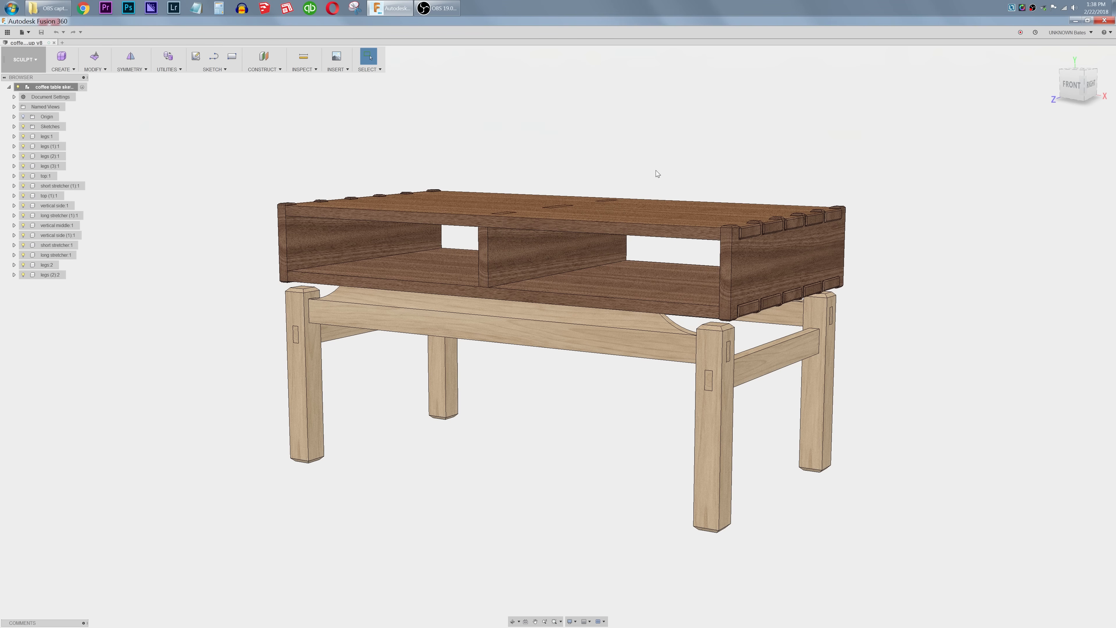
Step: Try a crossing window selection over the table's far-left end, picking every part it touches, and clear the selection
mouse_move(586, 196)
middle_mouse_down("shift")
mouse_move(646, 165)
mouse_move(584, 195)
middle_mouse_up("shift")
key("Escape")
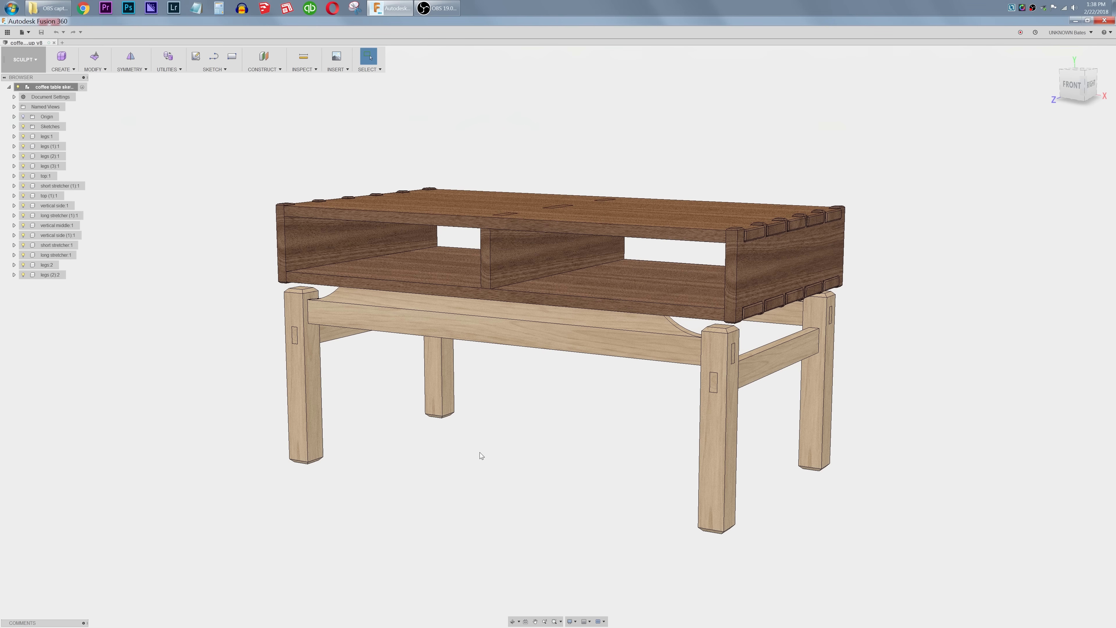
left_click_drag(479, 453, 183, 170)
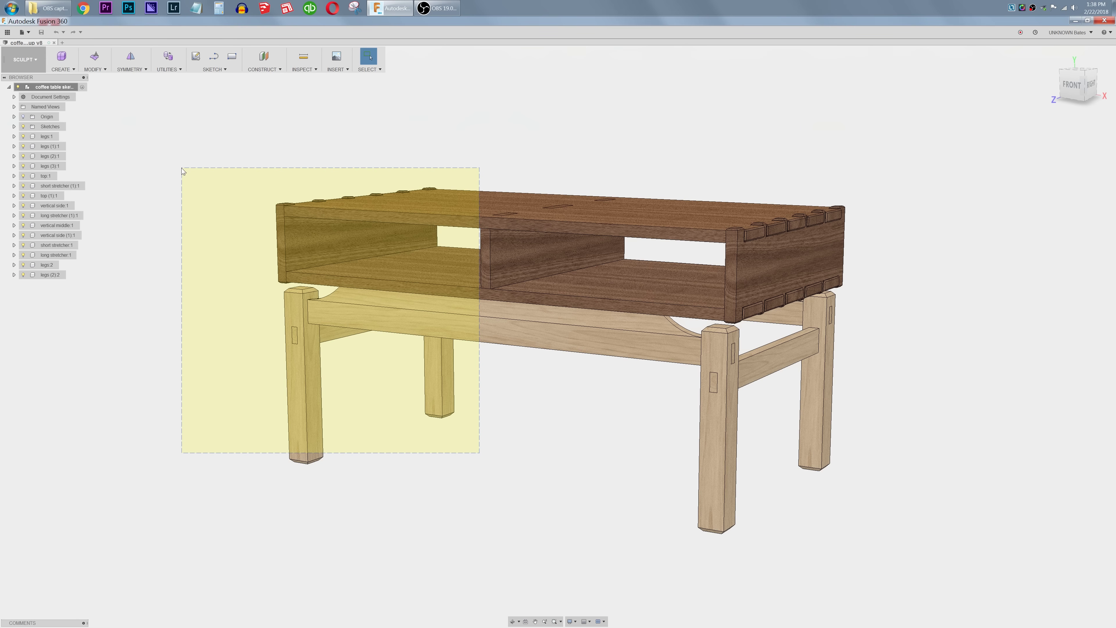
left_click_drag(181, 168, 182, 166)
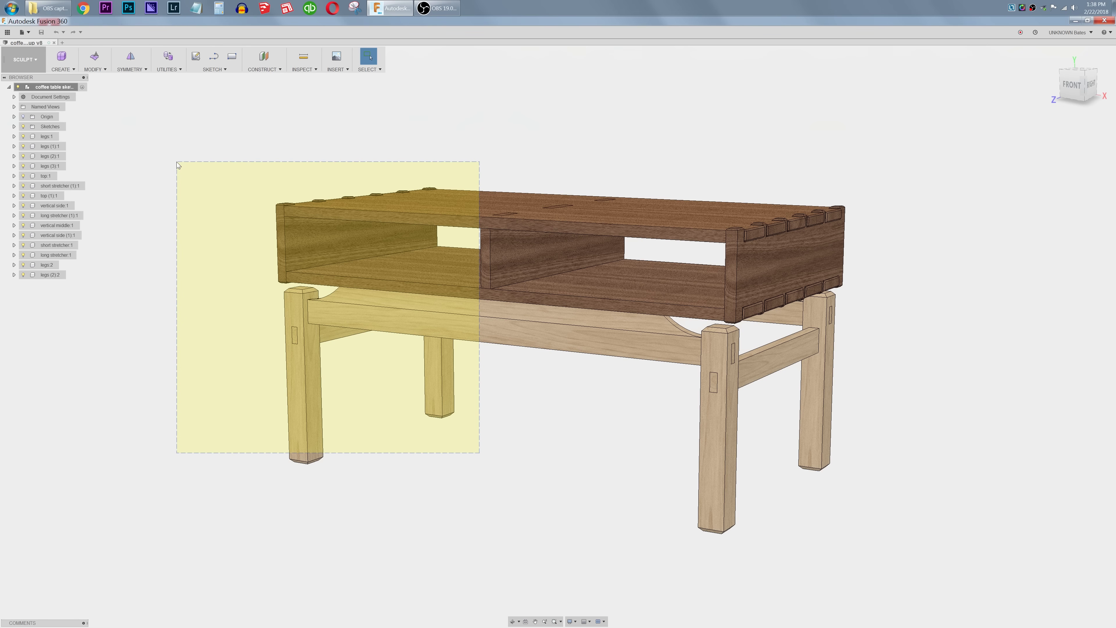
left_click_drag(177, 162, 200, 166)
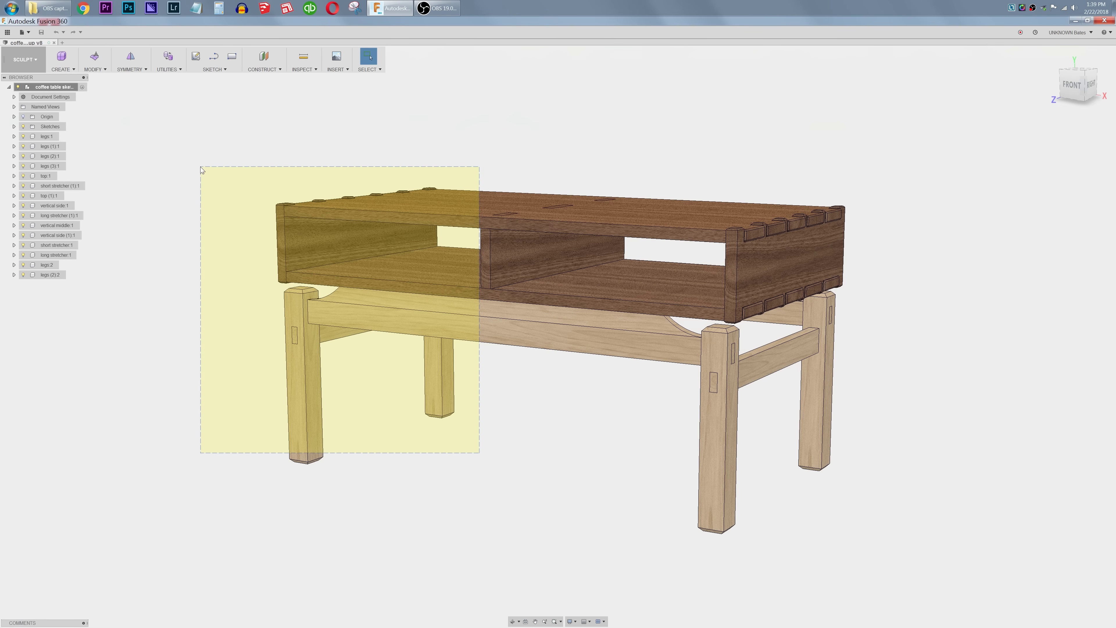
left_click_drag(201, 167, 200, 168)
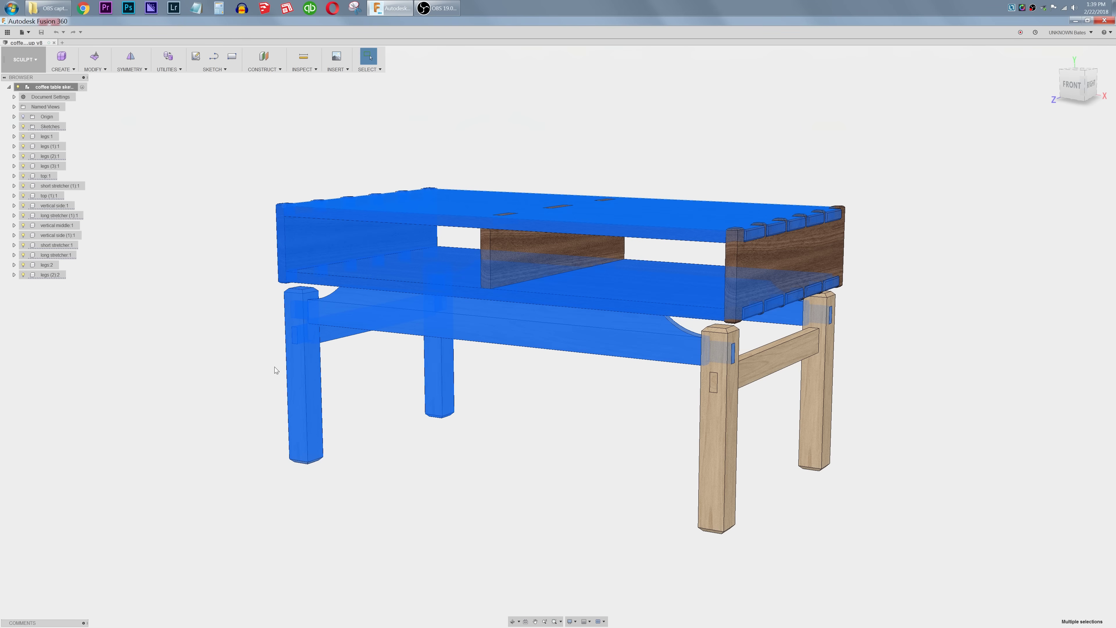
left_click(448, 470)
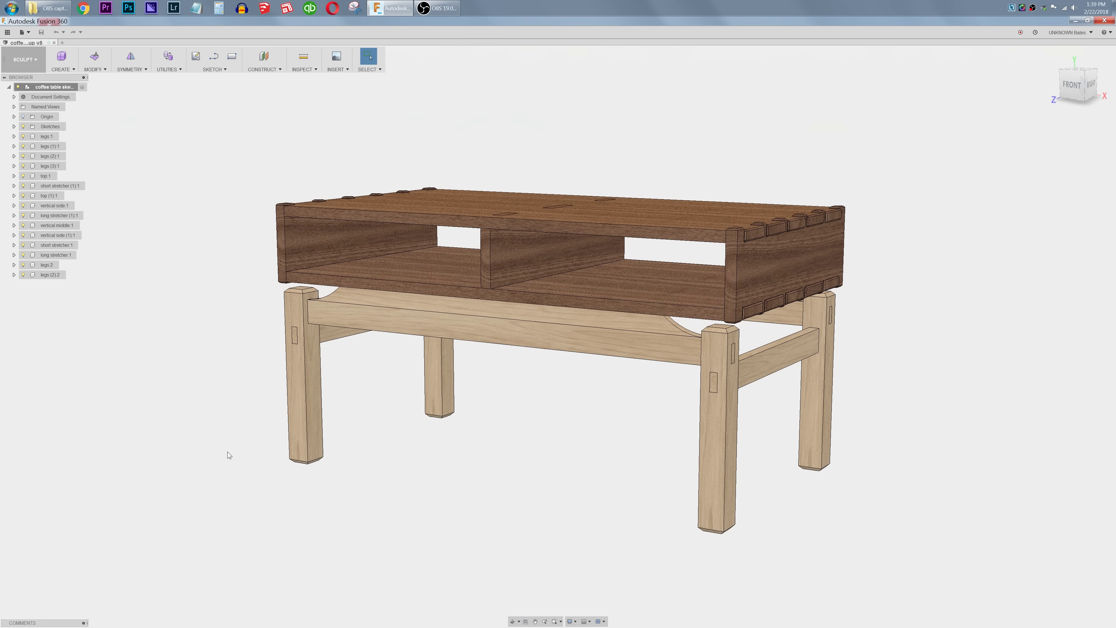
Step: Try an enclosing window selection over the same end of the table, picking only fully contained parts, and clear the selection
left_click_drag(226, 452, 496, 168)
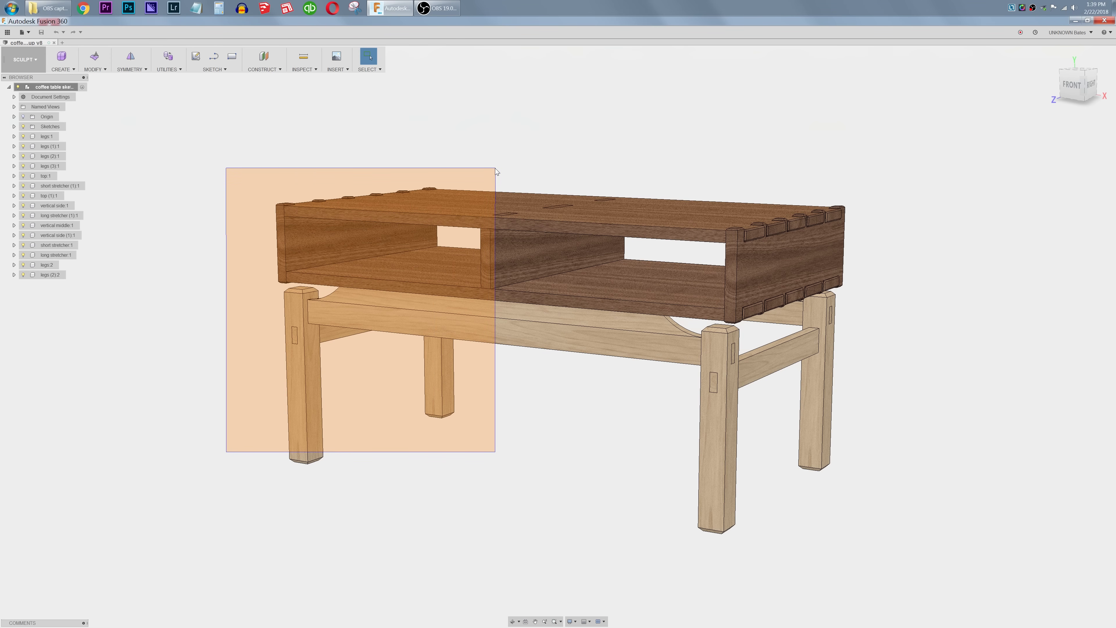
left_click_drag(496, 168, 505, 132)
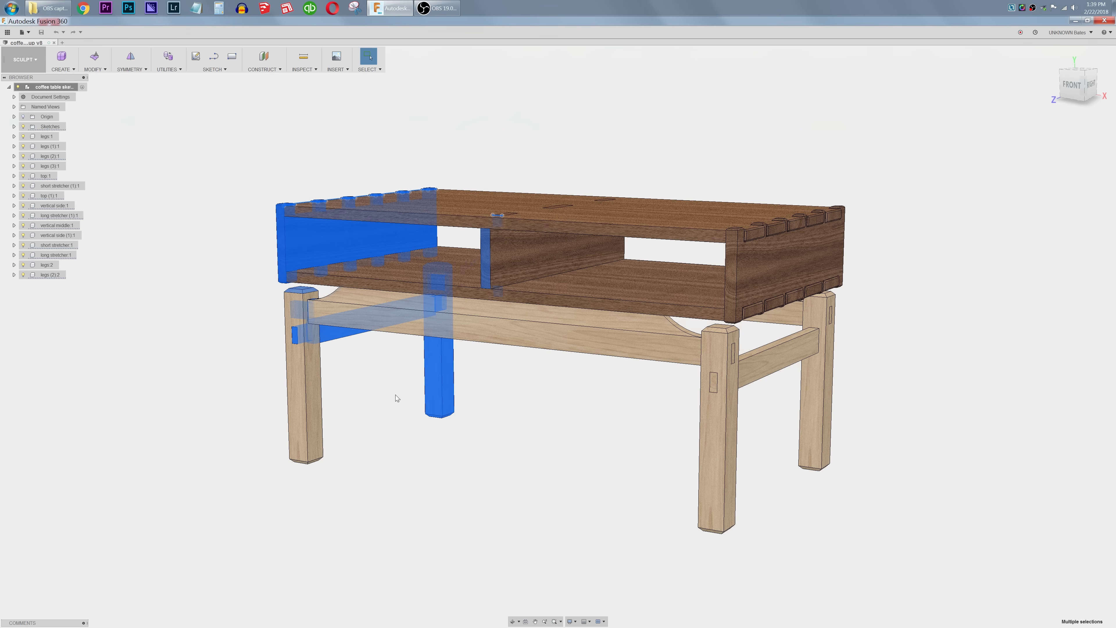
left_click(247, 373)
left_click_drag(497, 482, 562, 446)
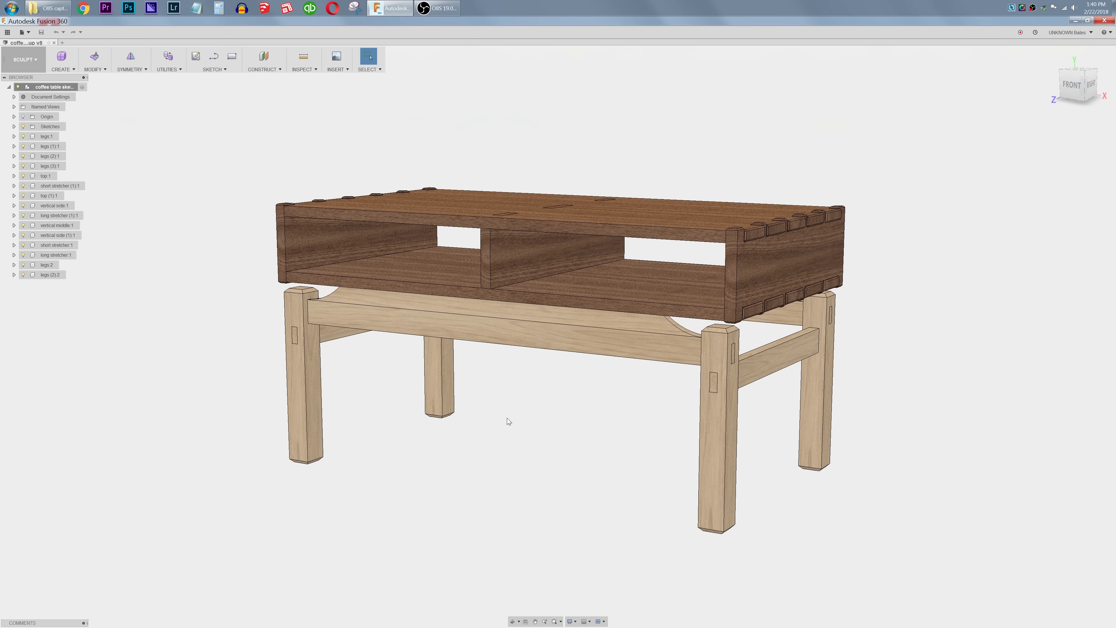
right_click(534, 445)
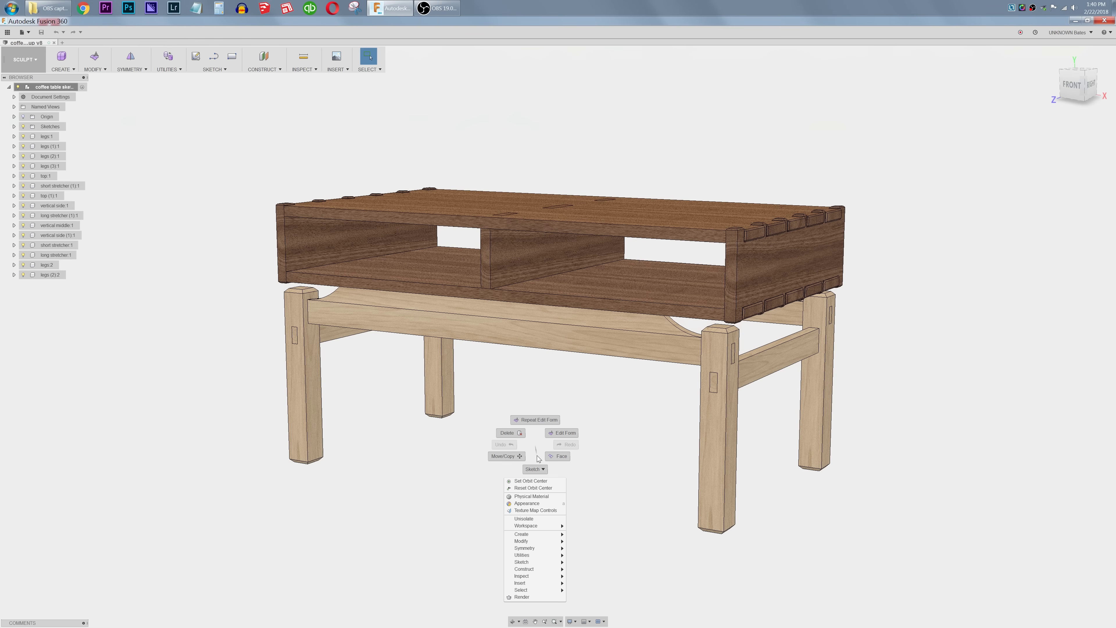
left_click(613, 412)
right_click(529, 426)
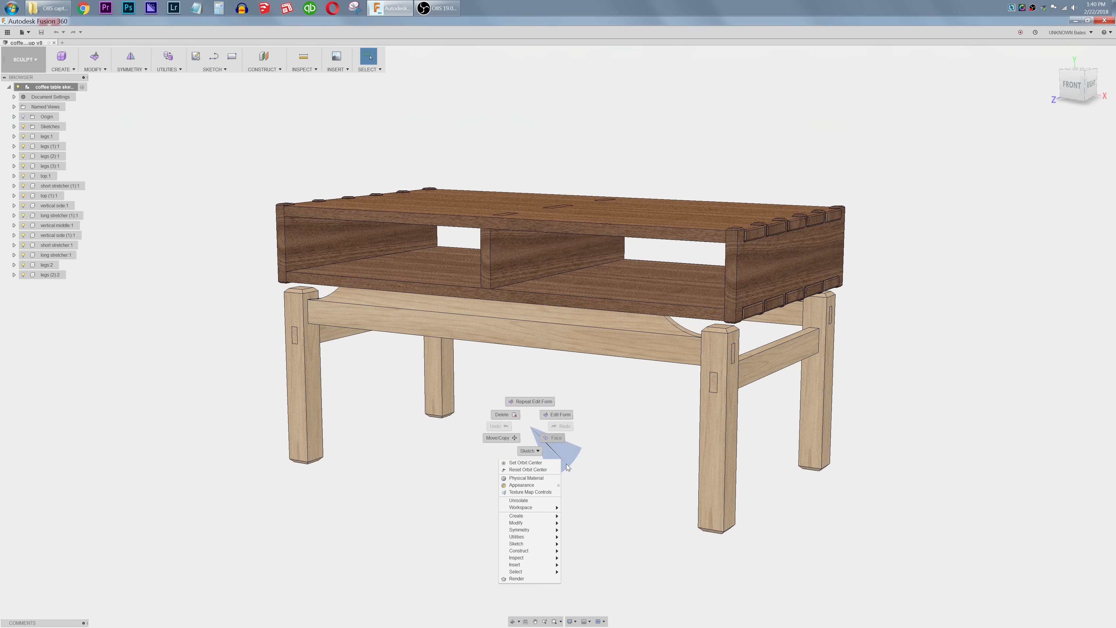
left_click(527, 453)
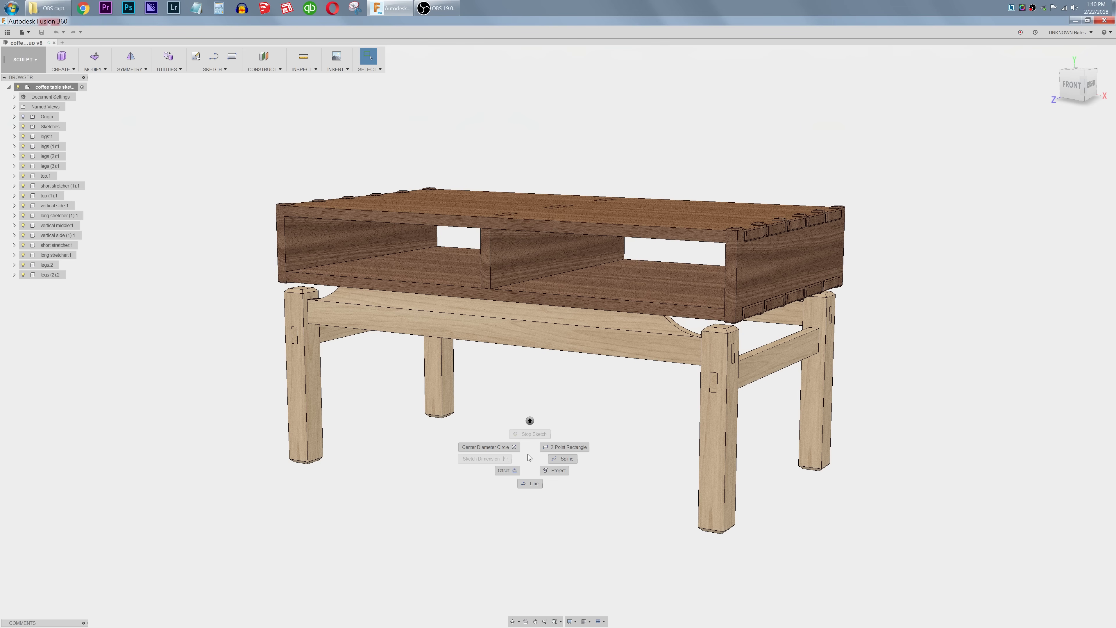
left_click(565, 446)
key("Escape")
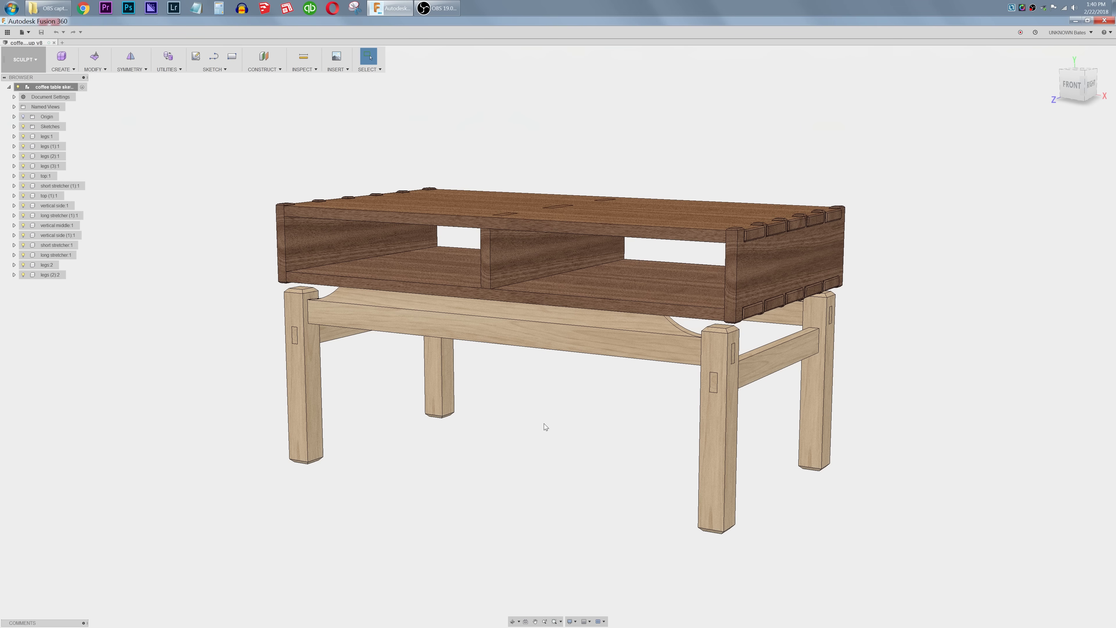
right_click(534, 400)
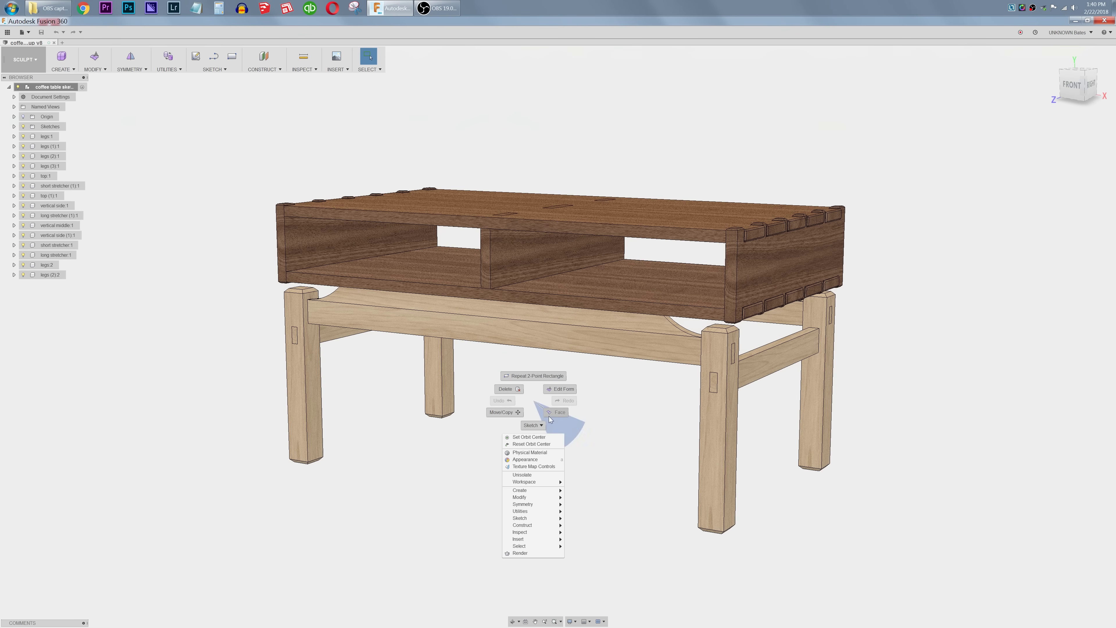
left_click(603, 411)
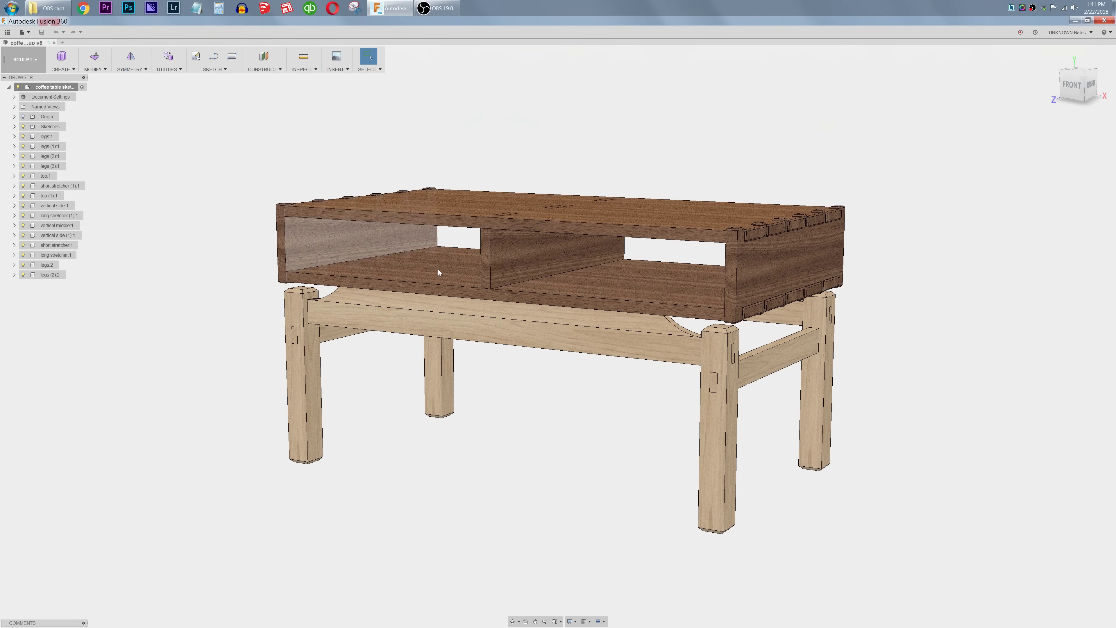
Step: Create a new design and save it as "coffee table video"
left_click(63, 43)
key("ctrl+s")
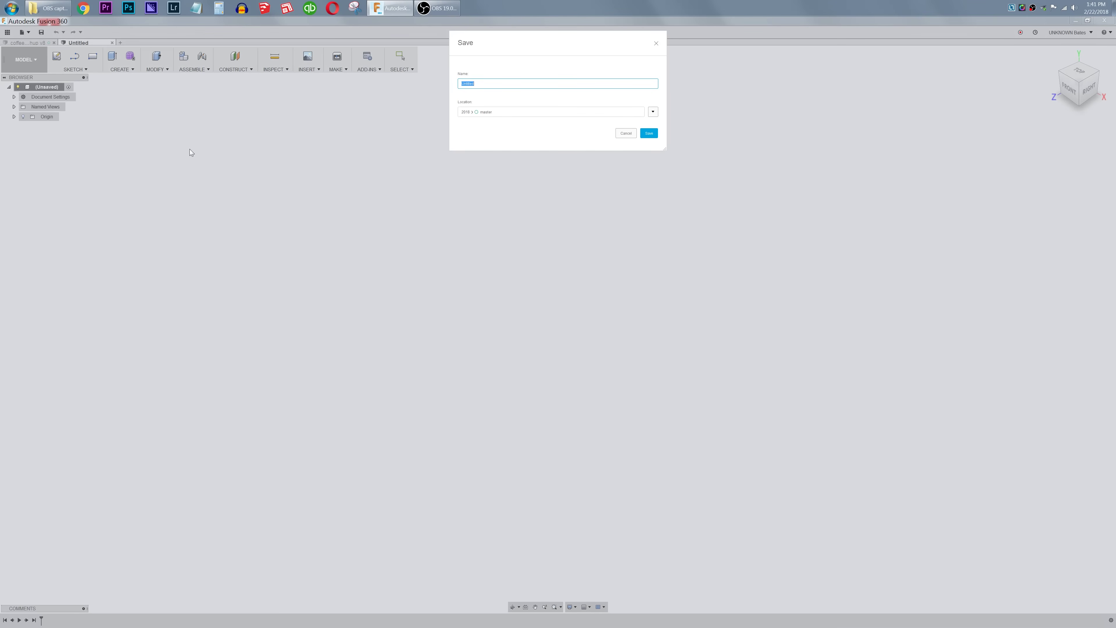
type("coffee table video")
left_click(649, 133)
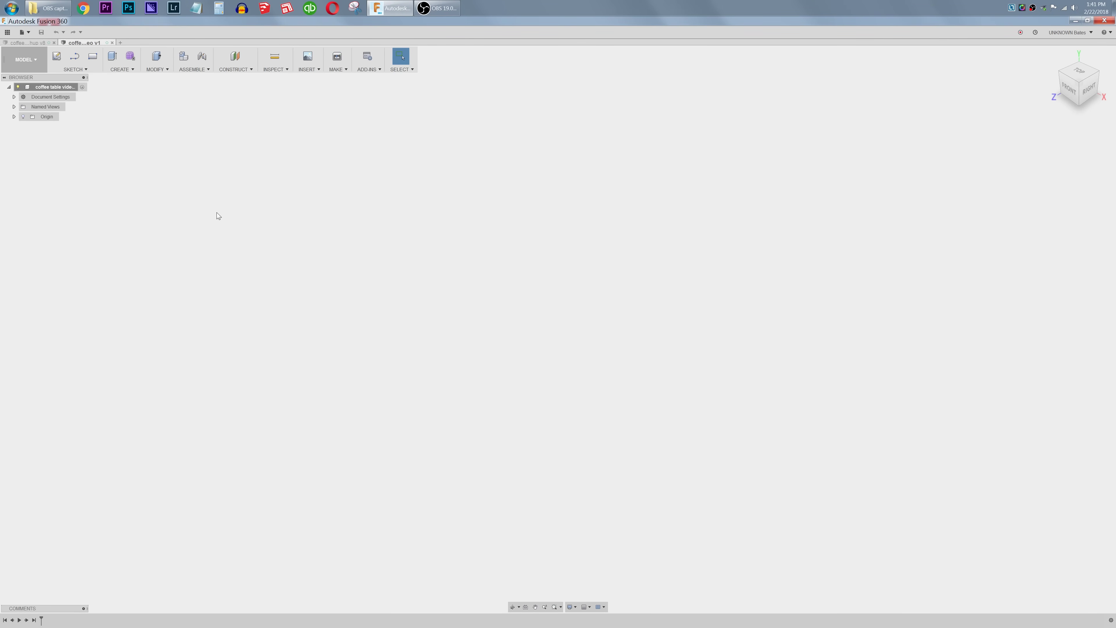
Step: Show the origin and sketch a center rectangle 19 in by 36 in on the horizontal plane, centred on the origin
left_click(24, 117)
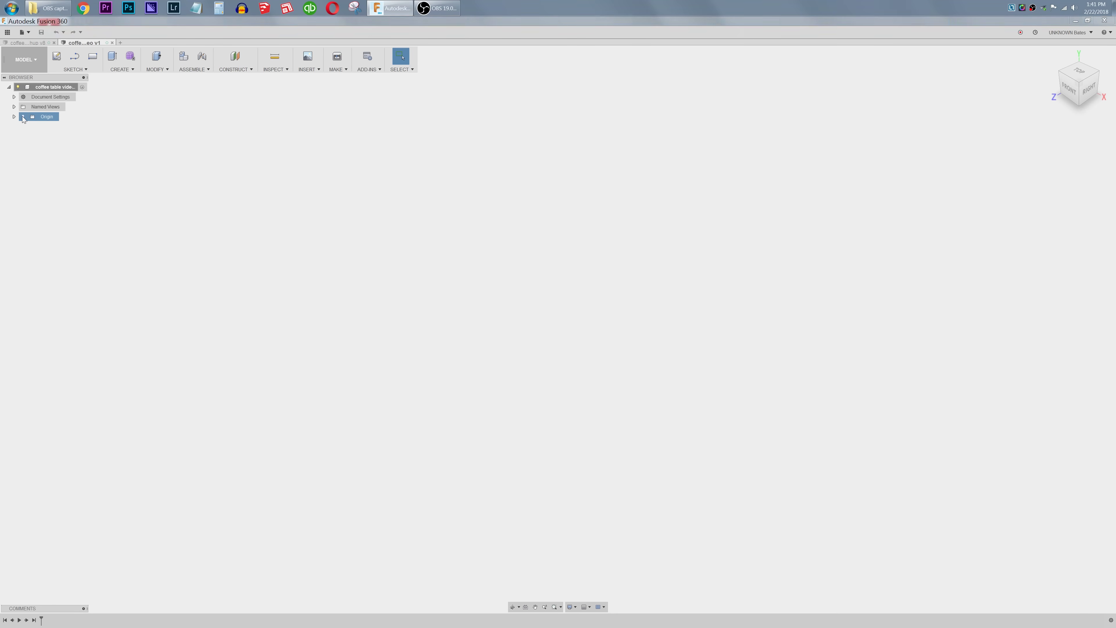
left_click(23, 117)
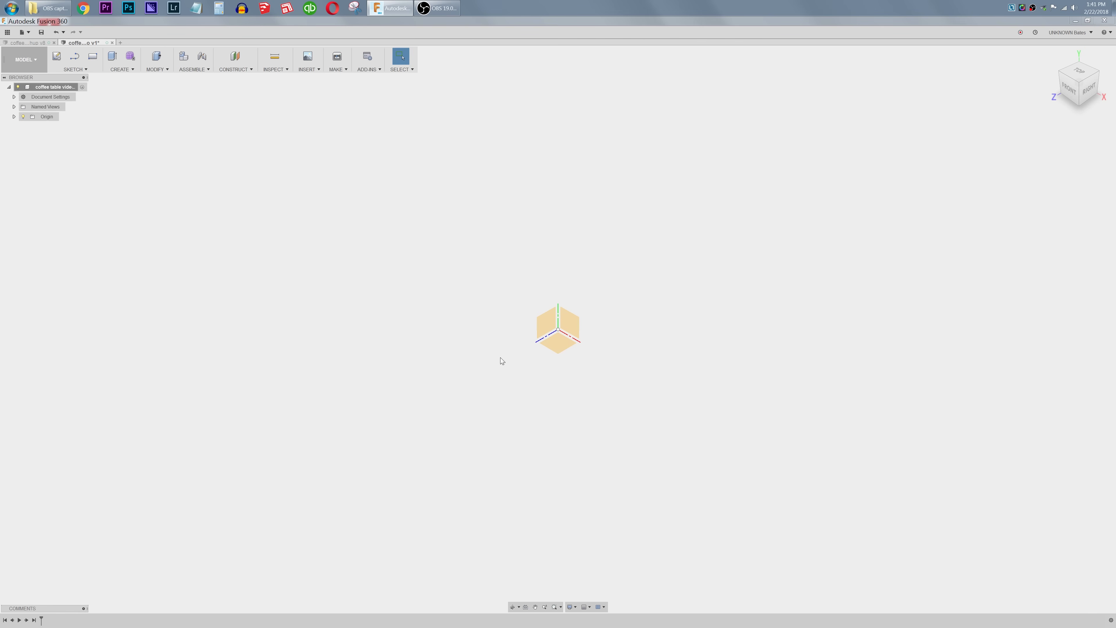
left_click(556, 348)
key("l")
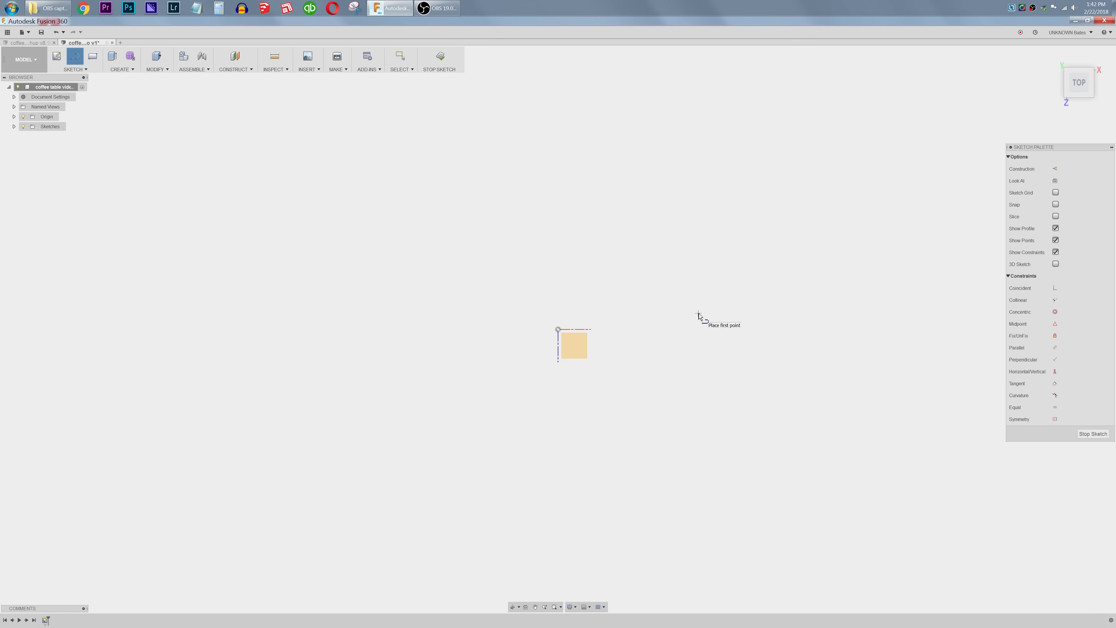
key("r")
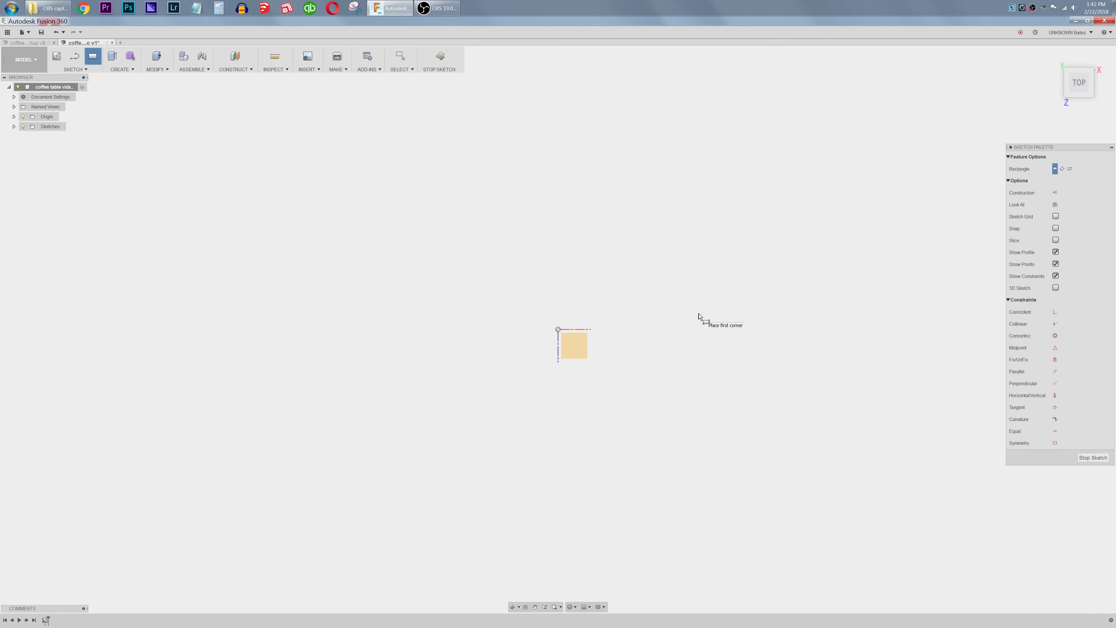
left_click(1070, 169)
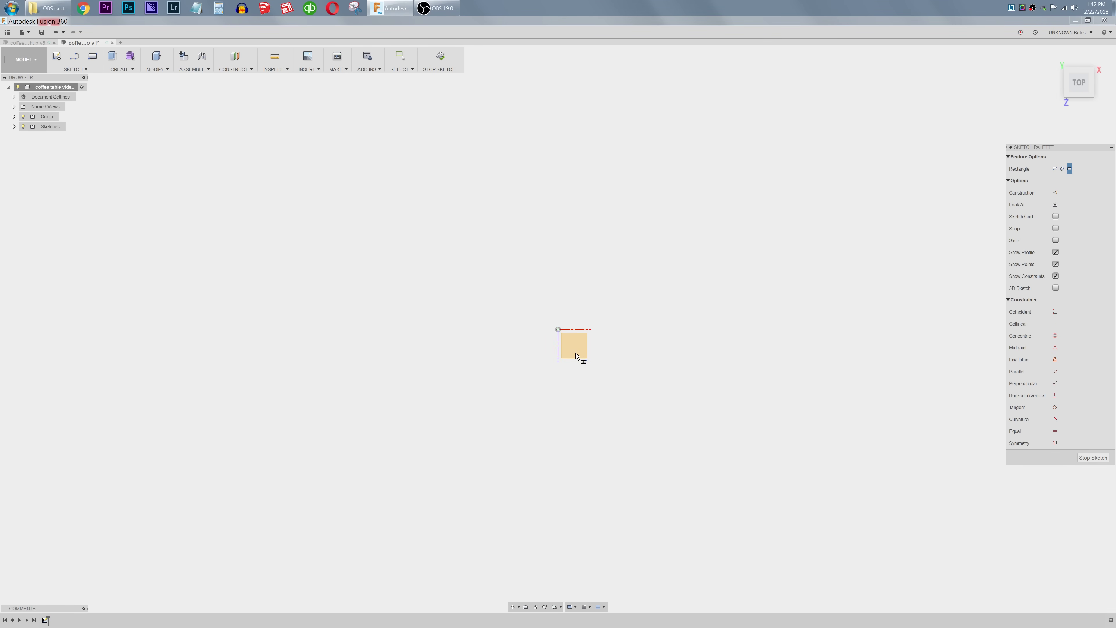
left_click(558, 329)
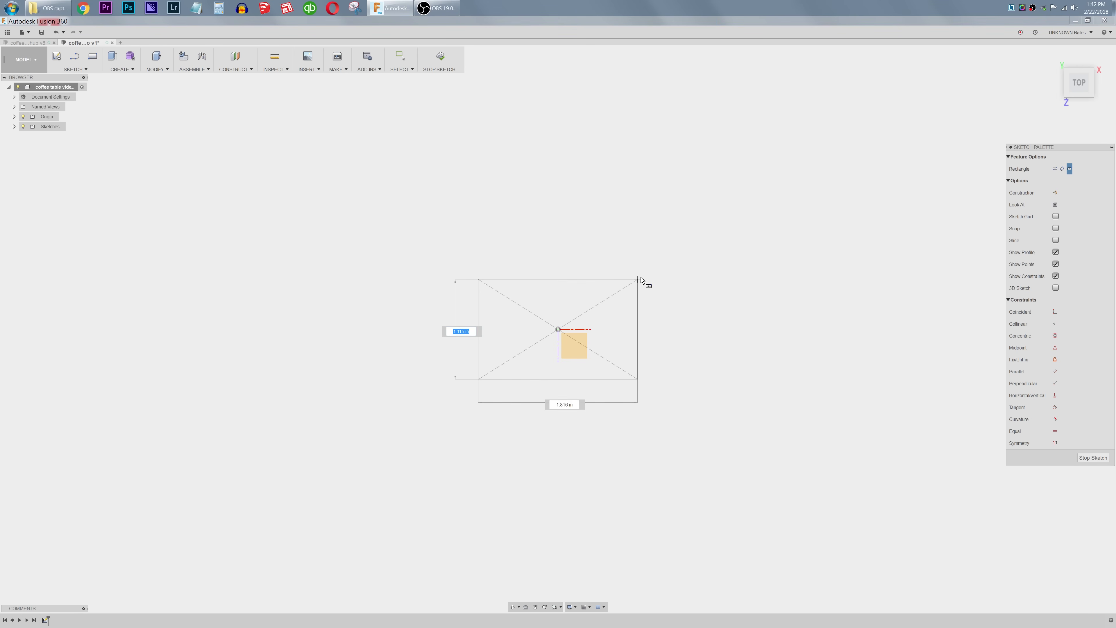
type("19")
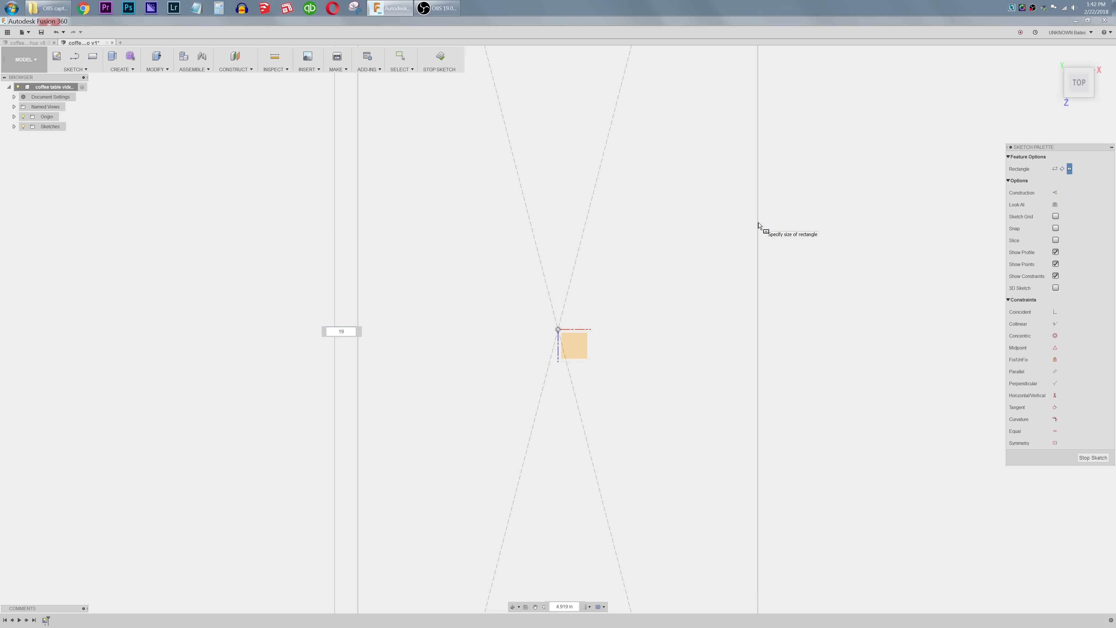
key("Tab")
type("36")
key("Return")
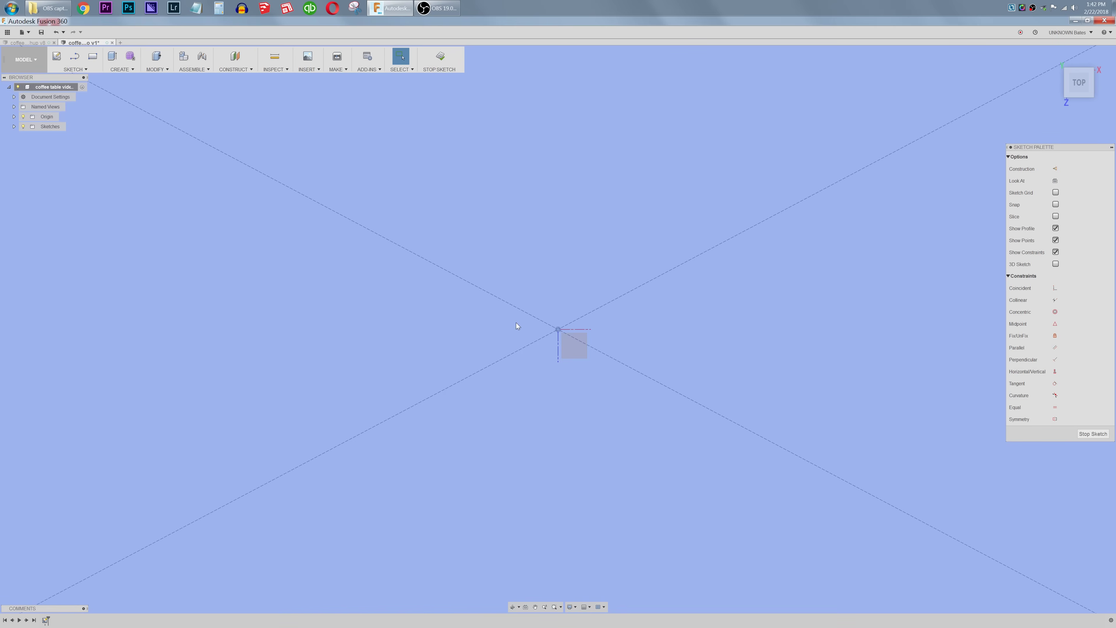
Step: Move the rectangle's length and width dimensions farther away from its edges
scroll(516, 326, "down", 5)
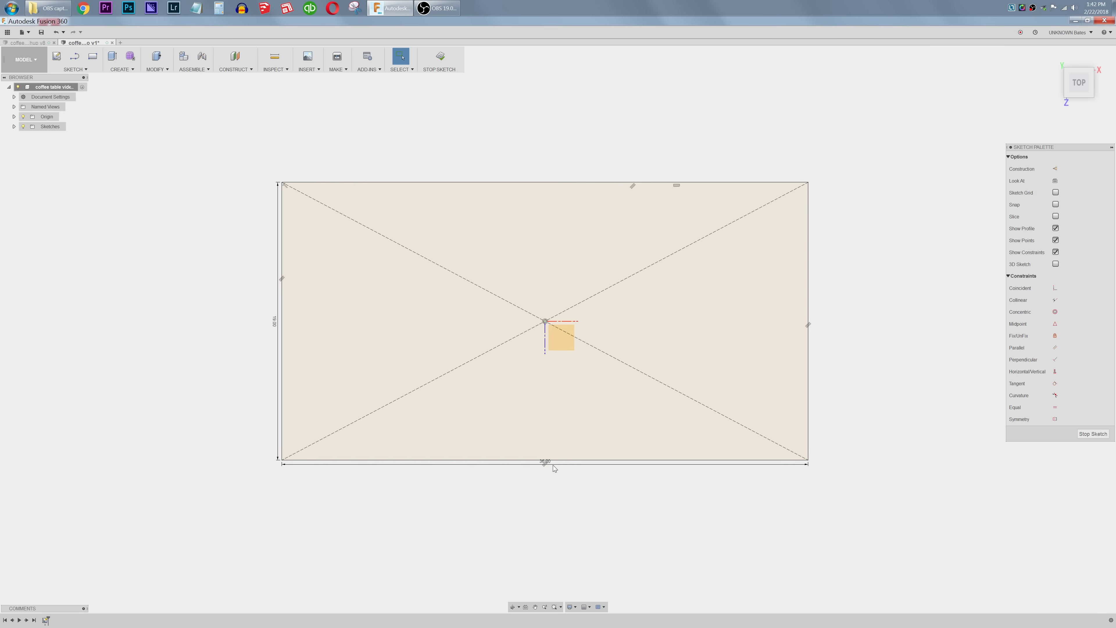
left_click_drag(548, 465, 548, 498)
left_click_drag(274, 325, 247, 328)
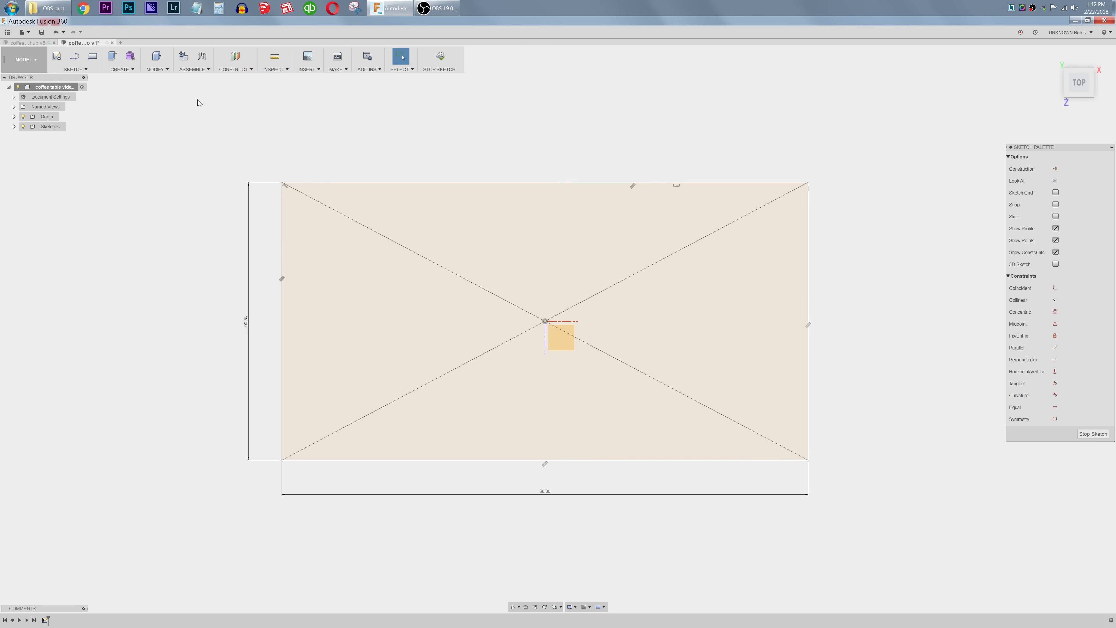
Step: Examine the design's parameters table and the form for adding a user parameter
left_click(126, 71)
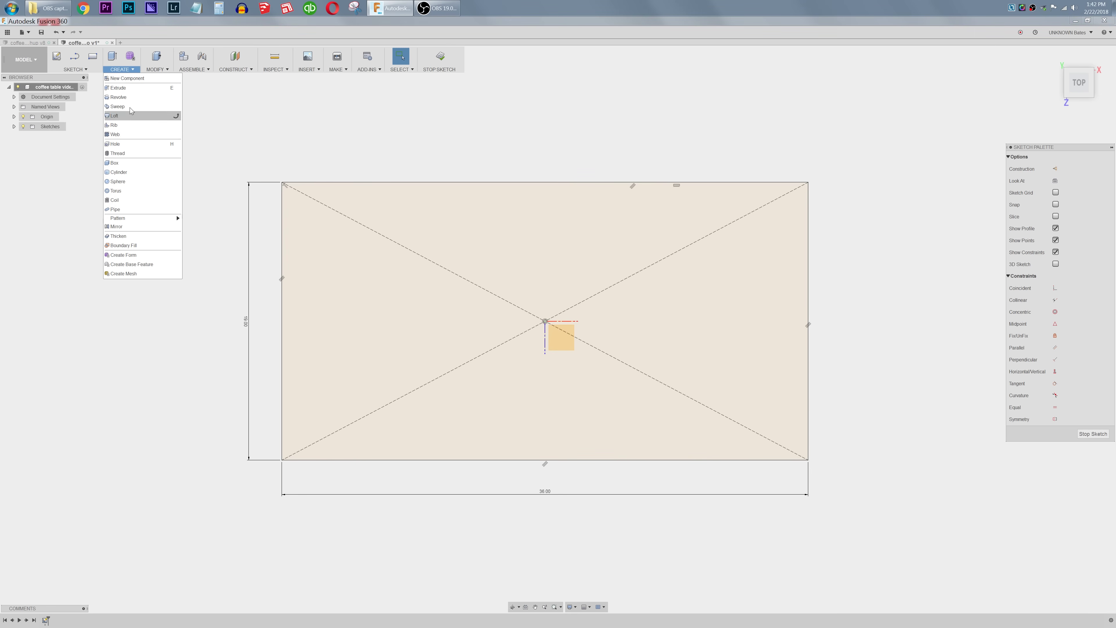
left_click(169, 258)
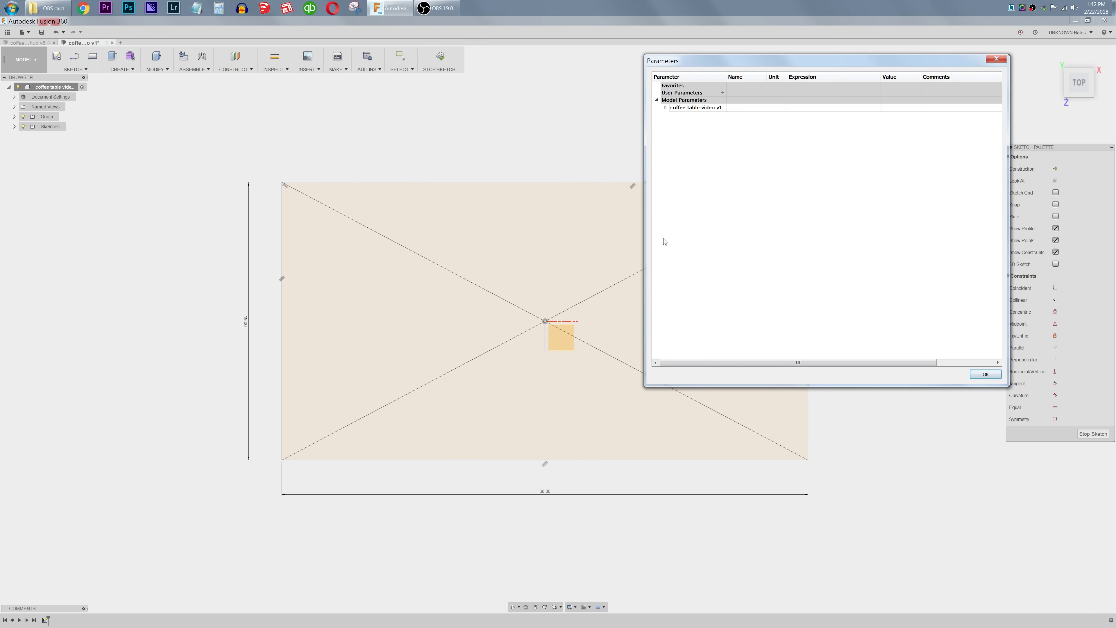
left_click(722, 93)
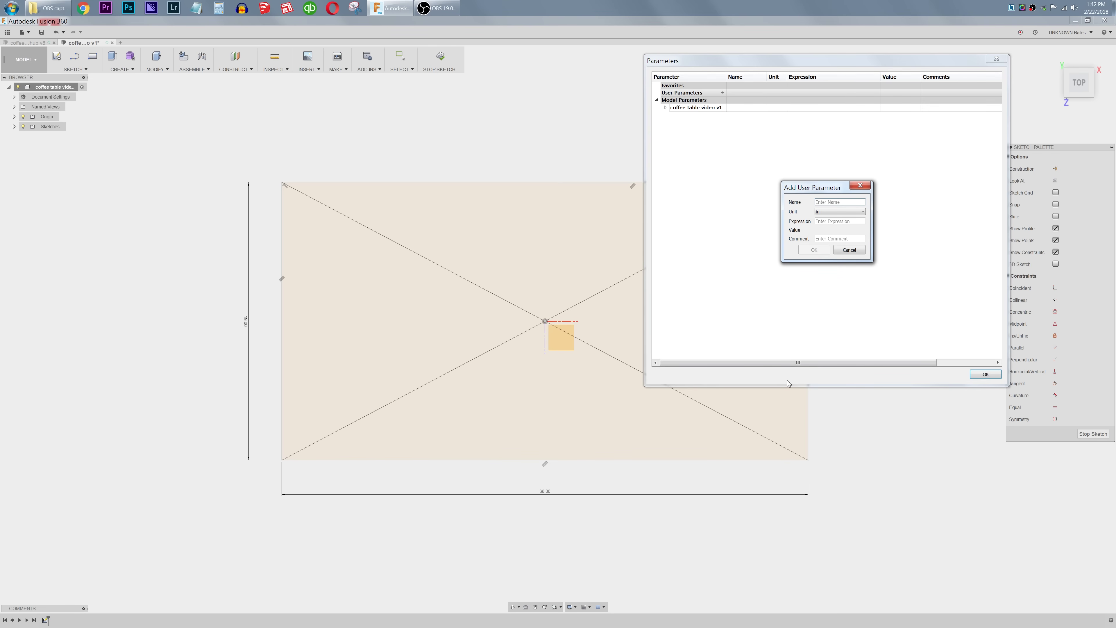
left_click(861, 251)
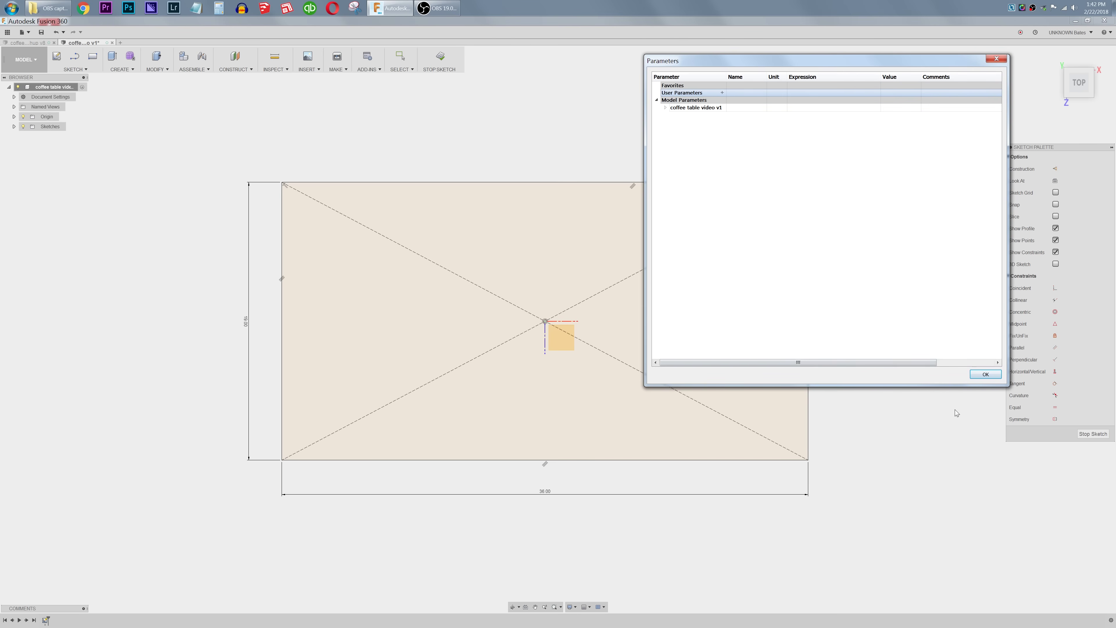
left_click(985, 373)
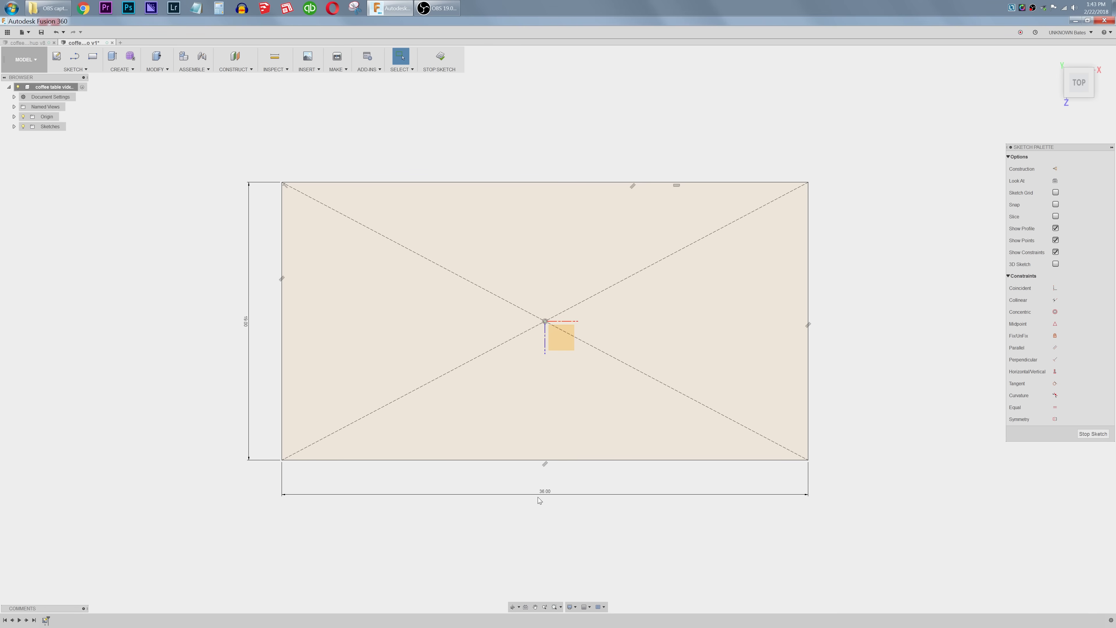
Step: Try a length of 38 in for the footprint rectangle's long side
left_click(603, 459)
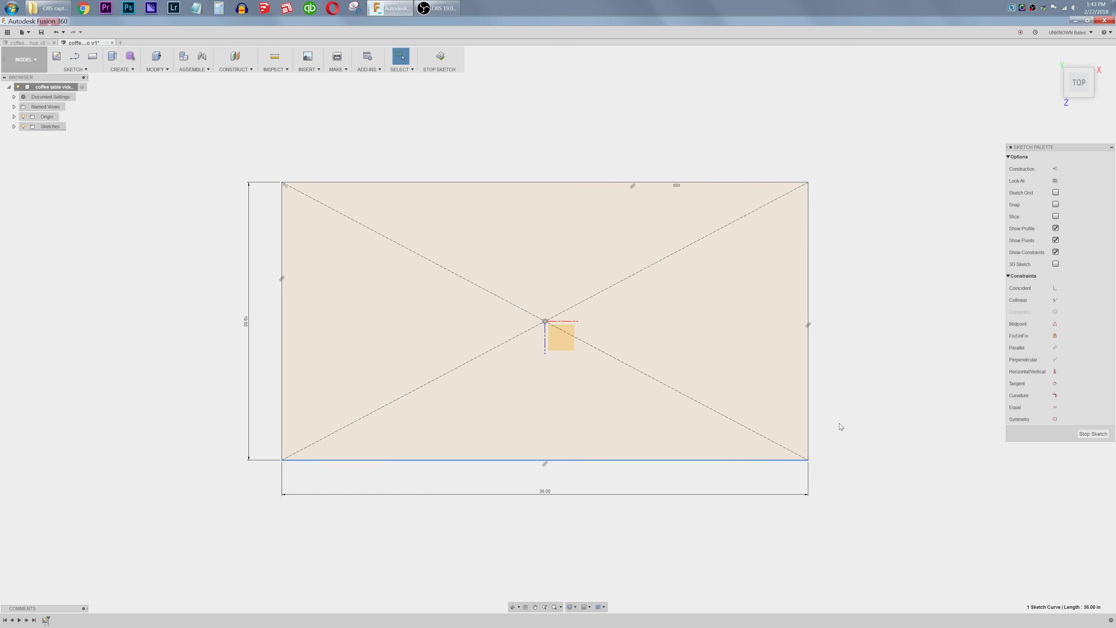
left_click(837, 425)
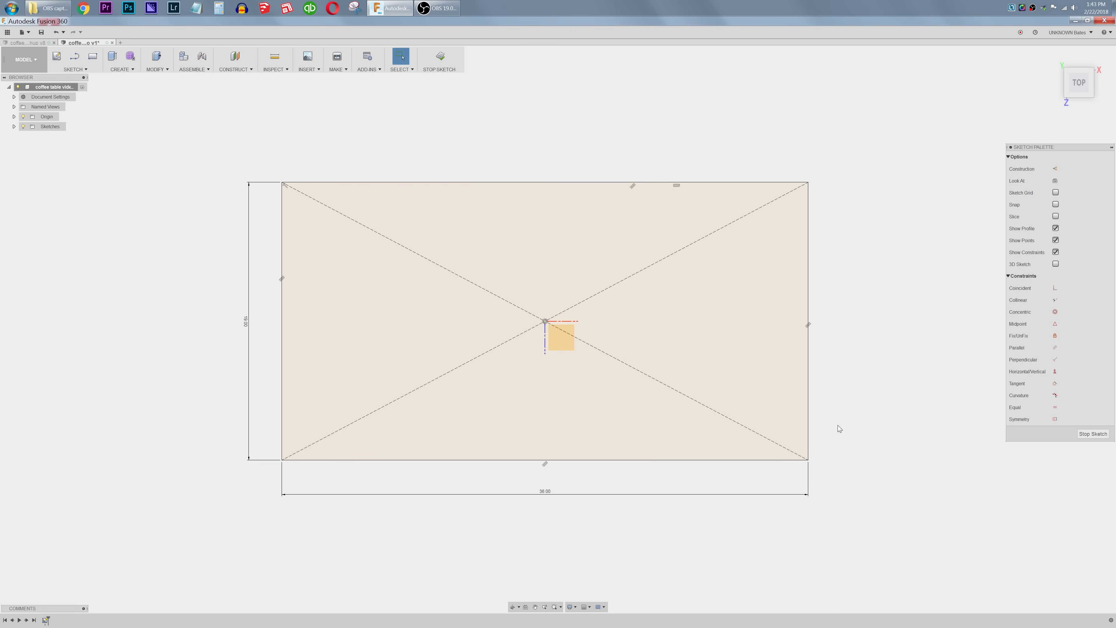
double_click(545, 491)
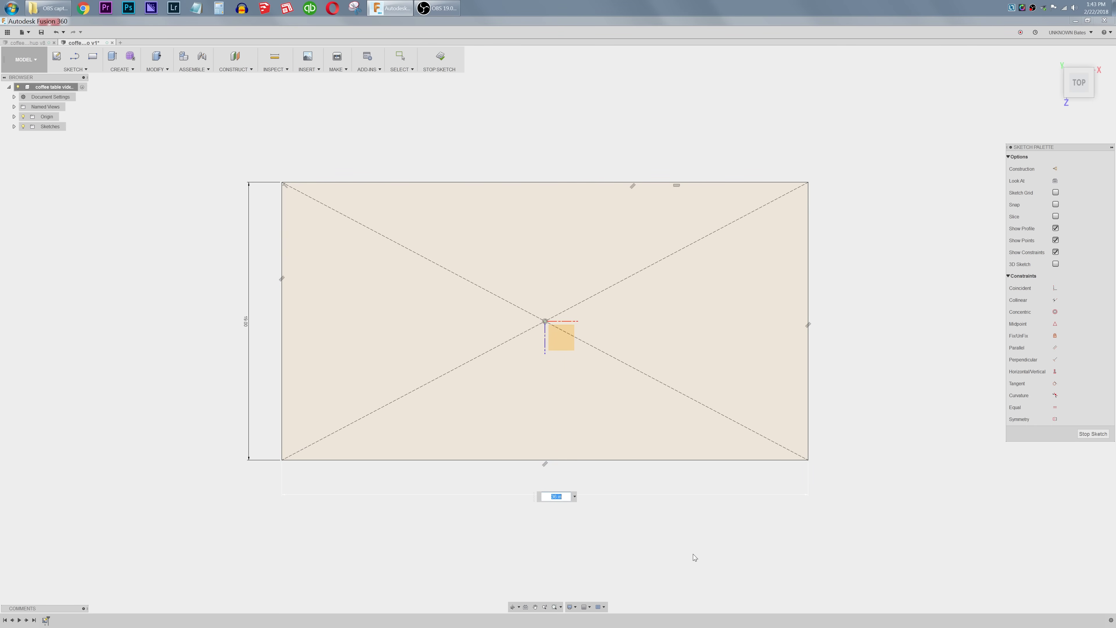
type("38")
key("Return")
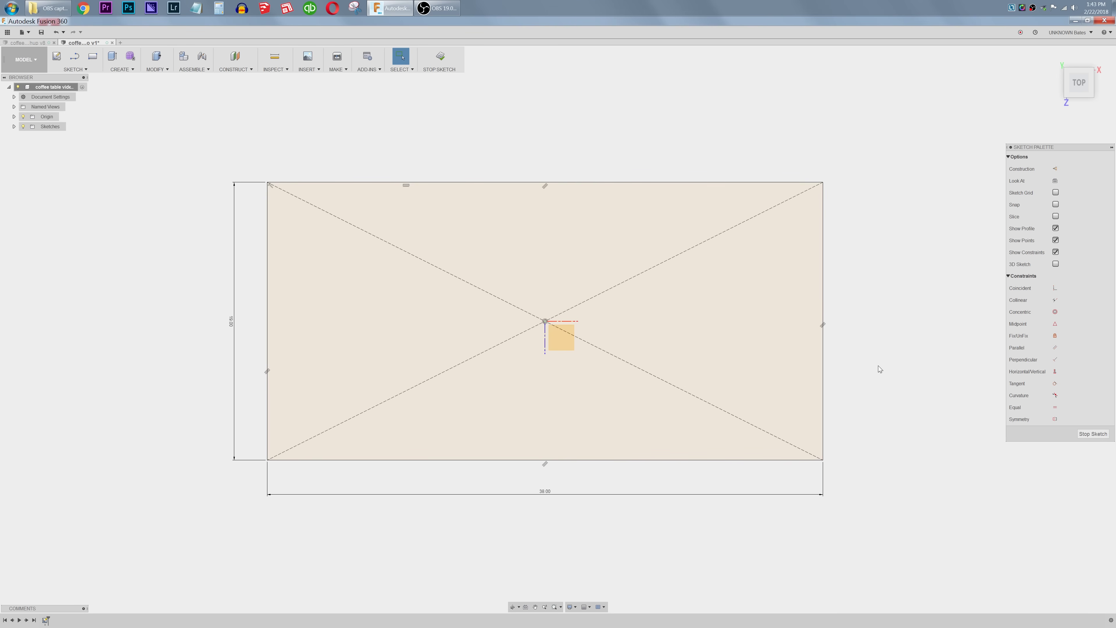
left_click(650, 444)
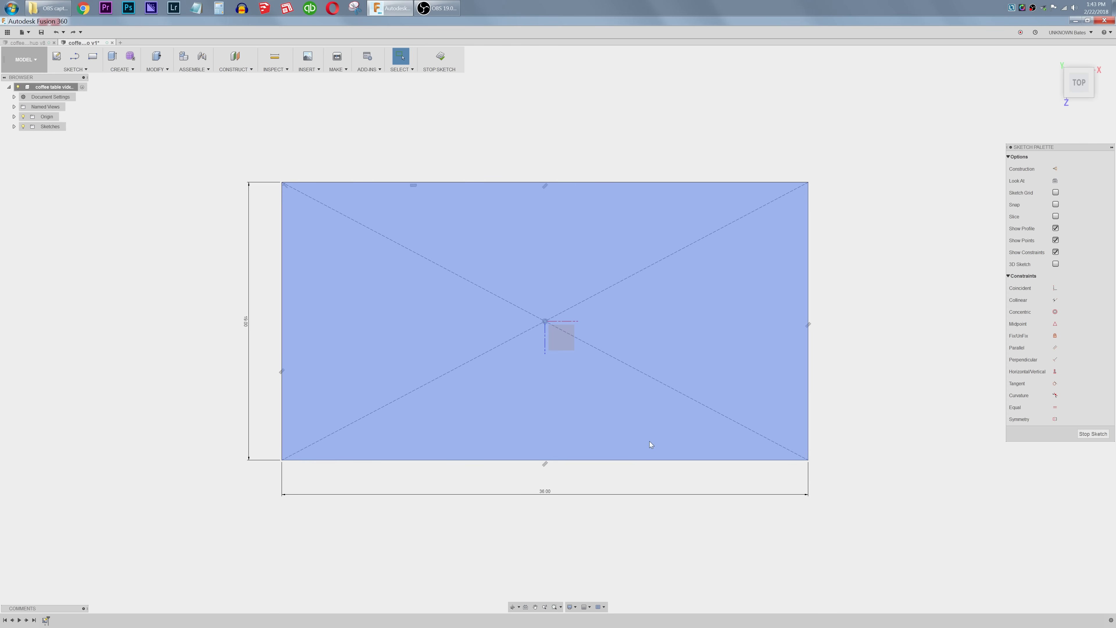
Step: Sketch a loose rectangle about 7.9 in wide to the right of the footprint, and resize it by moving its lower and right edges
key("r")
left_click(842, 339)
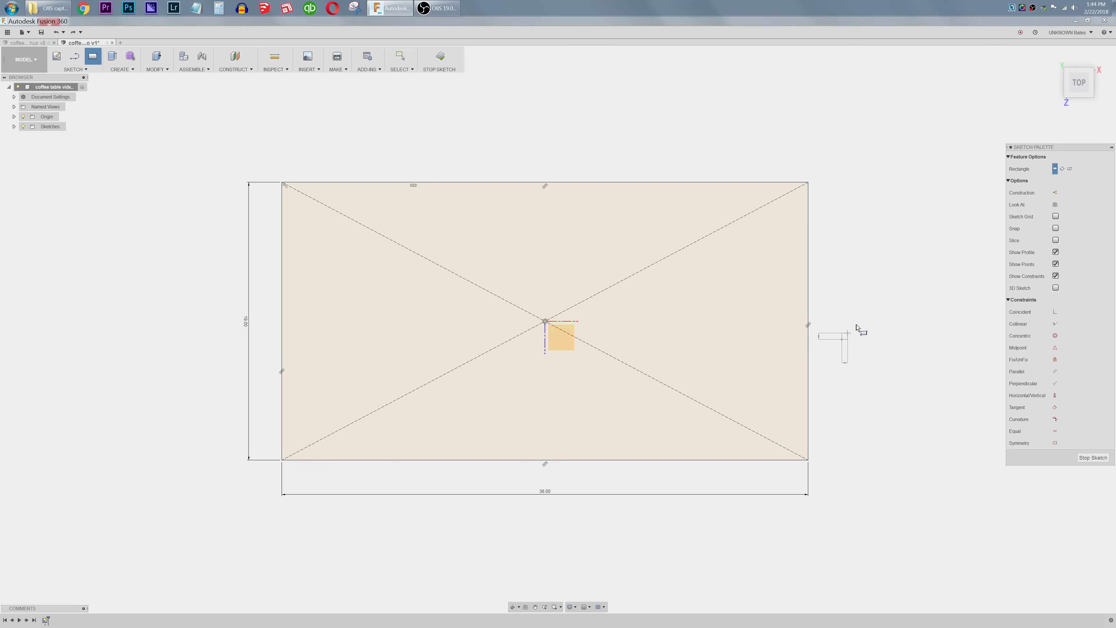
left_click(957, 200)
key("Escape")
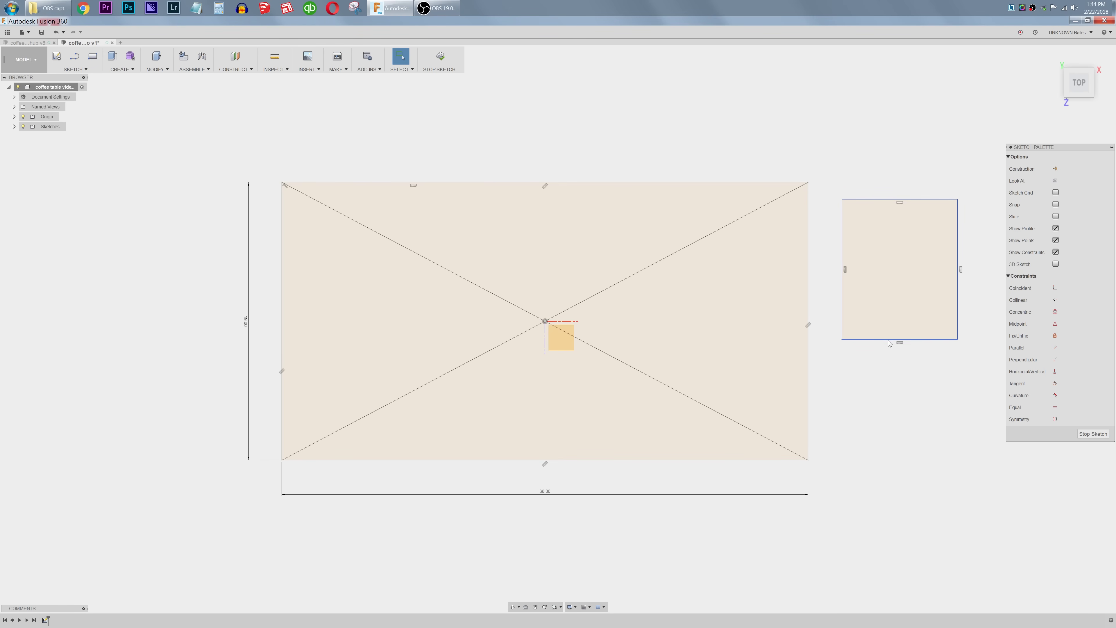
left_click_drag(888, 340, 885, 419)
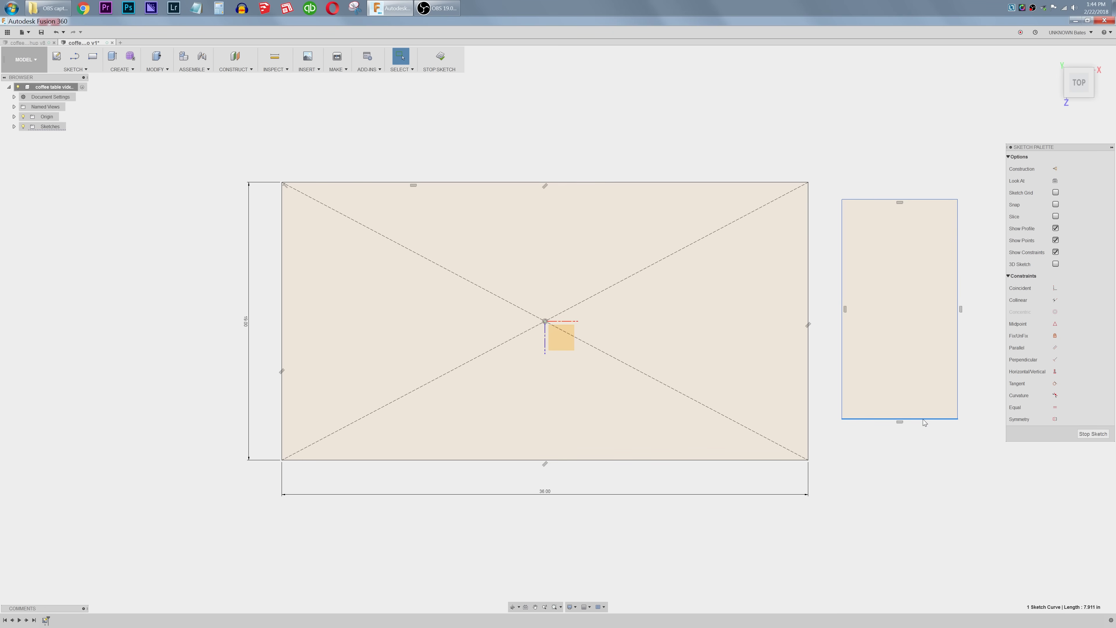
mouse_move(924, 421)
left_mouse_down()
mouse_move(925, 334)
mouse_move(914, 367)
left_mouse_up()
left_click(914, 468)
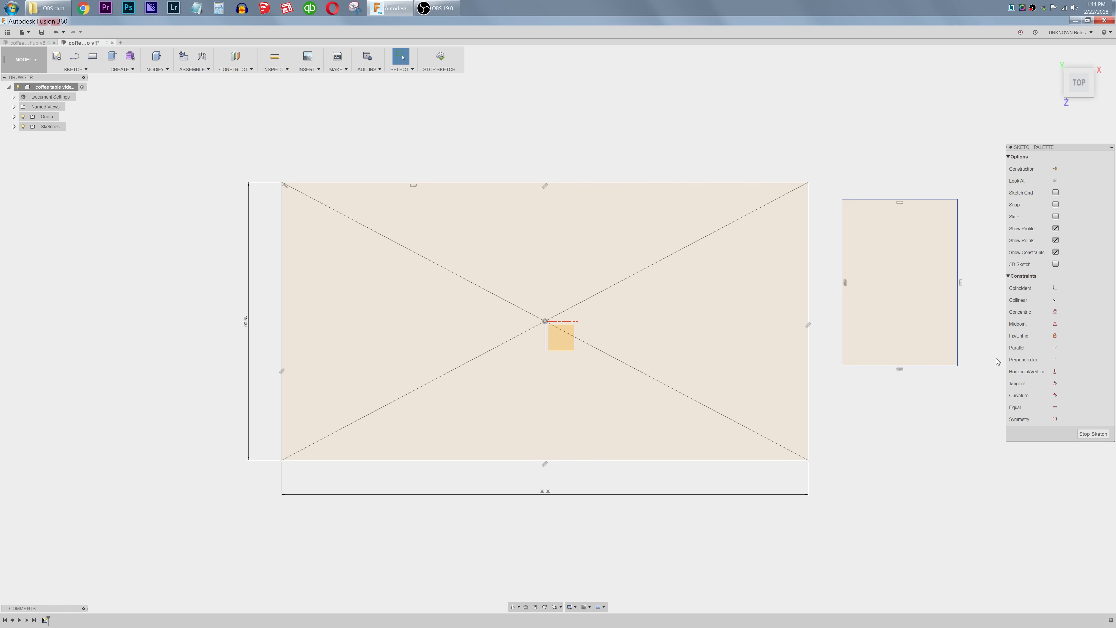
left_click_drag(957, 350, 951, 270)
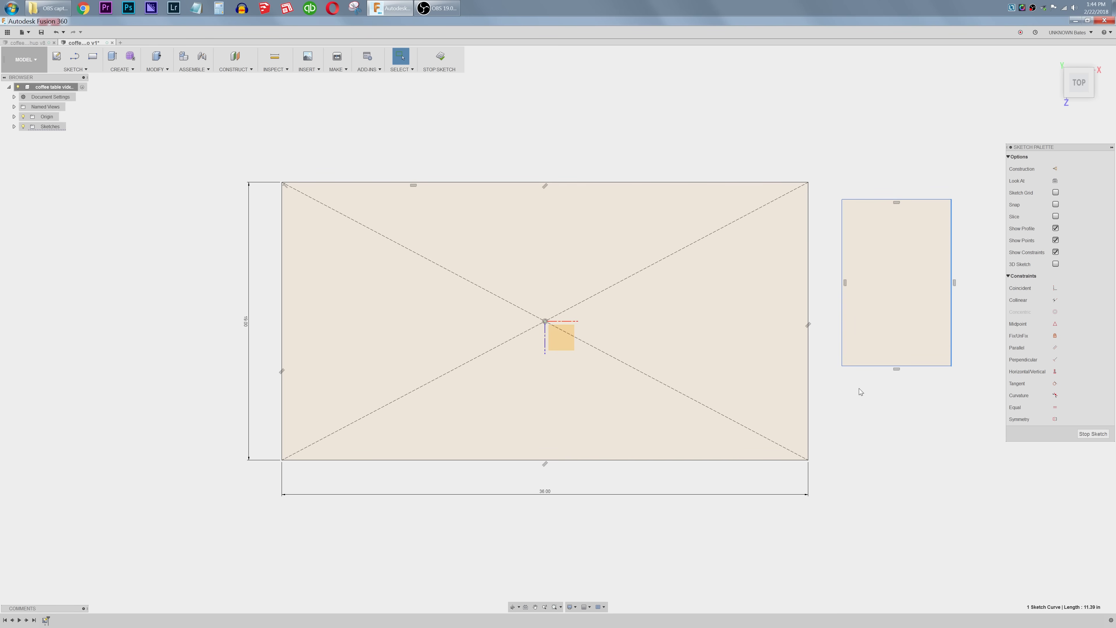
Step: Dimension the loose rectangle's height and its gap to the footprint's right edge, accepting the drawn values
key("d")
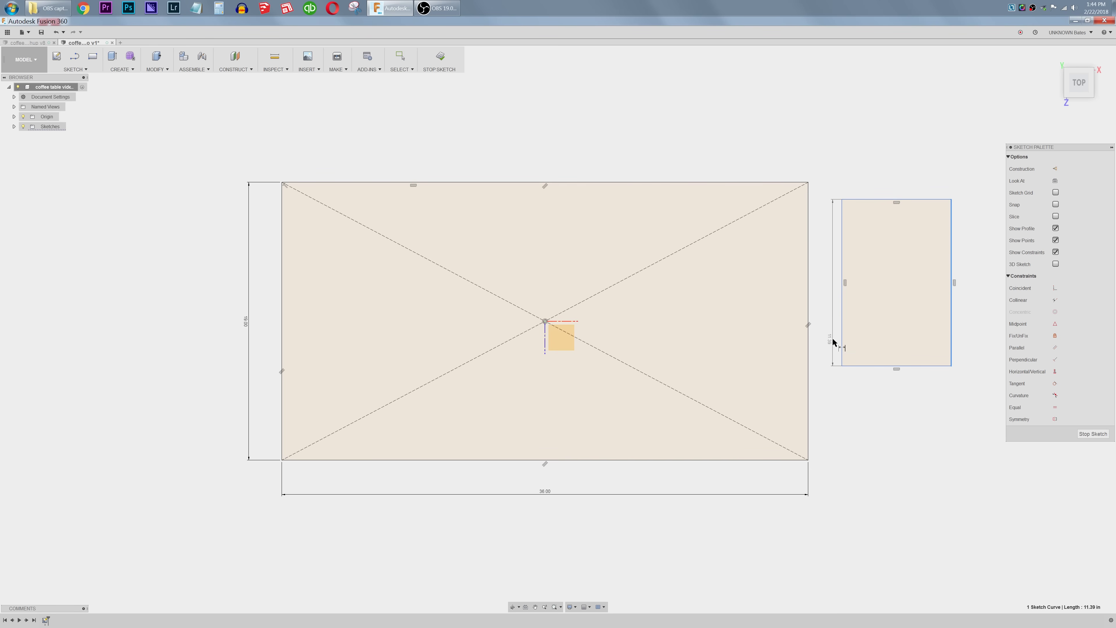
left_click(981, 403)
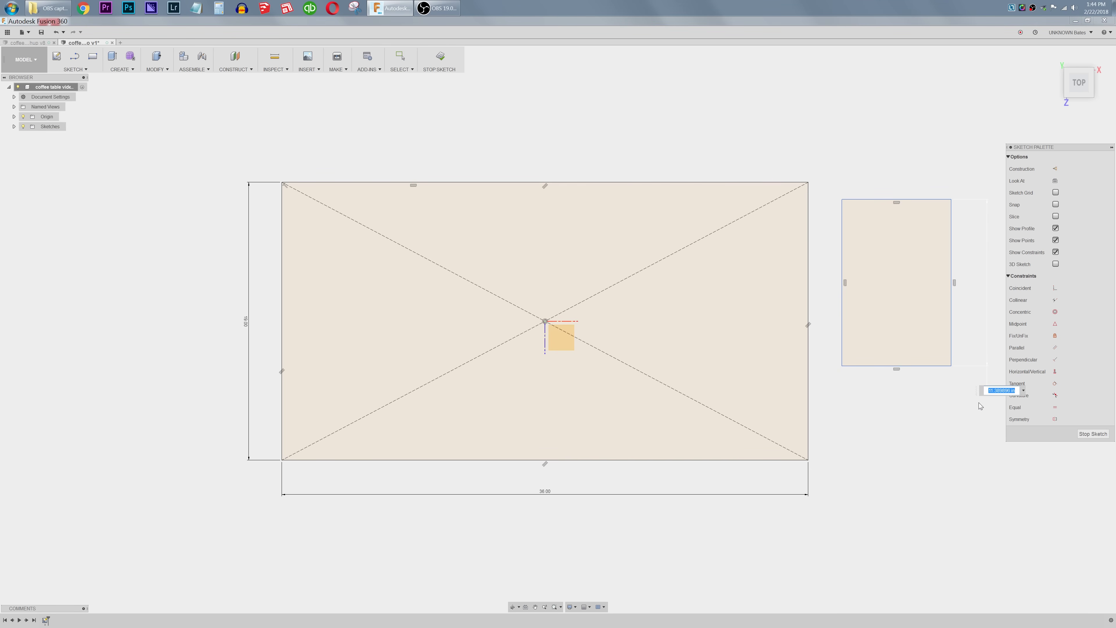
key("Return")
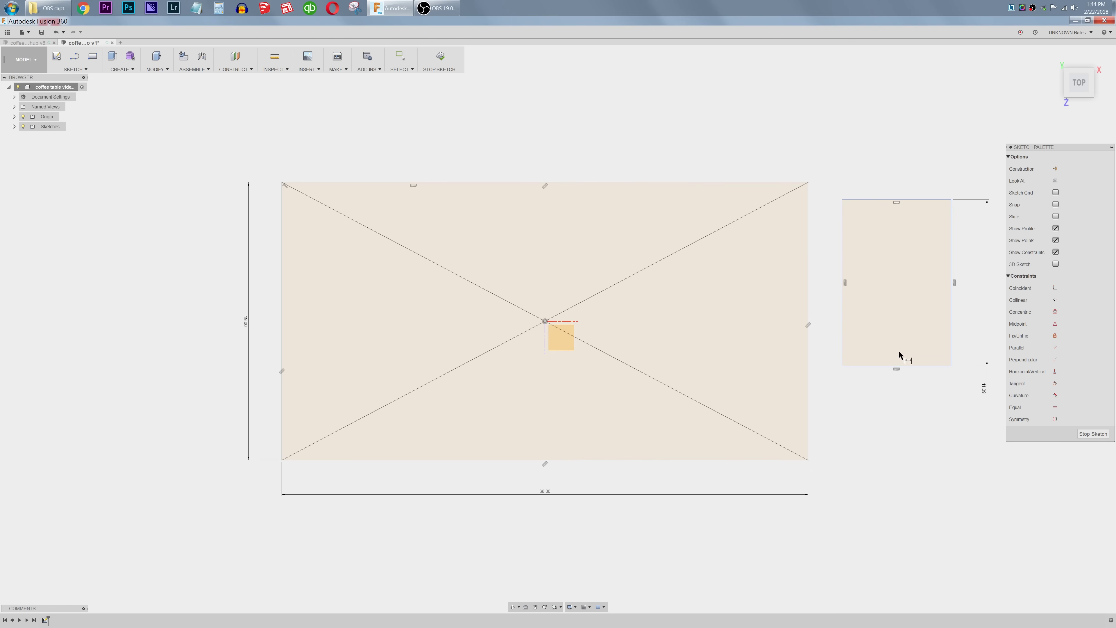
left_click(841, 232)
left_click(809, 233)
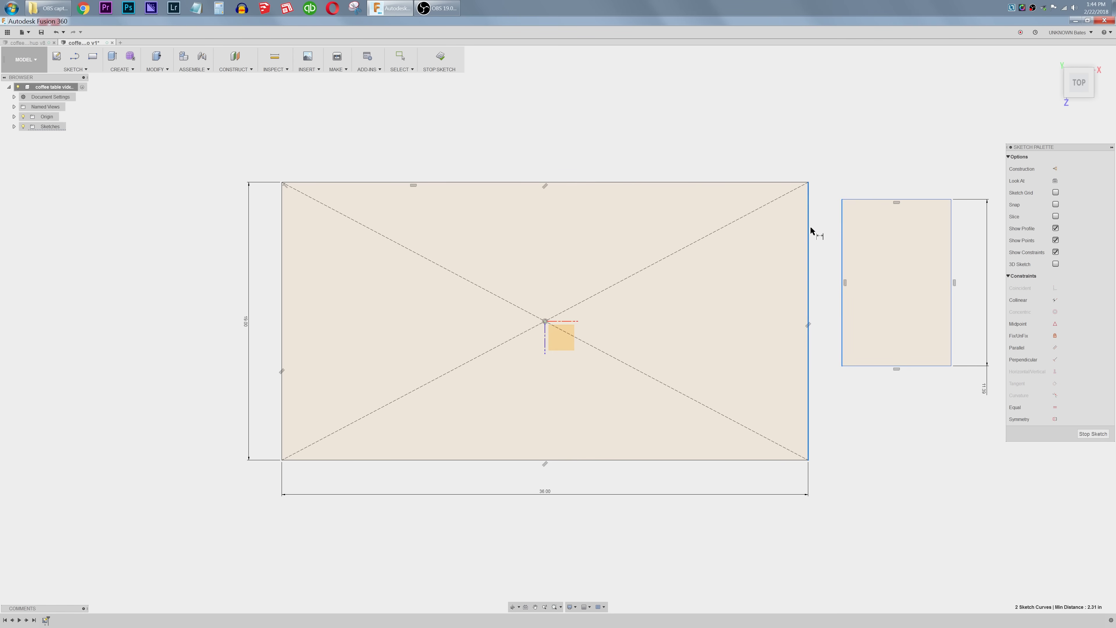
left_click(826, 136)
key("Return")
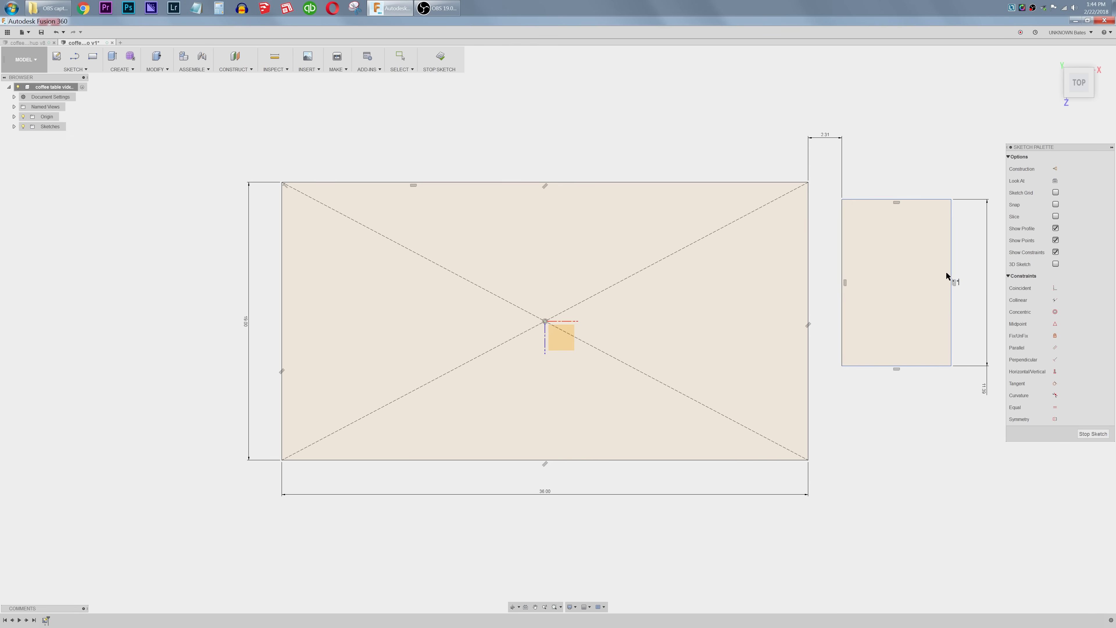
Step: Delete the loose rectangle beside the footprint together with its dimensions
key("Escape")
left_click_drag(975, 412, 823, 115)
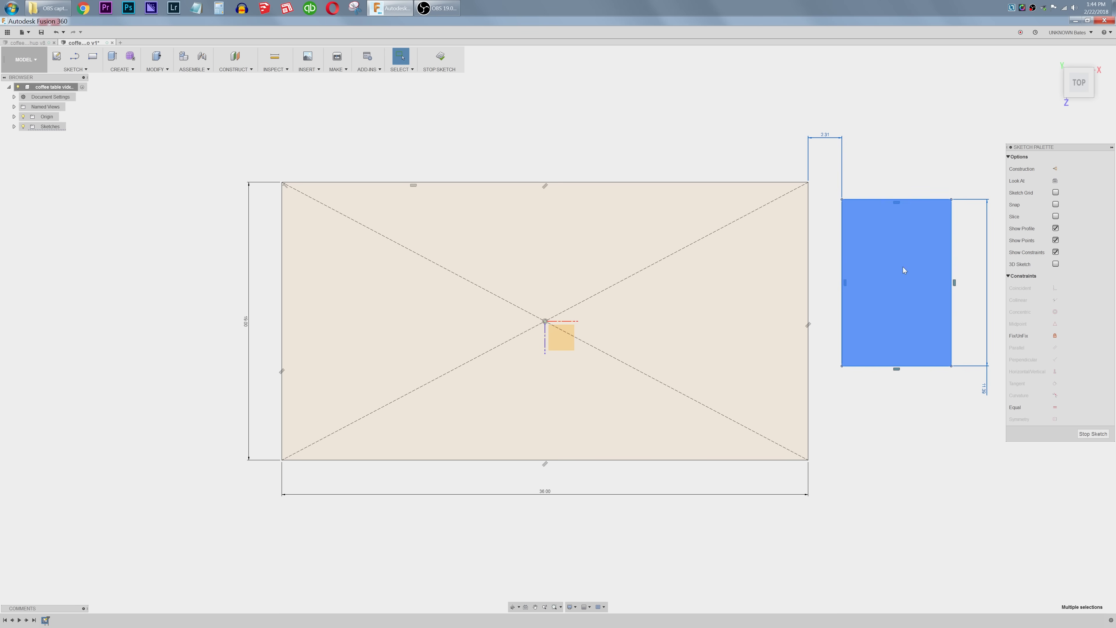
key("Delete")
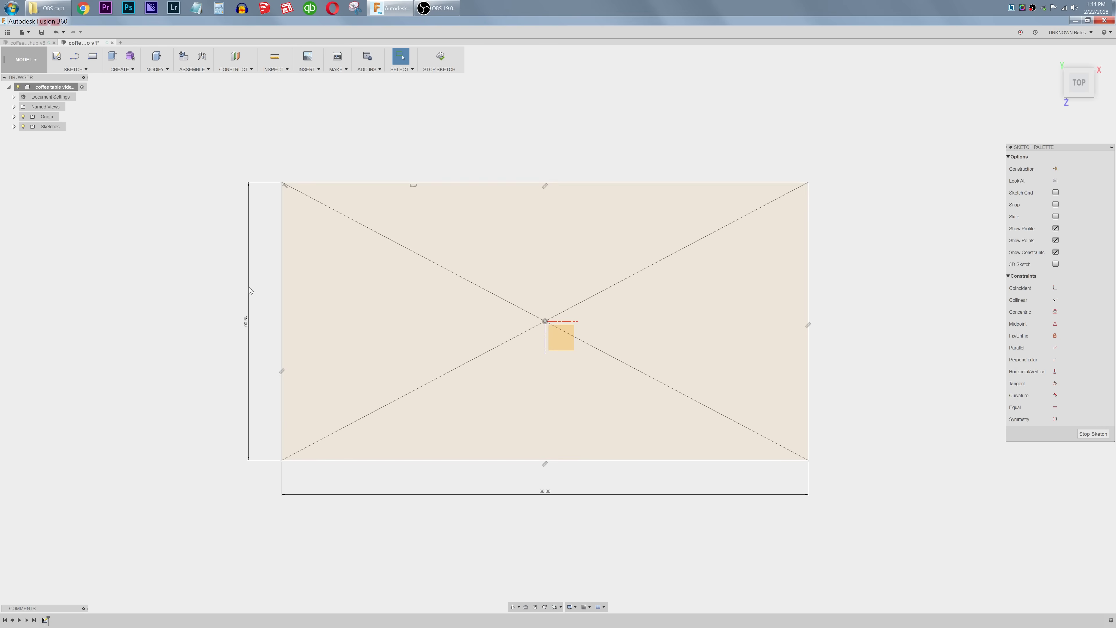
Step: Rename the current sketch as "footprint"
left_click(14, 126)
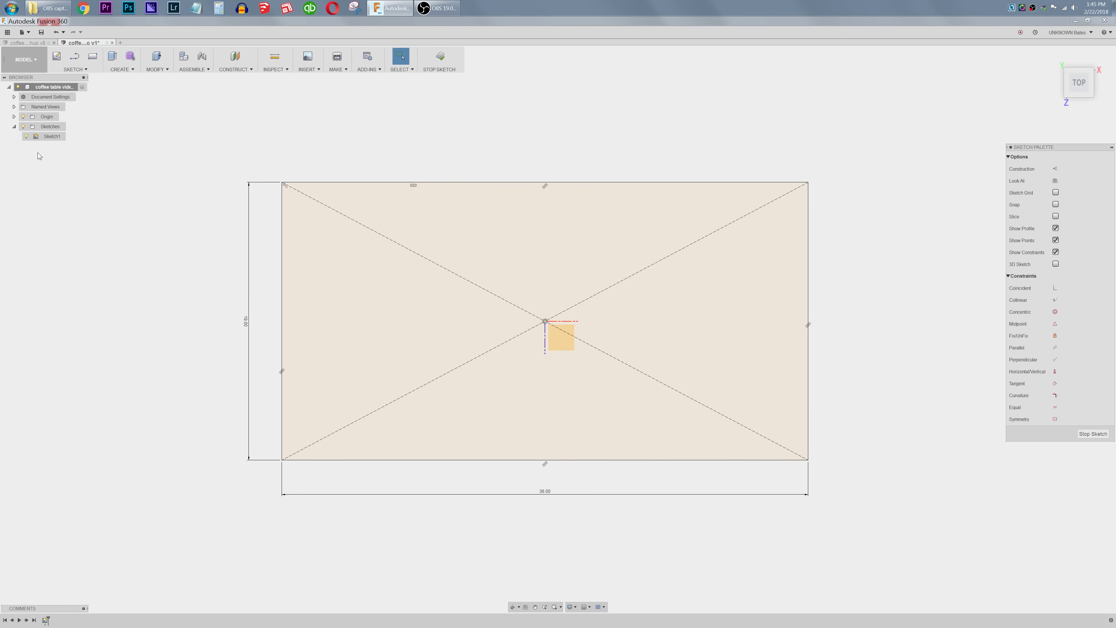
double_click(50, 138)
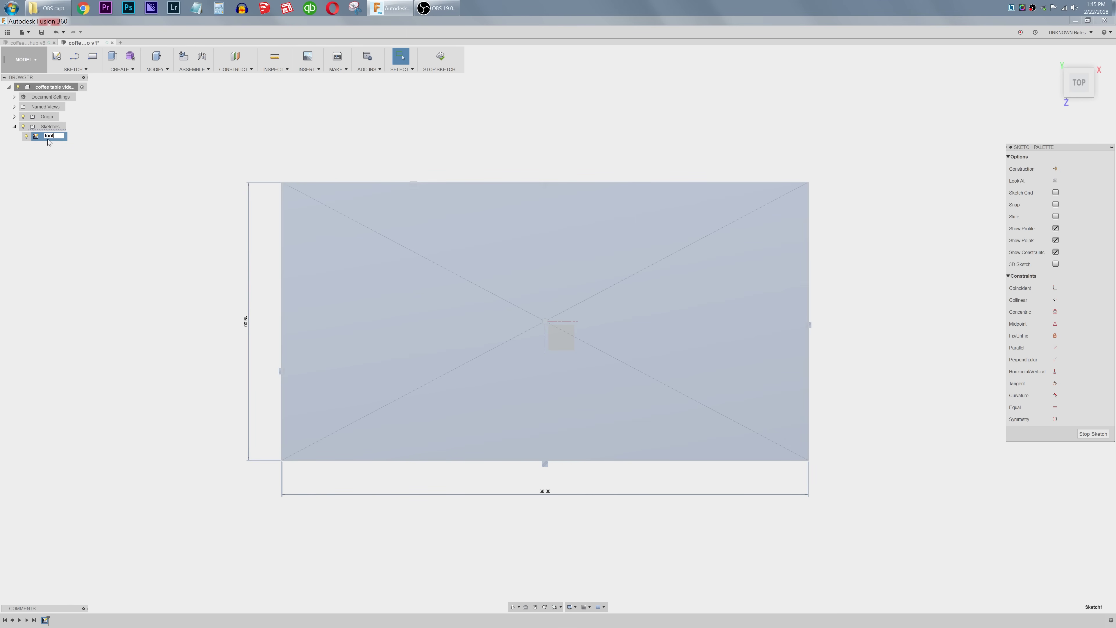
type("footprint")
key("Return")
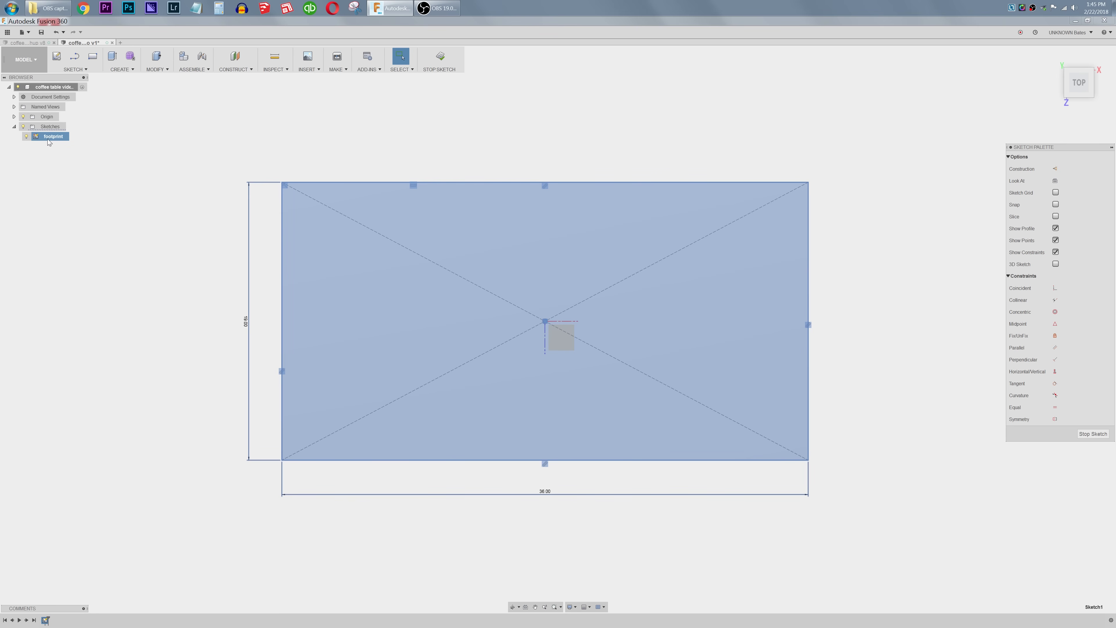
left_click(157, 227)
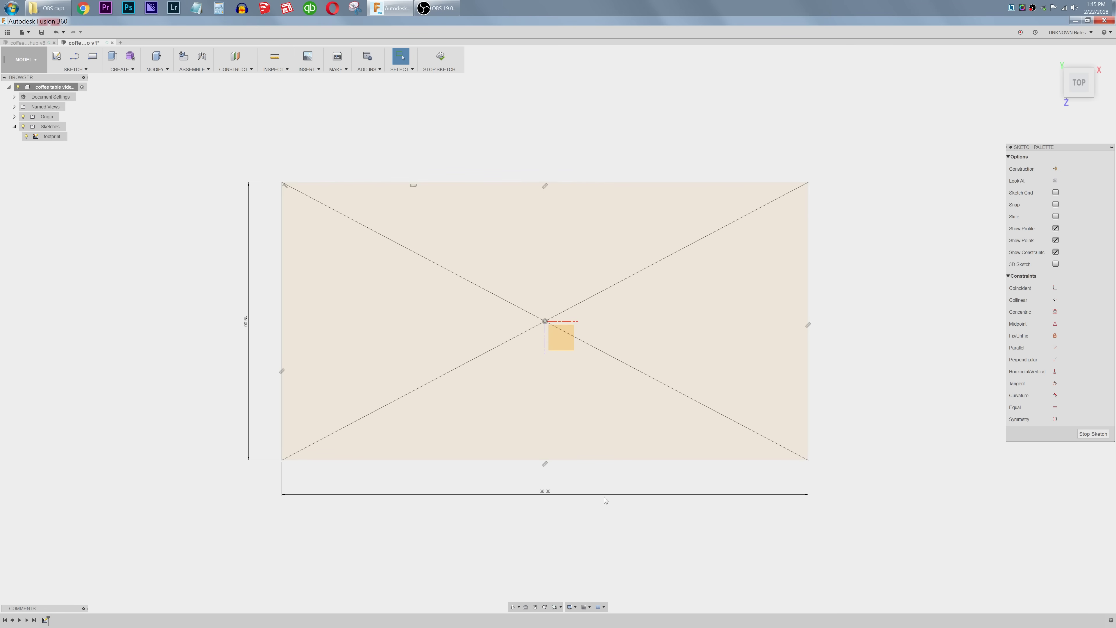
Step: Draw a line across the footprint near its left edge, running from the top edge perpendicular to the bottom edge
key("l")
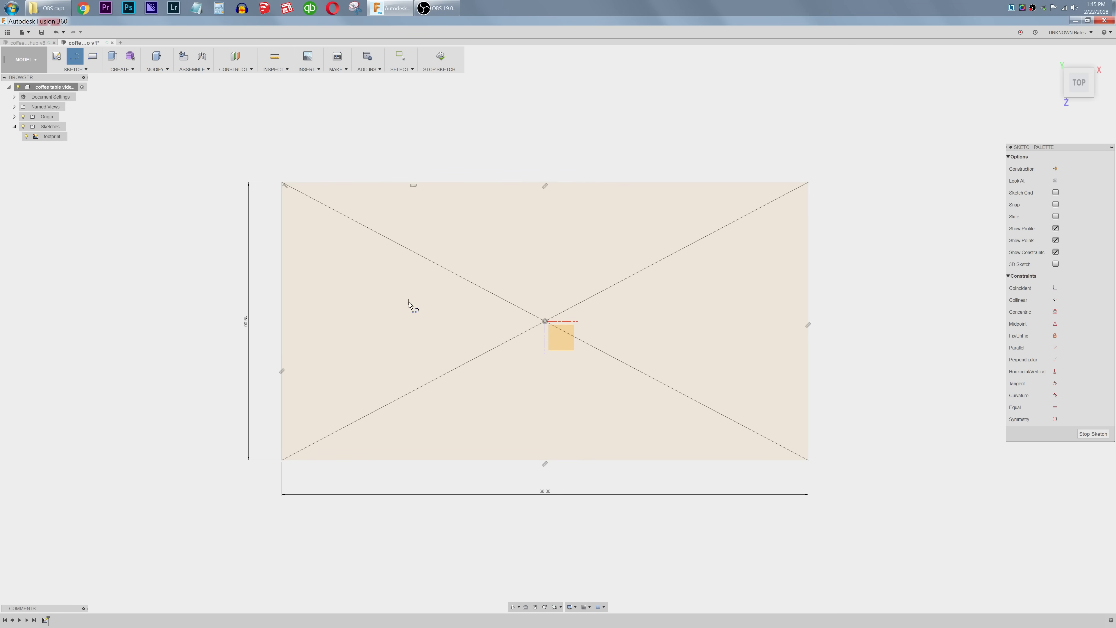
left_click(305, 183)
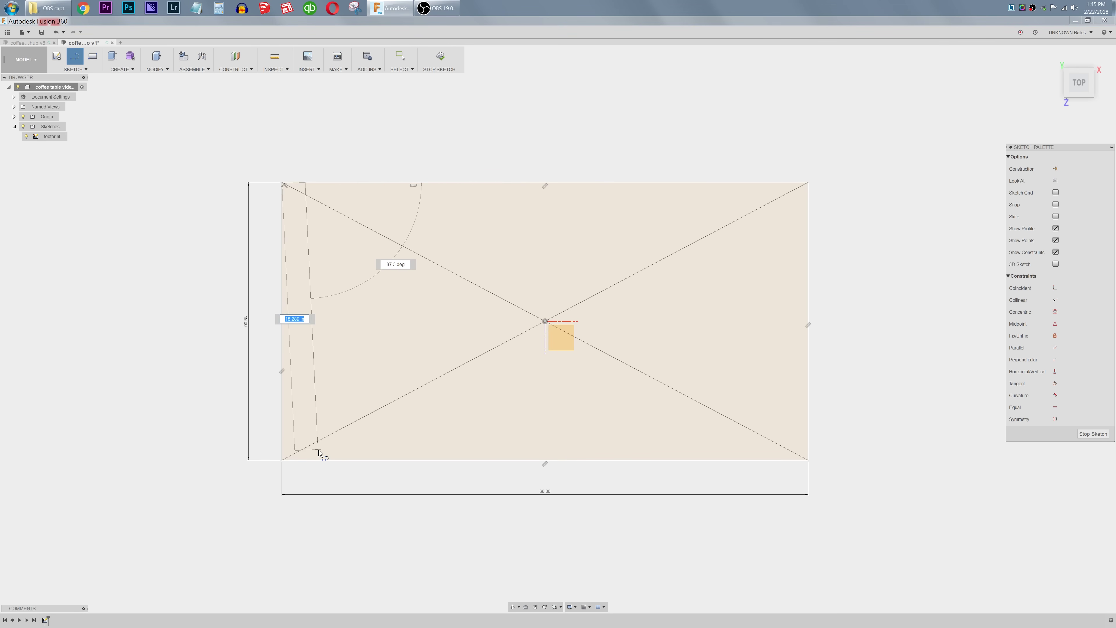
left_click(306, 460)
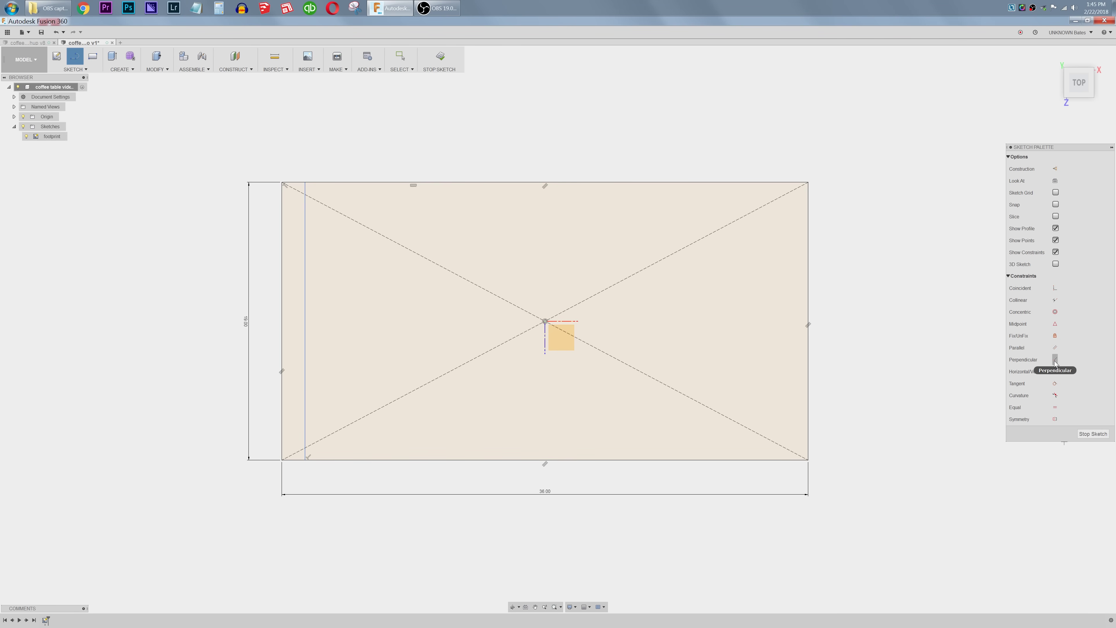
key("Escape")
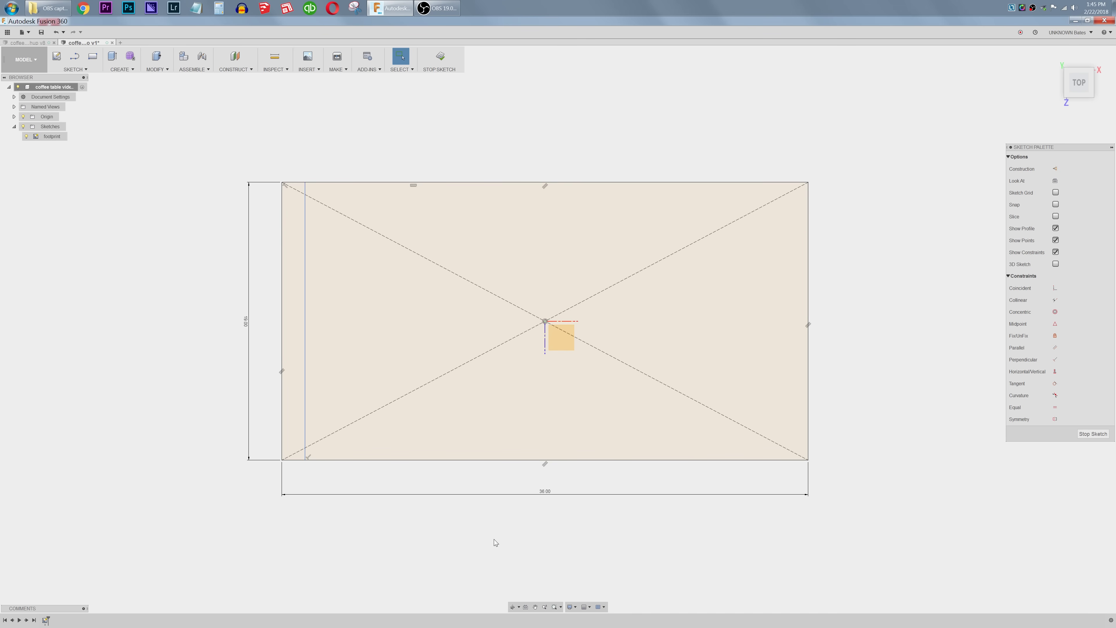
Step: Slide the new line sideways and dimension it 0.5 in from the footprint's left edge
left_click_drag(306, 412, 564, 412)
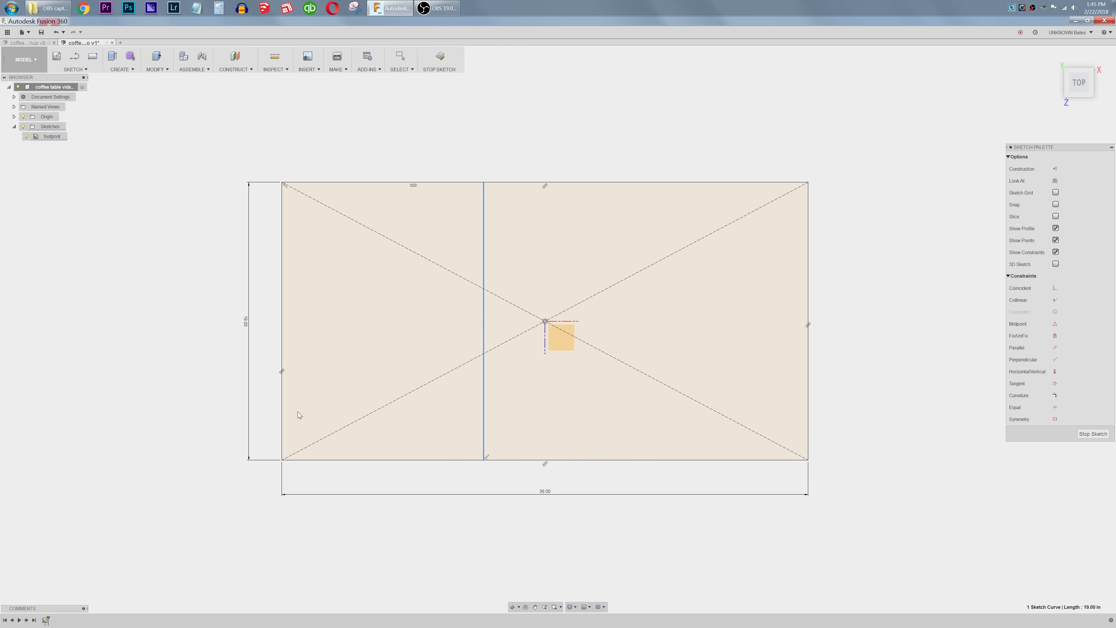
key("d")
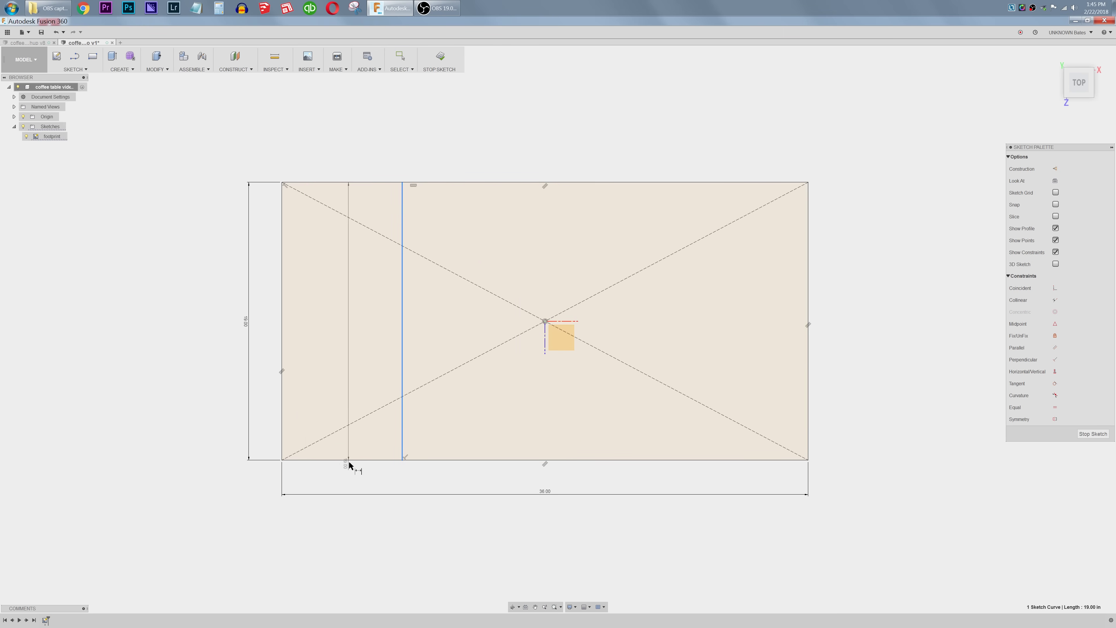
left_click(281, 320)
left_click(242, 140)
type("0.5")
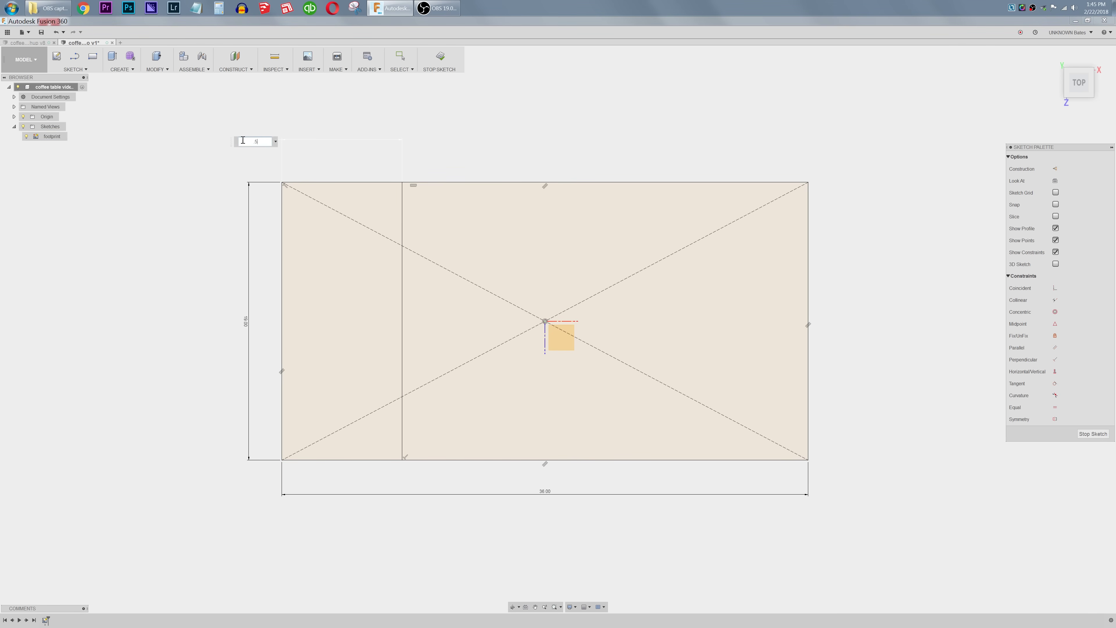
key("Return")
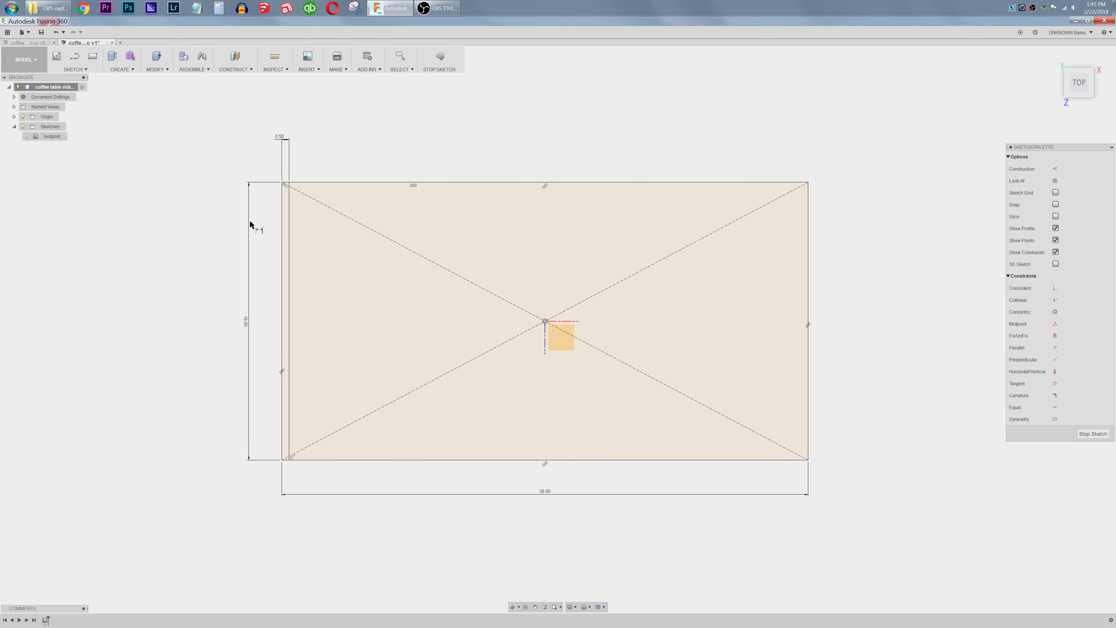
Step: Sketch a 1.75 in by 1.75 in rectangle inside the footprint, starting at the lower end of the offset line
key("r")
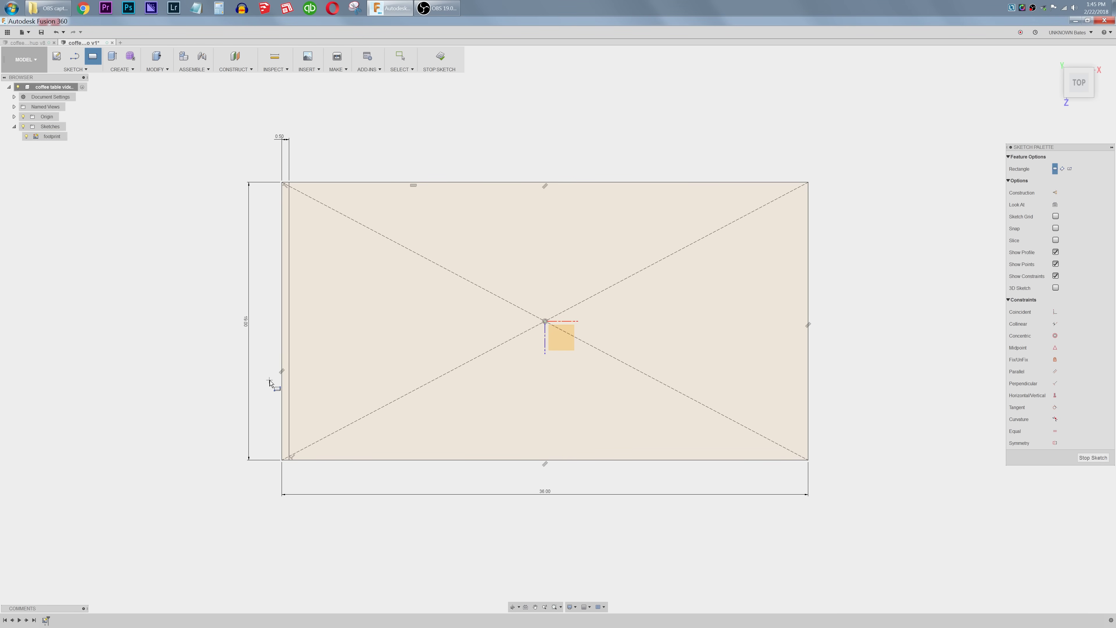
left_click(288, 460)
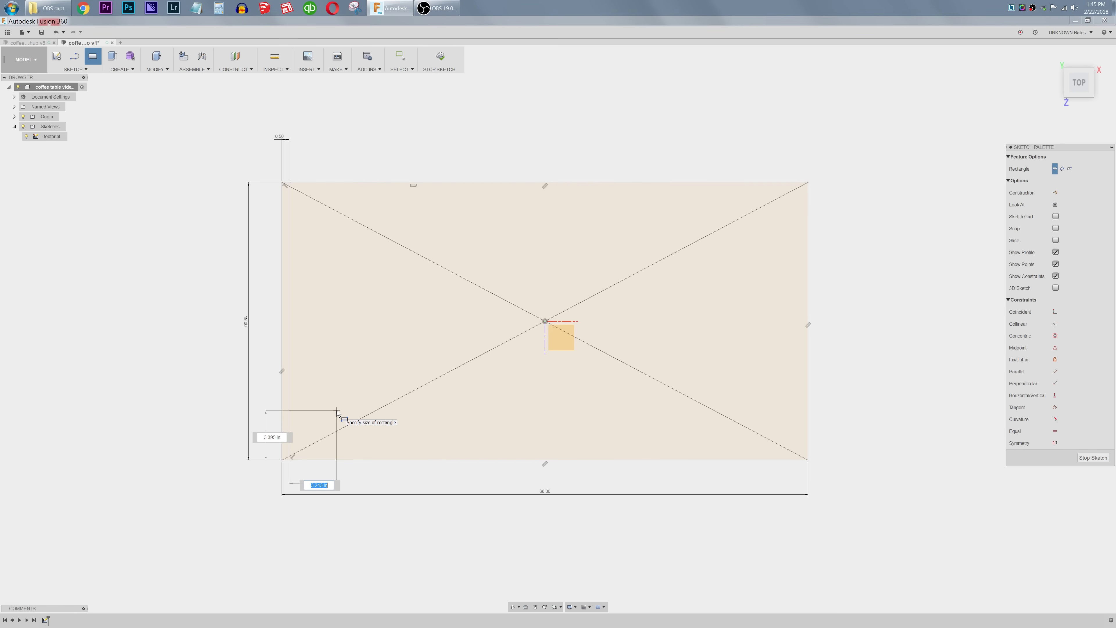
type("1.75")
key("Tab")
type("1")
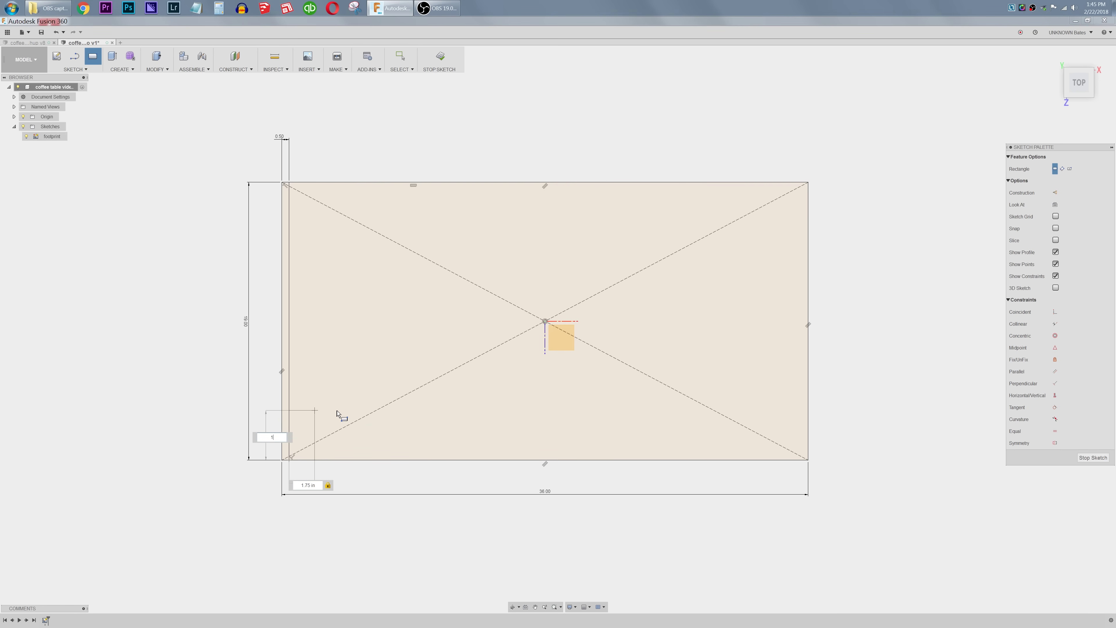
type(".75")
key("Return")
key("Escape")
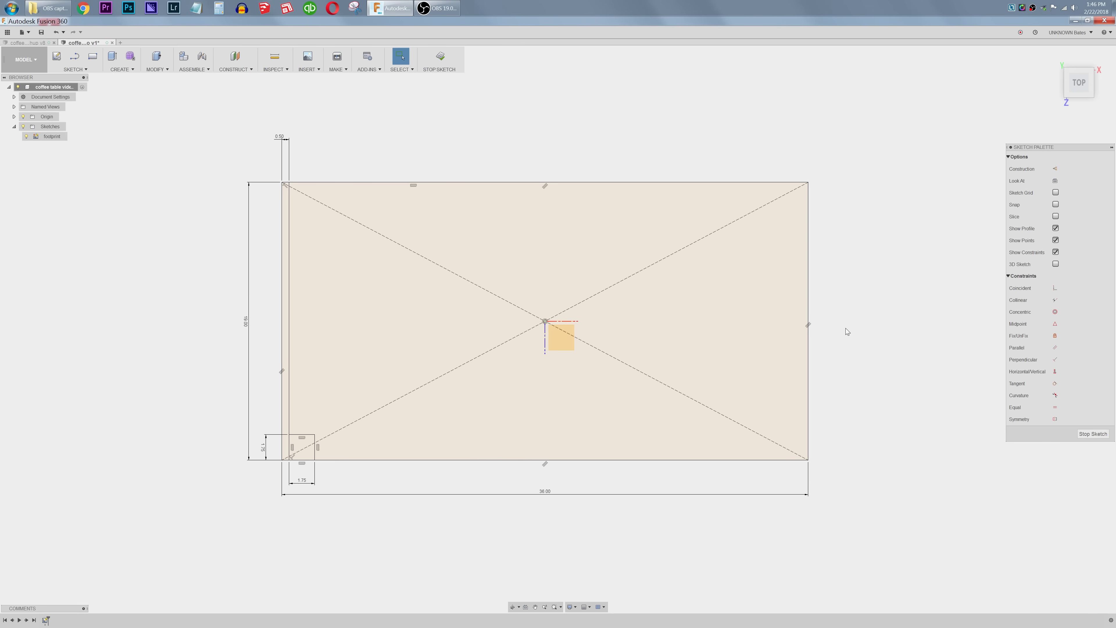
Step: Sketch a construction rectangle from the origin to the footprint's lower-right corner
key("r")
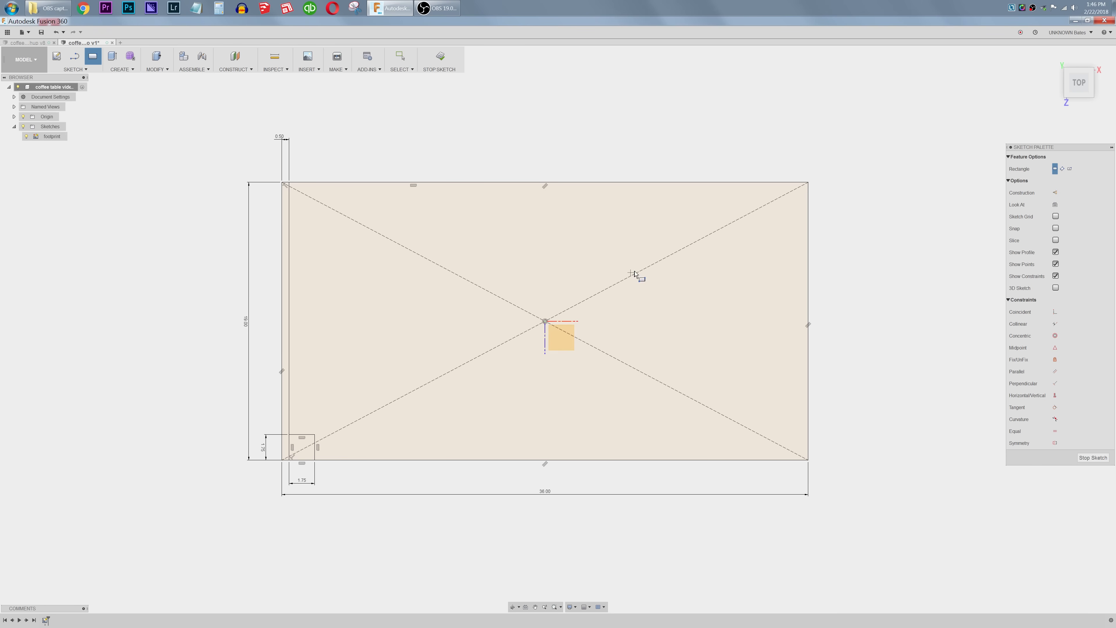
left_click(545, 321)
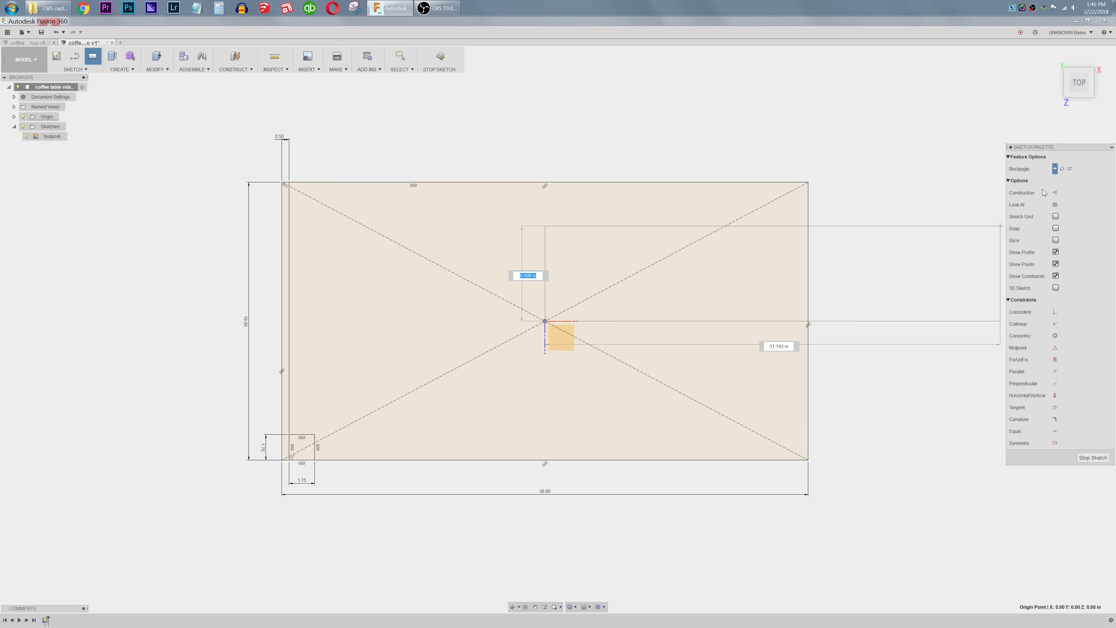
left_click(1055, 193)
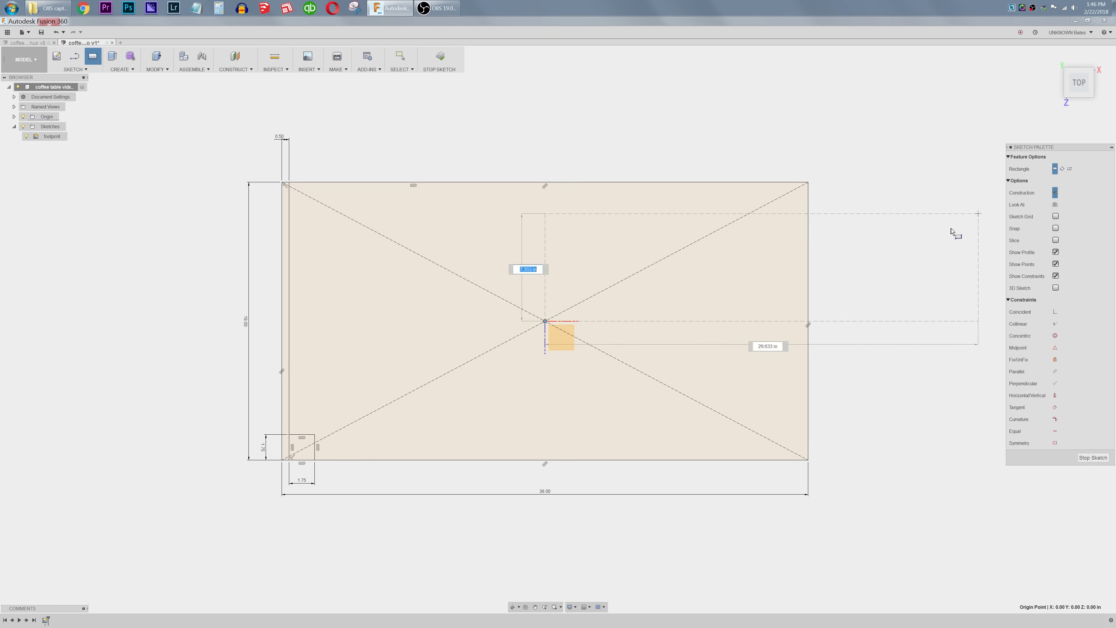
left_click(807, 460)
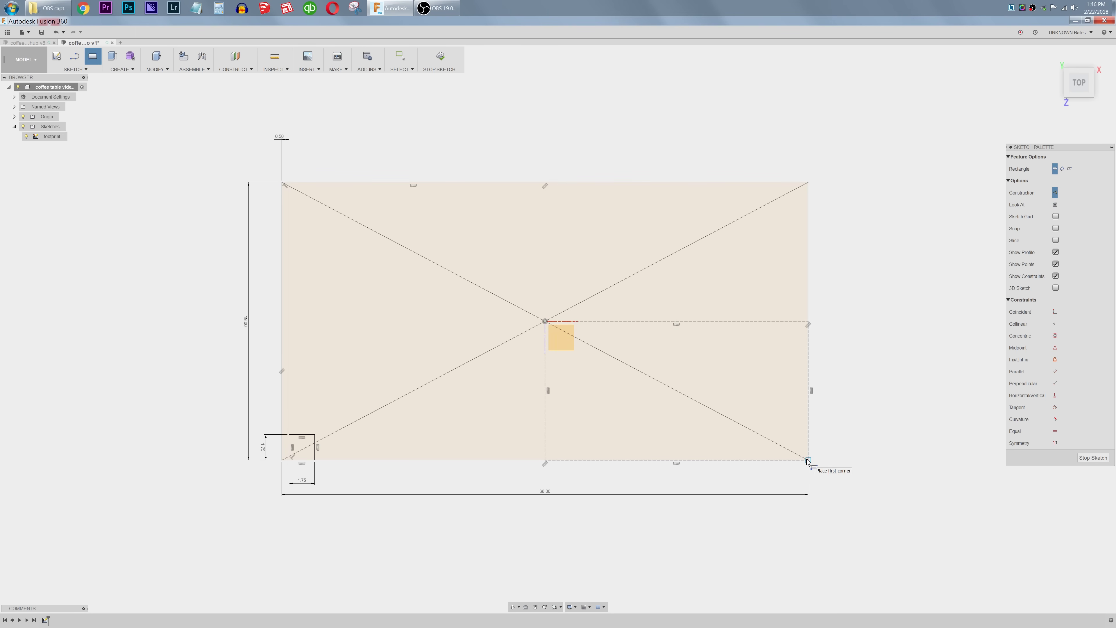
key("Escape")
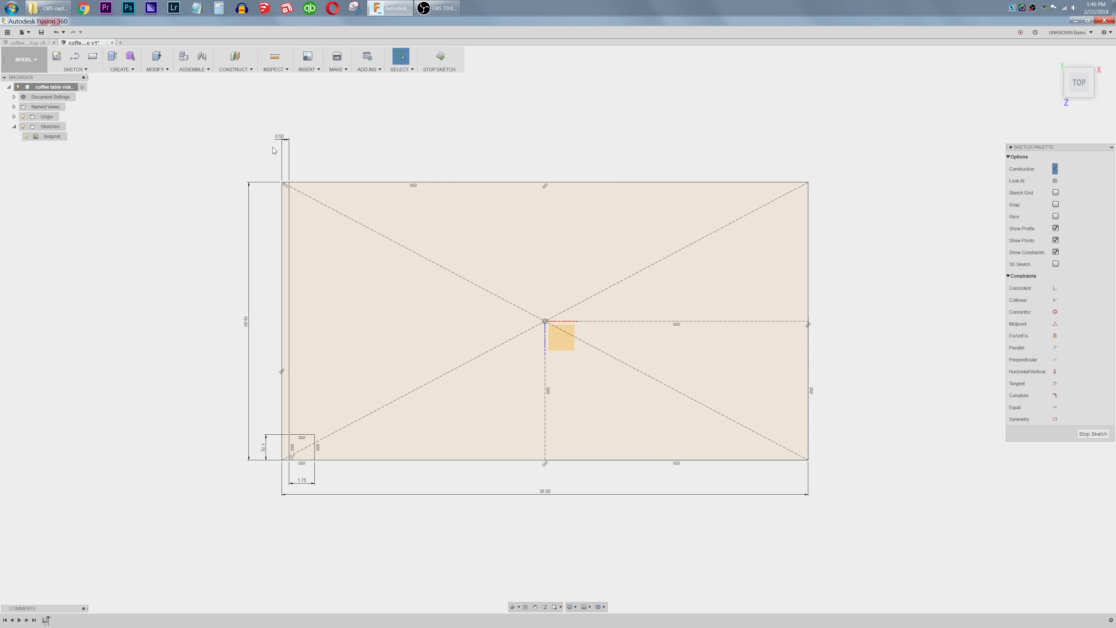
Step: Mirror the offset line and the leg square across the vertical construction line through the origin
left_click(77, 67)
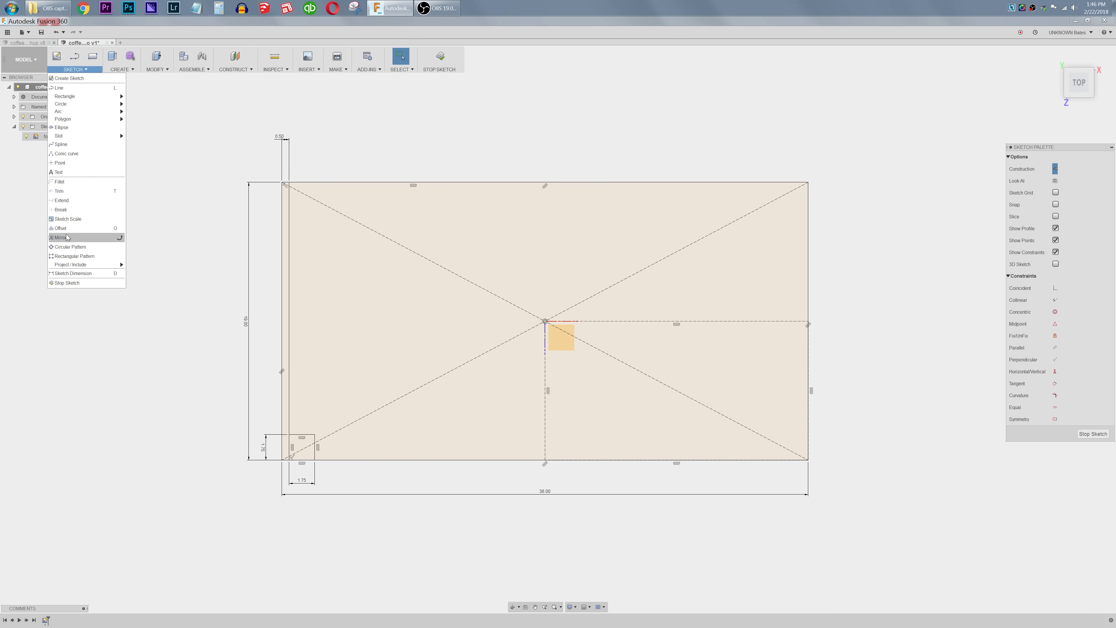
left_click(92, 238)
mouse_move(286, 168)
left_mouse_down()
mouse_move(319, 347)
mouse_move(316, 470)
left_mouse_up()
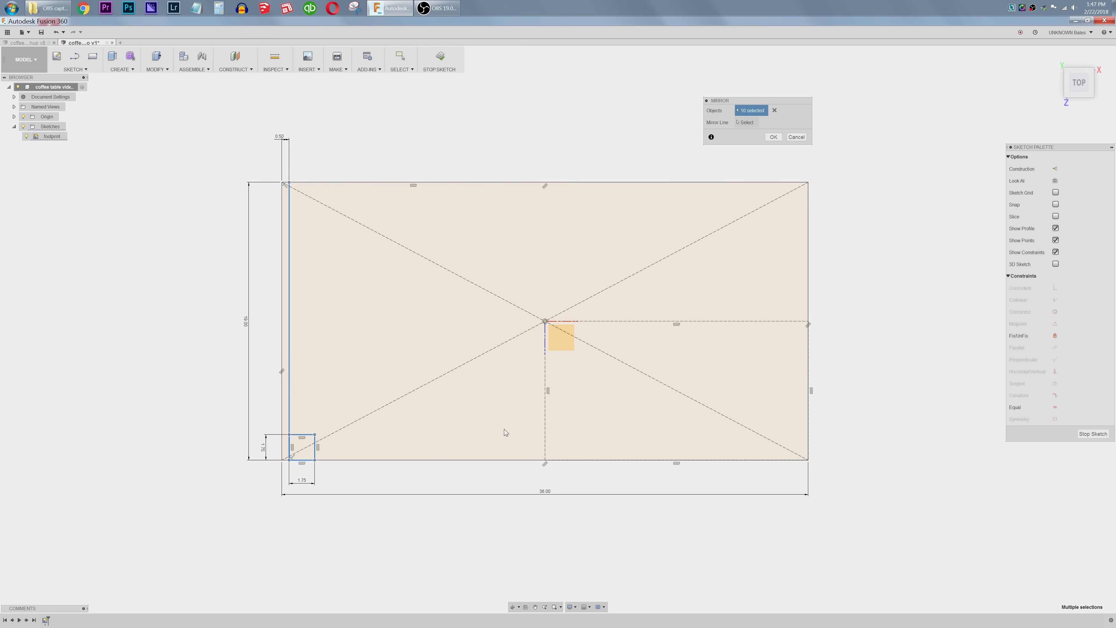
left_click(747, 123)
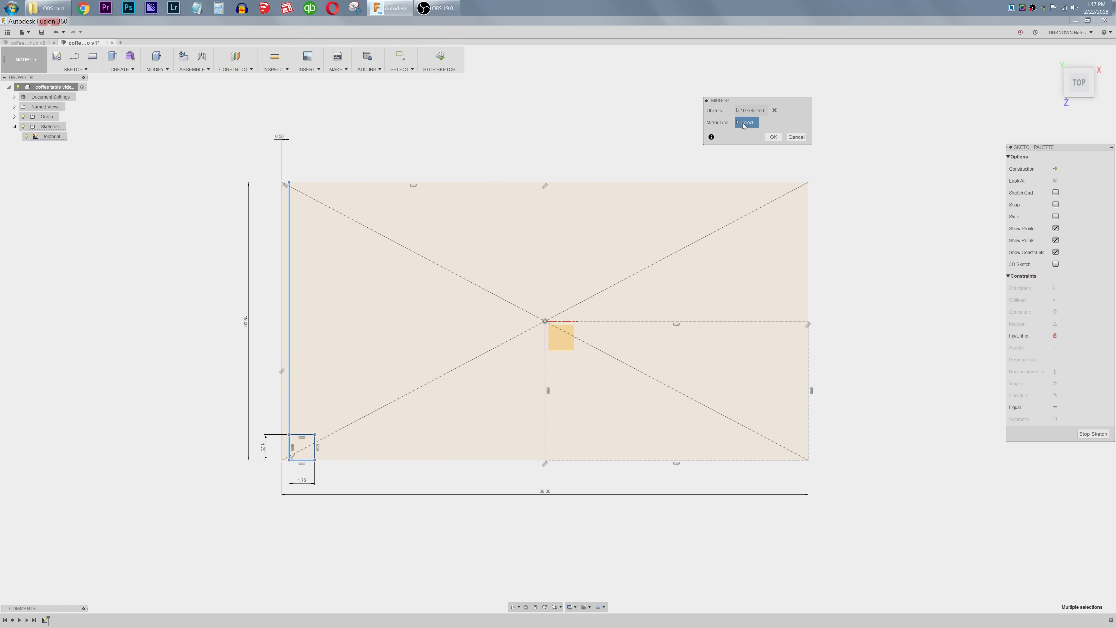
left_click(545, 422)
left_click(776, 138)
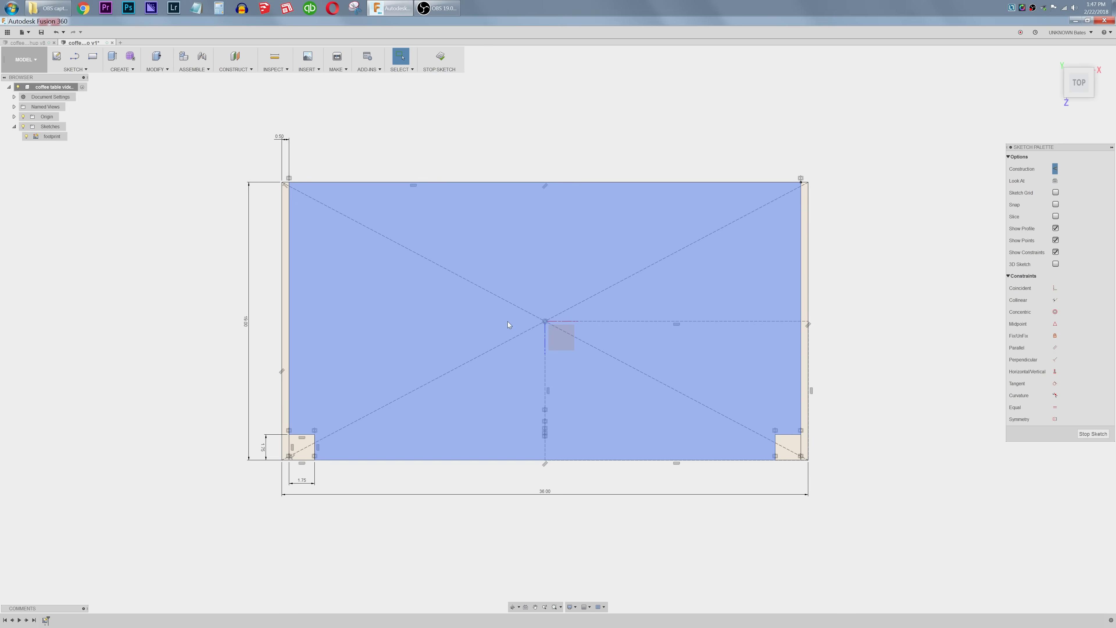
left_click(776, 455)
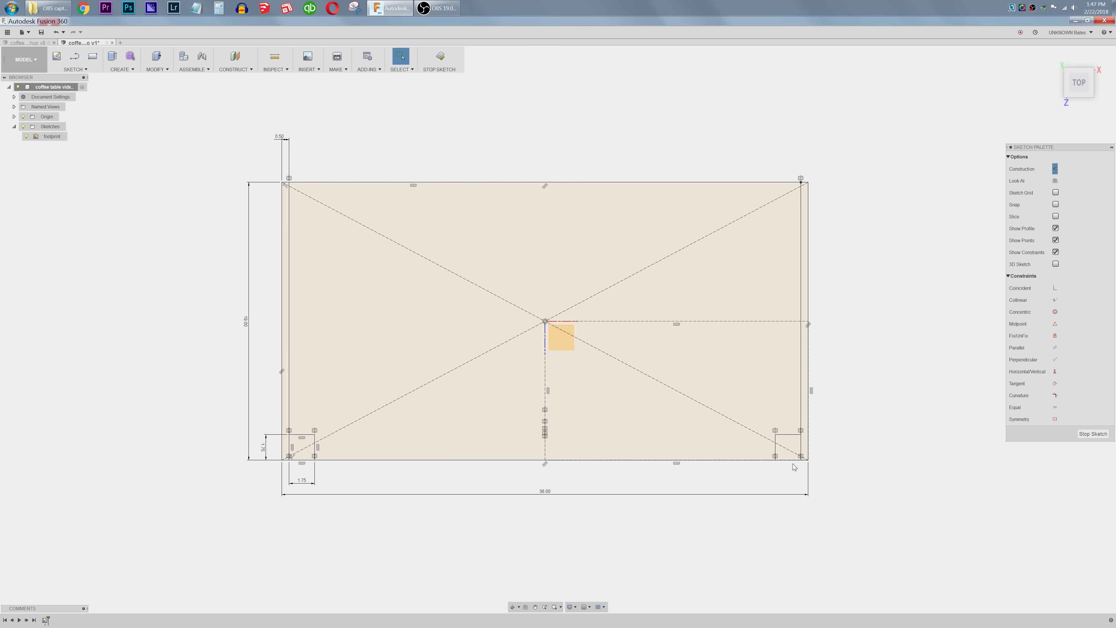
Step: Test the mirror link by setting the original leg square's width to 10 in, and undo that change
double_click(303, 483)
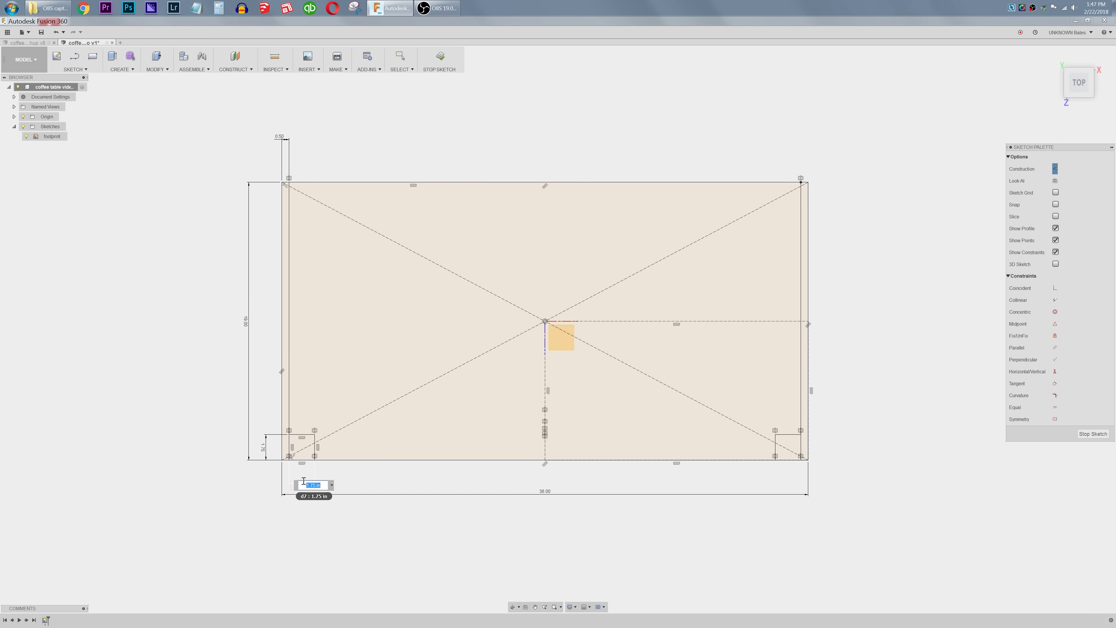
type("10")
key("Return")
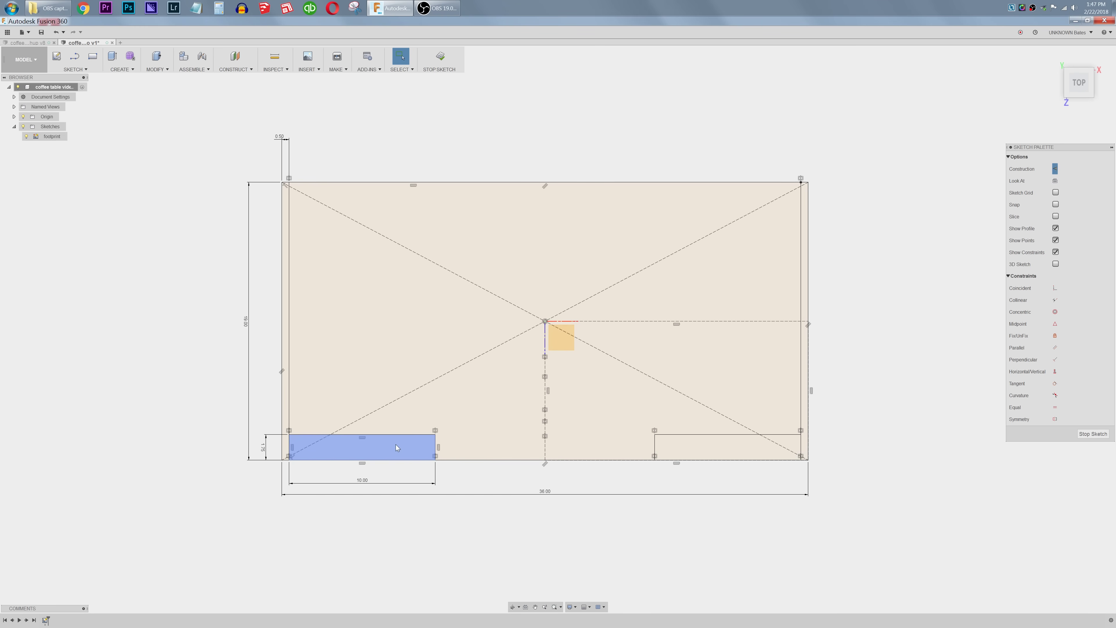
key("ctrl+z")
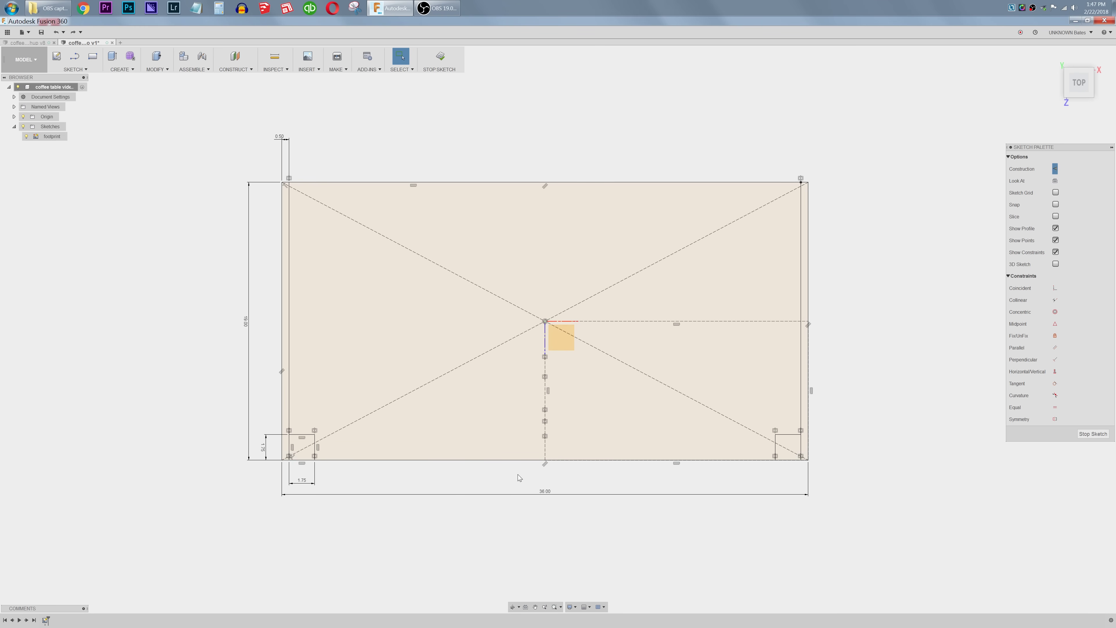
Step: Mirror both lower leg squares across the horizontal construction line through the origin
right_click_drag(869, 429, 868, 355)
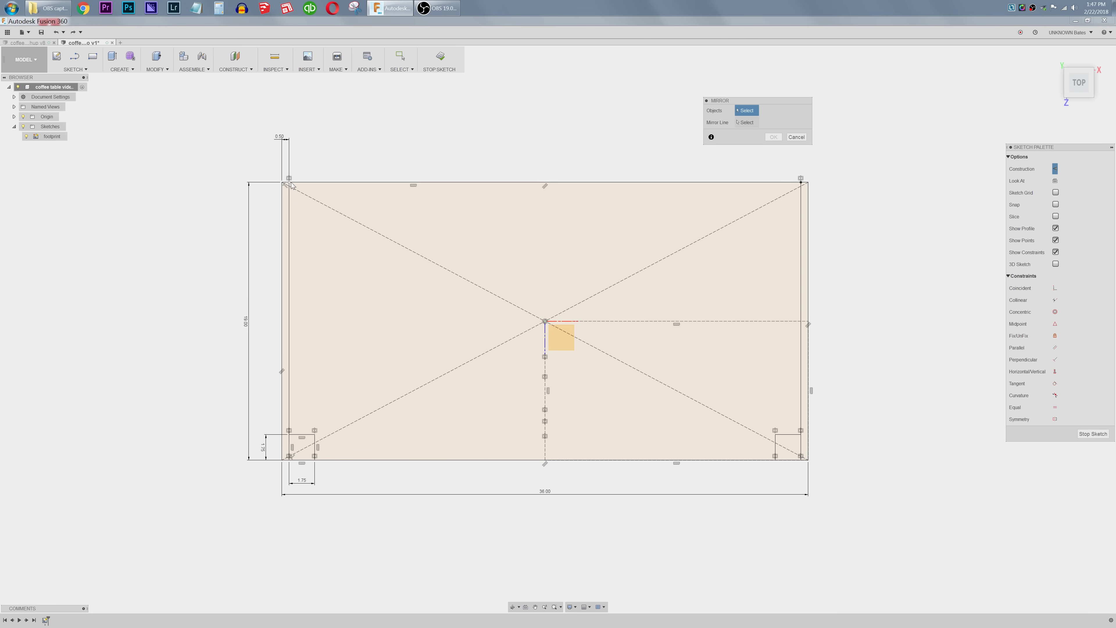
left_click_drag(284, 426, 339, 479)
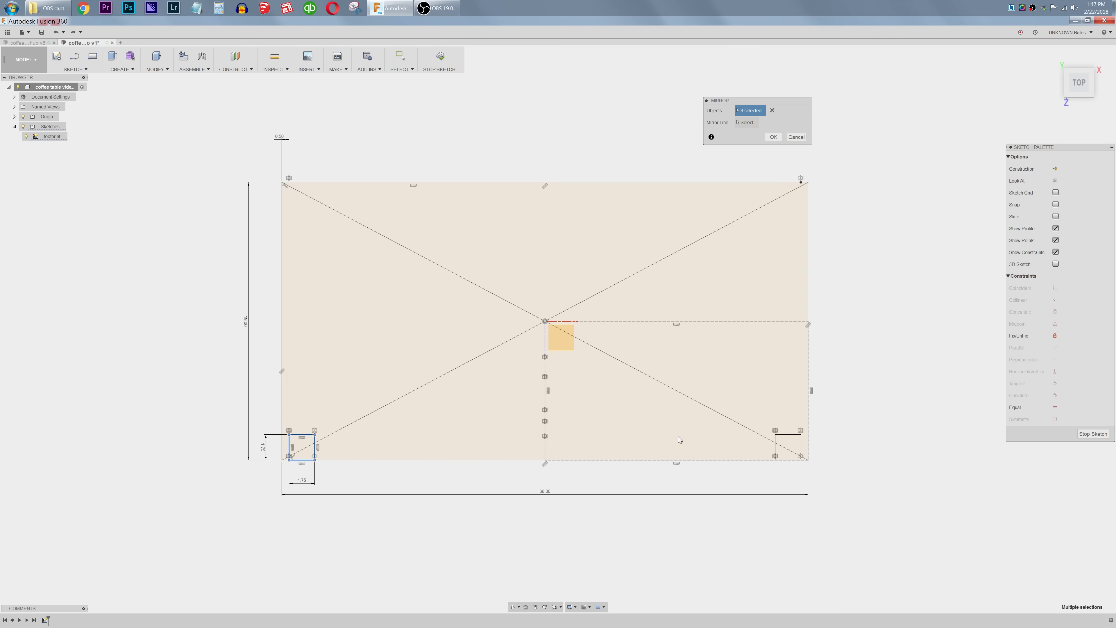
left_click_drag(763, 416, 809, 473)
left_click(747, 123)
left_click(695, 322)
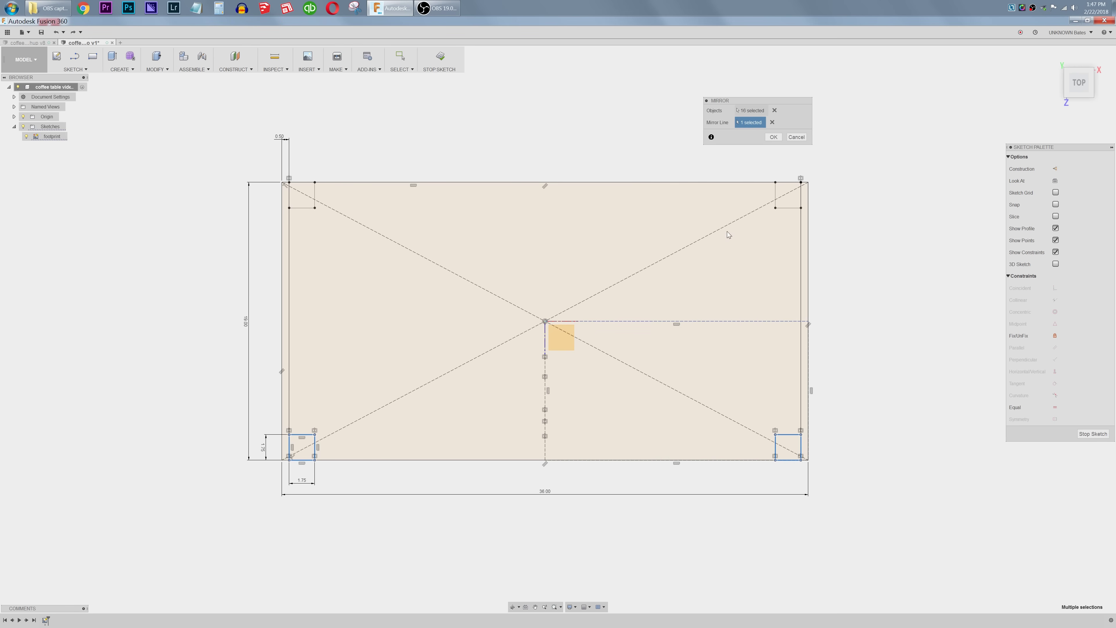
left_click(773, 137)
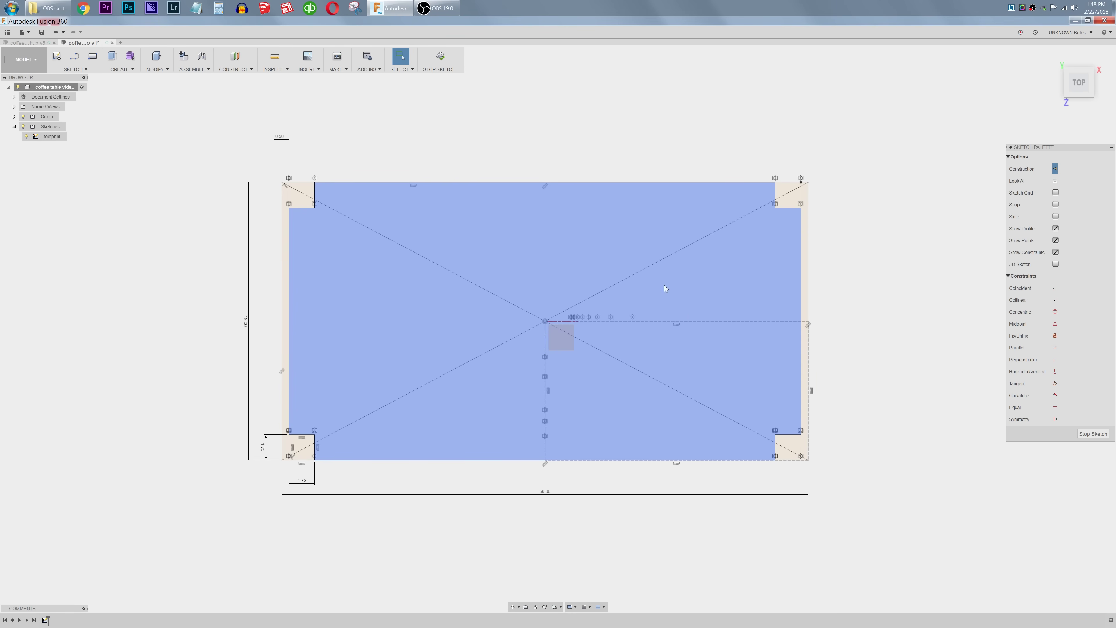
Step: Extrude the lower-left leg square upward 13 in as a new component
right_click_drag(834, 302, 916, 239)
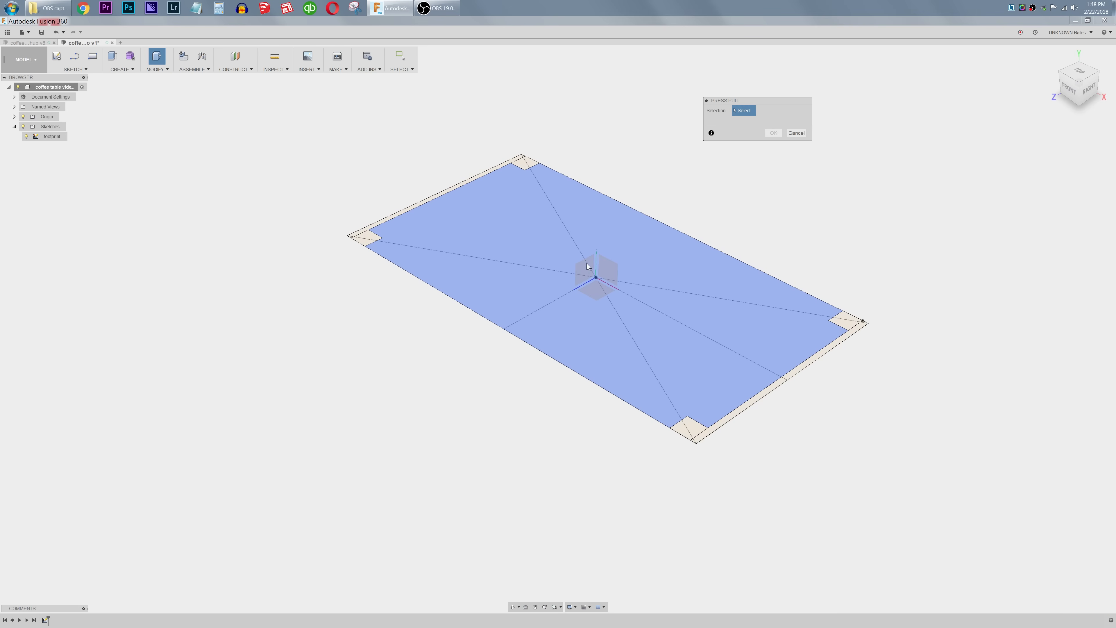
left_click(316, 232)
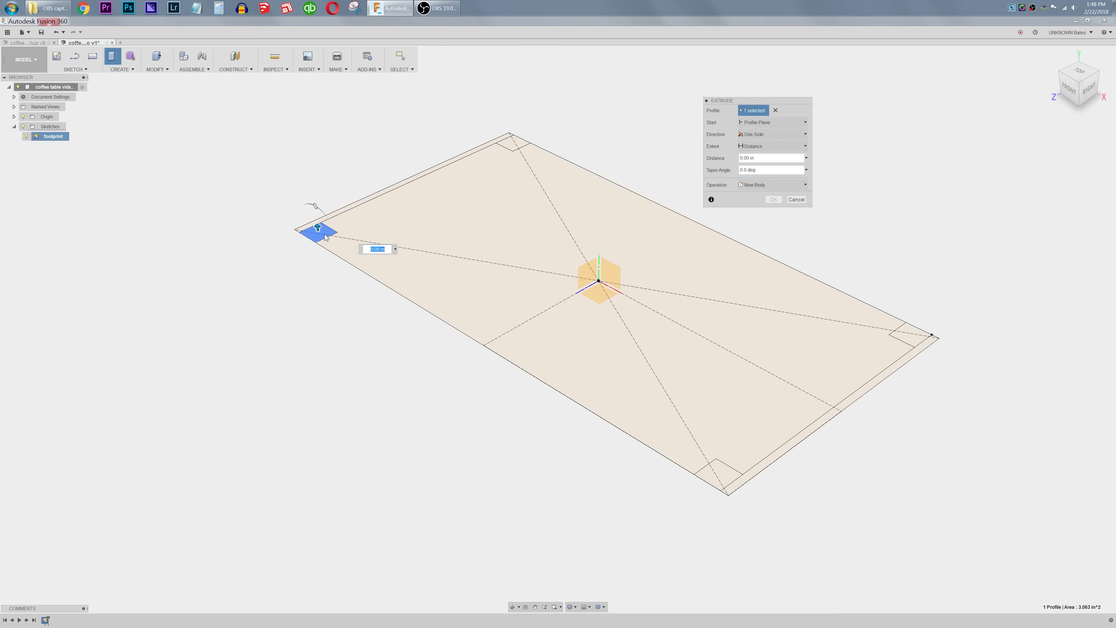
left_click_drag(315, 203, 312, 178)
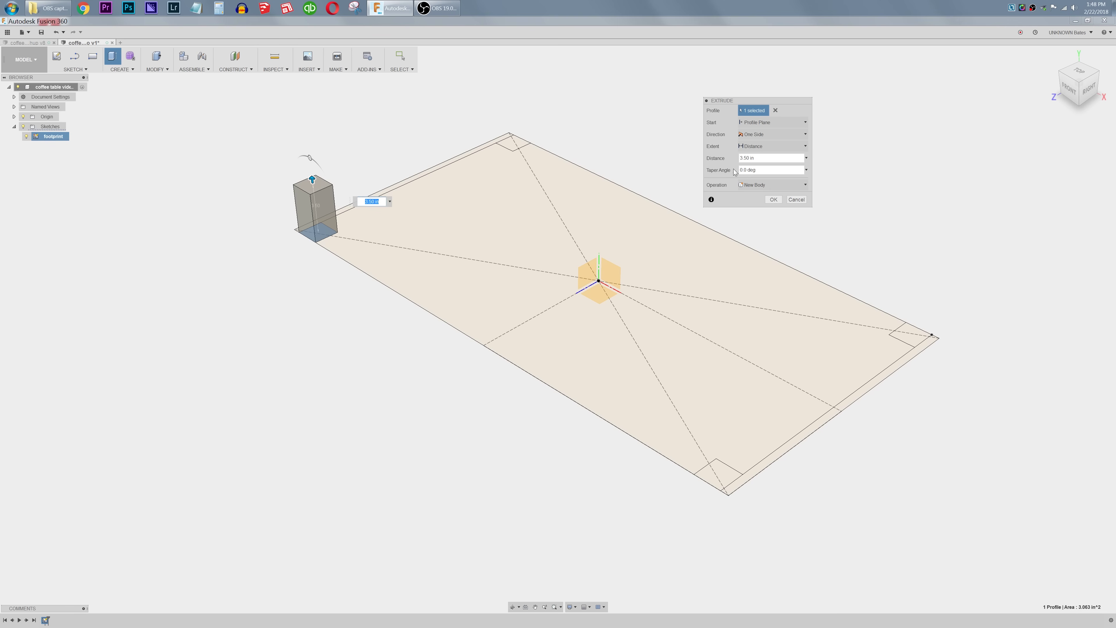
type("13")
scroll(391, 400, "up", 3)
scroll(392, 401, "down", 3)
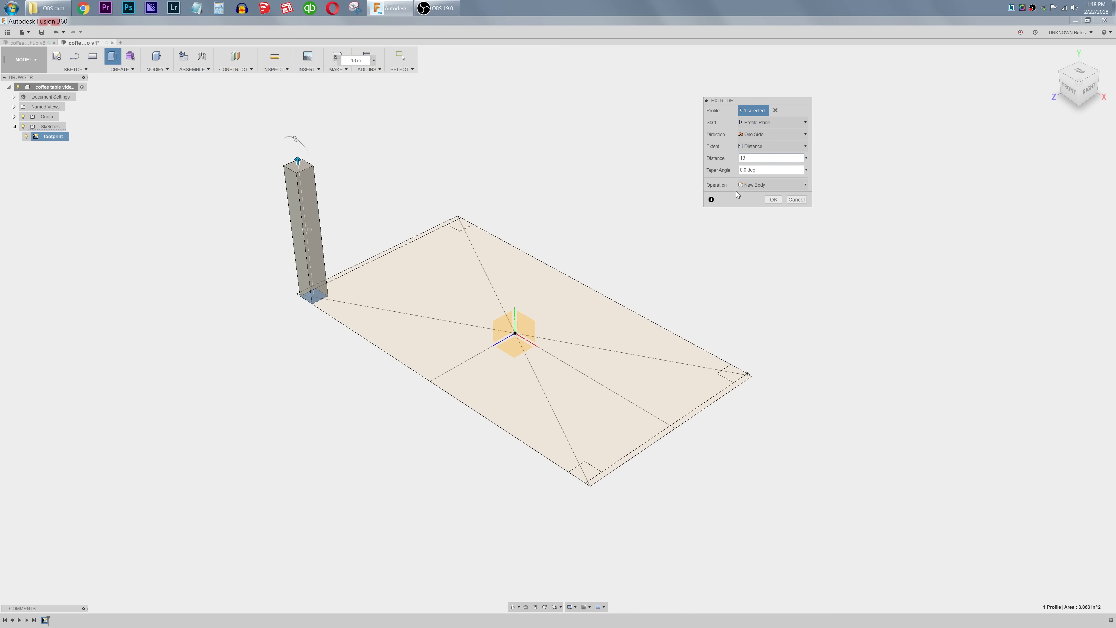
left_click(753, 185)
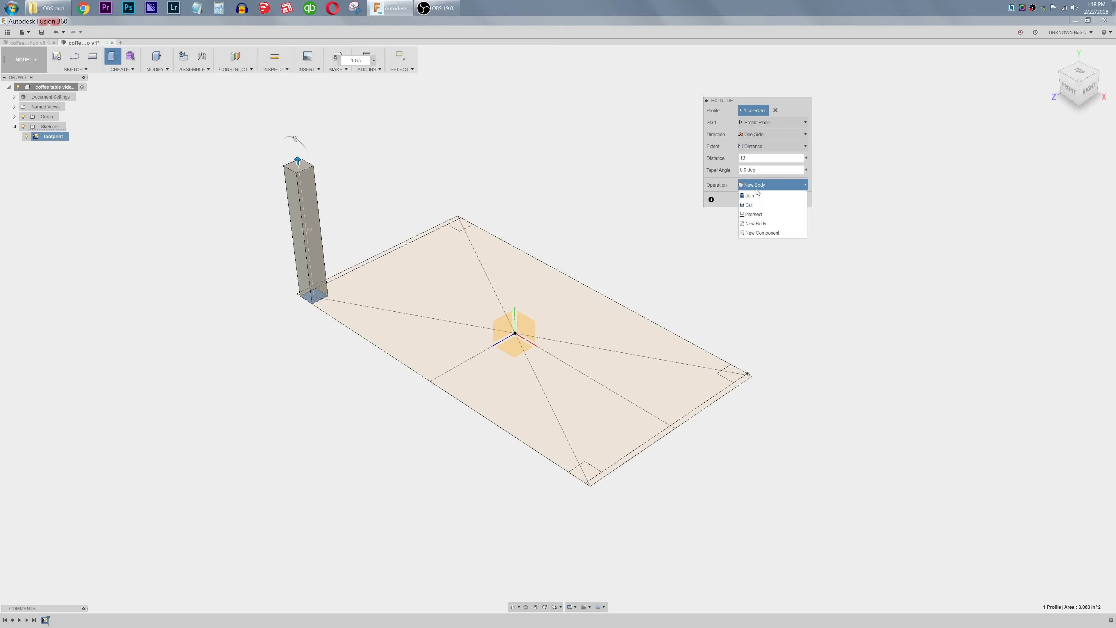
left_click(765, 233)
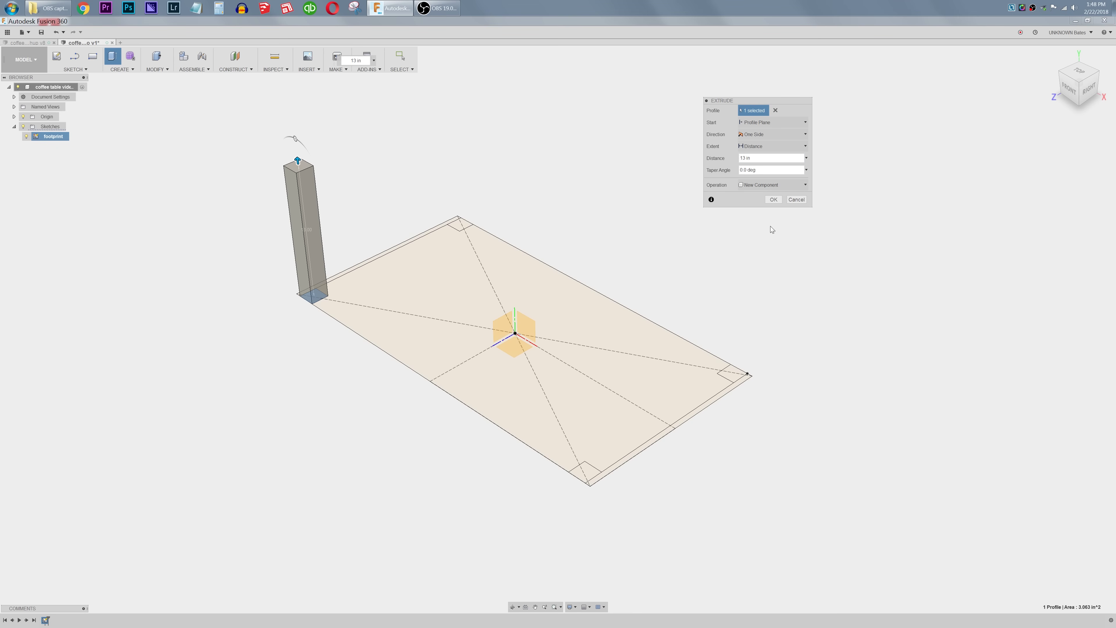
left_click(775, 200)
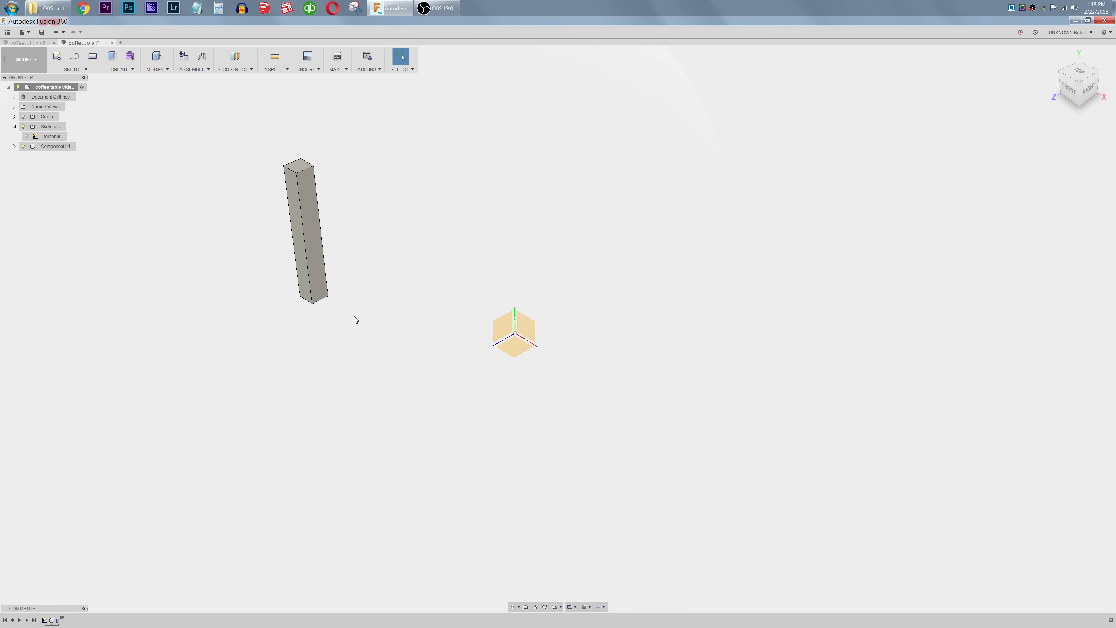
Step: Show the footprint sketch again and rename the extruded component as "leg"
left_click(26, 137)
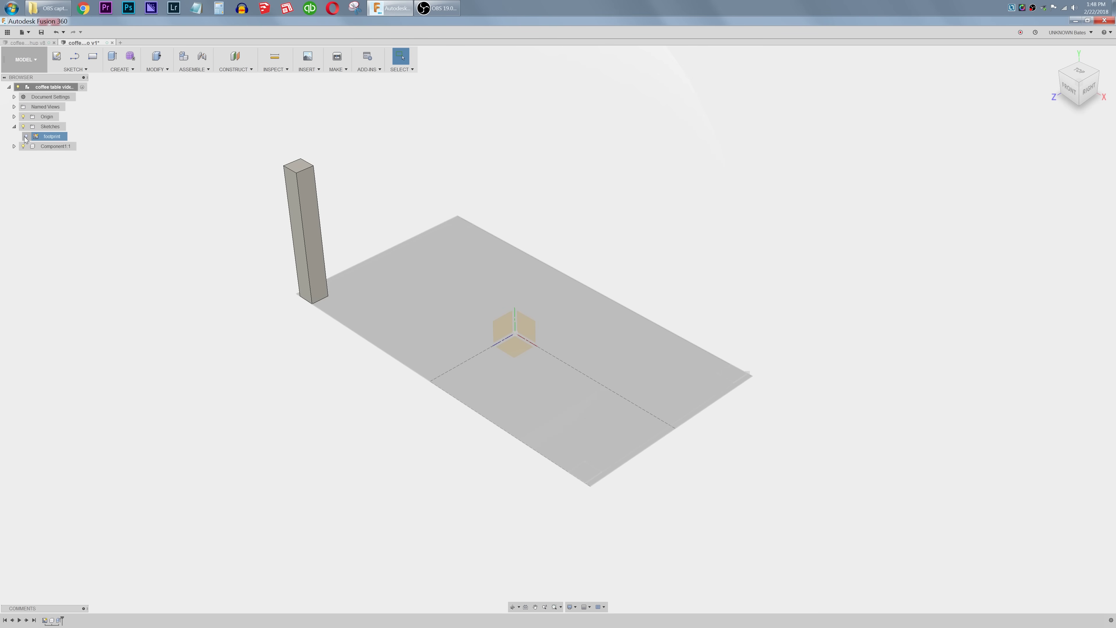
left_click(25, 137)
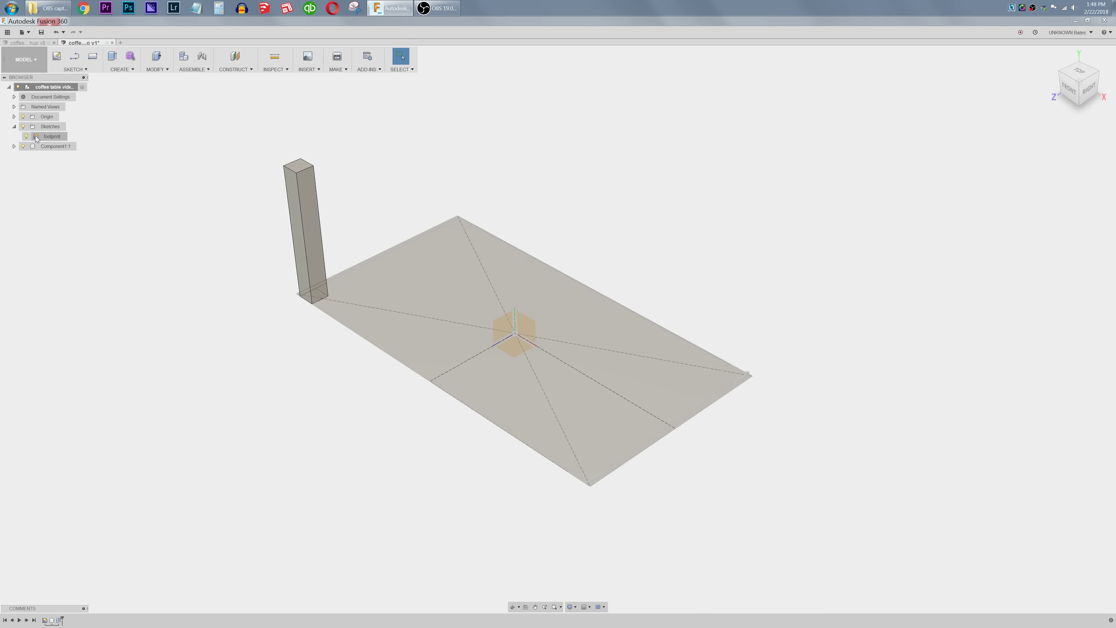
double_click(52, 146)
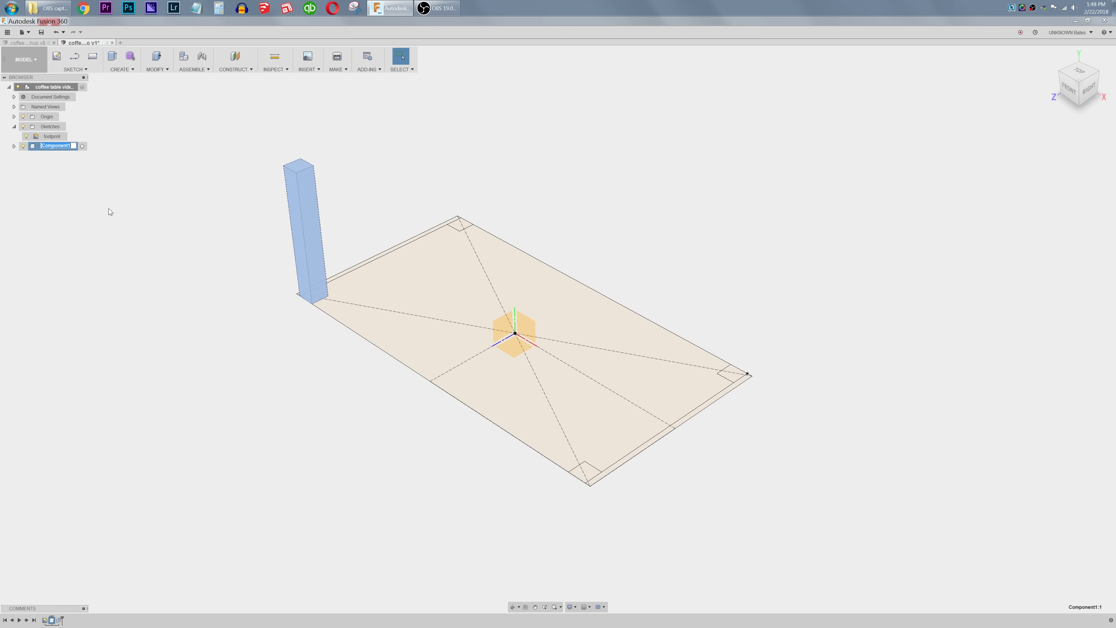
type("leg")
key("Return")
left_click(370, 357)
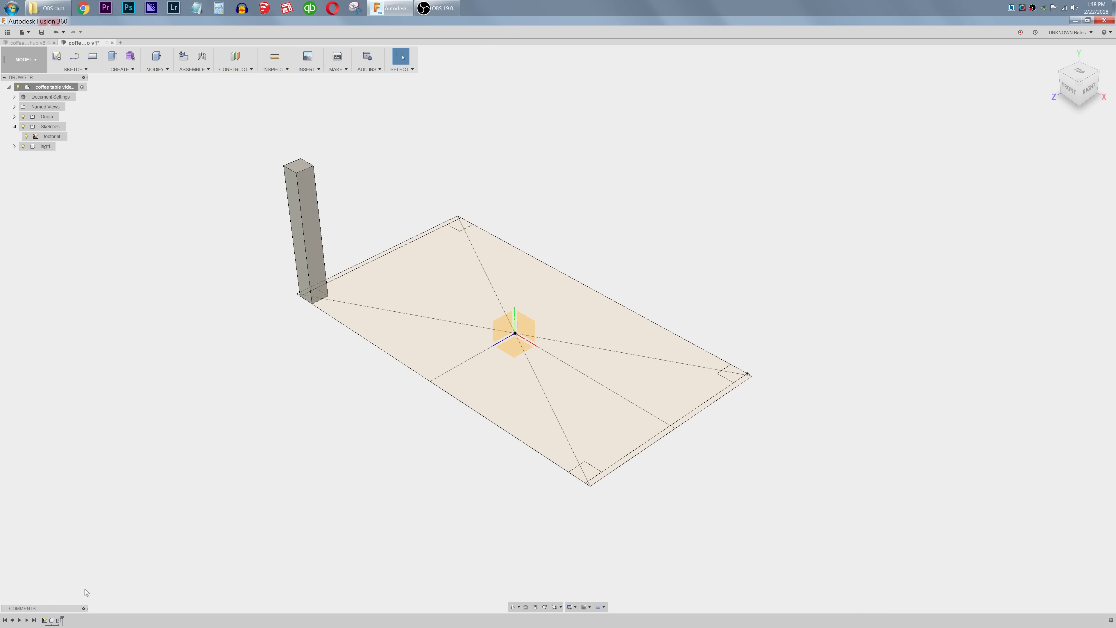
Step: Try adding the other three corner squares to the leg's extrusion, and discard the edit
mouse_move(62, 619)
left_mouse_down()
mouse_move(48, 618)
mouse_move(62, 618)
left_mouse_up()
double_click(58, 621)
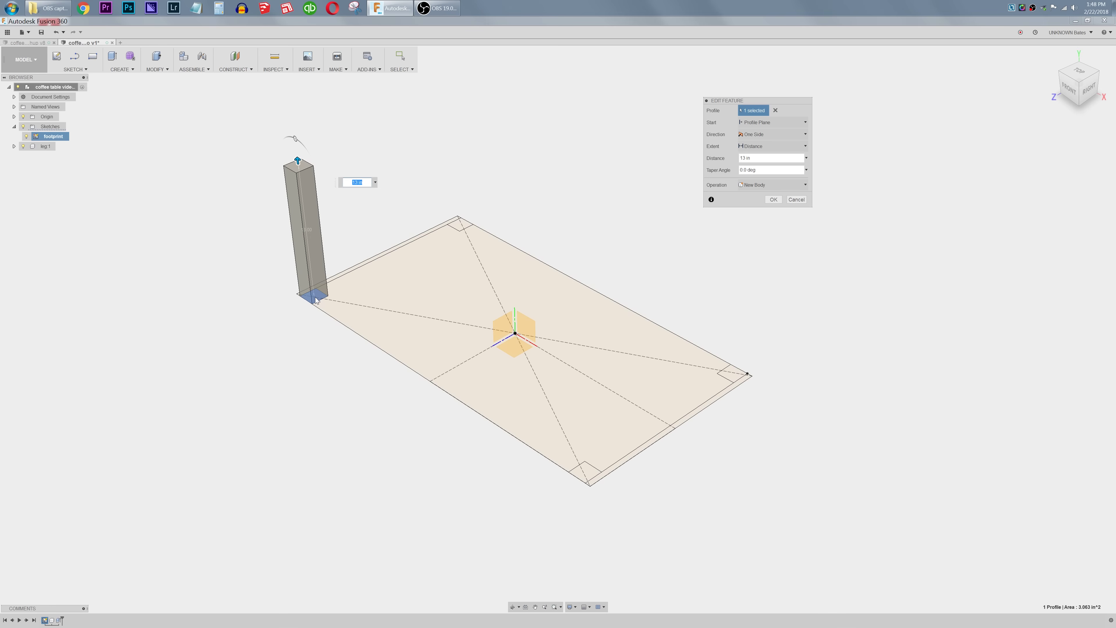
left_click(461, 224)
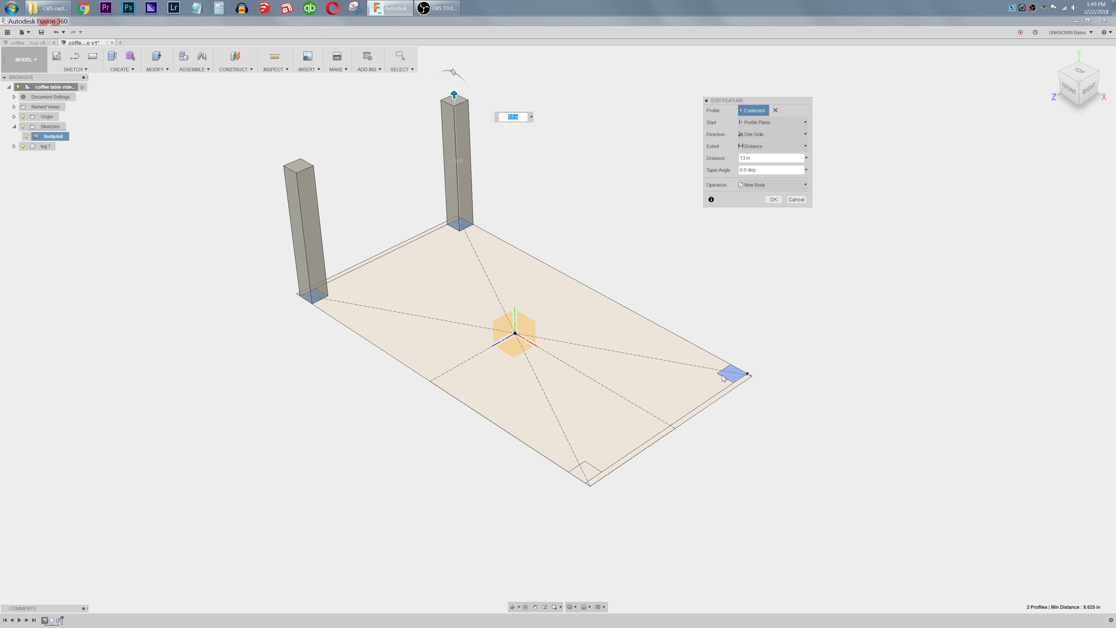
left_click(733, 373)
left_click(581, 473)
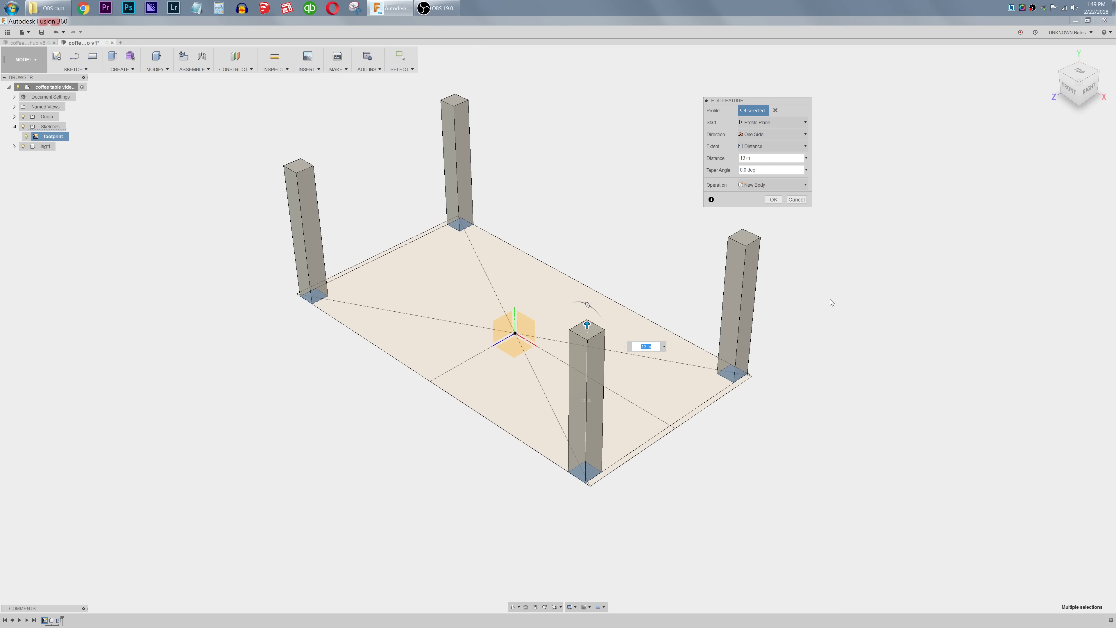
left_click(800, 200)
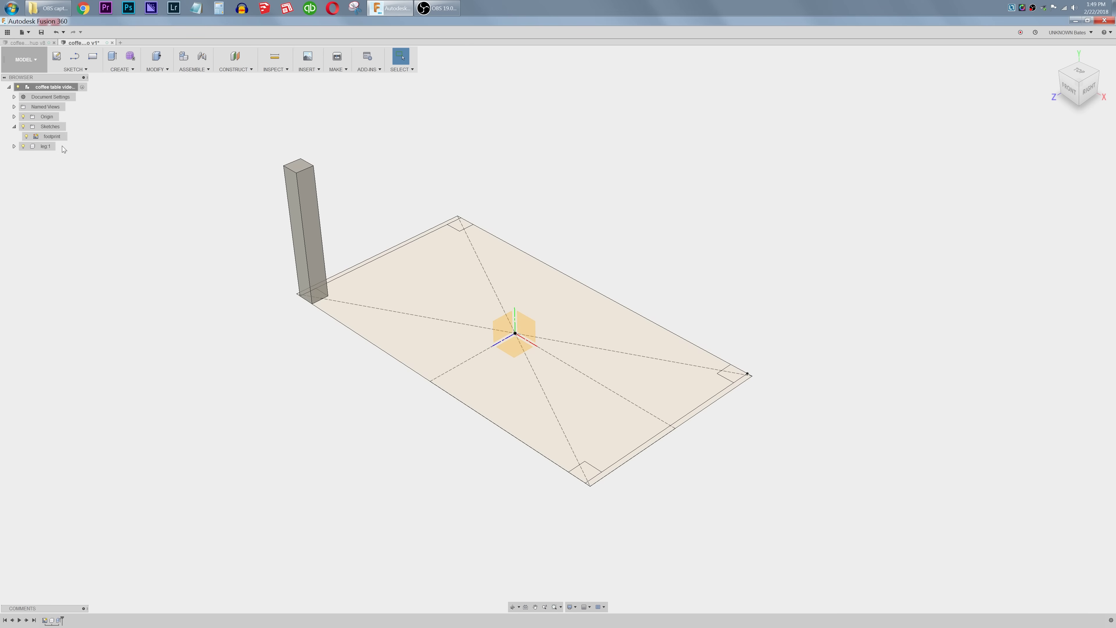
Step: Show the footprint sketch's dimensions, move the length dimension outward, and set the footprint's length to 24 in
right_click(54, 137)
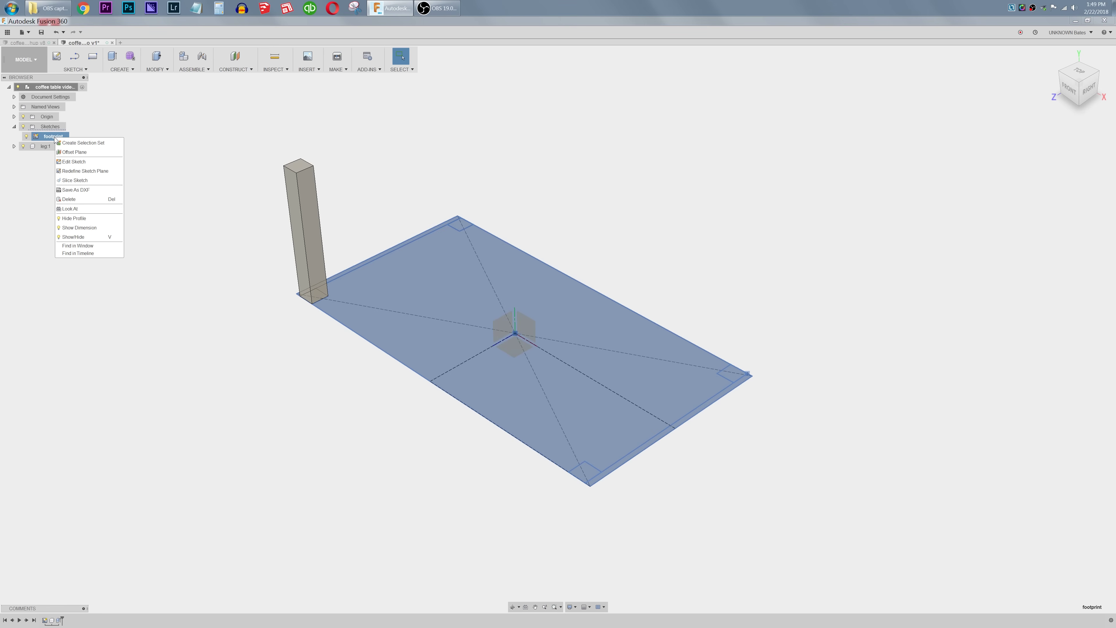
left_click(79, 228)
mouse_move(409, 394)
left_mouse_down()
mouse_move(352, 431)
mouse_move(381, 413)
left_mouse_up()
double_click(383, 412)
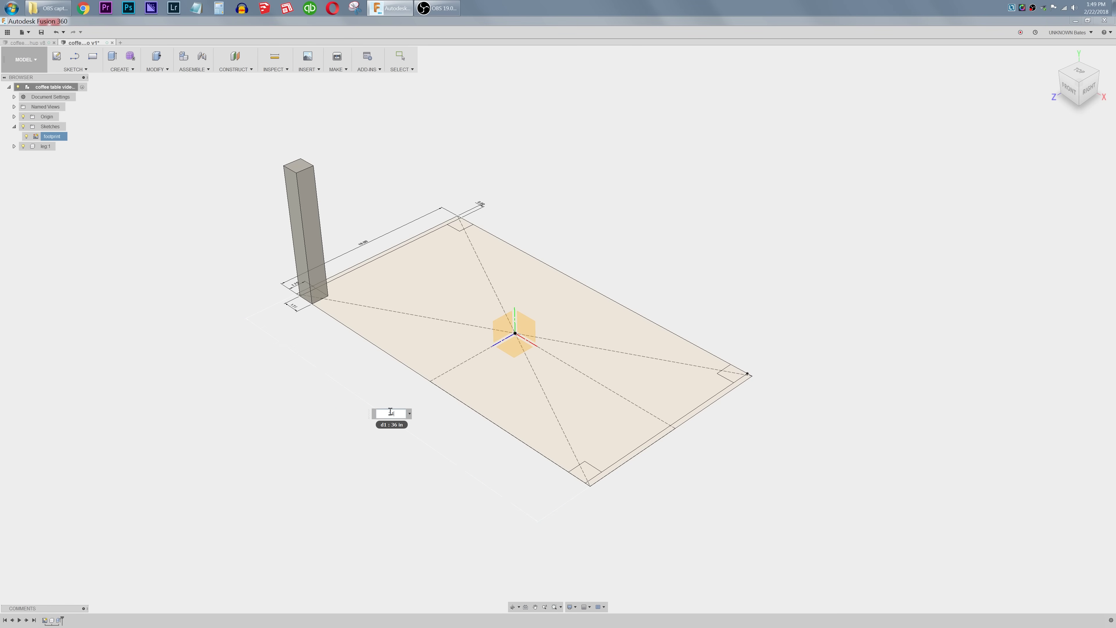
type("24")
key("Return")
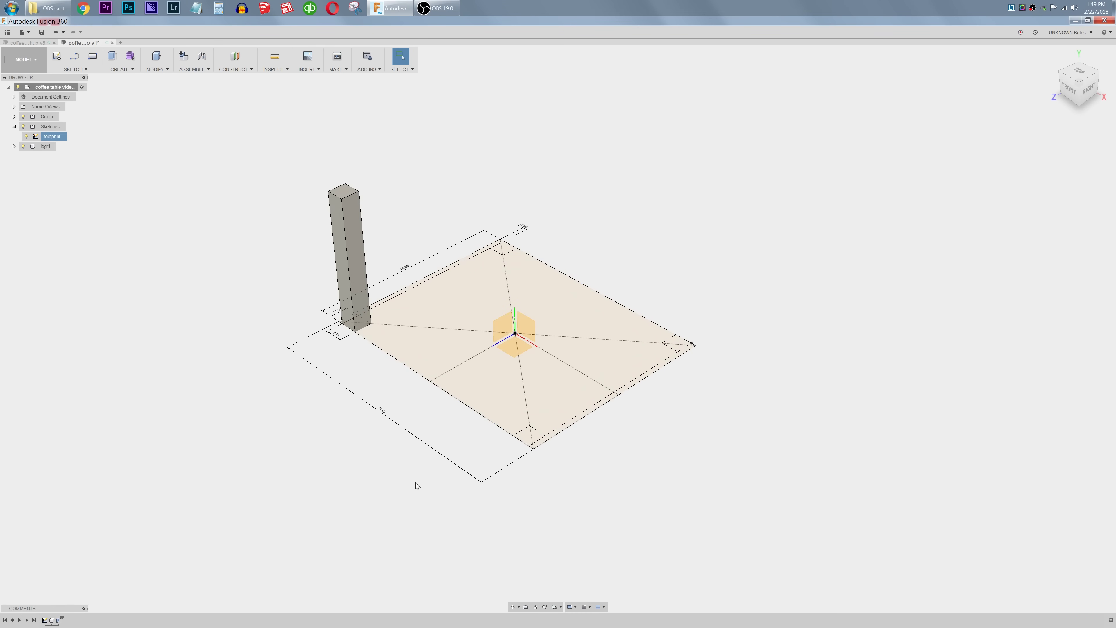
Step: Undo the last footprint length change, and begin extruding all the footprint sketch's profiles upward as a new component
key("ctrl+z")
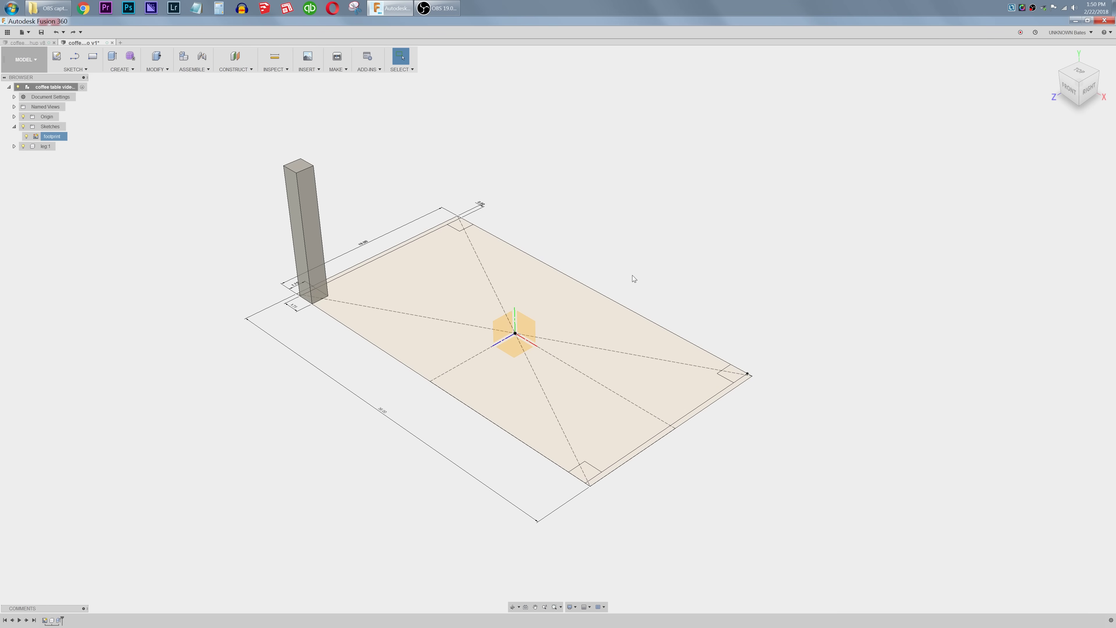
key("q")
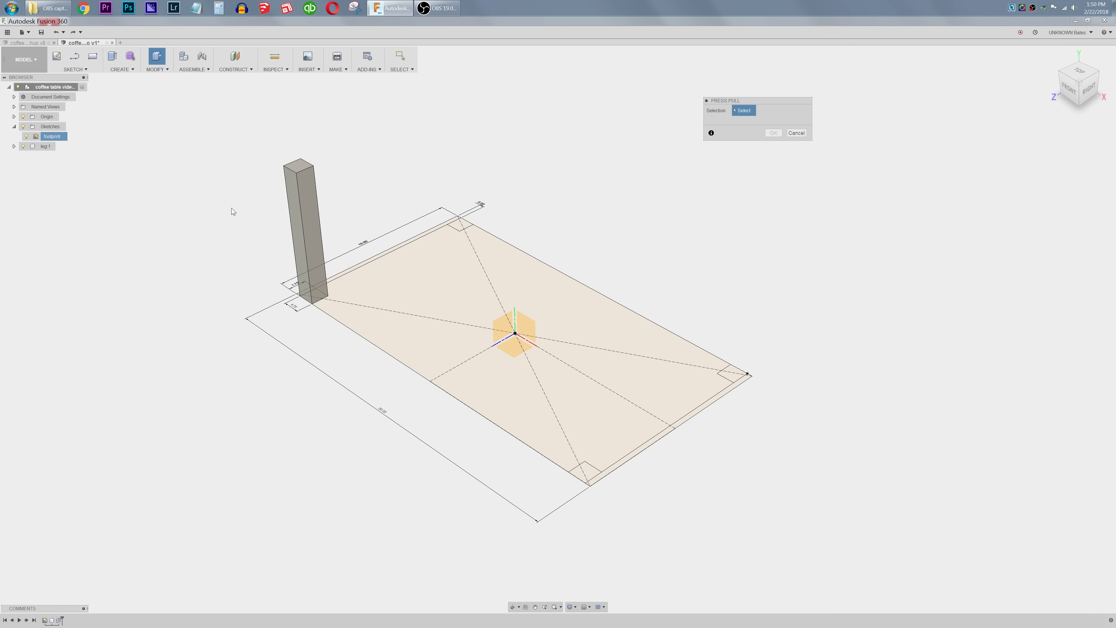
mouse_move(241, 199)
left_mouse_down()
mouse_move(742, 517)
mouse_move(827, 539)
left_mouse_up()
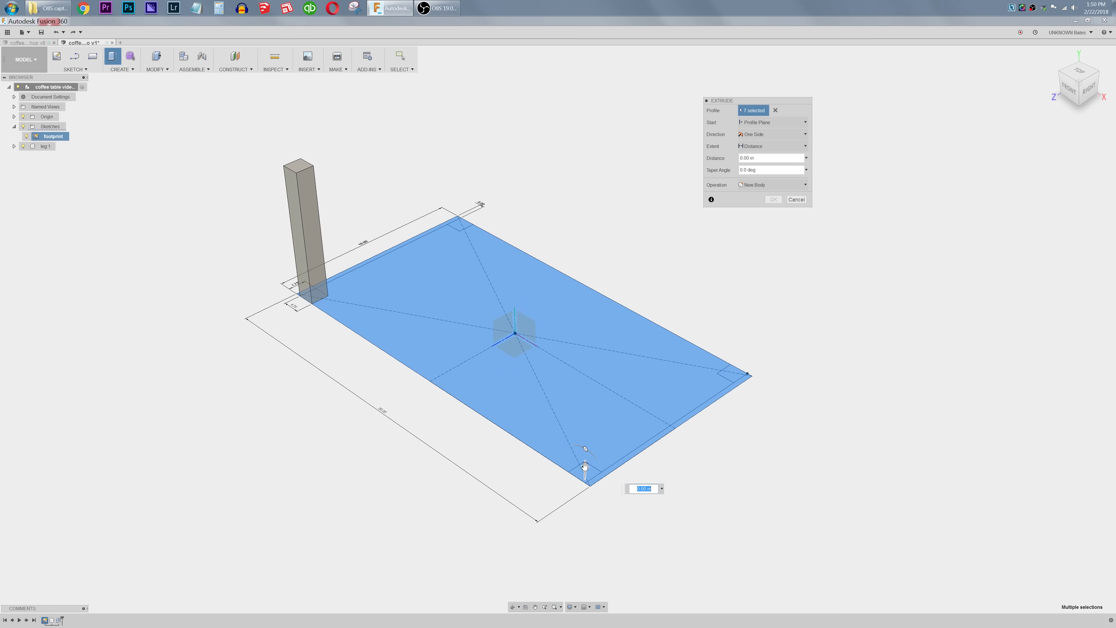
left_click_drag(585, 467, 585, 447)
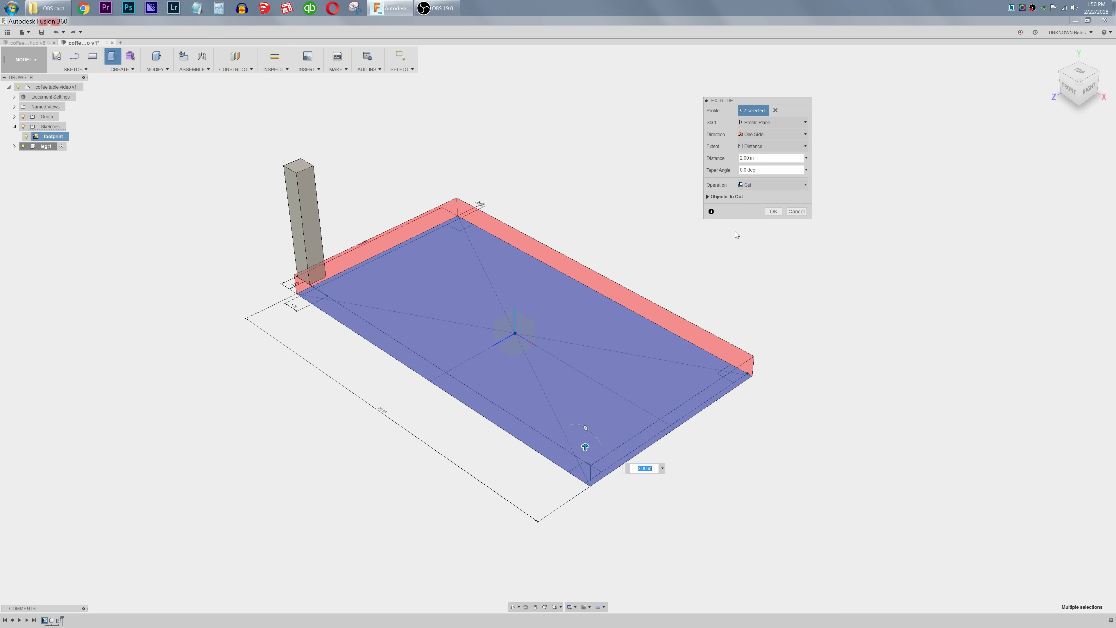
left_click(764, 186)
left_click(756, 233)
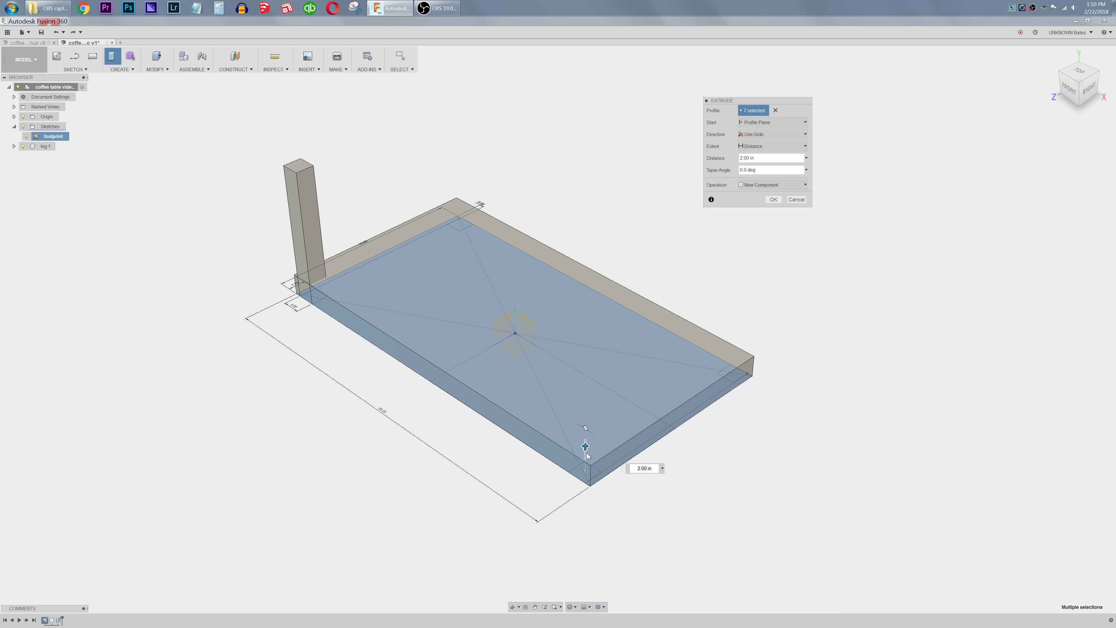
Step: Set the footprint extrusion to start from the leg's top face with an offset of 0.5 in
mouse_move(584, 457)
left_mouse_down()
mouse_move(586, 466)
mouse_move(585, 457)
left_mouse_up()
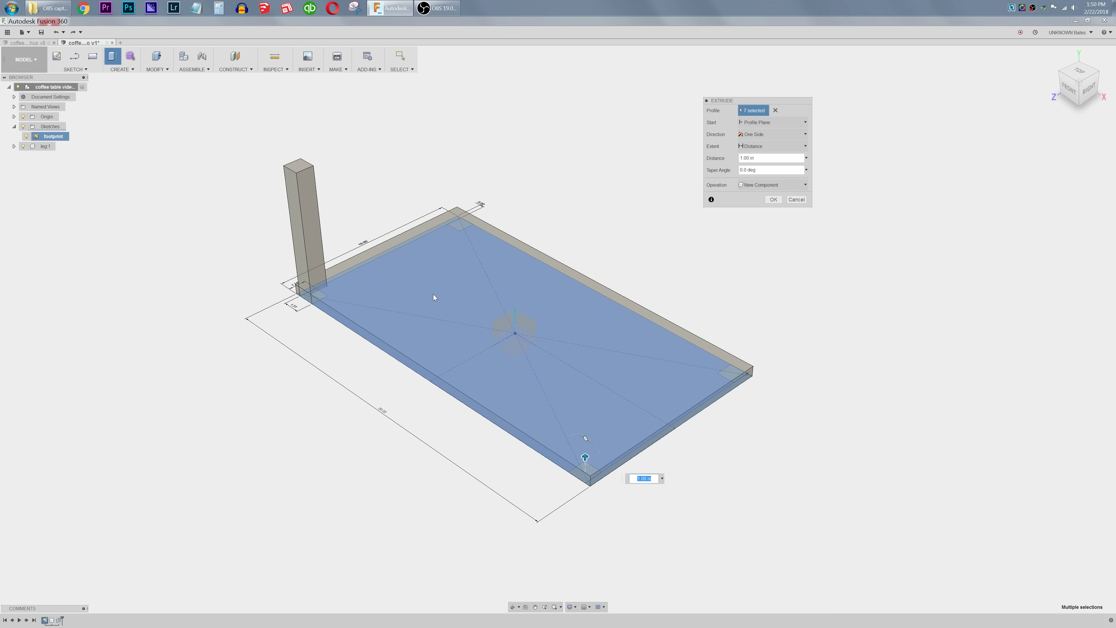
left_click_drag(764, 159, 699, 156)
type("0")
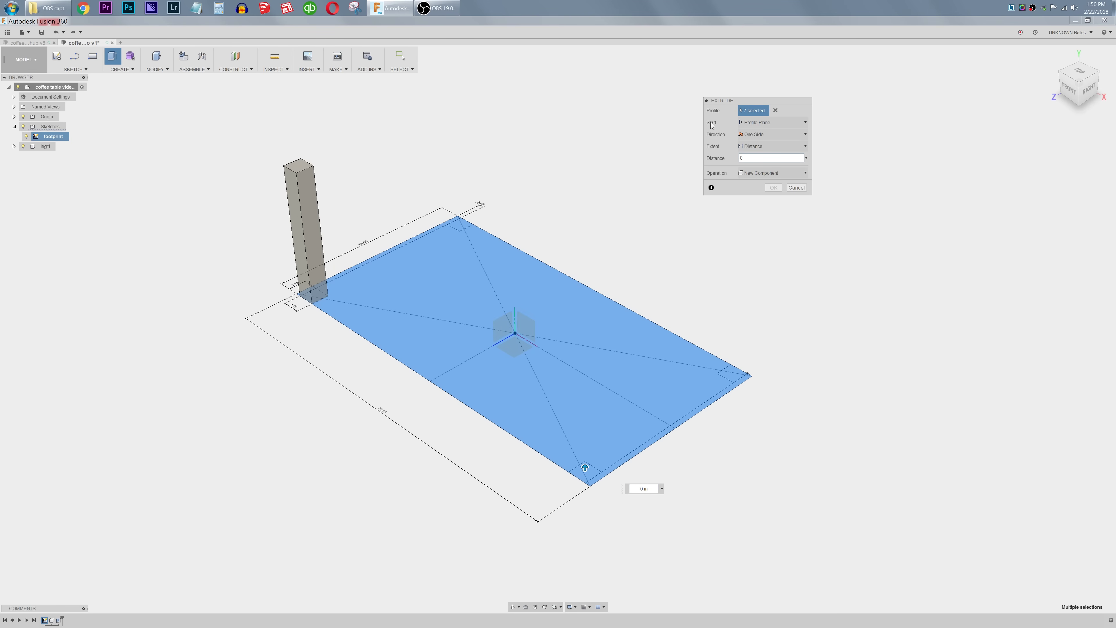
left_click(752, 124)
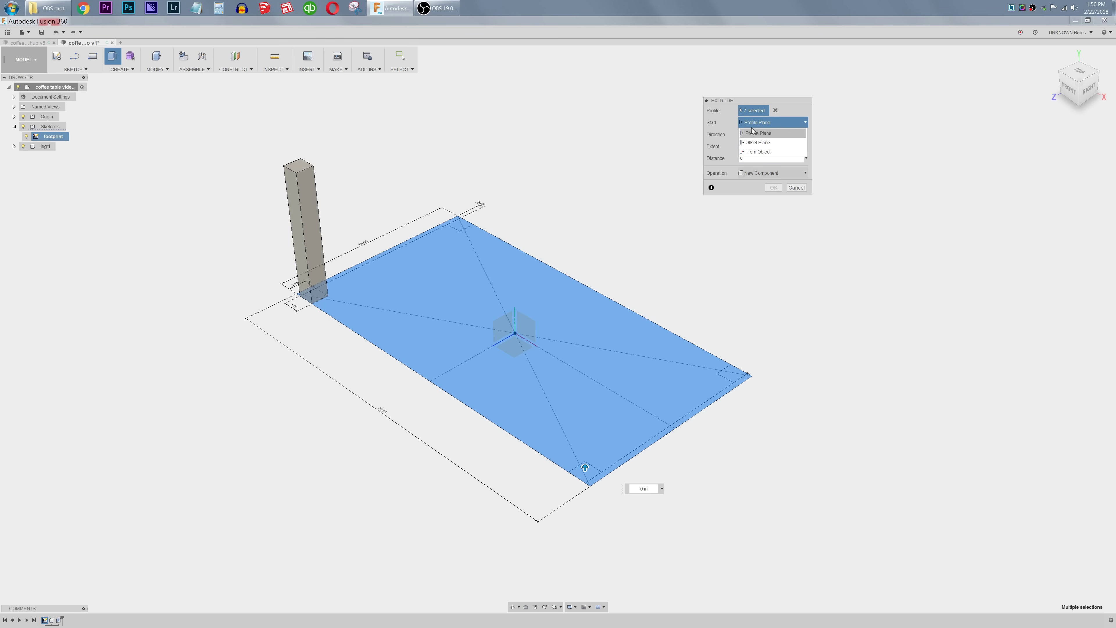
left_click(757, 152)
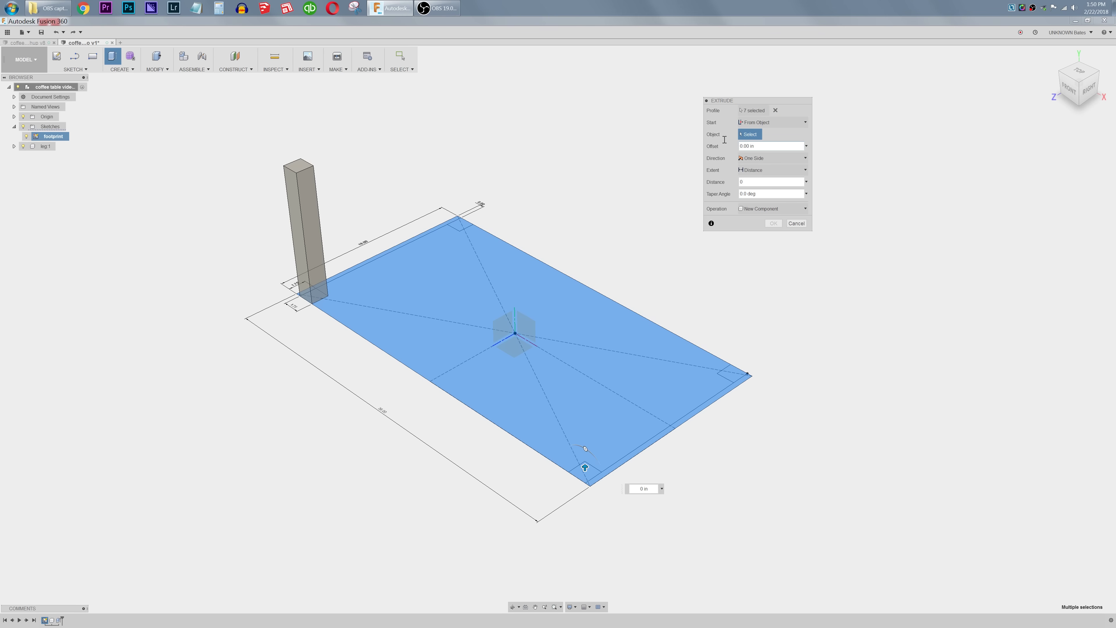
left_click(299, 168)
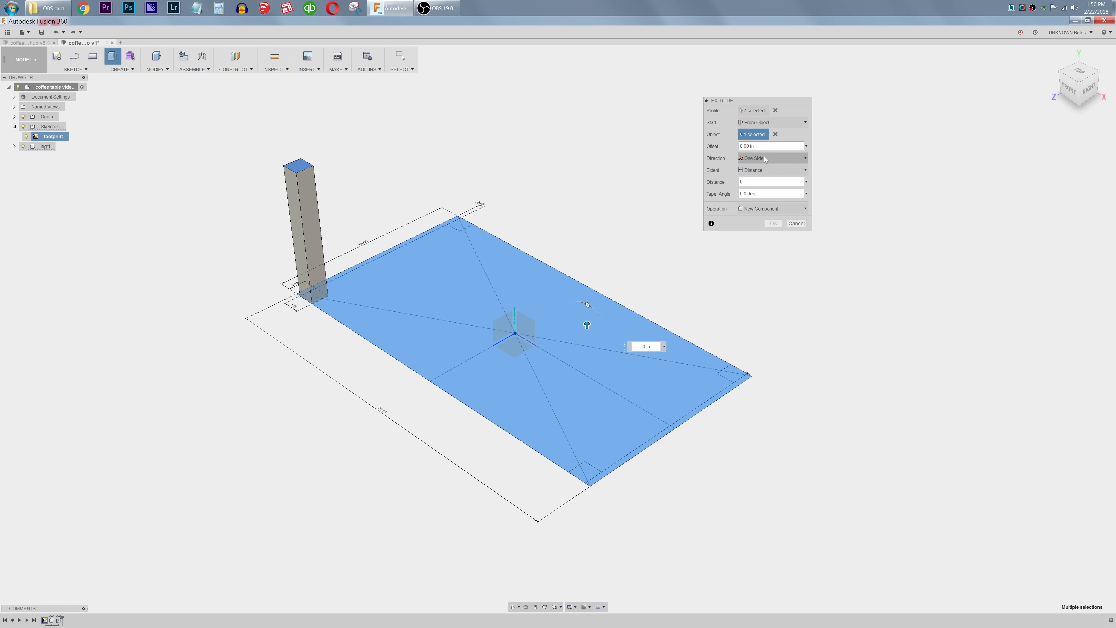
left_click(764, 146)
type(".5")
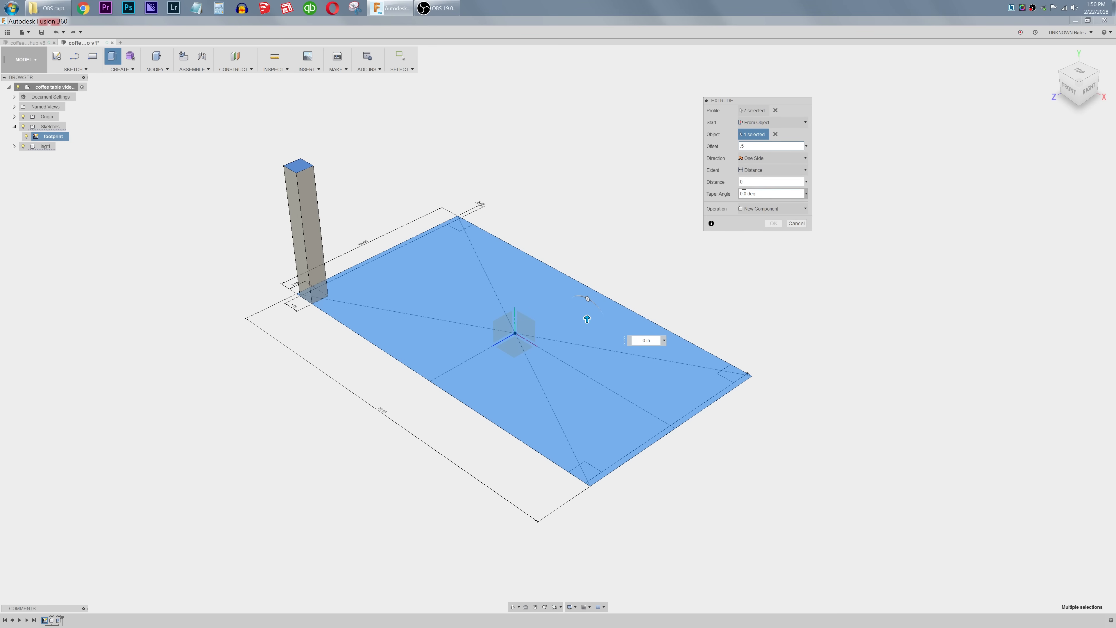
Step: Set the extrusion distance to 0.5 in and create the tabletop as a new component
left_click(739, 182)
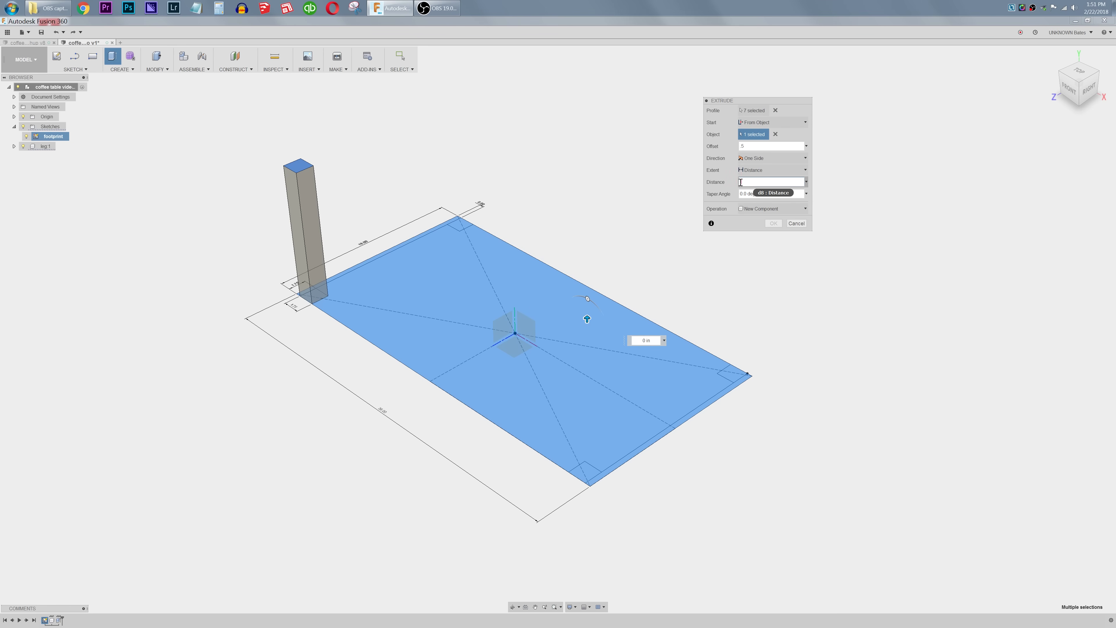
type("5")
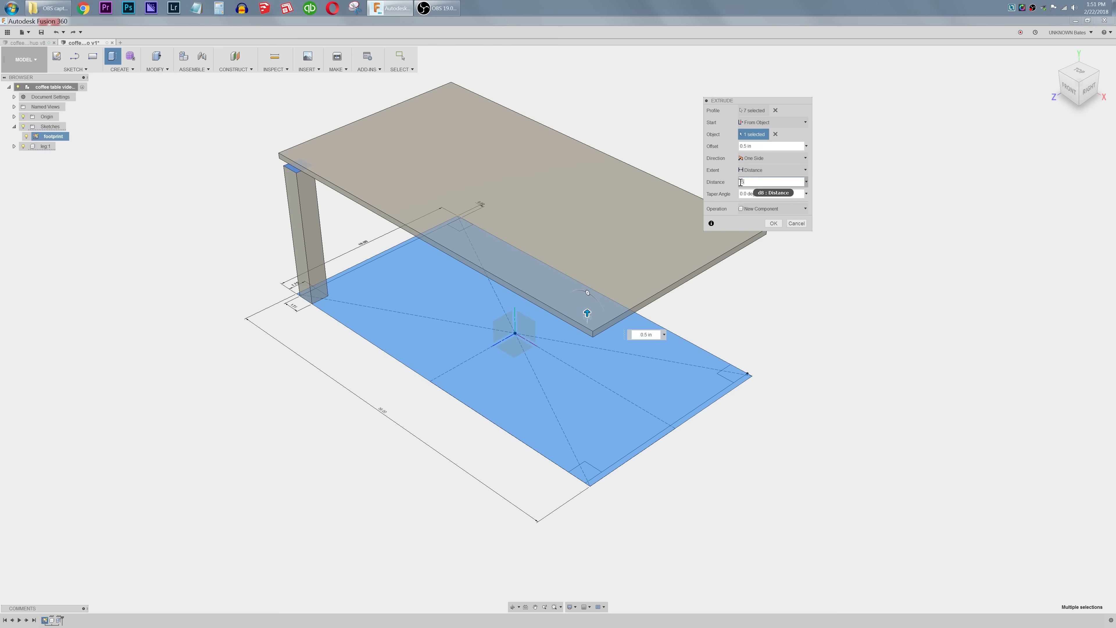
left_click(747, 209)
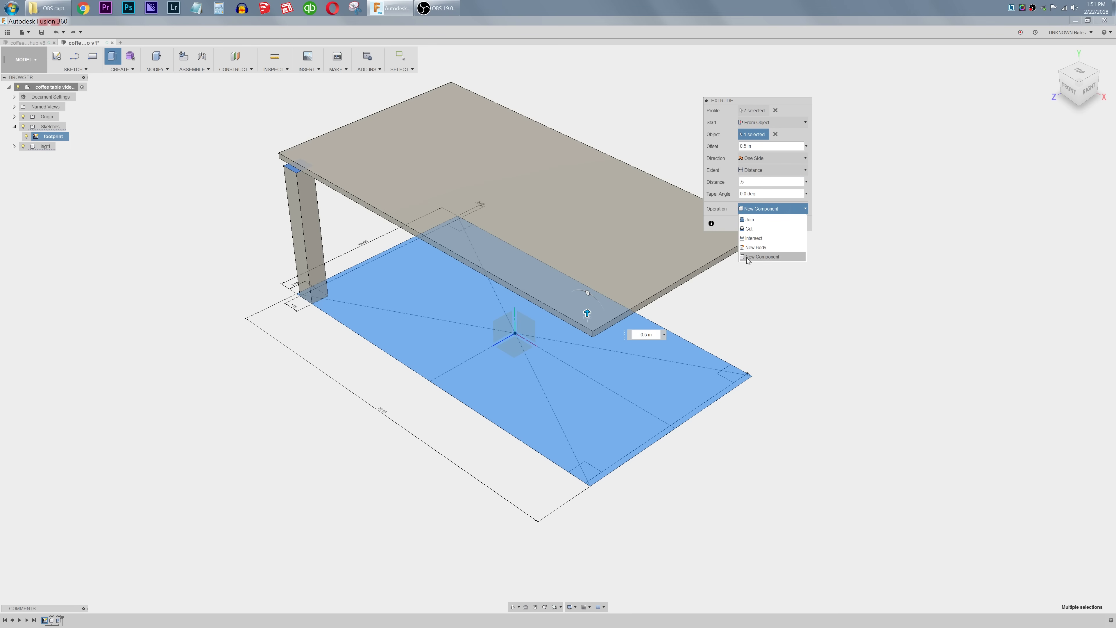
left_click(724, 210)
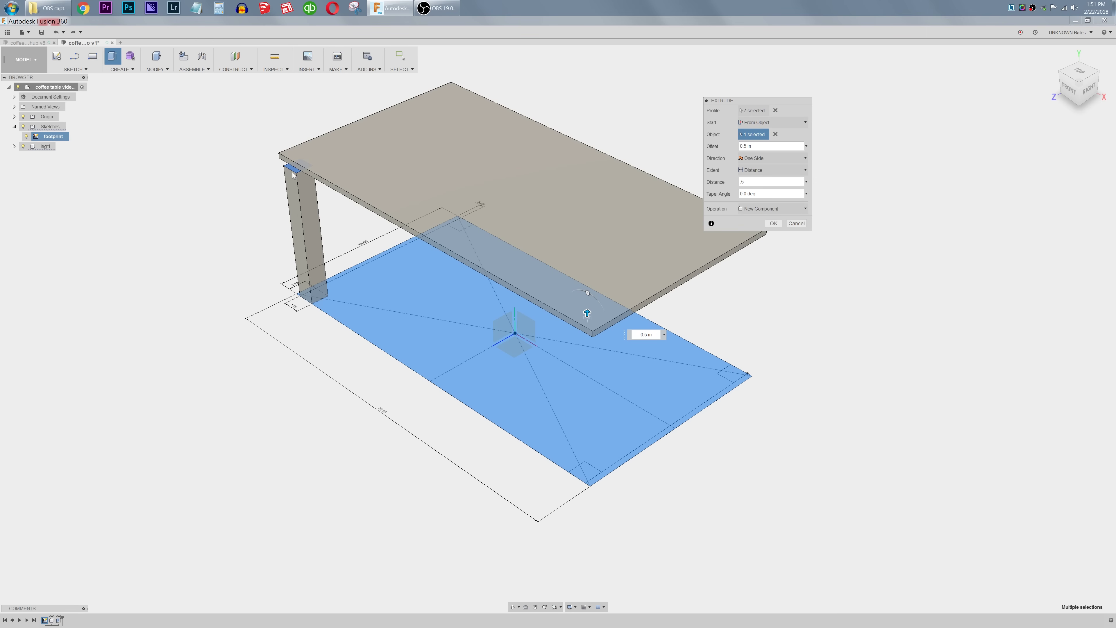
left_click(773, 223)
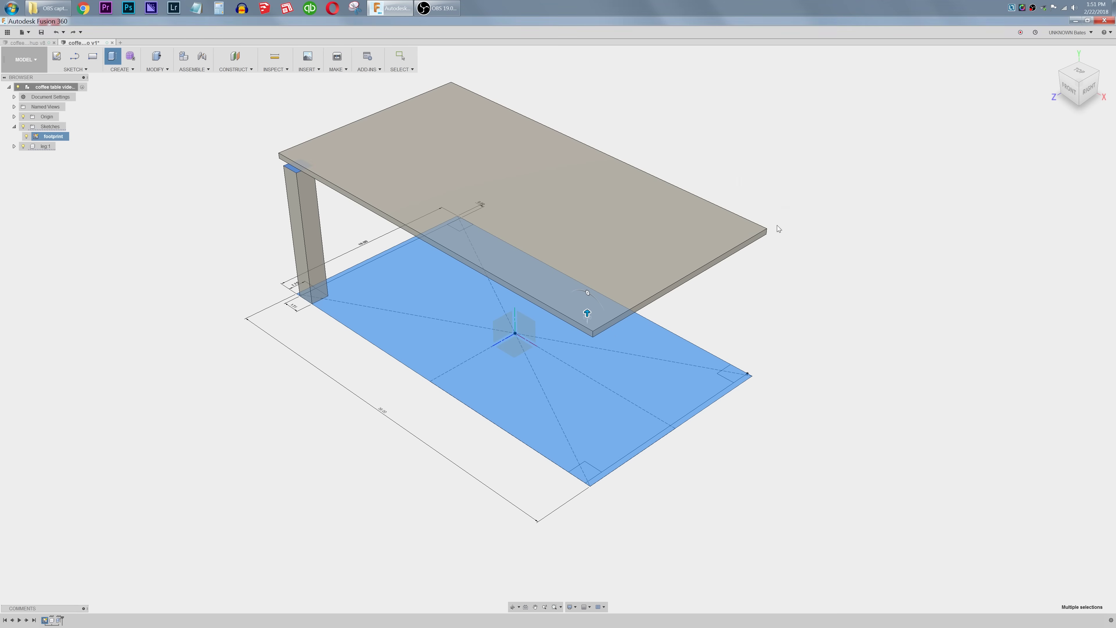
Step: Rename the new tabletop component as "top"
double_click(71, 156)
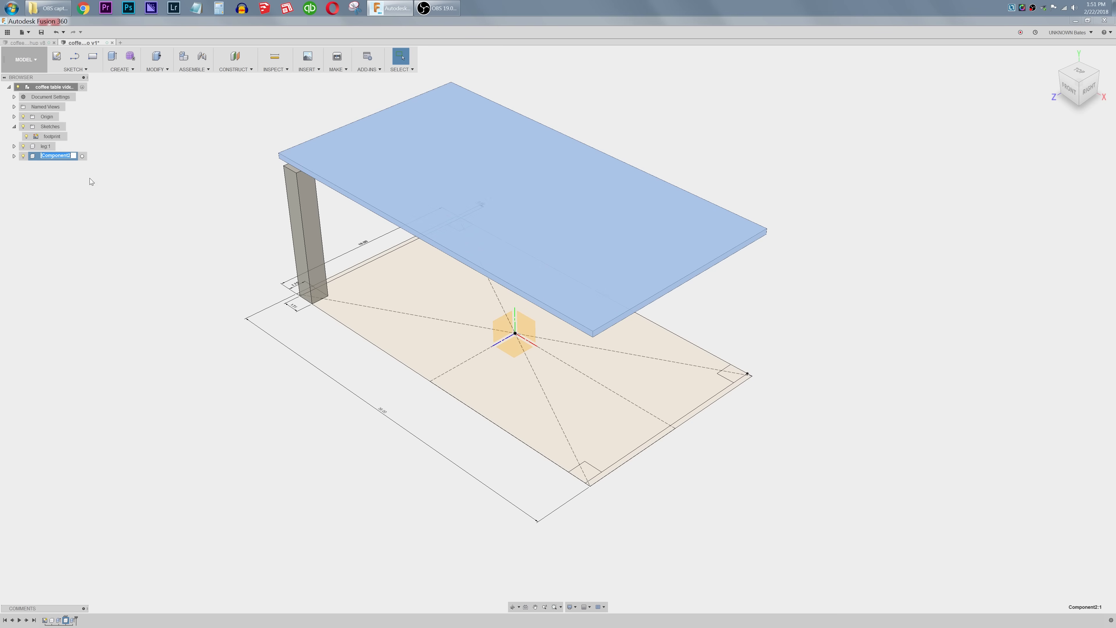
type("top:1")
key("Return")
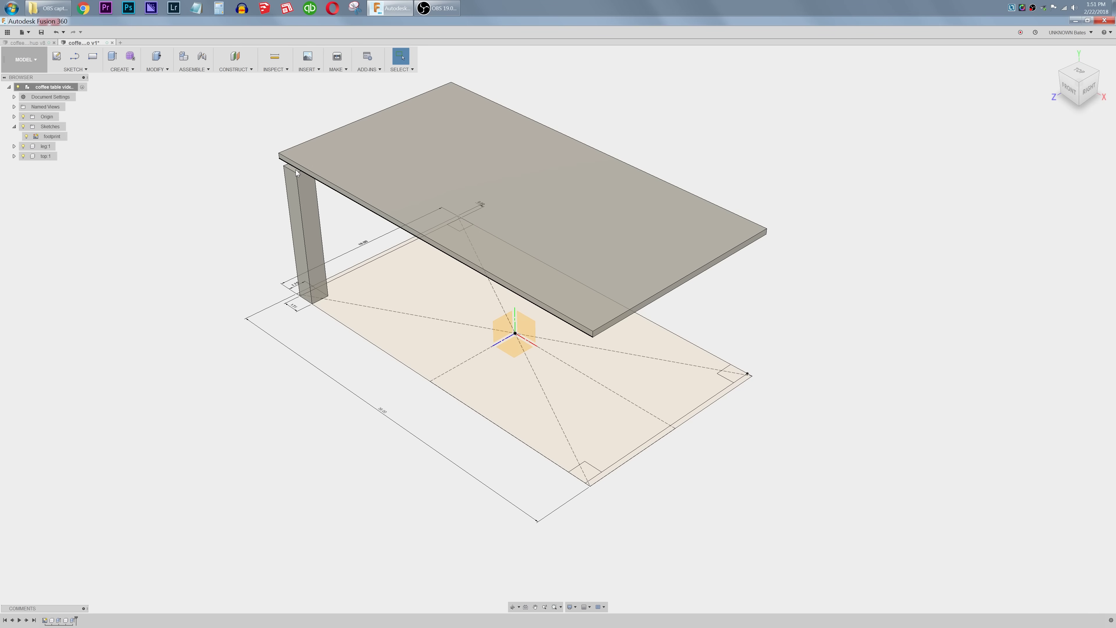
Step: Try a leg extrusion distance of 2 in to test the tabletop's link to it, and undo the change
double_click(59, 619)
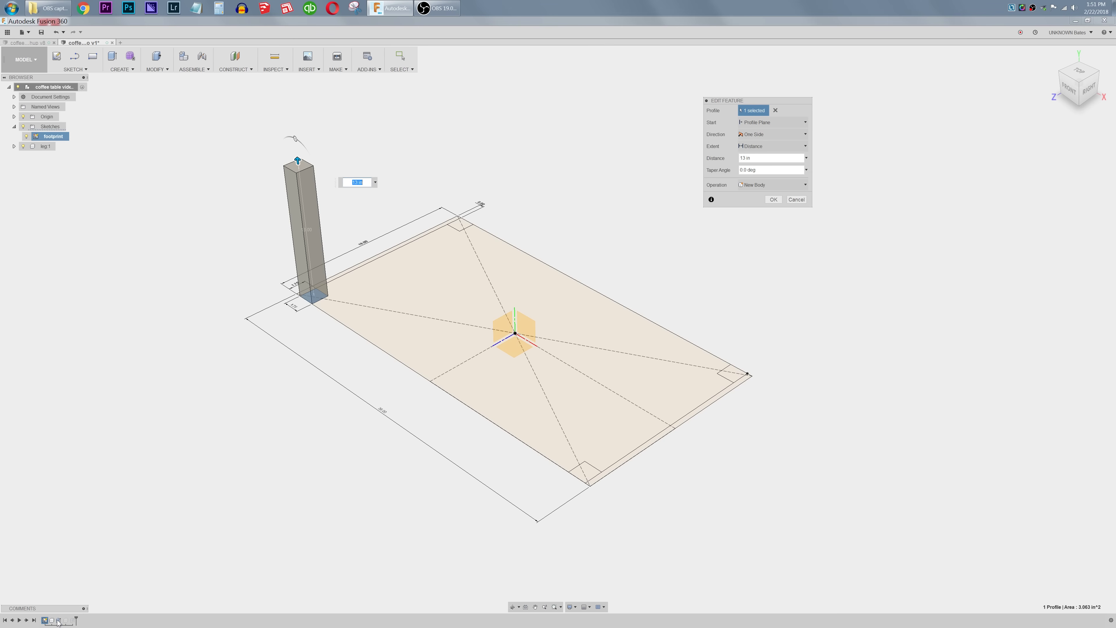
type("2")
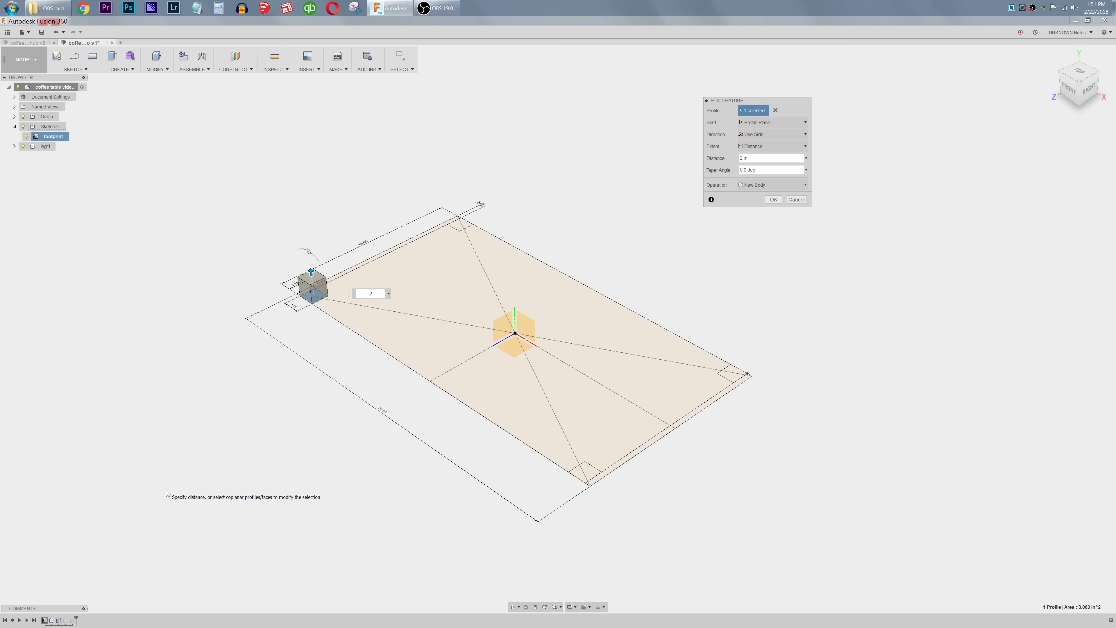
key("Return")
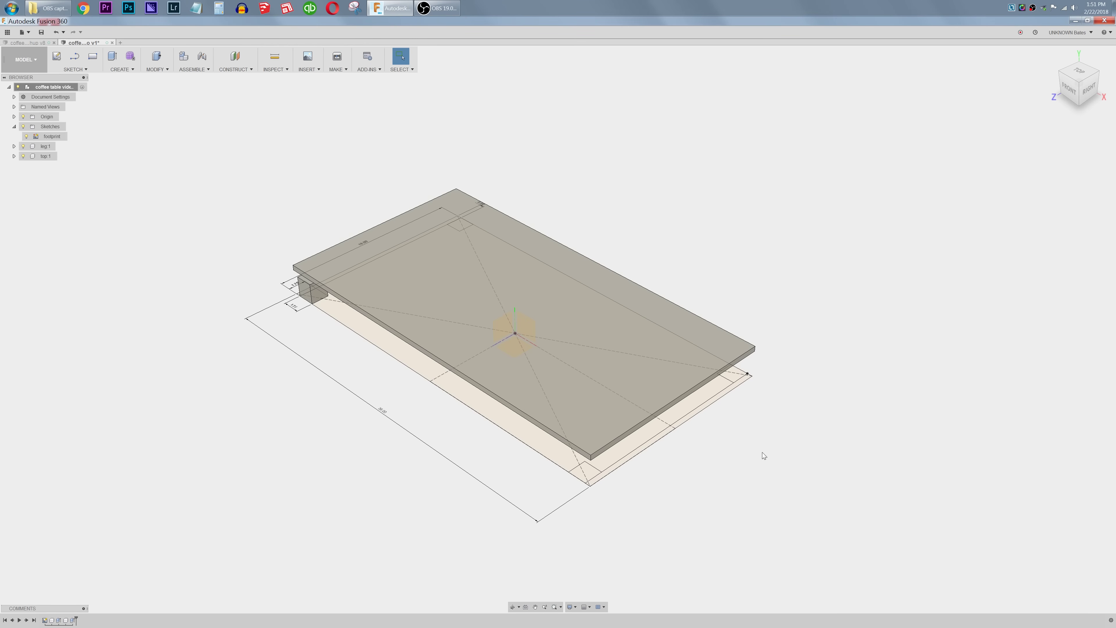
key("ctrl+z")
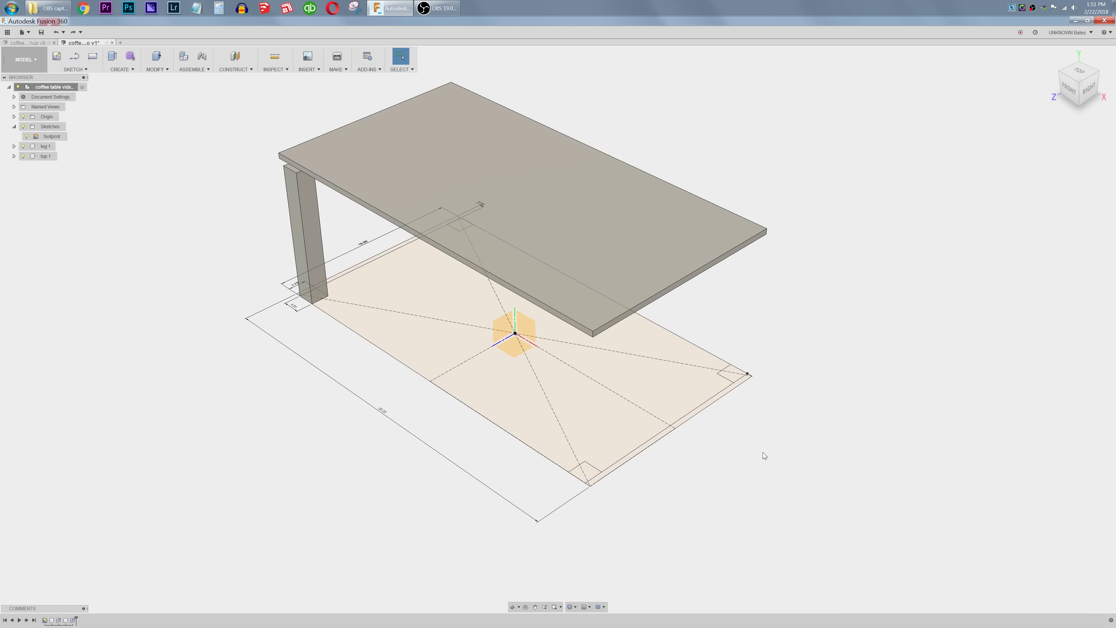
Step: Hide the footprint sketch
middle_click_drag(525, 412, 738, 345, "shift")
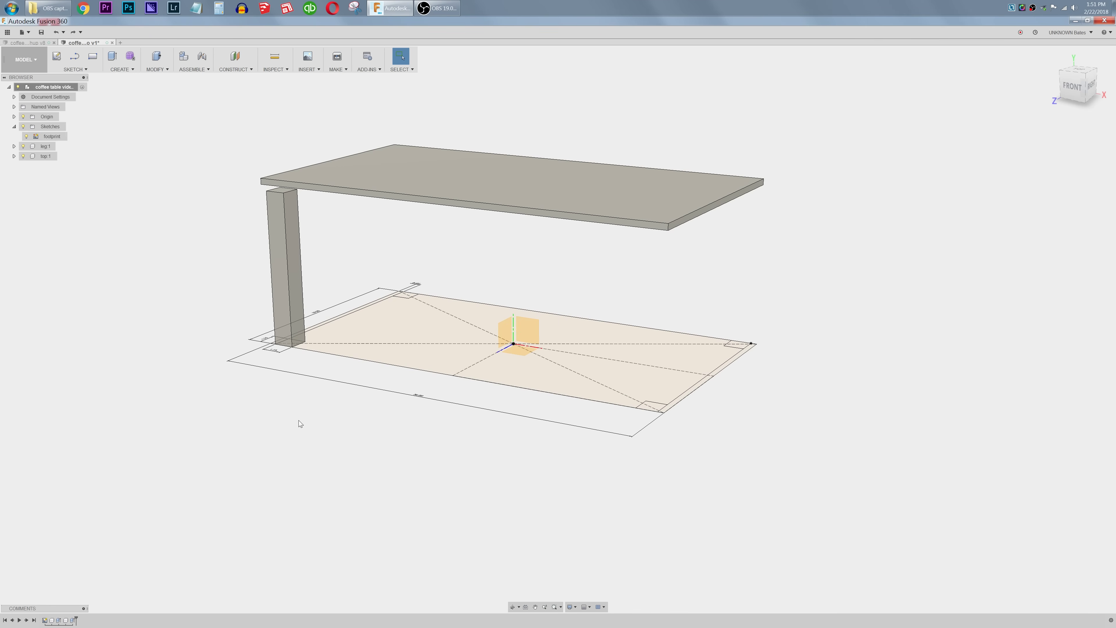
left_click(27, 137)
left_click(27, 136)
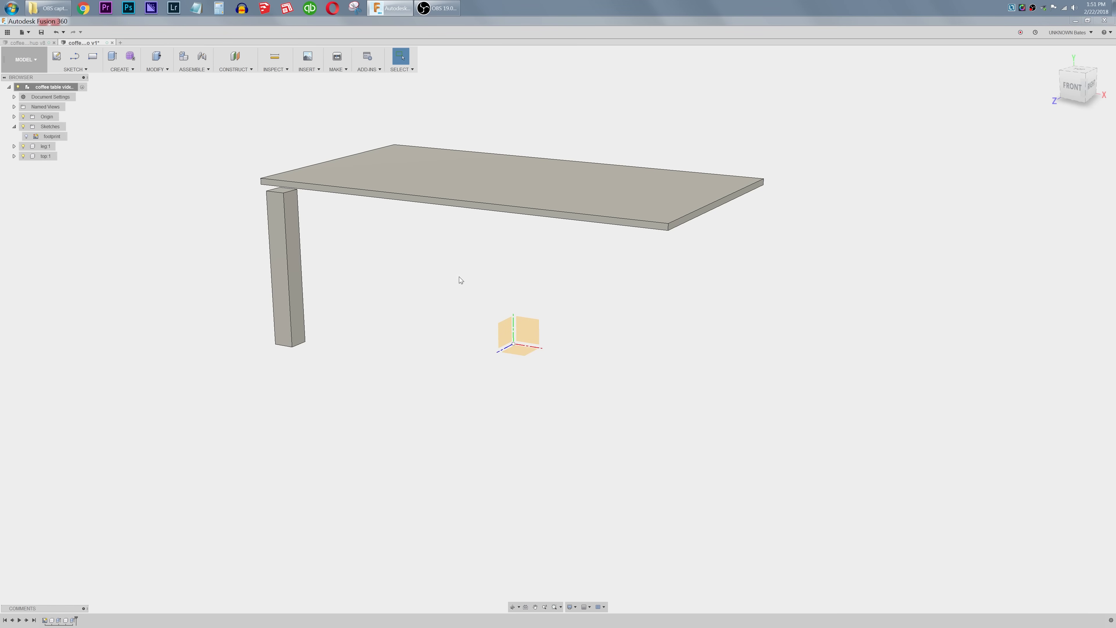
Step: On the tabletop's long front edge face, sketch a rectangle about 34 in long upward from the face's lower-left corner
left_click(569, 217)
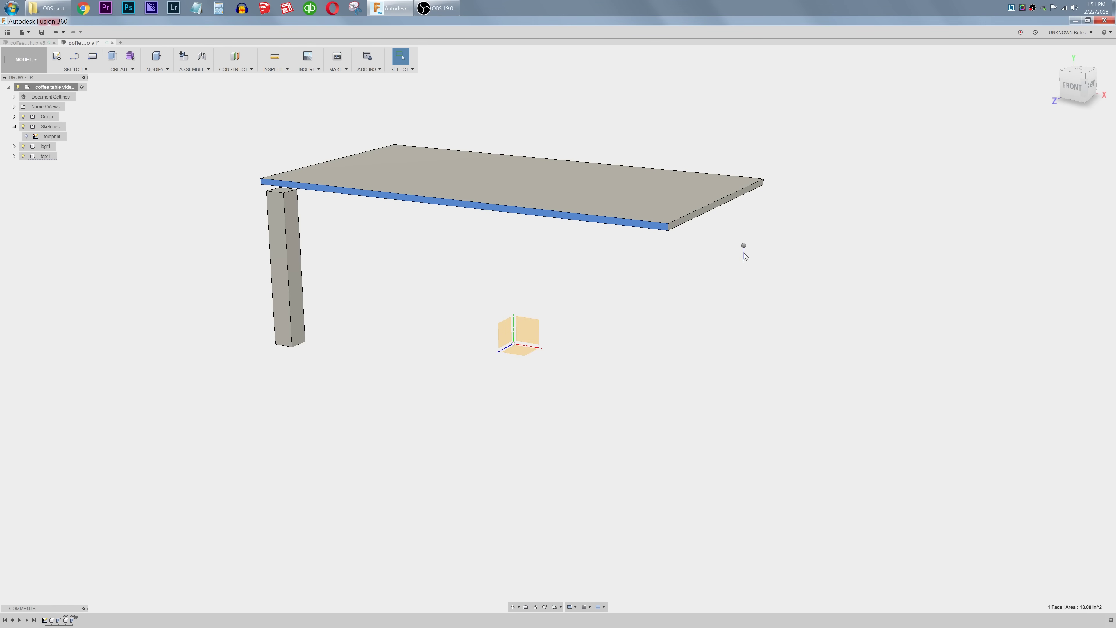
right_click_drag(744, 245, 740, 297)
key("r")
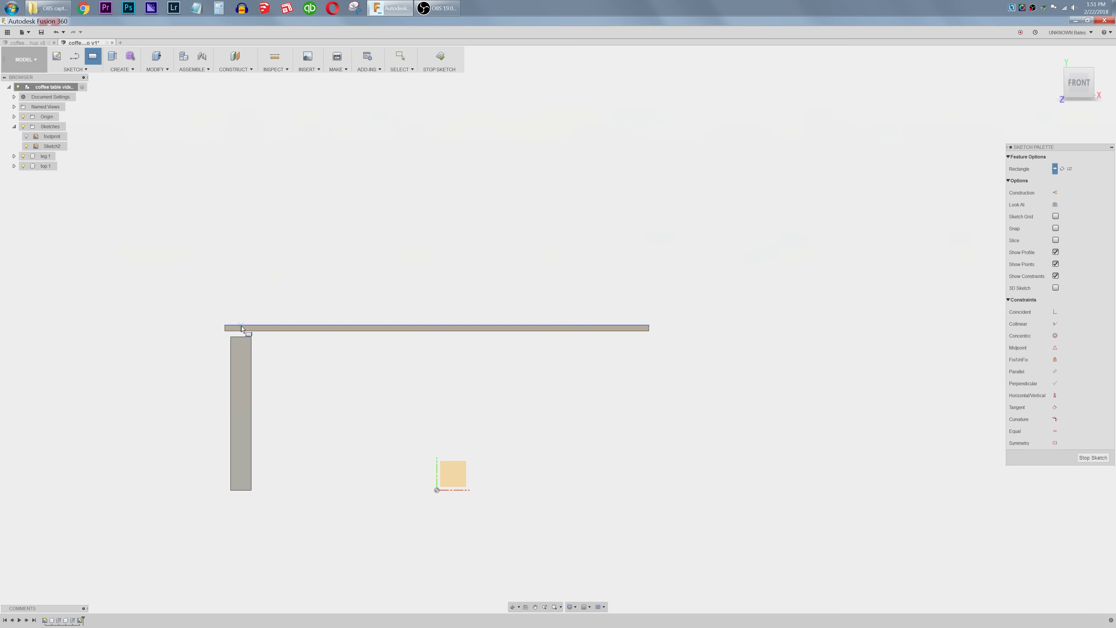
left_click(224, 330)
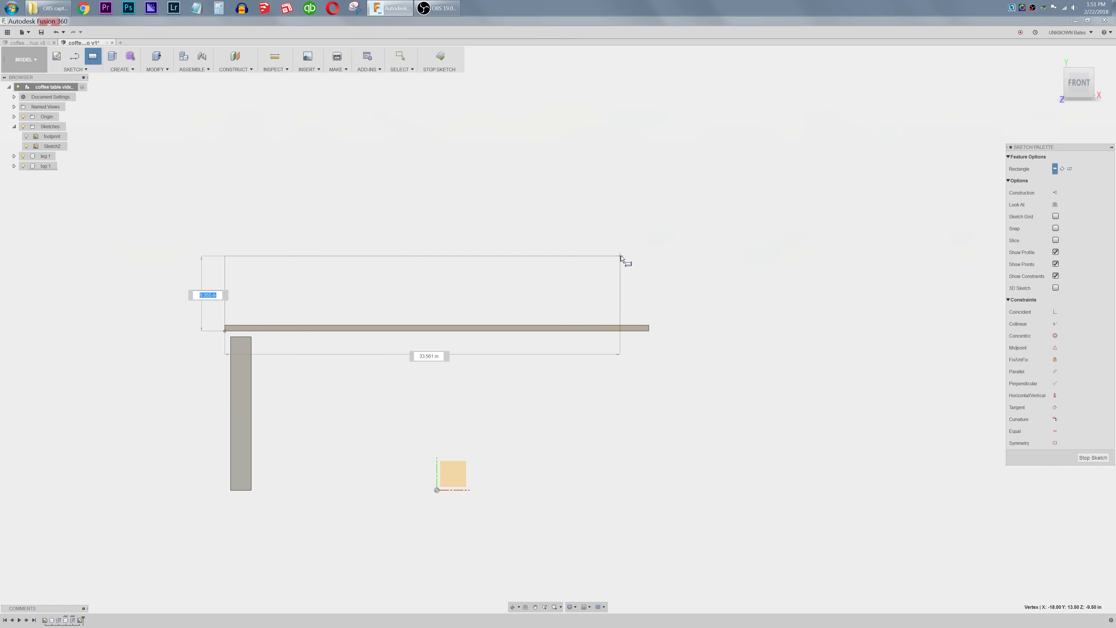
left_click(628, 243)
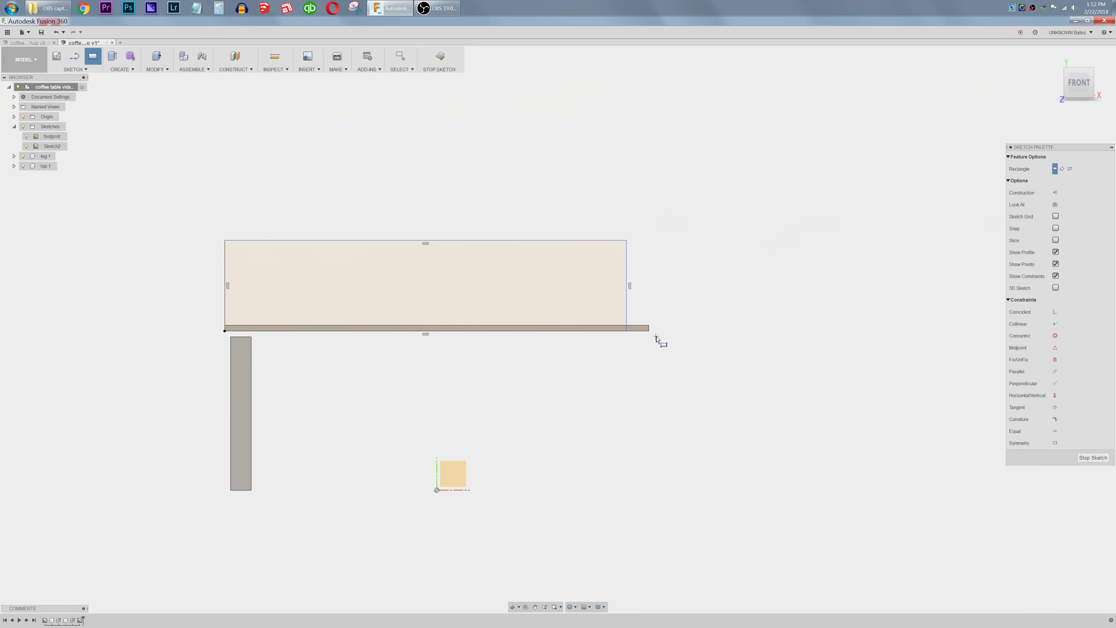
key("Escape")
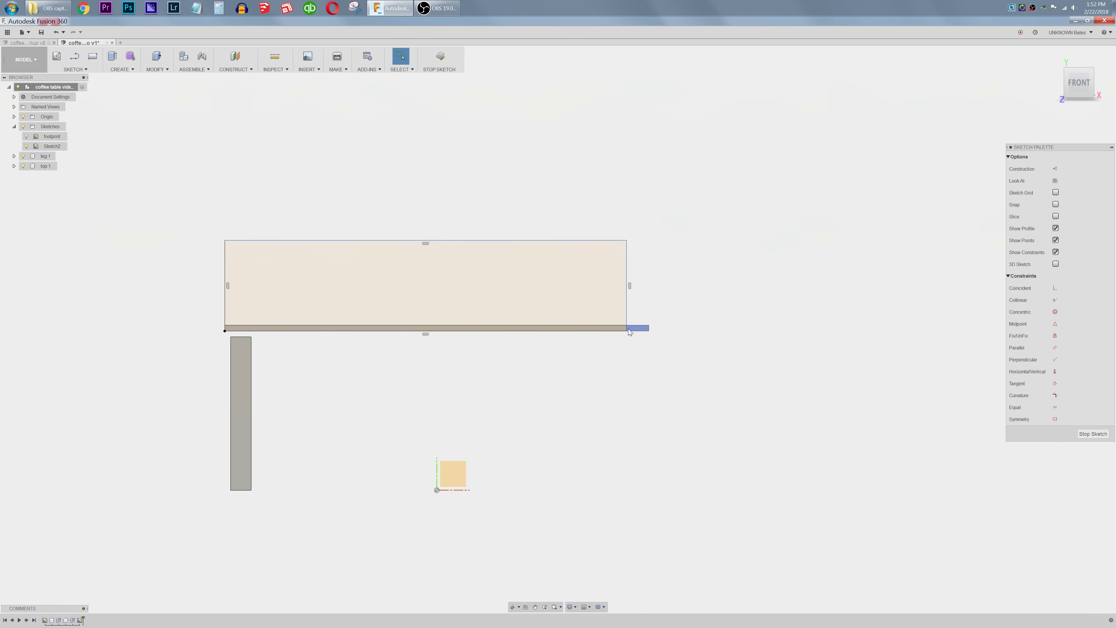
Step: Make the rectangle's lower-right corner coincident with the tabletop's lower-right corner, and raise the rectangle's upper edge slightly
left_click(626, 331)
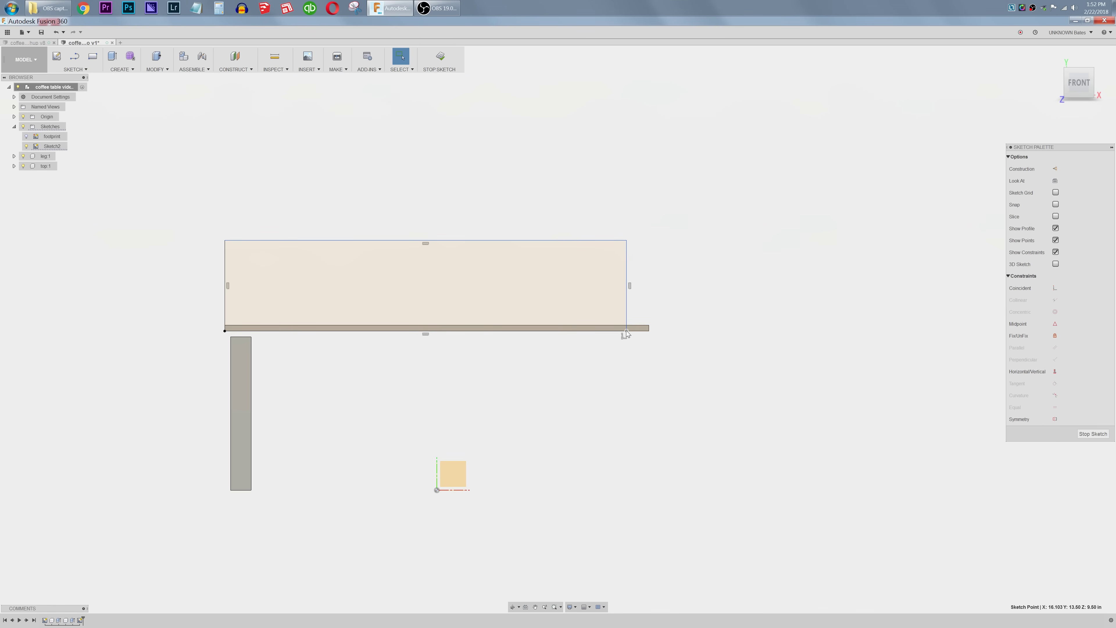
left_click(649, 332)
left_click(1056, 288)
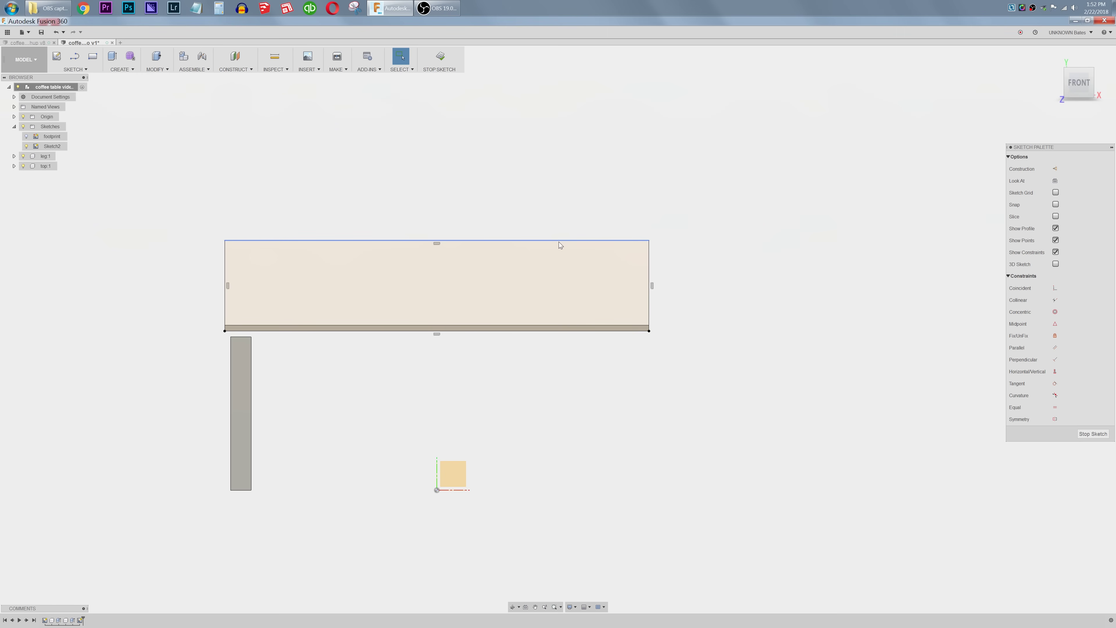
mouse_move(559, 243)
left_mouse_down()
mouse_move(563, 215)
mouse_move(548, 263)
mouse_move(552, 169)
mouse_move(571, 236)
left_mouse_up()
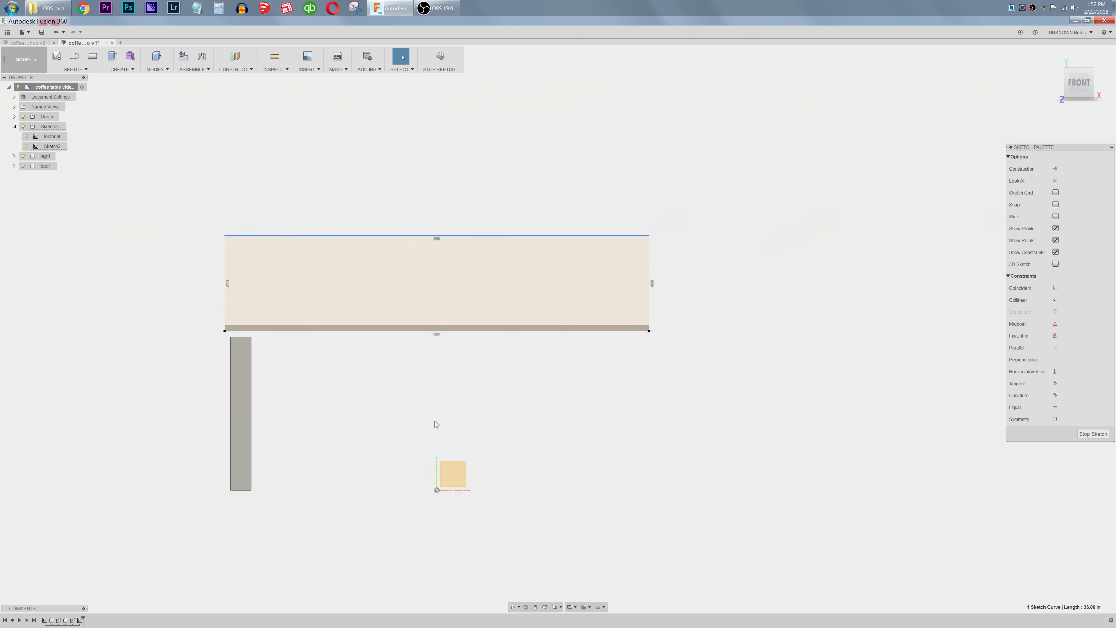
Step: Inside the outline, sketch full-height rectangles at the left end, right end (about 2.1 in wide) and middle (about 2.8 in wide), plus a full-width top strip
key("r")
left_click(225, 237)
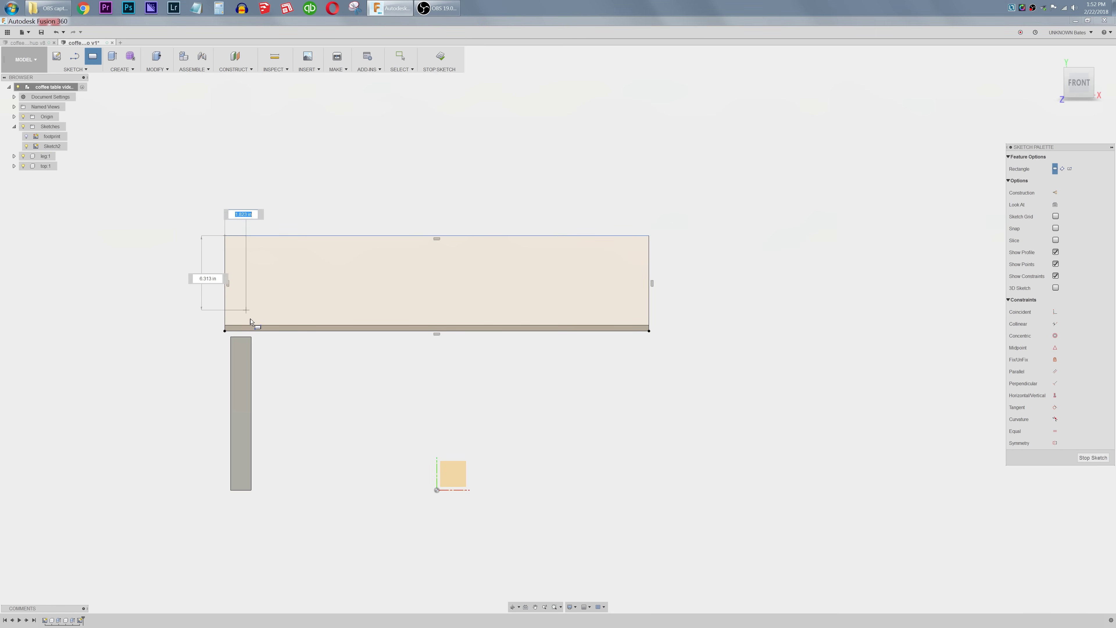
left_click(236, 330)
left_click(649, 236)
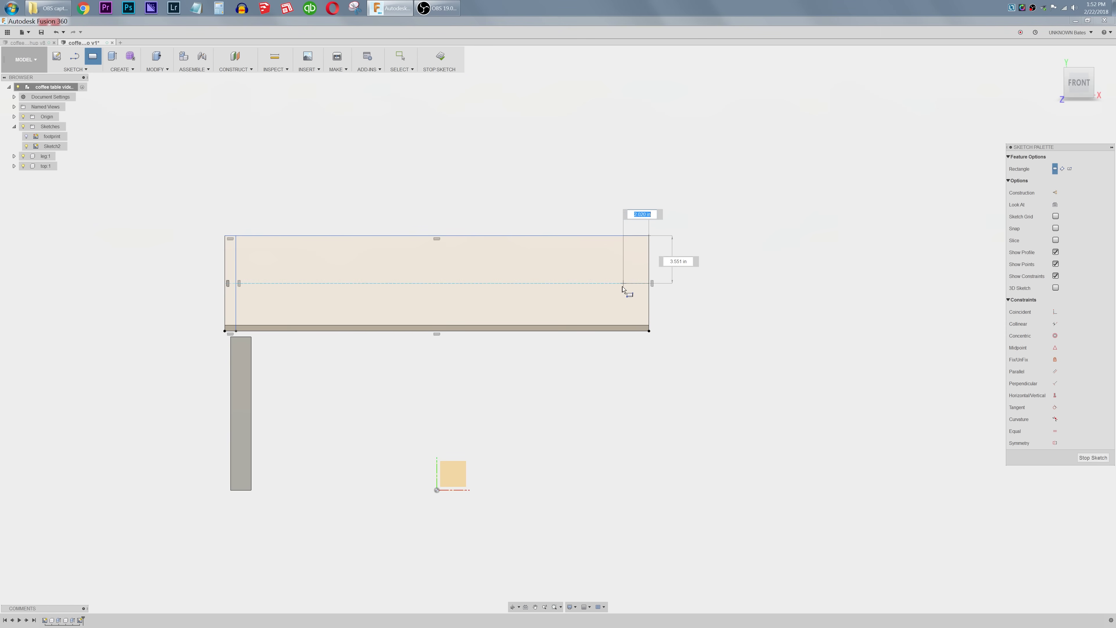
left_click(624, 330)
left_click(419, 237)
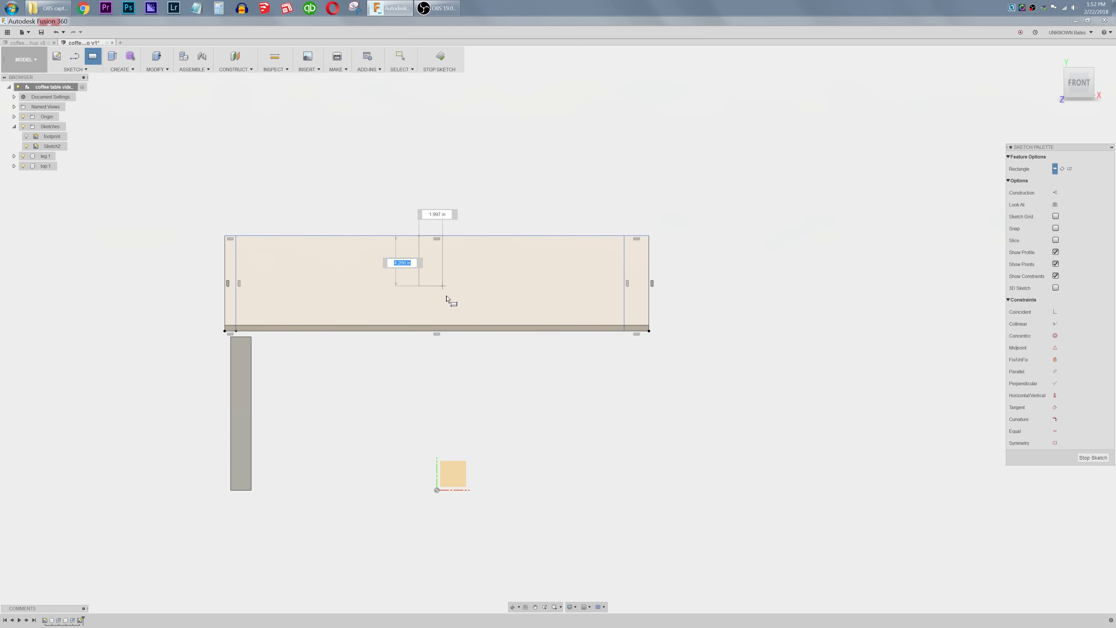
left_click(451, 331)
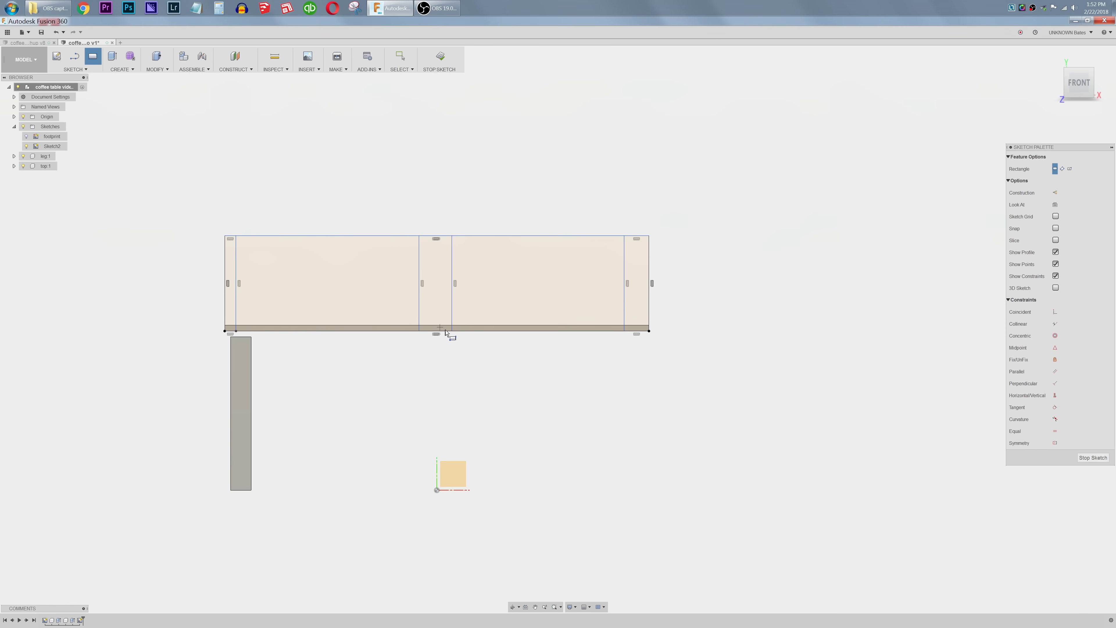
left_click(224, 236)
left_click(651, 250)
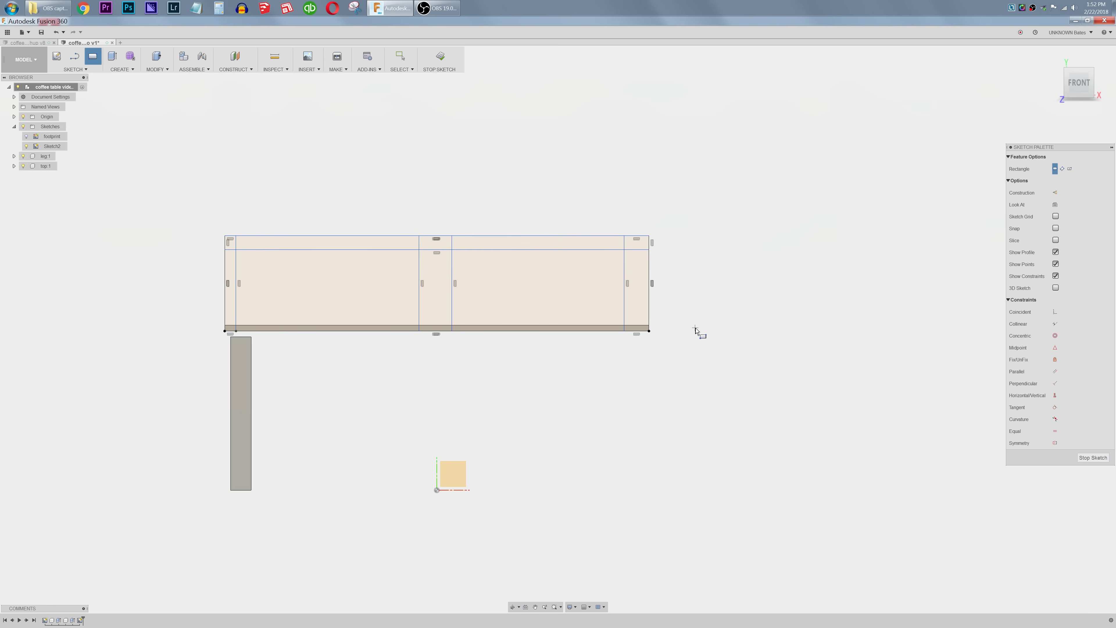
Step: Try to sketch a full-width strip matching the tabletop's thickness along the bottom and dimension its height
left_click(225, 326)
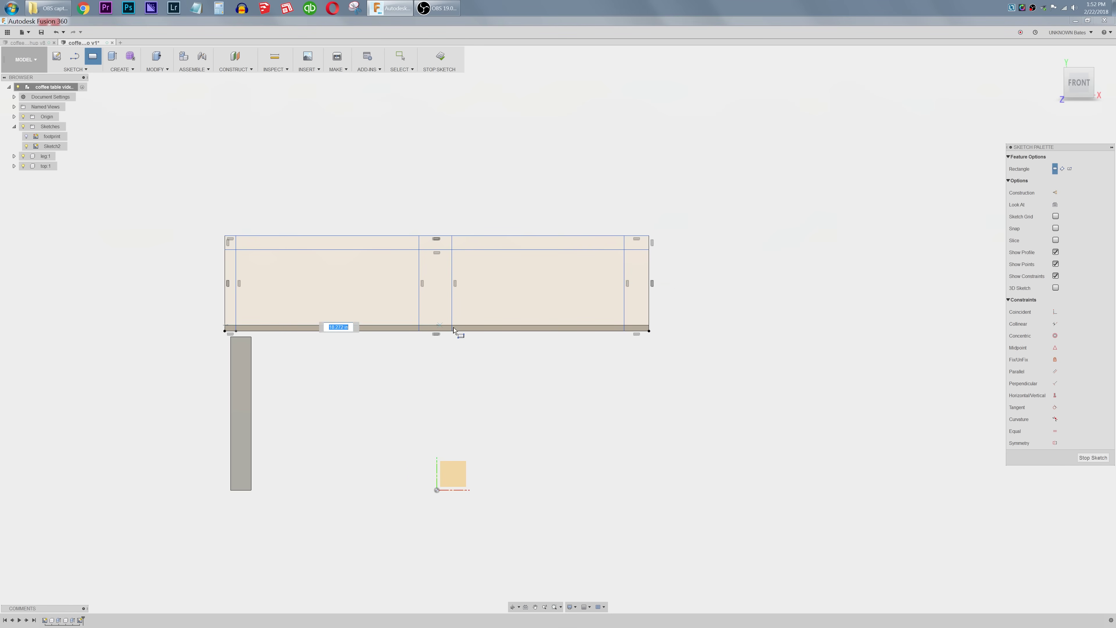
left_click(649, 330)
key("d")
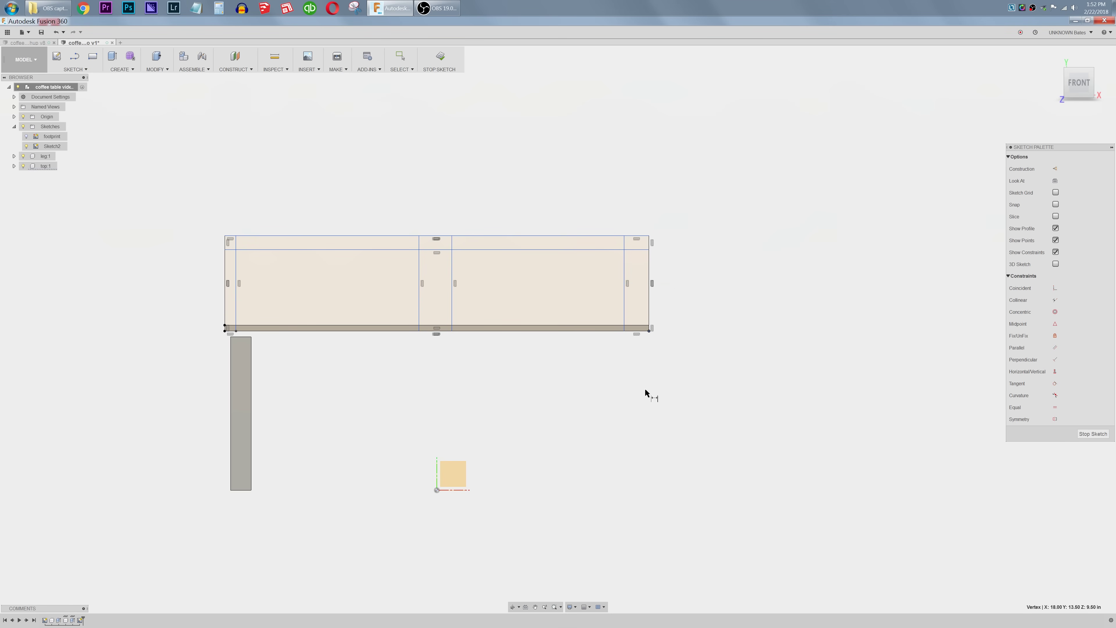
left_click(638, 331)
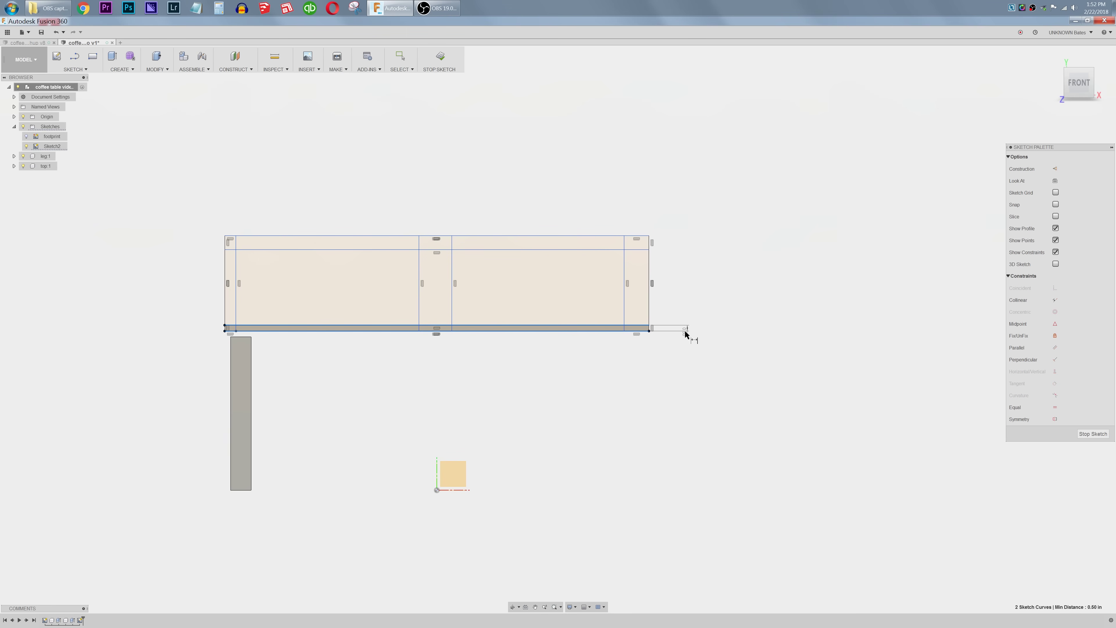
left_click(670, 356)
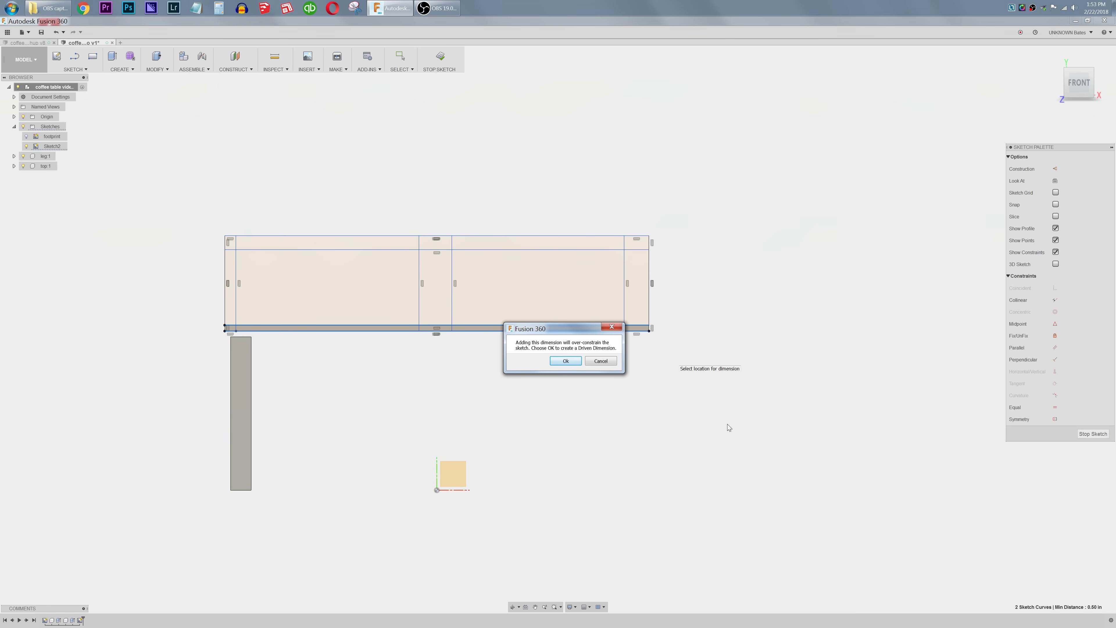
key("Escape")
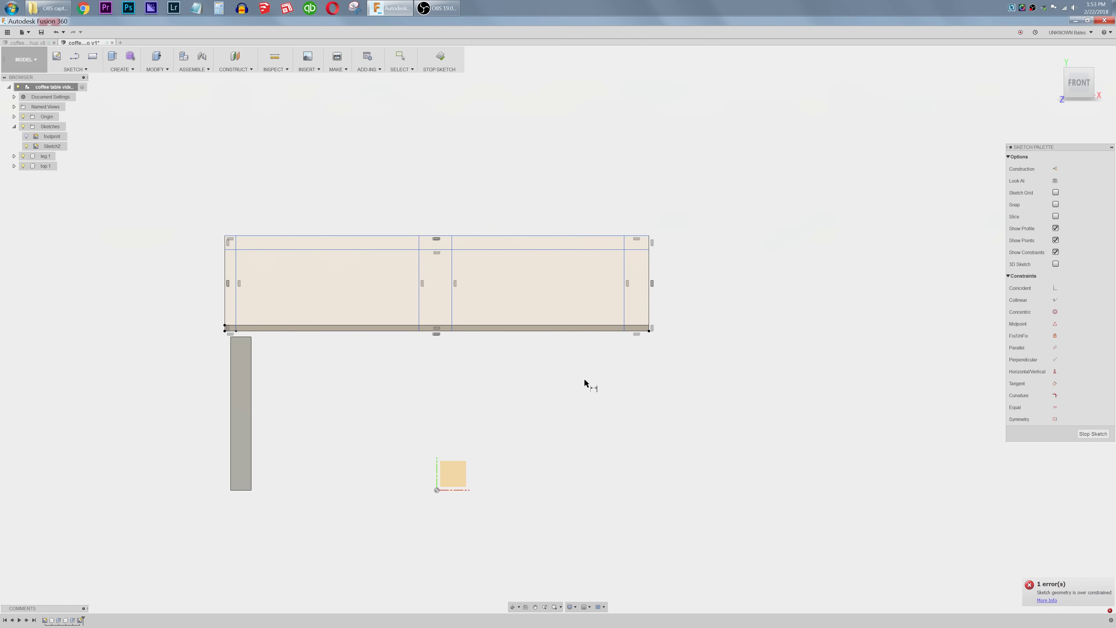
key("Escape")
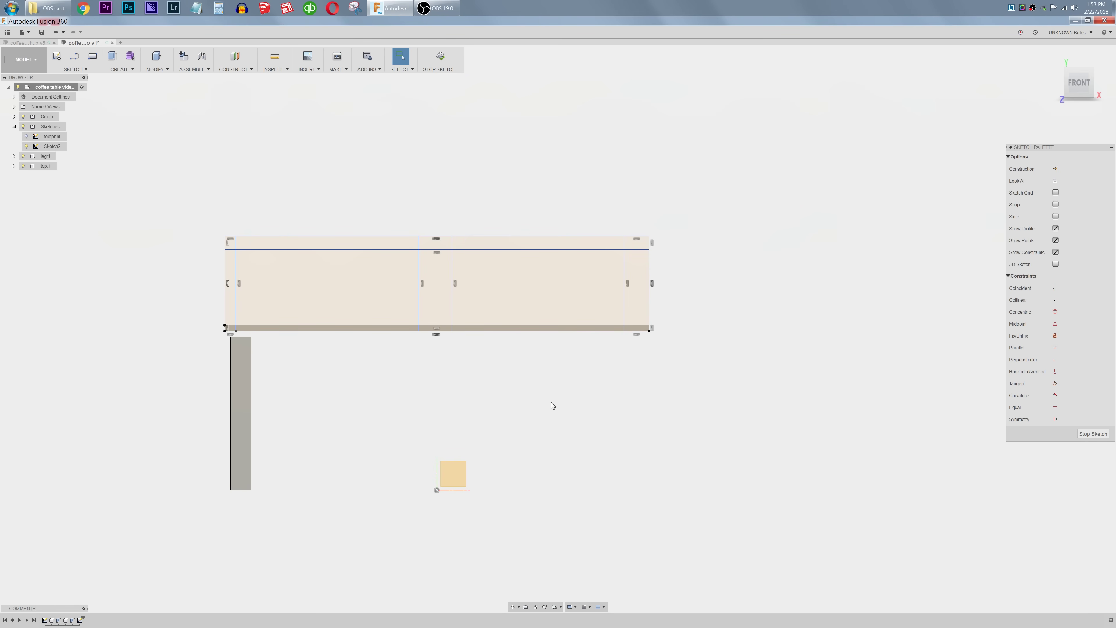
Step: Sketch a full-width rectangle about 2 in tall along the bottom of the outline and dimension its height to 0.75 in
key("r")
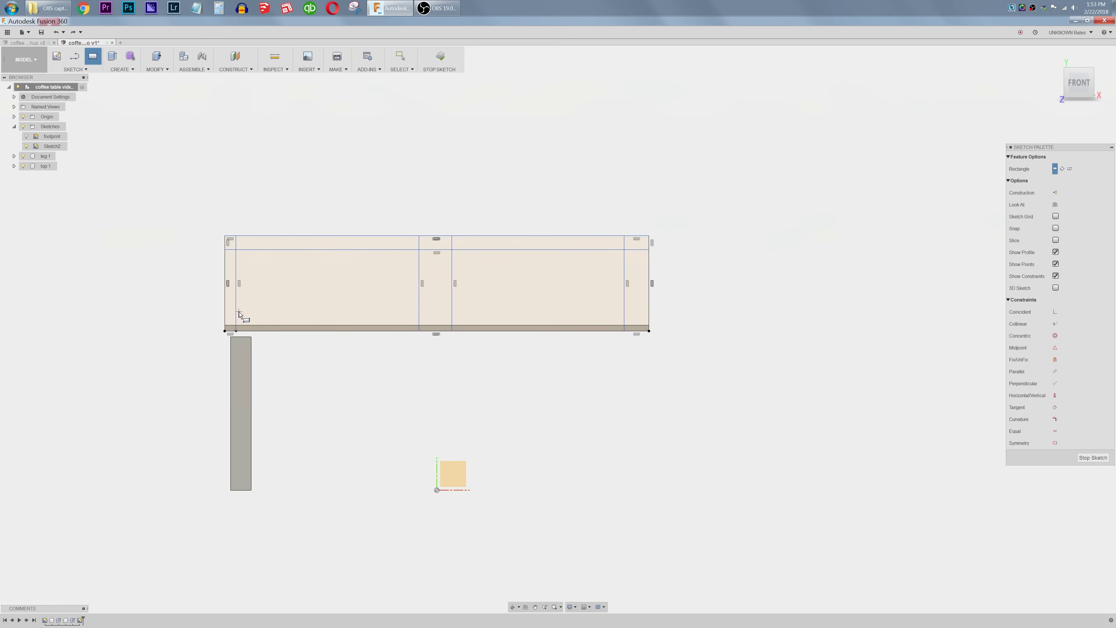
left_click(201, 306)
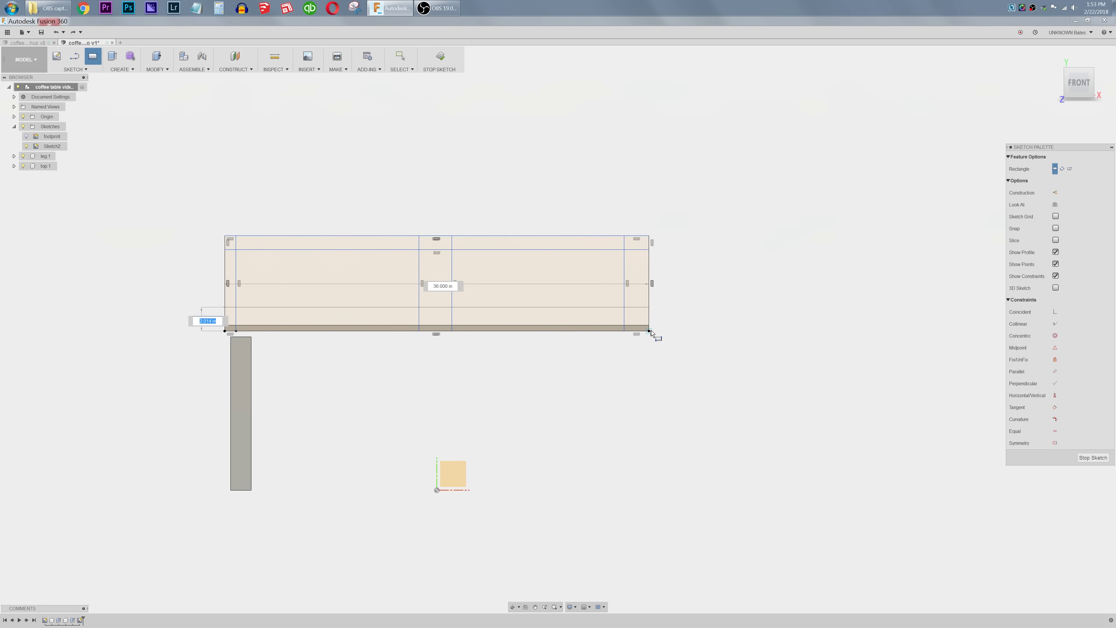
left_click(653, 335)
key("Escape")
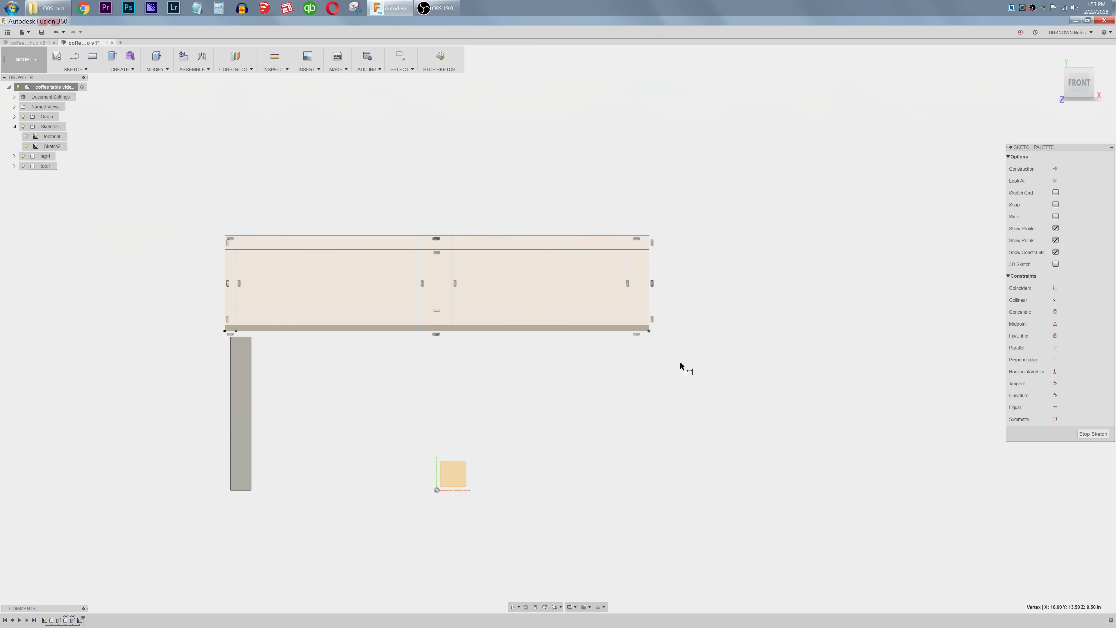
left_click(635, 308)
left_click(628, 330)
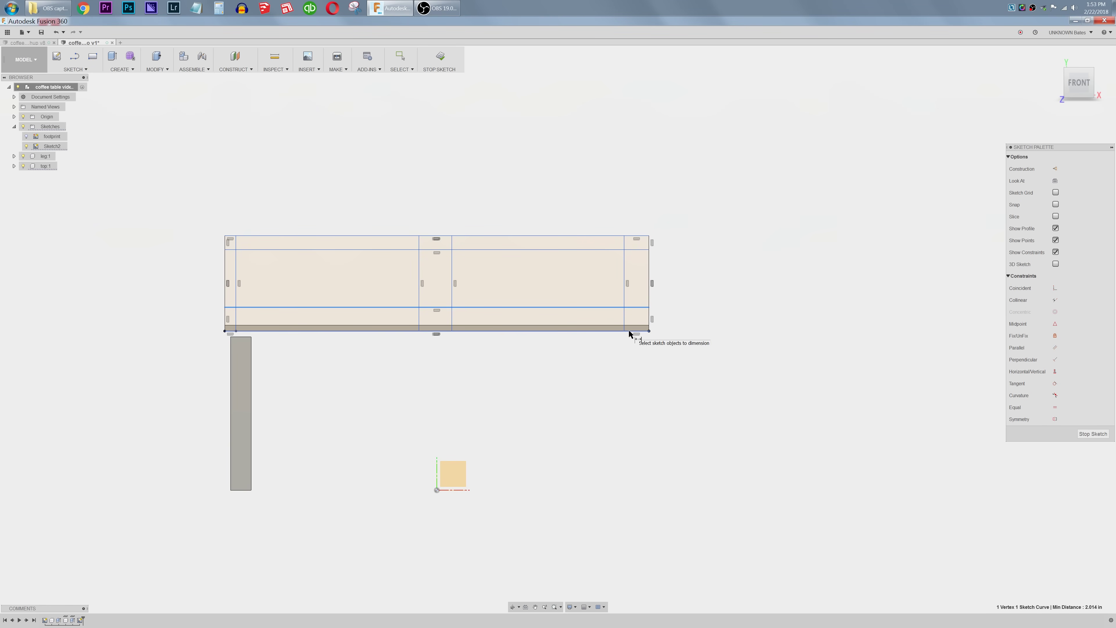
left_click(633, 331)
left_click(684, 357)
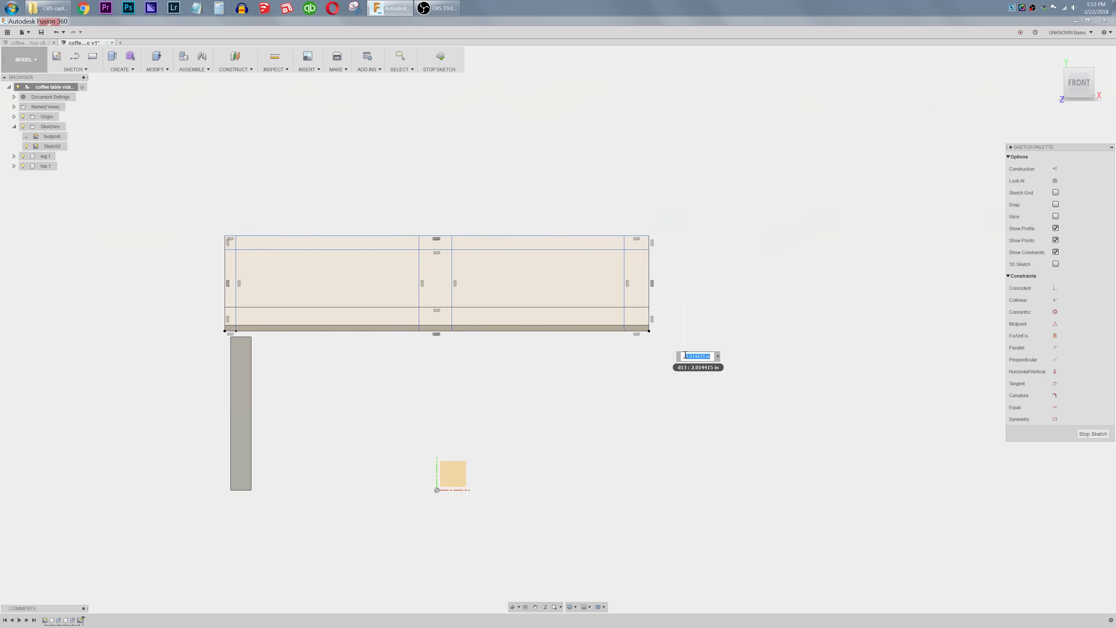
key("BackSpace")
key("Return")
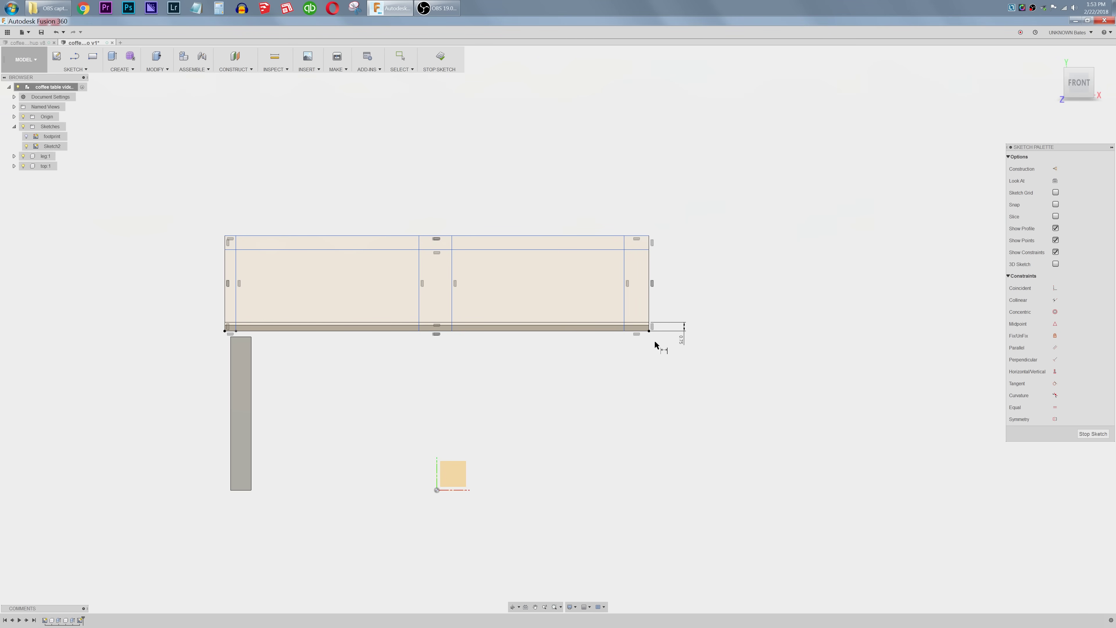
Step: Finish the sketch and change the tabletop's extrusion distance to 0.75 in
mouse_move(660, 344)
middle_mouse_down("shift")
mouse_move(625, 335)
mouse_move(629, 344)
middle_mouse_up("shift")
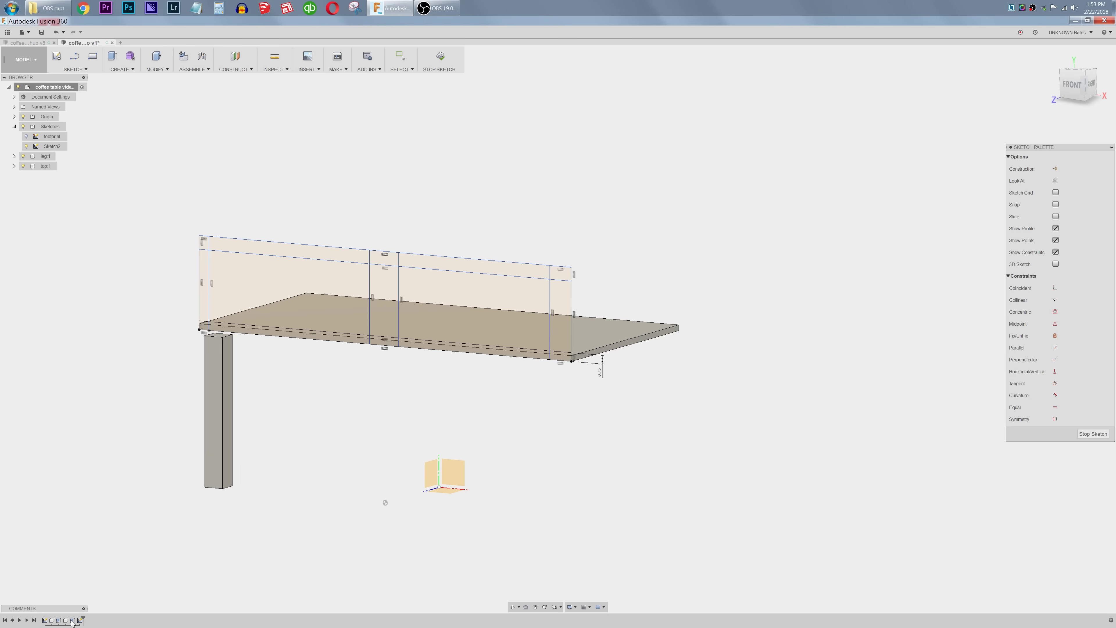
left_click(440, 58)
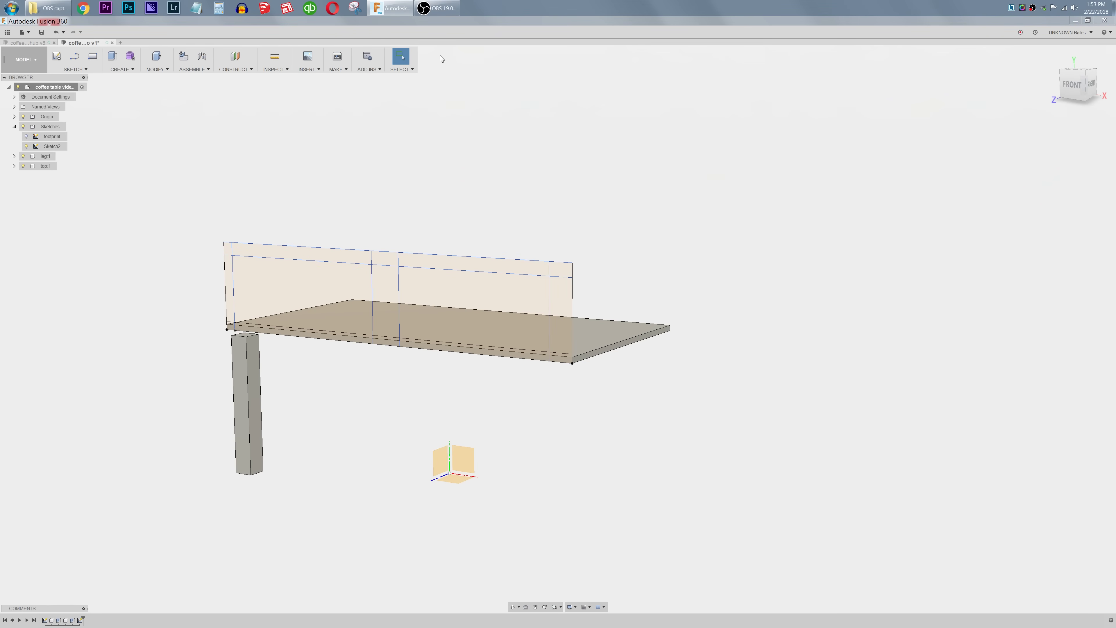
double_click(73, 620)
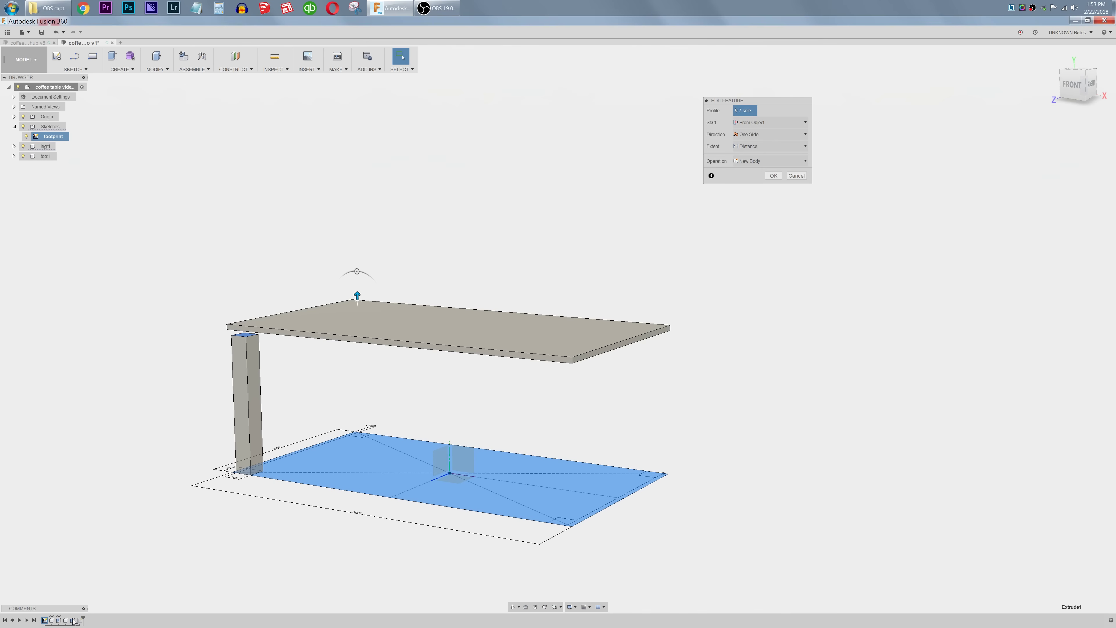
left_click(716, 183)
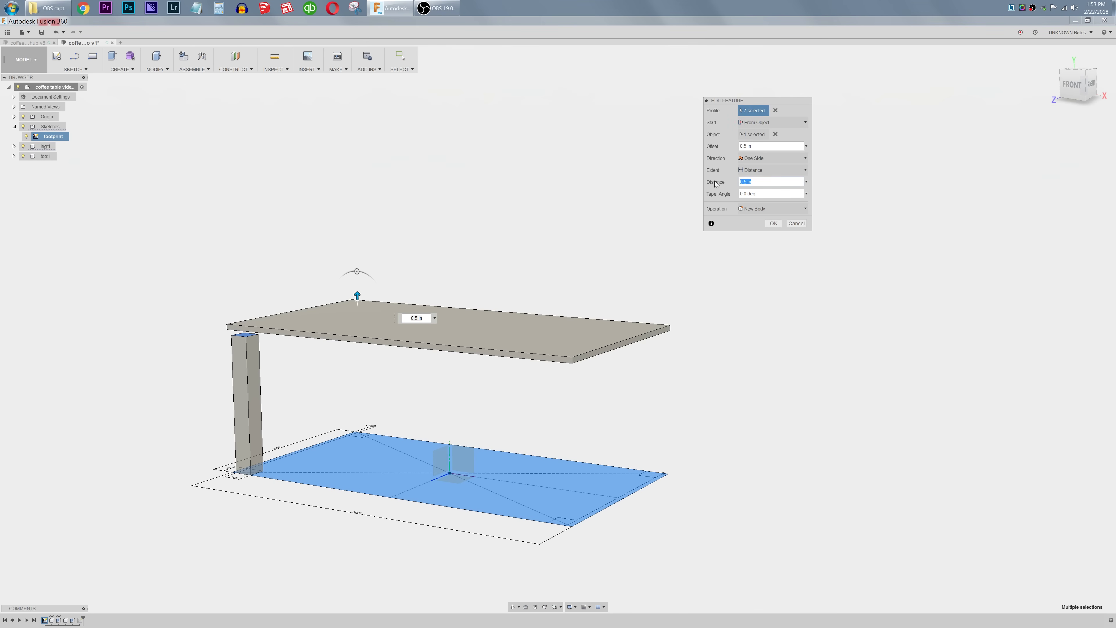
type(".75")
key("Return")
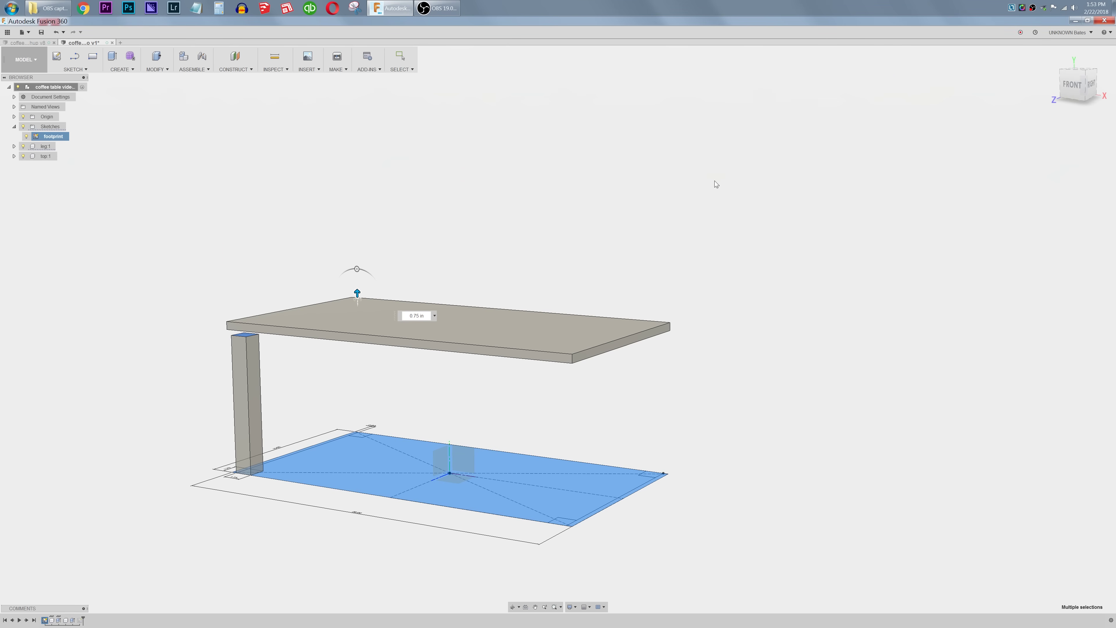
left_click(384, 296)
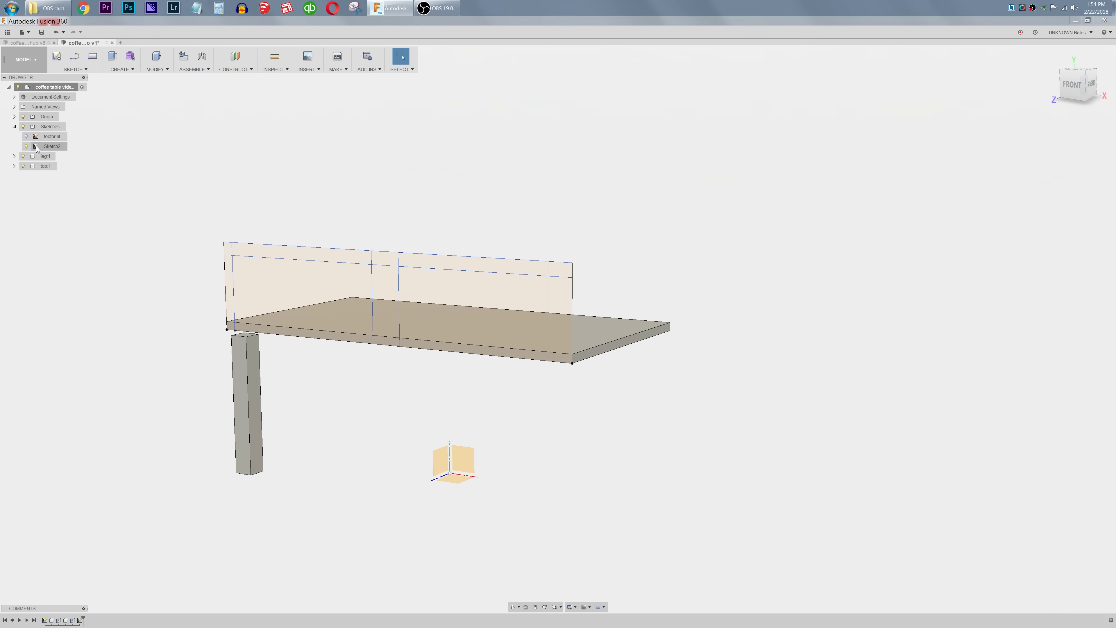
Step: Reopen the front-face sketch and dimension the right upright's width, linking it to the bottom strip's height dimension d13
double_click(52, 145)
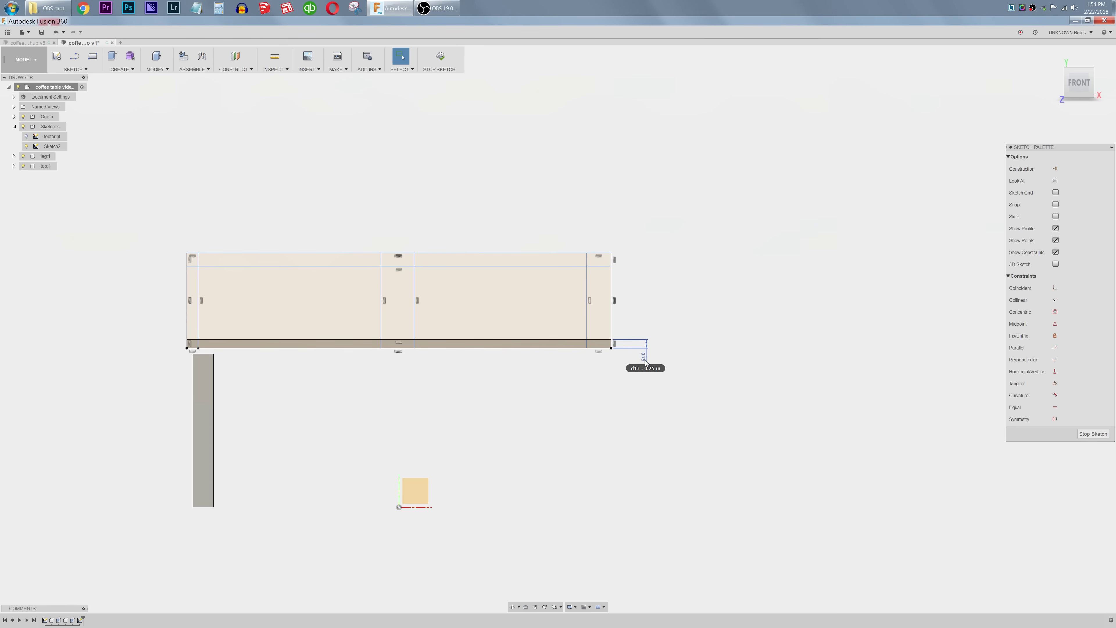
left_click_drag(644, 359, 647, 377)
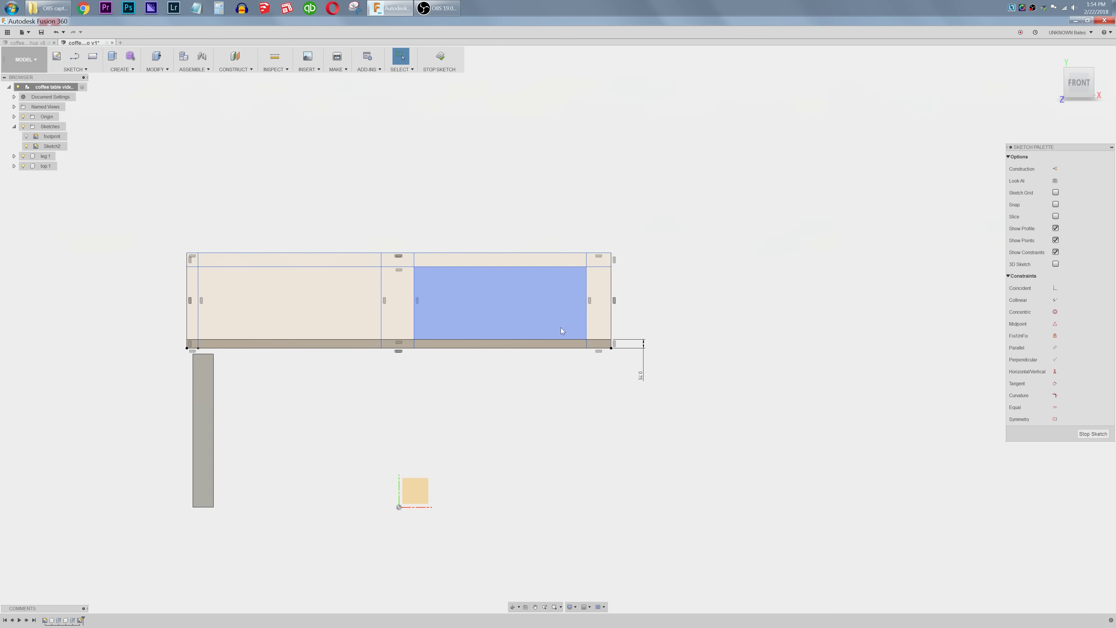
left_click(587, 285)
left_click(610, 290)
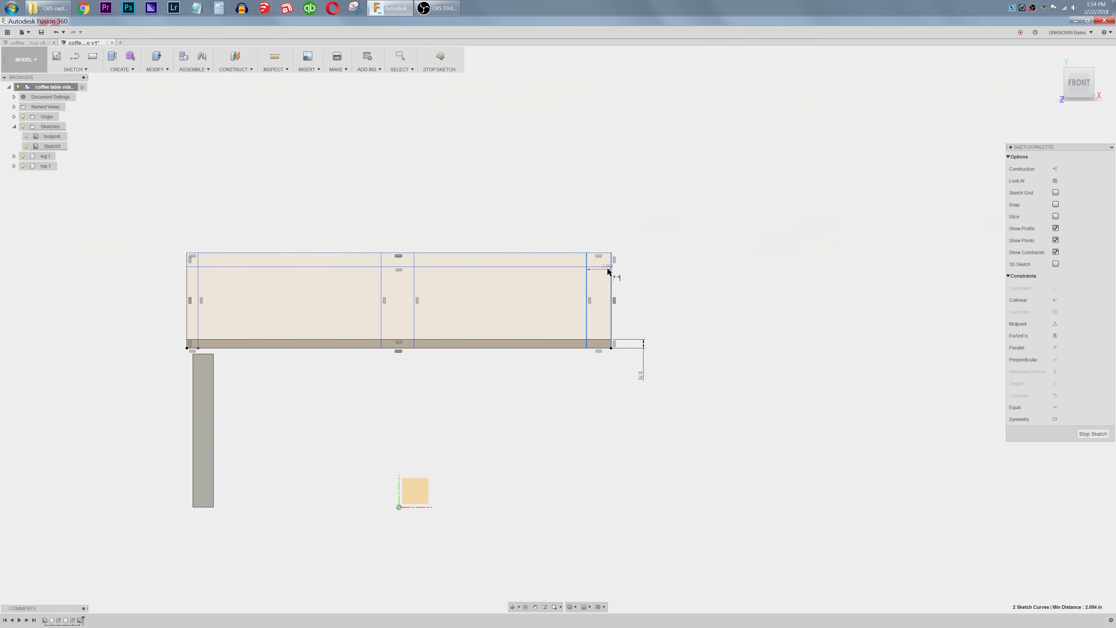
left_click(620, 227)
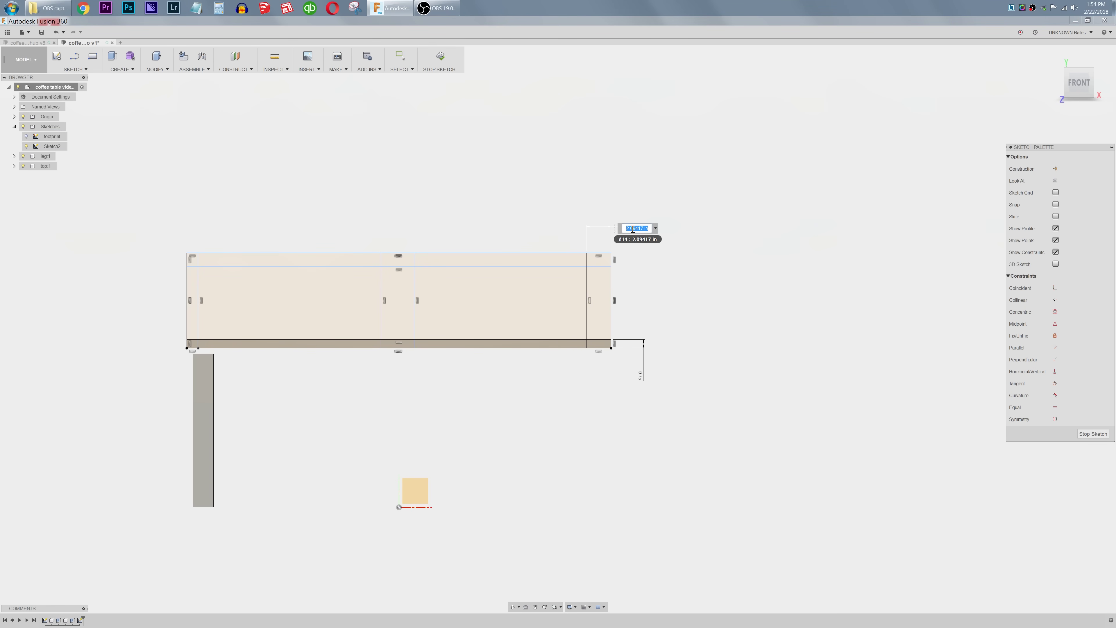
left_click(640, 378)
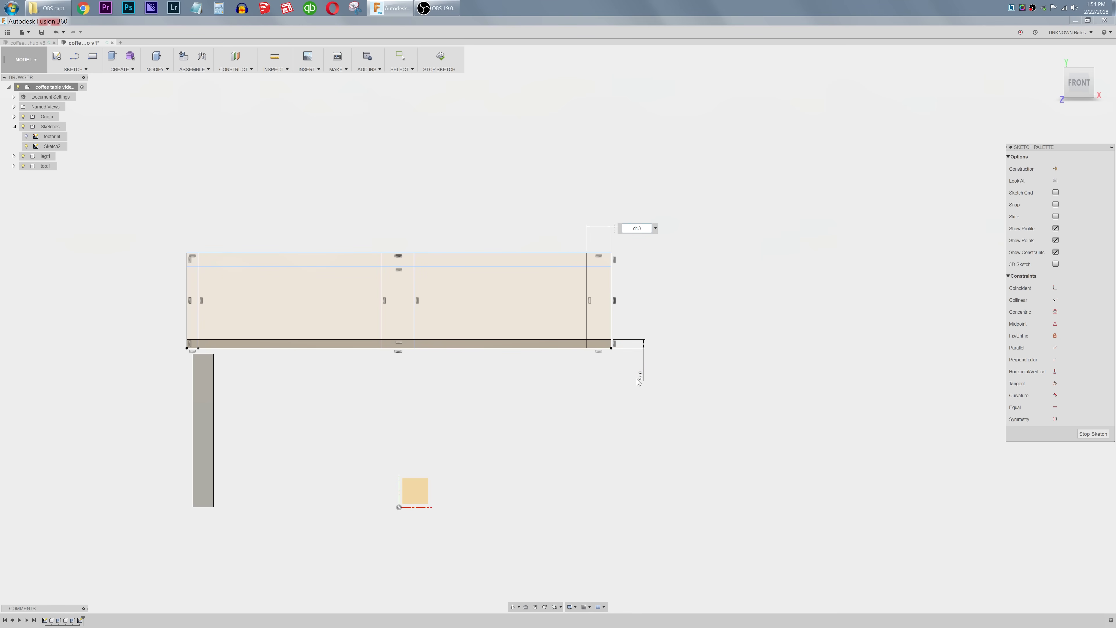
key("ctrl+a")
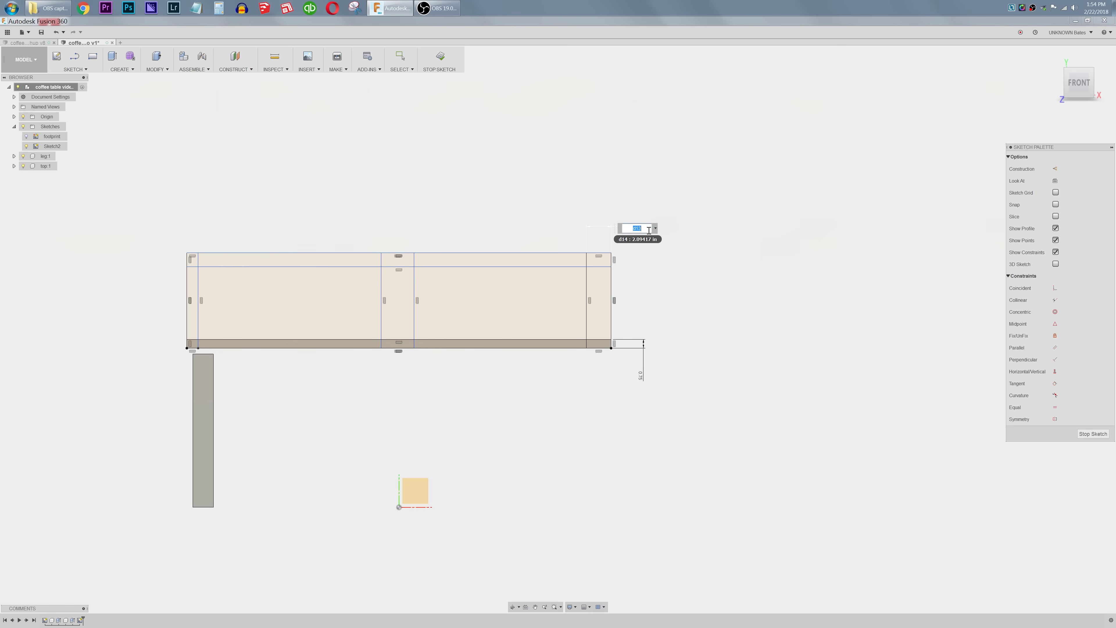
key("Return")
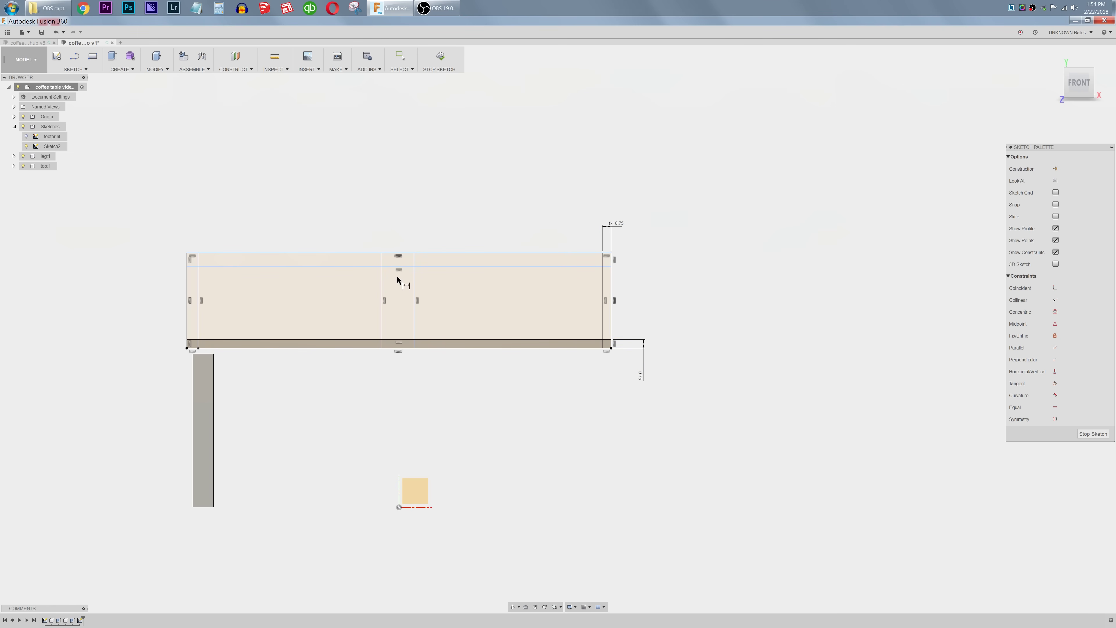
Step: Dimension the left upright's width and link it to the bottom strip's height dimension d13
left_click(187, 281)
left_click(195, 281)
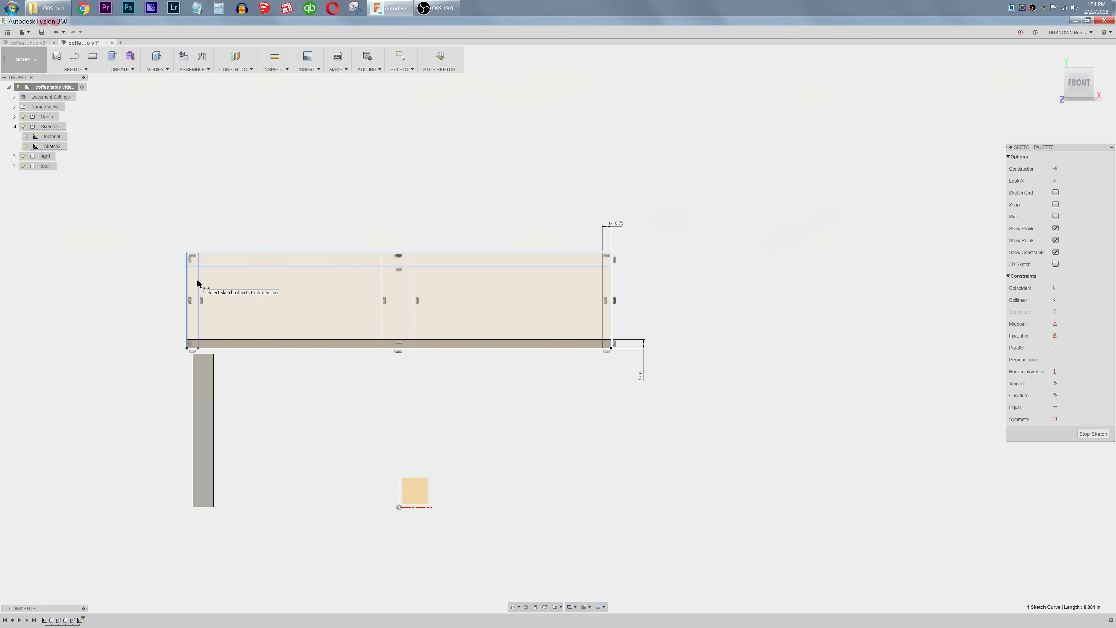
left_click(161, 215)
type("3/4")
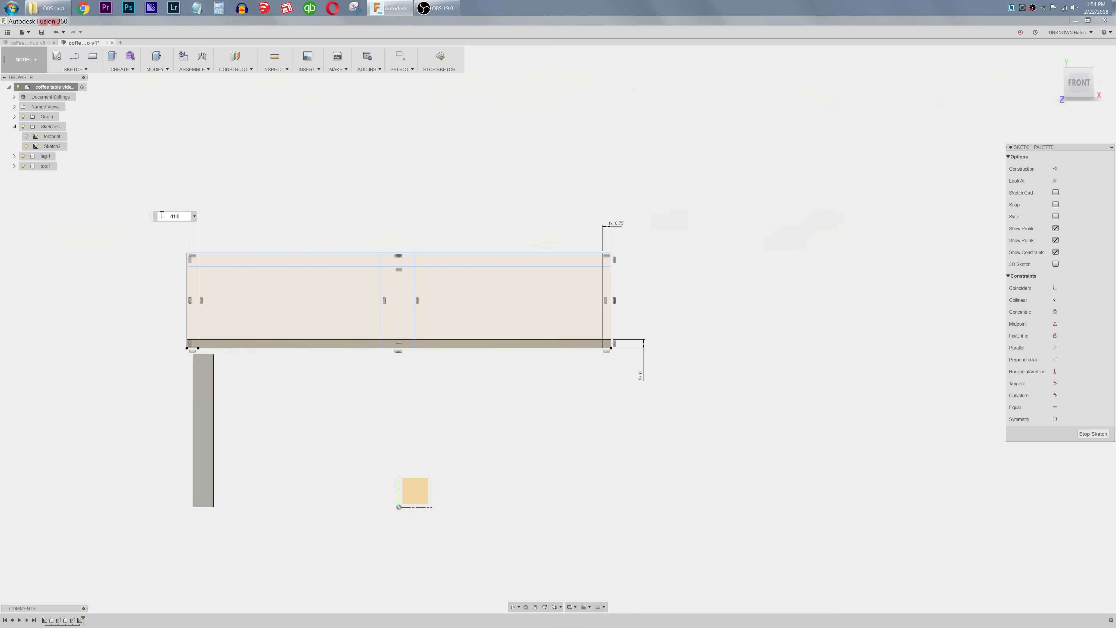
key("Return")
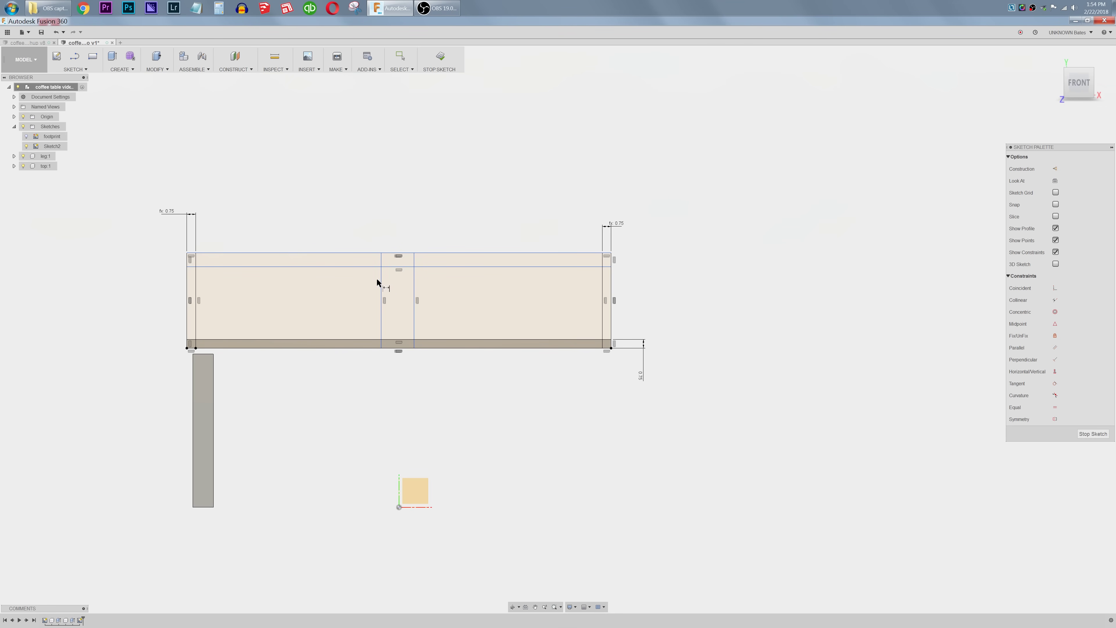
Step: Dimension the center divider's width and link it to the bottom strip's height dimension d13
left_click(381, 289)
left_click(414, 290)
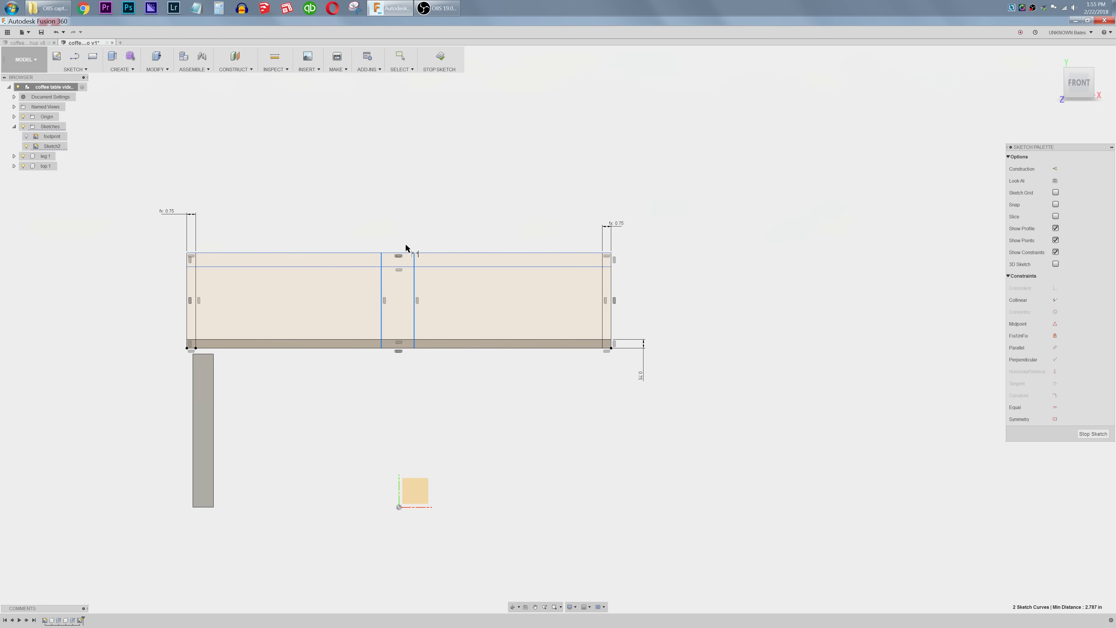
left_click(364, 212)
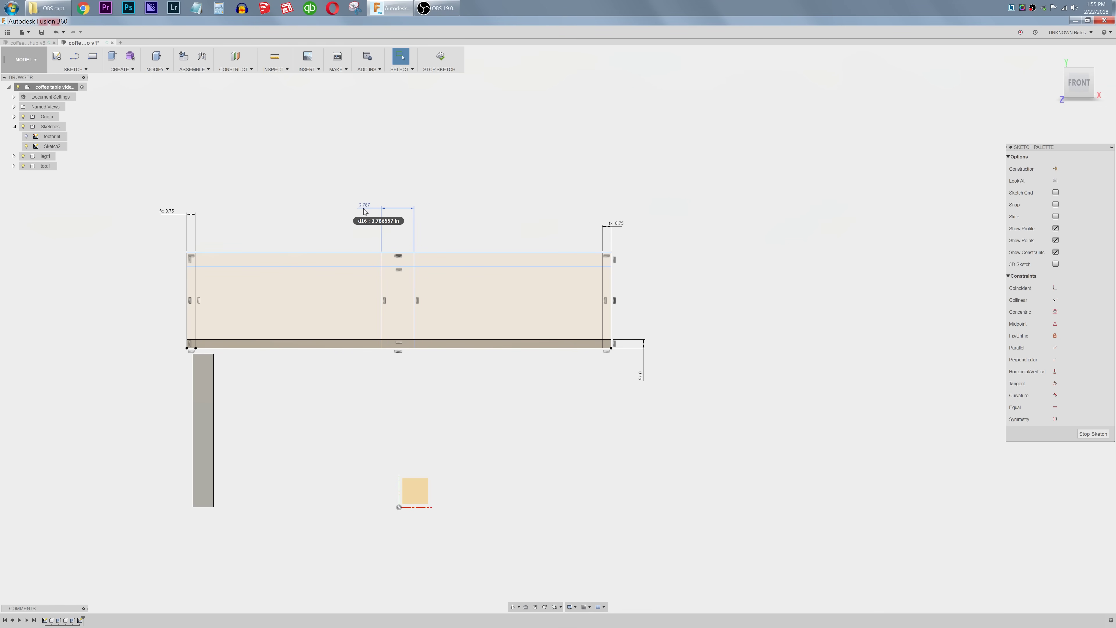
double_click(365, 206)
type("d13")
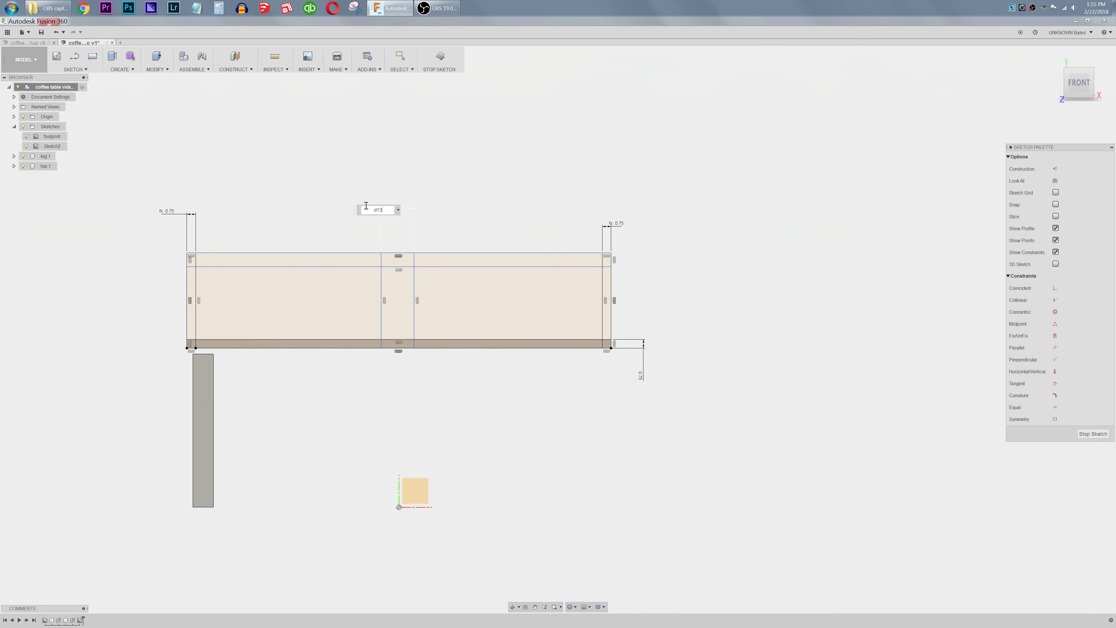
key("Return")
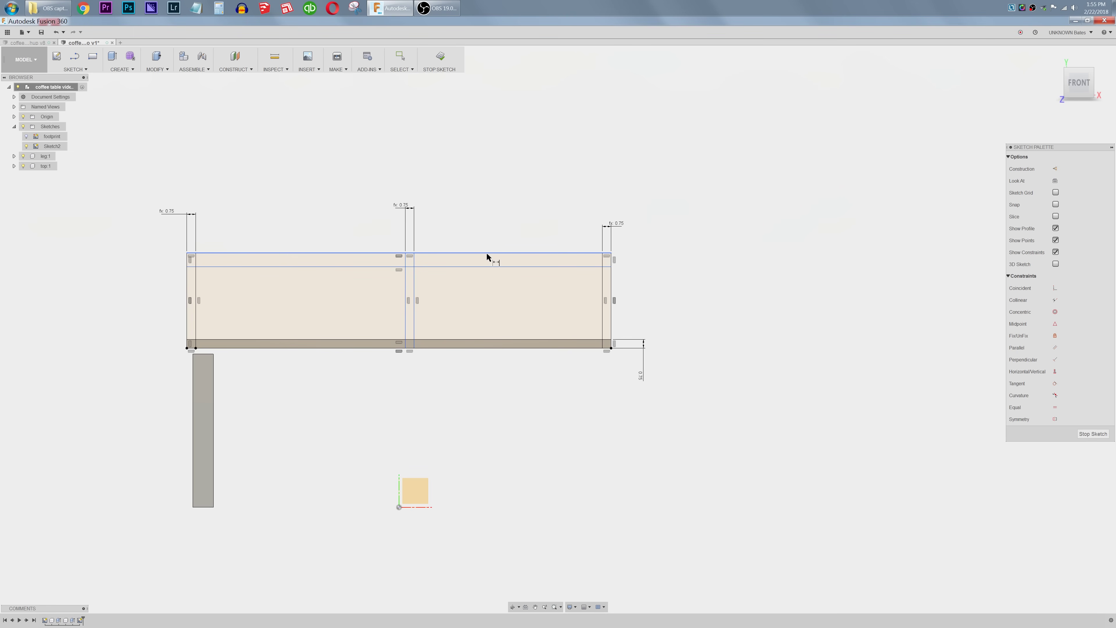
Step: Dimension the height of the strip along the outline's upper edge and link it to d13
left_click(487, 255)
left_click(489, 266)
left_click(664, 264)
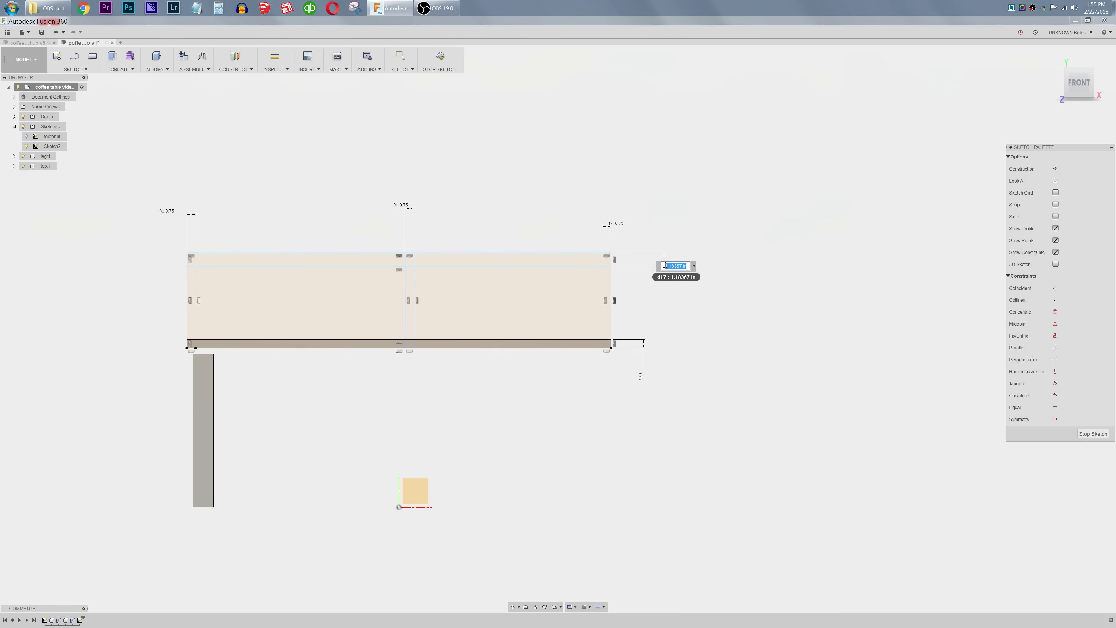
type("d13")
key("Return")
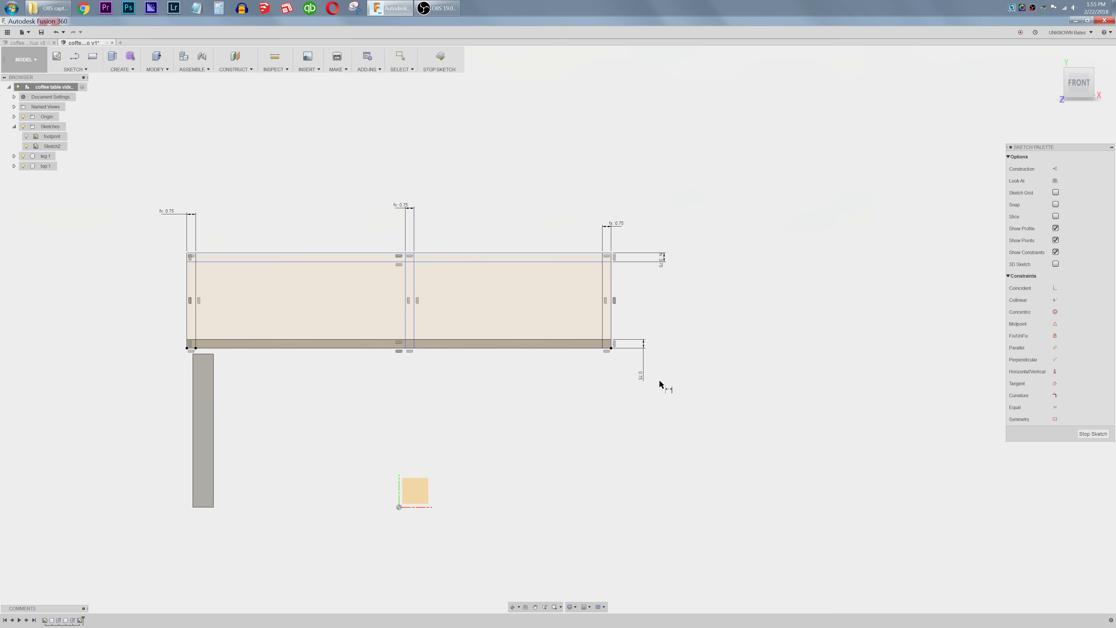
Step: Test the linked thicknesses by setting the bottom strip's height to 1 in, and undo that change
left_click(641, 376)
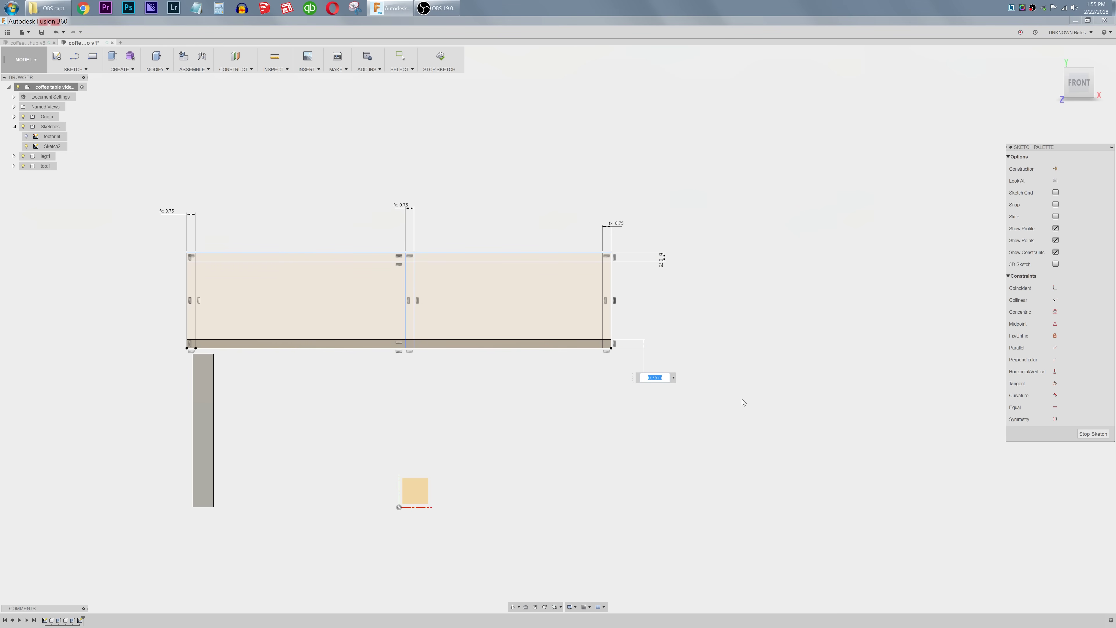
type("1")
key("Return")
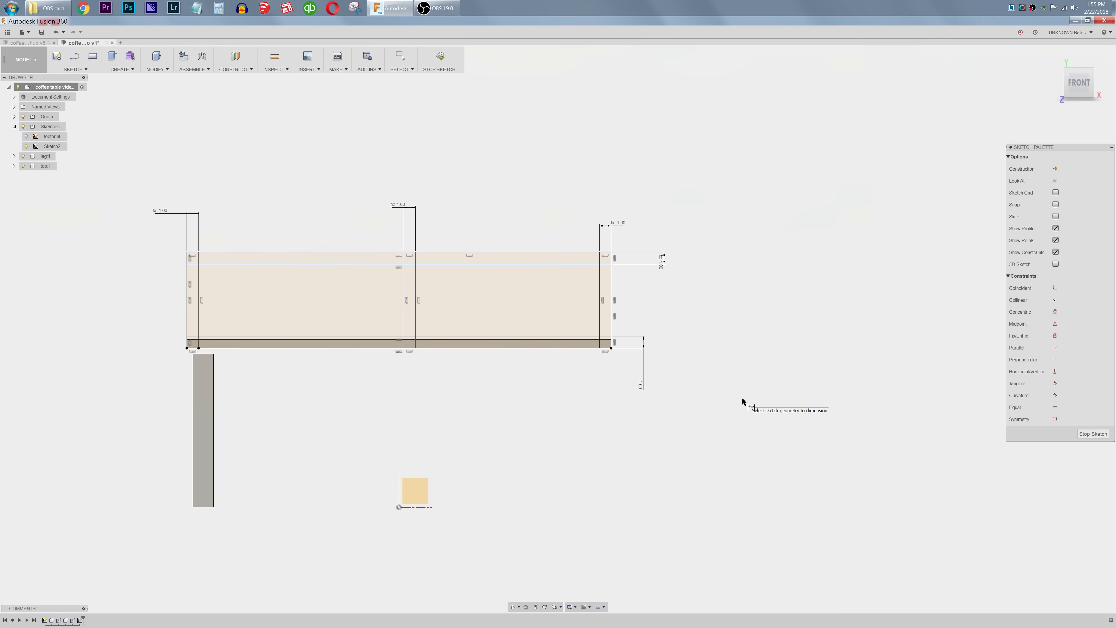
key("Escape")
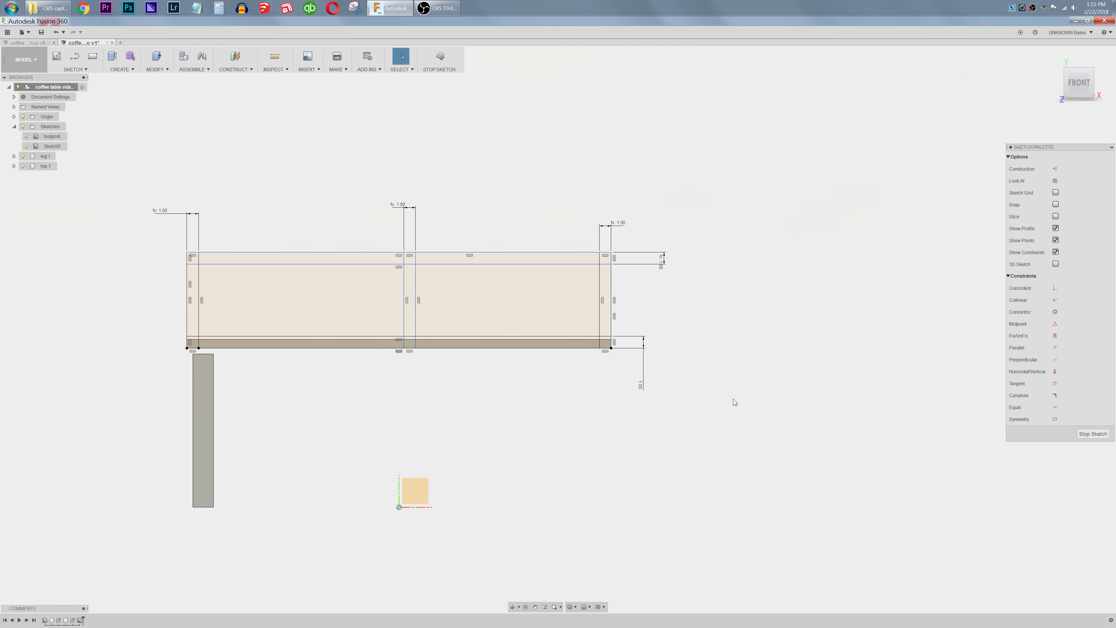
key("ctrl+z")
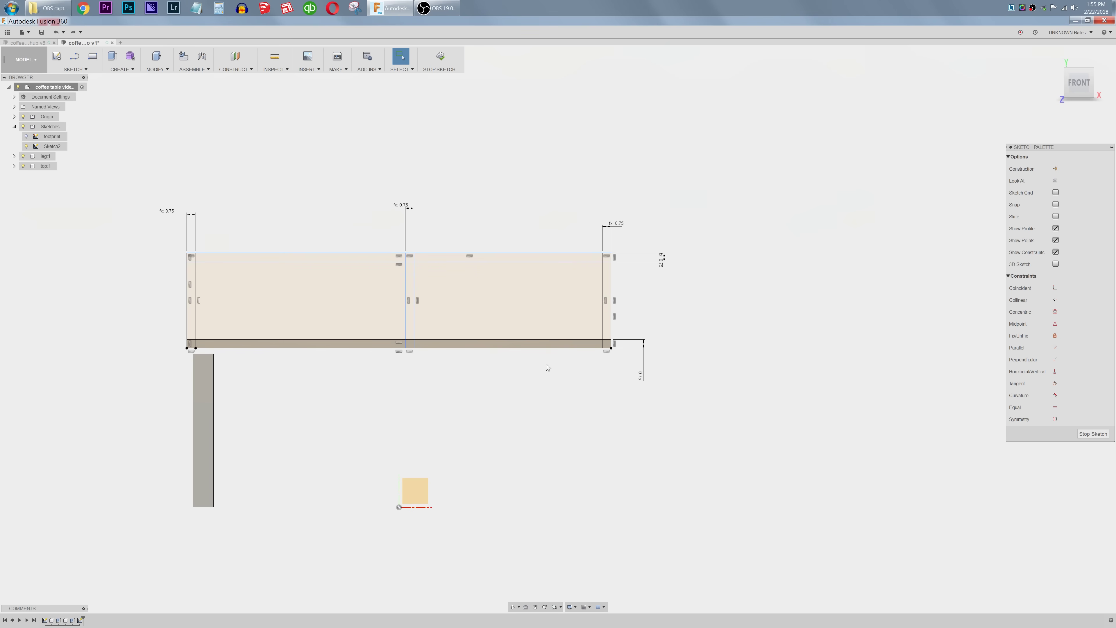
Step: Dimension the opening between the top and bottom strips to 4 in high
key("d")
left_click(572, 261)
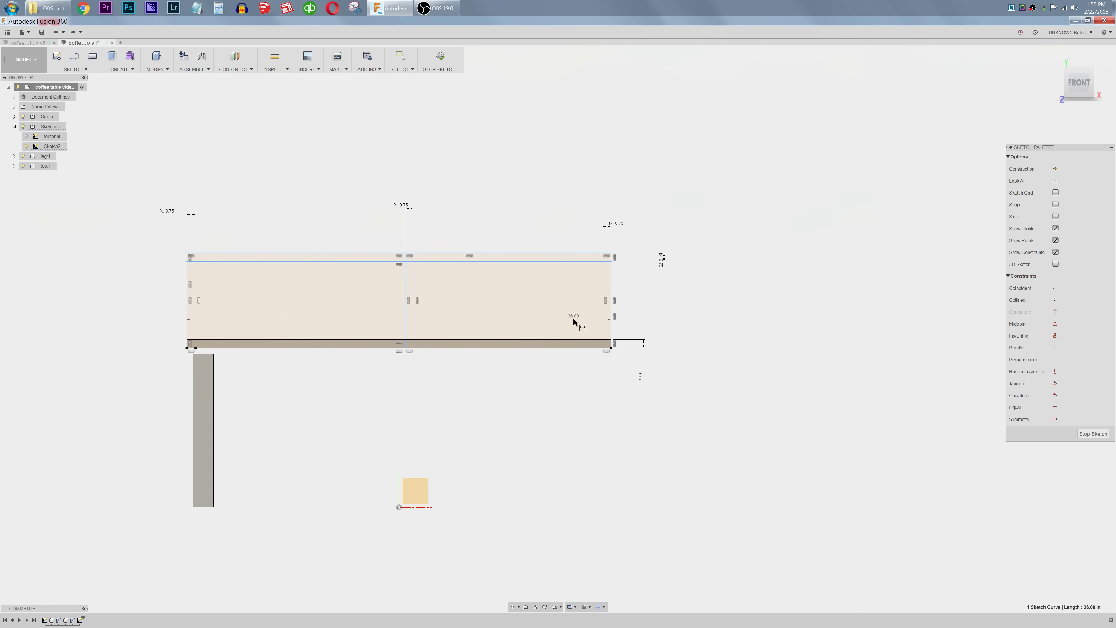
left_click(572, 338)
left_click(665, 315)
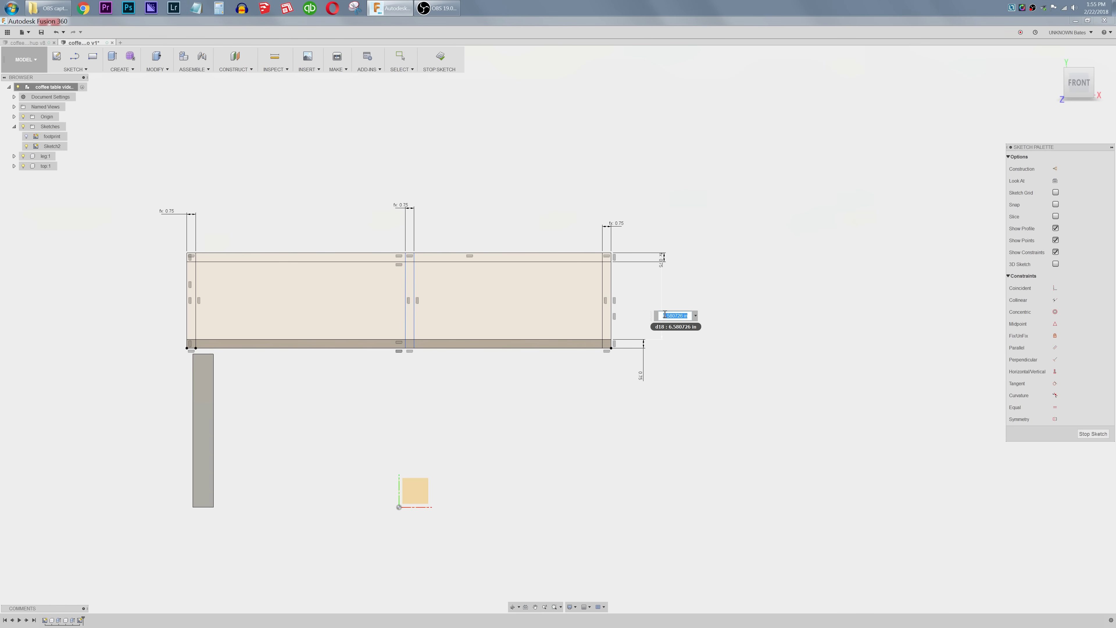
type("4")
key("Return")
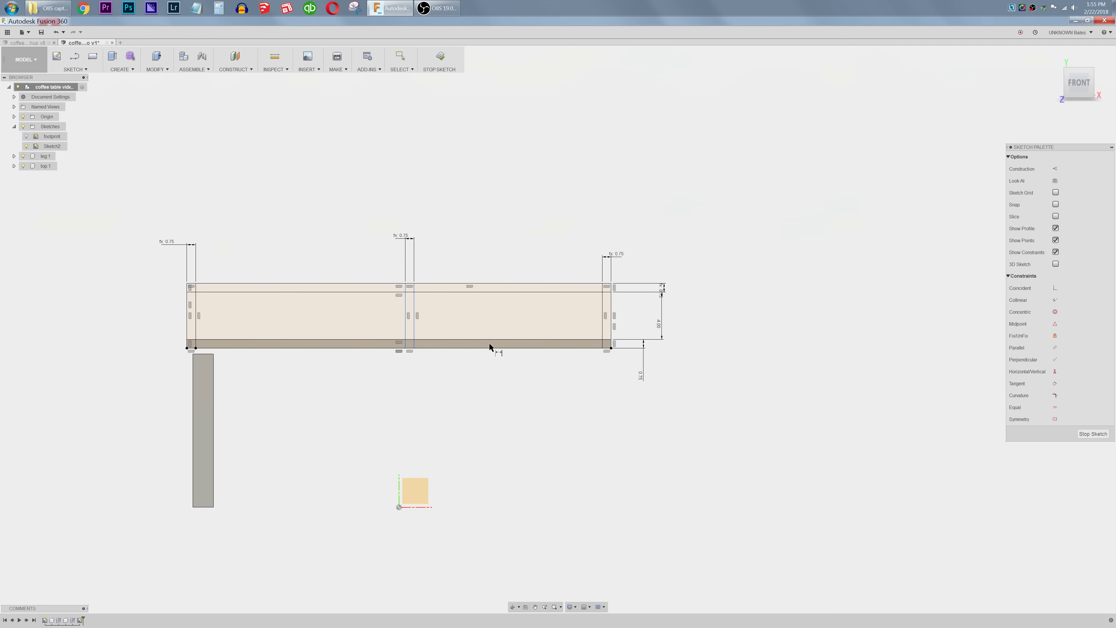
key("Escape")
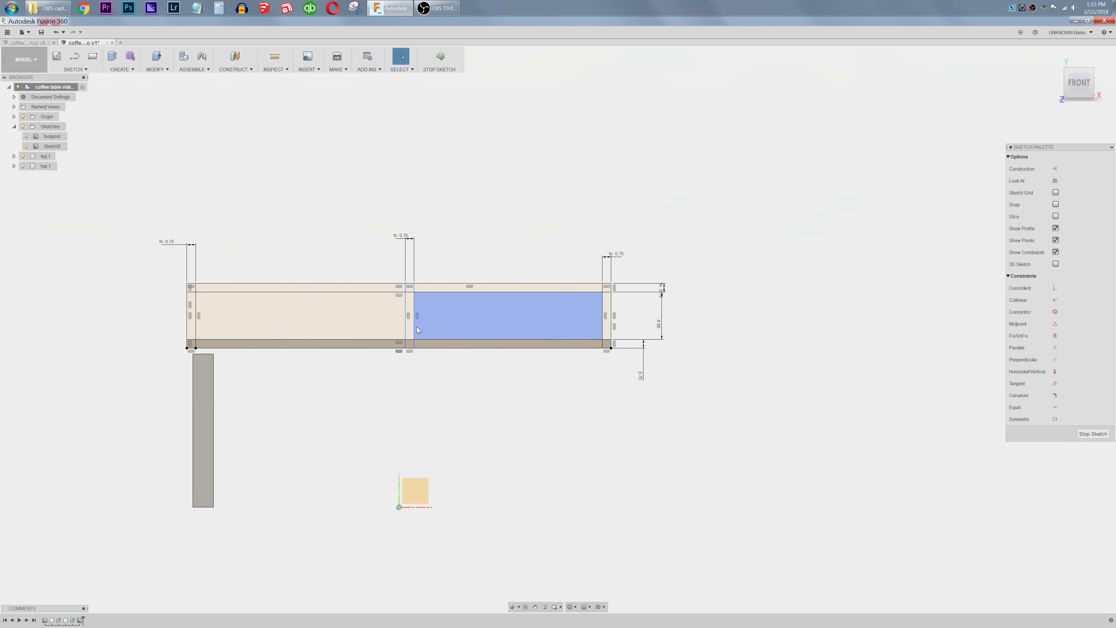
Step: Draw horizontal construction lines across both compartments, joining the midpoints of each outer upright and the center divider
key("l")
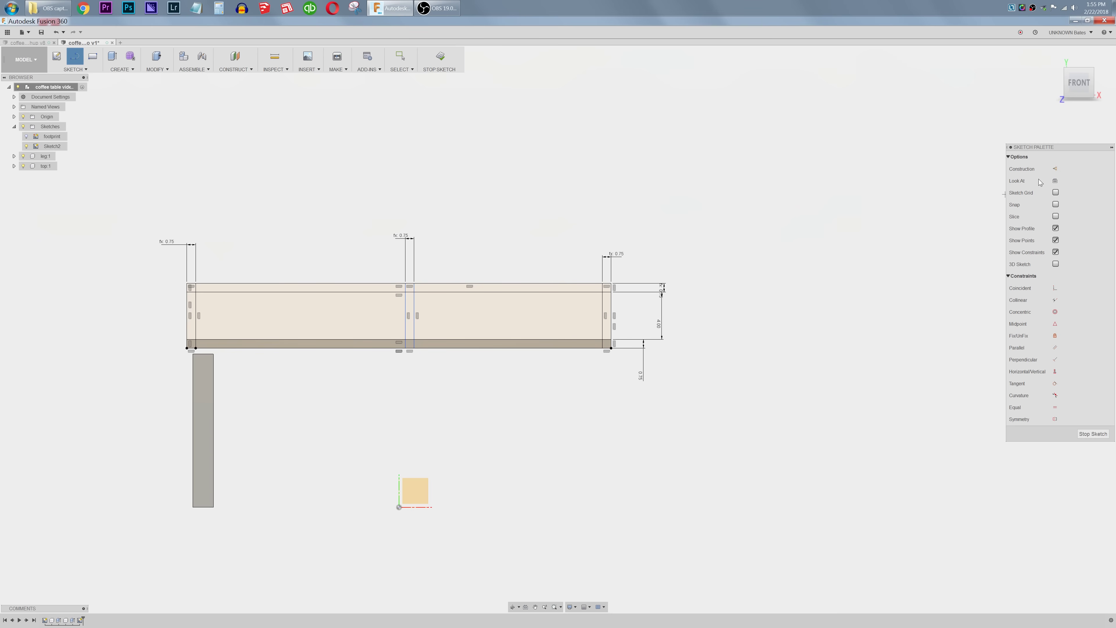
left_click(1055, 169)
left_click(198, 317)
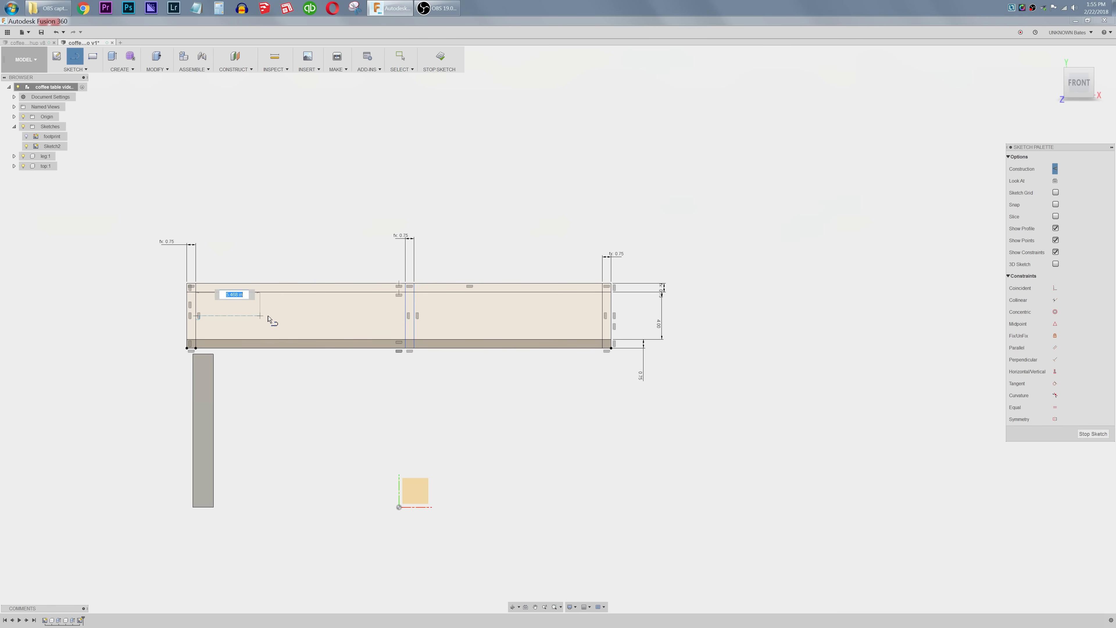
left_click(408, 317)
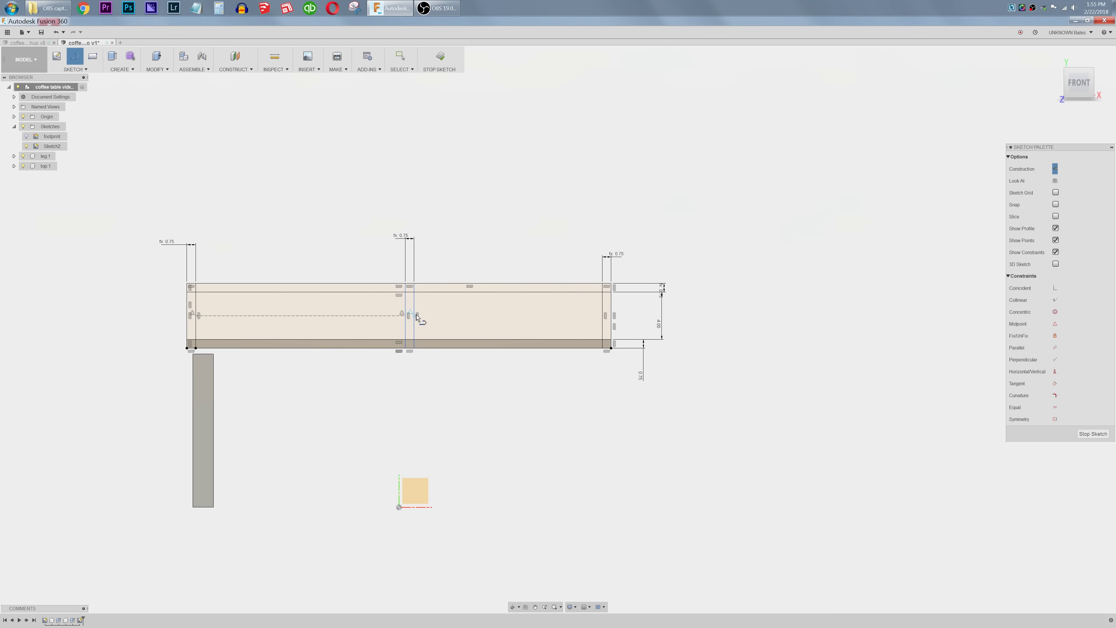
left_click(603, 317)
key("Escape")
Step: Apply an Equal constraint to the two construction lines so that the divider is centered between the uprights
left_click(580, 316)
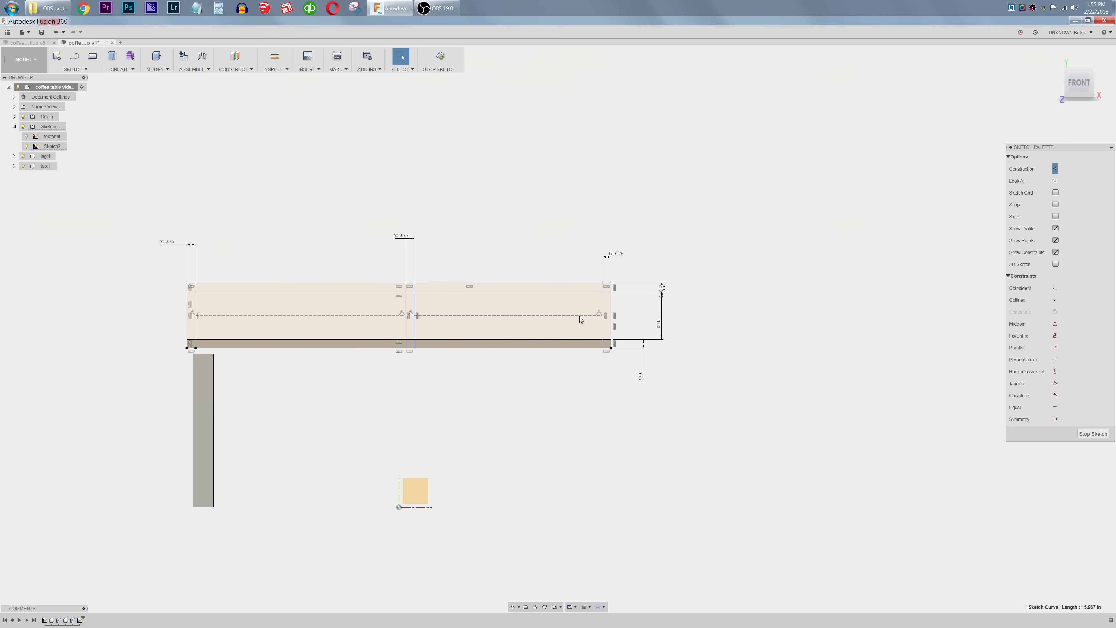
left_click(360, 317, "ctrl")
left_click(1054, 409)
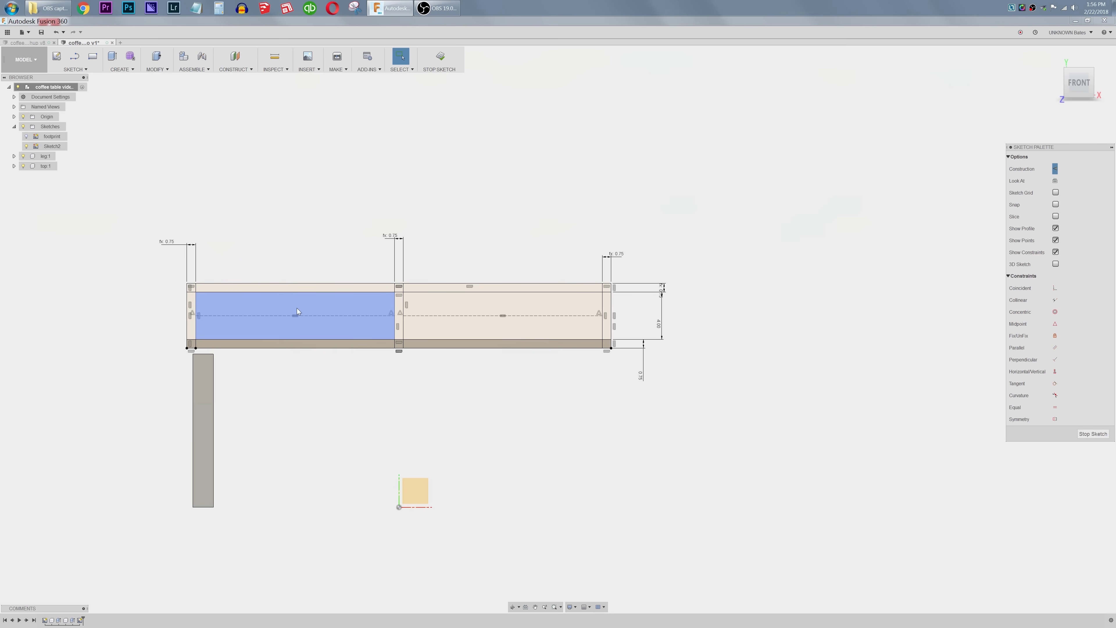
right_click_drag(628, 219, 686, 162)
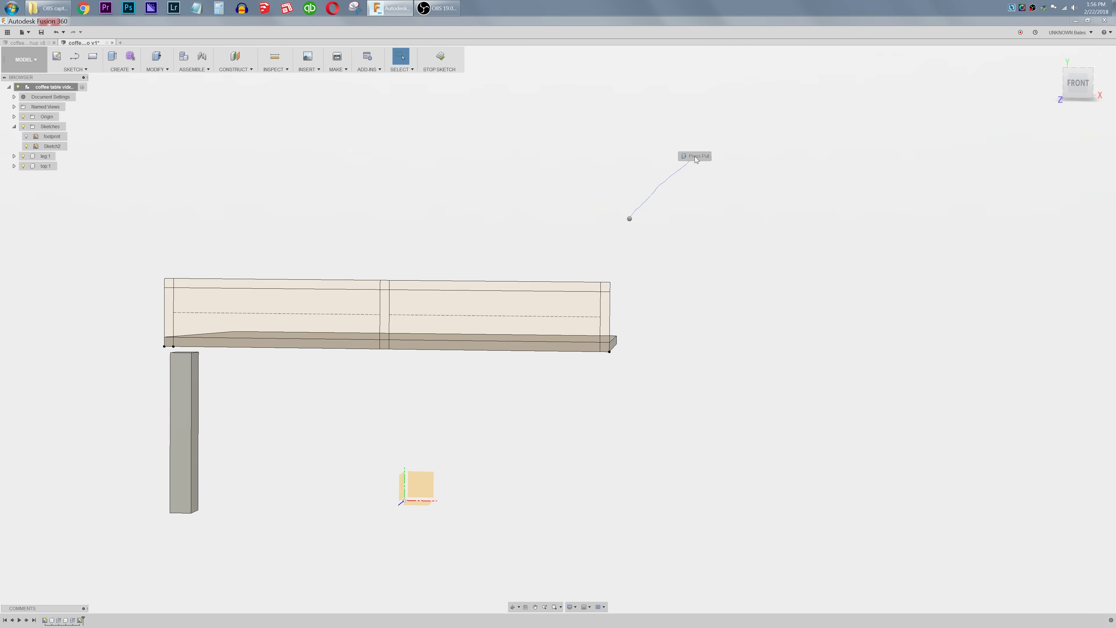
left_click_drag(200, 253, 625, 315)
left_click_drag(302, 280, 419, 260)
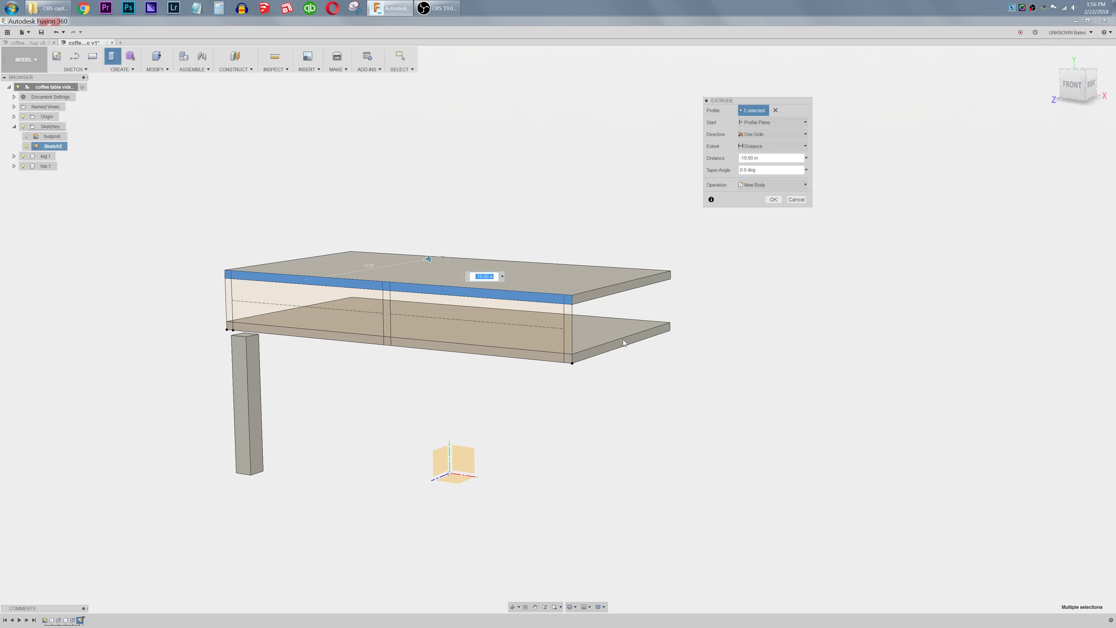
key("Escape")
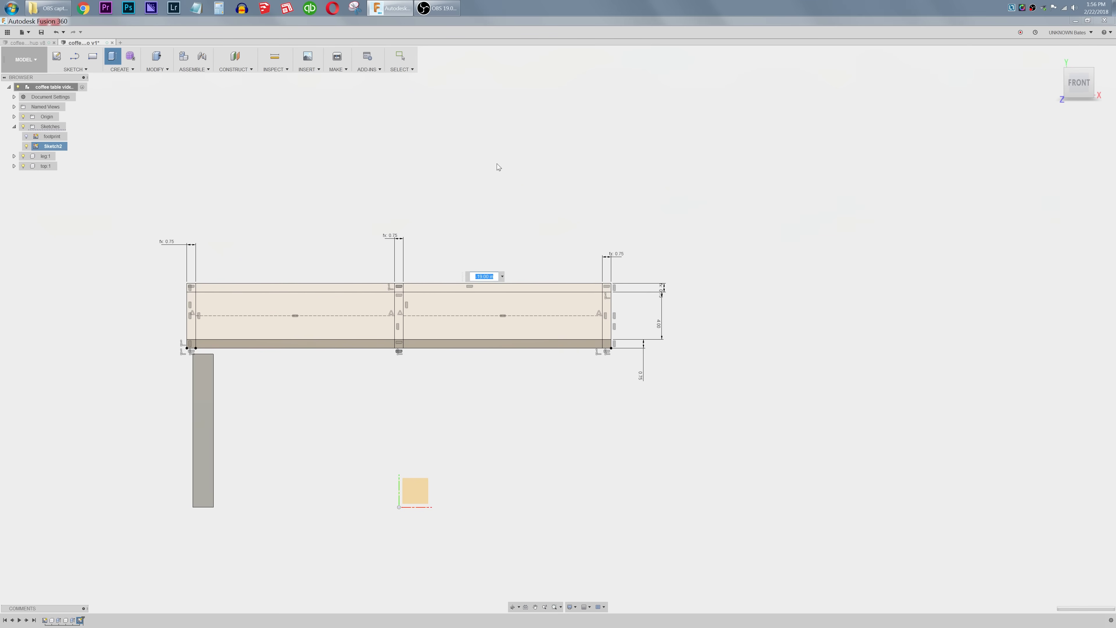
Step: Finish the sketch and copy the top component point to point, from its upper front-right corner to the sketch outline's upper-right corner
left_click(440, 57)
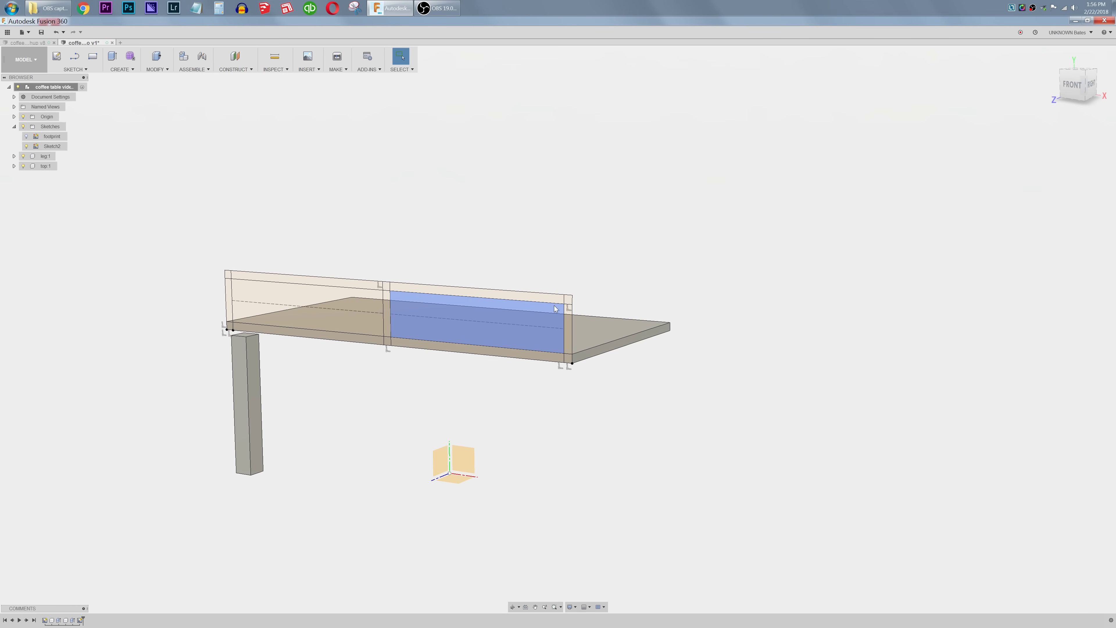
left_click(605, 333)
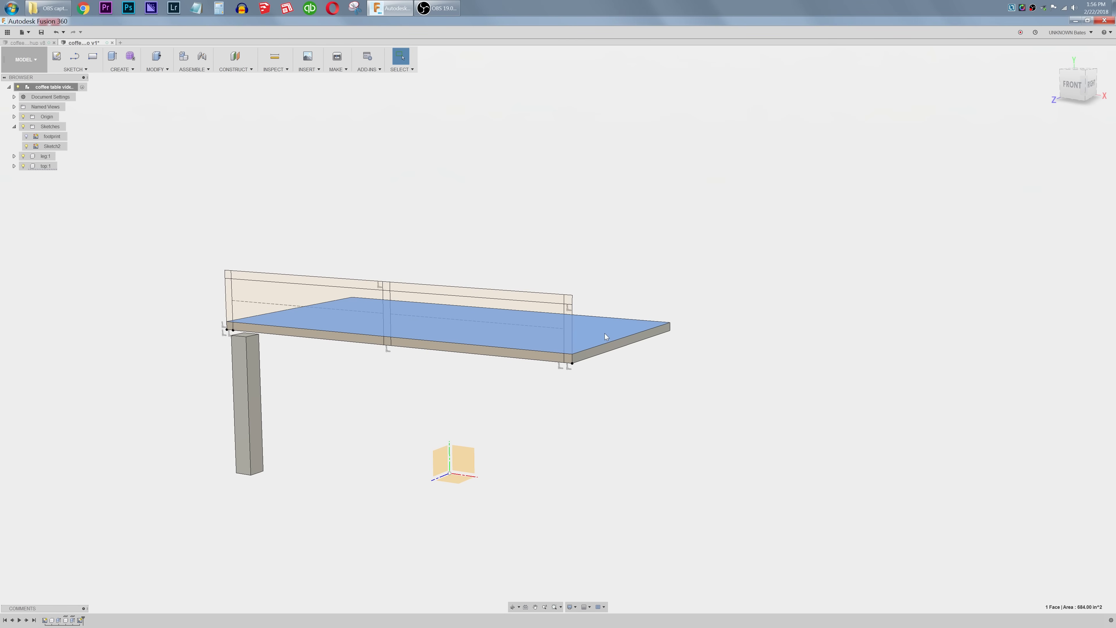
left_click(605, 359)
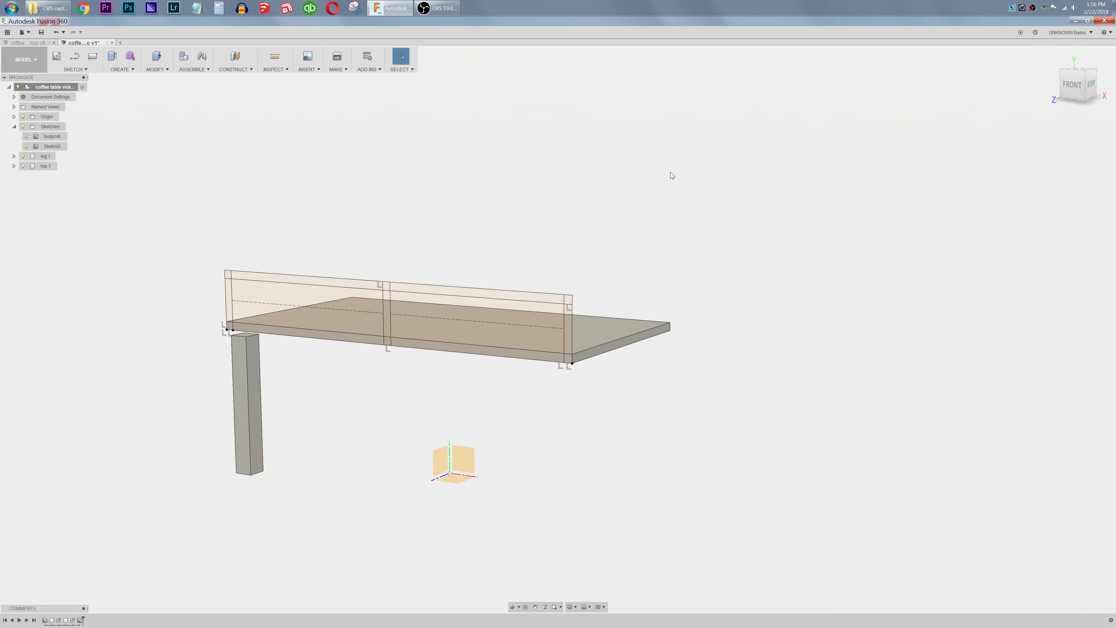
key("m")
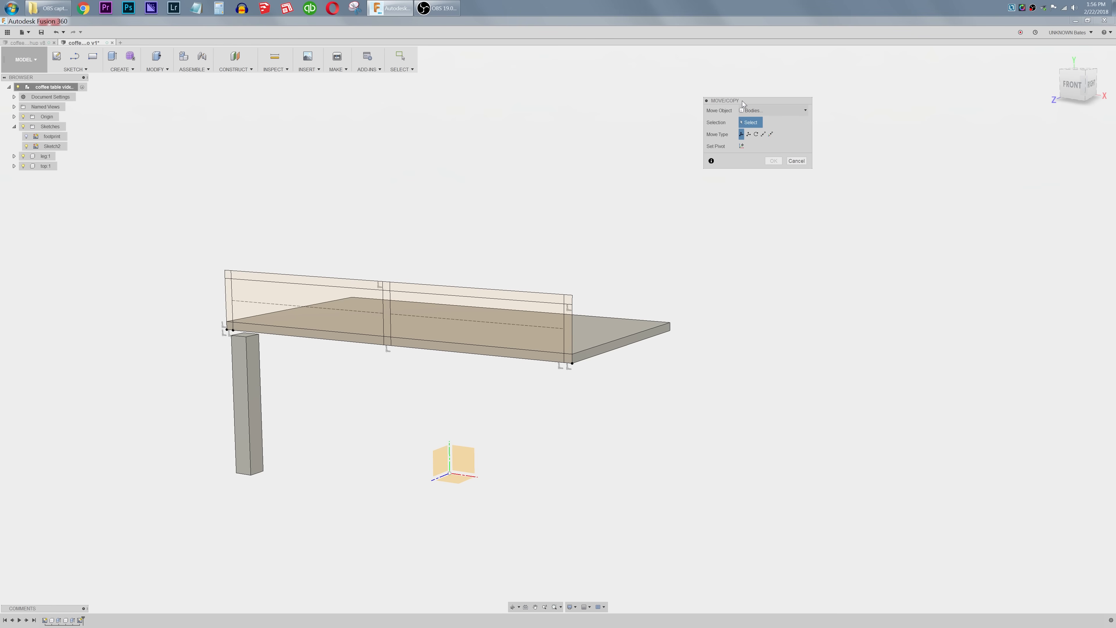
left_click(764, 111)
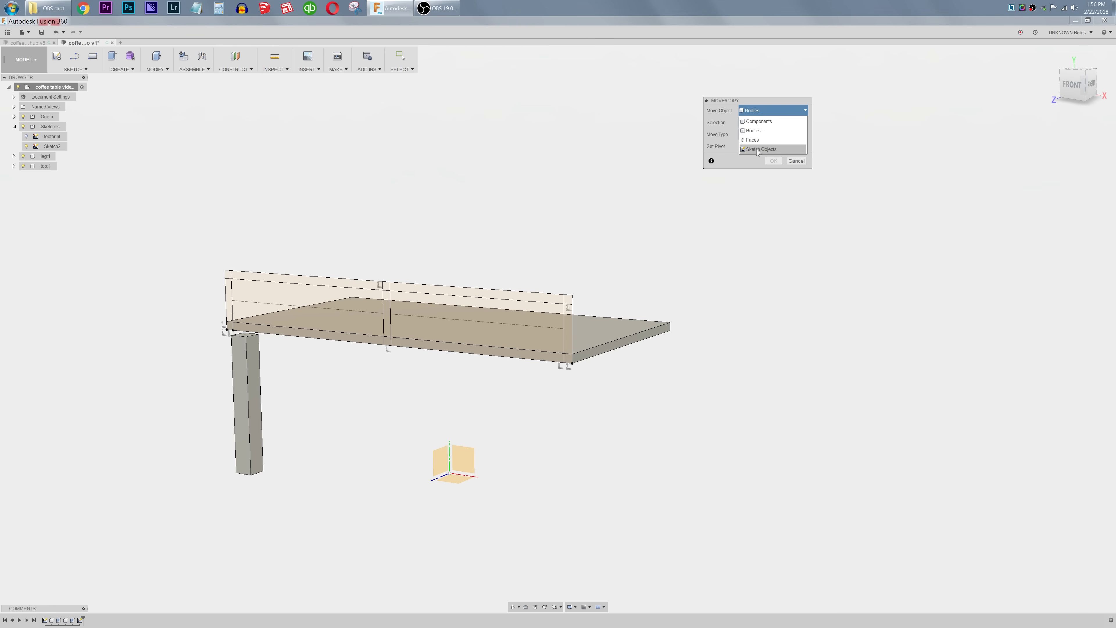
left_click(759, 121)
left_click(615, 327)
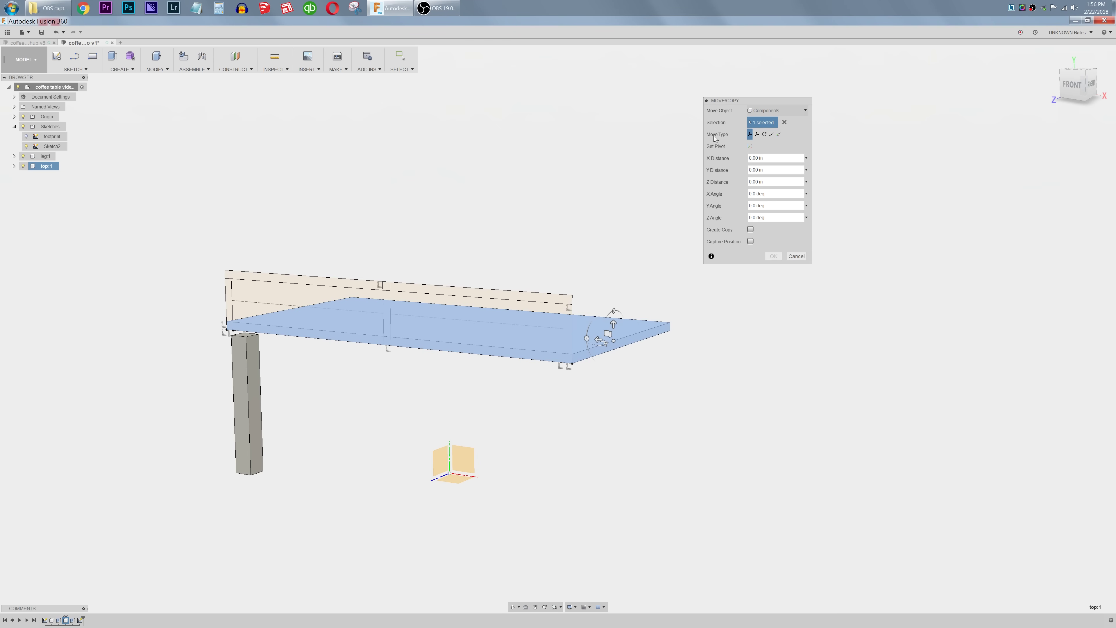
left_click(771, 134)
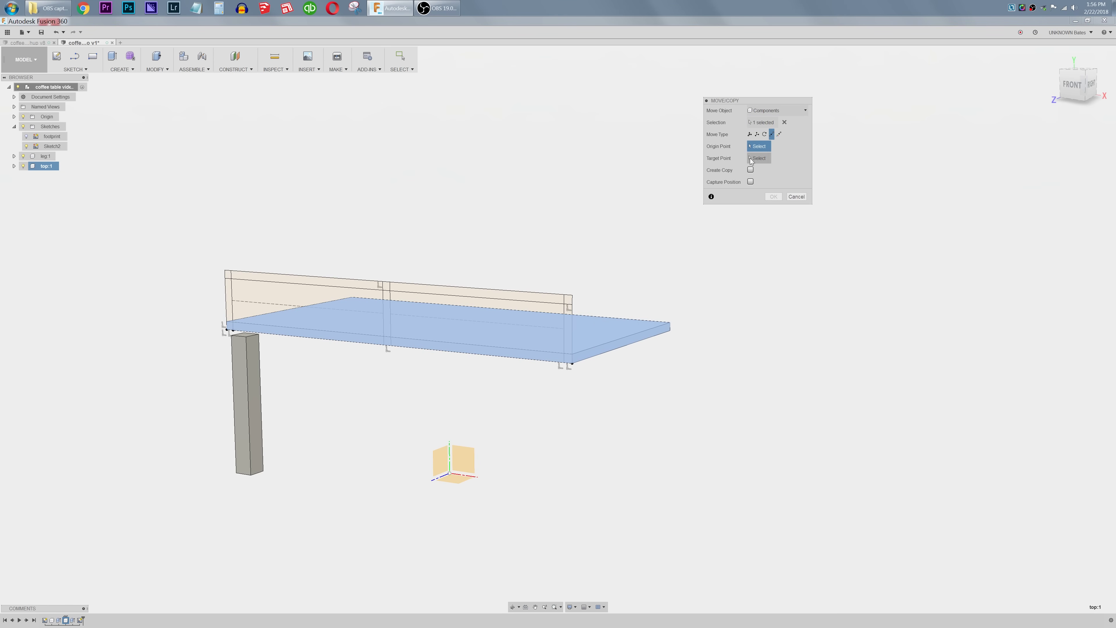
left_click(573, 355)
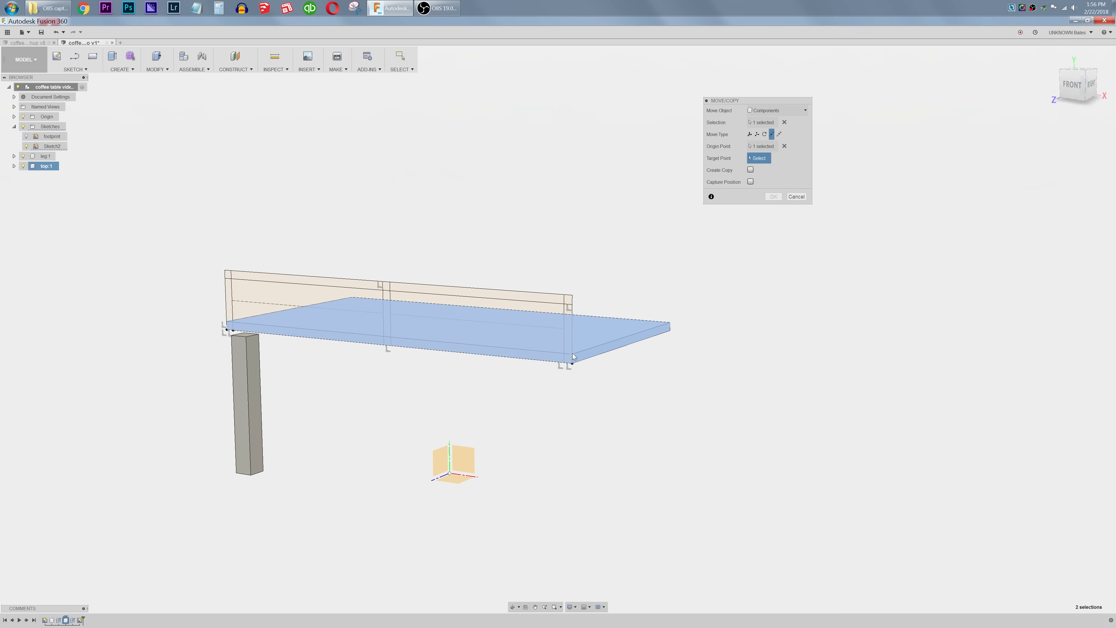
left_click(573, 298)
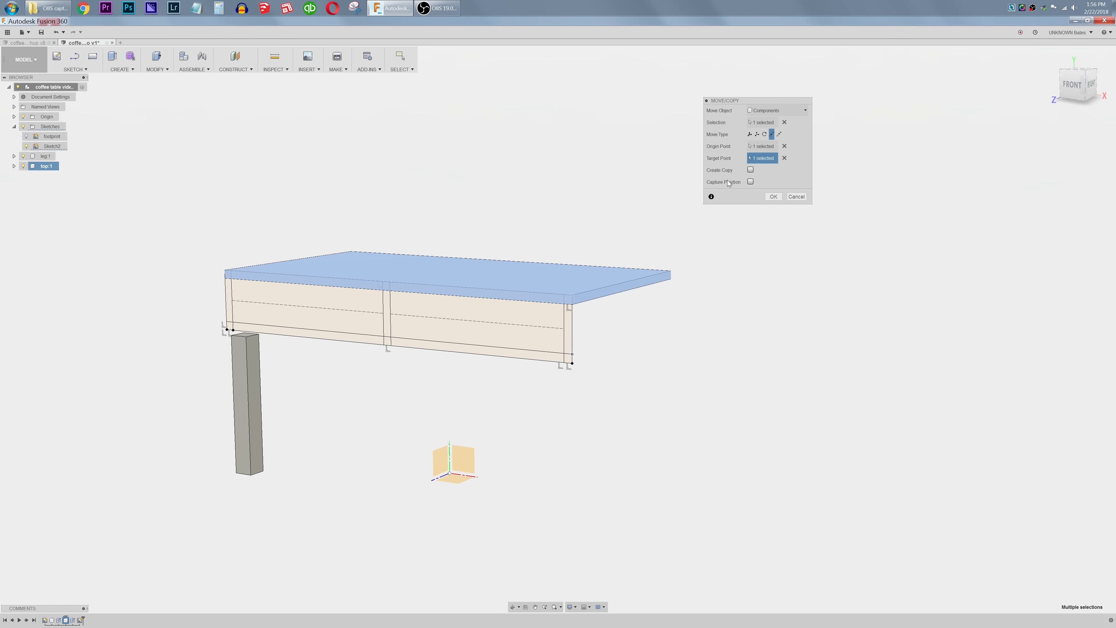
left_click(751, 170)
left_click(774, 185)
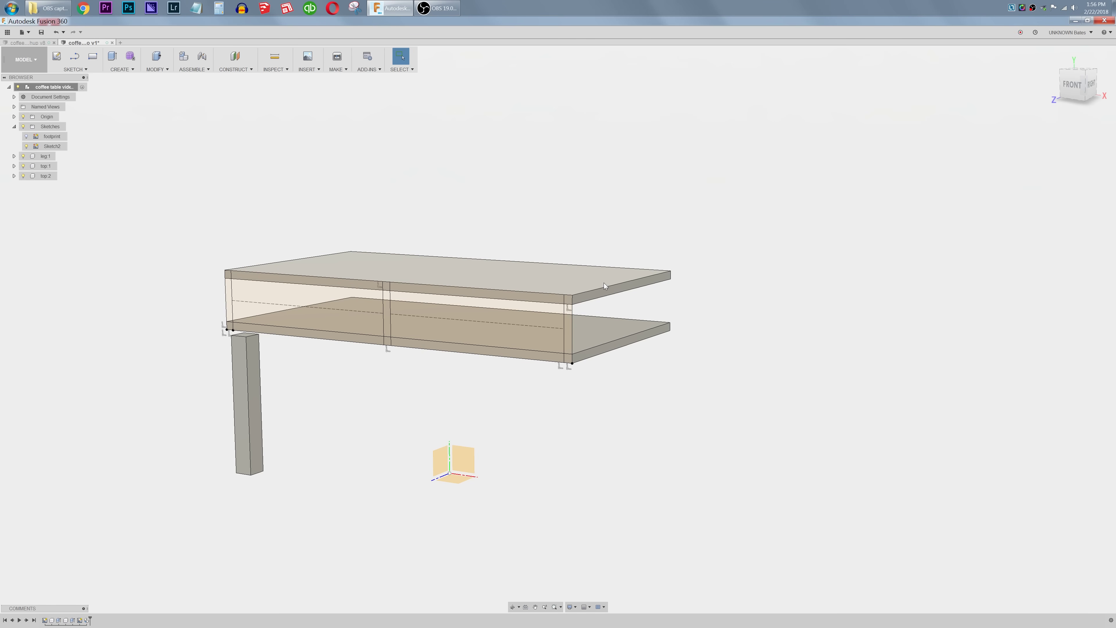
Step: Try extruding the upper face of the top component by 2 in
key("e")
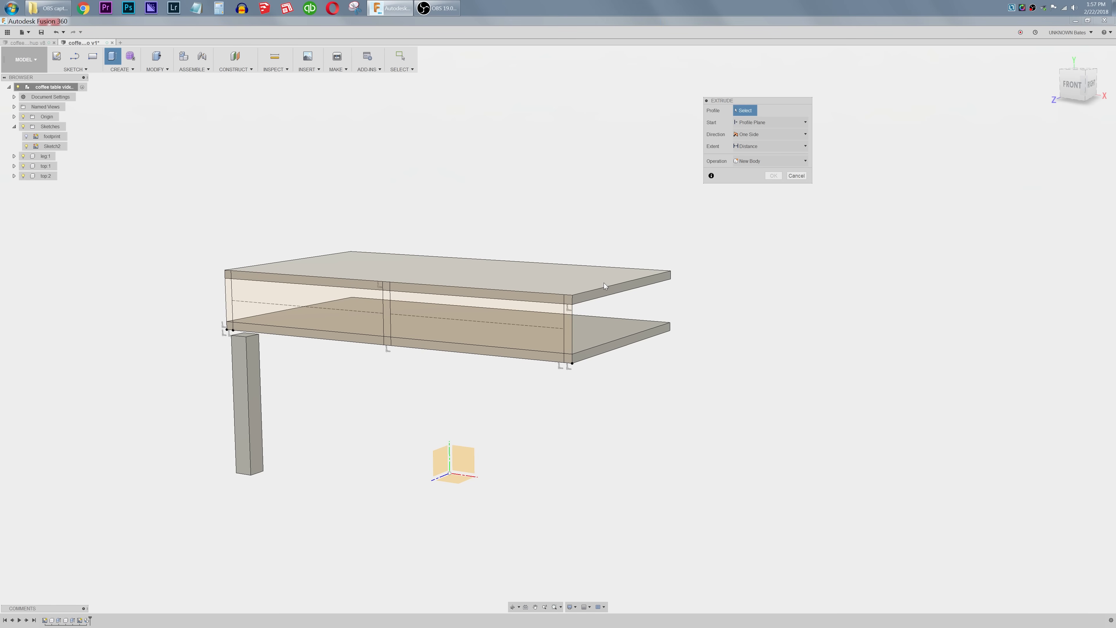
left_click(570, 281)
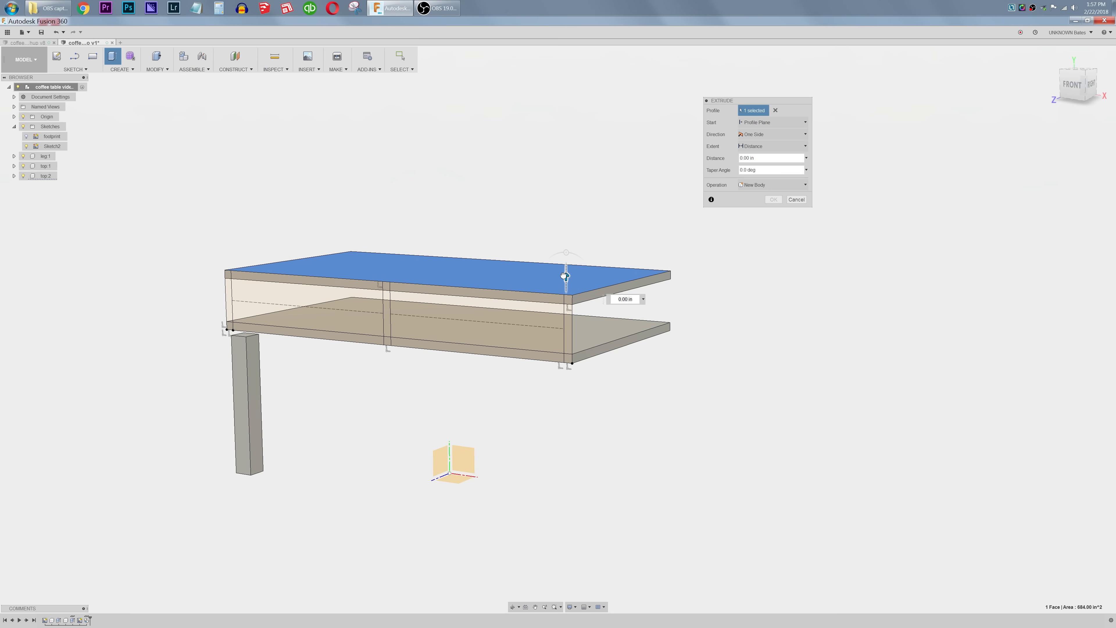
left_click_drag(565, 275, 567, 253)
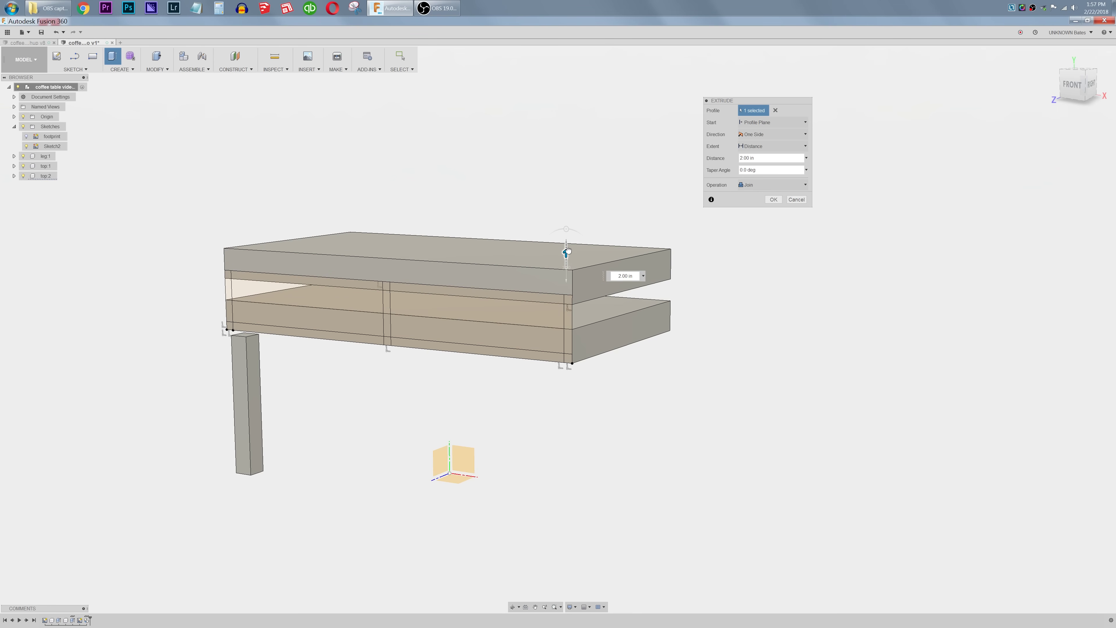
key("Return")
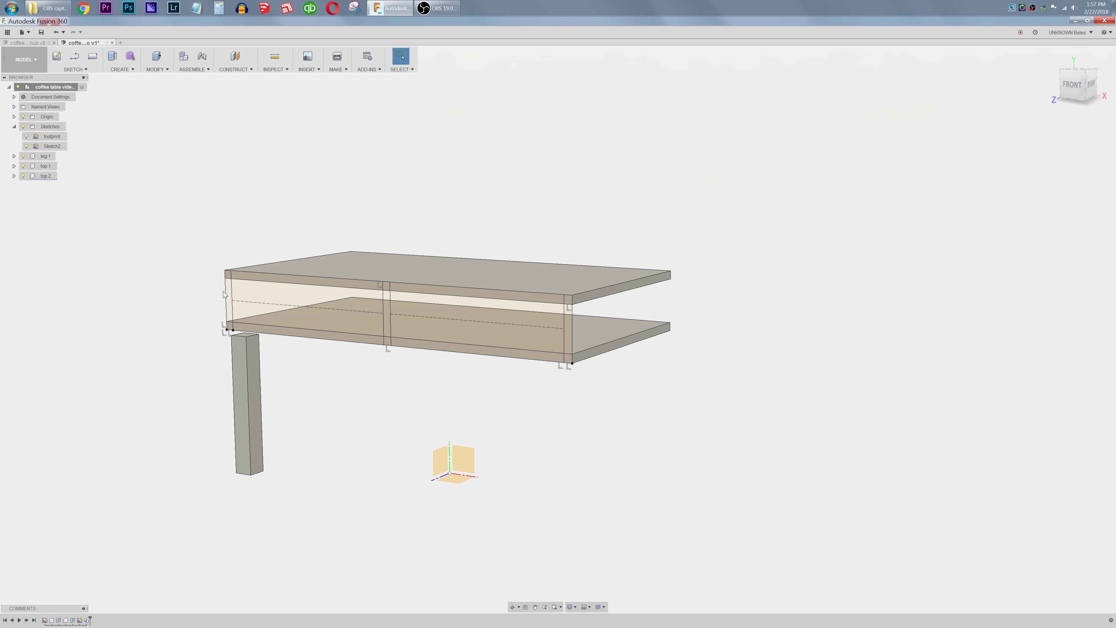
Step: Set up an extrusion of the three left upright profiles 18 in toward the back as a new component
right_click_drag(535, 228, 598, 154)
left_click(241, 343)
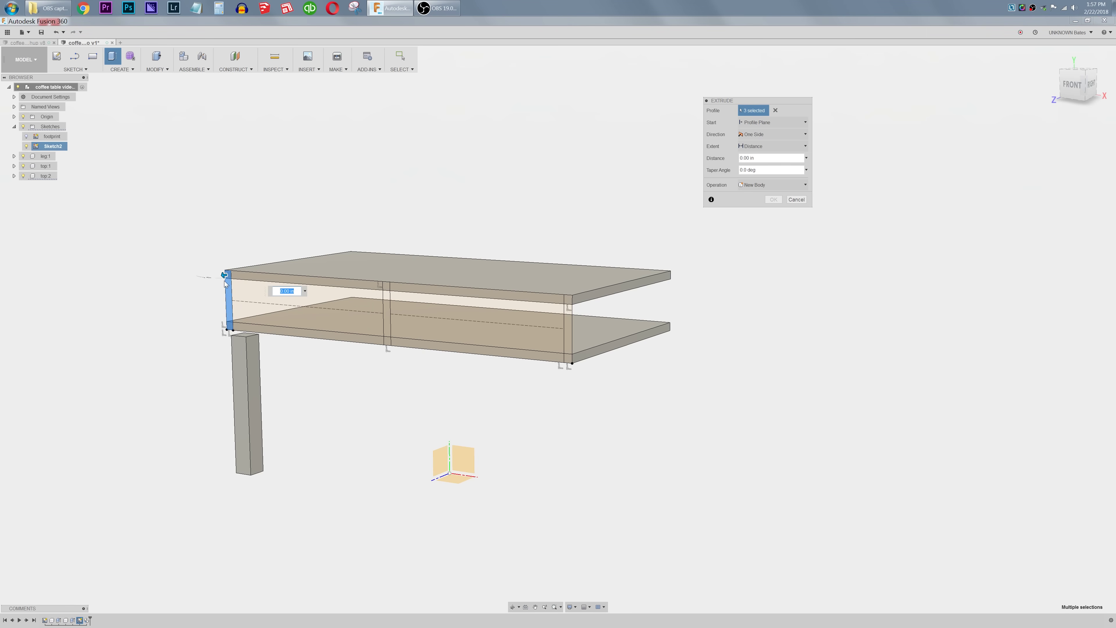
left_click_drag(224, 274, 351, 255)
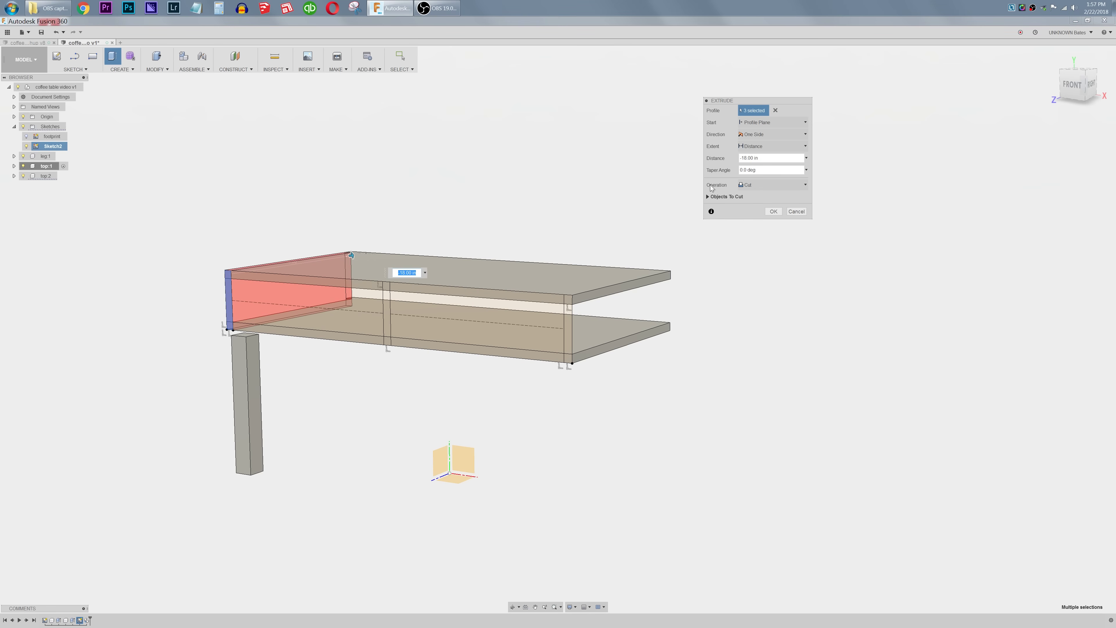
left_click(756, 184)
left_click(755, 232)
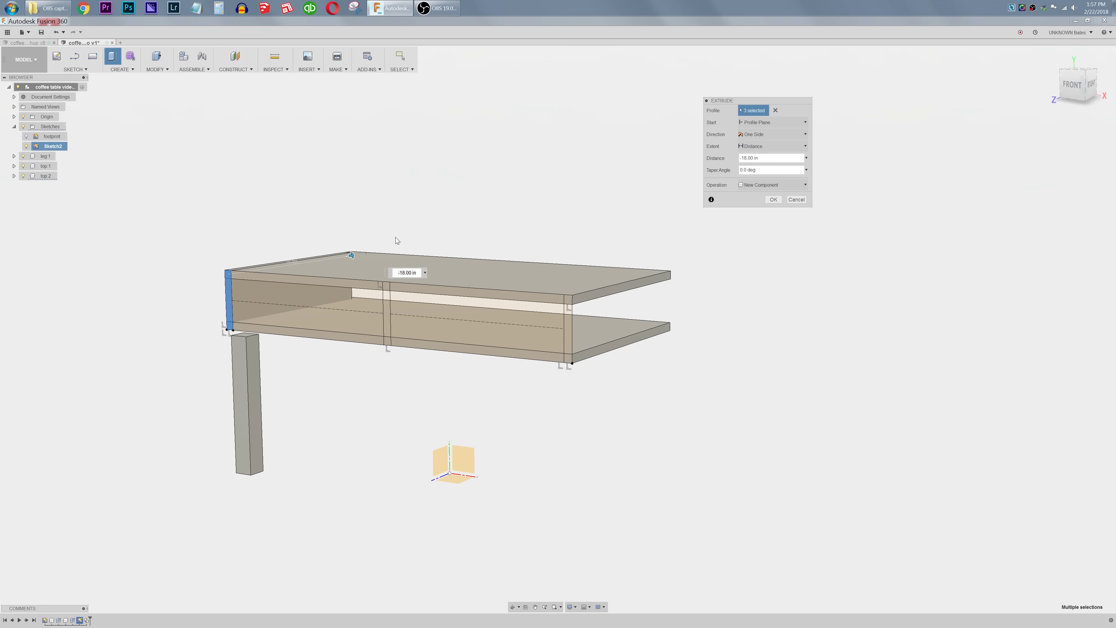
Step: Change the extrusion extent to To Object, ending at the top panel's rear-left corner, and finish the side panel
left_click_drag(352, 253, 351, 255)
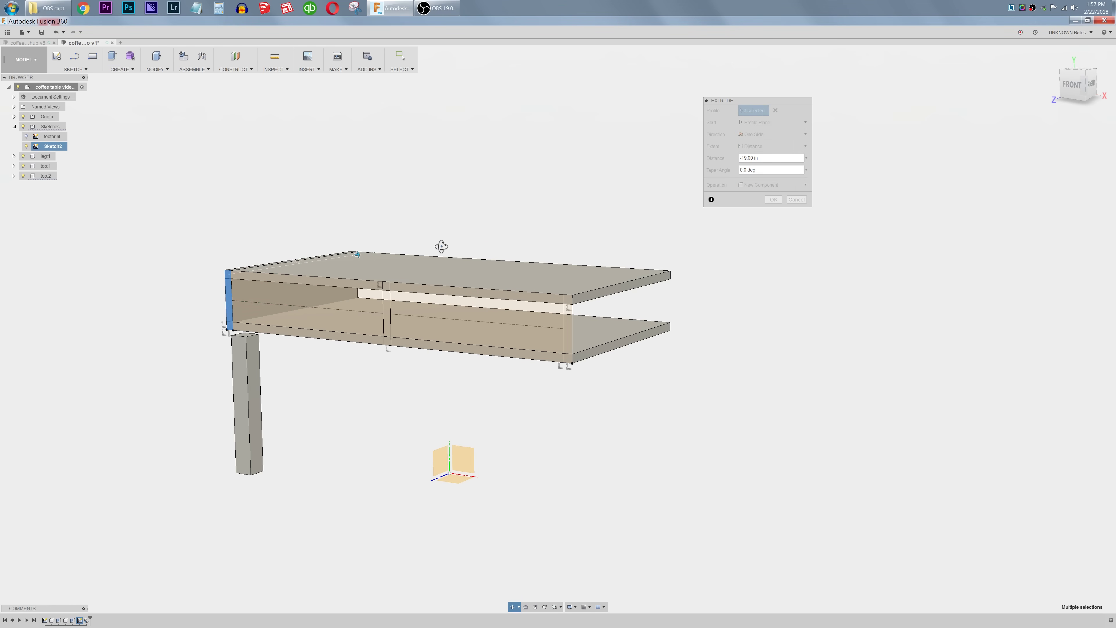
middle_click_drag(441, 244, 439, 246, "shift")
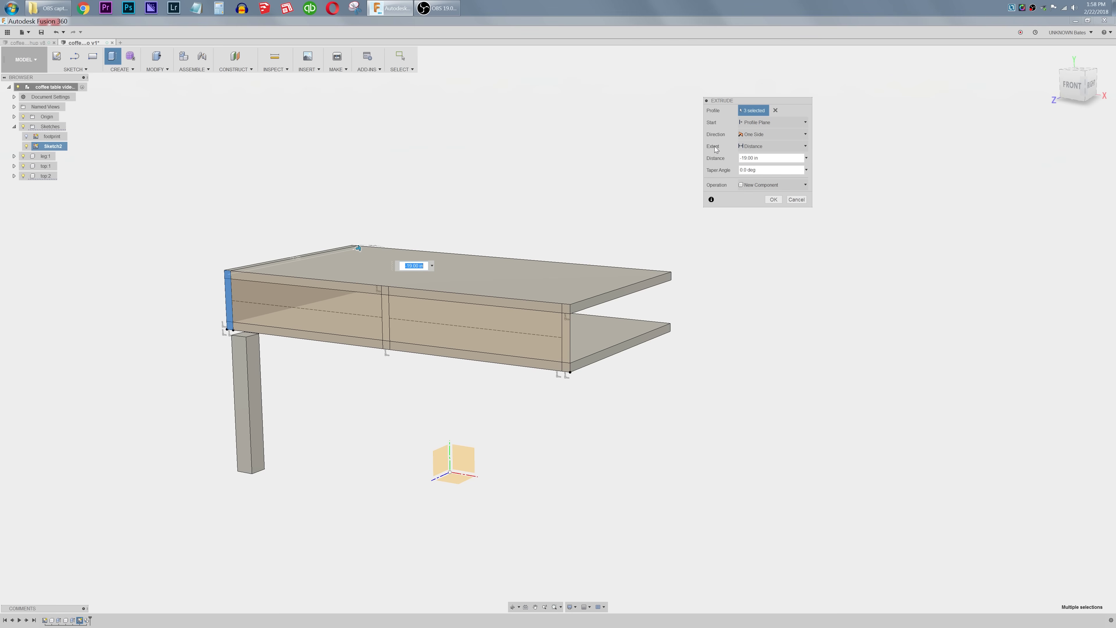
left_click(762, 149)
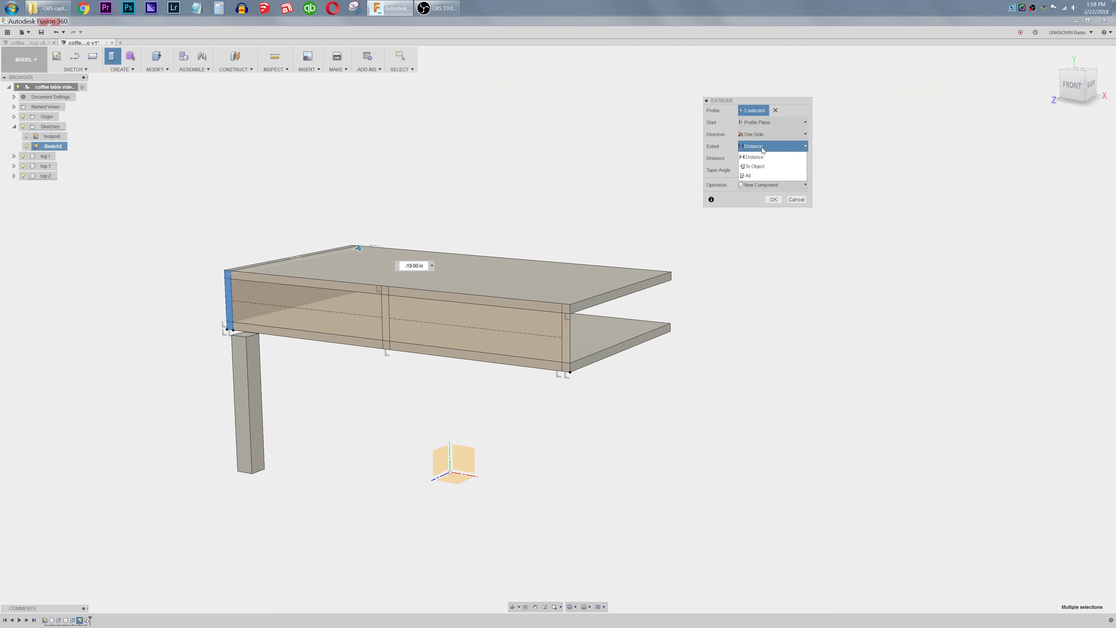
left_click(762, 166)
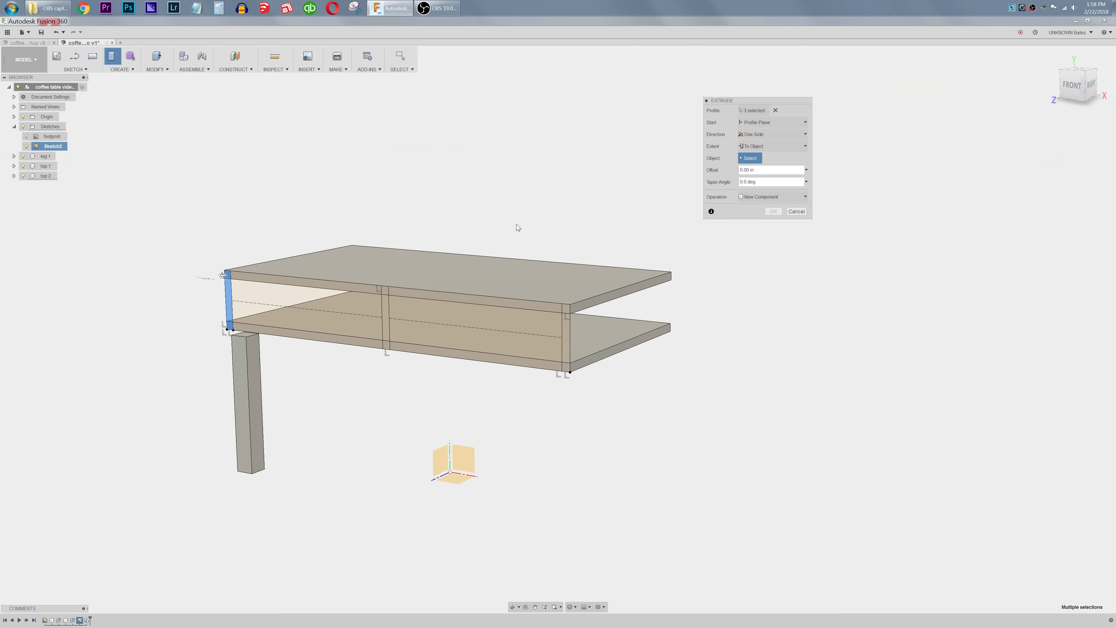
left_click(353, 248)
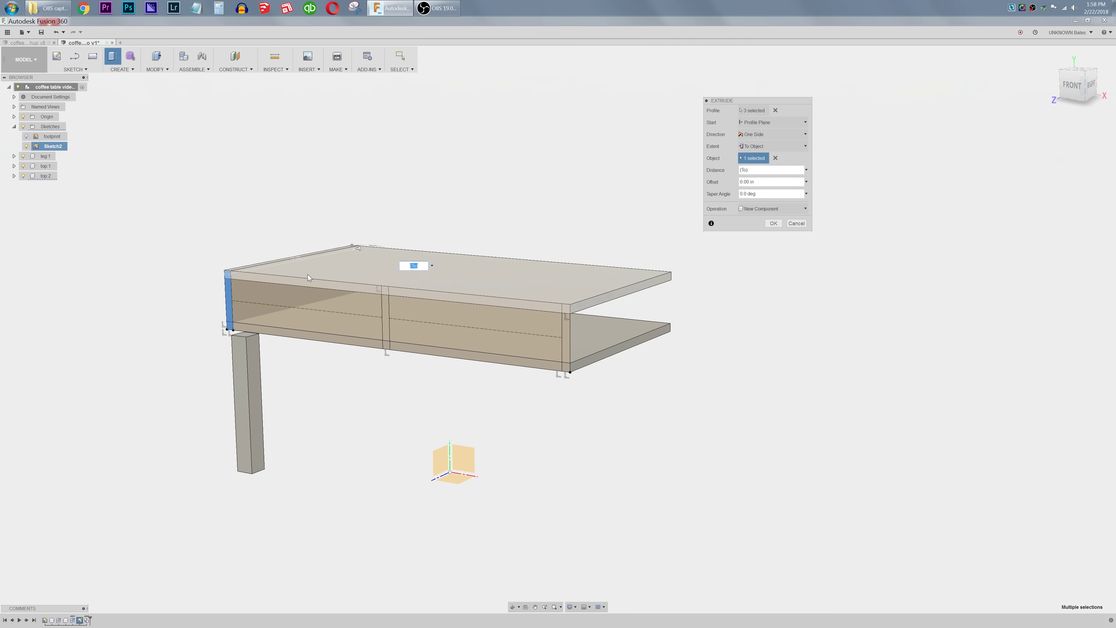
left_click(773, 225)
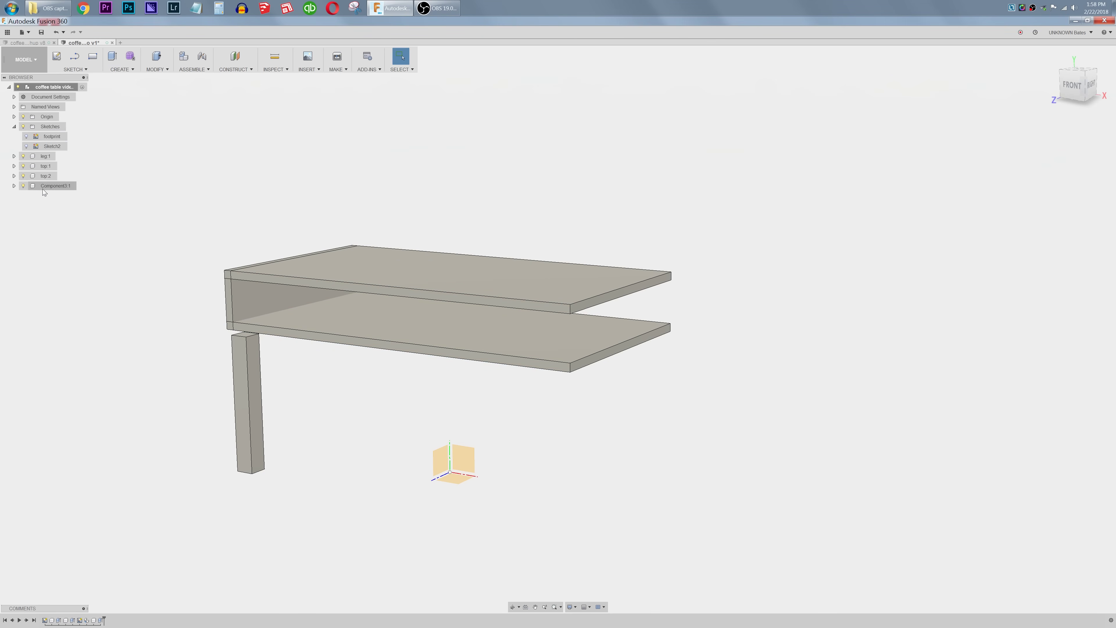
Step: Rename the new side panel component as side
double_click(57, 186)
type("side")
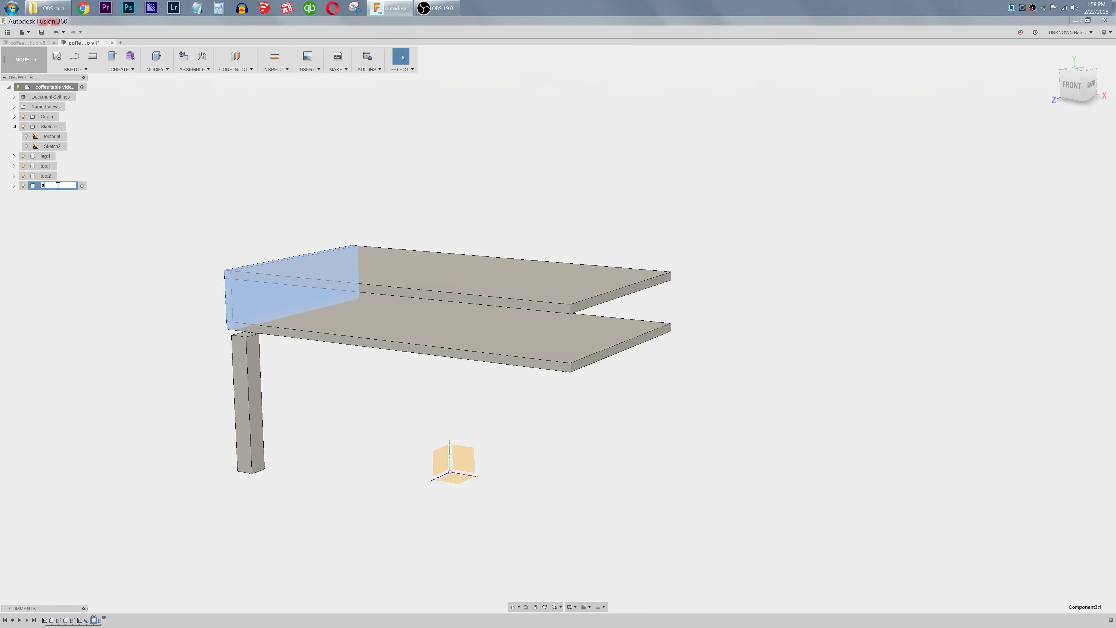
key("Return")
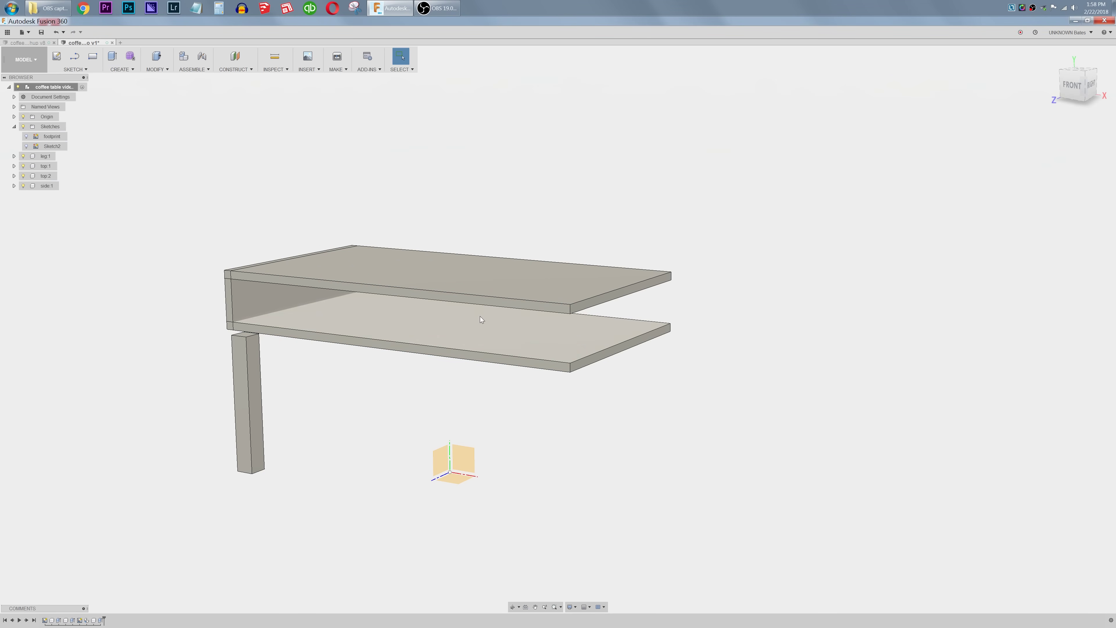
Step: Show the shelf section sketch, Sketch2, again and rename it as box
left_click(27, 147)
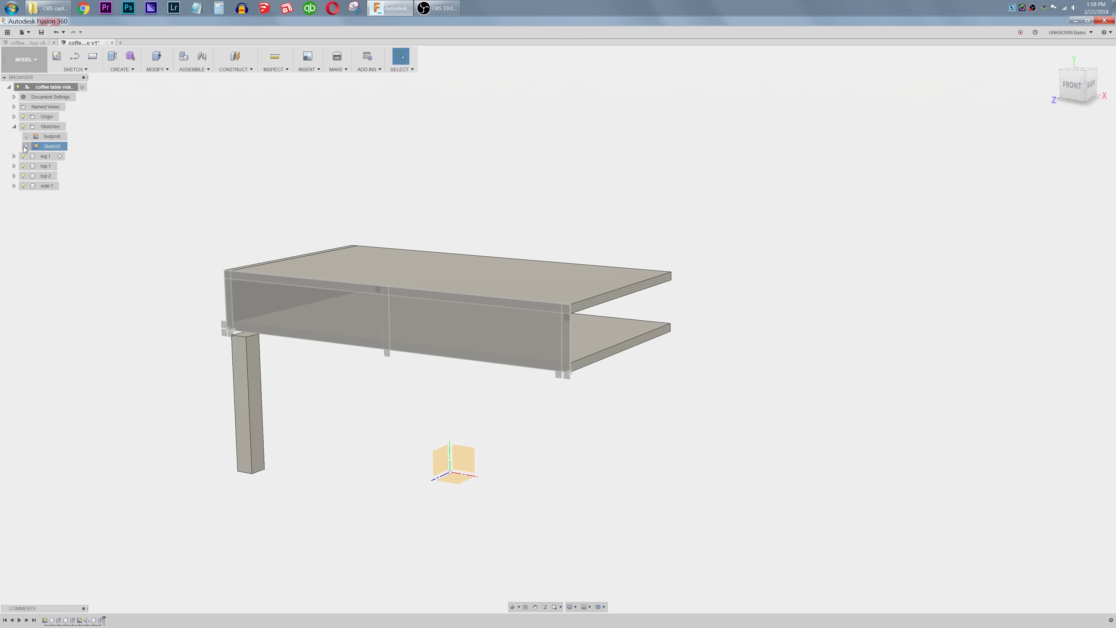
left_click(49, 147)
left_click(52, 147)
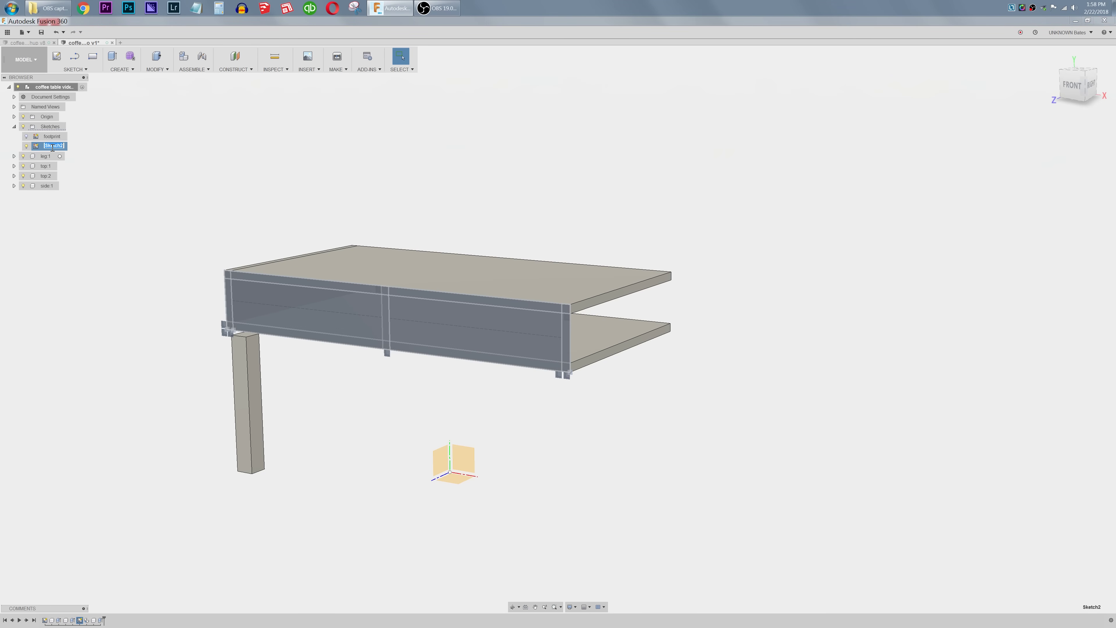
type("box")
key("Return")
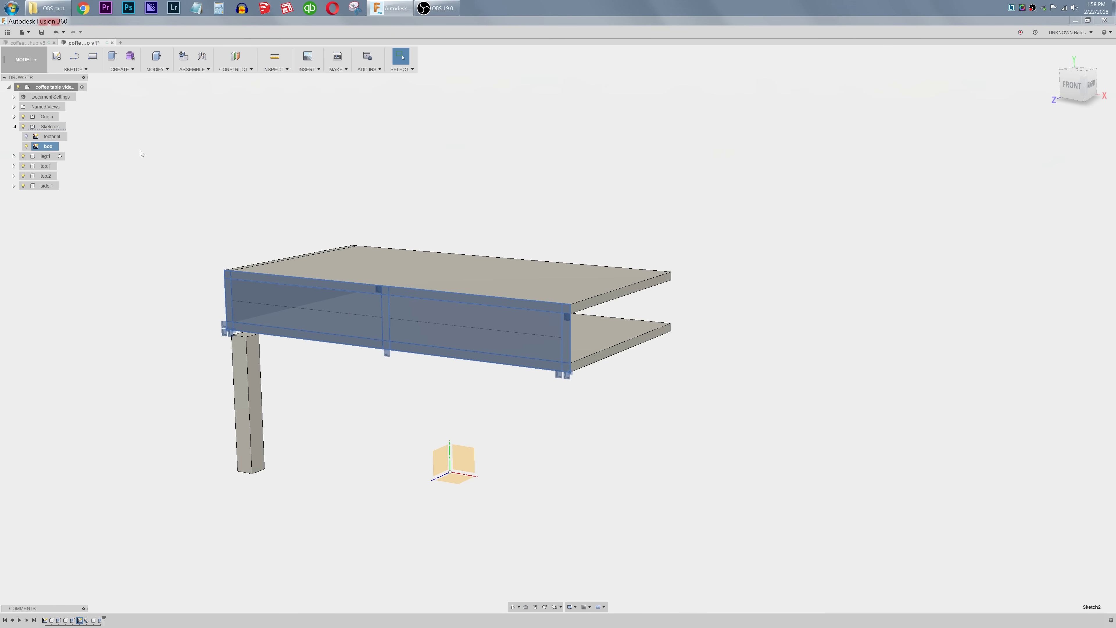
left_click(182, 161)
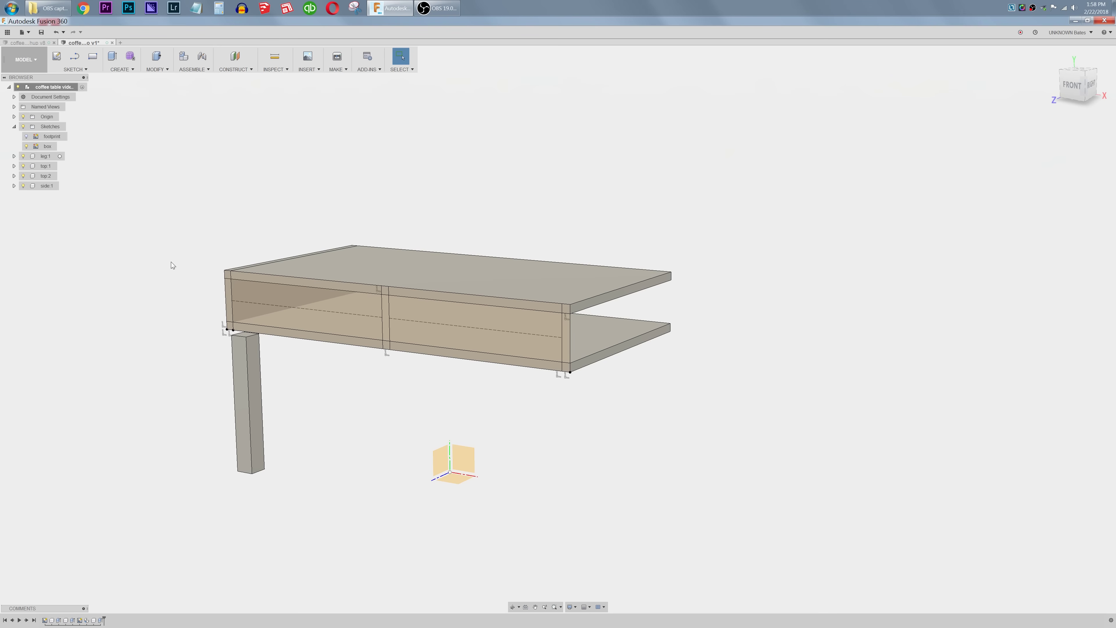
Step: Copy the side component point to point, from its upper front outline corner to the sketch outline's upper-right corner
left_click(48, 186)
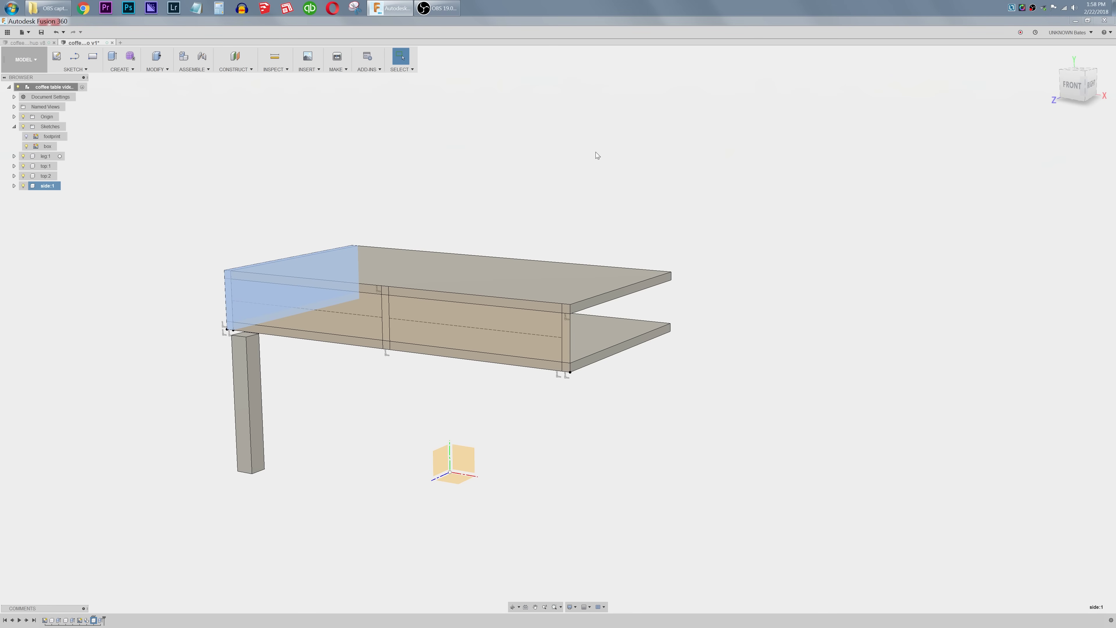
right_click_drag(543, 189, 543, 187)
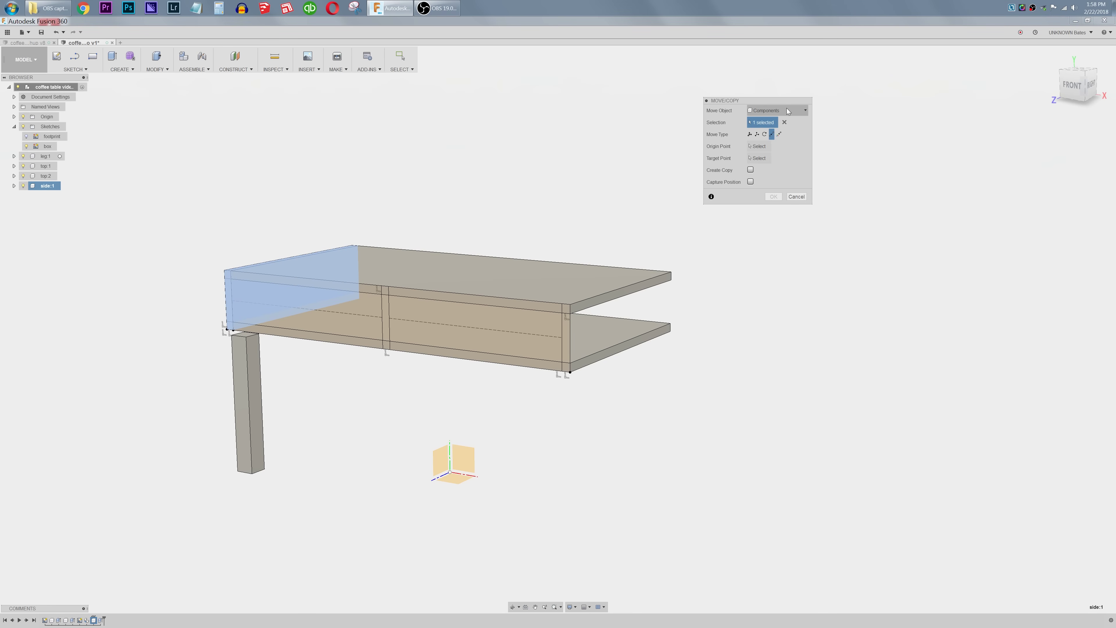
left_click(772, 134)
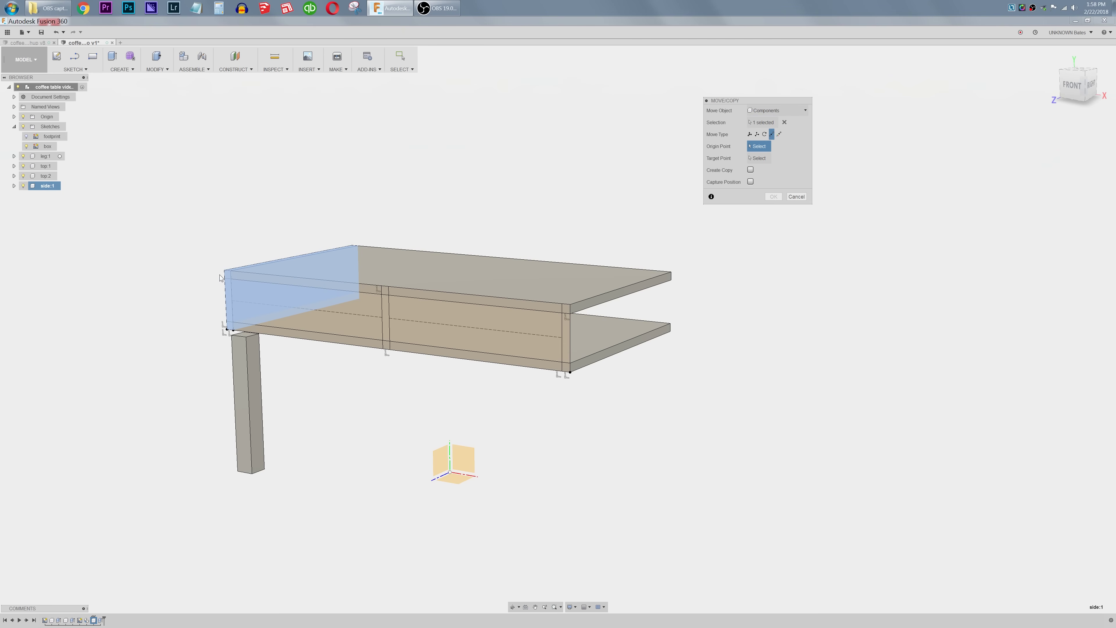
left_click(230, 271)
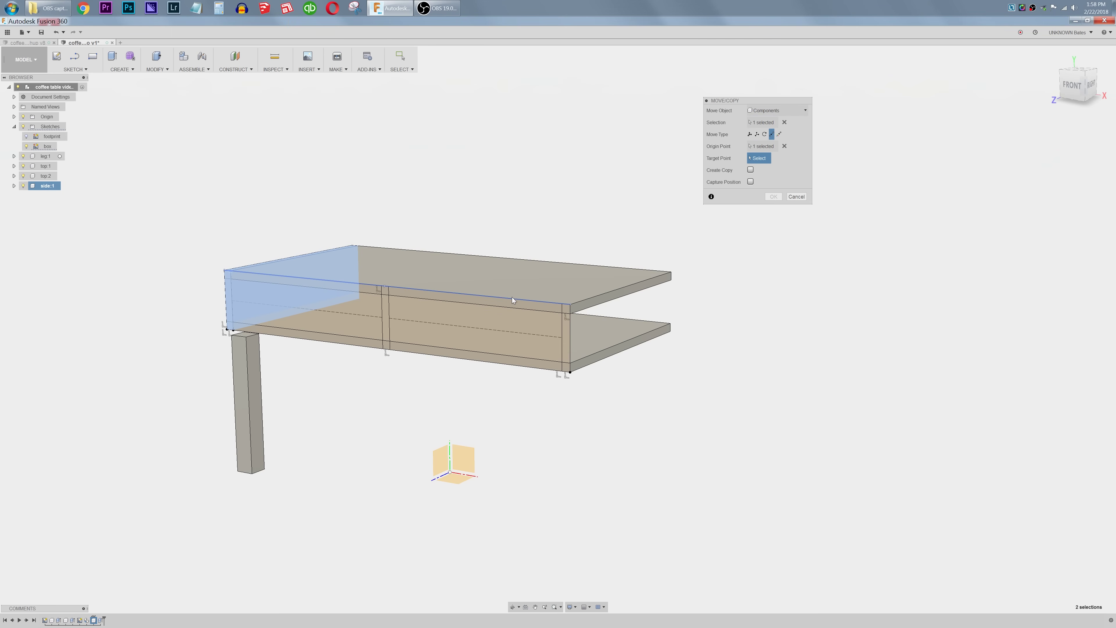
left_click(570, 305)
left_click(751, 170)
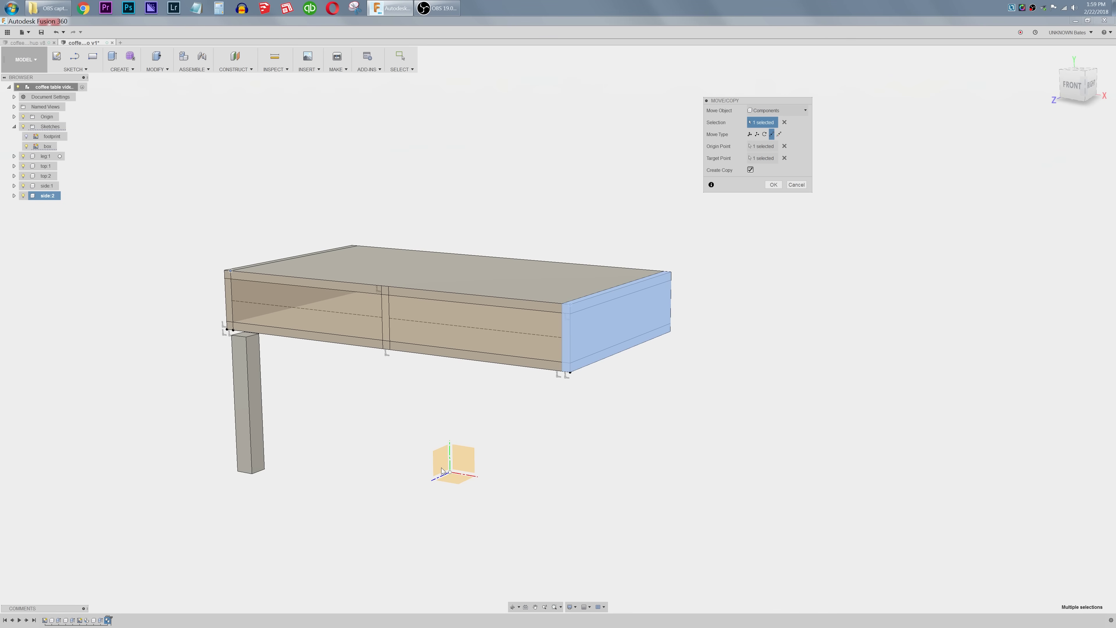
Step: Try rotating the copied side panel about the vertical Y axis, cancel the rotation, and delete the copy
left_click(765, 134)
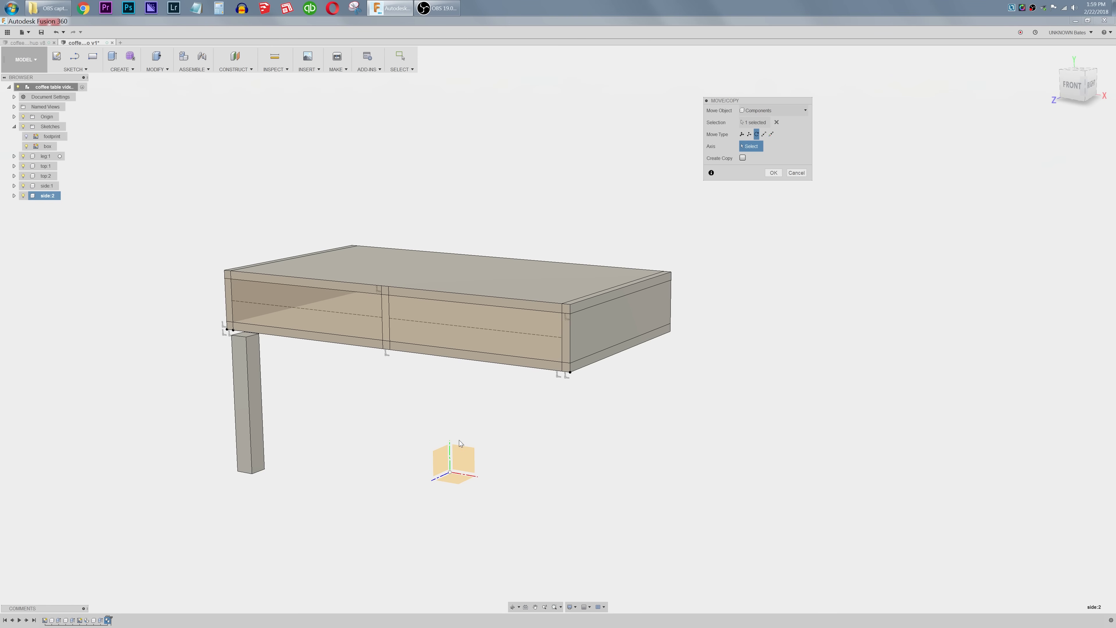
left_click(450, 454)
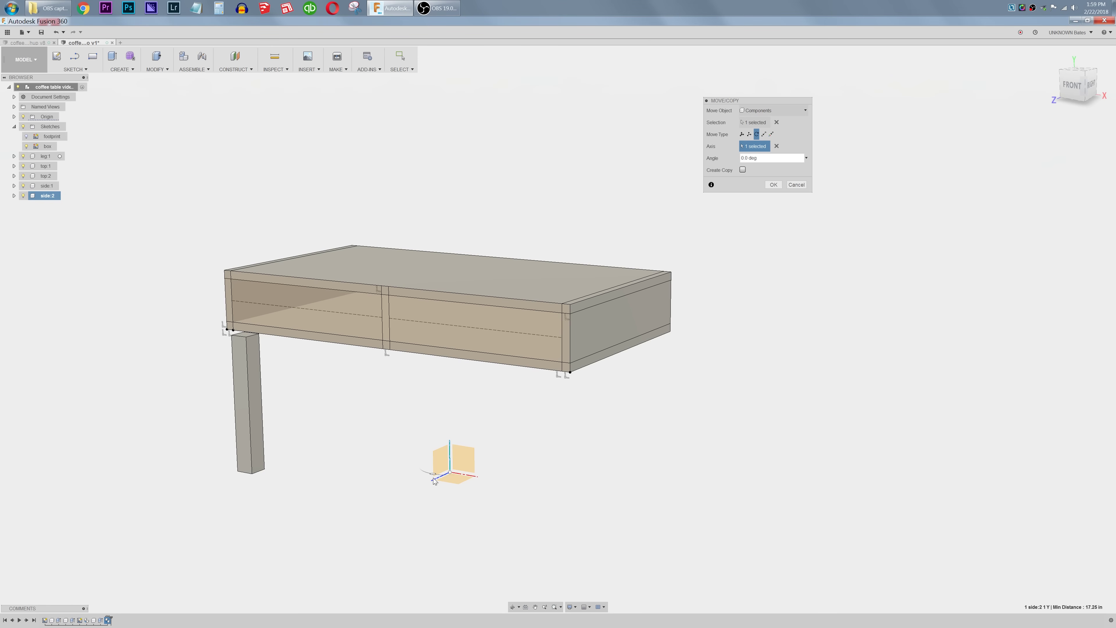
mouse_move(433, 473)
left_mouse_down()
mouse_move(396, 470)
mouse_move(448, 469)
left_mouse_up()
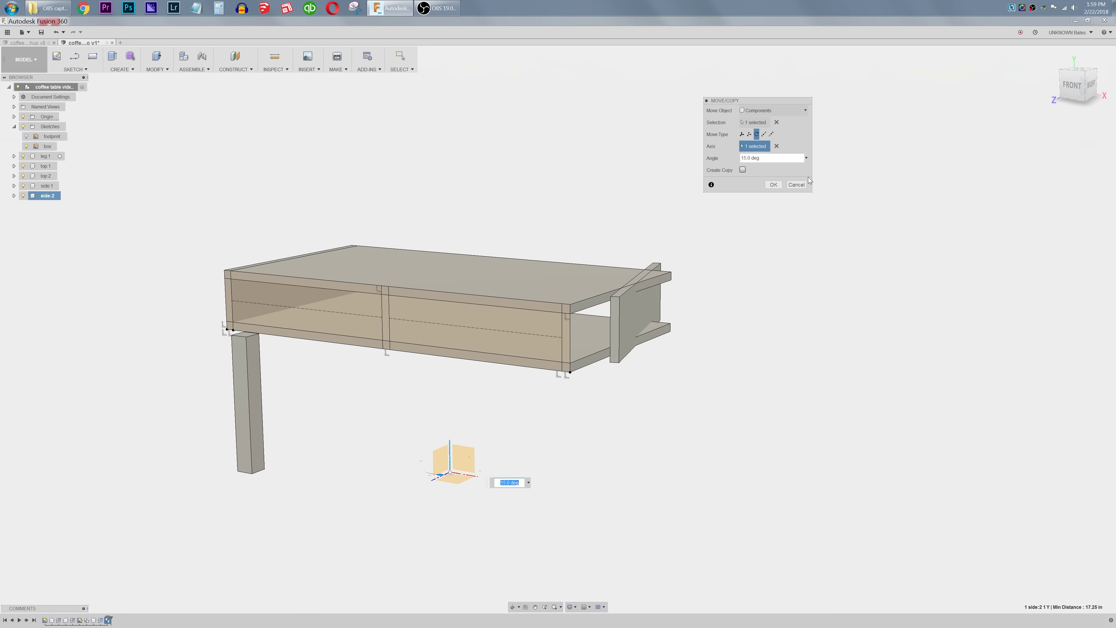
left_click(797, 185)
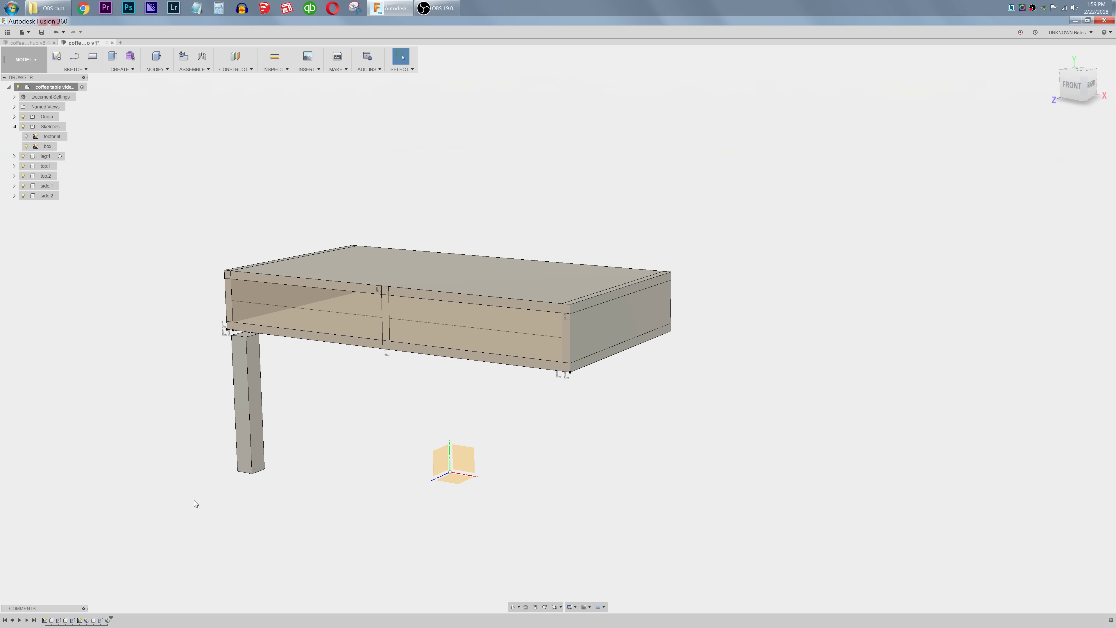
left_click(108, 620)
key("Delete")
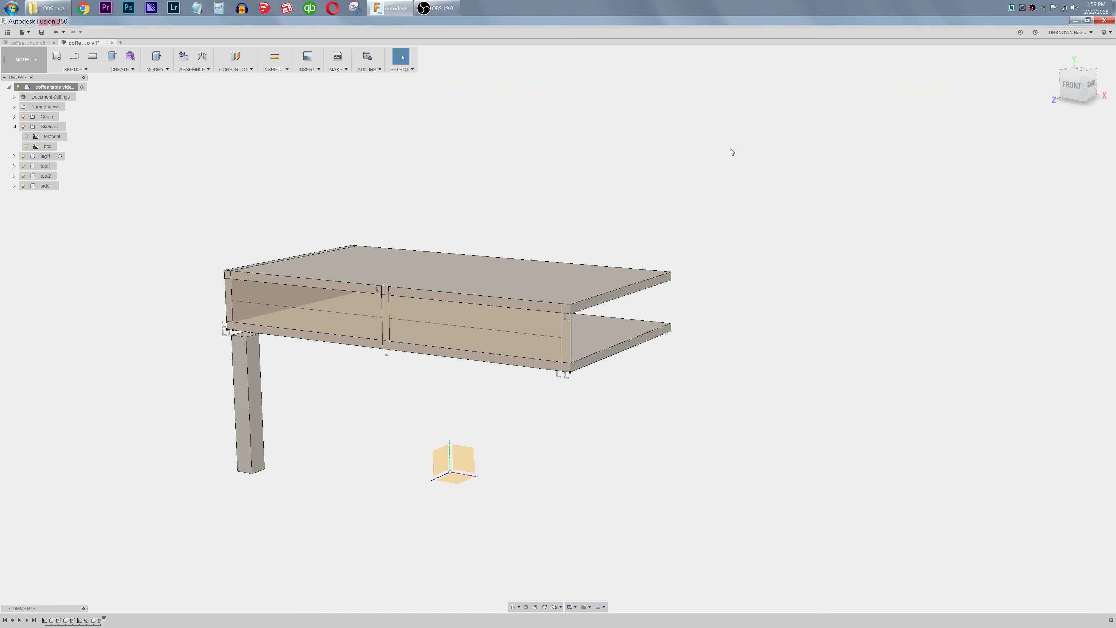
Step: Copy the side component by rotating it 180 degrees about the vertical Y axis to form the opposite side panel
right_click_drag(675, 192, 676, 193)
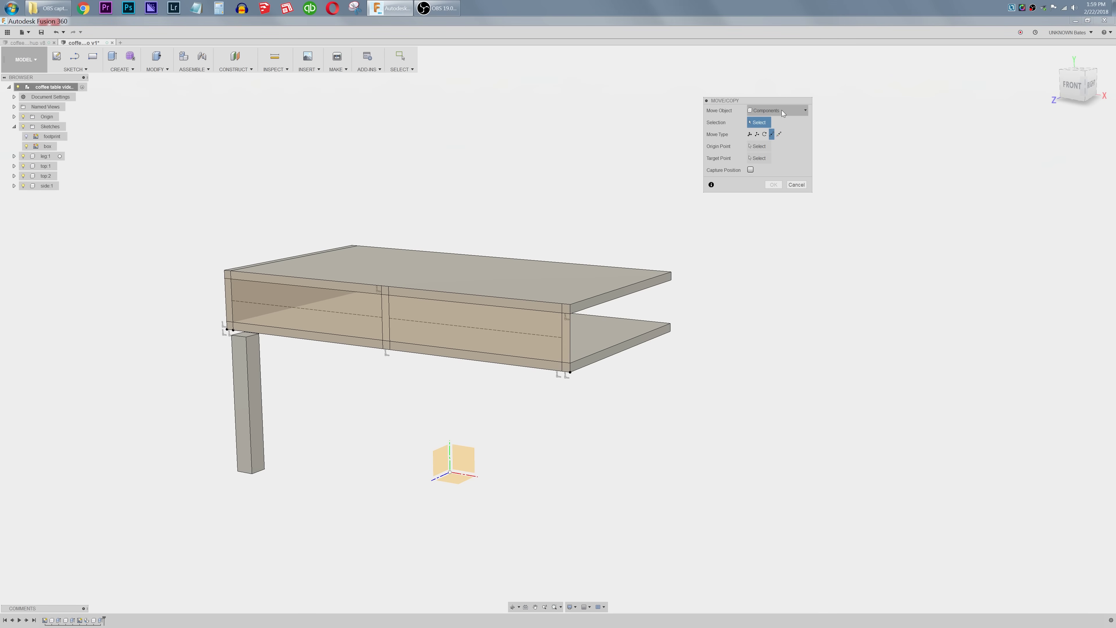
left_click(47, 185)
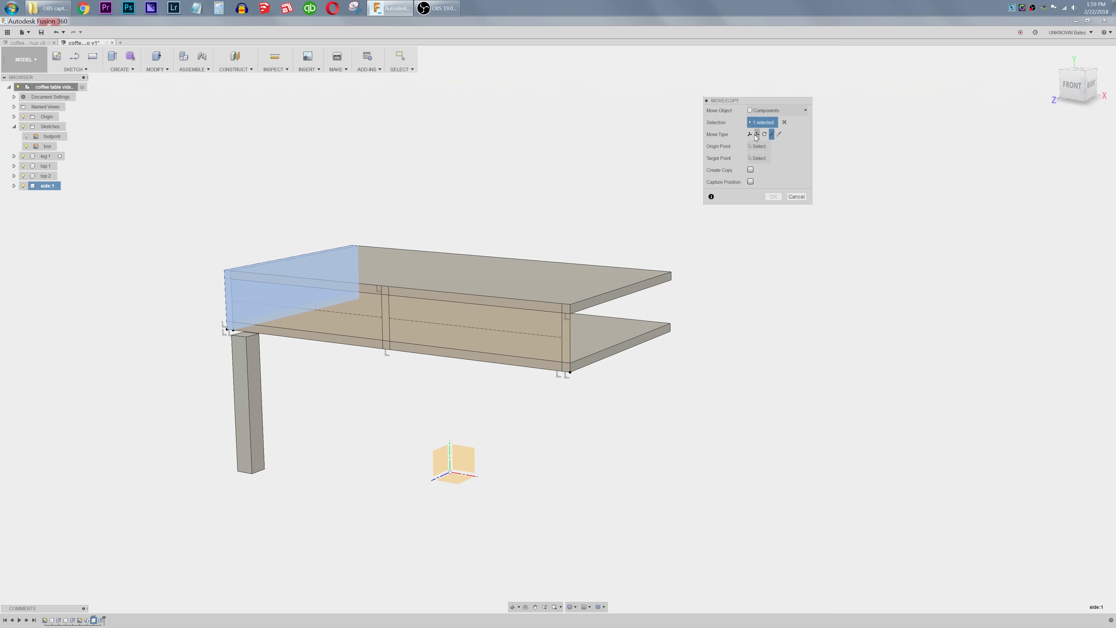
left_click(765, 133)
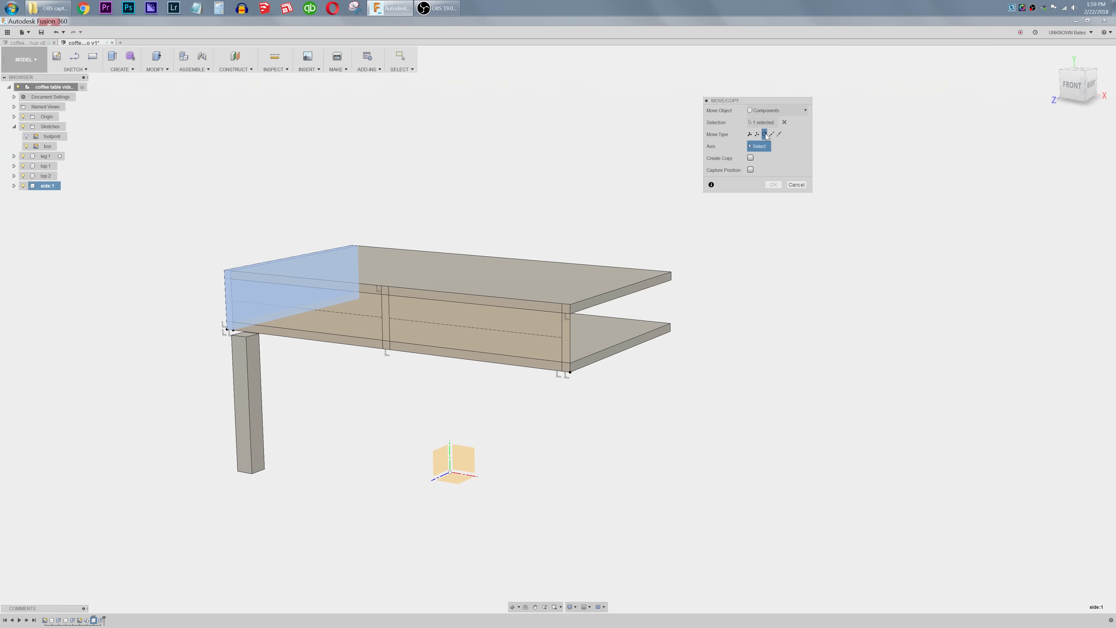
left_click(450, 450)
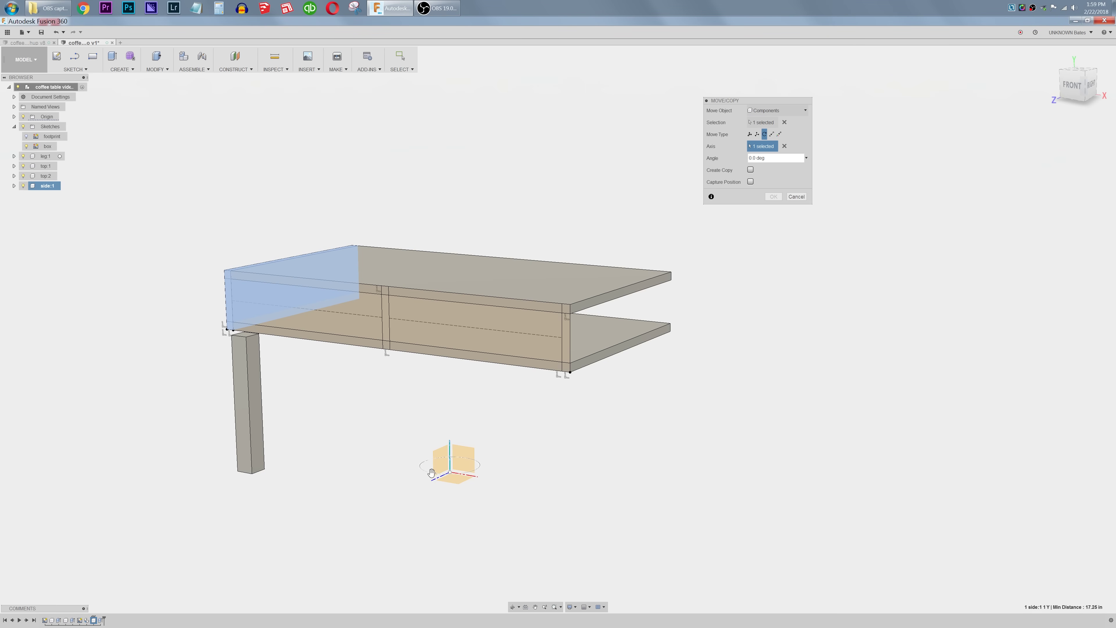
left_click_drag(429, 471, 478, 458)
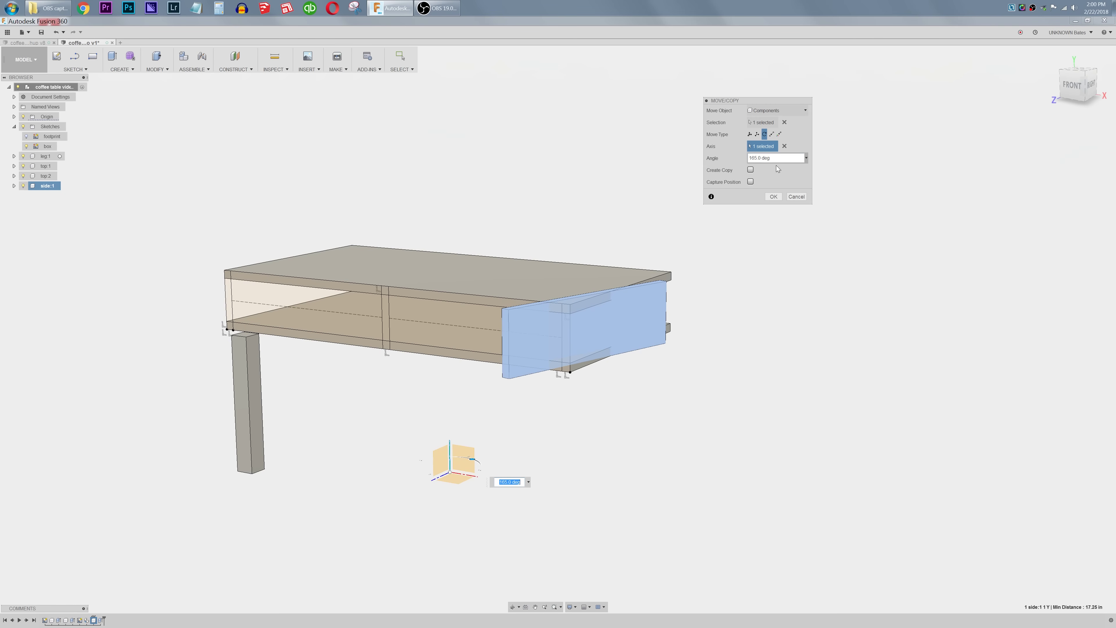
triple_click(771, 158)
type("180")
key("Return")
left_click(750, 170)
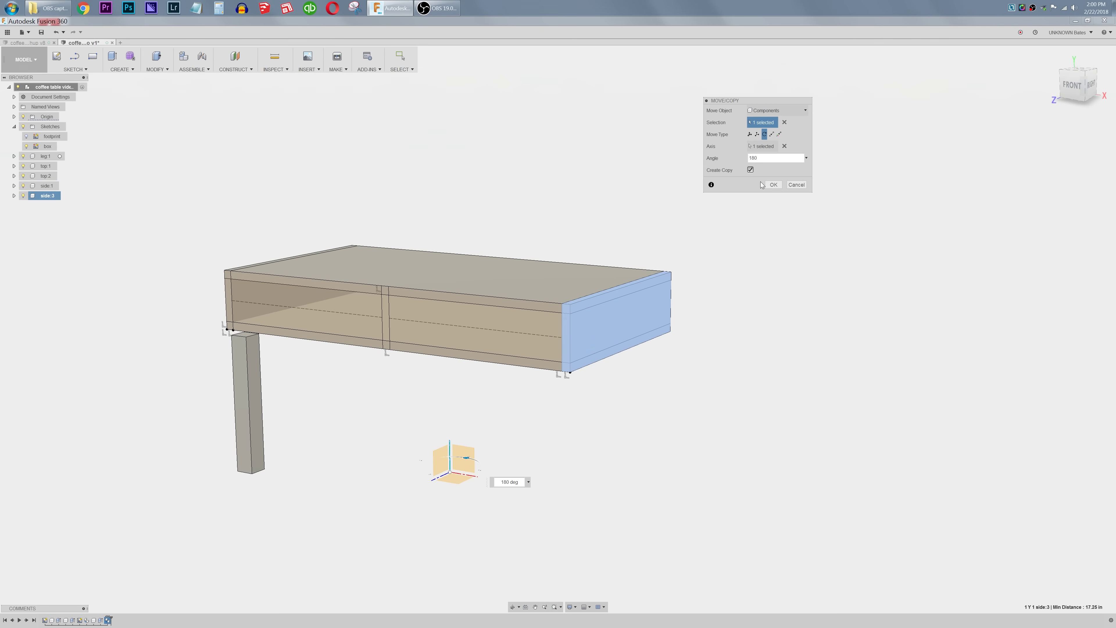
left_click(772, 184)
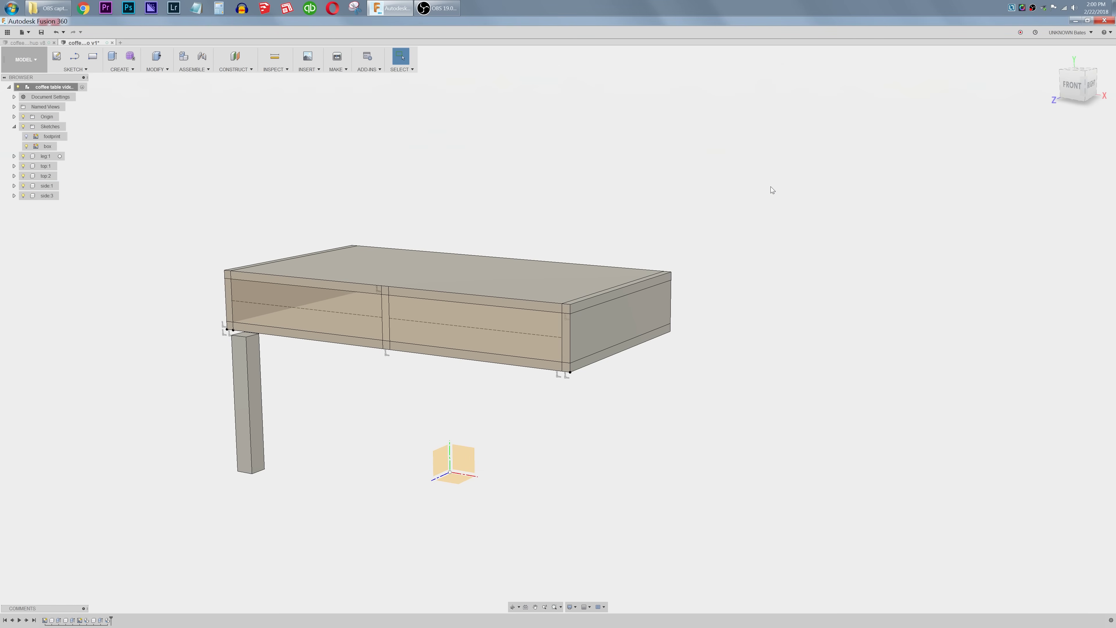
Step: Try extruding the outer face of the copied side panel 11 in outward, with both side components linked
left_click(50, 195)
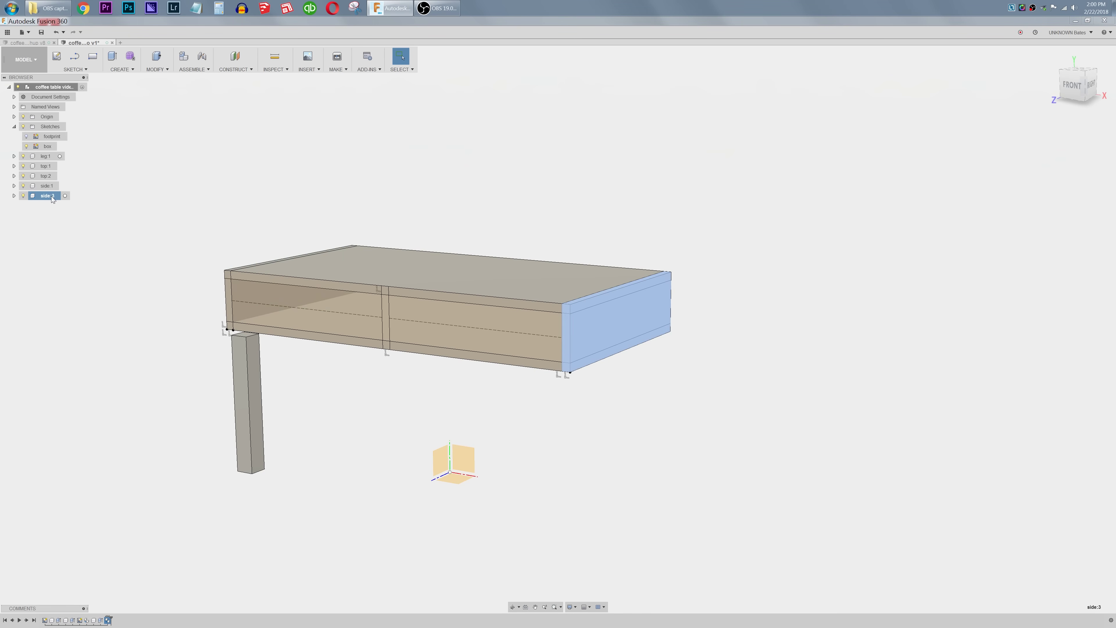
left_click(47, 185)
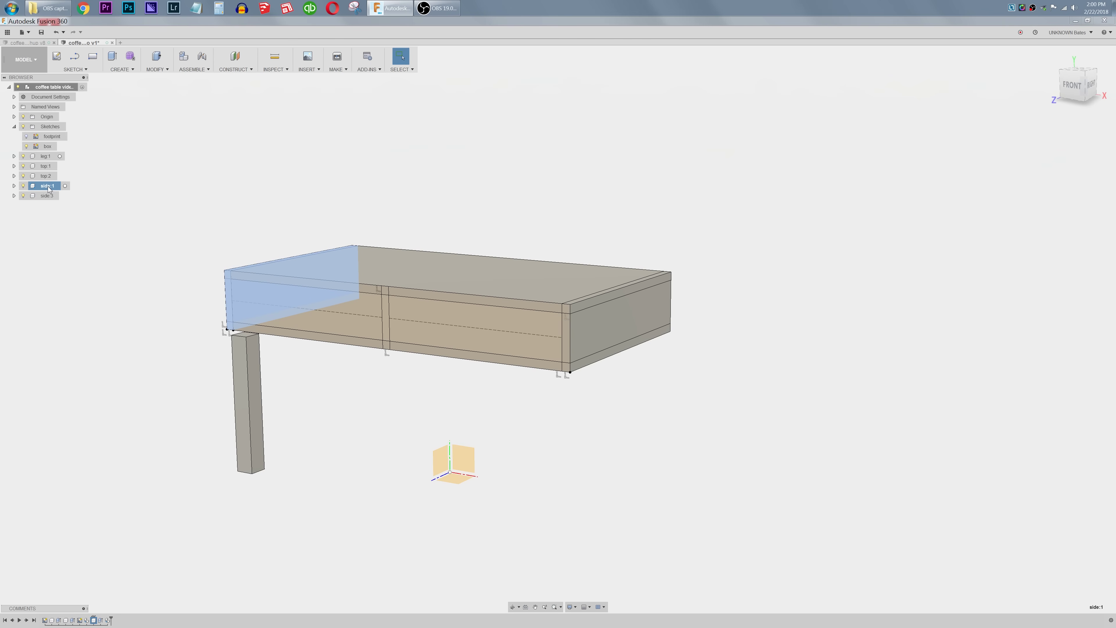
left_click(48, 196)
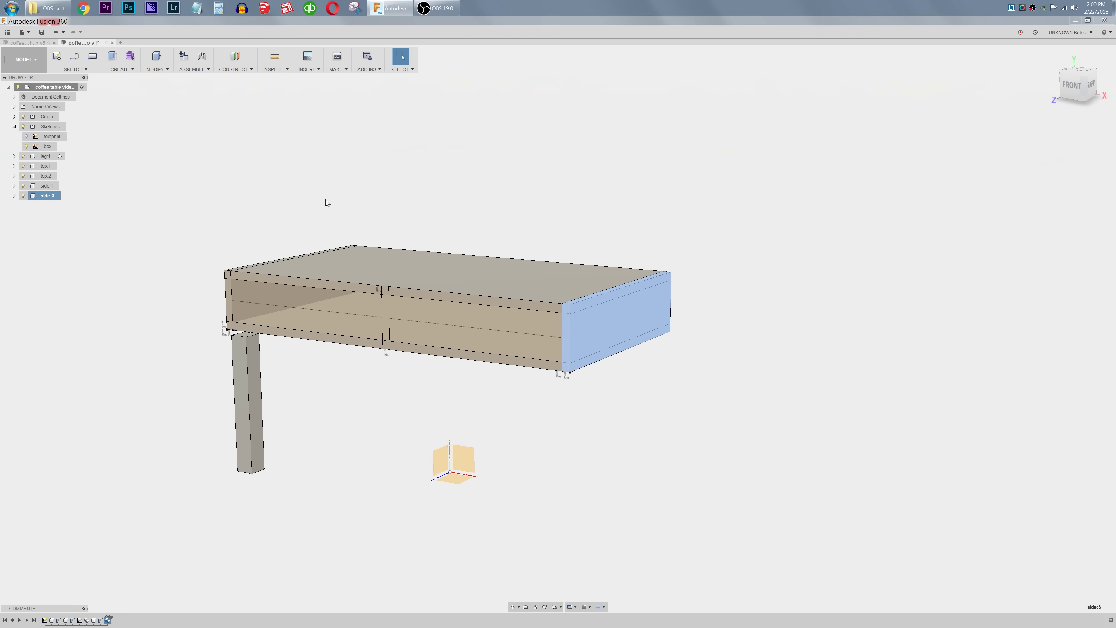
key("e")
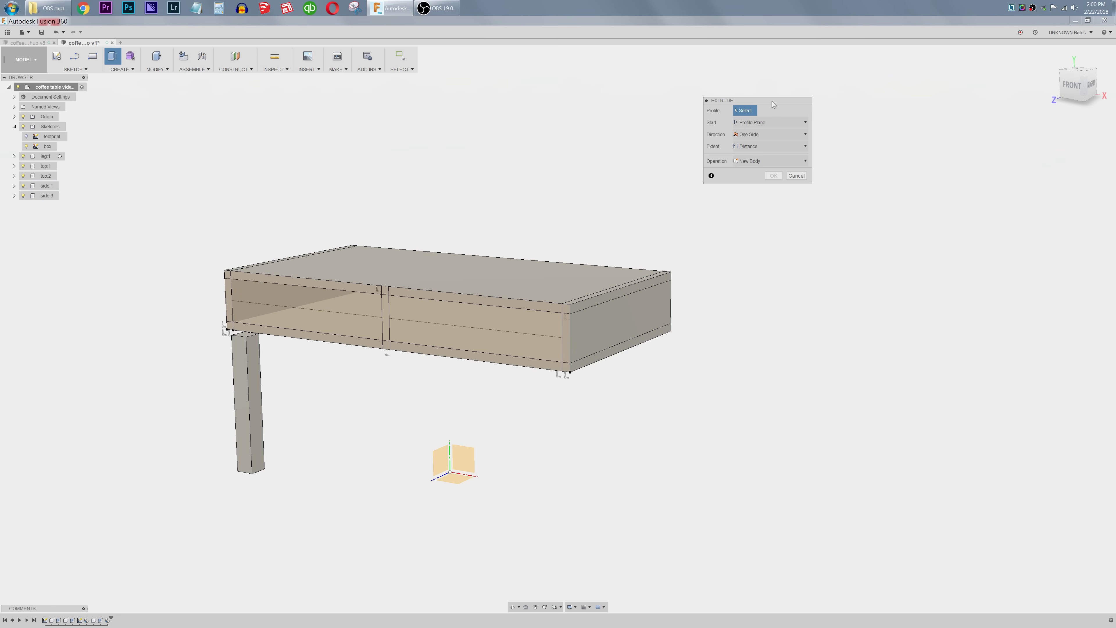
left_click(624, 325)
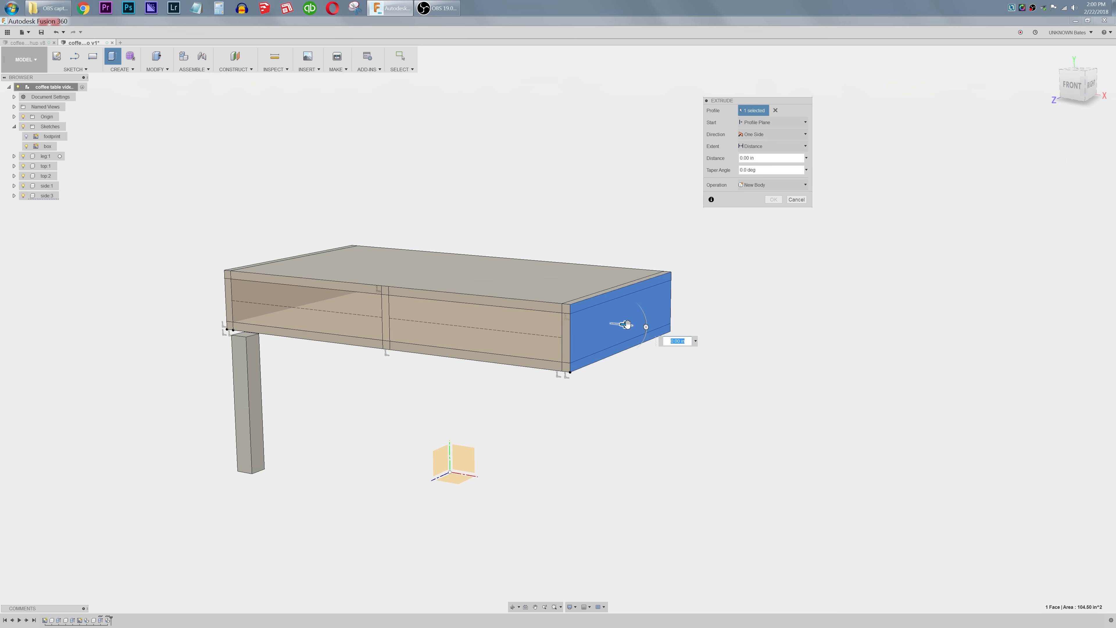
left_click_drag(626, 324, 752, 339)
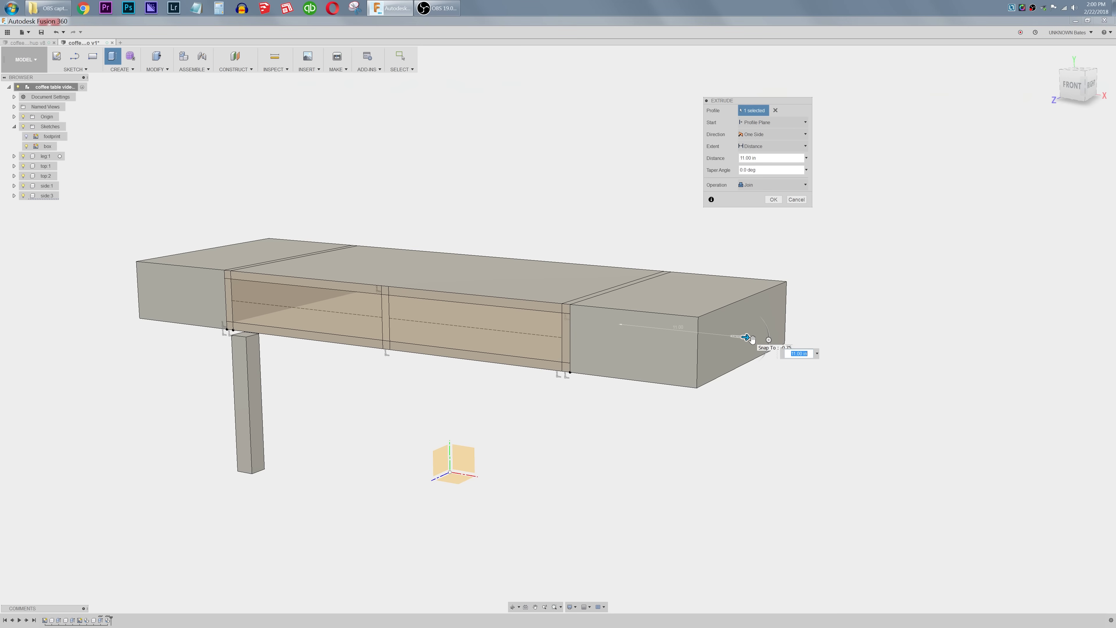
key("Escape")
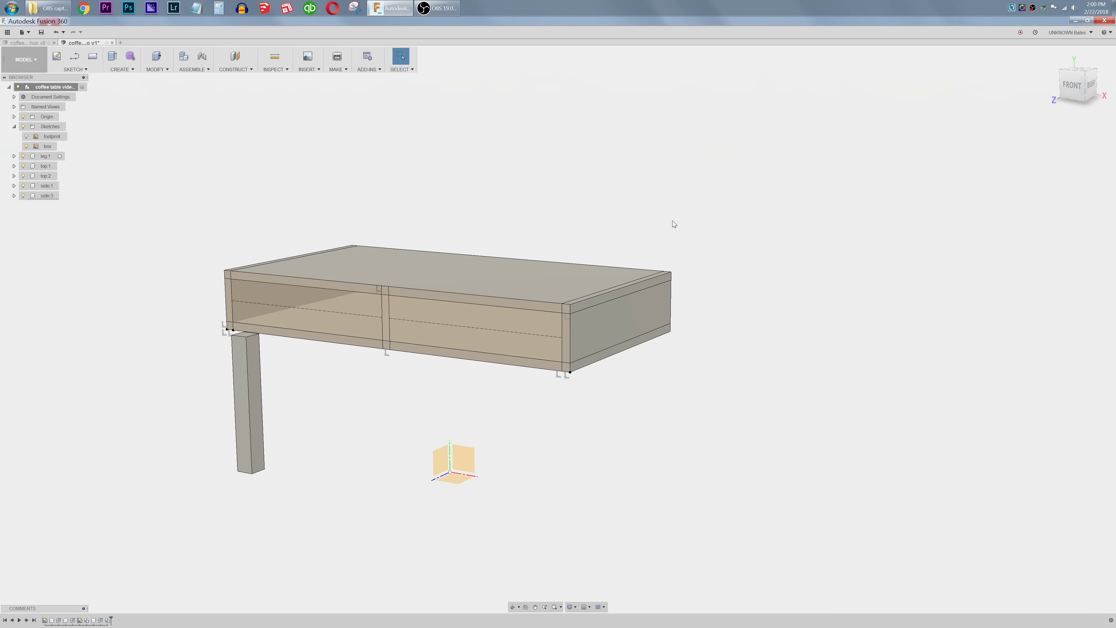
Step: Extrude the central divider profile to the rear corner of the top panel as a new component
right_click_drag(616, 231, 706, 117)
left_click(376, 295)
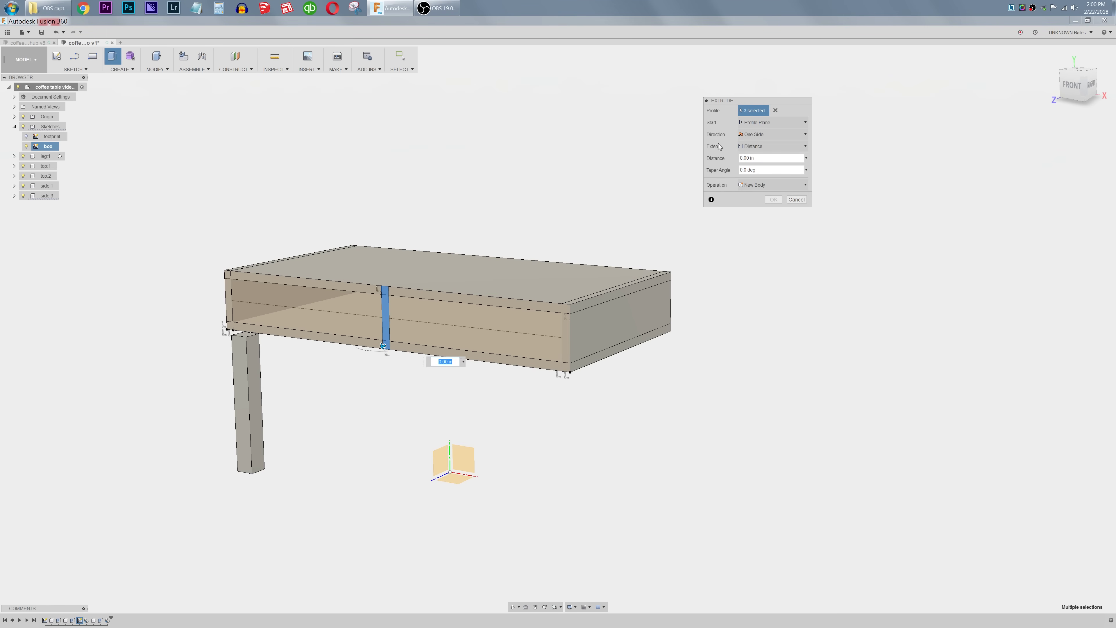
left_click(773, 146)
left_click(754, 167)
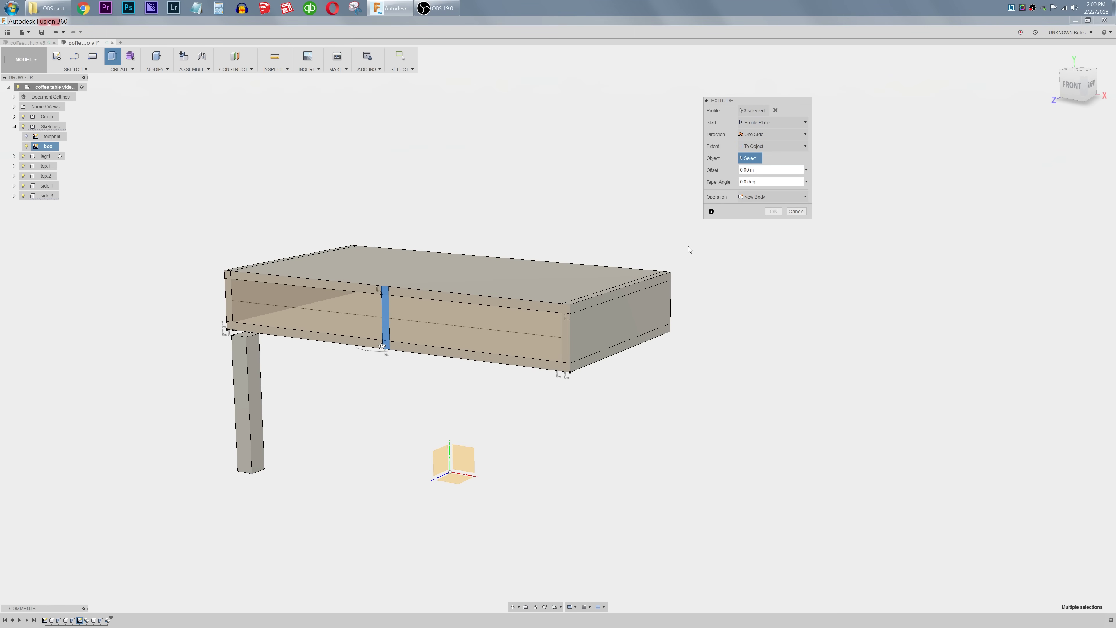
left_click(671, 274)
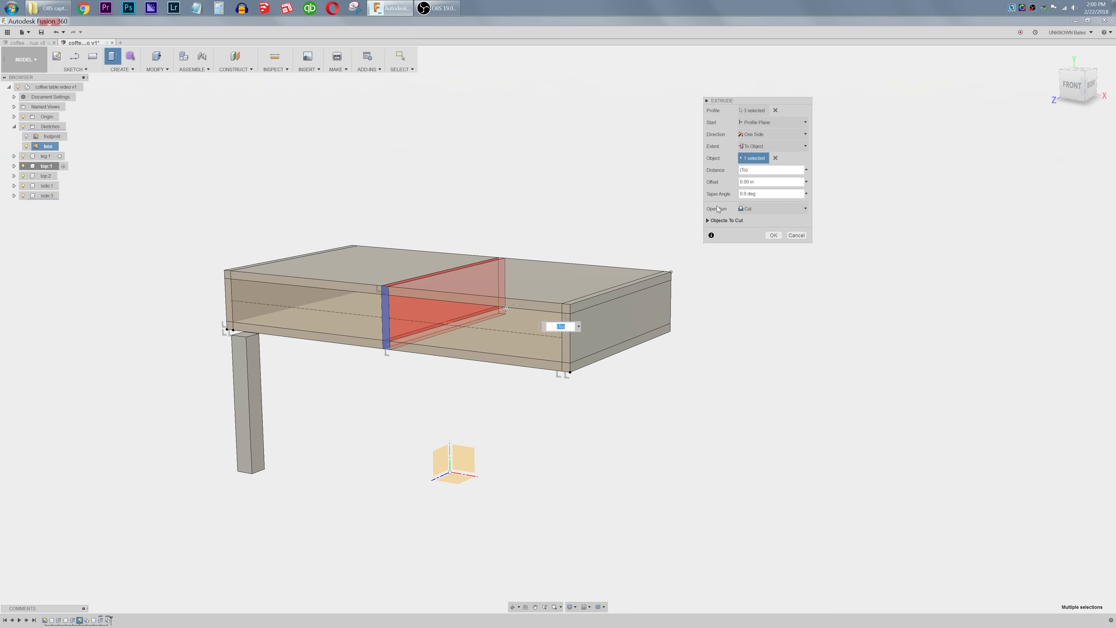
left_click(774, 209)
left_click(760, 258)
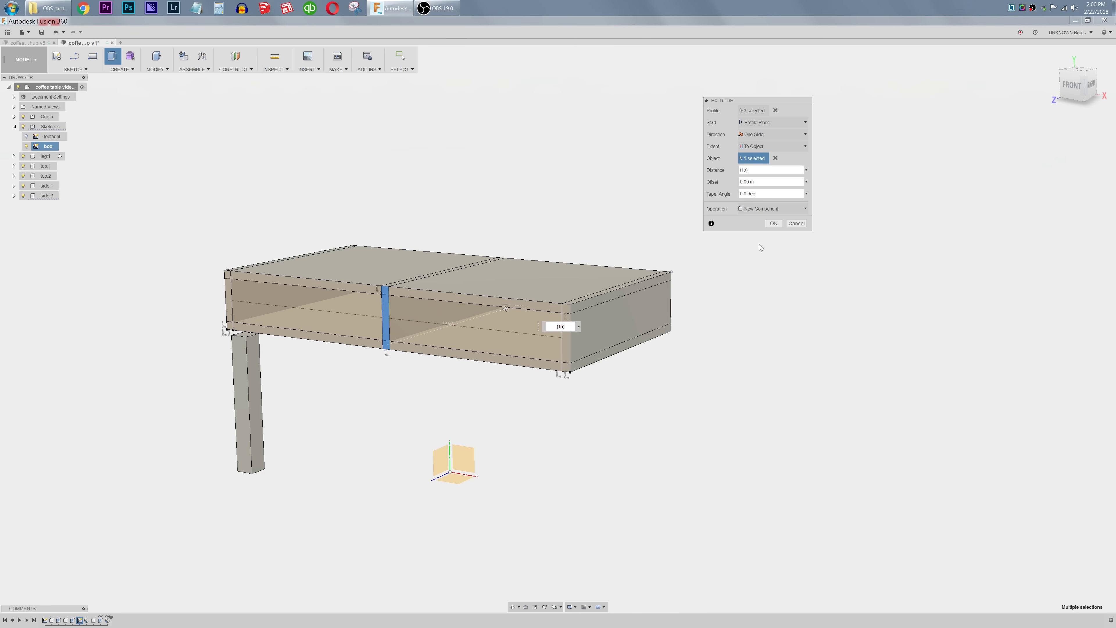
left_click(773, 223)
Step: Rename the new divider component as vertical divider
left_click(43, 206)
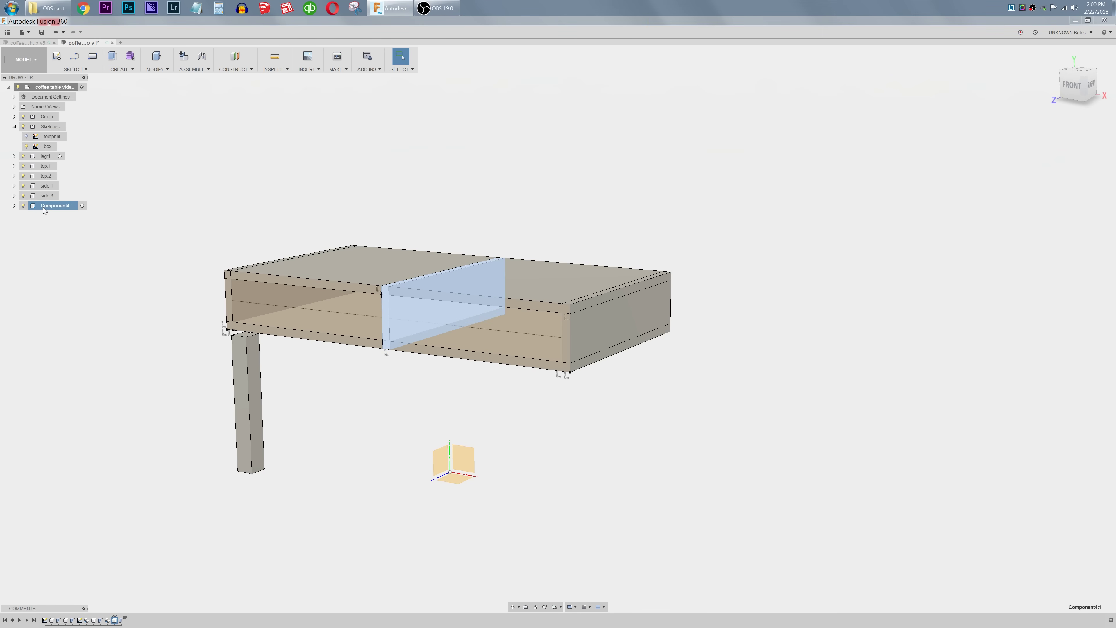
left_click(44, 206)
type("vertical divider")
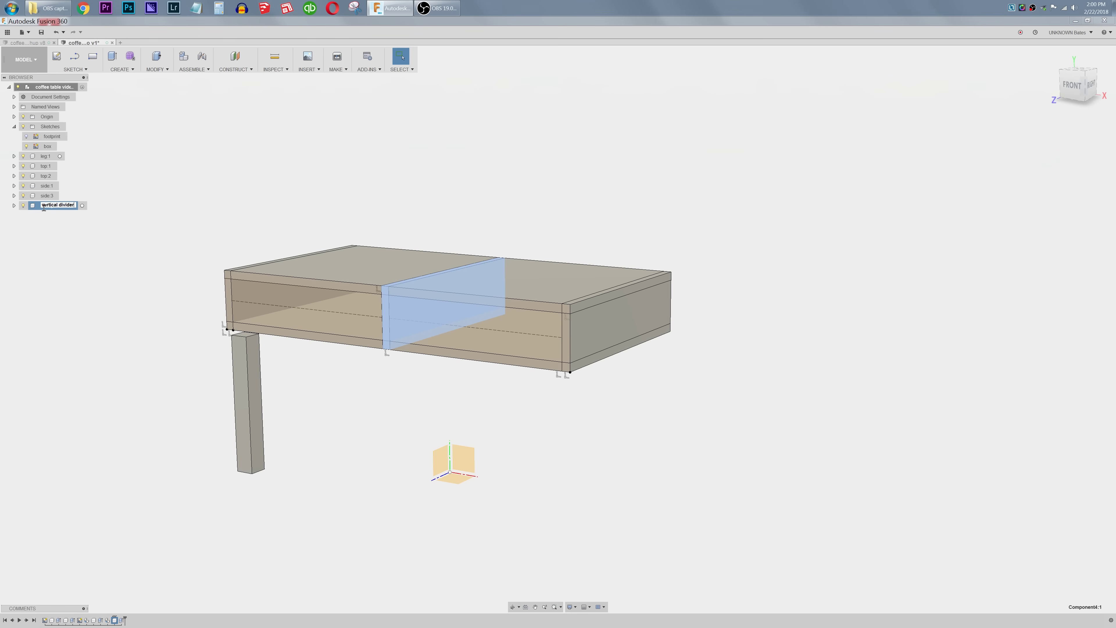
key("Return")
left_click(489, 438)
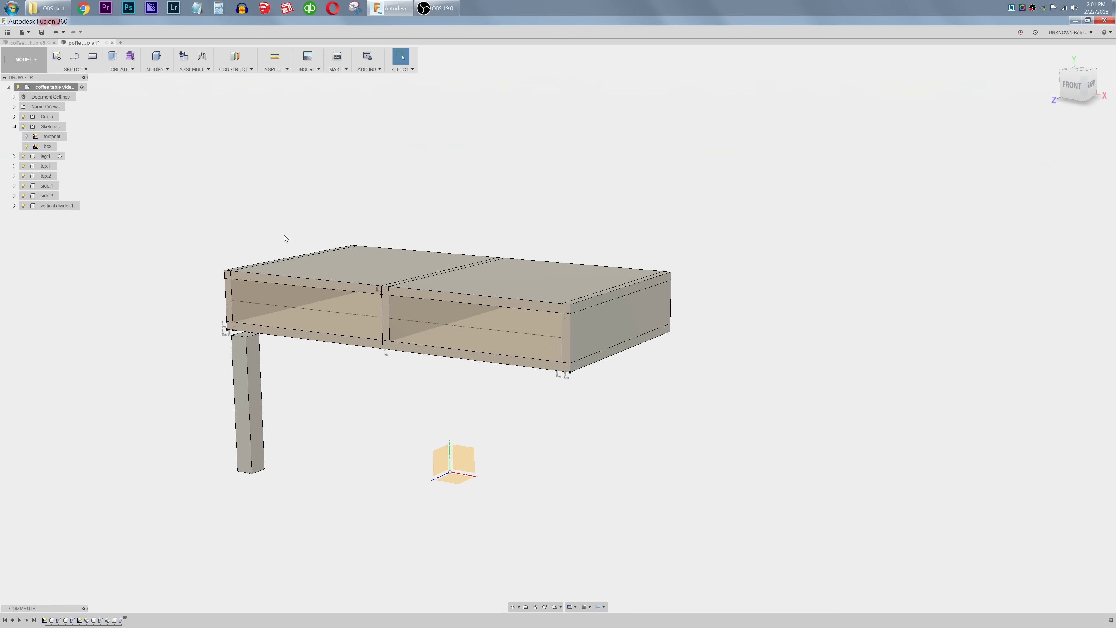
Step: Hide the box sketch and, on the tabletop's upper face, sketch a construction rectangle from the origin to the front-right corner
left_click(26, 146)
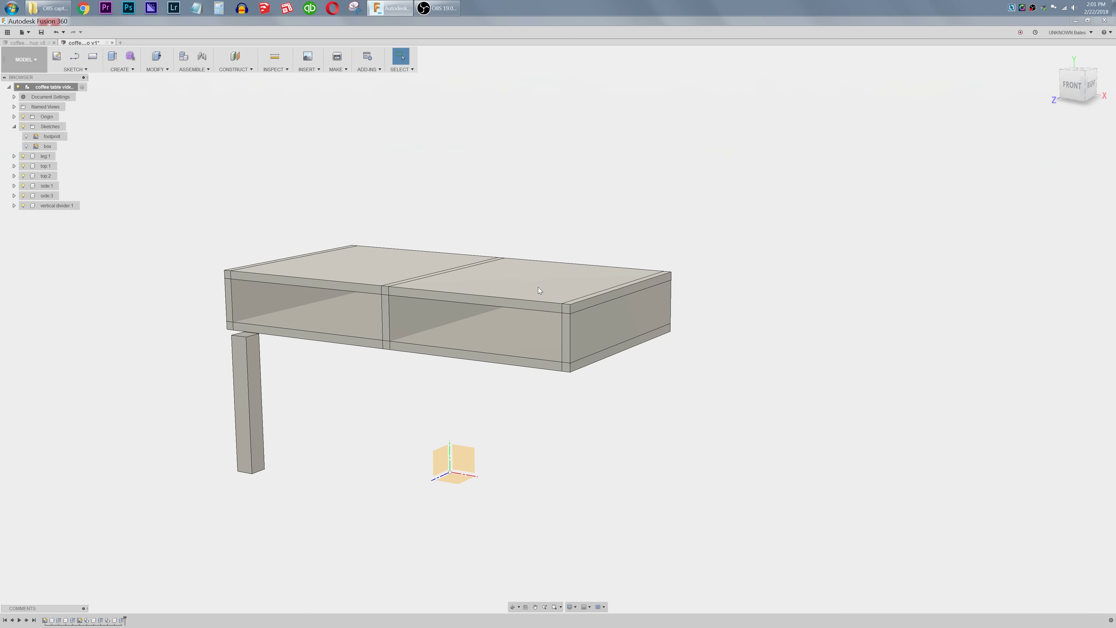
left_click(548, 280)
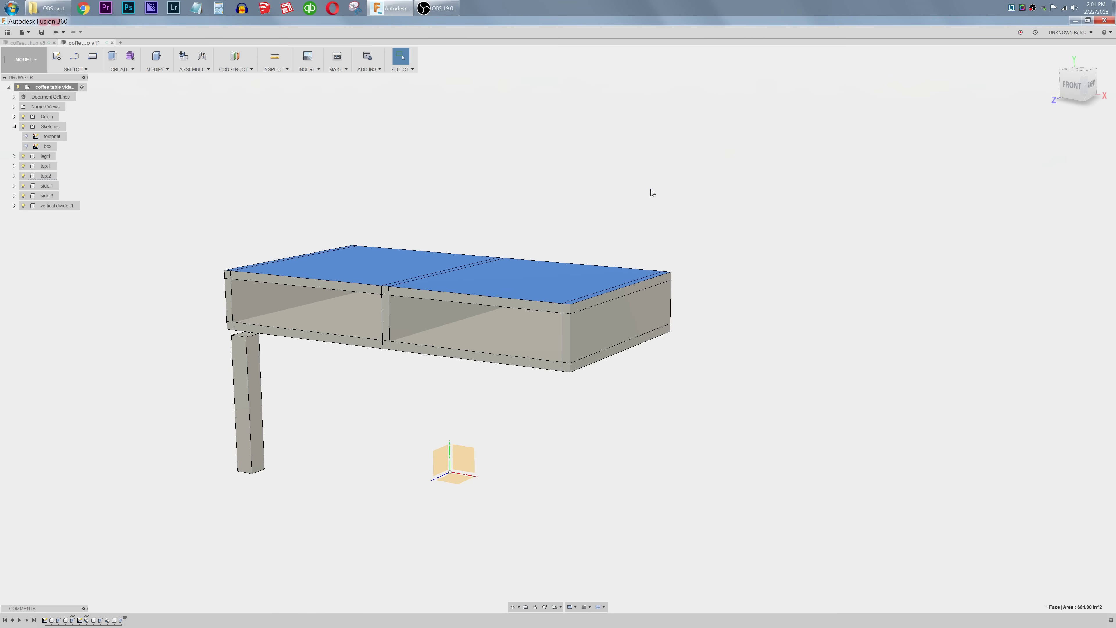
key("l")
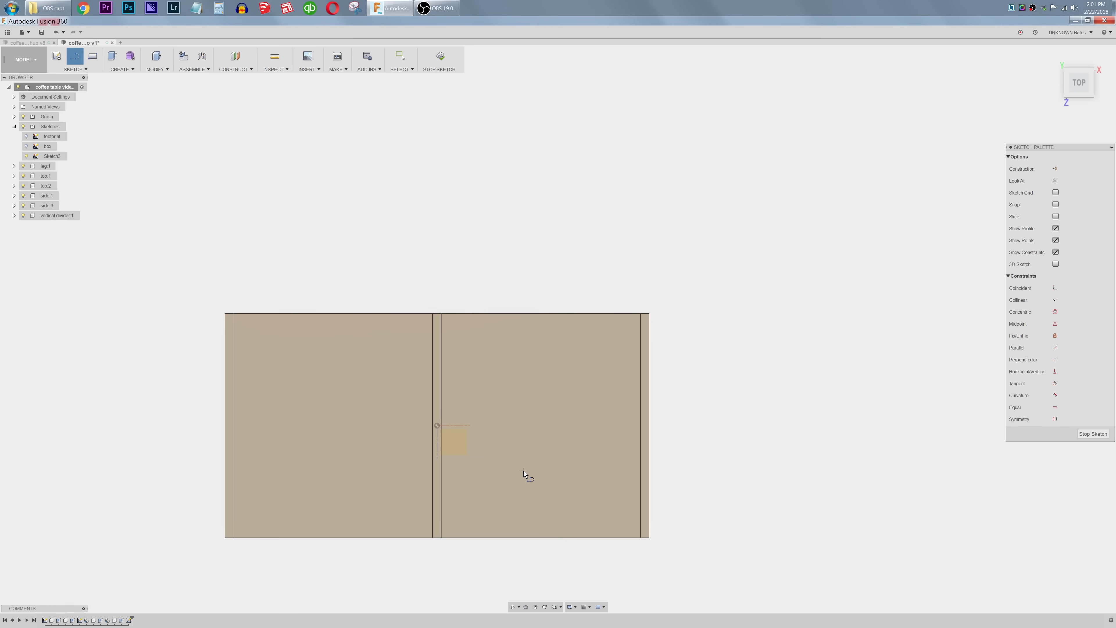
key("r")
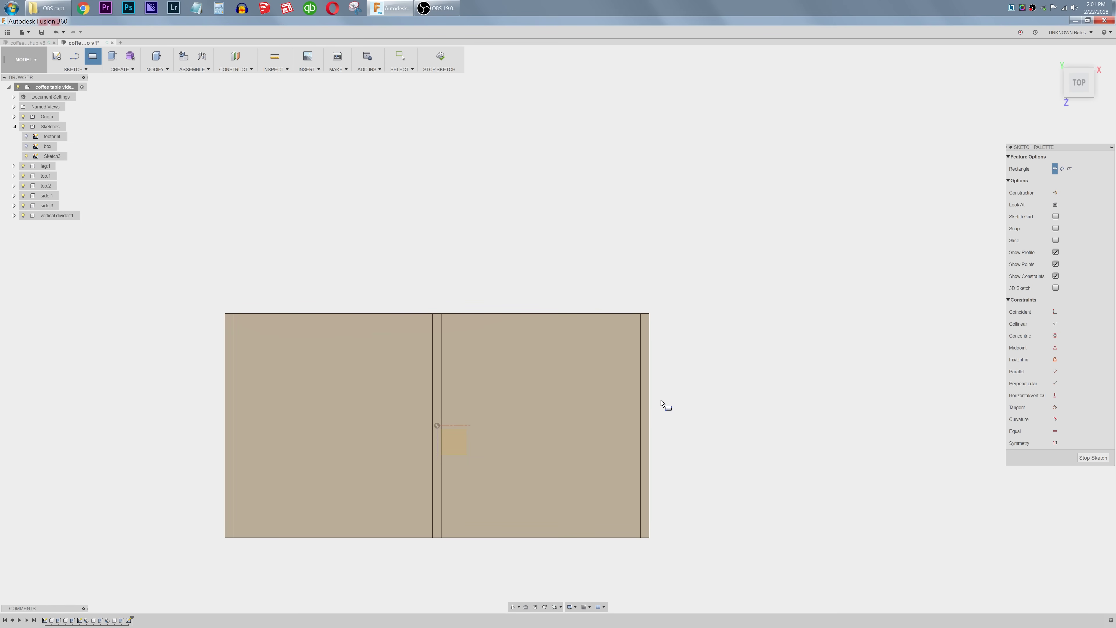
left_click(1055, 193)
left_click(437, 426)
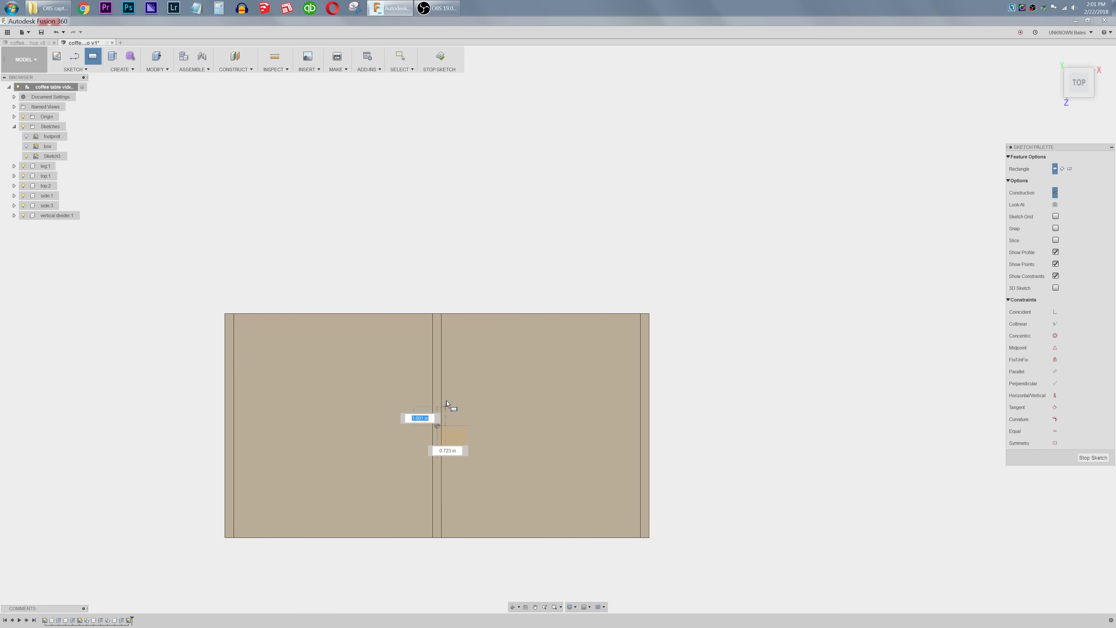
left_click(650, 537)
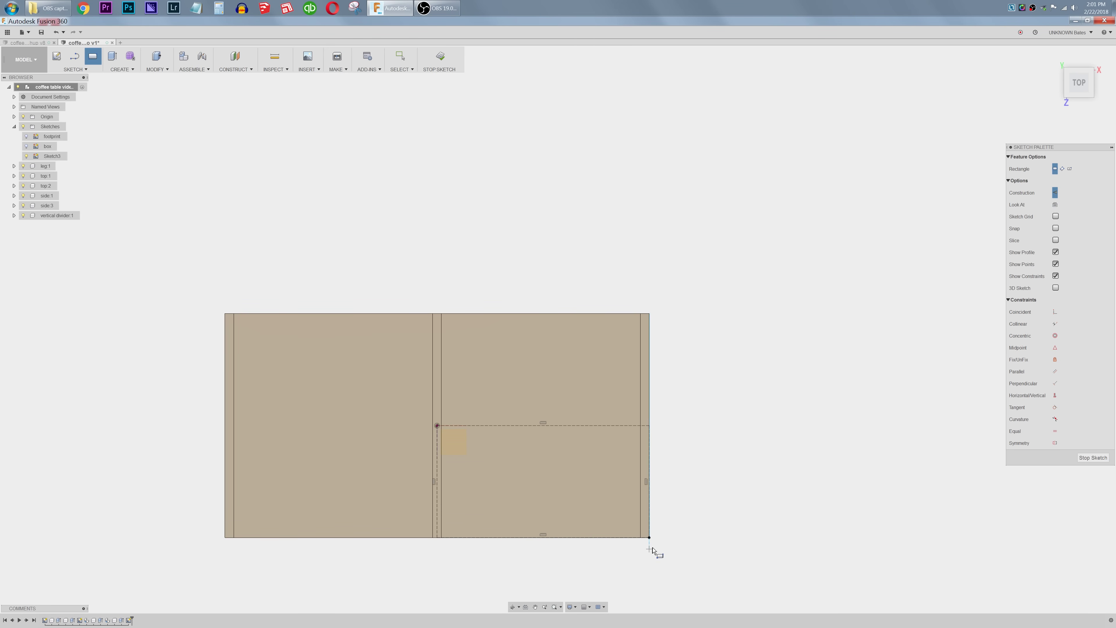
scroll(656, 453, "up", 5)
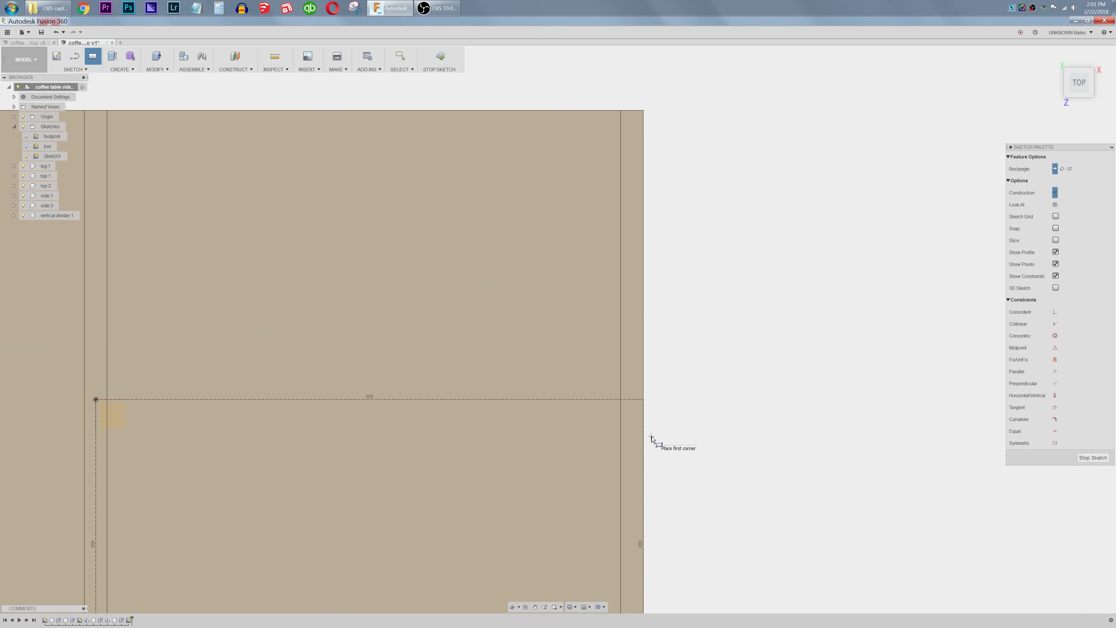
key("Escape")
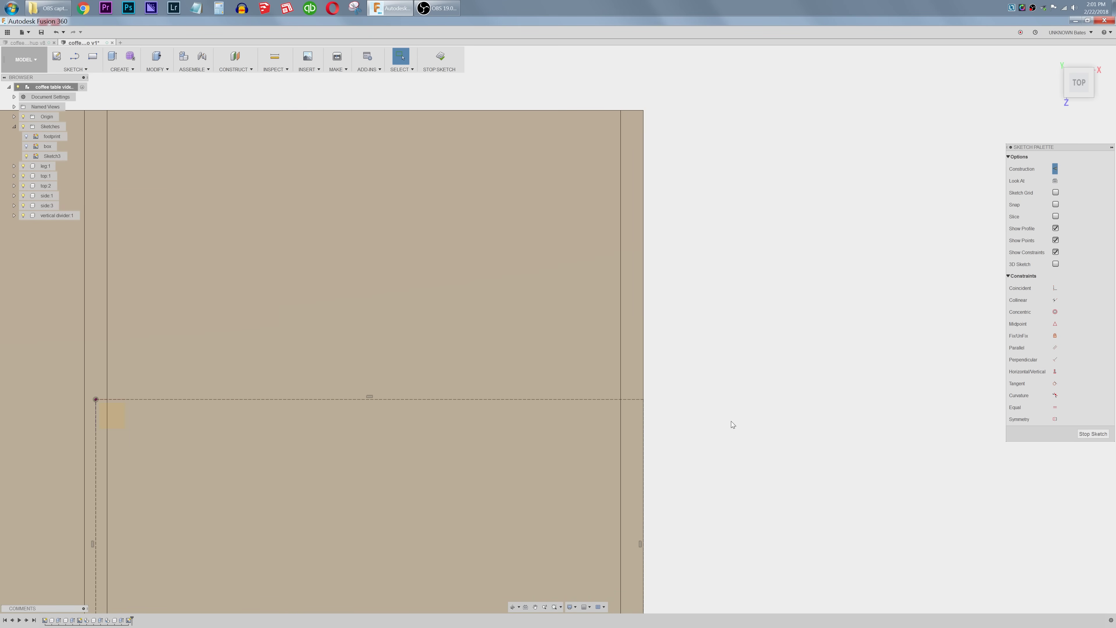
Step: Sketch a closed dovetail outline with solid lines across the right side panel, about 2.75 in wide at the outer edge, around the centerline
left_click(1054, 169)
key("l")
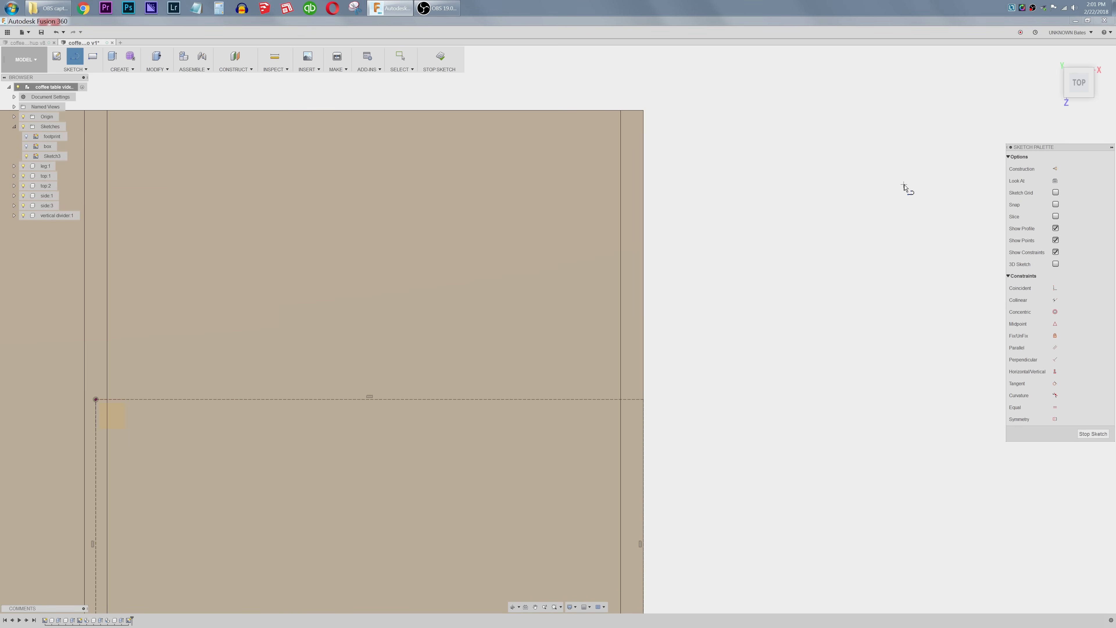
left_click(621, 376)
left_click(621, 427)
left_click(643, 443)
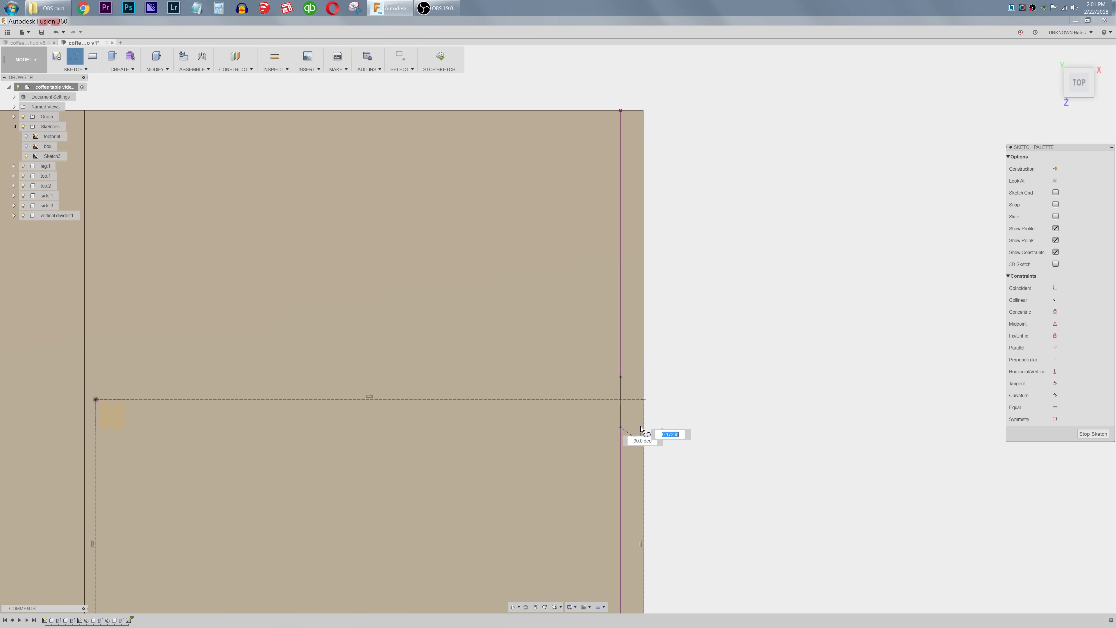
left_click(643, 360)
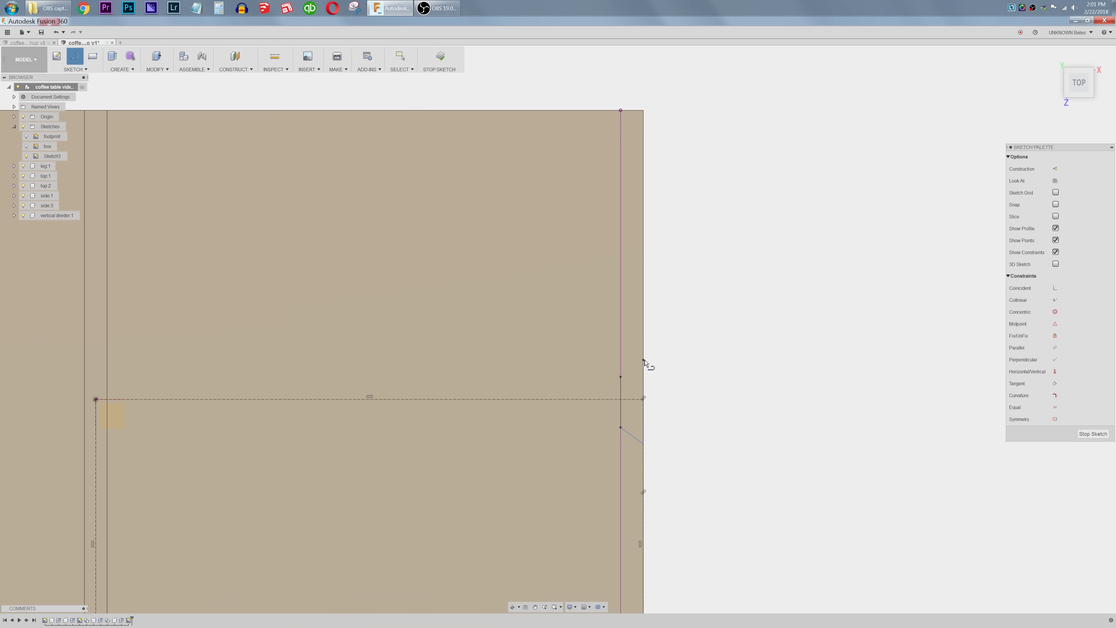
left_click(620, 376)
Step: Dimension the dovetail's outer edge to 3 in
key("d")
left_click(643, 378)
left_click(686, 382)
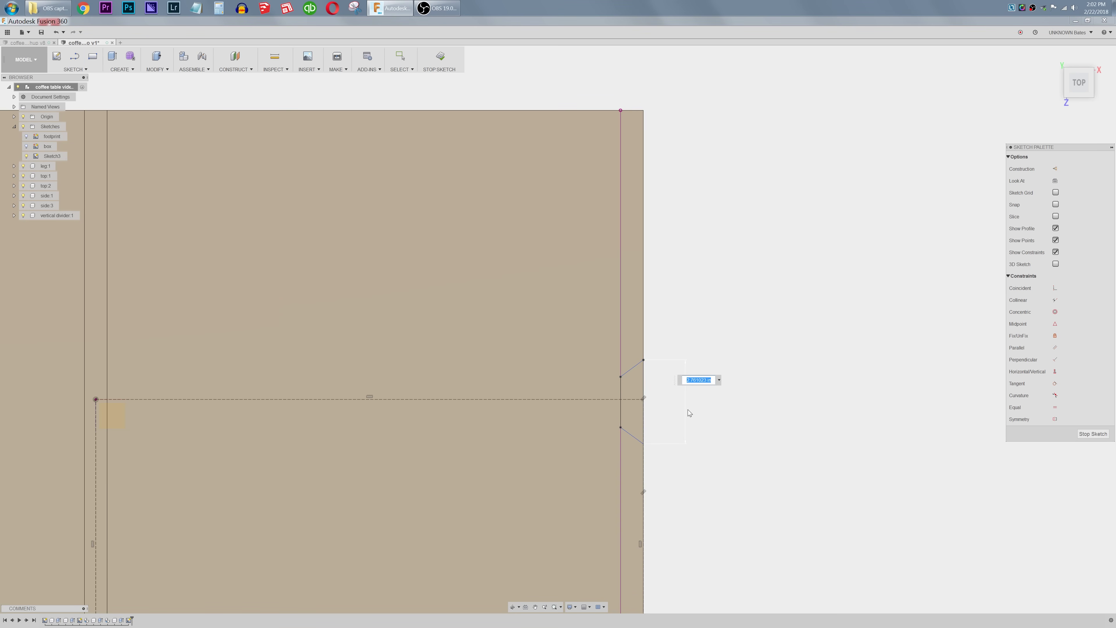
type("3")
key("Return")
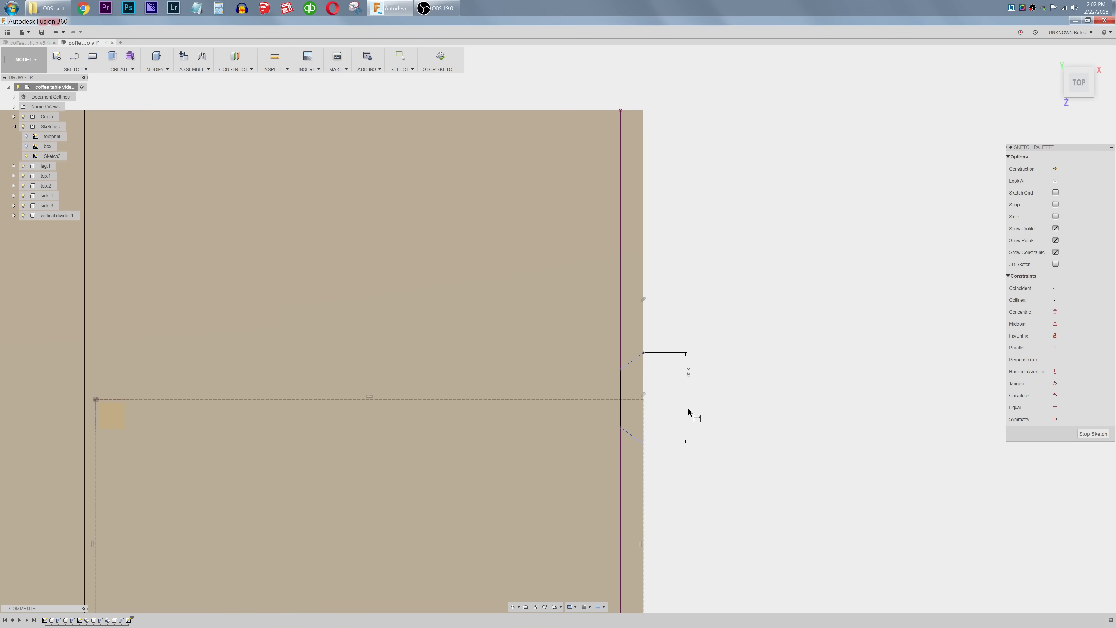
Step: Dimension the angle between the dovetail's back slanted line and the side panel's inner edge to 75 degrees
left_click(628, 363)
left_click(621, 351)
left_click(700, 273)
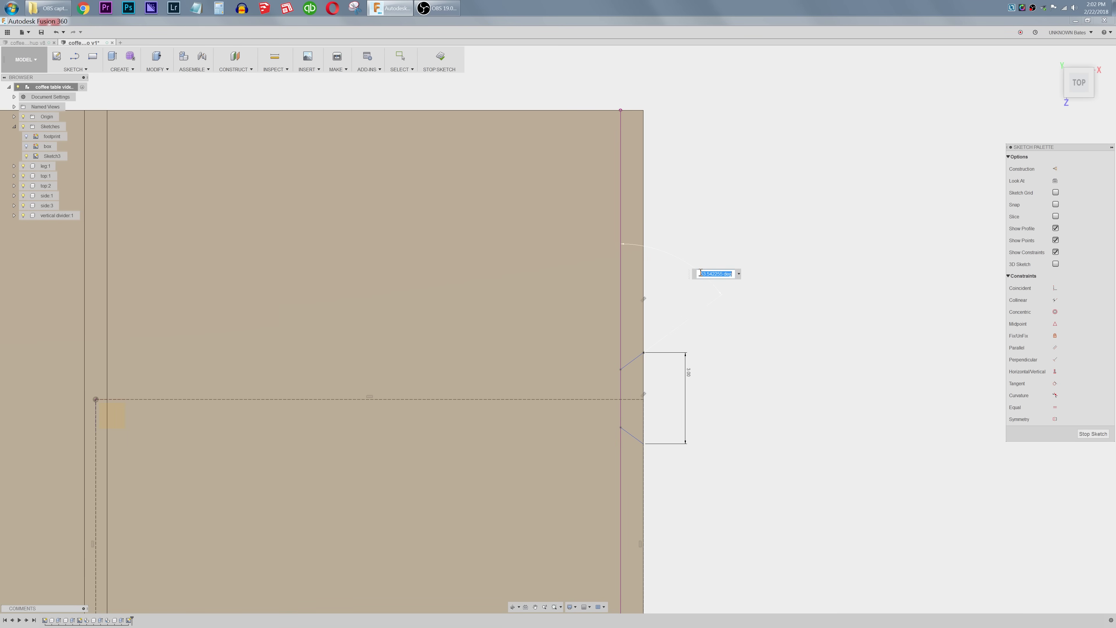
type("75")
key("Return")
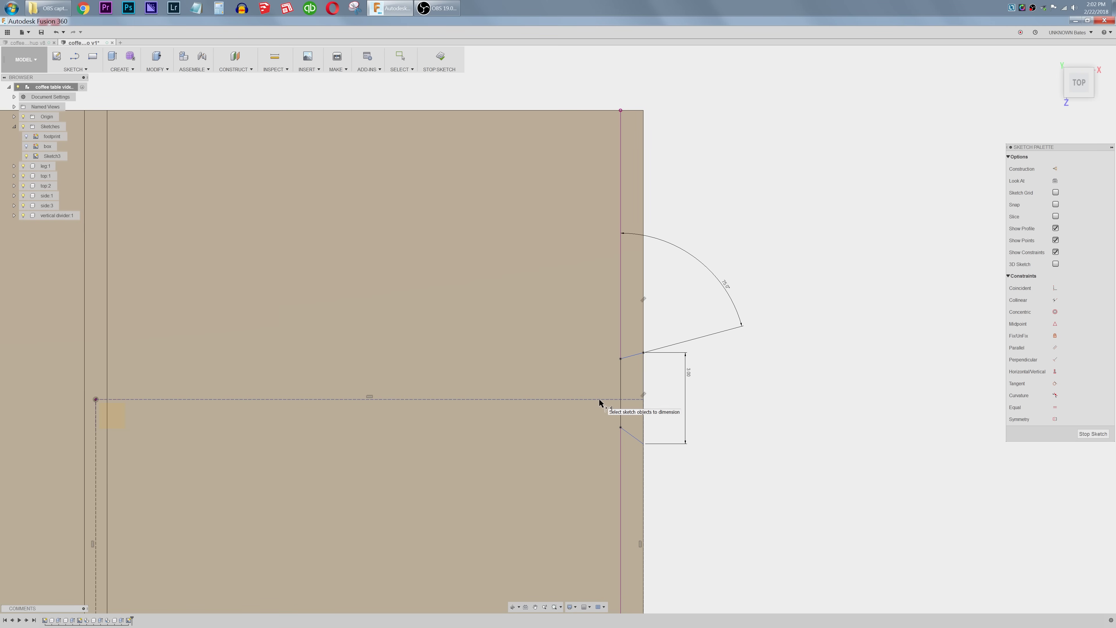
key("Escape")
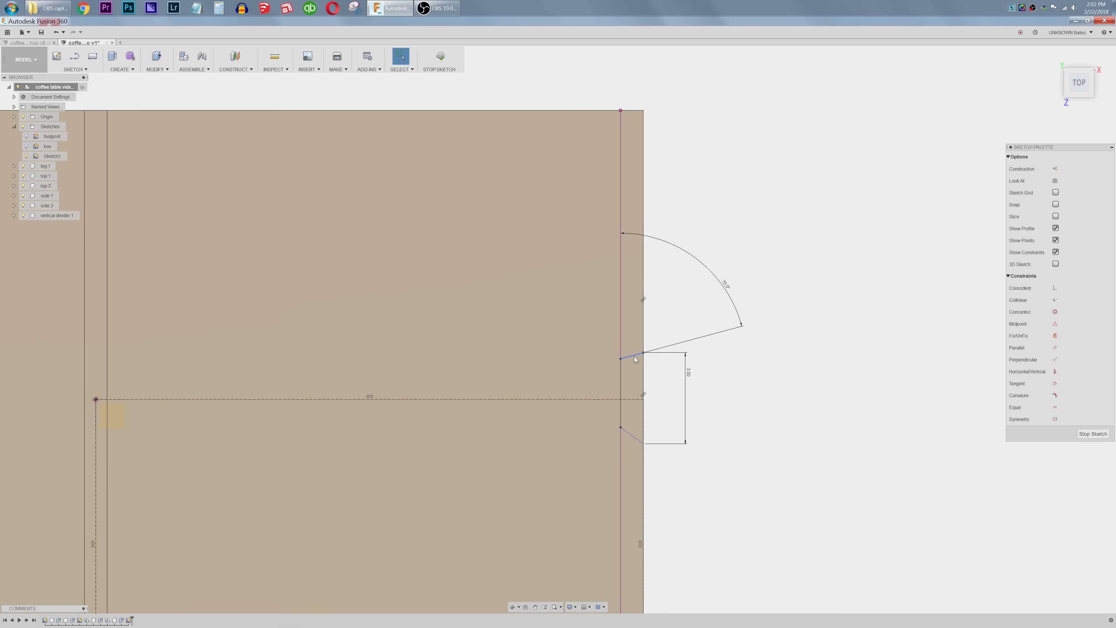
Step: Make the dovetail's two slanted lines symmetric about the horizontal construction centerline
left_click(634, 356)
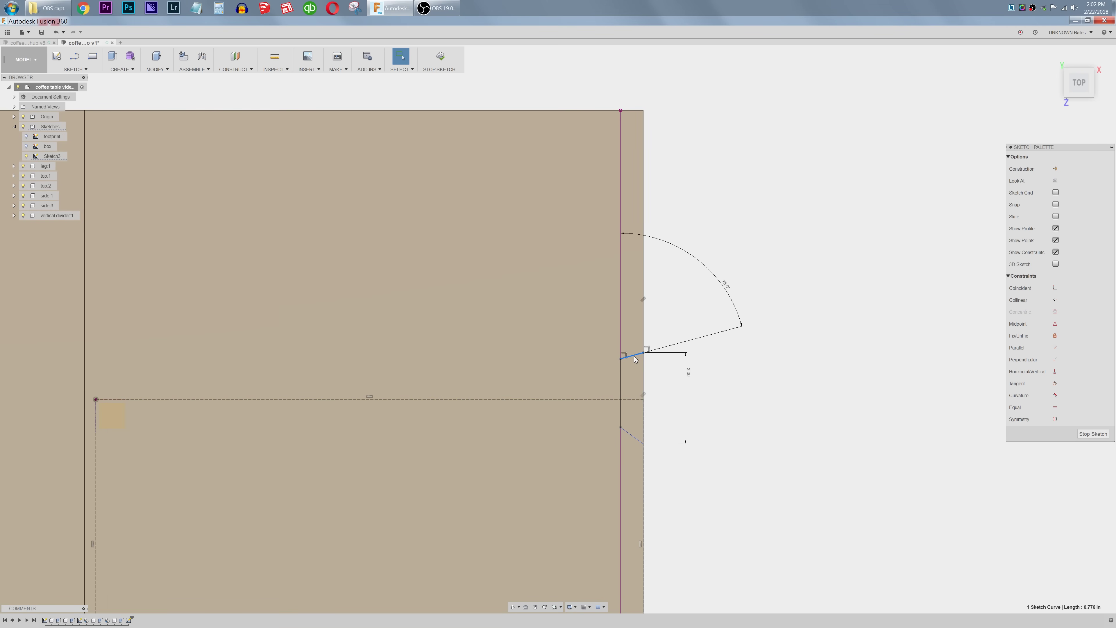
left_click(631, 436, "shift")
left_click(632, 401, "shift")
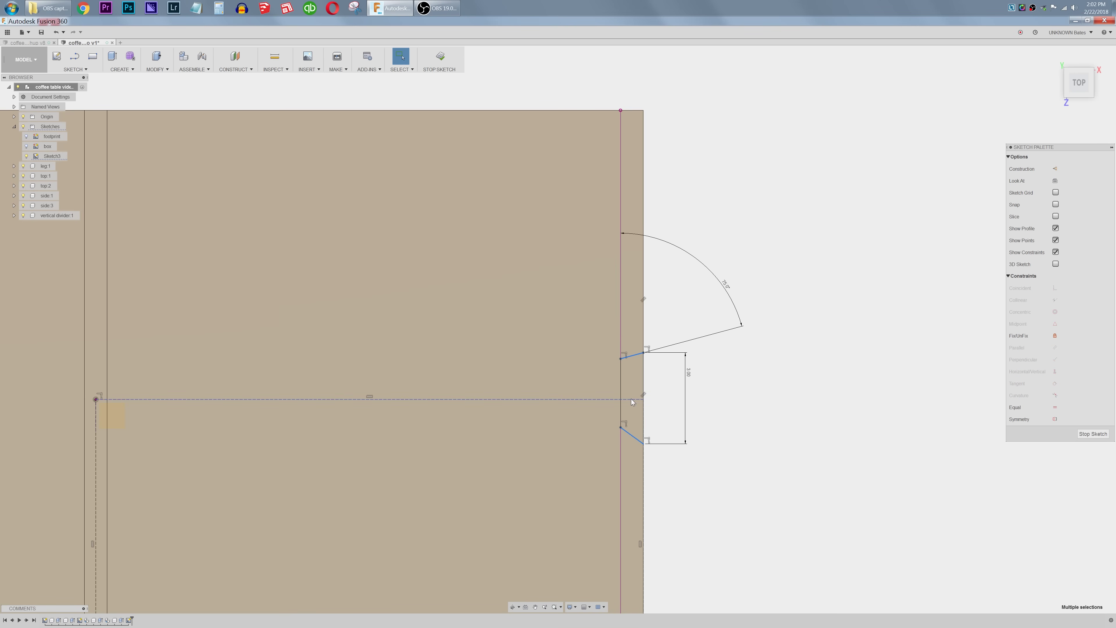
left_click(1055, 419)
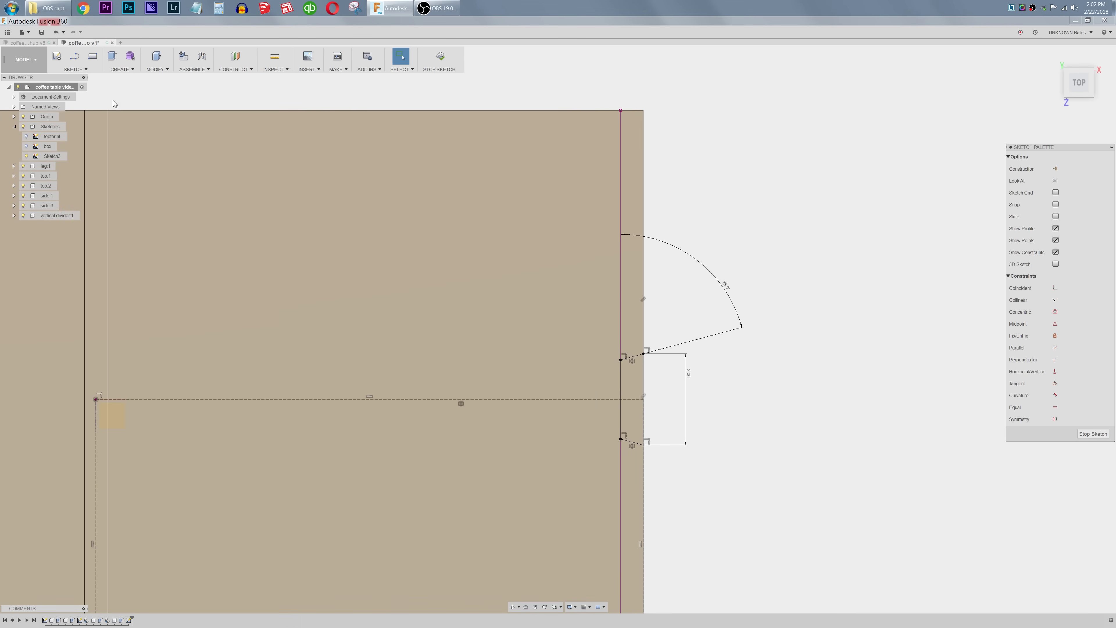
Step: Set up a rectangular pattern of the dovetail outline along the right side panel toward the front, with a 7 in extent
left_click(74, 69)
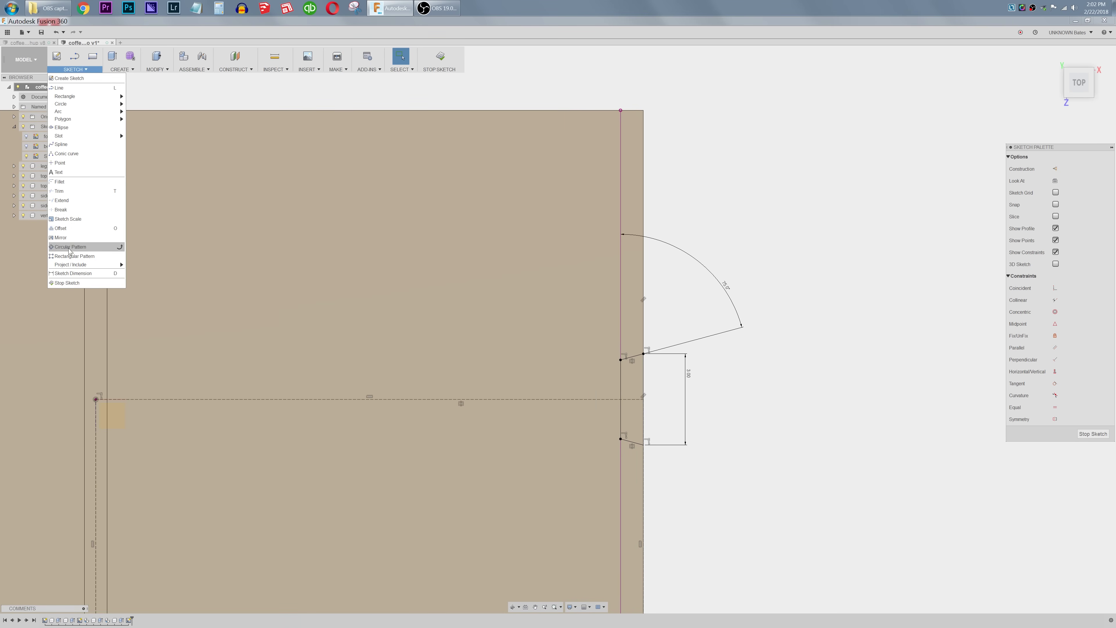
left_click(75, 256)
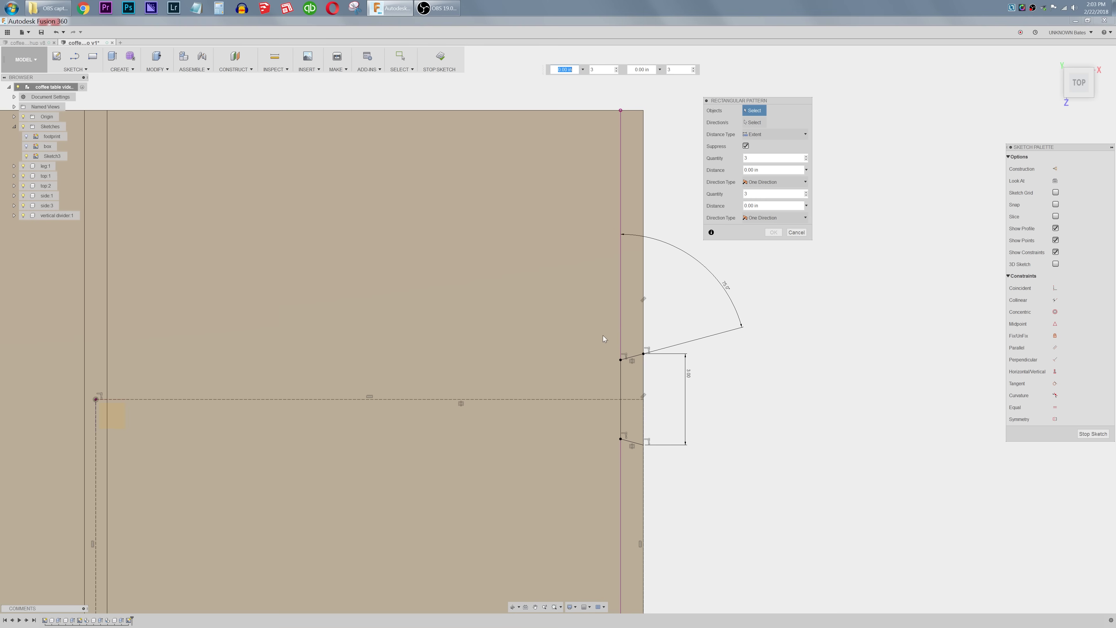
left_click_drag(602, 333, 659, 467)
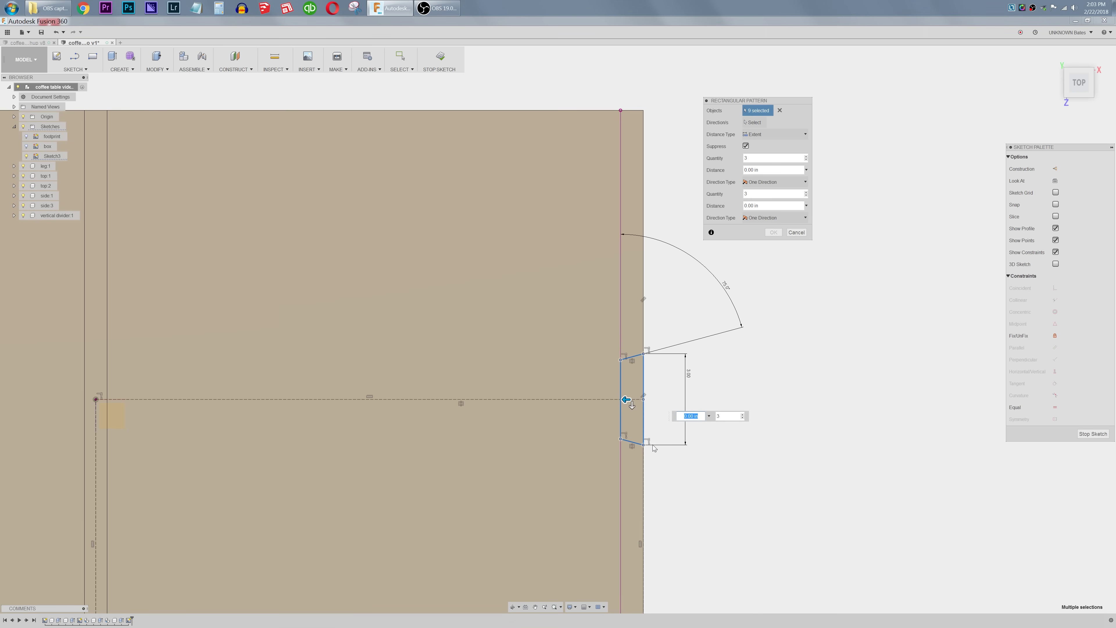
key("Tab")
left_click_drag(632, 406, 638, 495)
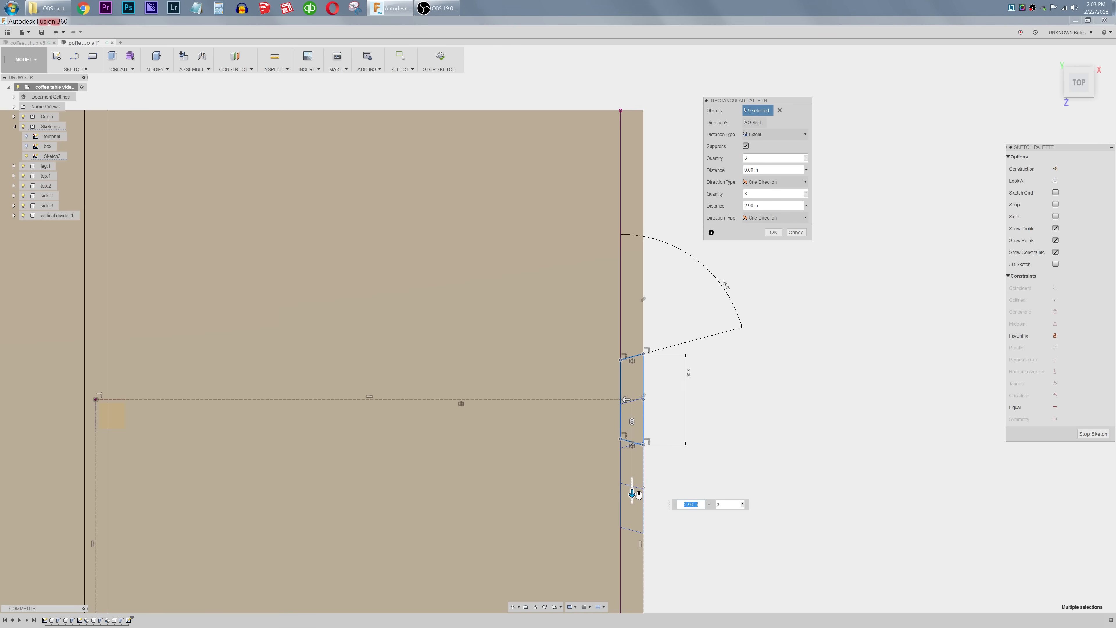
key("Tab")
scroll(577, 324, "down", 3)
scroll(538, 232, "down", 1)
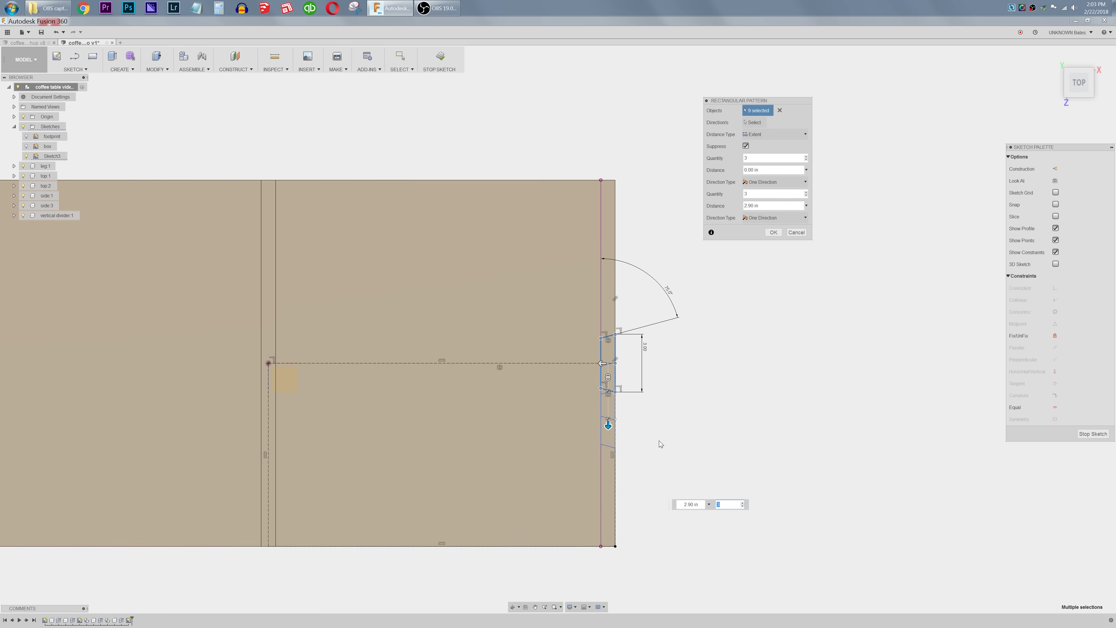
left_click_drag(608, 424, 607, 504)
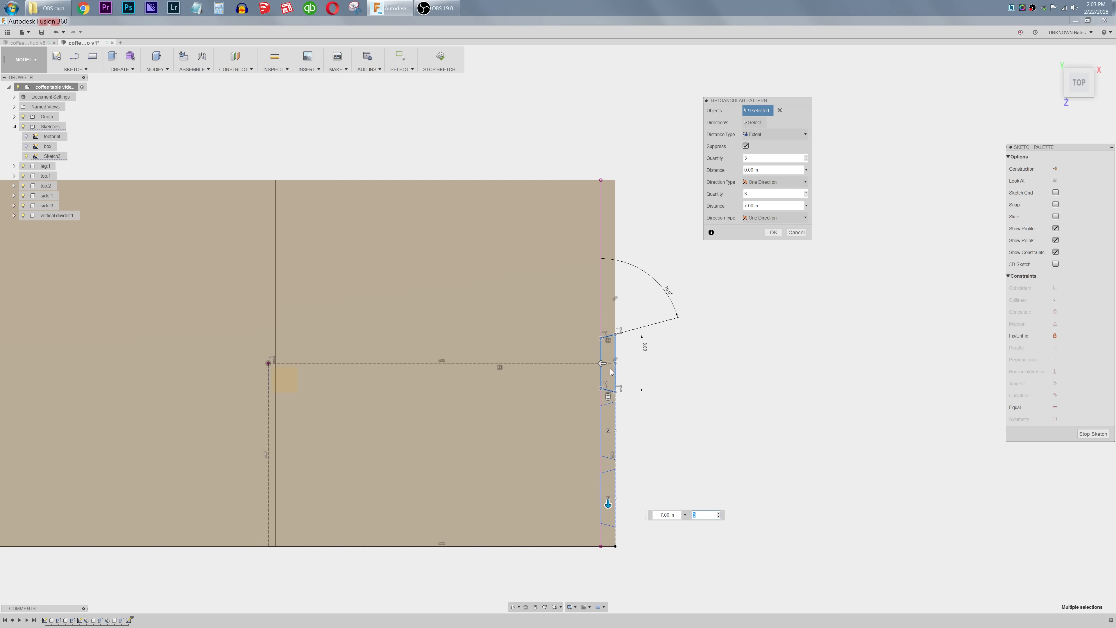
Step: Make the dovetail pattern symmetric along the panel with five instances and apply it
left_click(609, 430)
left_click(608, 430)
left_click(755, 216)
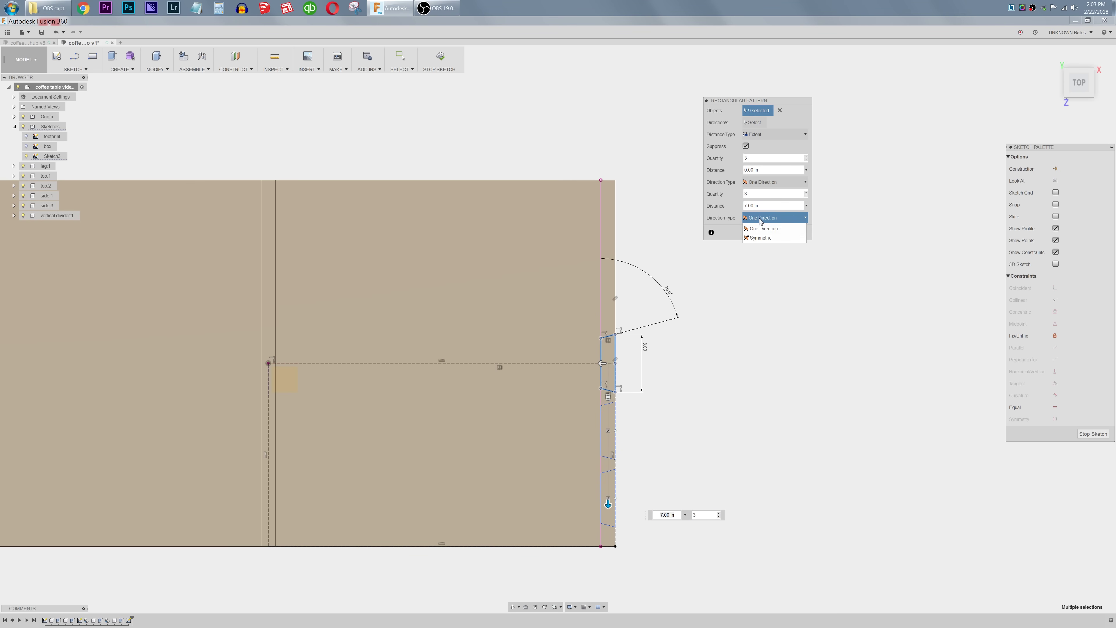
left_click(755, 238)
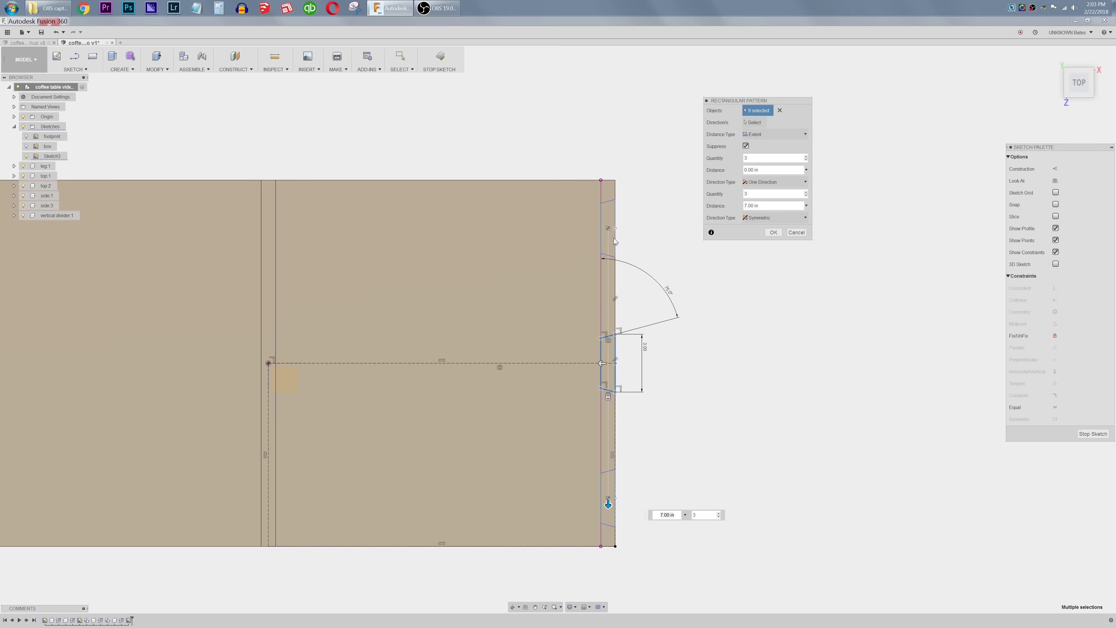
left_click(806, 192)
left_click(774, 232)
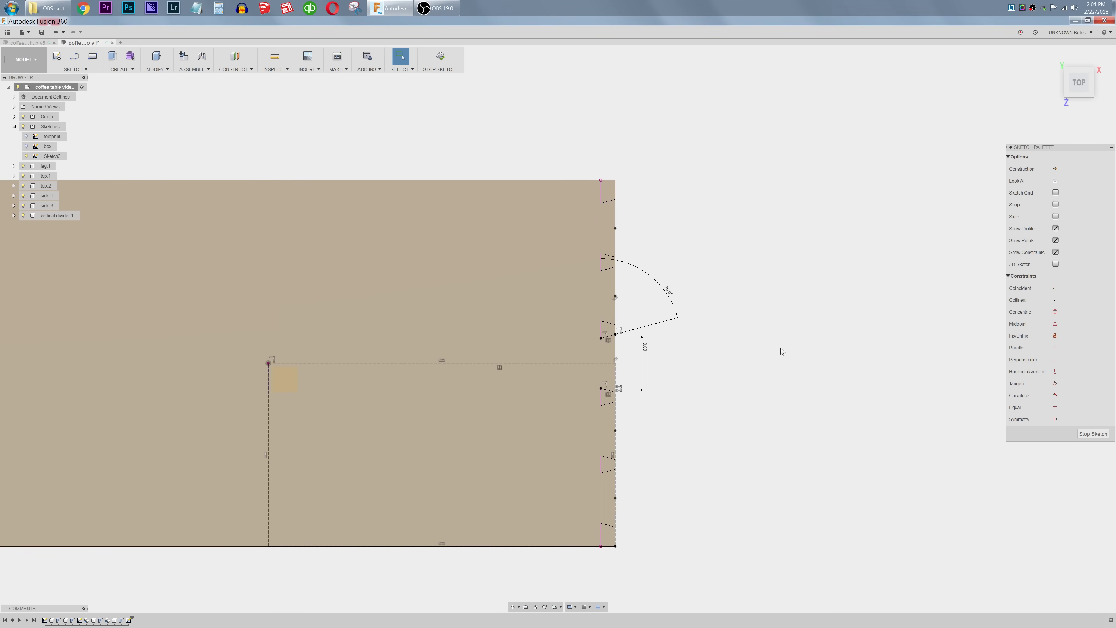
Step: Mirror all dovetail outlines of the right side panel onto the left panel about the vertical construction line at the origin
scroll(789, 339, "down", 1)
scroll(789, 336, "down", 2)
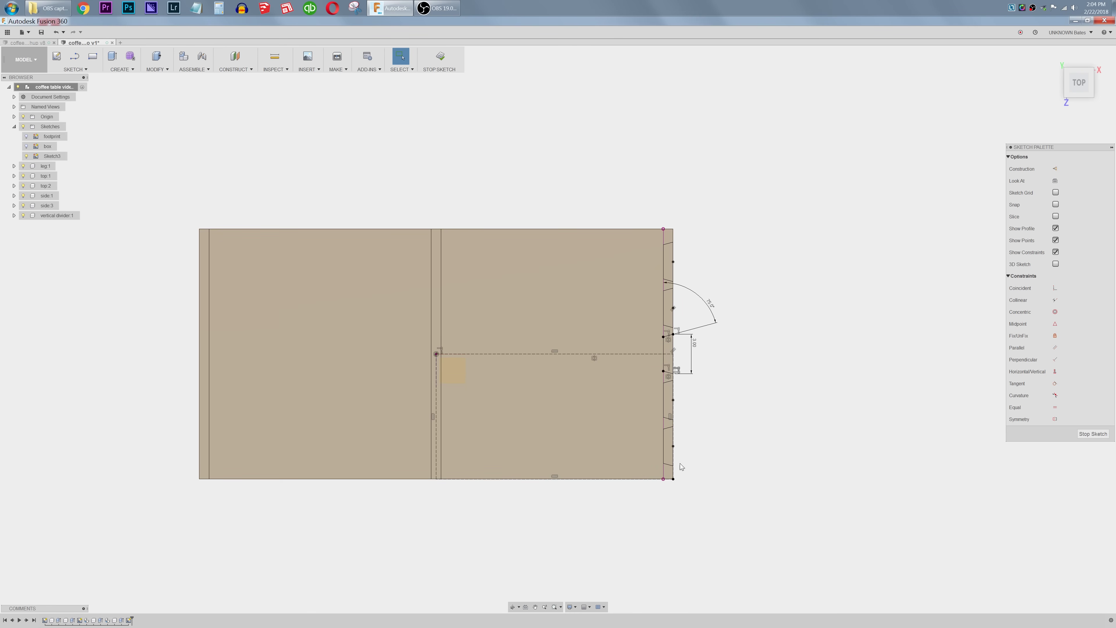
left_click(75, 69)
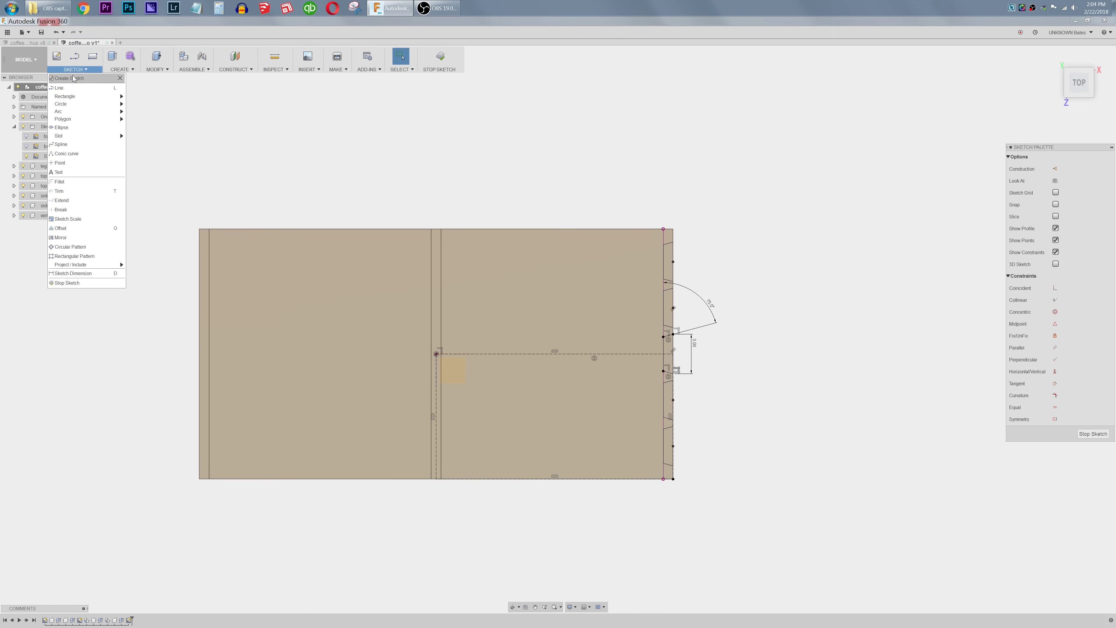
left_click_drag(637, 213, 689, 512)
left_click(743, 123)
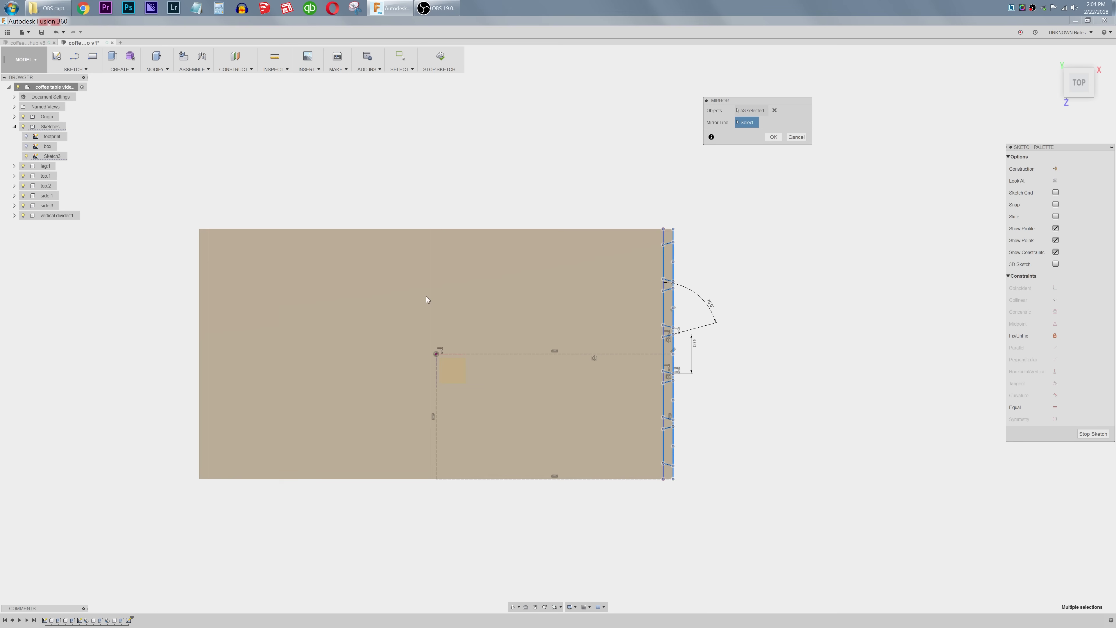
left_click(436, 381)
left_click(774, 137)
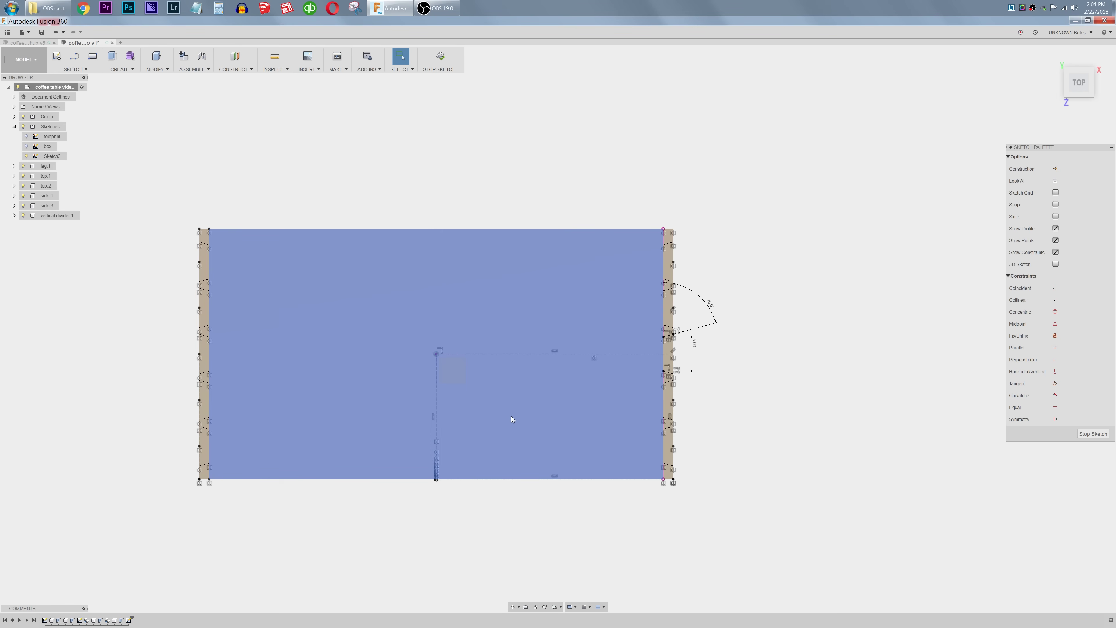
Step: Sketch two rectangles across the vertical divider's thickness, about 2.7 in long near the back edge and about 4 in long around the origin
key("r")
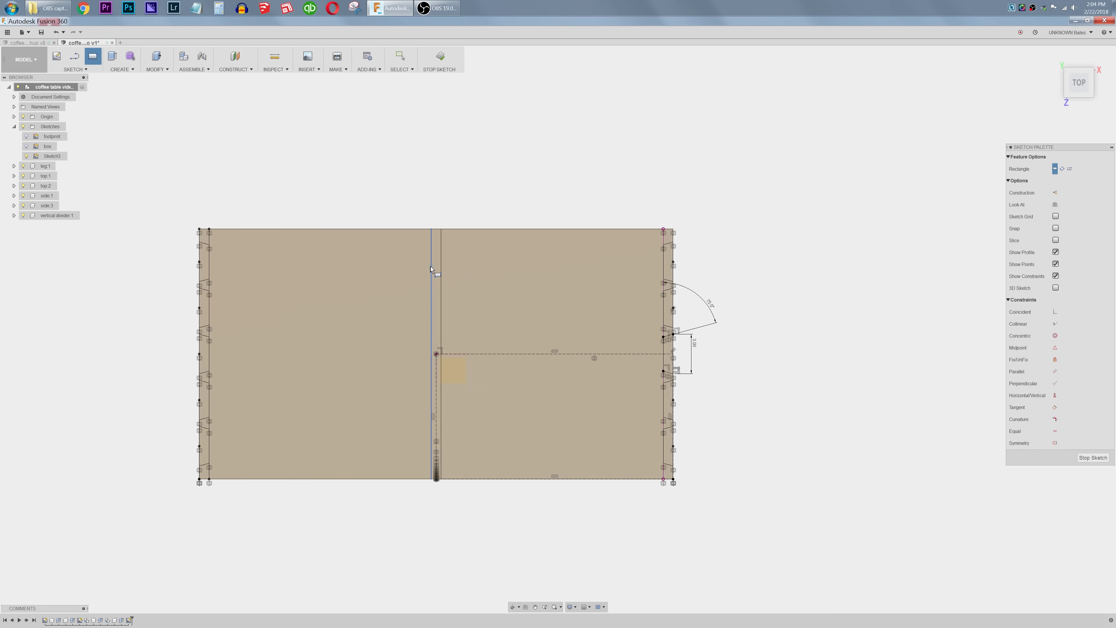
left_click(431, 252)
left_click(441, 288)
left_click(431, 338)
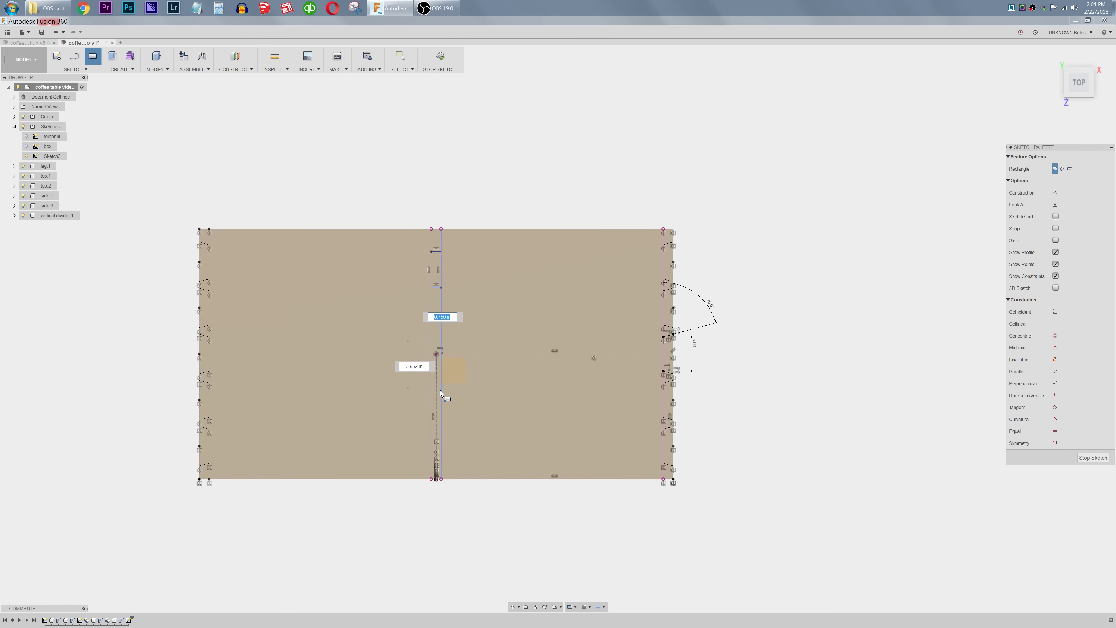
left_click(441, 389)
key("Escape")
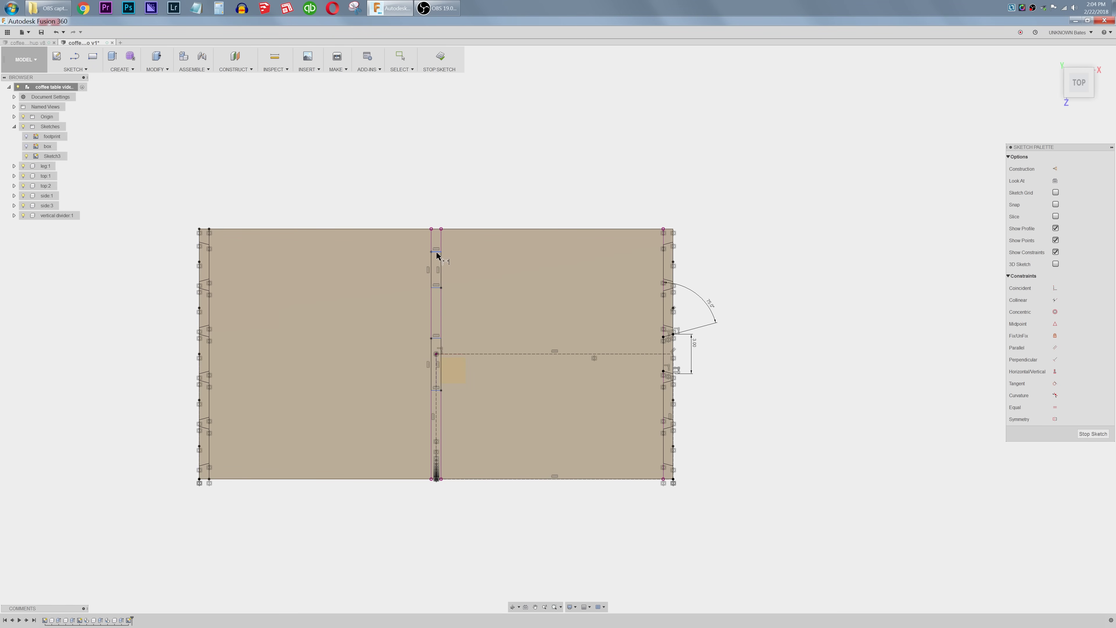
Step: Dimension the back rectangle's upper line to 1.5 in from the tabletop's back edge
left_click(437, 253)
left_click(459, 230)
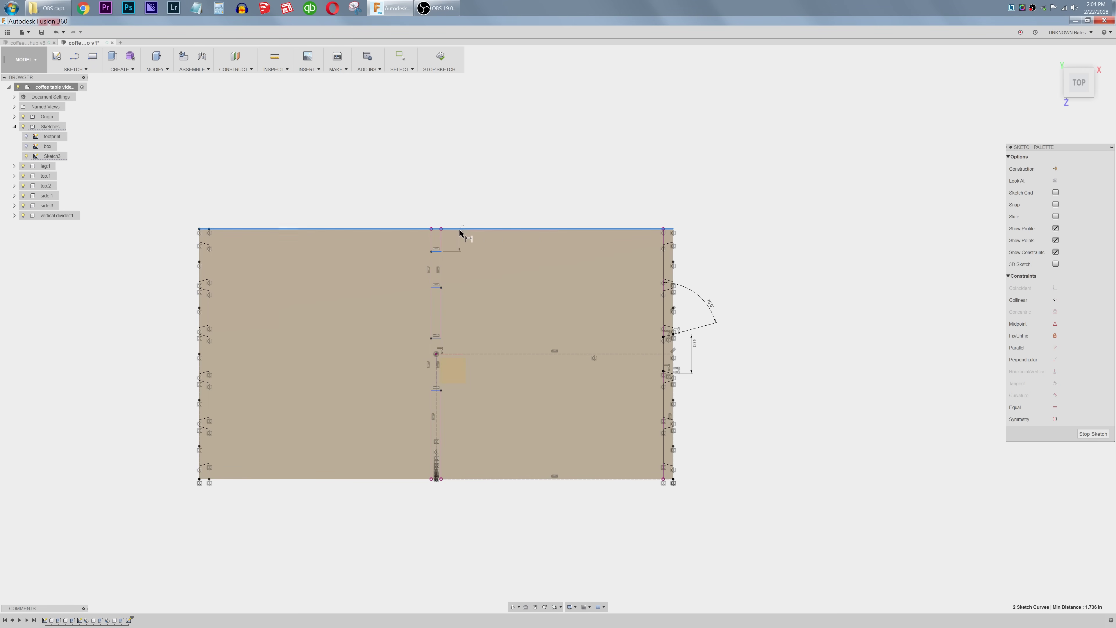
left_click(473, 248)
type("1.5")
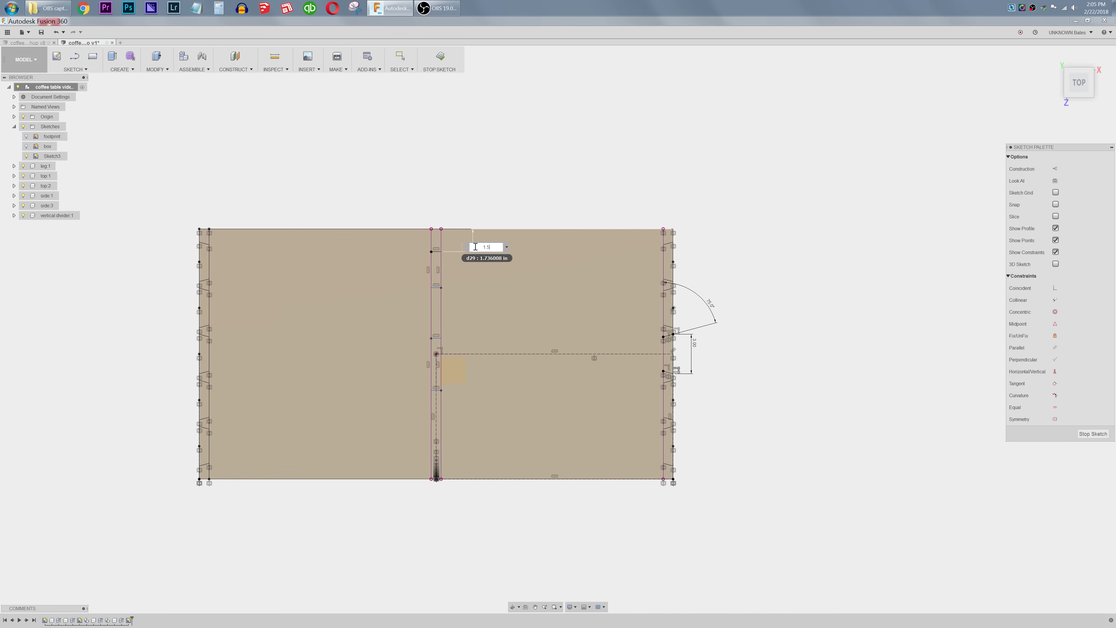
key("Return")
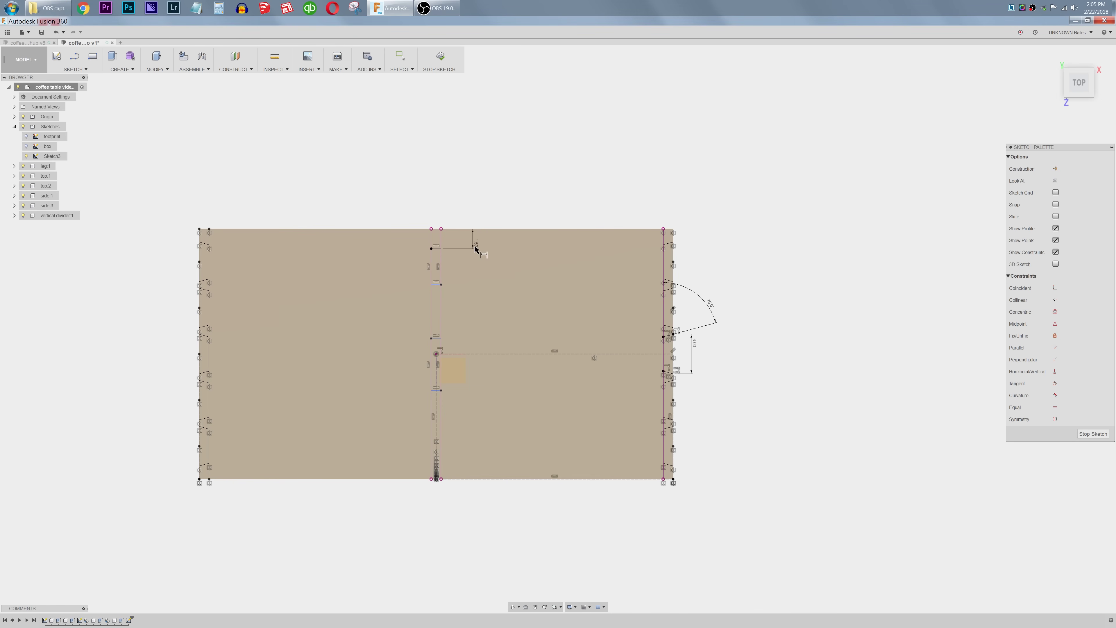
Step: Set the length of the back rectangle on the vertical divider to 2 in
left_click(437, 250)
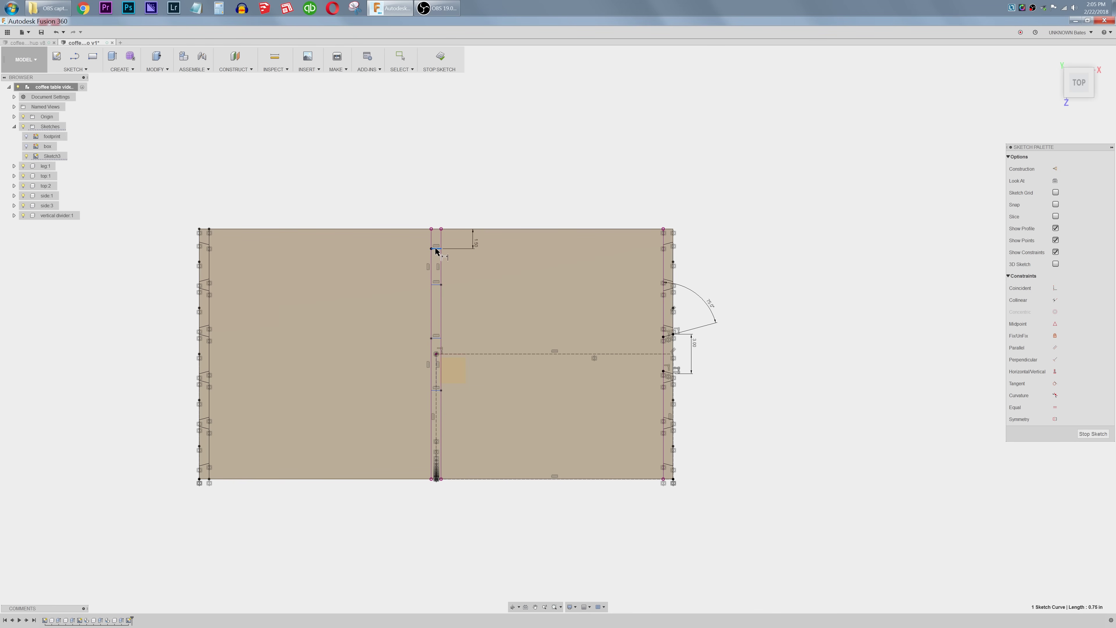
left_click(435, 286)
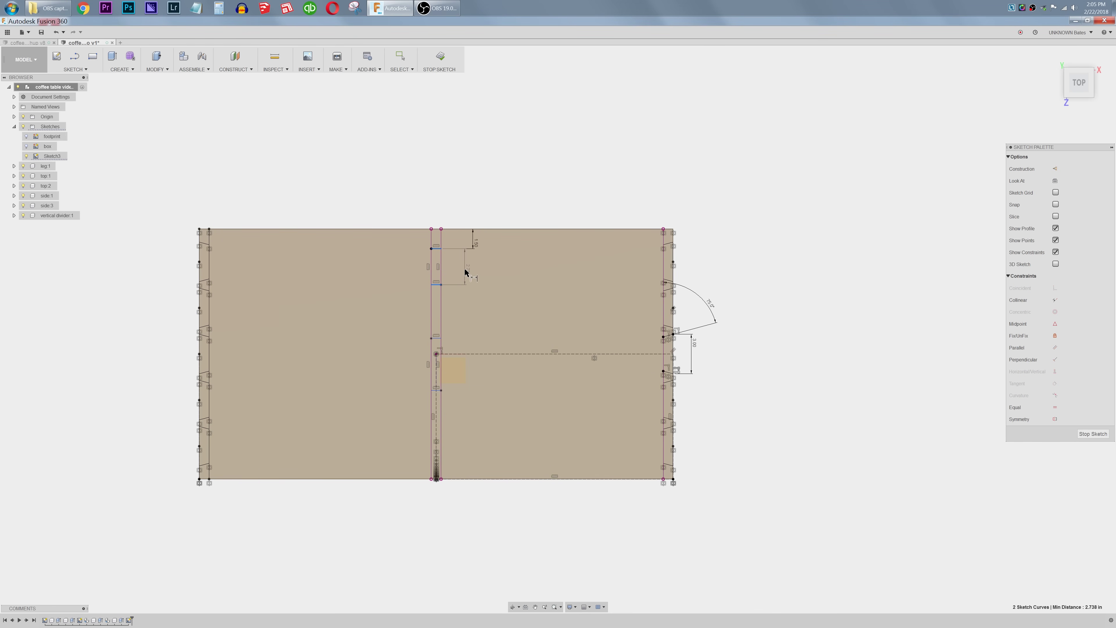
left_click(465, 275)
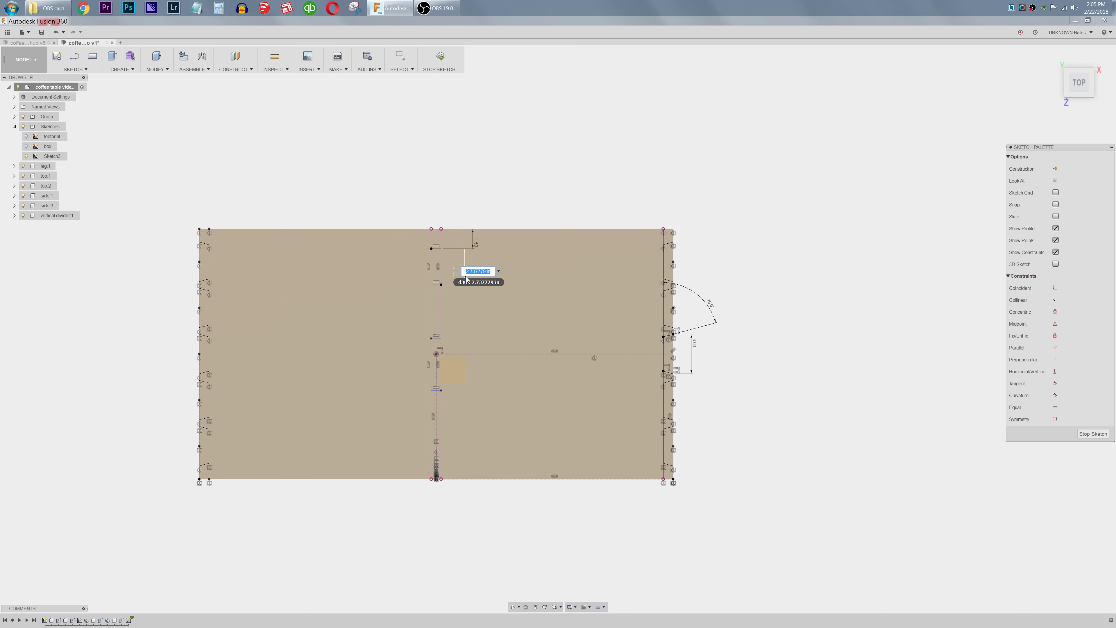
type("2")
key("Return")
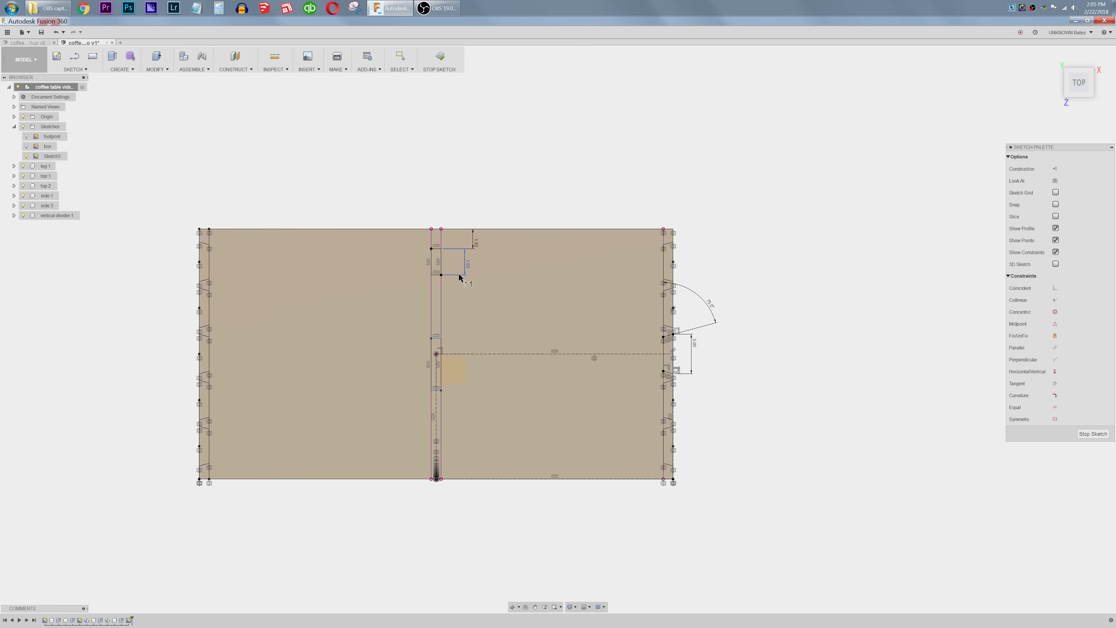
Step: Set the length of the middle rectangle on the vertical divider to 3 in
left_click(436, 338)
left_click(436, 390)
left_click(368, 372)
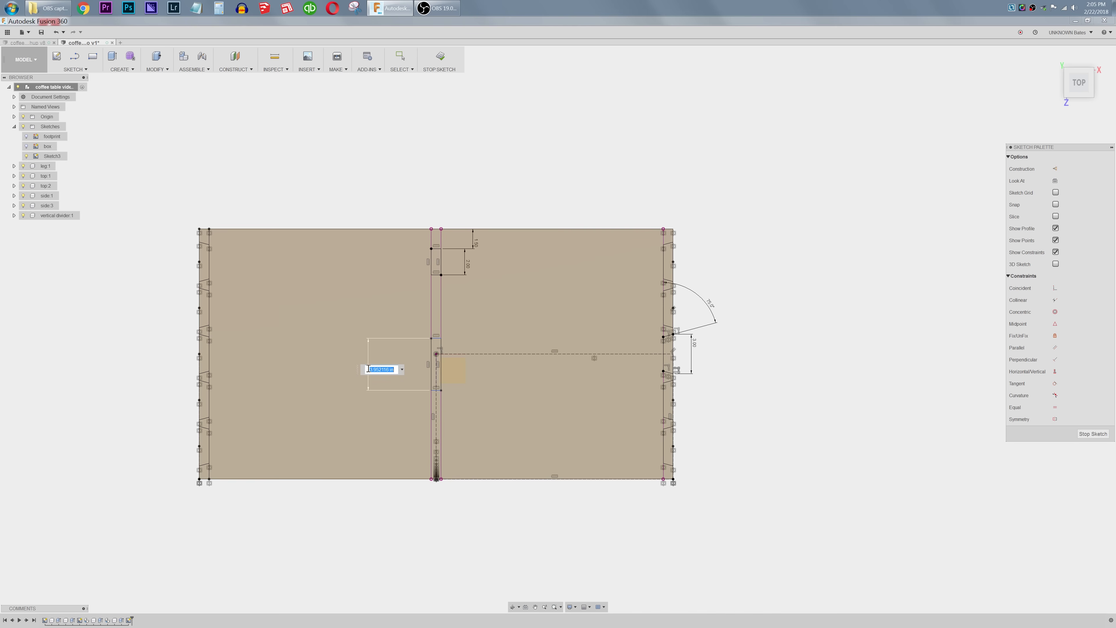
type("3")
key("Return")
key("Escape")
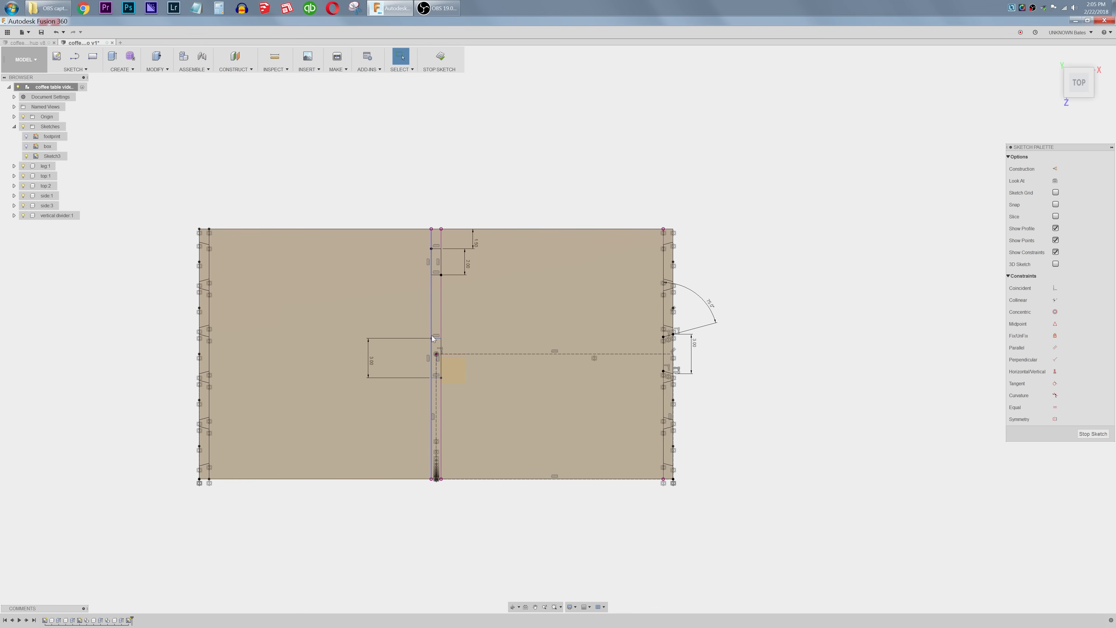
Step: Make the middle rectangle's two short edges symmetric about the horizontal construction centerline
left_click(437, 338)
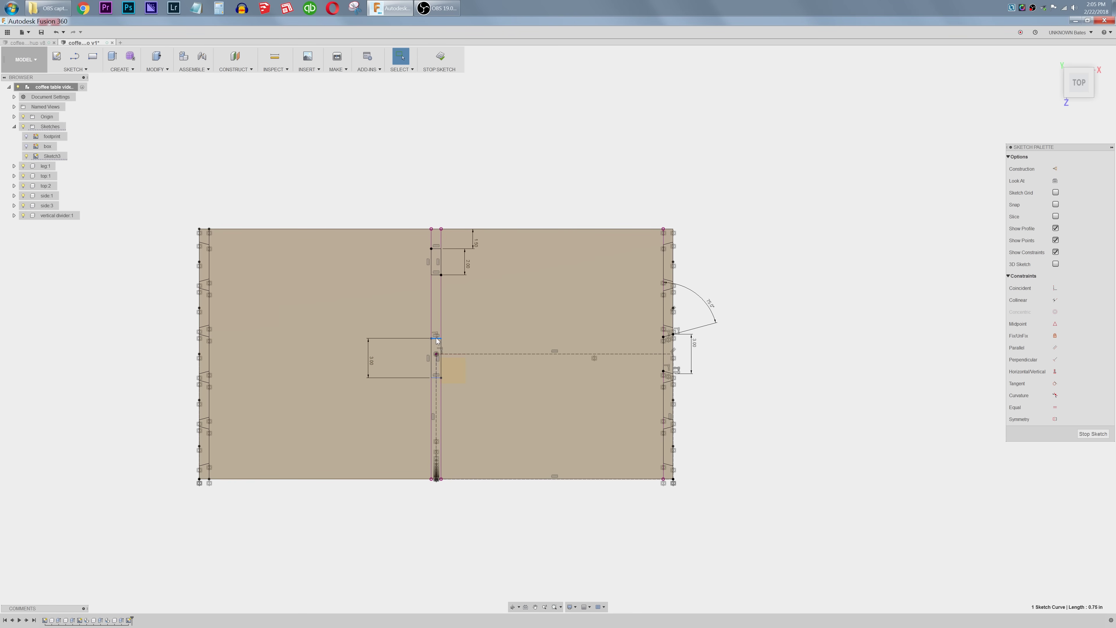
left_click(439, 378)
left_click(458, 353)
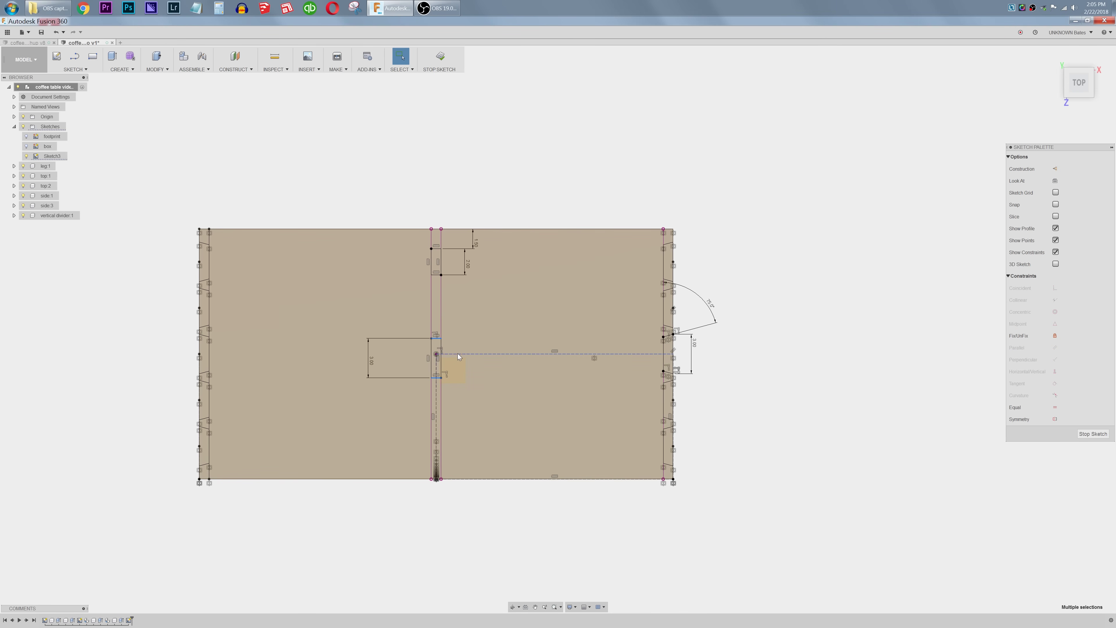
left_click(1055, 419)
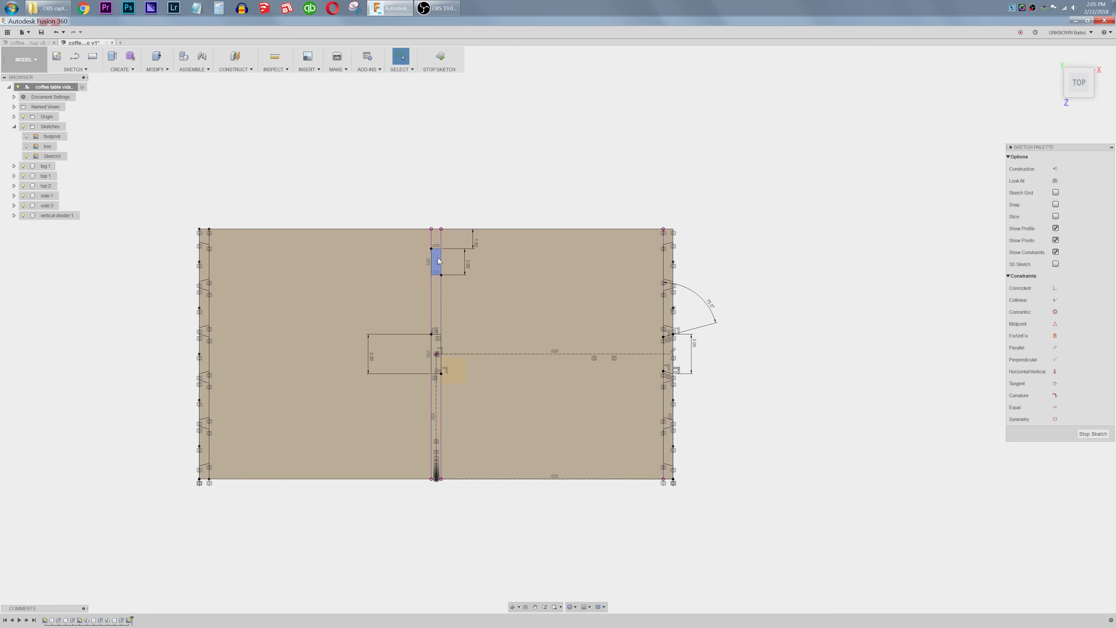
Step: Mirror the vertical divider's back rectangle across the horizontal construction centerline and finish the sketch
left_click_drag(420, 243, 449, 286)
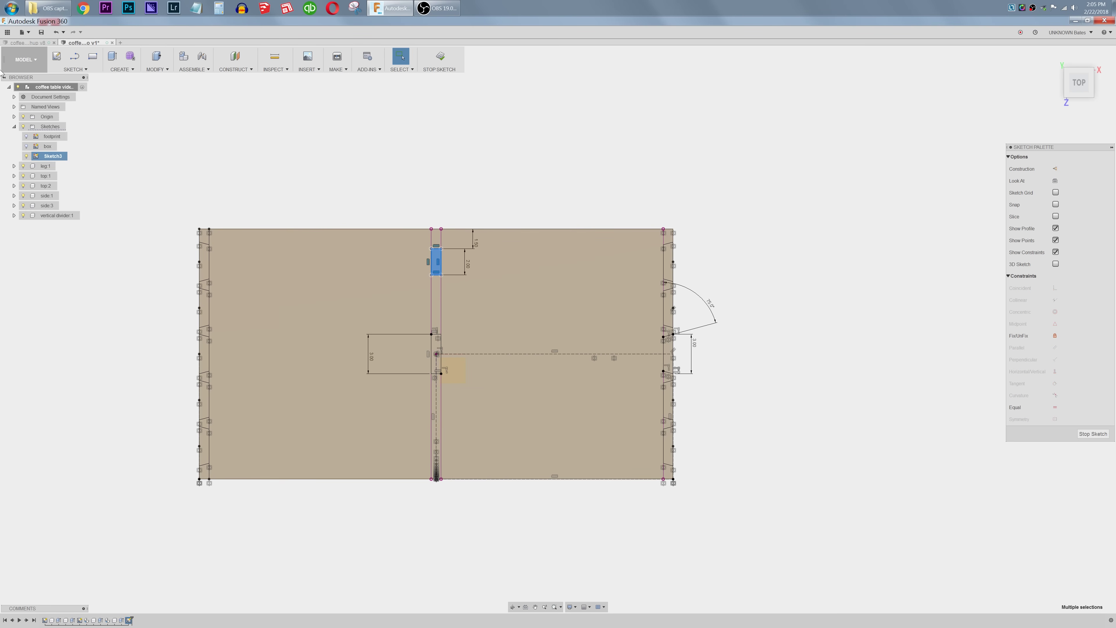
left_click(74, 69)
left_click(61, 238)
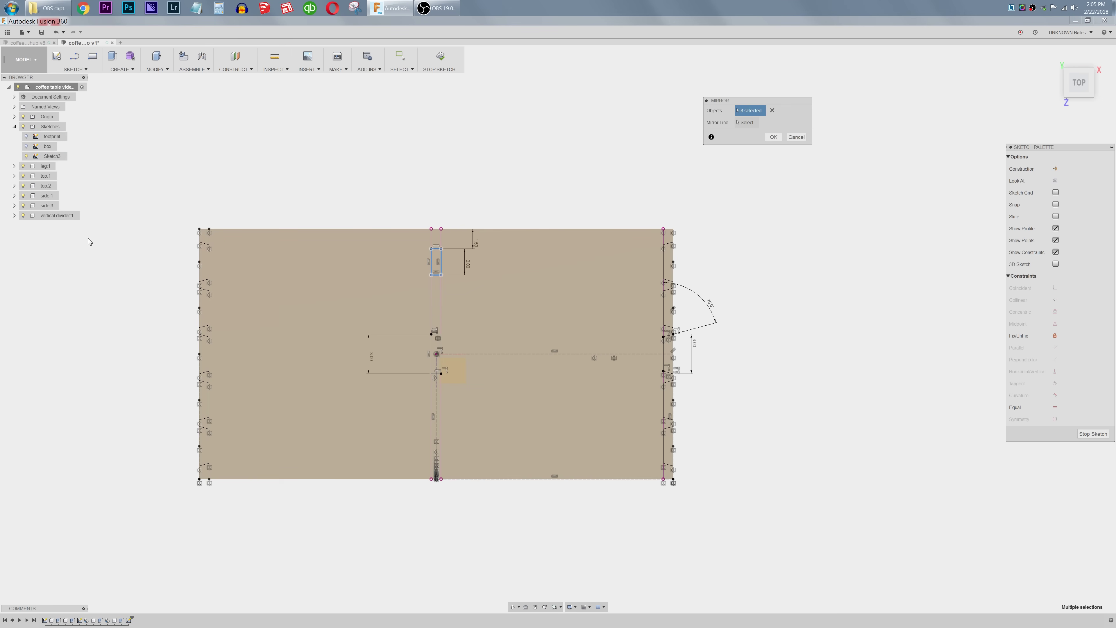
left_click(747, 123)
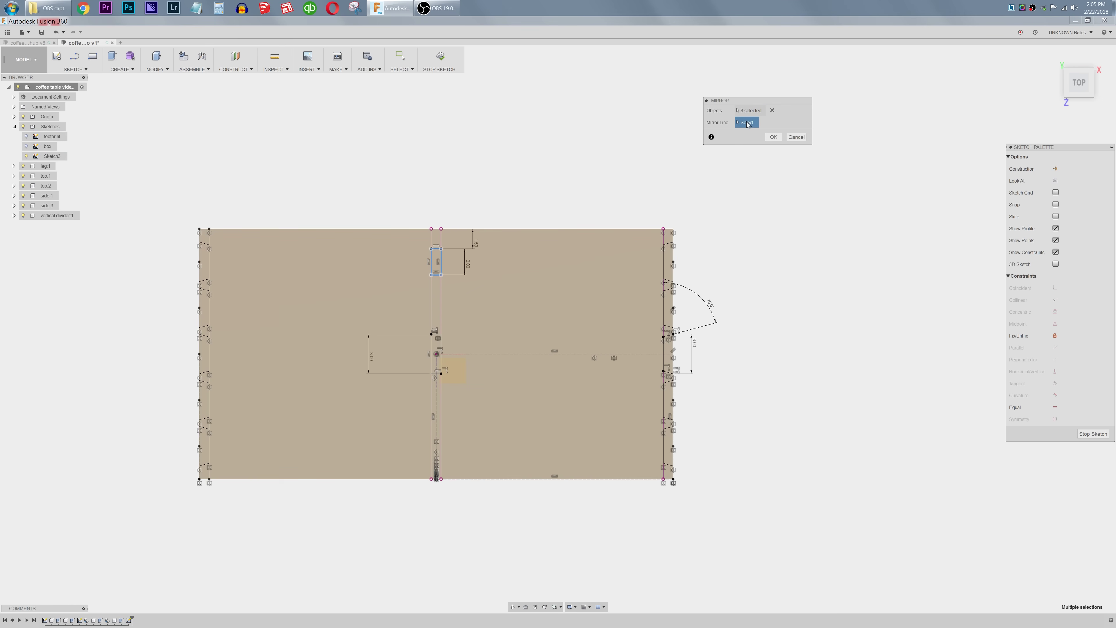
left_click(535, 354)
left_click(775, 139)
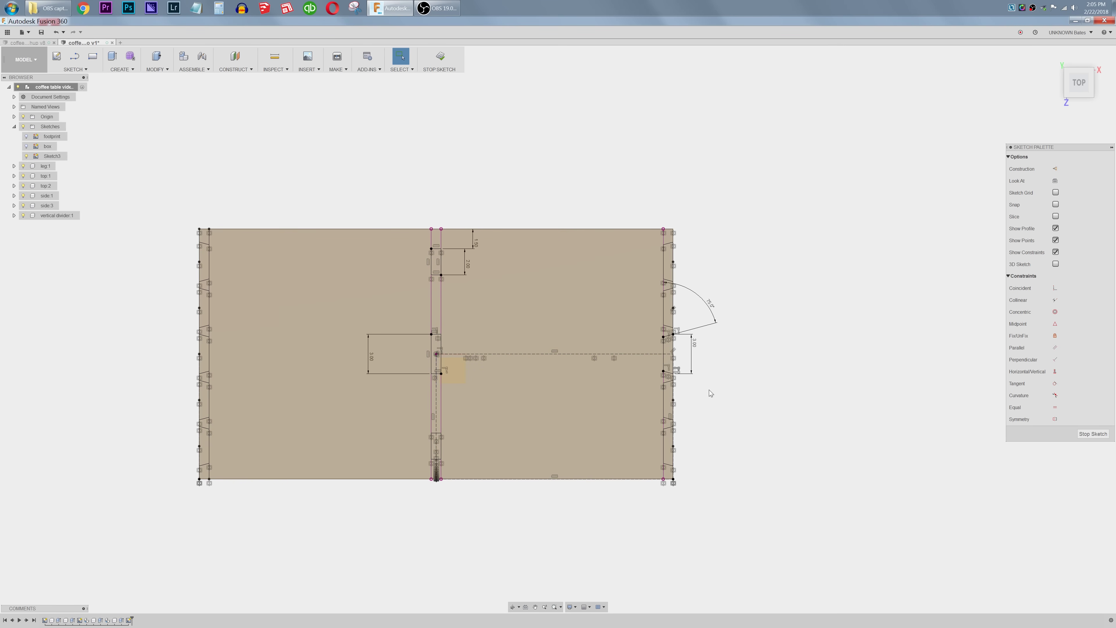
left_click(452, 74)
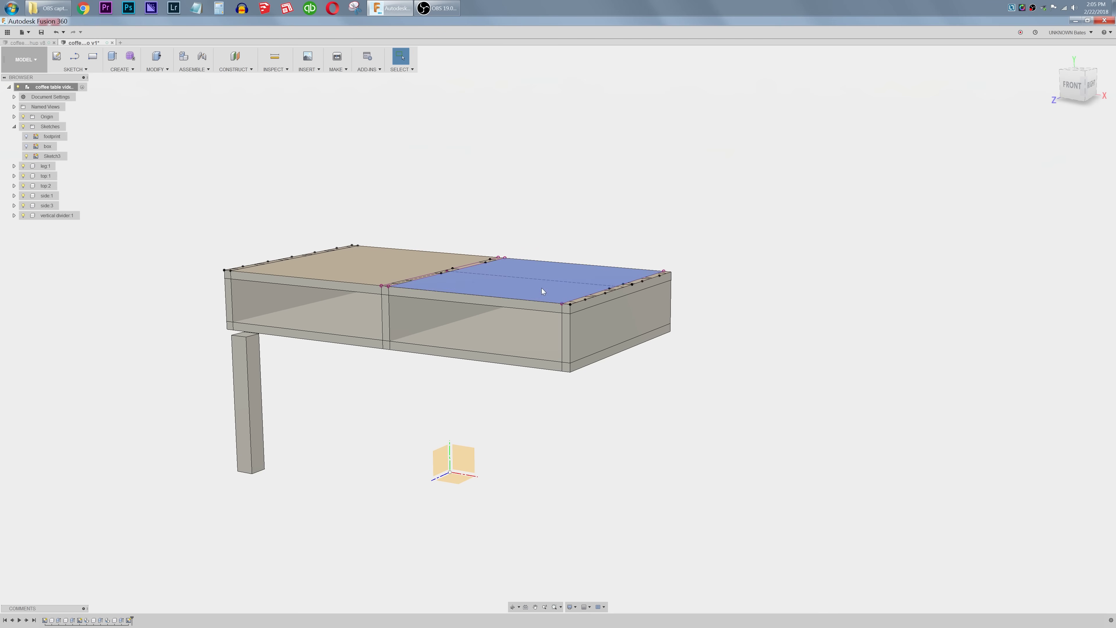
Step: Rename the finished joinery sketch as "dovetails and M&T"
left_click(49, 157)
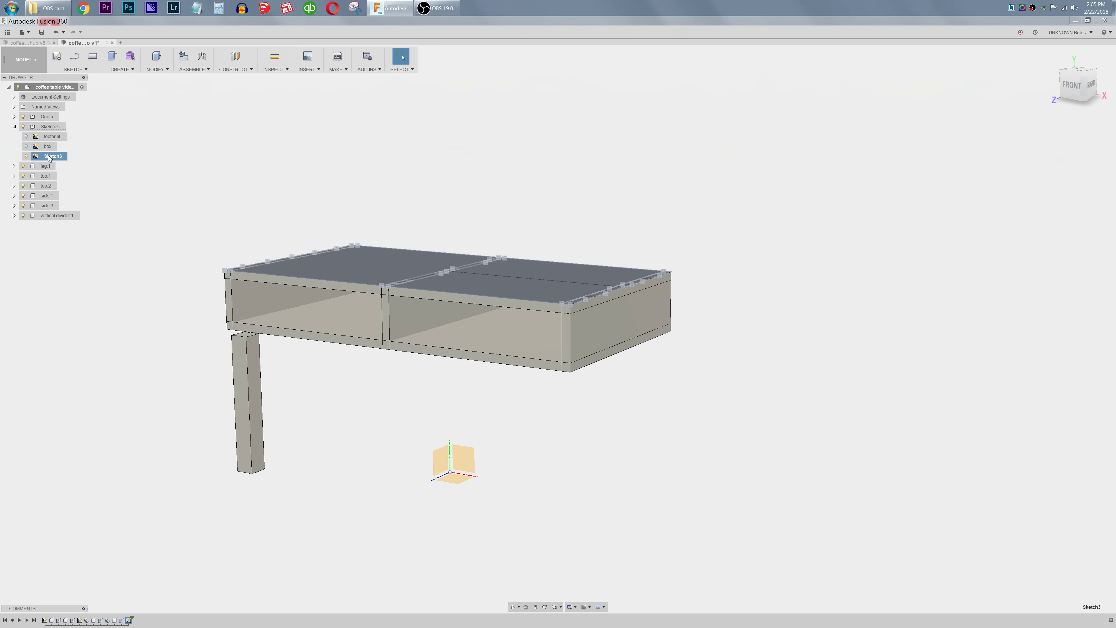
double_click(49, 157)
type("dovetails and M&T")
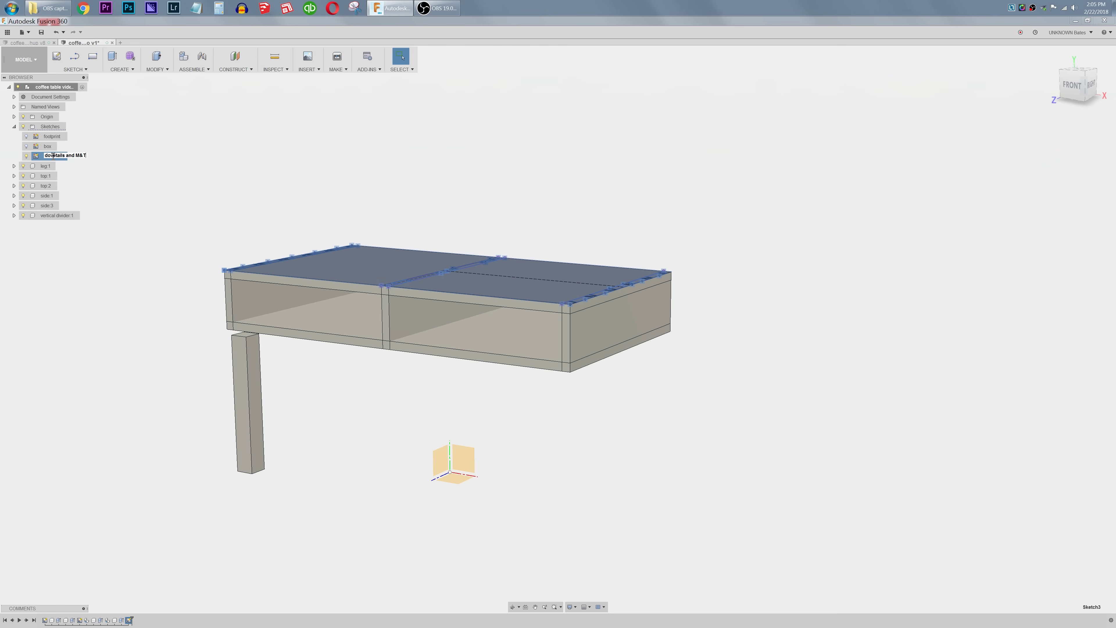
left_click(192, 215)
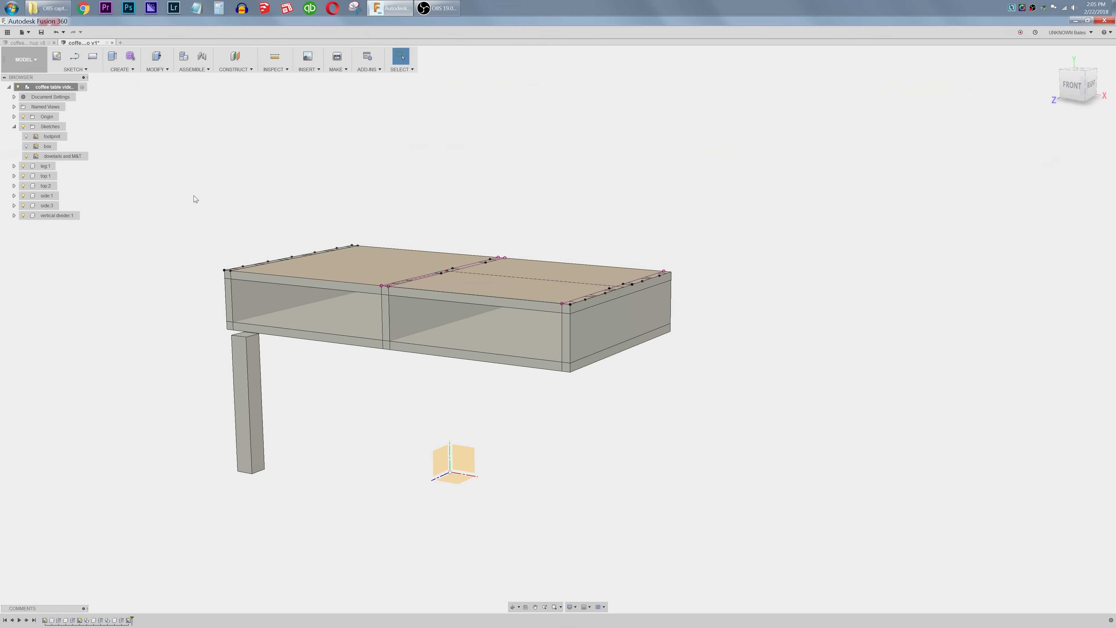
Step: Start a Press Pull extrusion with the five dovetail tail profiles along each end of the tabletop sketch
middle_click_drag(468, 215, 470, 225, "shift")
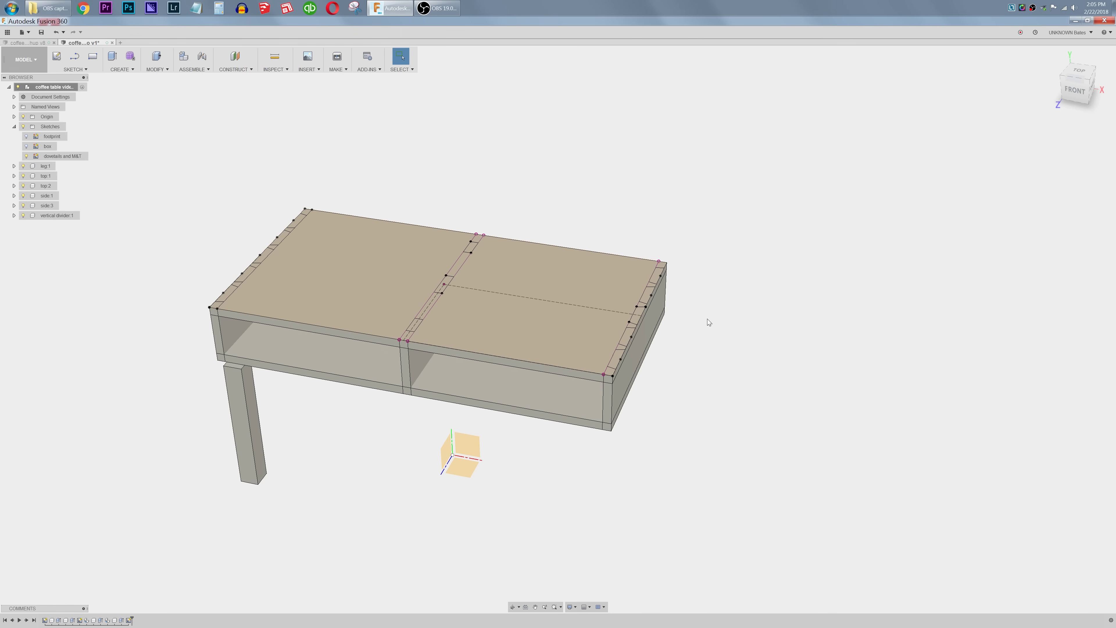
key("q")
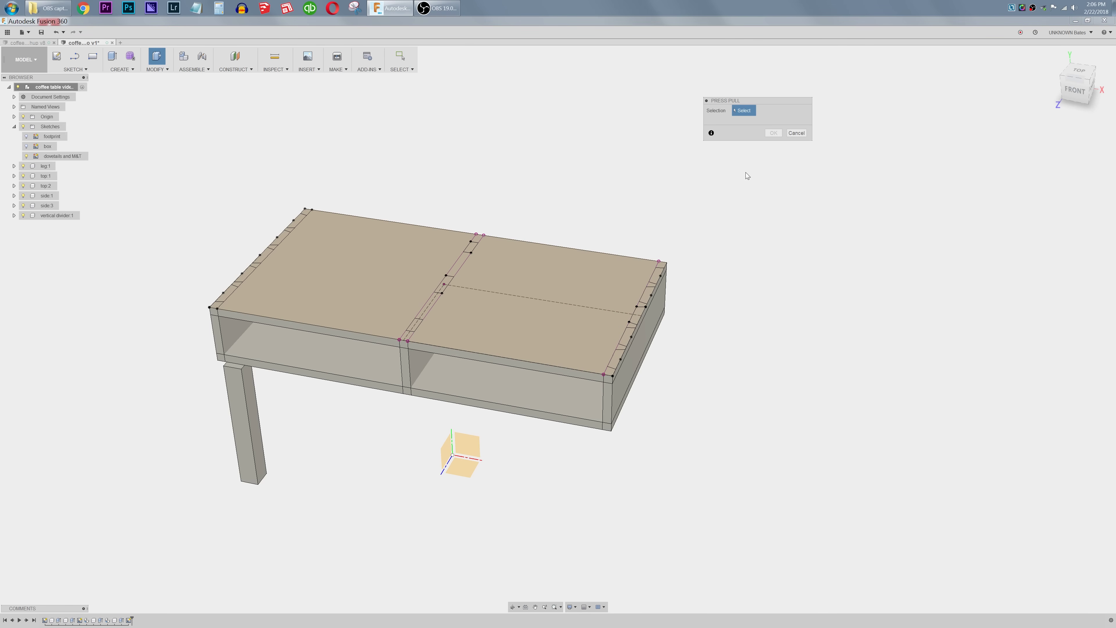
left_click(1081, 72)
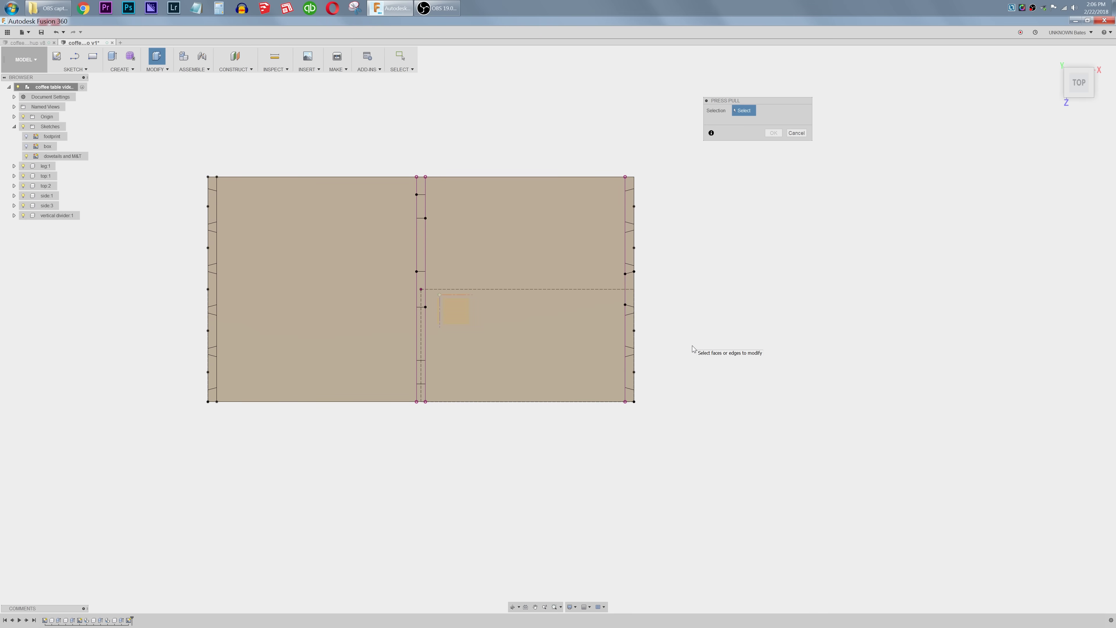
left_click(629, 373)
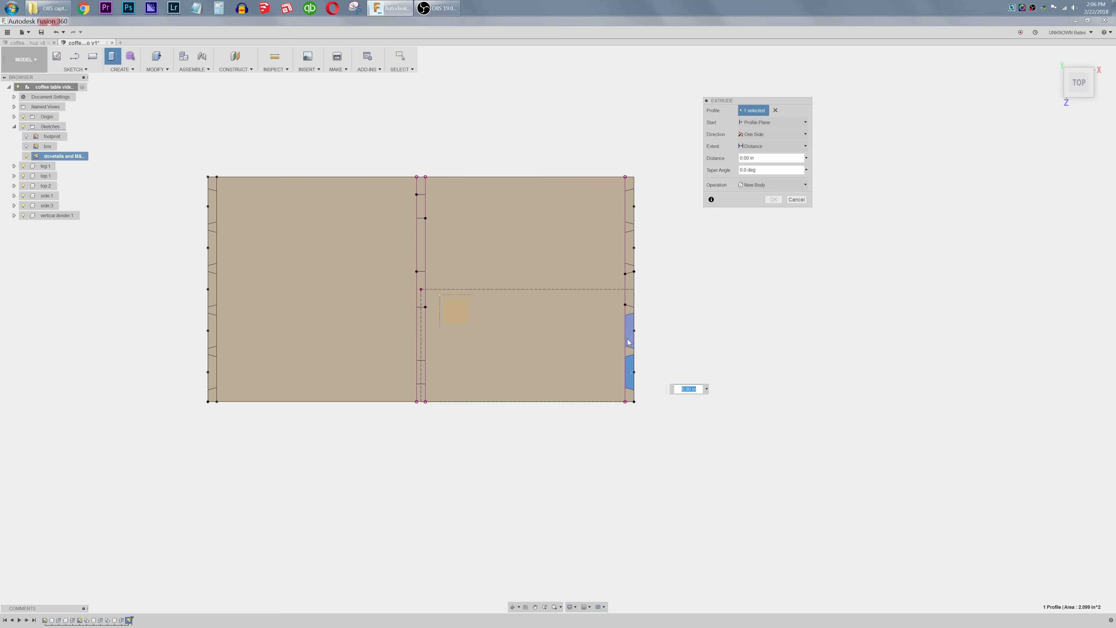
left_click(629, 330)
left_click(631, 278)
left_click(630, 247)
left_click(629, 206)
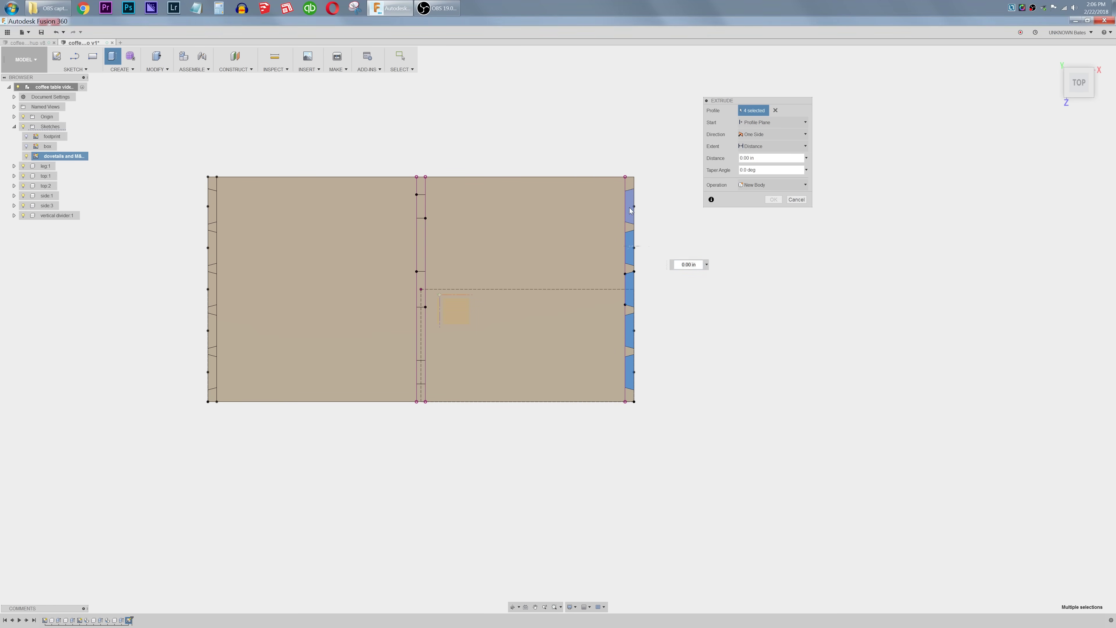
left_click(211, 207)
left_click(212, 247)
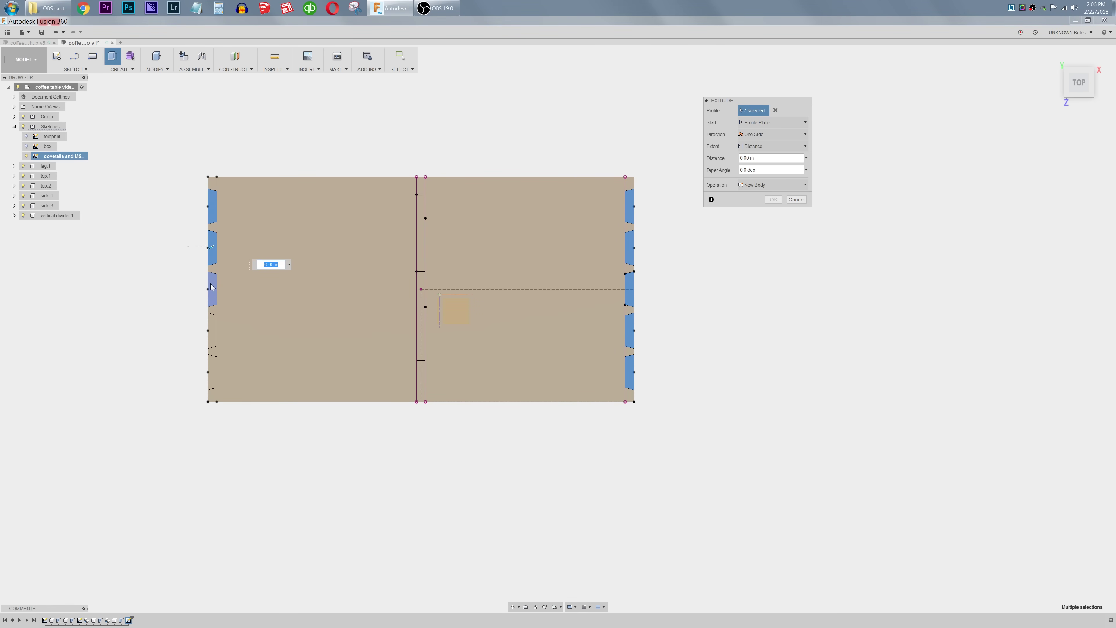
left_click(212, 288)
left_click(212, 330)
left_click(212, 371)
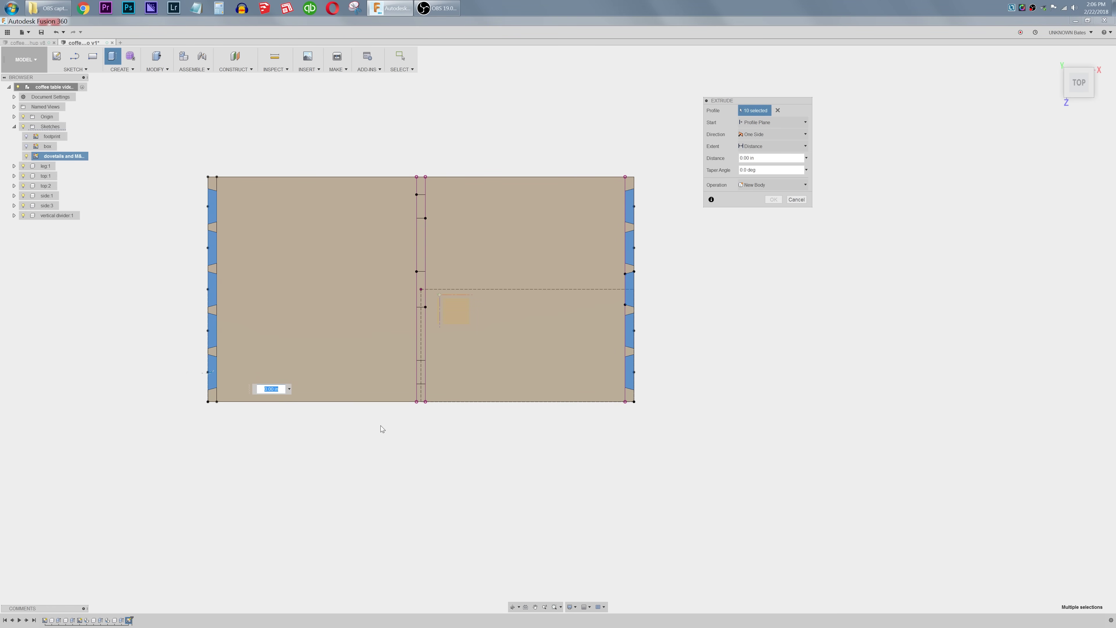
Step: Add the four vertical divider profiles outside the three tenon rectangles to the extrusion
left_click(421, 396)
left_click(421, 334)
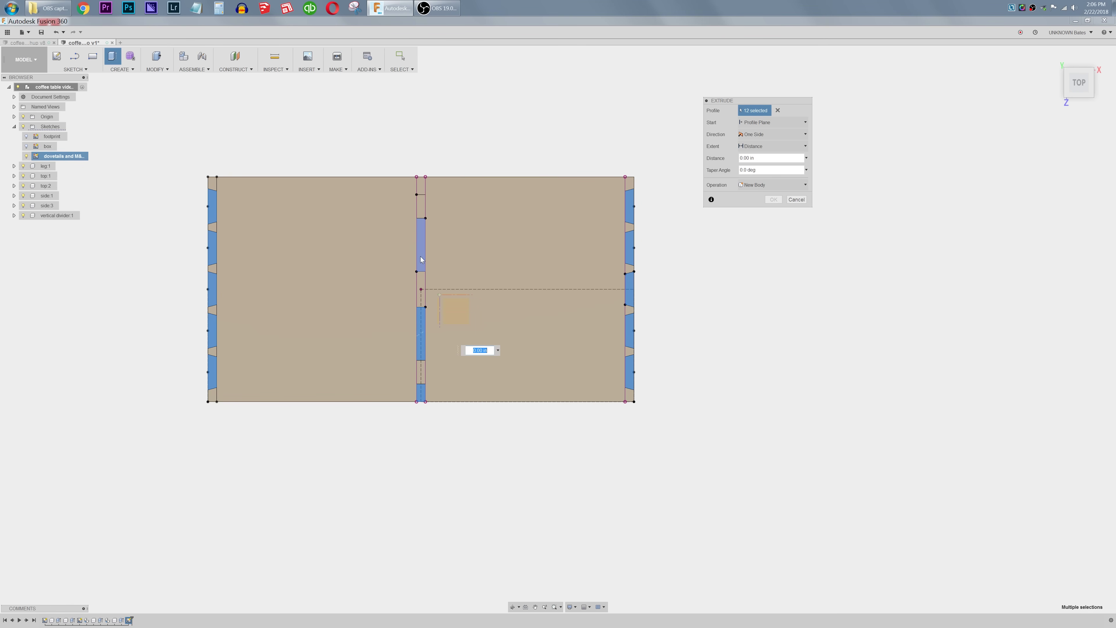
left_click(421, 260)
left_click(420, 184)
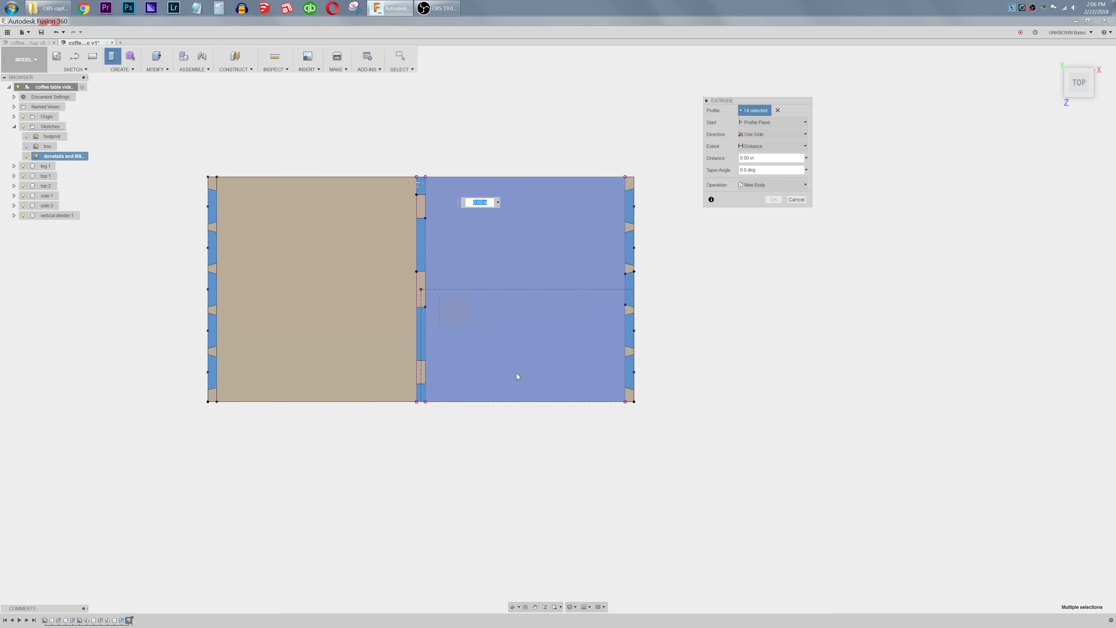
Step: Cut the selected profiles to the top panel's underside, excluding the top body so only the sides and vertical divider are cut
middle_click_drag(676, 434, 657, 409, "shift")
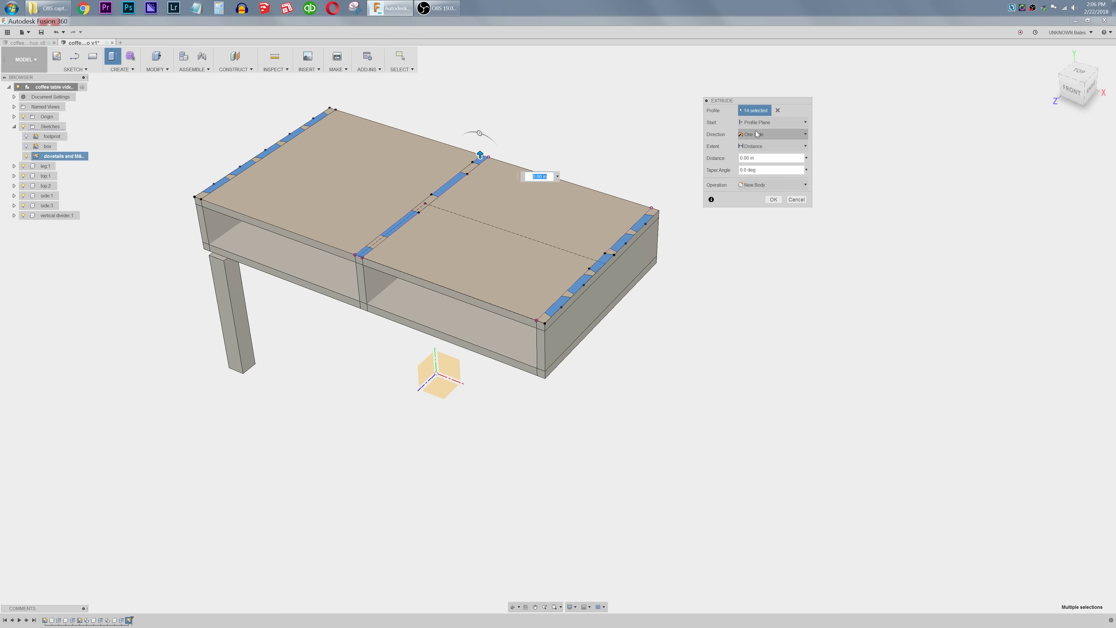
left_click(754, 147)
left_click(752, 166)
middle_click_drag(609, 360, 626, 266, "shift")
left_click(538, 159)
left_click(545, 162)
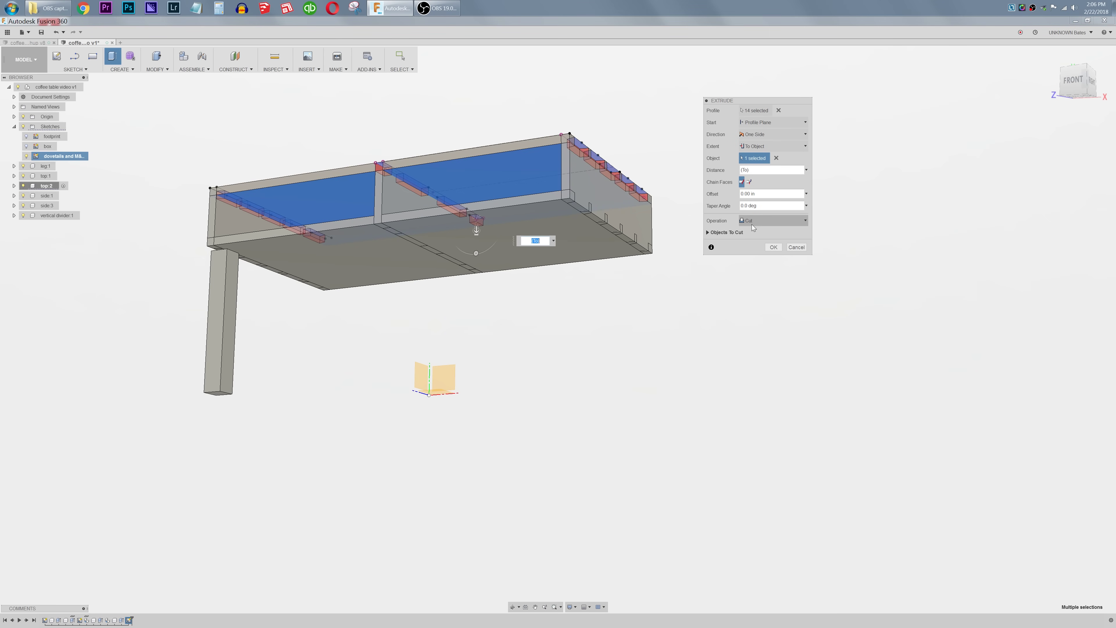
left_click(707, 234)
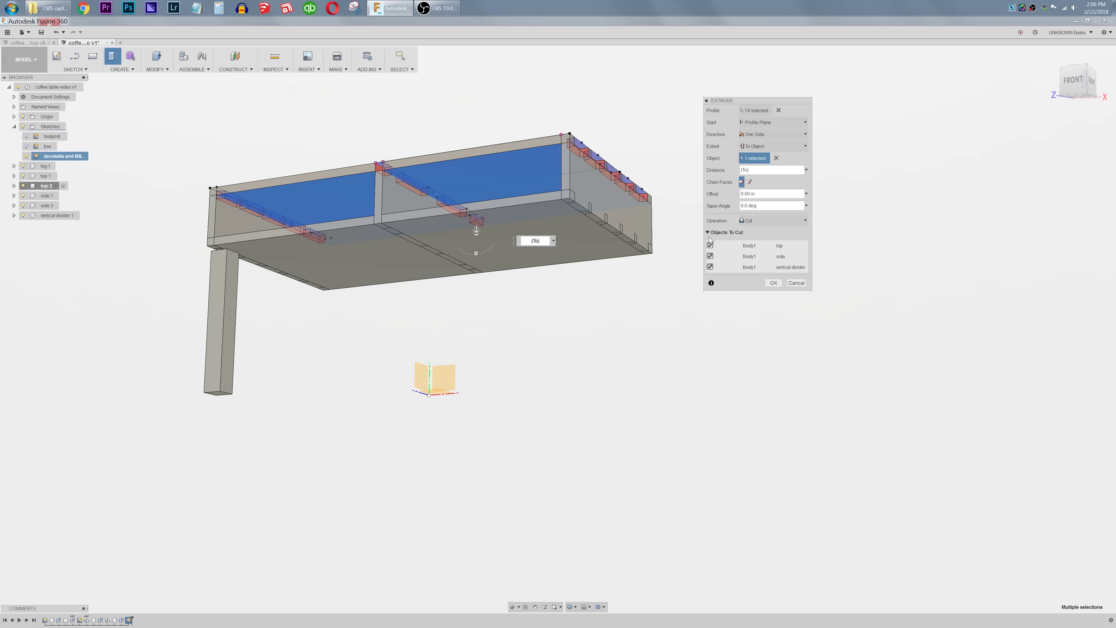
left_click(710, 246)
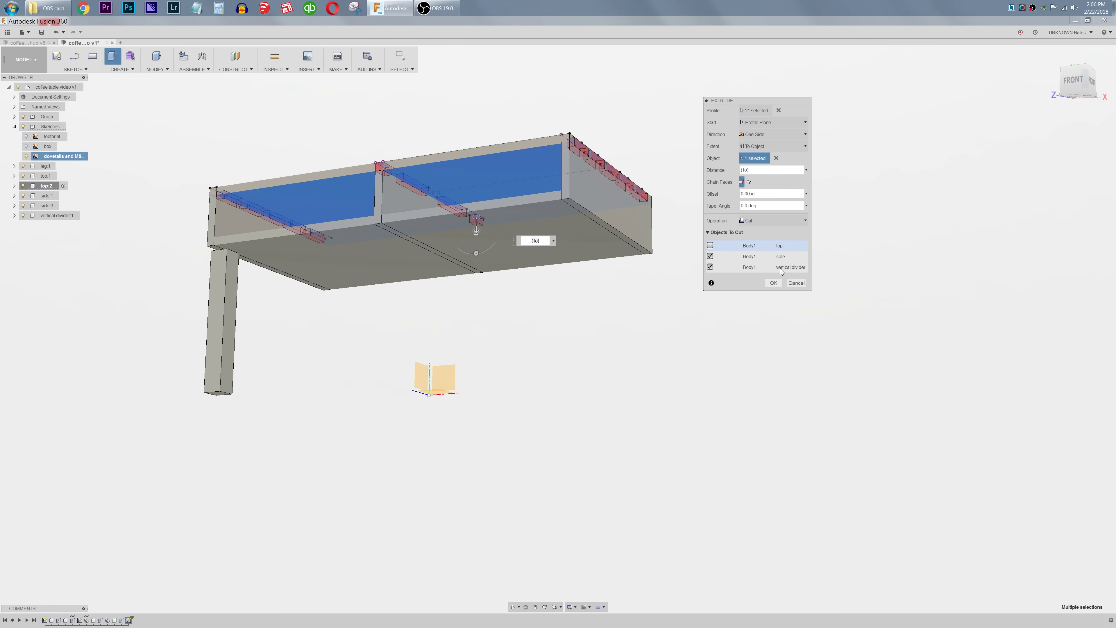
left_click(773, 284)
middle_click_drag(708, 206, 708, 225, "shift")
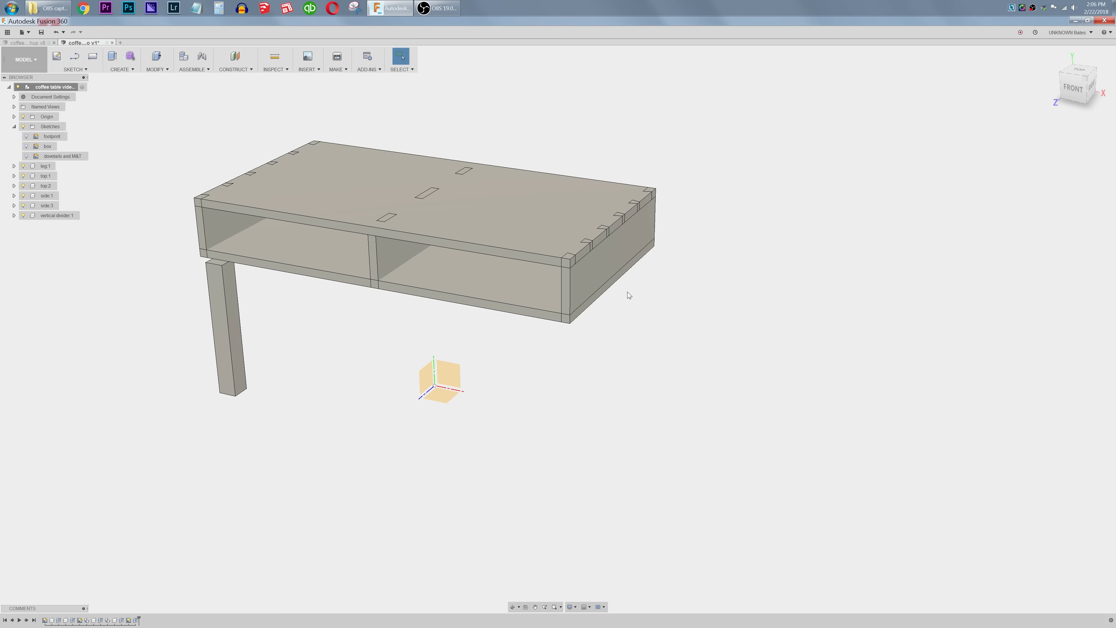
Step: Show the "dovetails and M&T" sketch again and start a second extrusion with the five tail profiles at each end
left_click(26, 156)
key("q")
left_click(1078, 70)
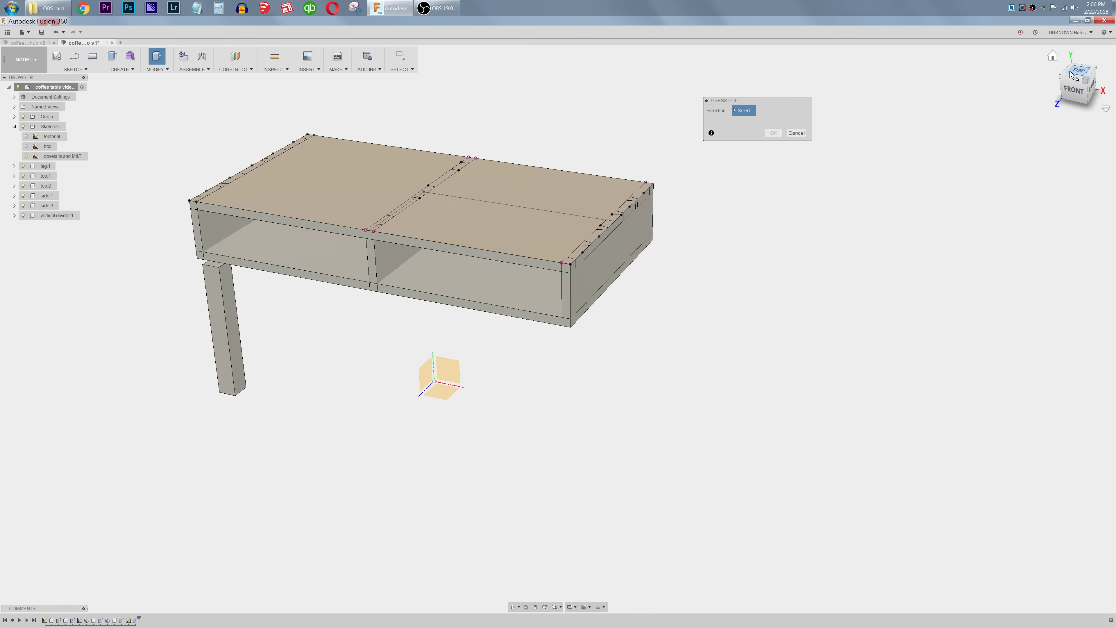
left_click(598, 197)
left_click(598, 242)
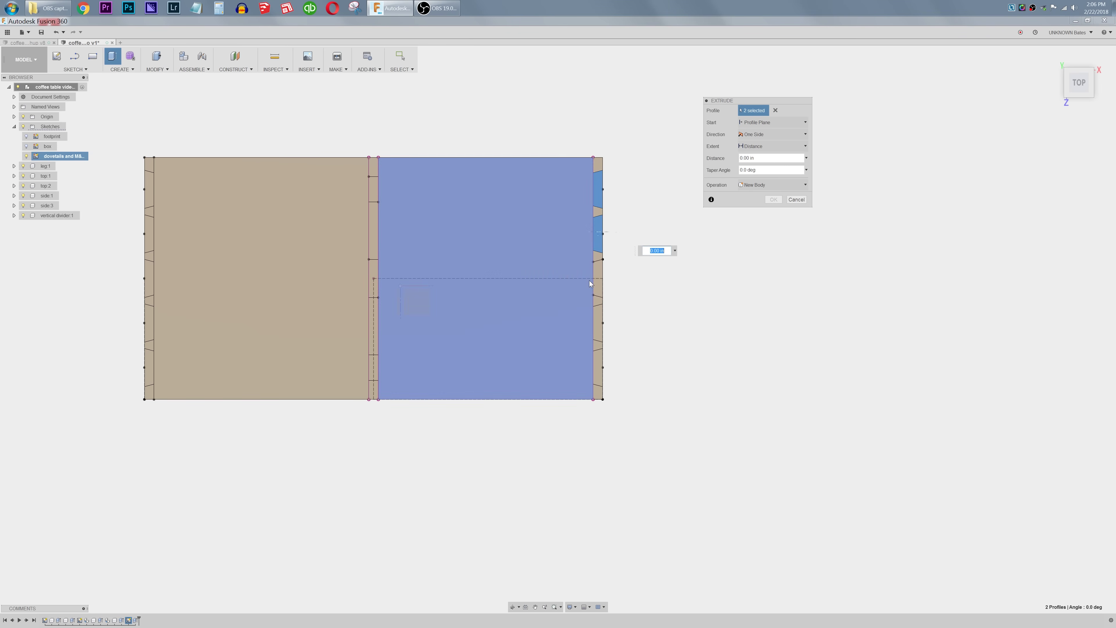
left_click(597, 286)
left_click(599, 332)
left_click(598, 368)
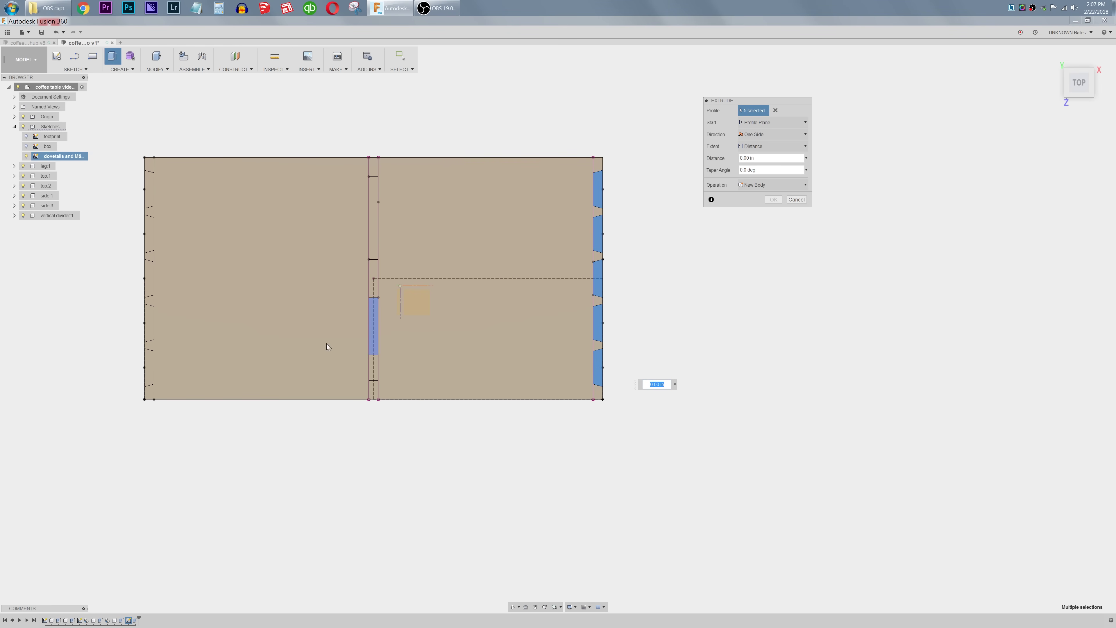
left_click(149, 373)
left_click(148, 323)
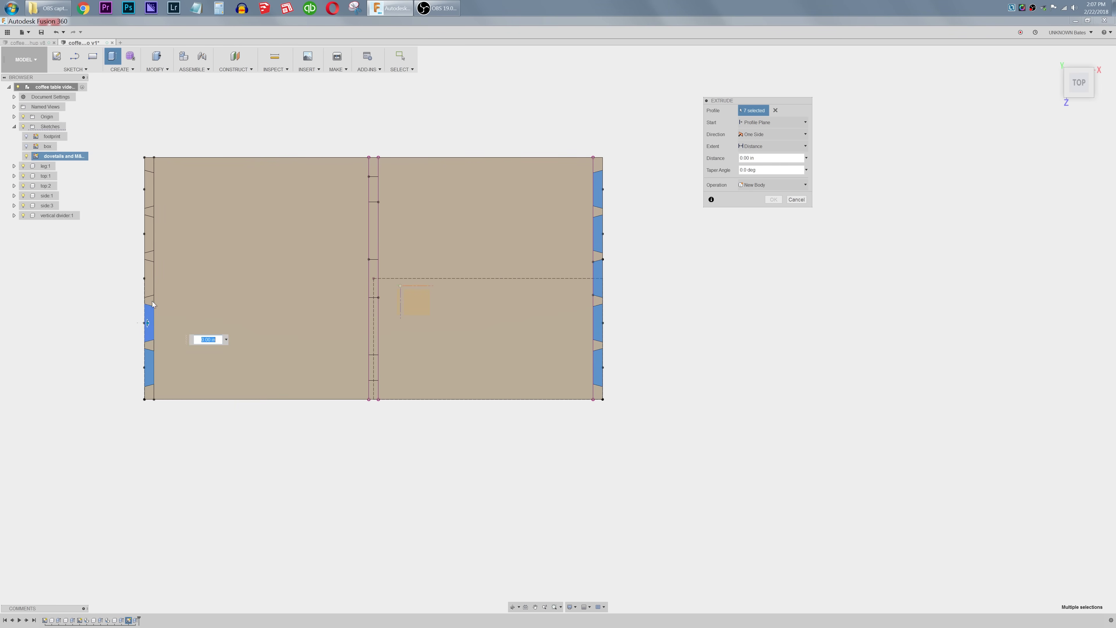
left_click(148, 278)
left_click(148, 234)
left_click(148, 193)
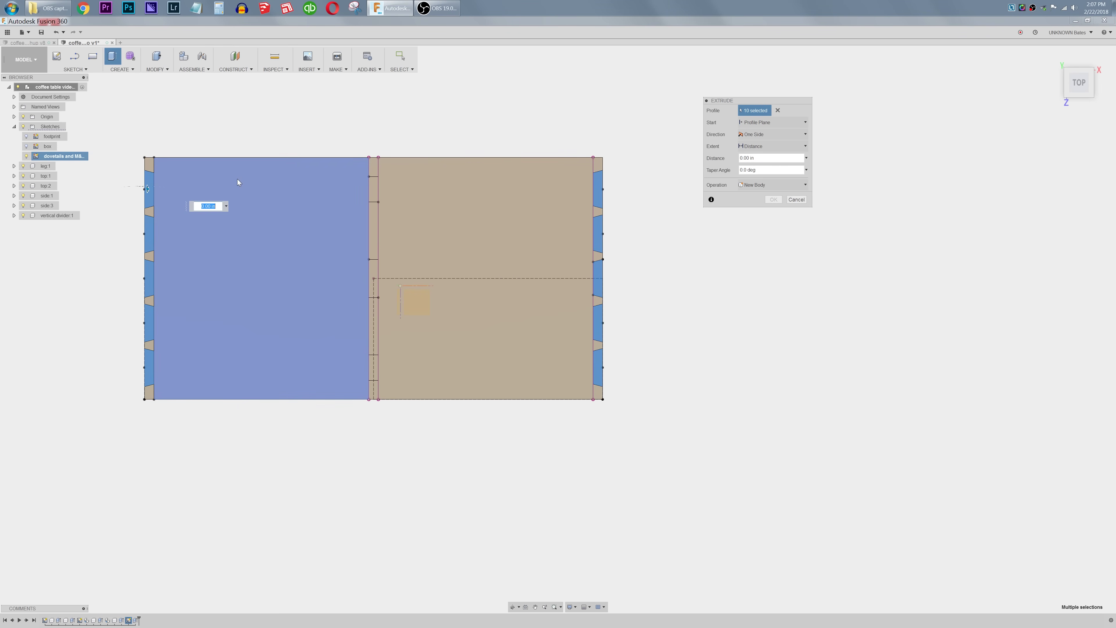
Step: Include the four divider profiles between and beyond the tenon rectangles in the second extrusion
left_click(373, 166)
left_click(373, 229)
left_click(374, 326)
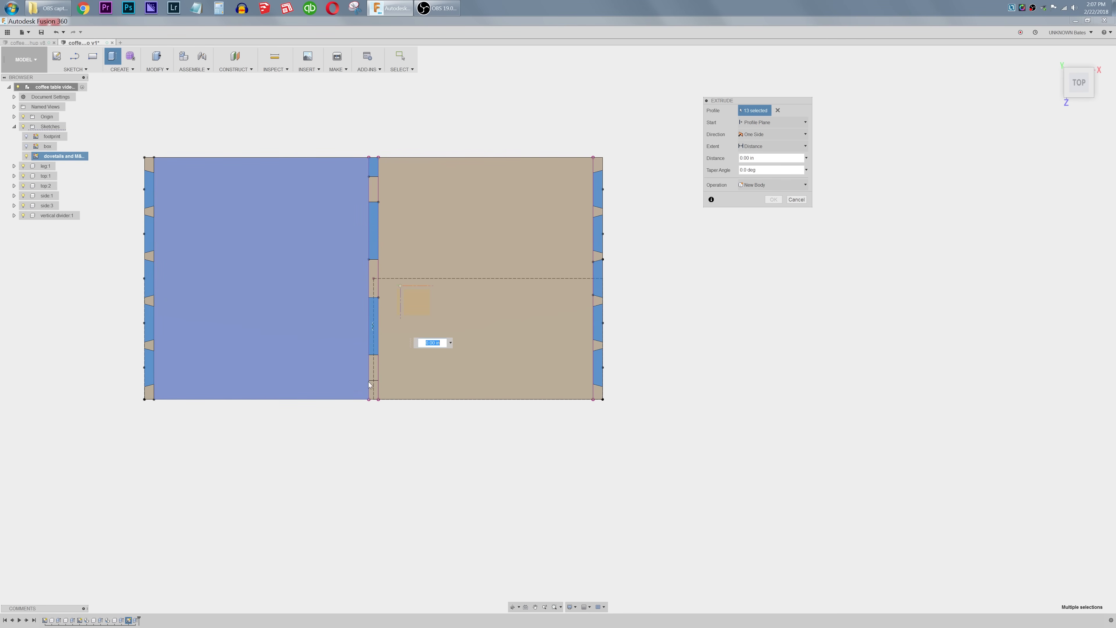
left_click(372, 390)
Step: Cut the profiles from the bottom panel's upper face to its underside, excluding that panel's body from the objects to cut
middle_click_drag(540, 398, 533, 355, "shift")
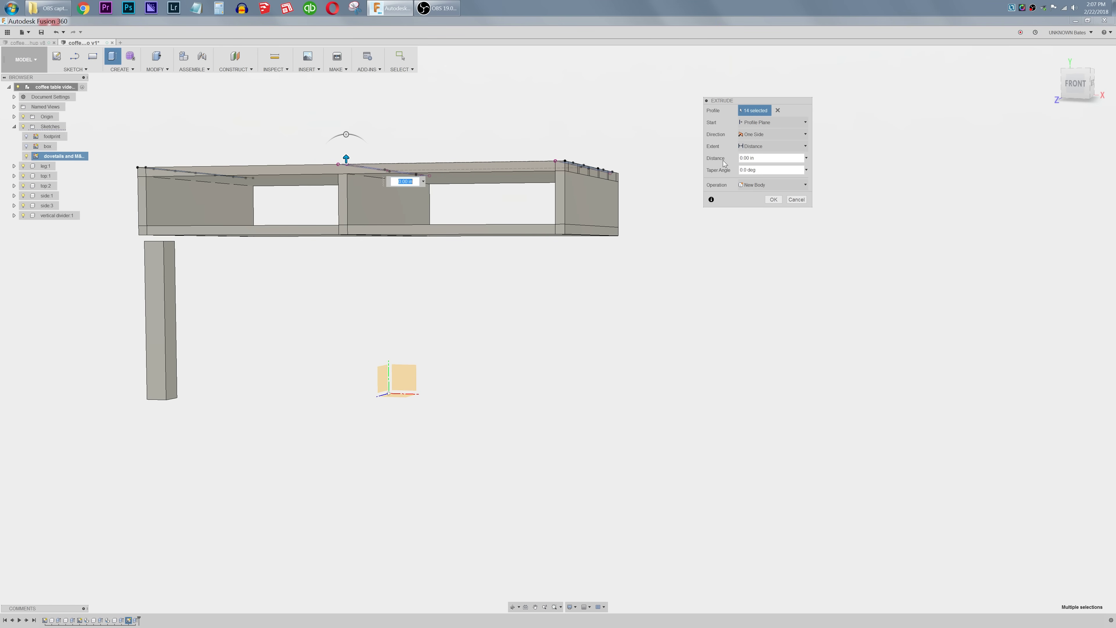
left_click(764, 123)
left_click(765, 152)
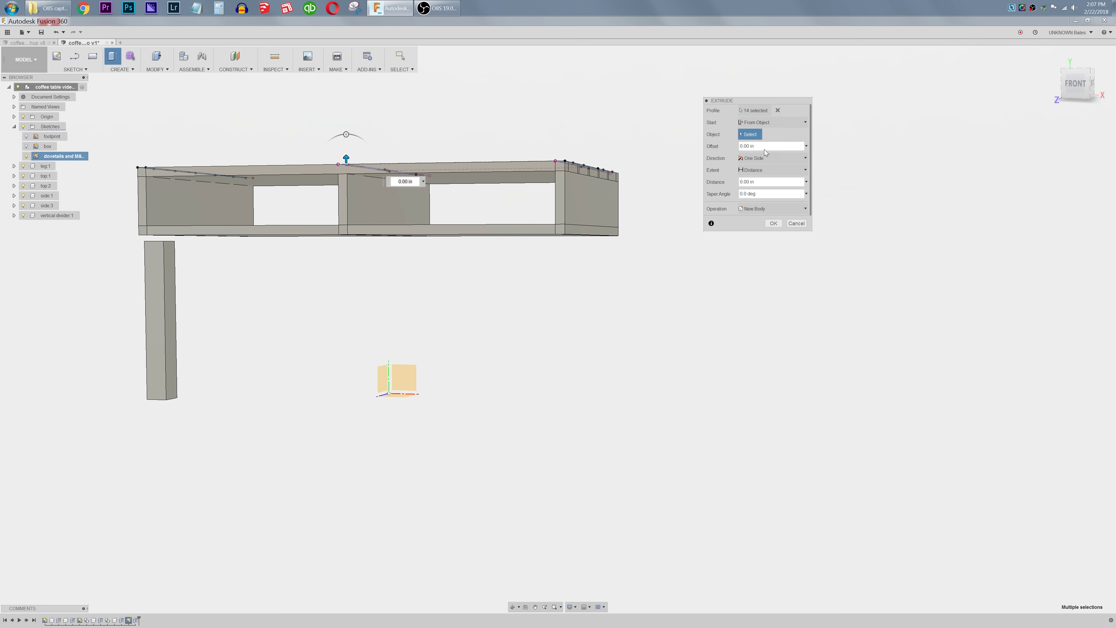
middle_click_drag(637, 153, 629, 173, "shift")
left_click(549, 232)
middle_click_drag(620, 249, 613, 242, "shift")
left_click(772, 169)
left_click(763, 191)
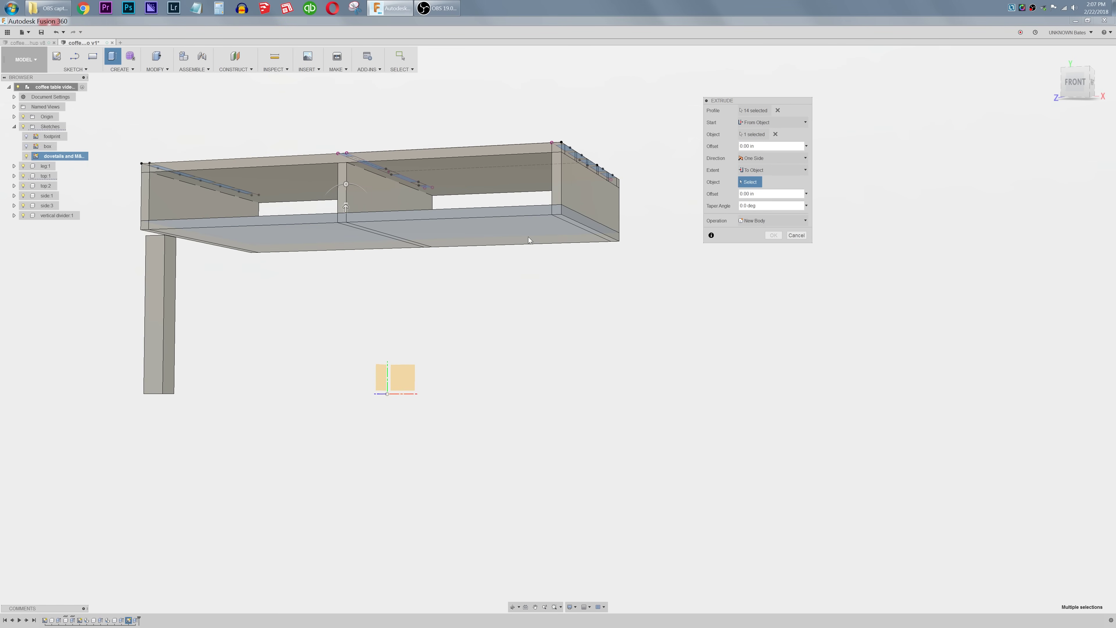
left_click(527, 236)
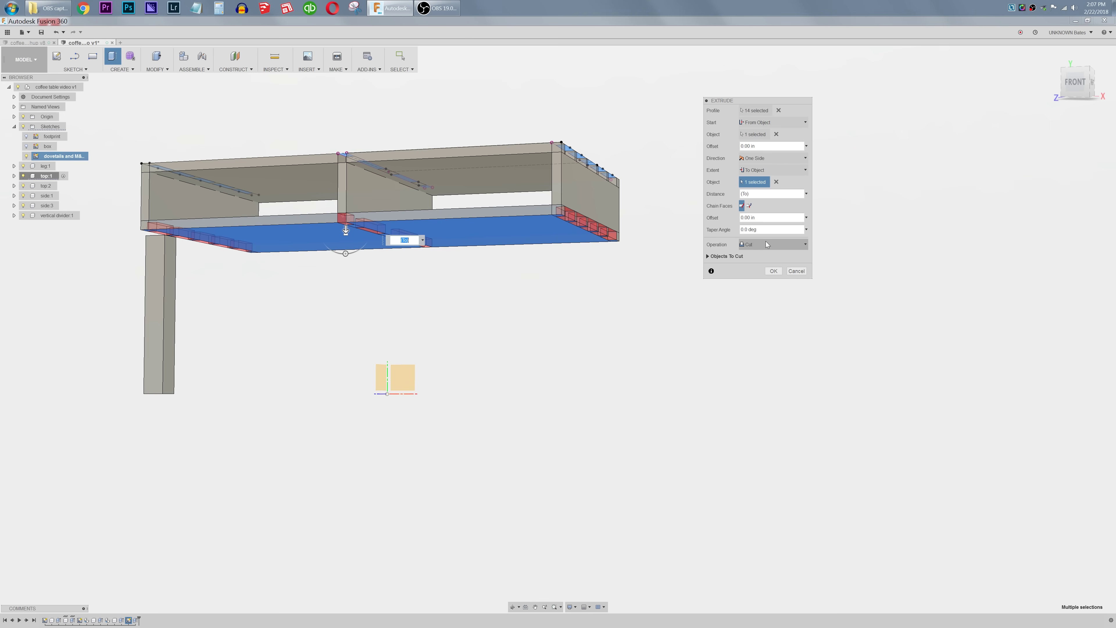
left_click(708, 256)
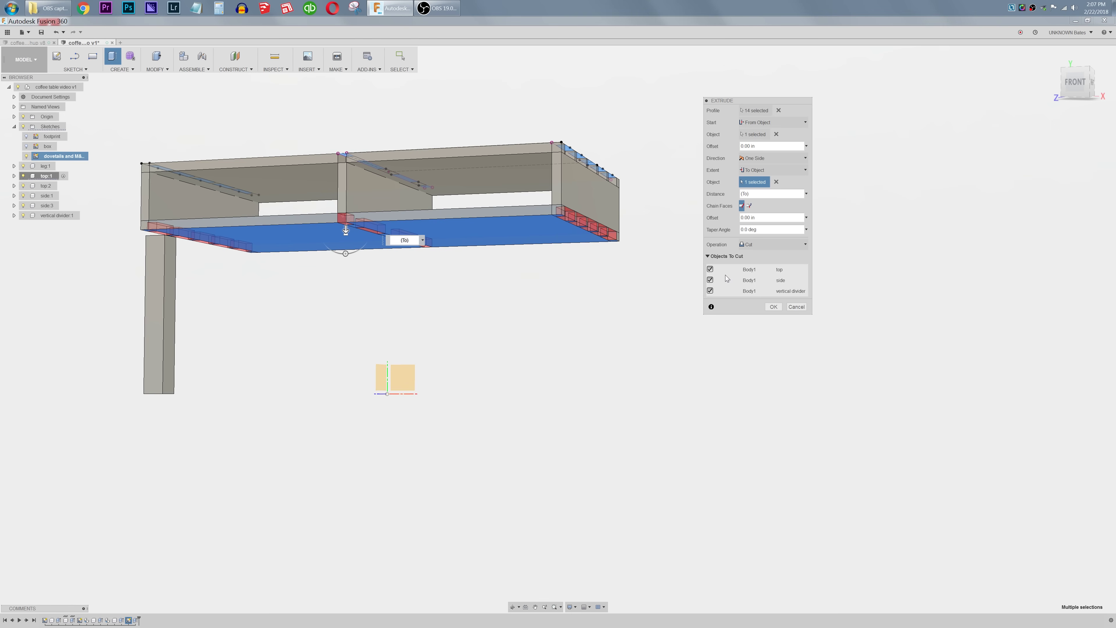
left_click(709, 269)
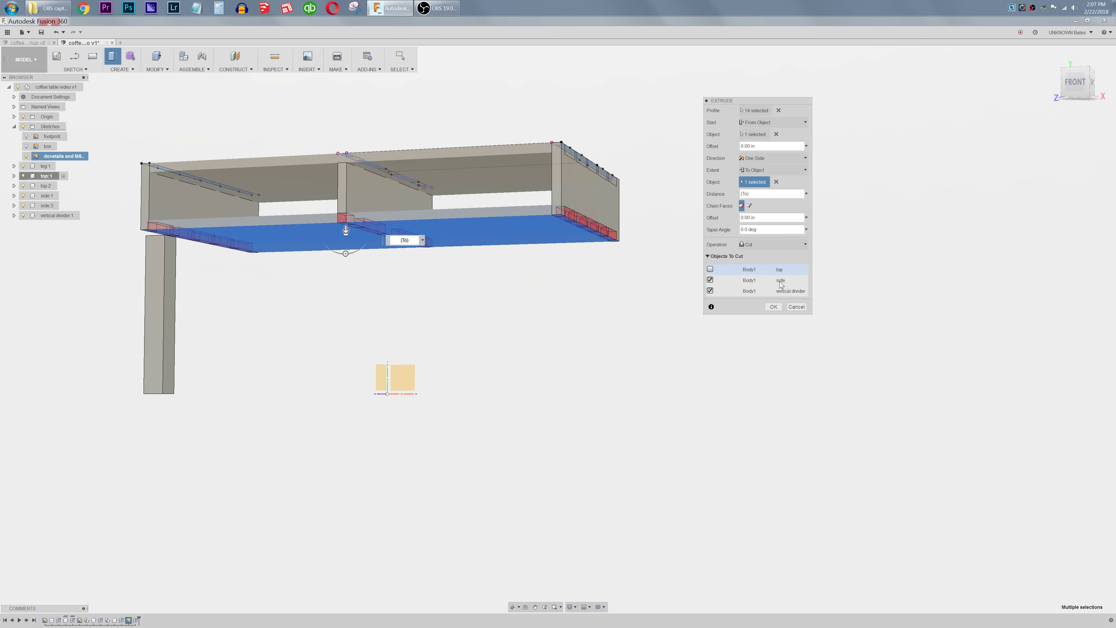
left_click(773, 307)
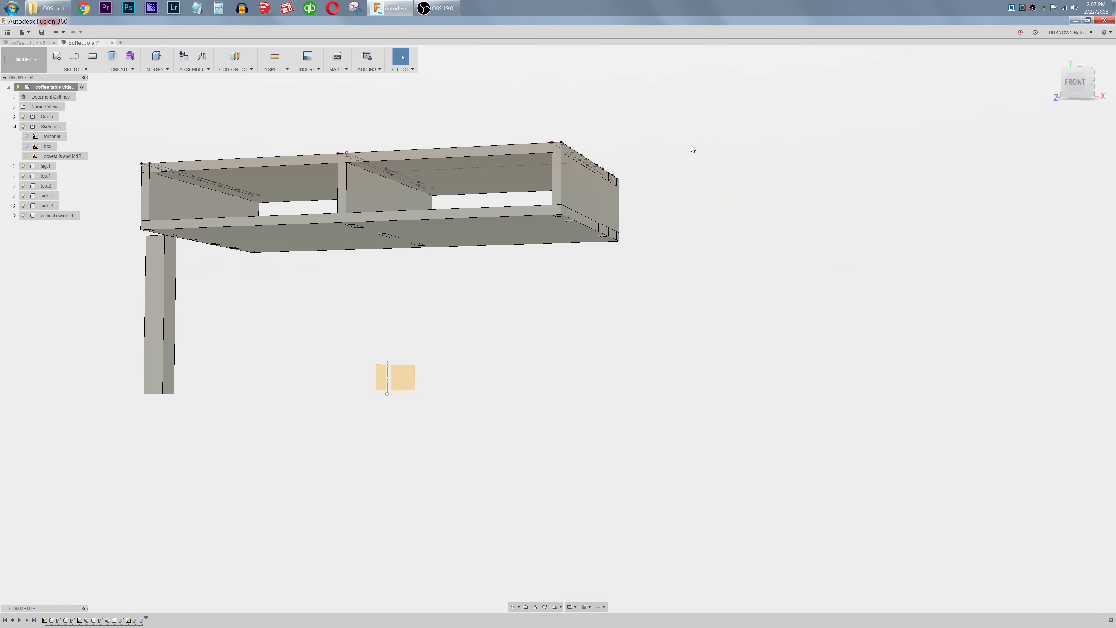
Step: Start another extrusion from the "dovetails and M&T" sketch with the six pin profiles along the table's left end
middle_click_drag(820, 308, 547, 222, "shift")
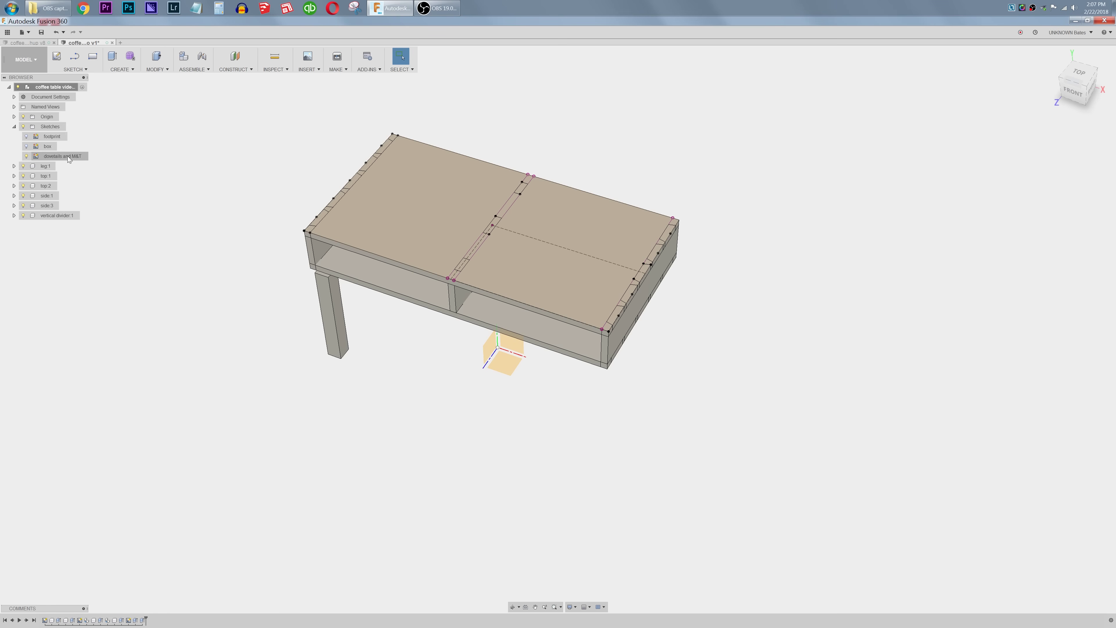
key("q")
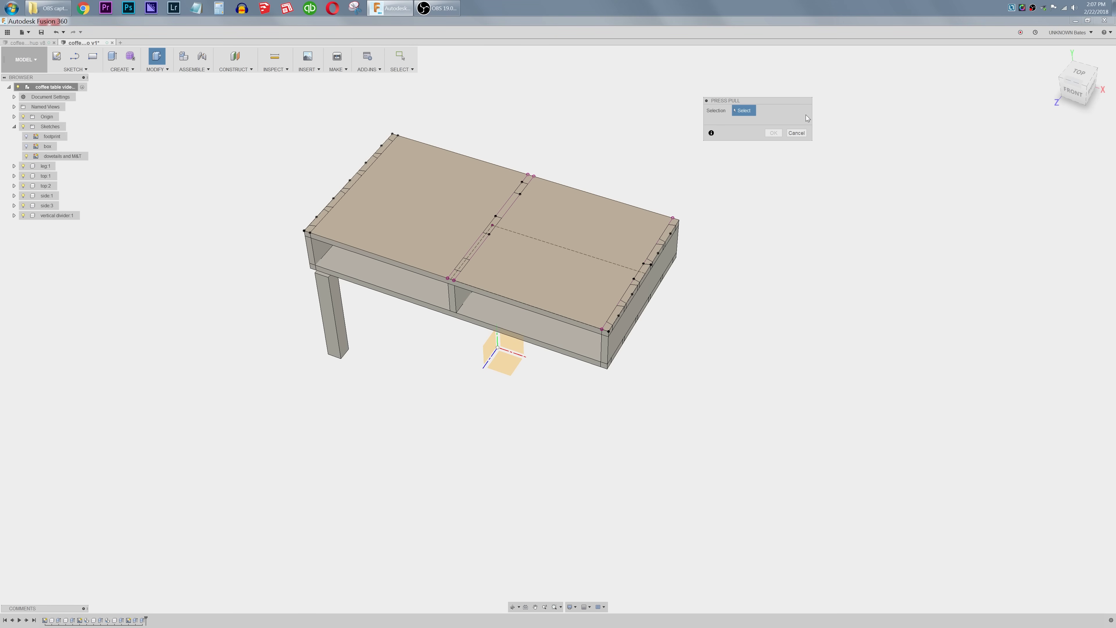
left_click(1078, 74)
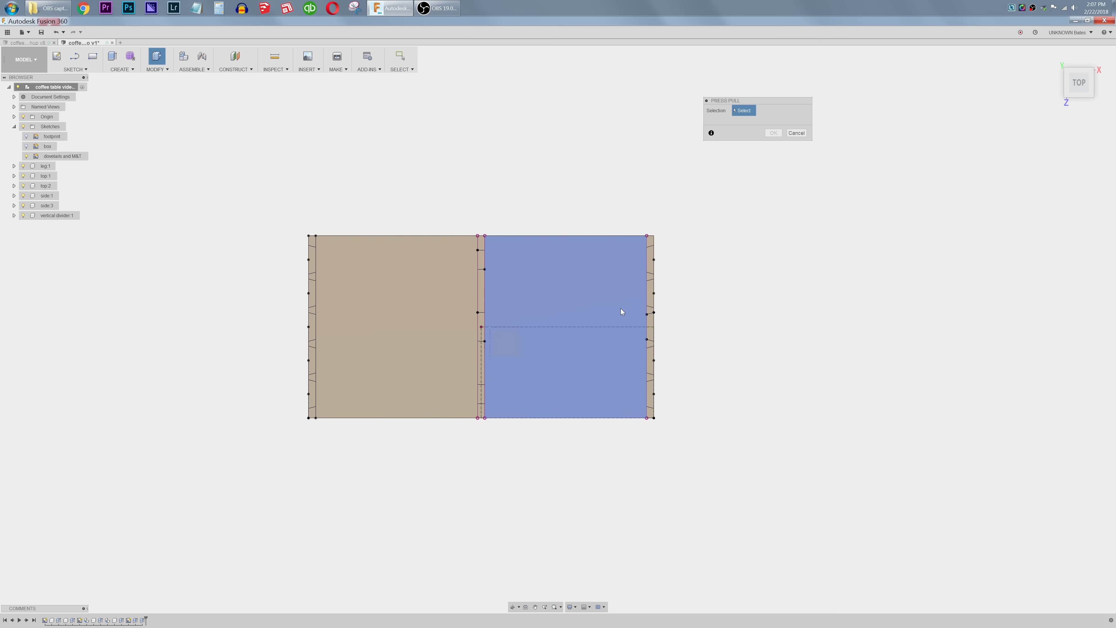
left_click(312, 240)
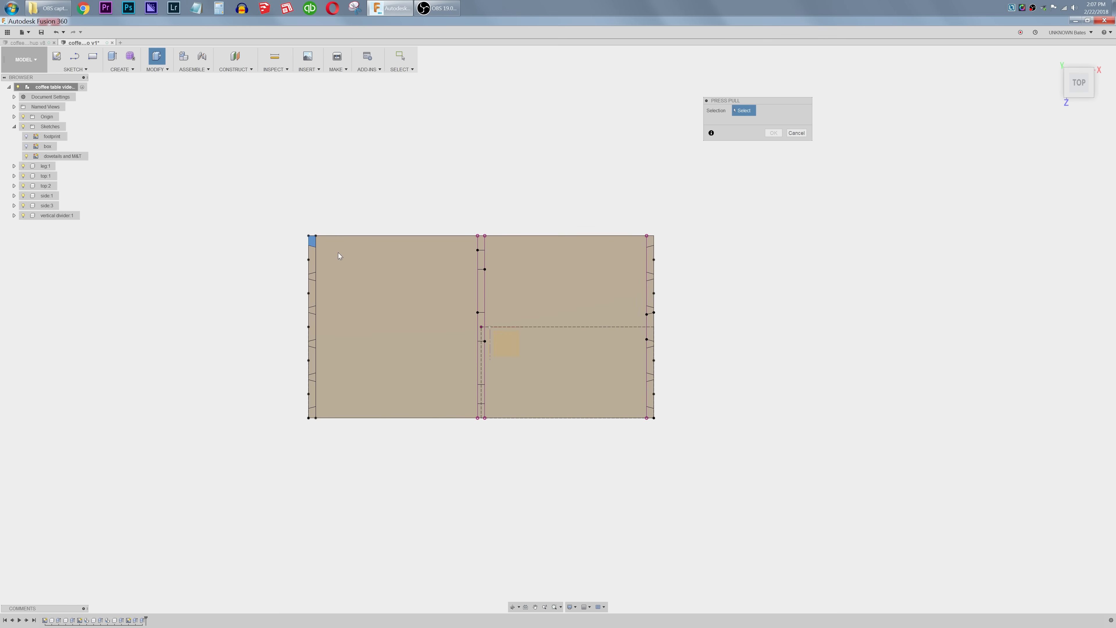
left_click(312, 276)
left_click(312, 310)
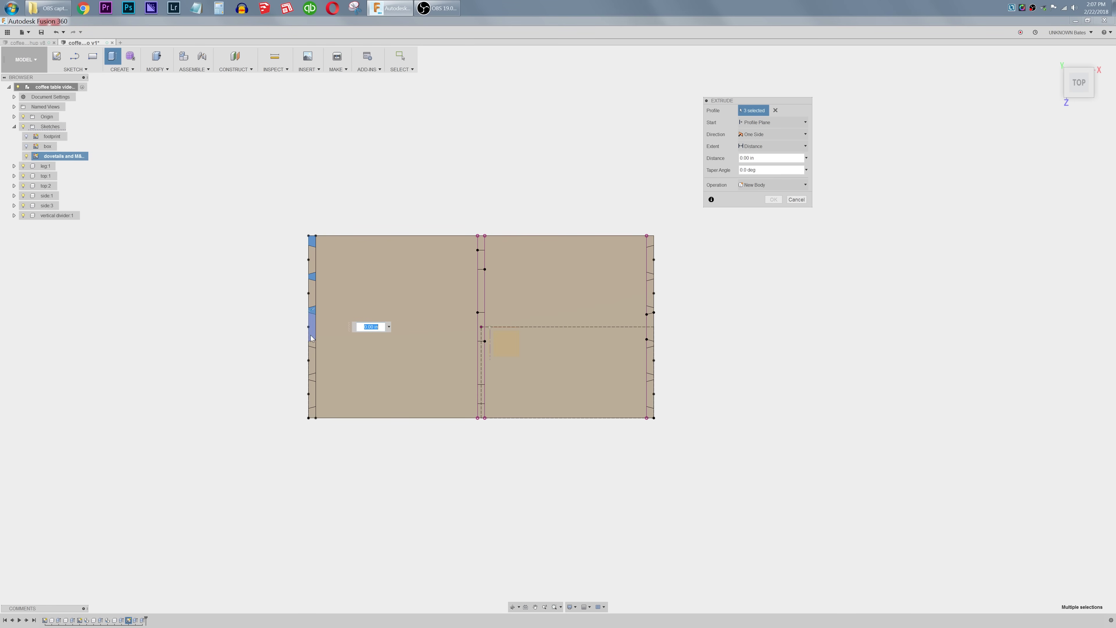
left_click(312, 344)
left_click(312, 377)
left_click(311, 411)
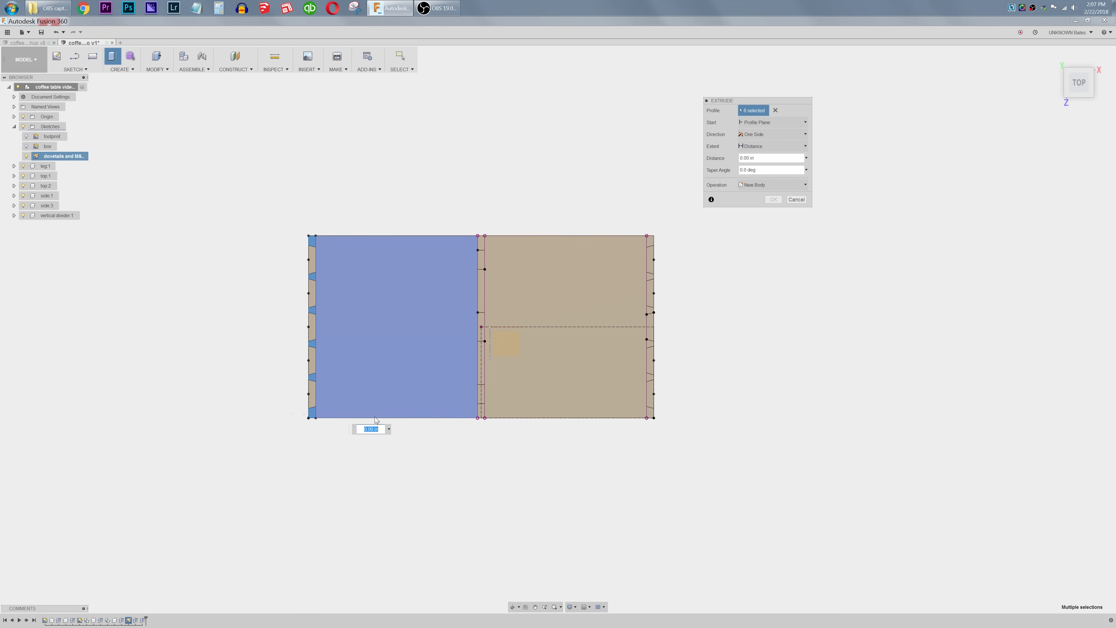
Step: Add the divider's three tenon rectangles and the six pin profiles along the right end to the extrusion
left_click(481, 394)
left_click(481, 333)
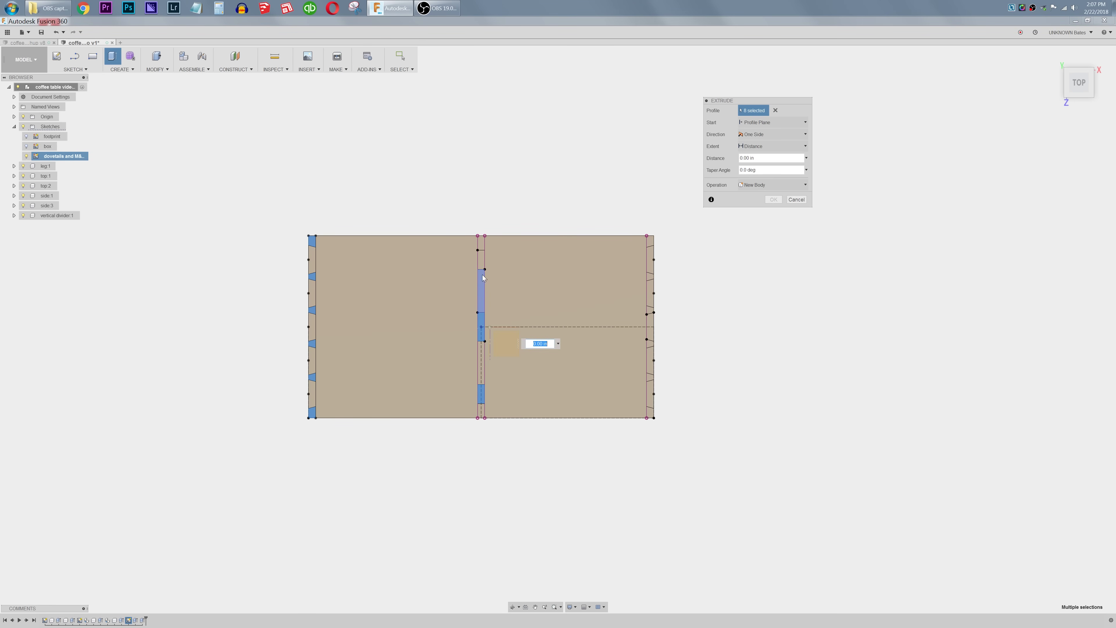
left_click(481, 259)
left_click(651, 242)
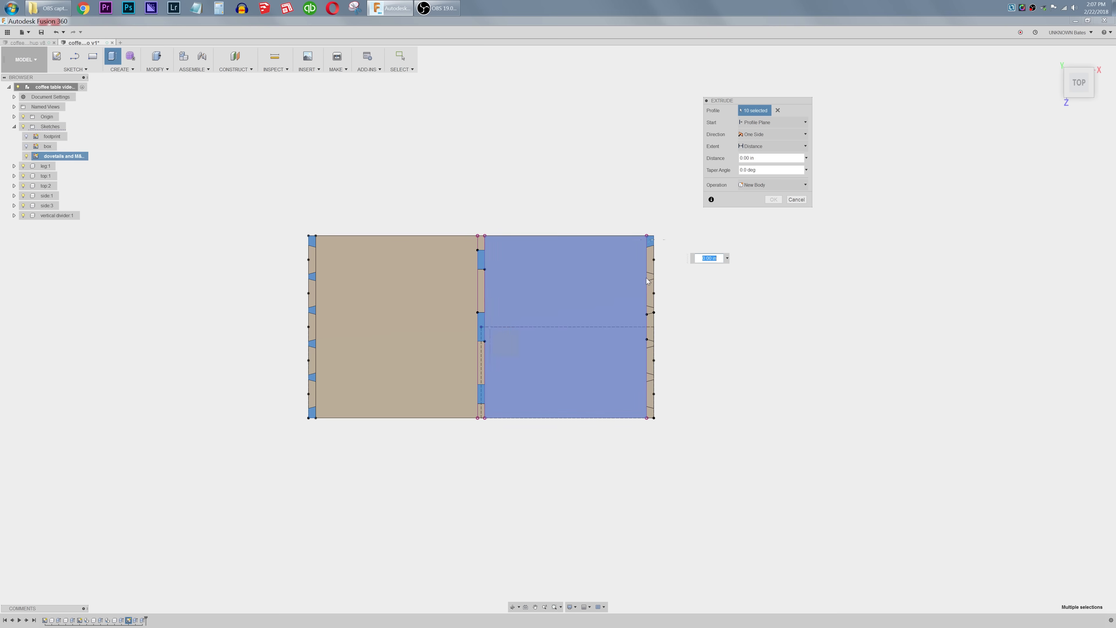
left_click(650, 276)
left_click(650, 310)
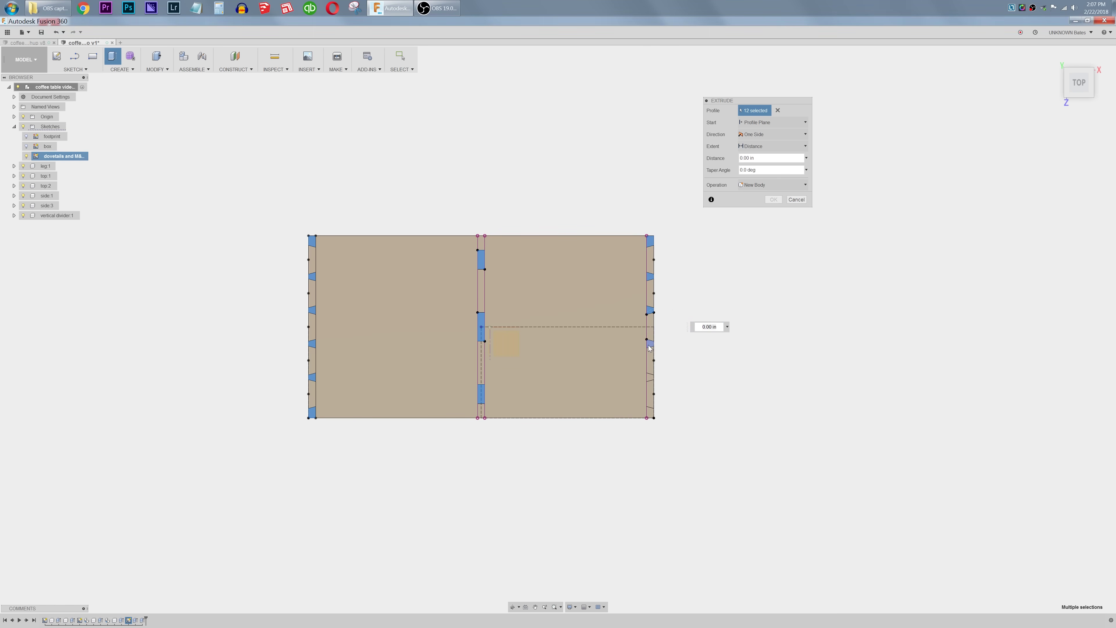
left_click(651, 343)
left_click(650, 377)
left_click(649, 414)
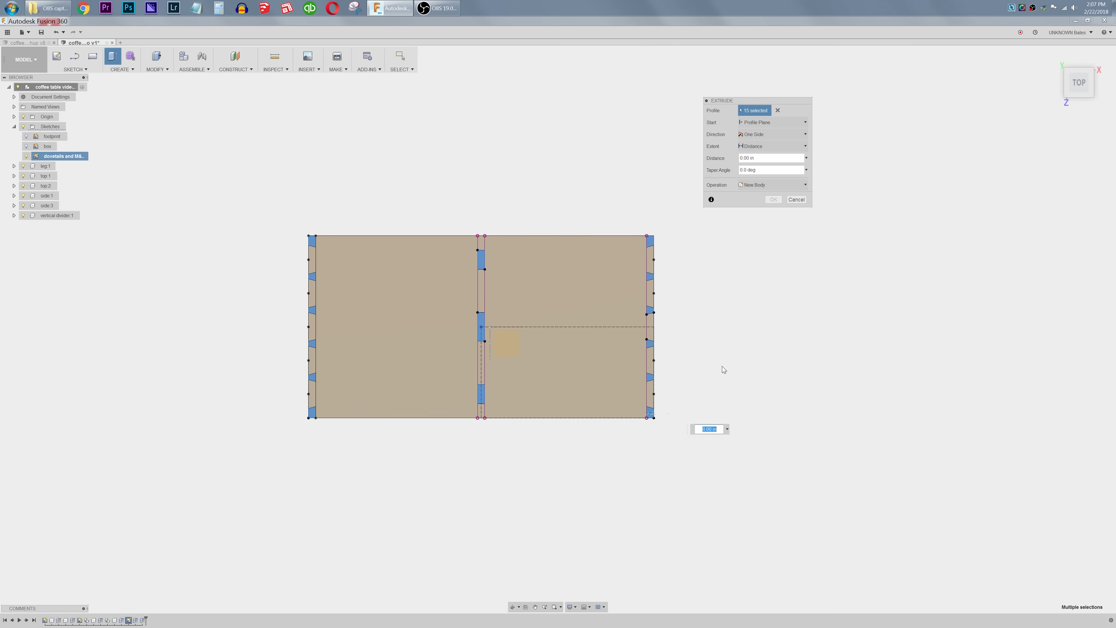
Step: Cut the profiles to the top panel's underside, excluding the side and vertical divider bodies so only the top is cut
middle_click_drag(723, 369, 708, 334, "shift")
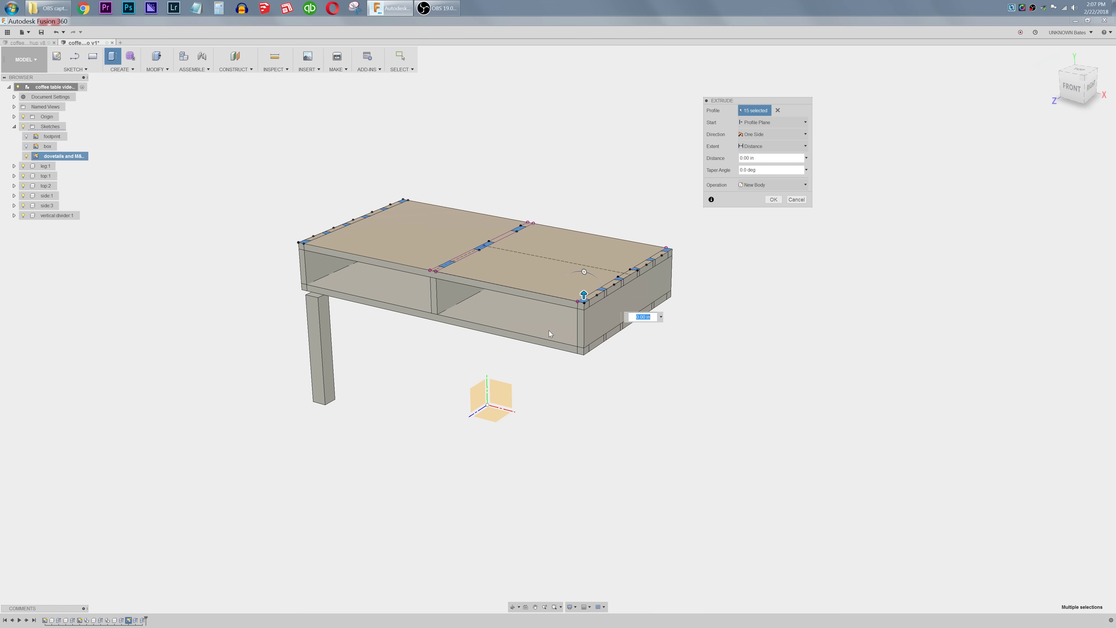
middle_click_drag(545, 332, 562, 317, "shift")
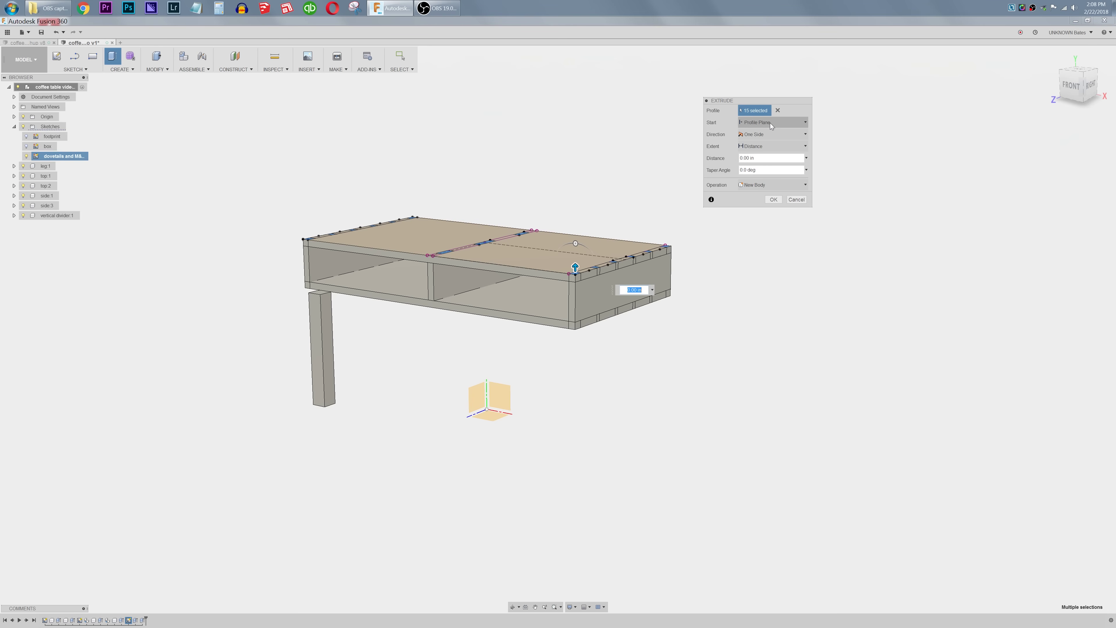
left_click(771, 146)
left_click(765, 167)
middle_click_drag(492, 362, 499, 288, "shift")
left_click(545, 244)
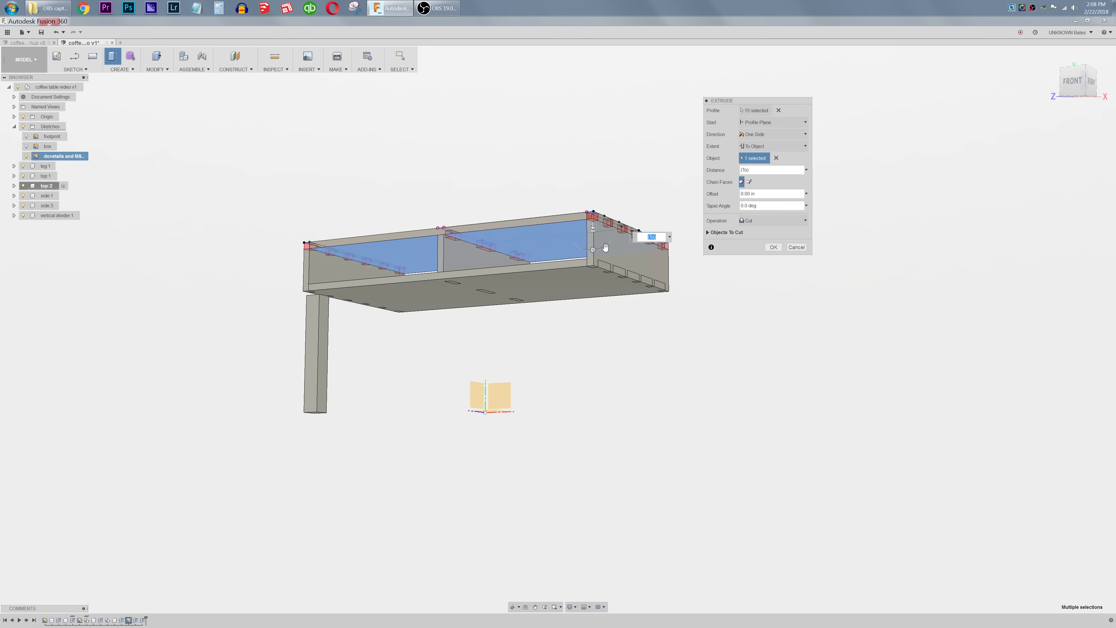
left_click(708, 232)
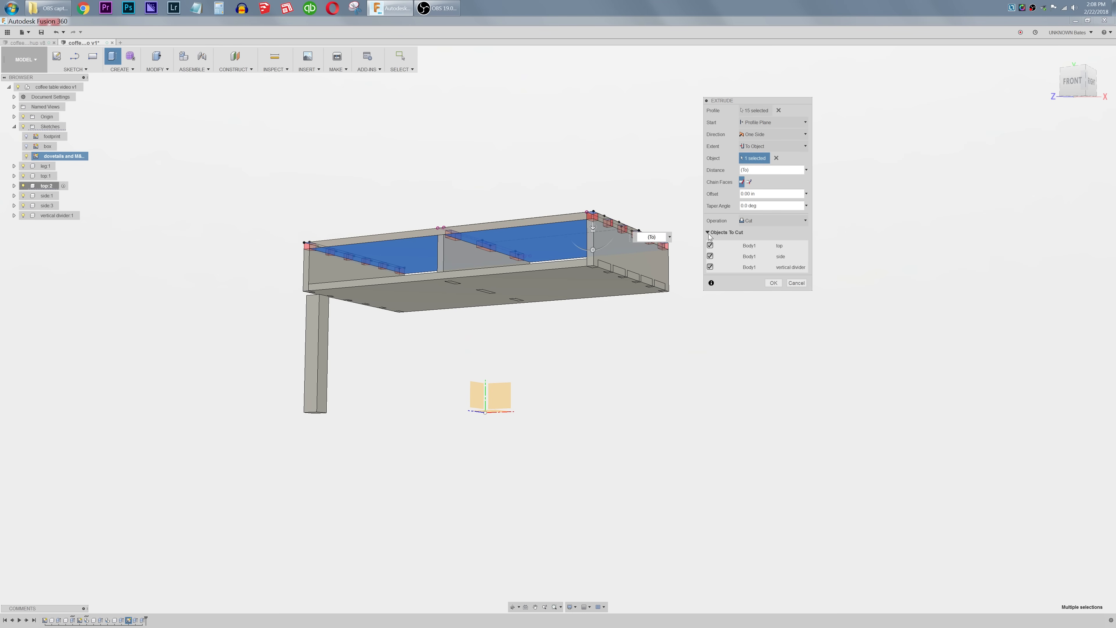
left_click(710, 267)
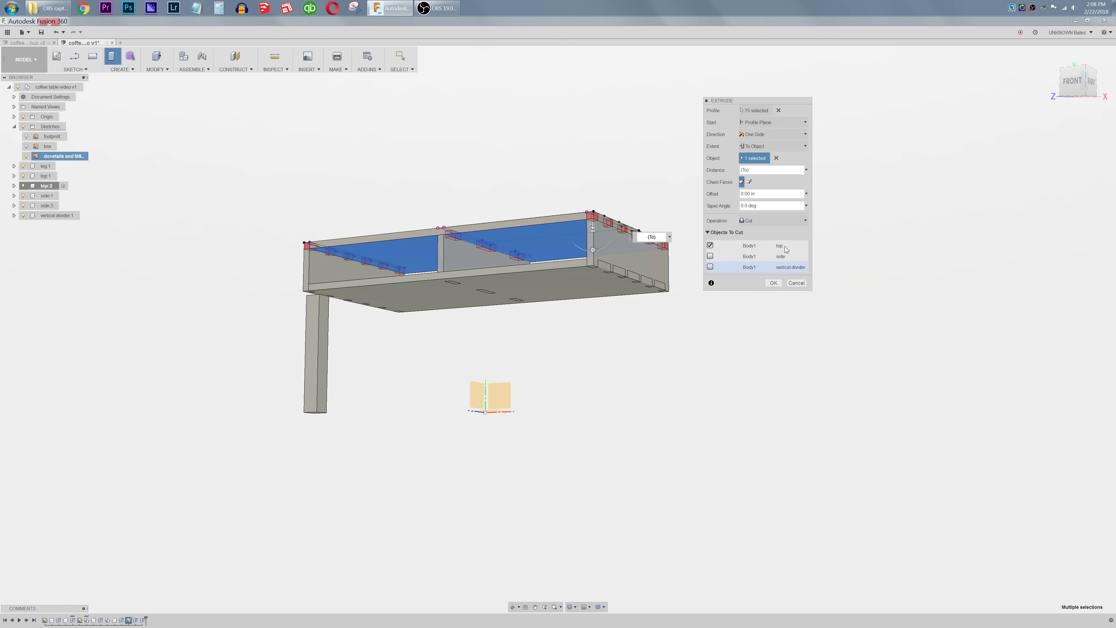
left_click(774, 284)
Step: Examine the finished dovetail and divider tenon joints on the top panel and the right side
middle_click_drag(662, 208, 633, 224, "shift")
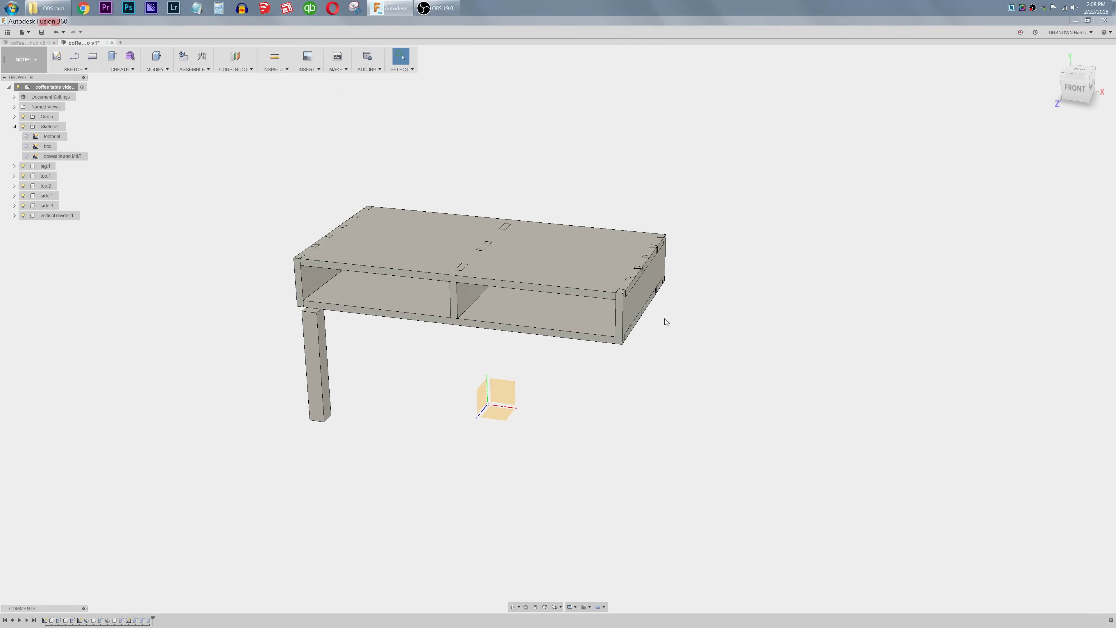
mouse_move(665, 319)
middle_mouse_down("shift")
mouse_move(625, 297)
mouse_move(673, 319)
mouse_move(725, 319)
mouse_move(660, 314)
mouse_move(675, 322)
middle_mouse_up("shift")
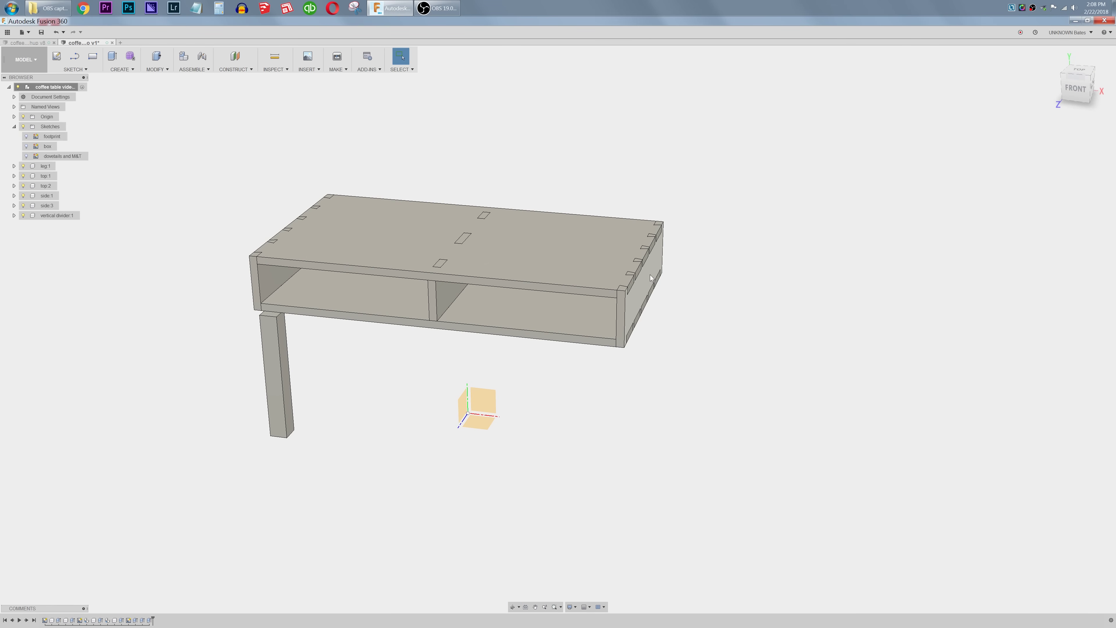
middle_click_drag(648, 277, 622, 290, "shift")
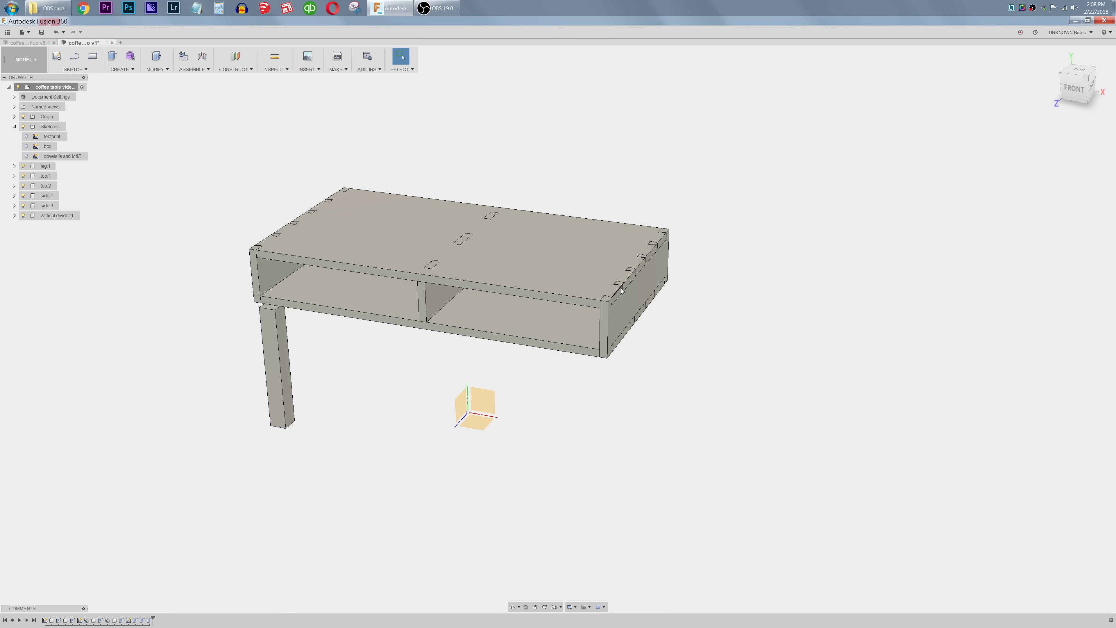
scroll(620, 290, "down", 2)
scroll(620, 304, "up", 6)
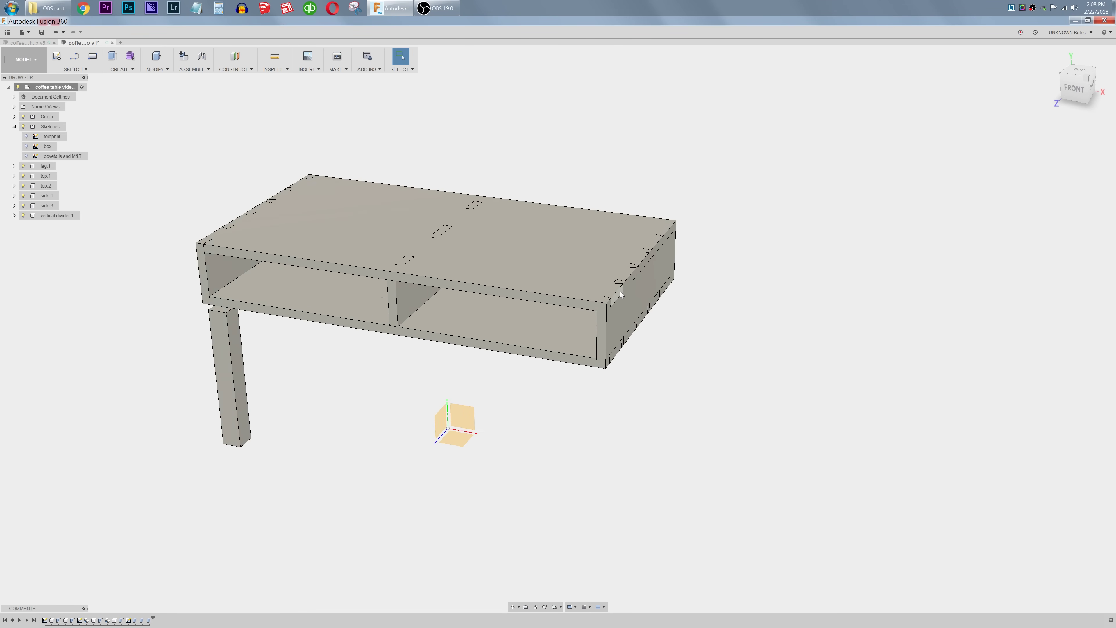
middle_click_drag(612, 319, 559, 305, "shift")
scroll(486, 299, "down", 2)
scroll(549, 313, "down", 1)
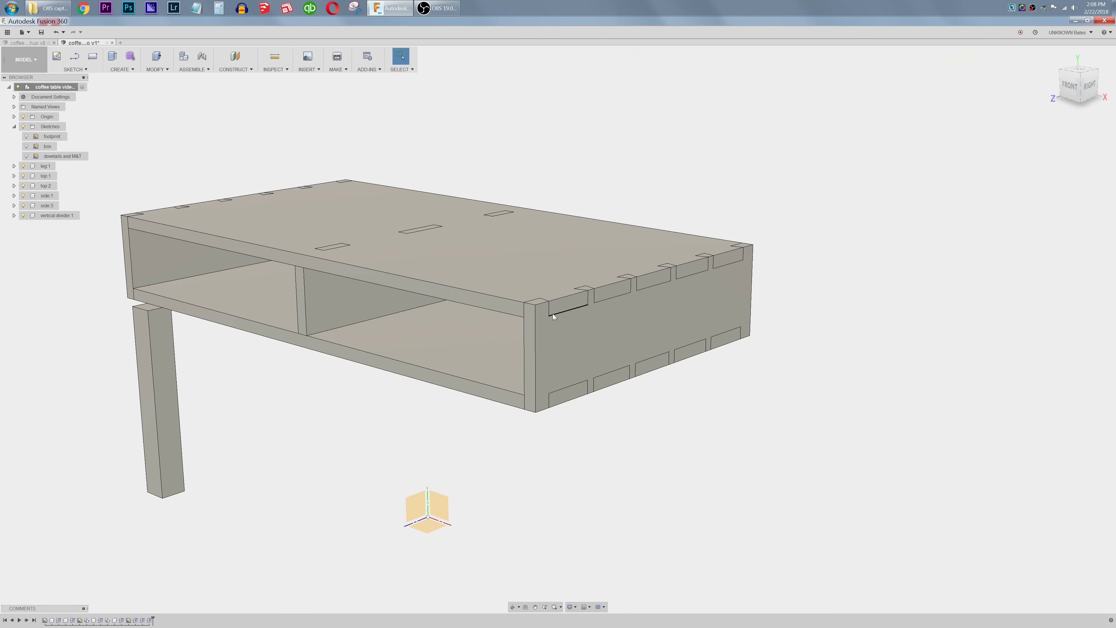
left_click(566, 310)
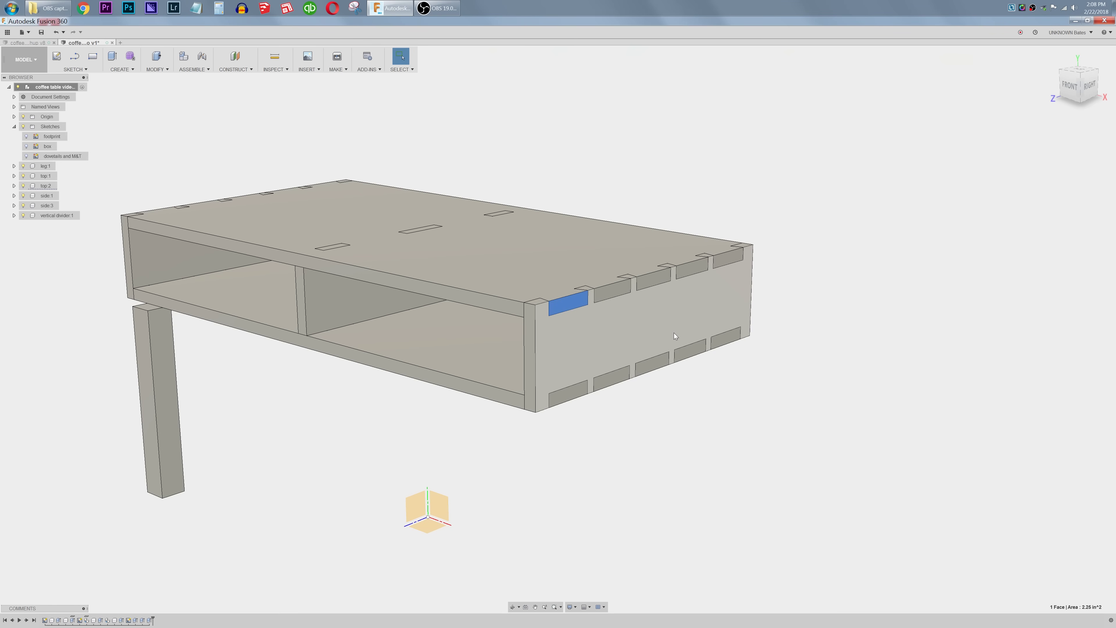
key("e")
left_click_drag(575, 305, 783, 374)
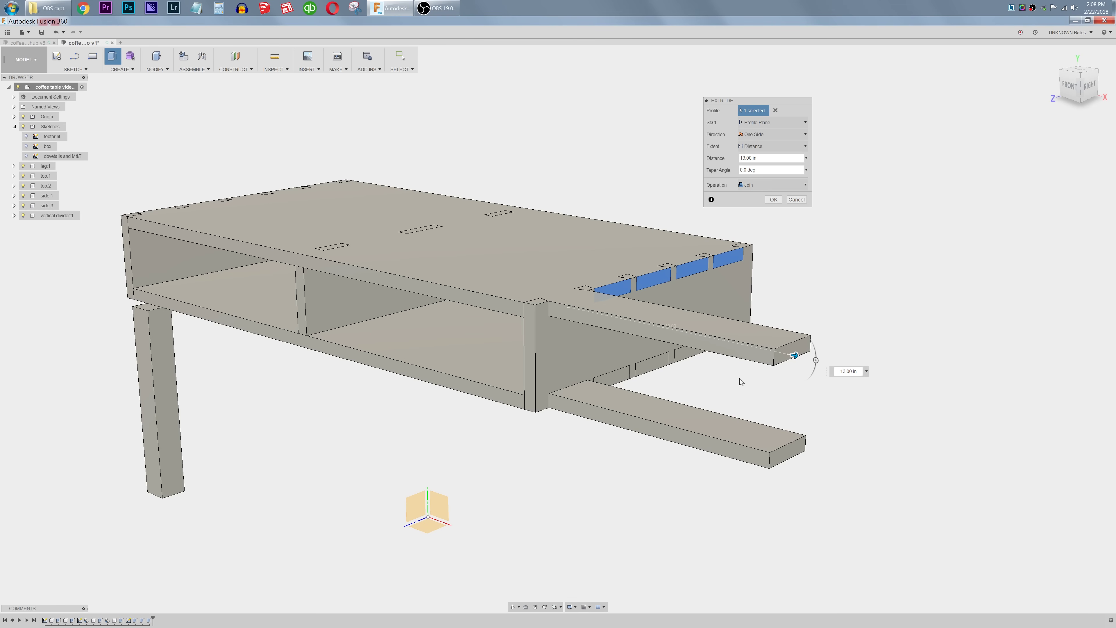
key("Escape")
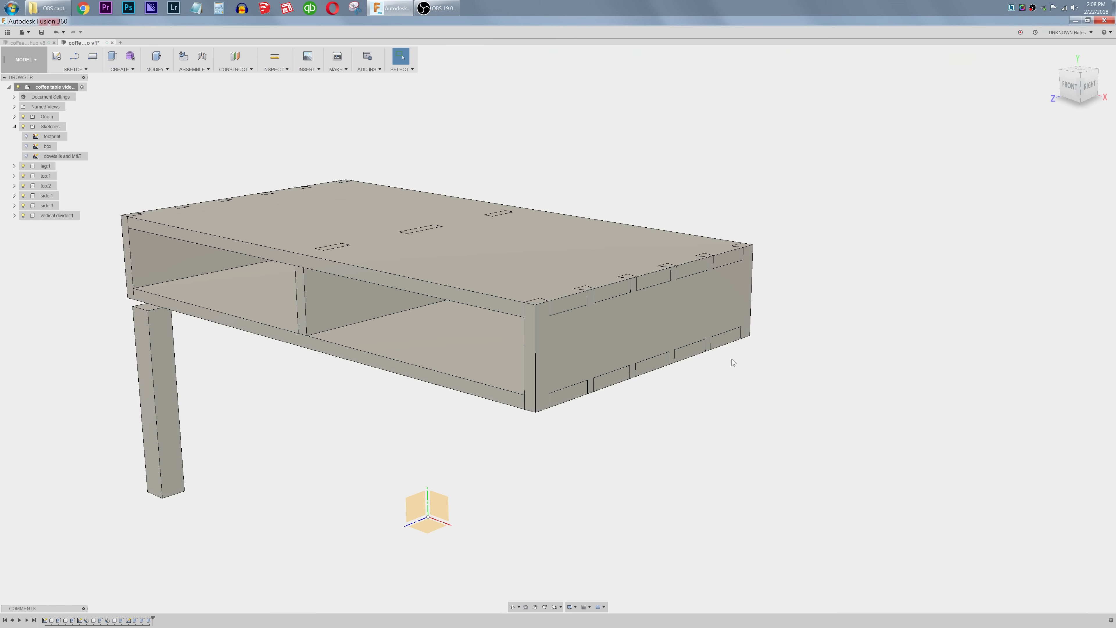
Step: Offset the ten dovetail end faces on the right side, five upper and five lower, outward by 0.125 in
key("q")
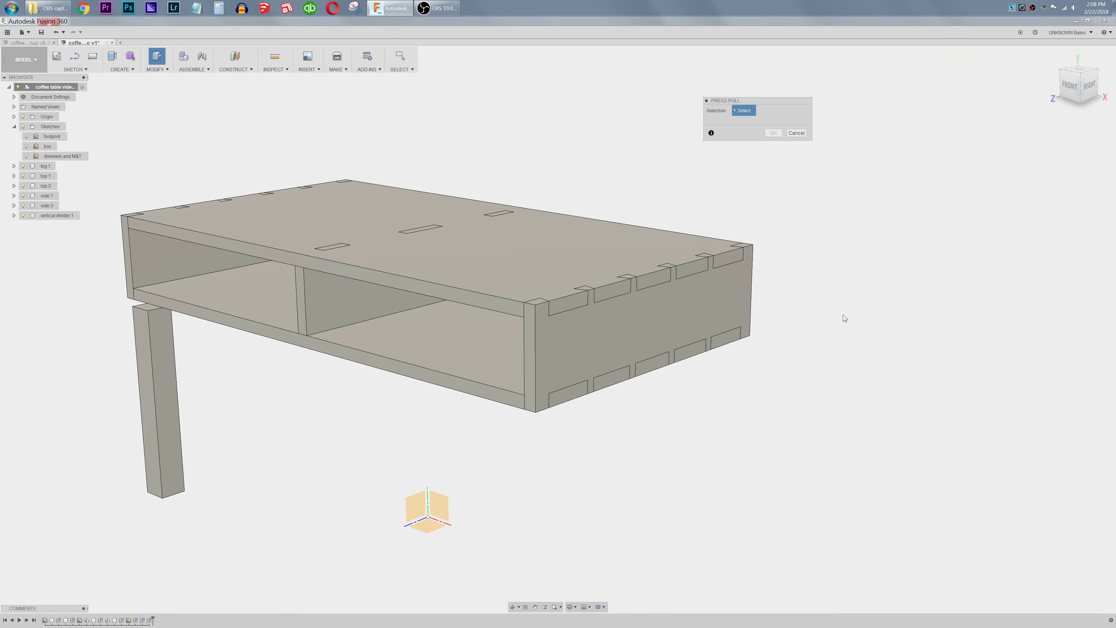
left_click(571, 303)
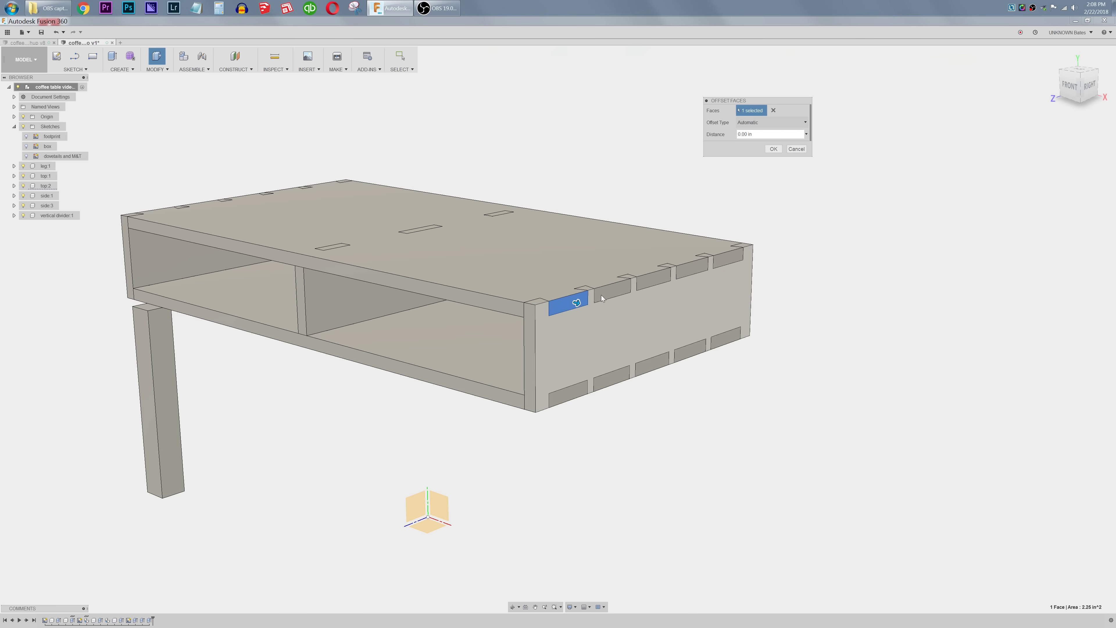
left_click(698, 268)
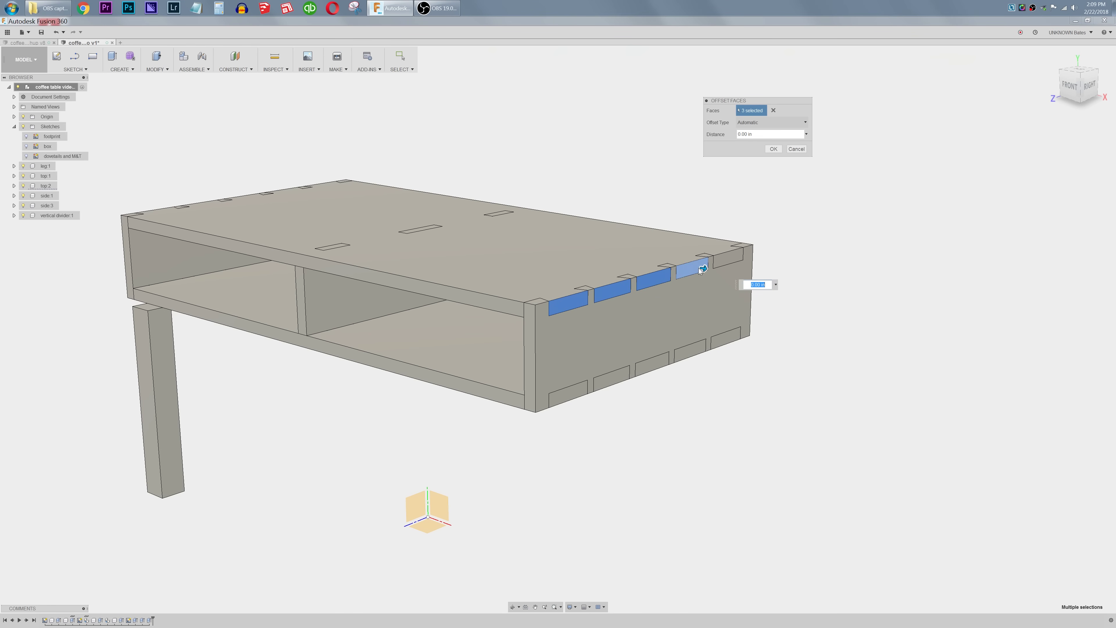
left_click(726, 260)
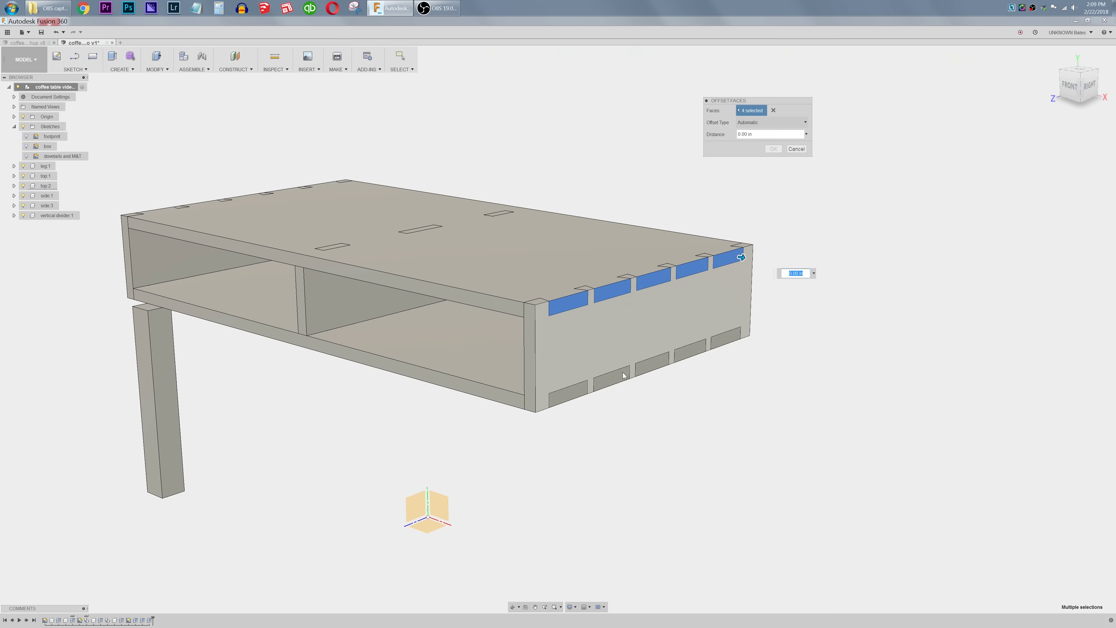
left_click(576, 392)
left_click(720, 340)
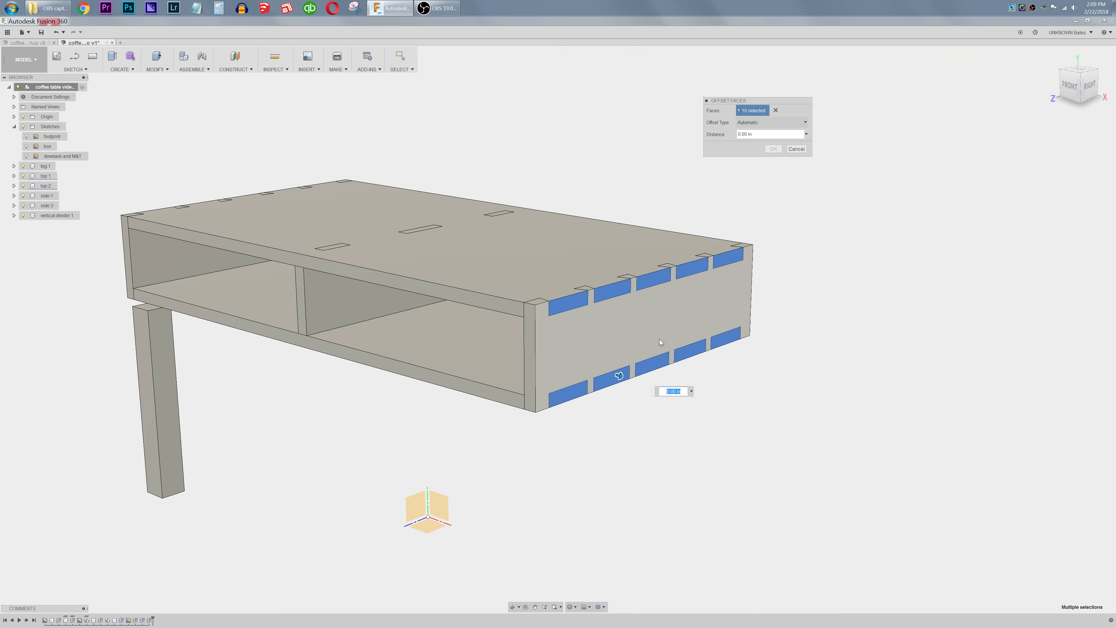
key("BackSpace")
key("Return")
middle_click_drag(669, 303, 640, 347, "shift")
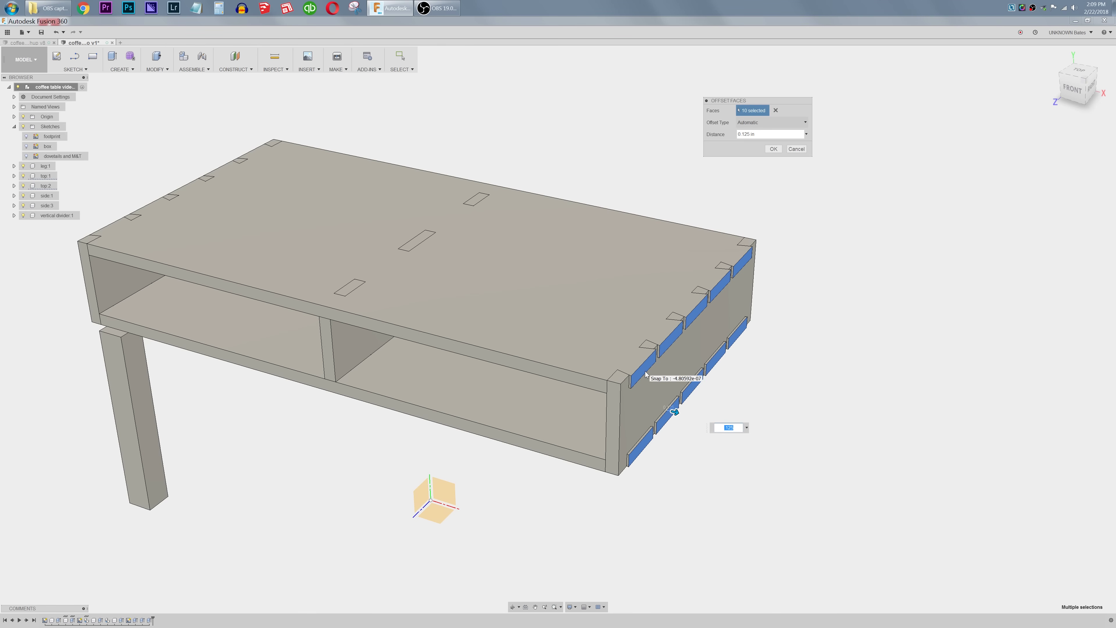
middle_click_drag(720, 386, 655, 387, "shift")
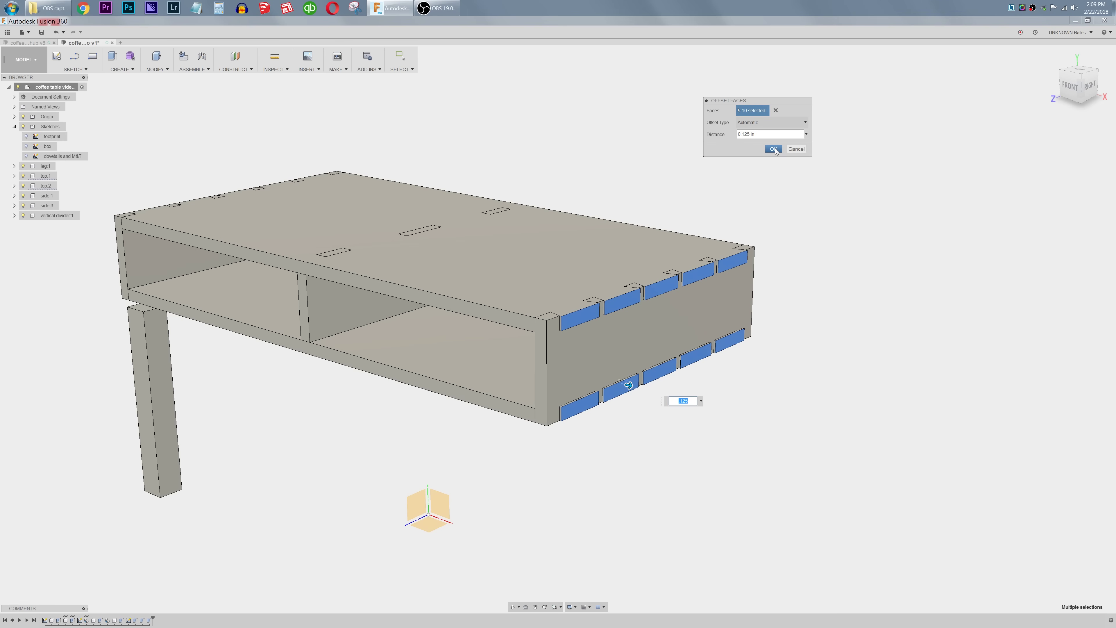
left_click(774, 149)
Step: Offset the ten dovetail end faces on the left side outward by 0.125 in to match the opposite end
middle_click_drag(650, 309, 774, 206, "shift")
key("q")
left_click(439, 306)
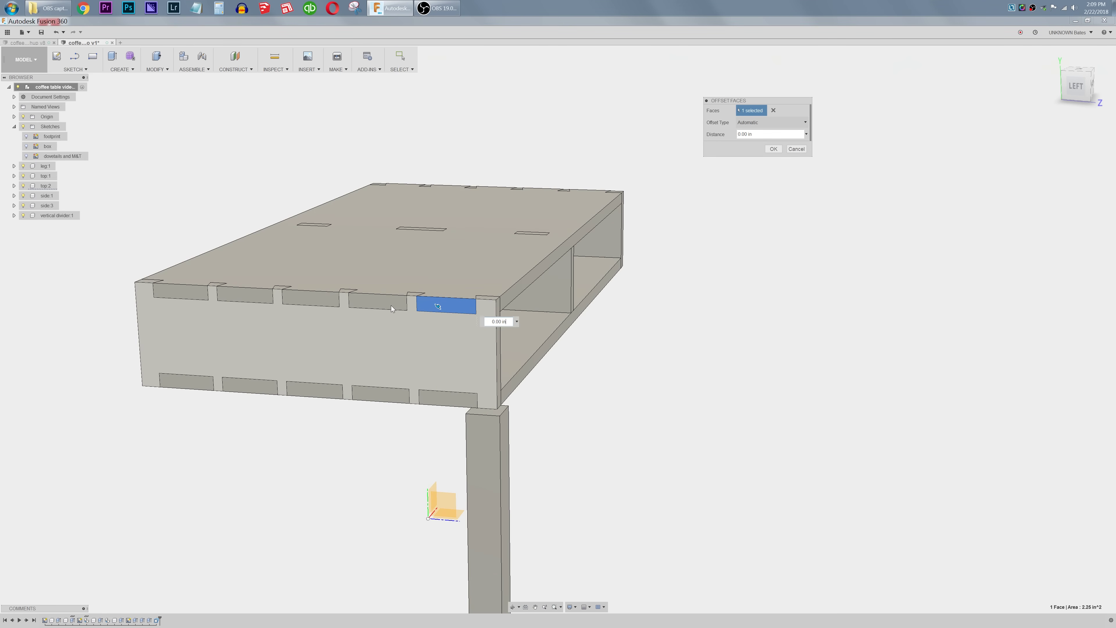
left_click(378, 305)
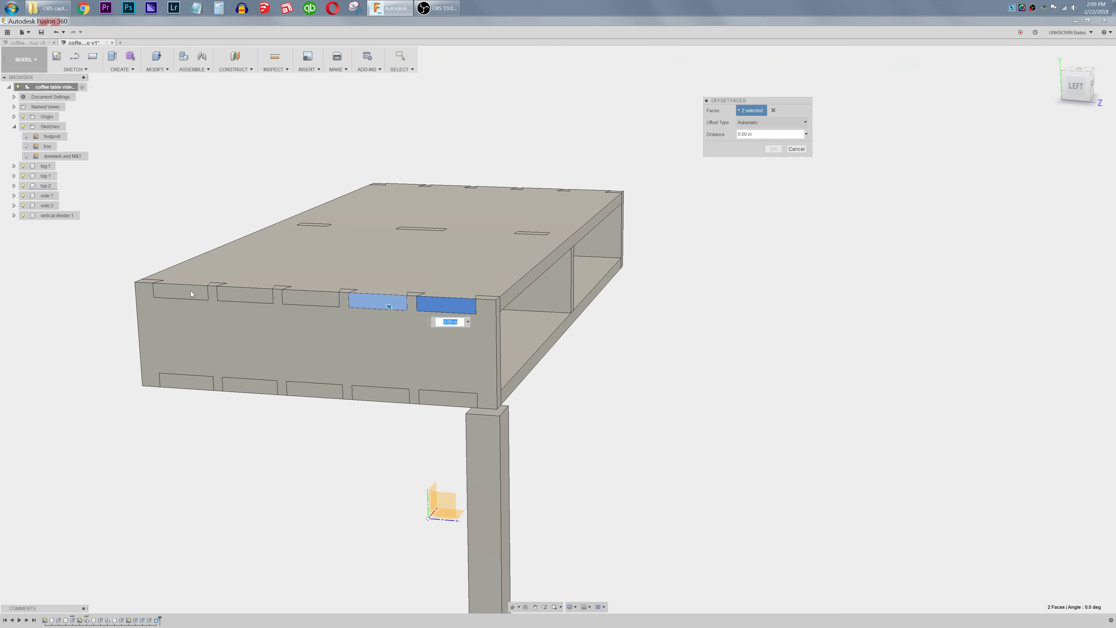
left_click(450, 398)
left_click(389, 398)
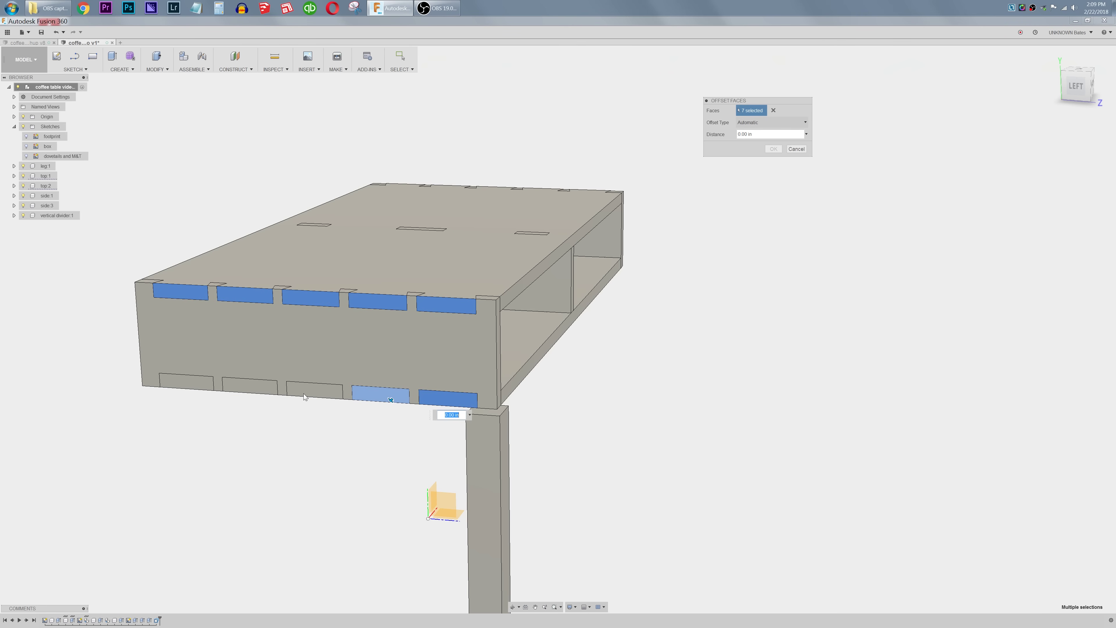
left_click(191, 386)
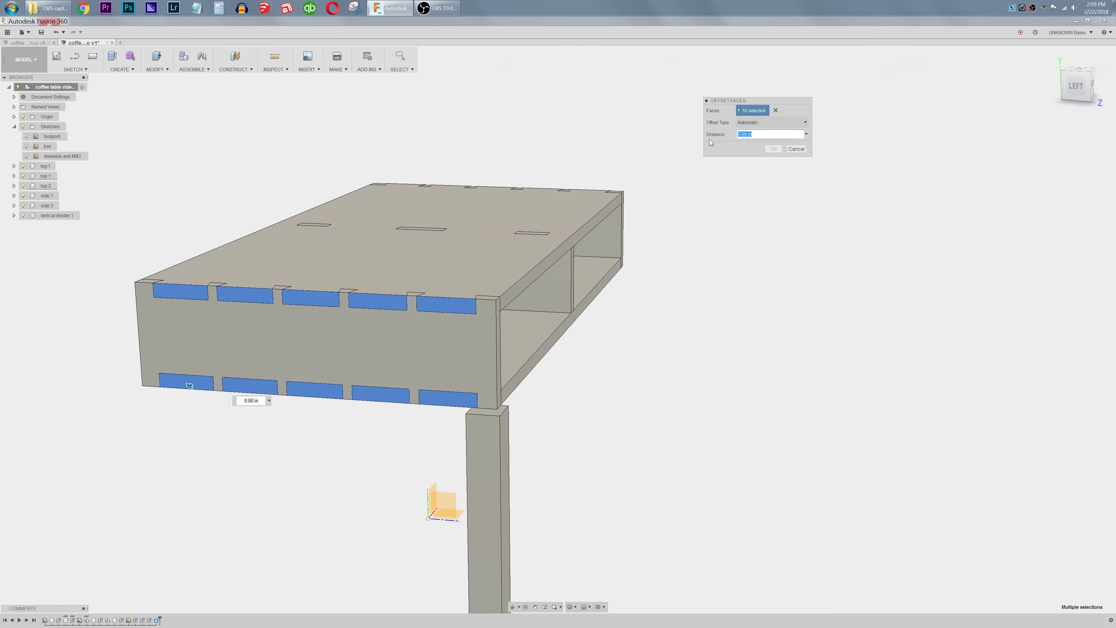
type(".12")
key("Return")
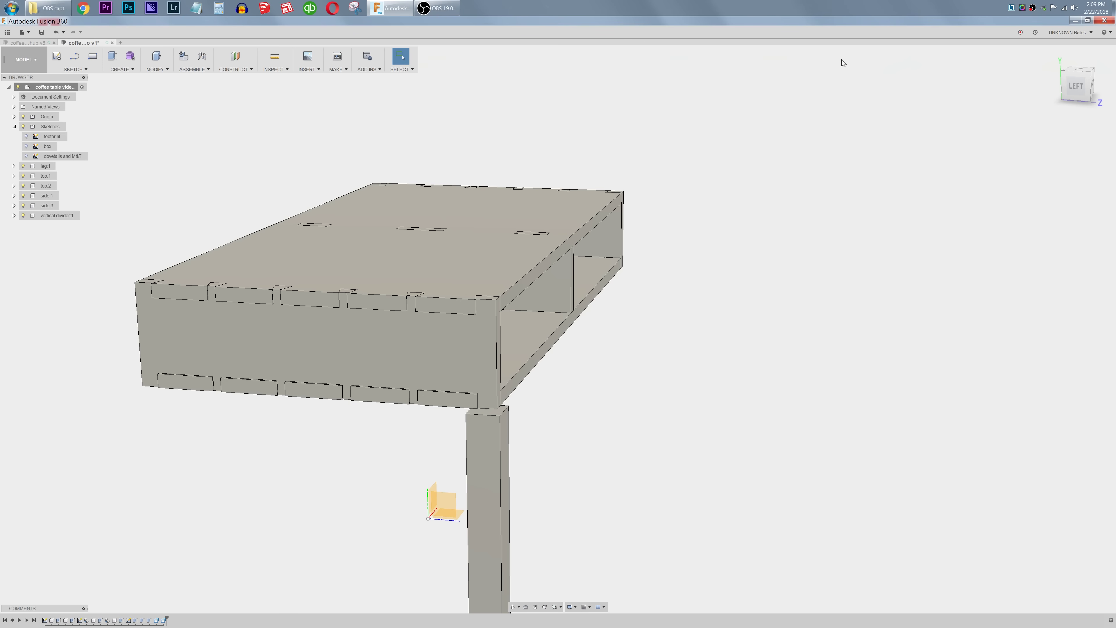
Step: Start a Press Pull face offset and select the trapezoidal joint faces of the left side that show through the top panel's upper surface
key("q")
middle_click_drag(459, 231, 491, 277, "shift")
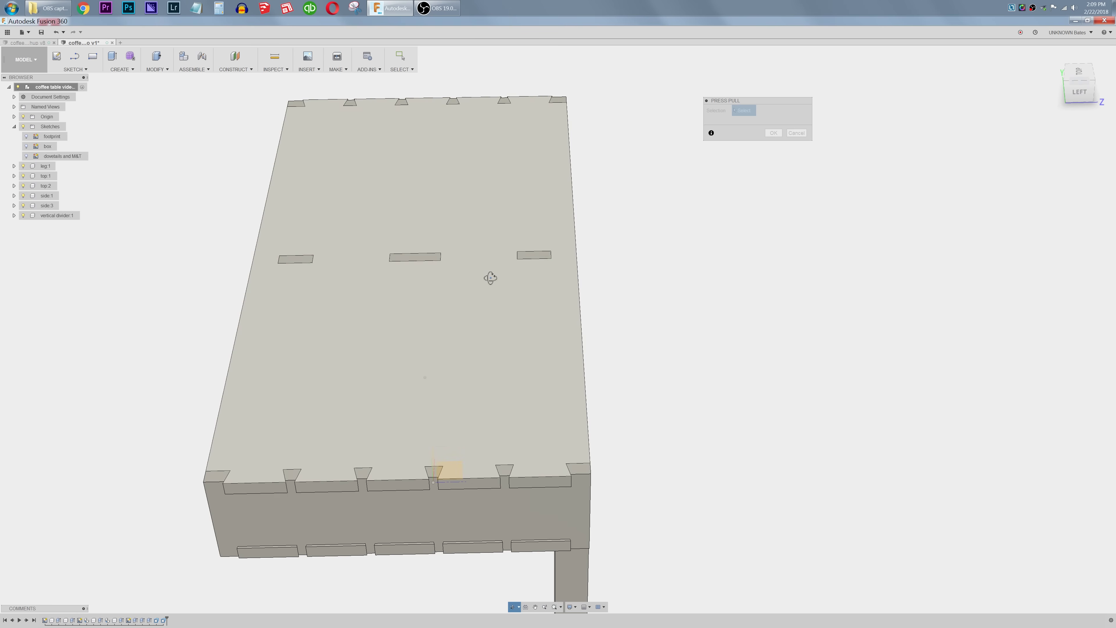
left_click(1071, 78)
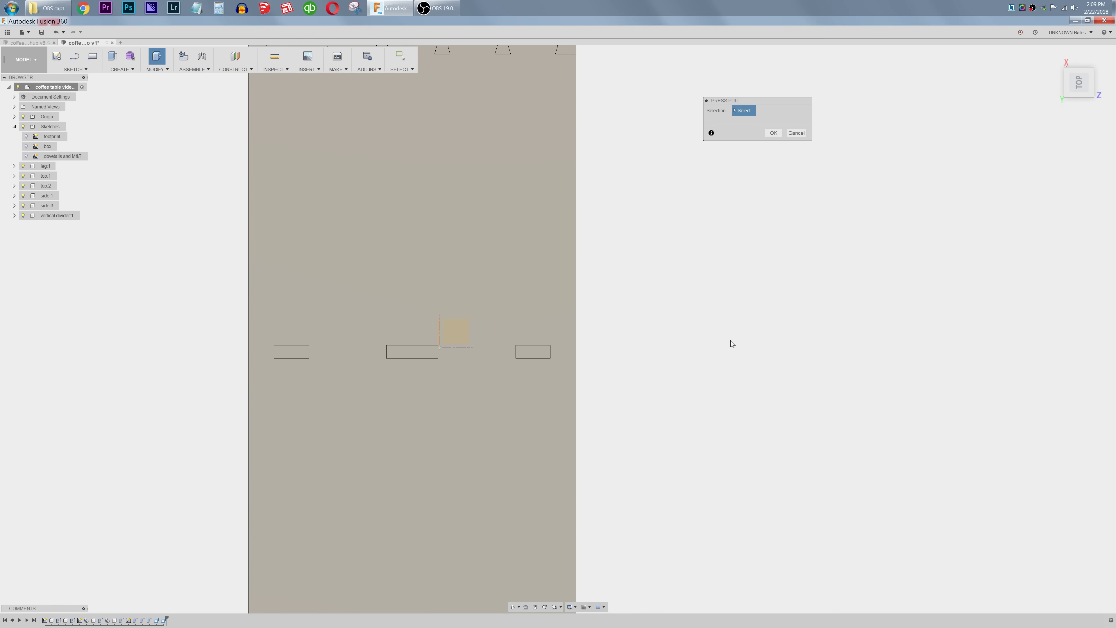
left_click(554, 569)
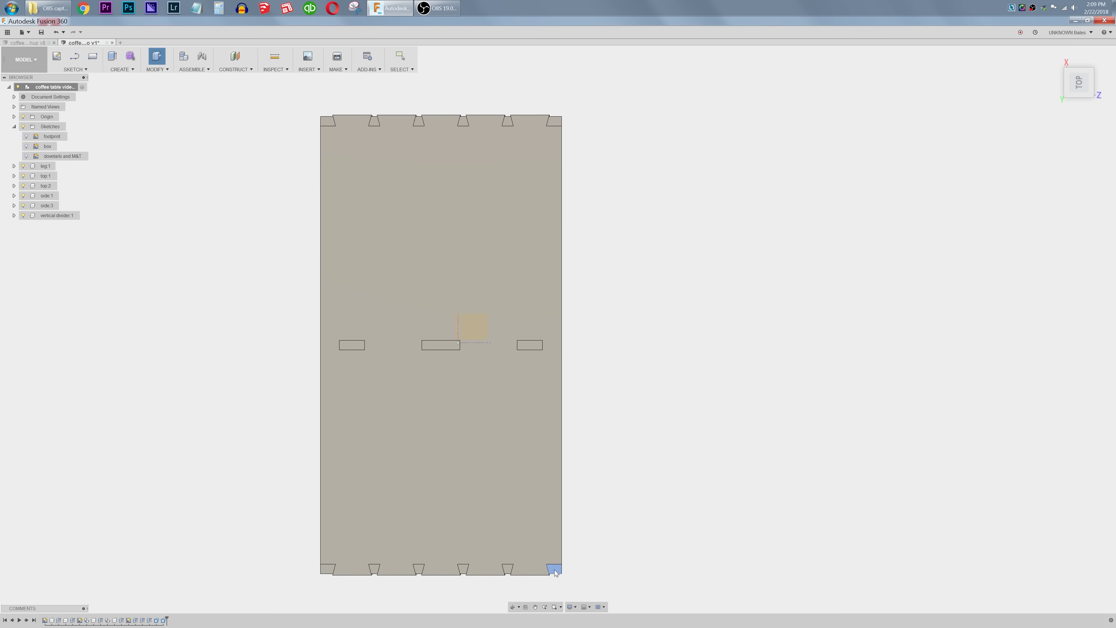
left_click(506, 569)
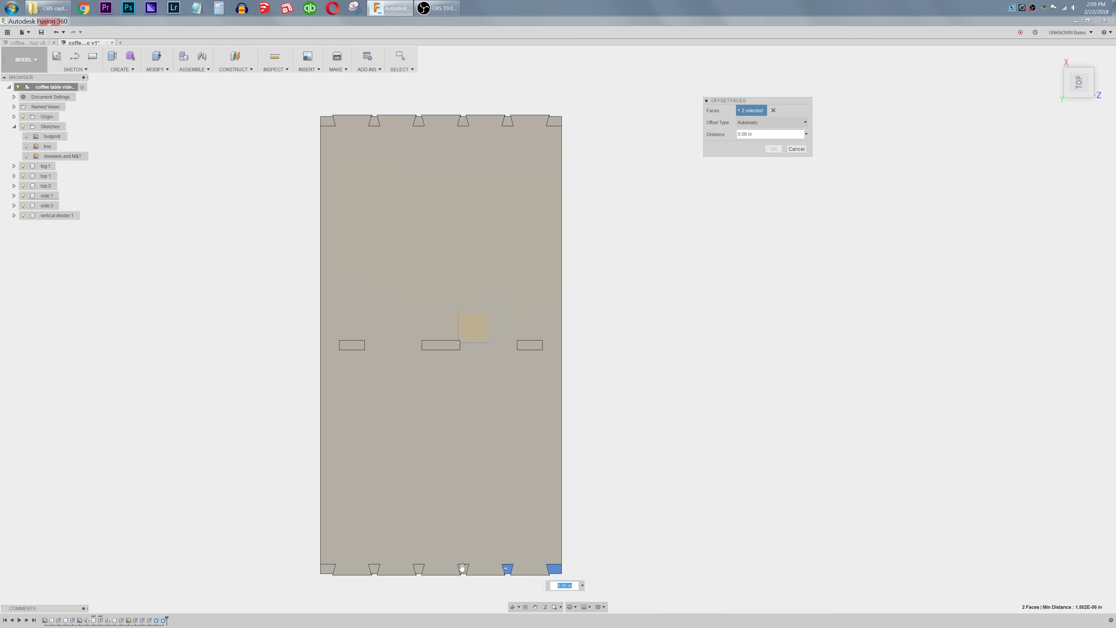
middle_click_drag(461, 569, 454, 545, "shift")
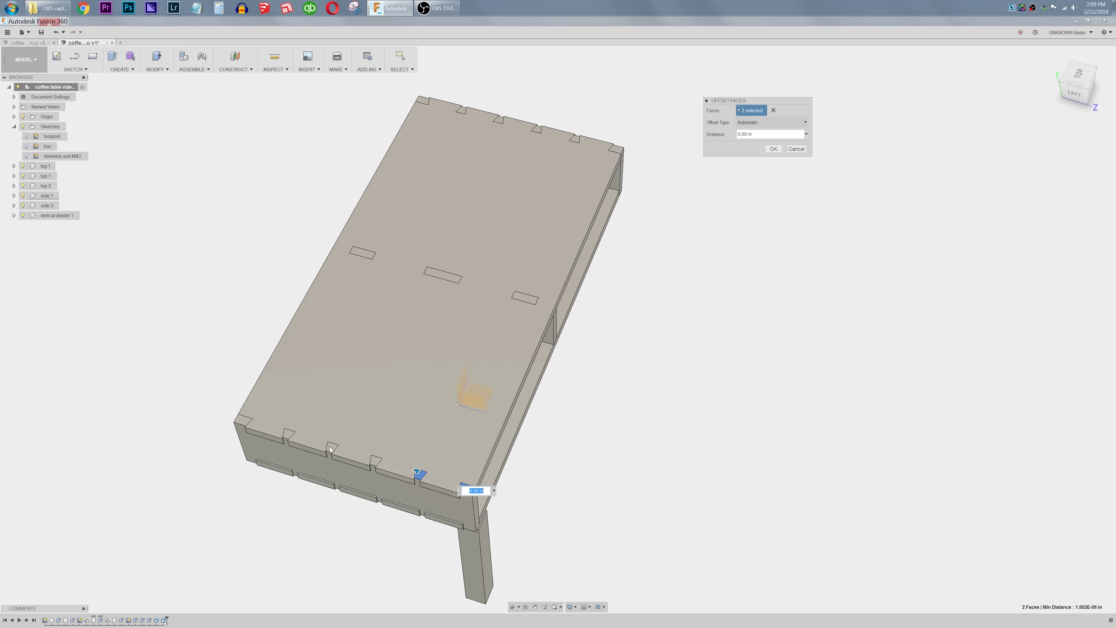
left_click(331, 449)
left_click(376, 460)
left_click(247, 423)
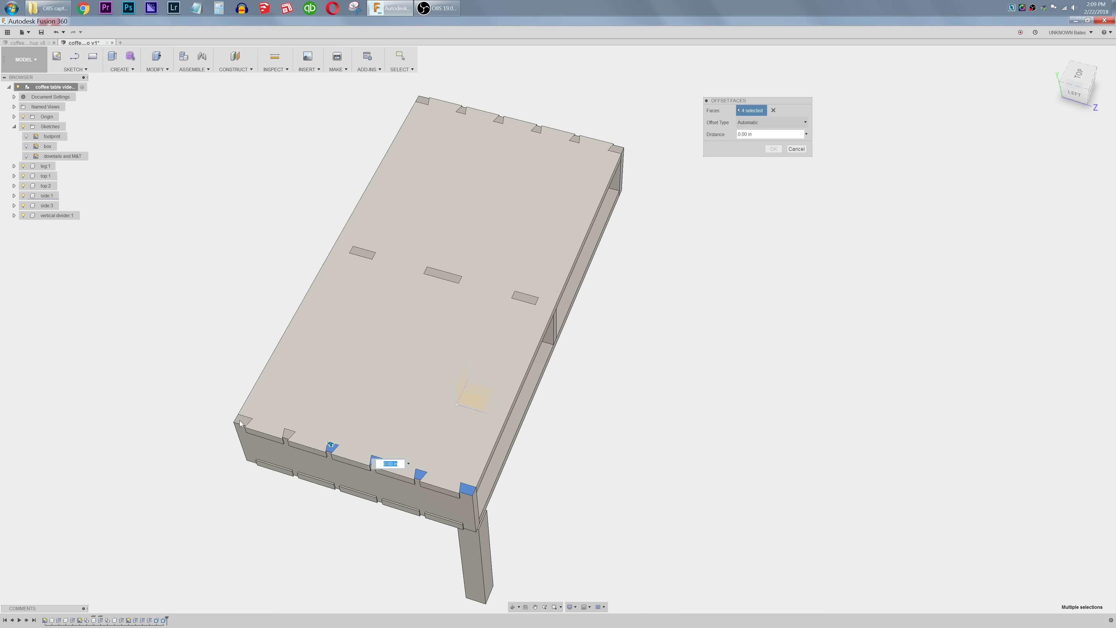
Step: Complete the selection of the twelve joint end faces along both short ends of the tabletop and offset them outward
left_click(289, 432)
left_click(617, 151)
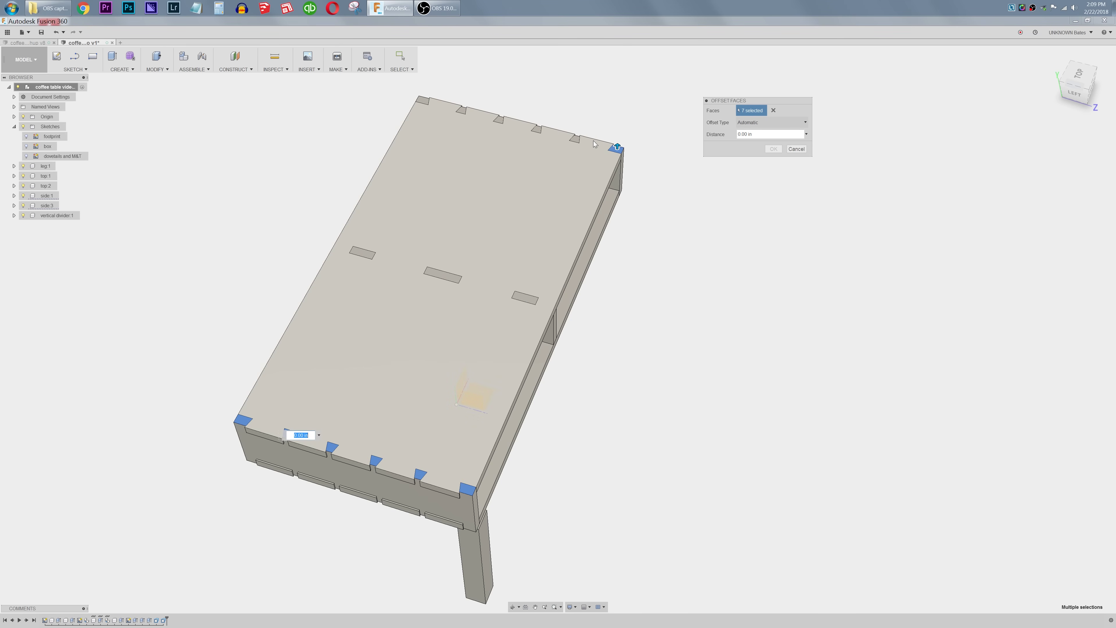
left_click(575, 139)
left_click(536, 130)
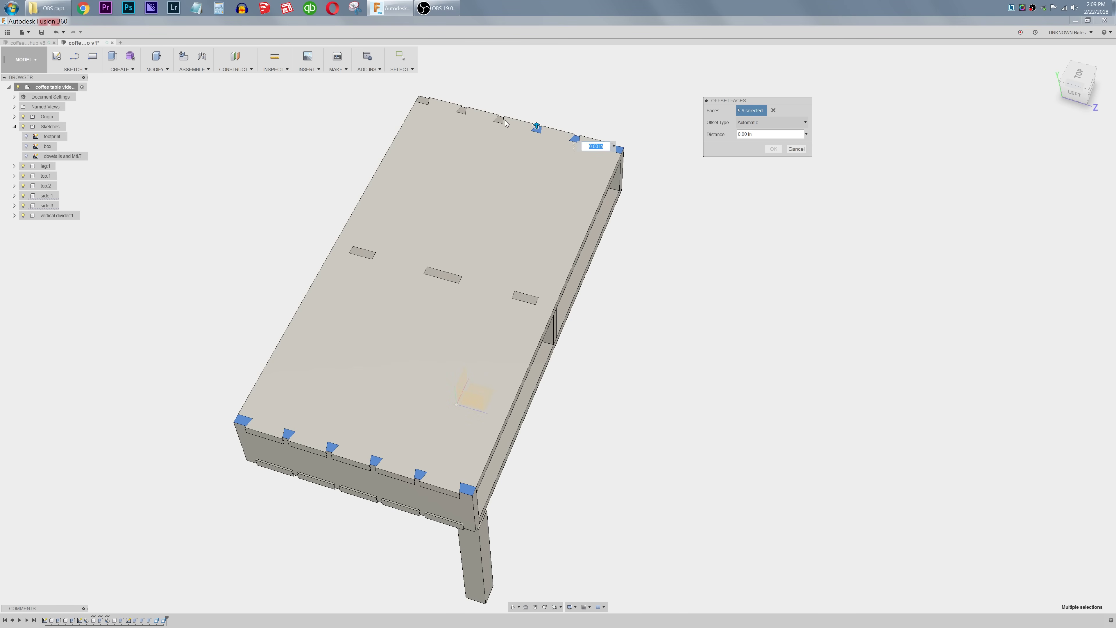
left_click(499, 119)
left_click(461, 110)
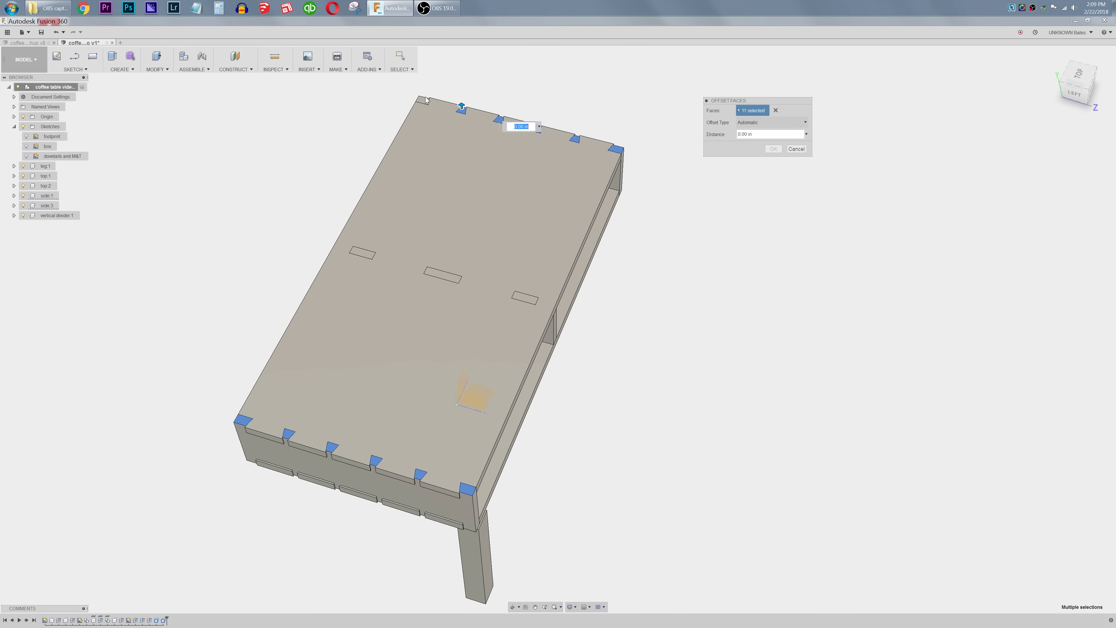
left_click(422, 100)
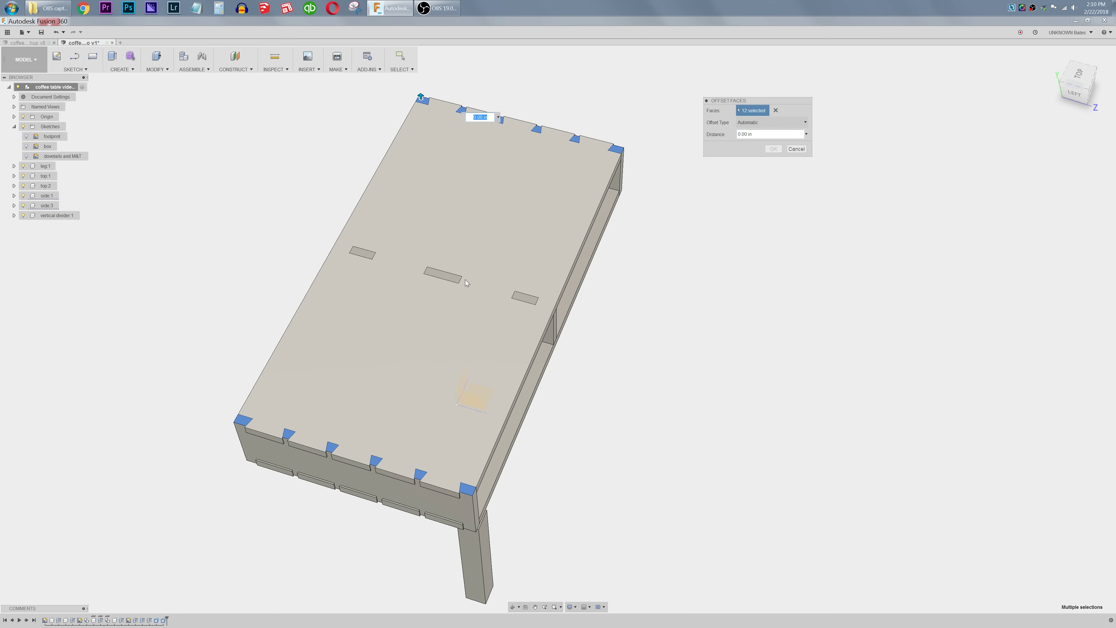
left_click(769, 135)
key("BackSpace")
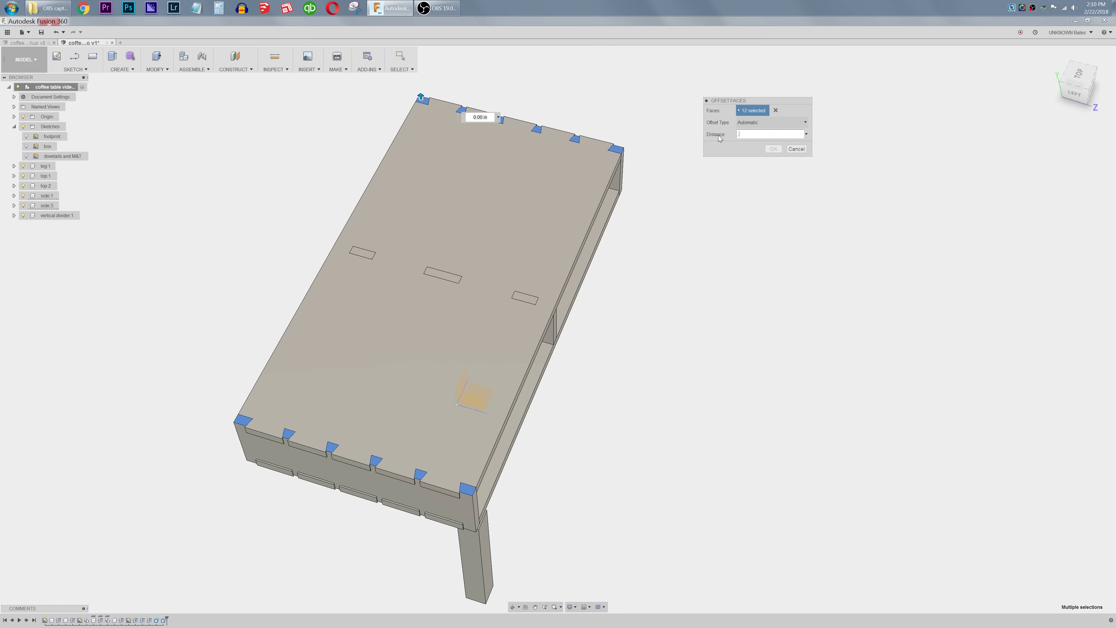
key("Return")
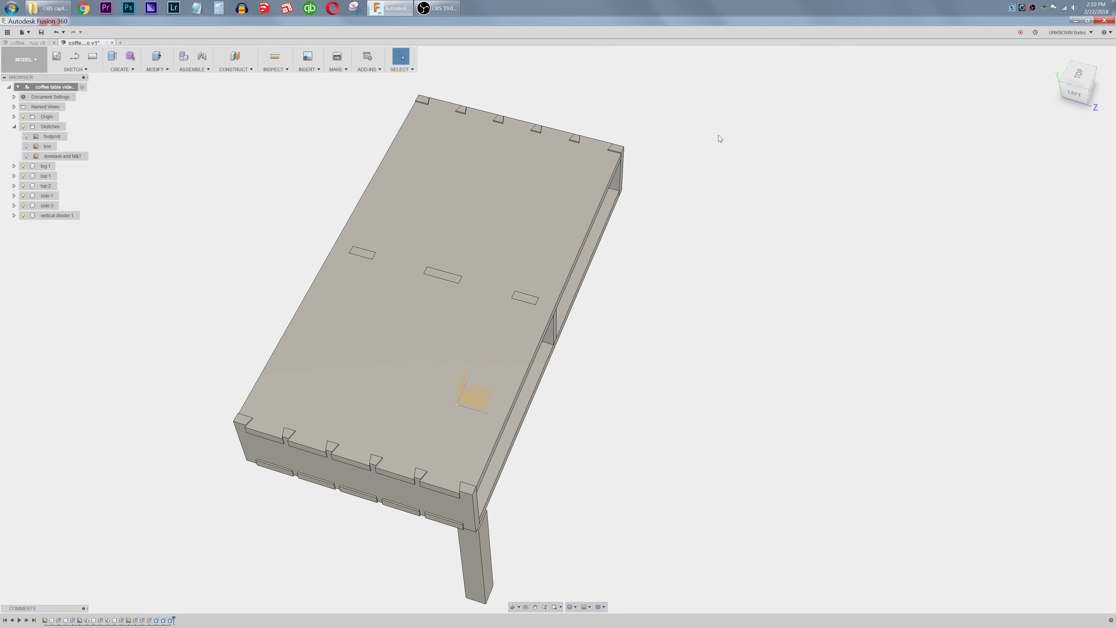
Step: Start Press Pull on the underside and select the six joint end faces along the short end farthest from the leg
middle_click_drag(659, 360, 672, 268, "shift")
key("q")
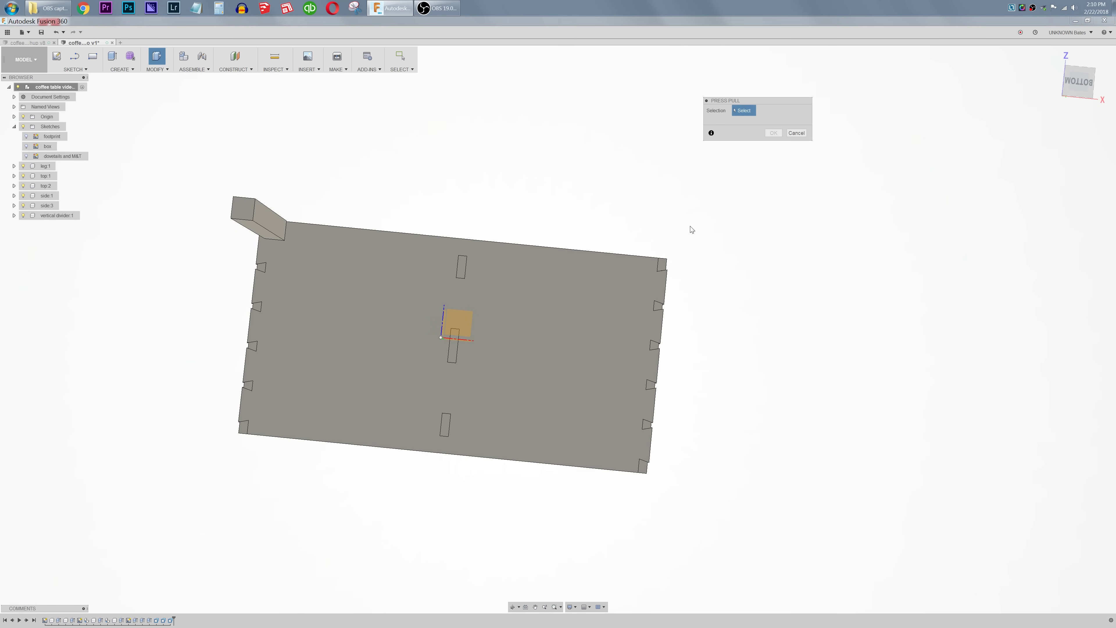
left_click(662, 265)
left_click(657, 305)
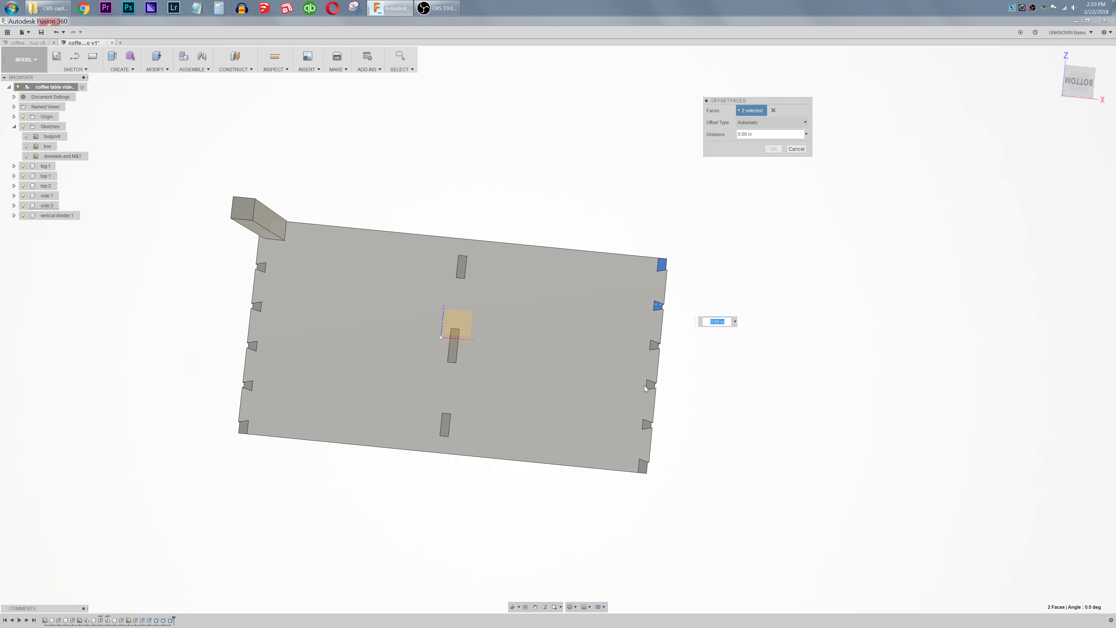
left_click(654, 344)
left_click(651, 385)
left_click(646, 424)
left_click(643, 466)
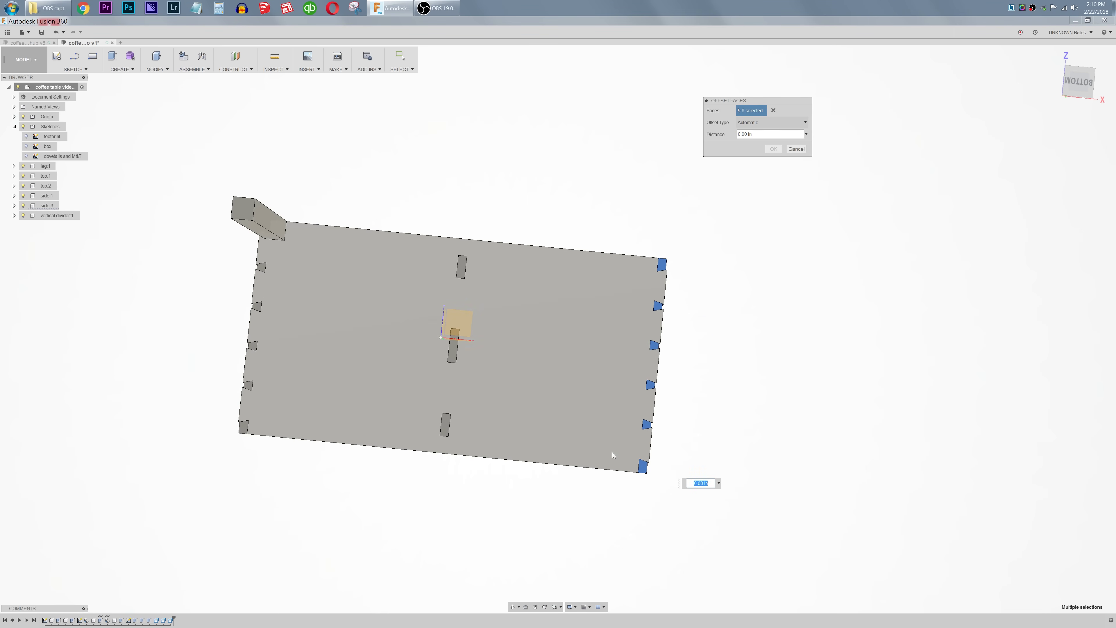
Step: Add the six underside joint end faces at the leg end and offset all twelve faces by 0.125 in
left_click(249, 386)
left_click(243, 426)
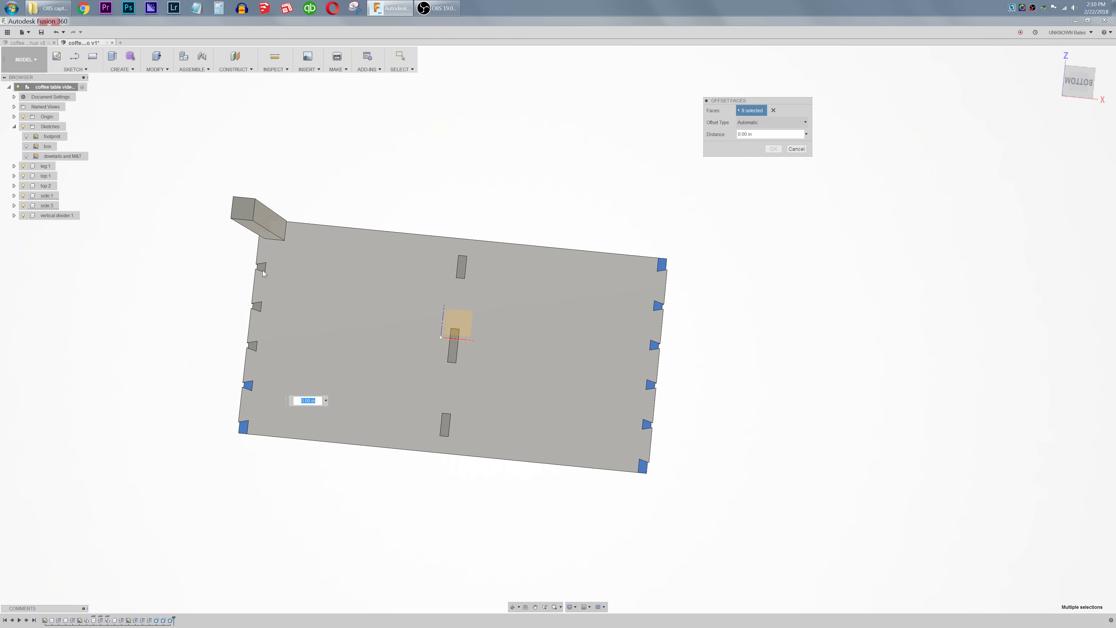
left_click(252, 346)
left_click(257, 307)
left_click(262, 270)
middle_click_drag(325, 250, 418, 216, "shift")
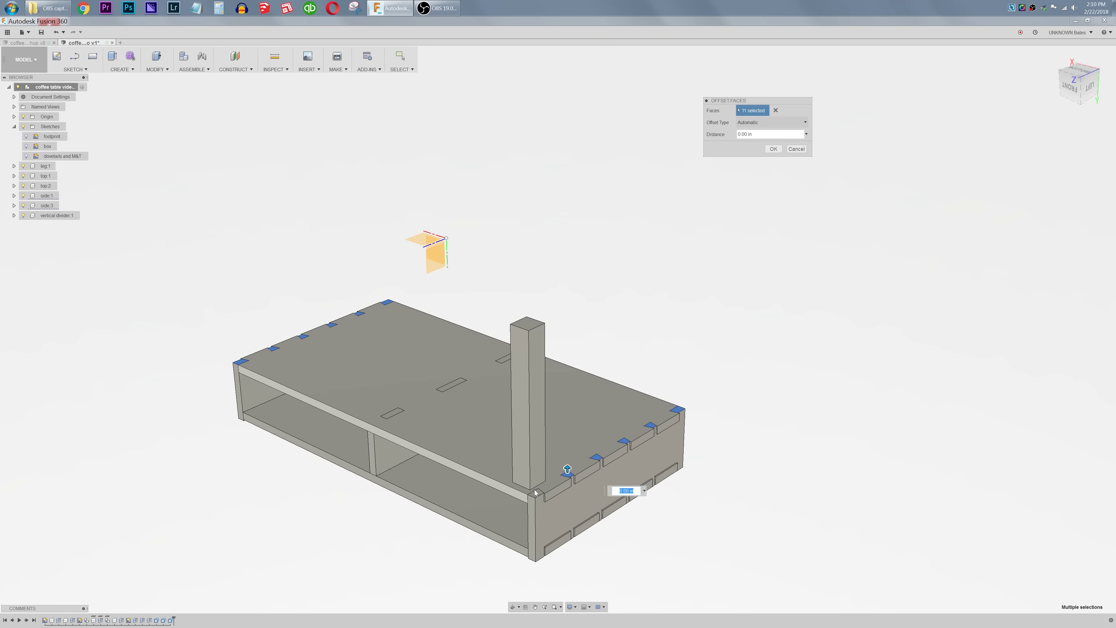
left_click(763, 134)
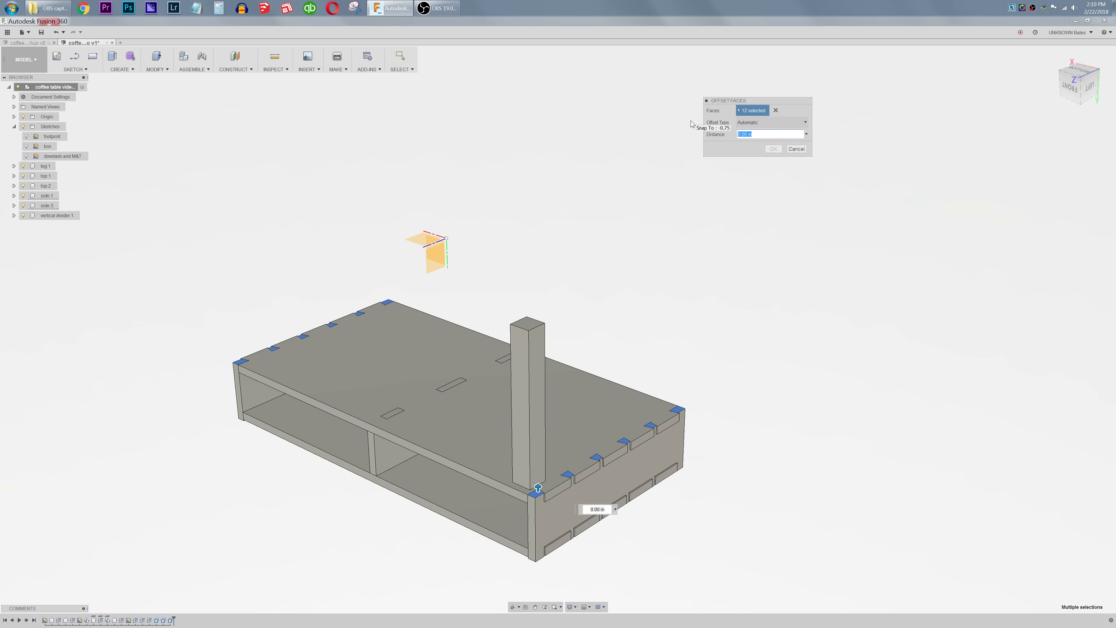
type(".125")
key("Return")
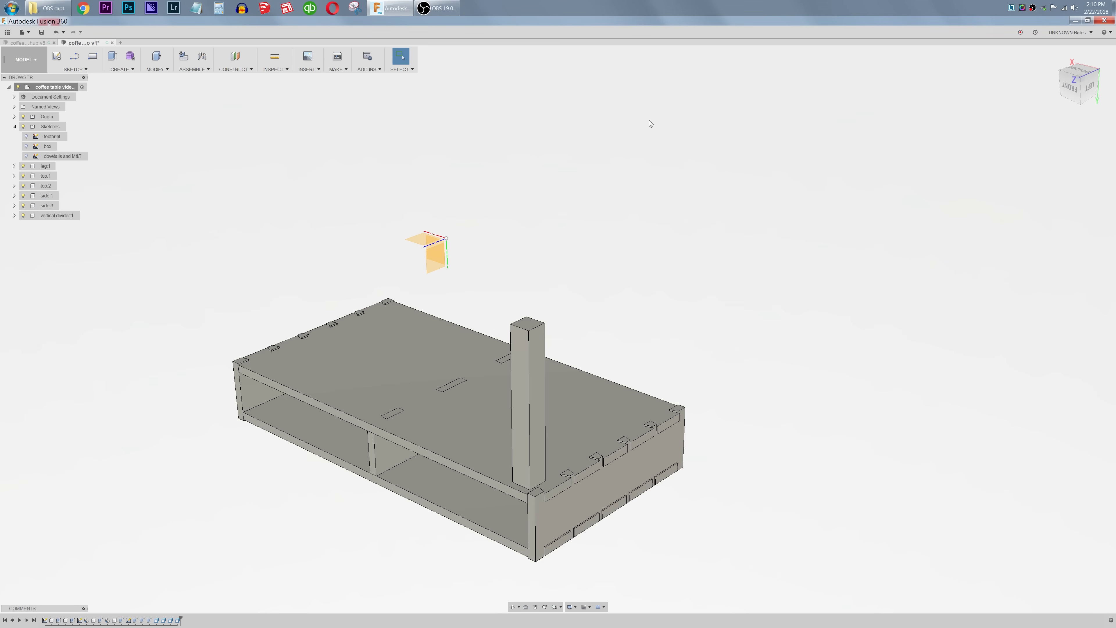
Step: Start a Chamfer and show the table from the front in orthographic projection
left_click(1052, 58)
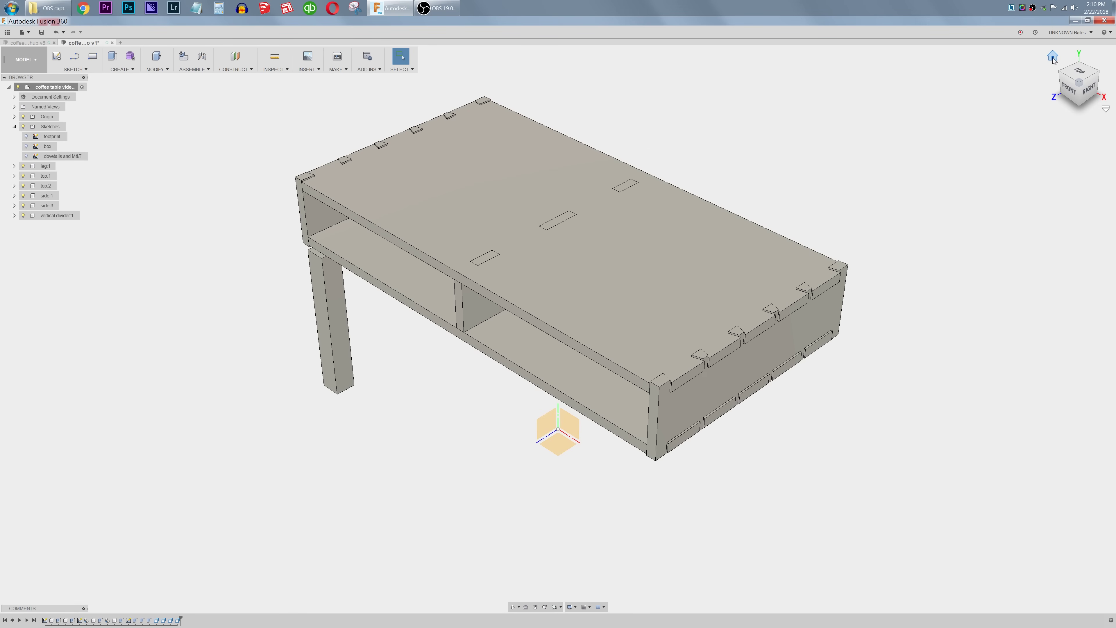
middle_click_drag(621, 297, 726, 245, "shift")
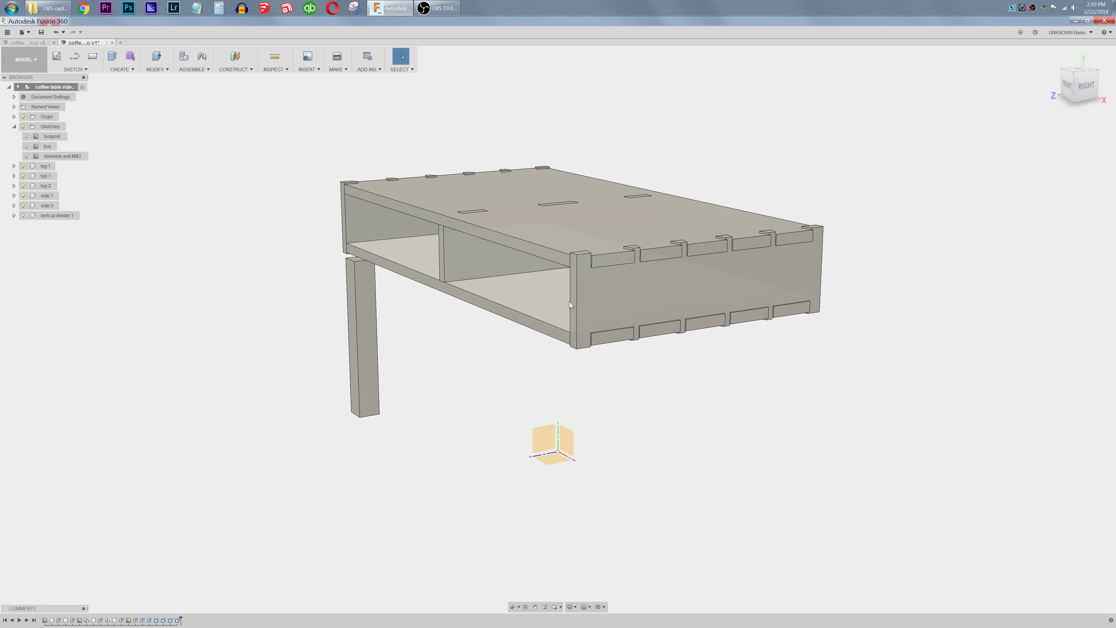
middle_click_drag(558, 329, 687, 240, "shift")
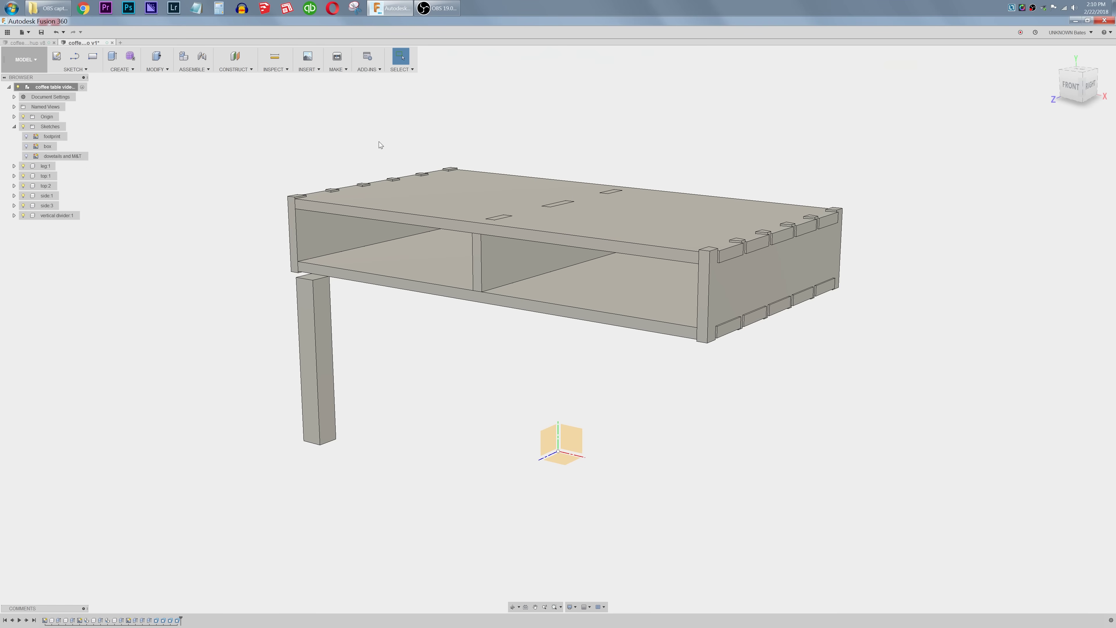
left_click(157, 68)
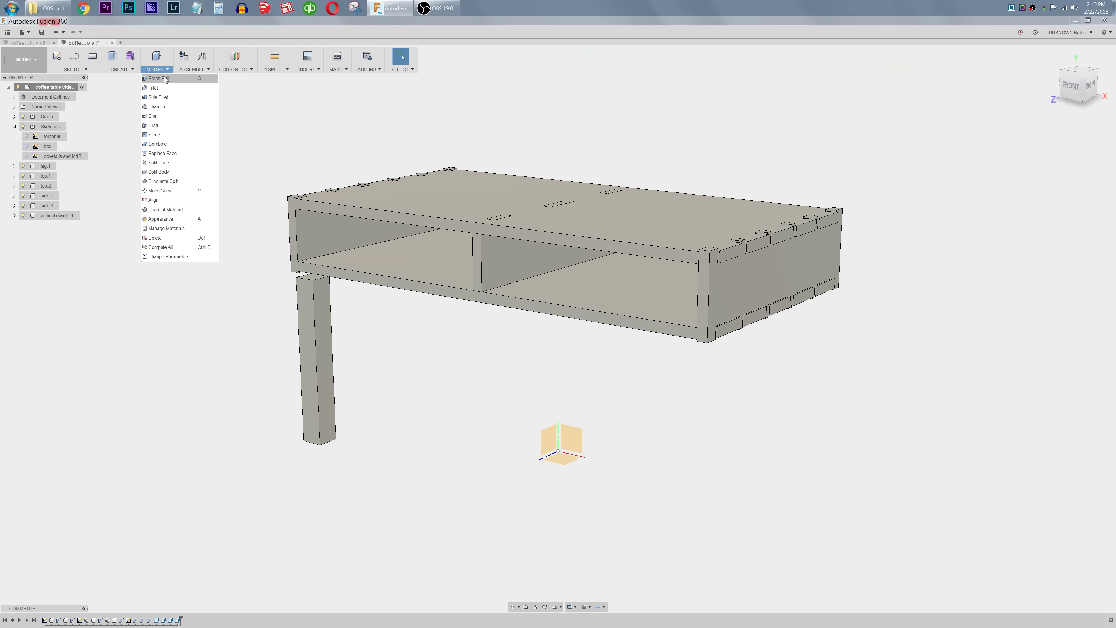
left_click(163, 108)
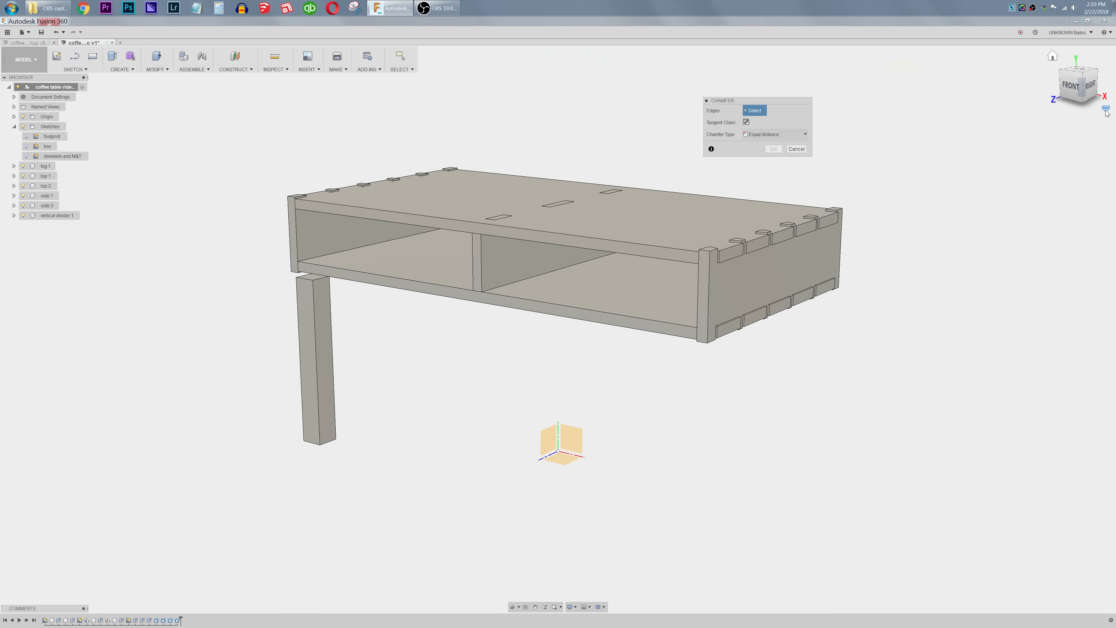
left_click(1106, 110)
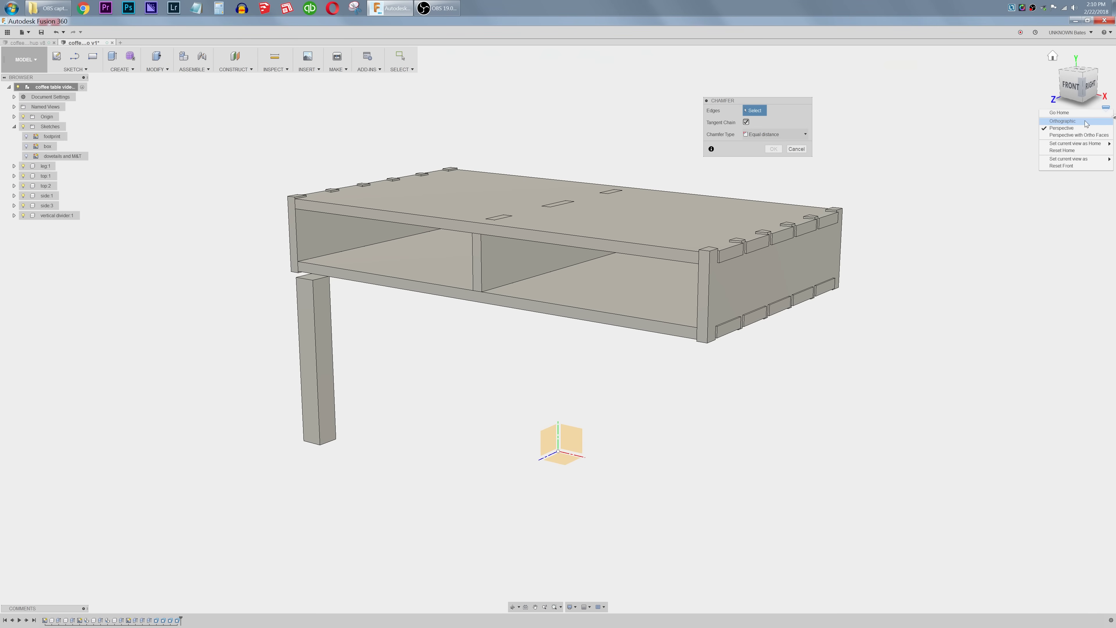
left_click(1064, 122)
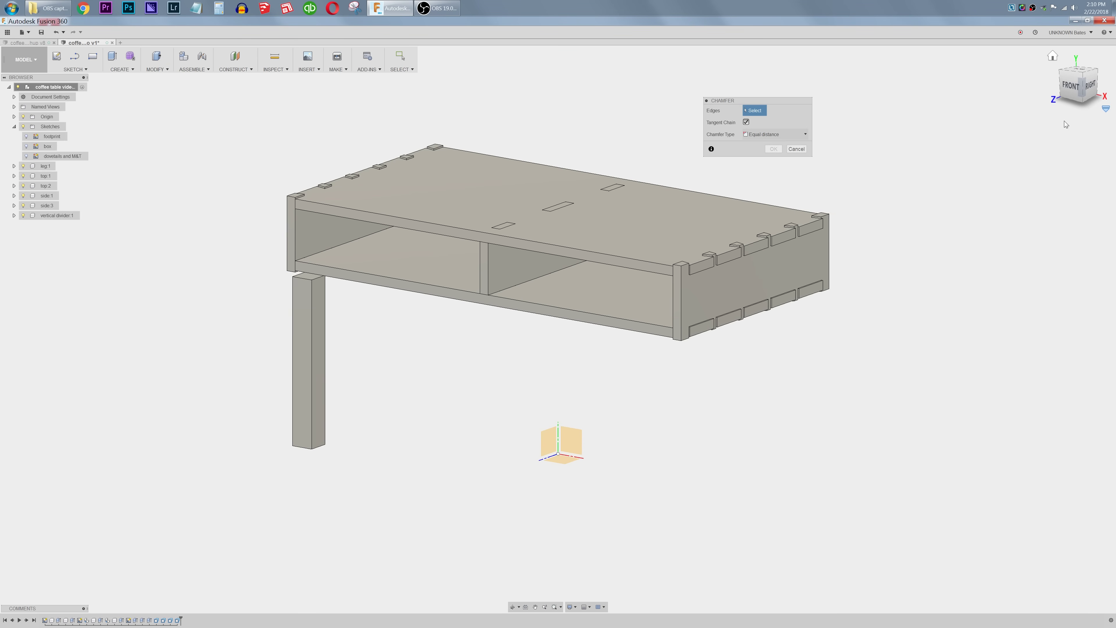
left_click(1075, 88)
Step: Select all protruding joint edges at the leg end of the table, on the upper, outer and lower sides, for the chamfer
scroll(299, 199, "down", 2)
scroll(297, 200, "up", 2)
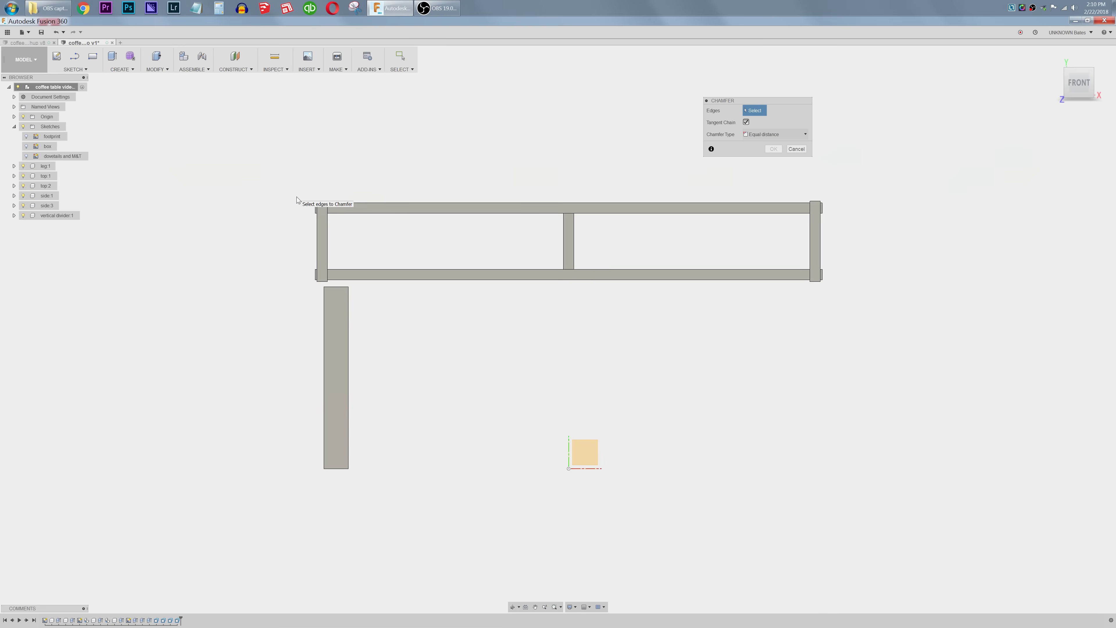
scroll(297, 200, "up", 5)
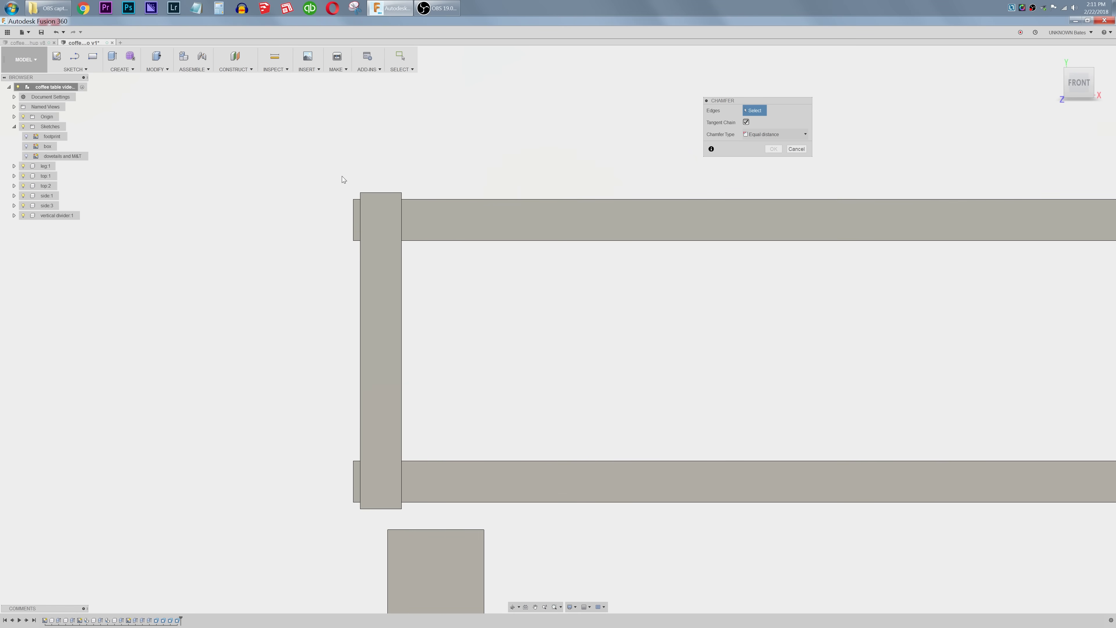
left_click_drag(342, 176, 409, 197)
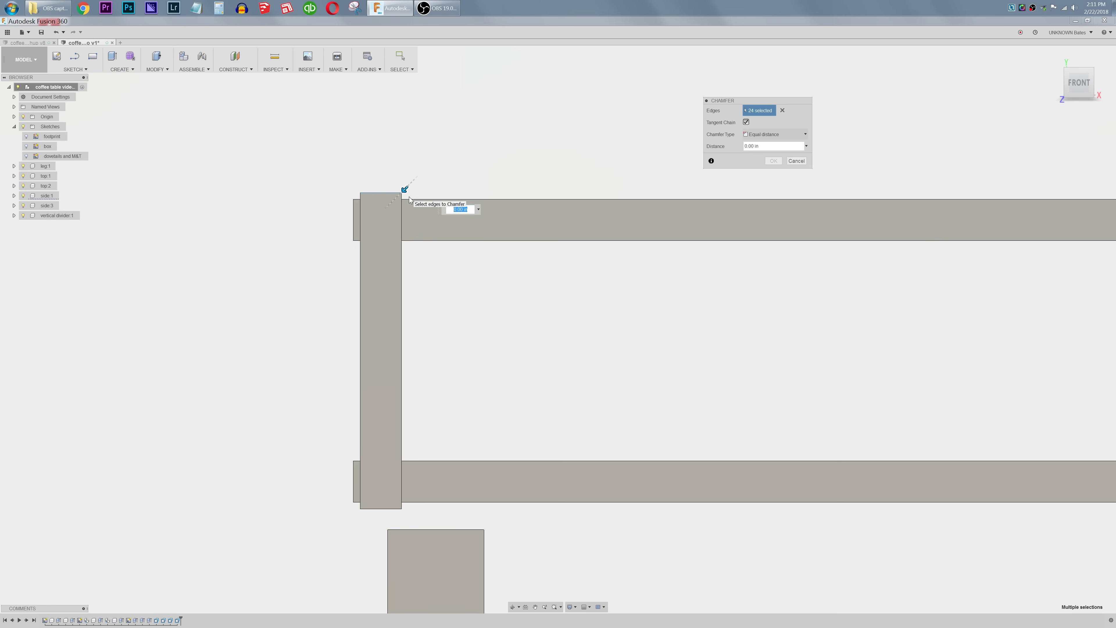
left_click_drag(314, 180, 357, 255)
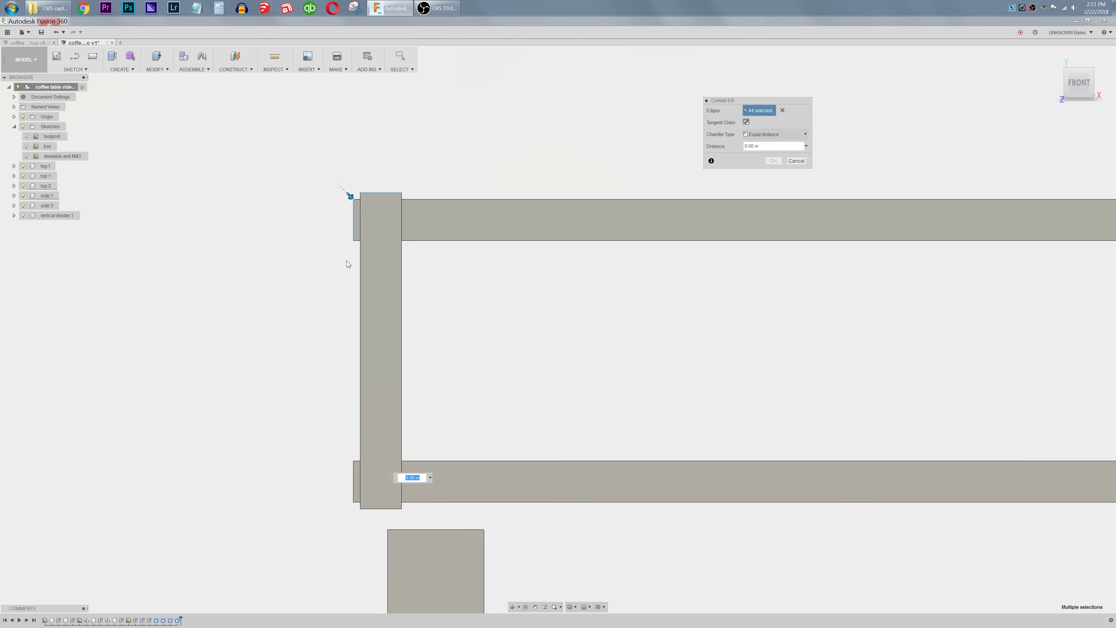
left_click_drag(328, 412, 409, 506)
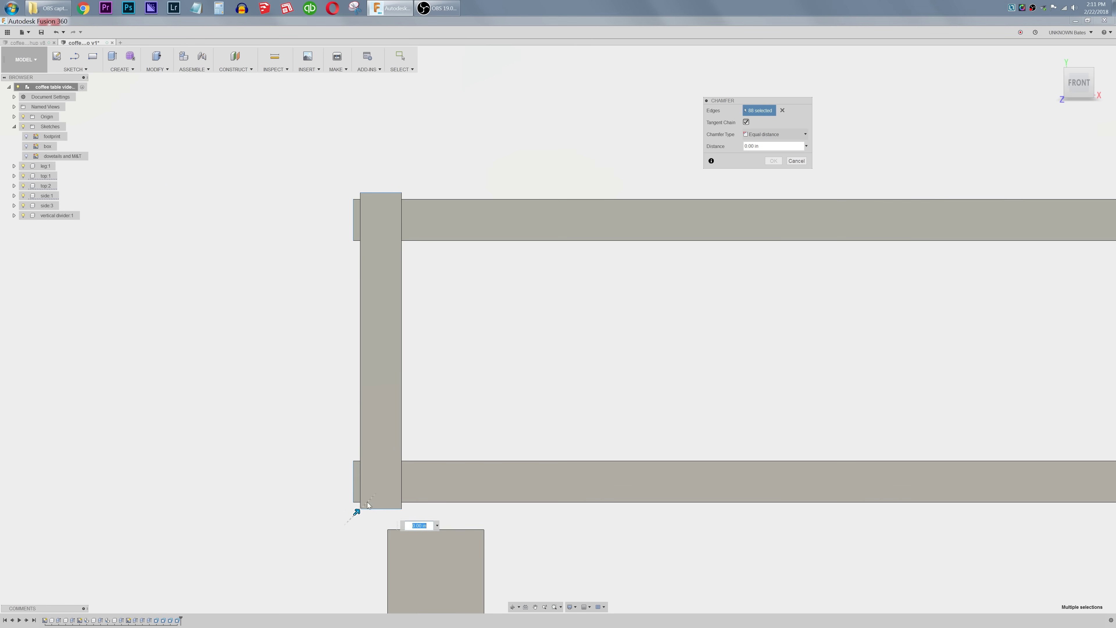
Step: Add the protruding joint edges at the opposite end of the table to the chamfer selection
scroll(206, 447, "down", 3)
scroll(209, 426, "down", 5)
scroll(659, 402, "up", 4)
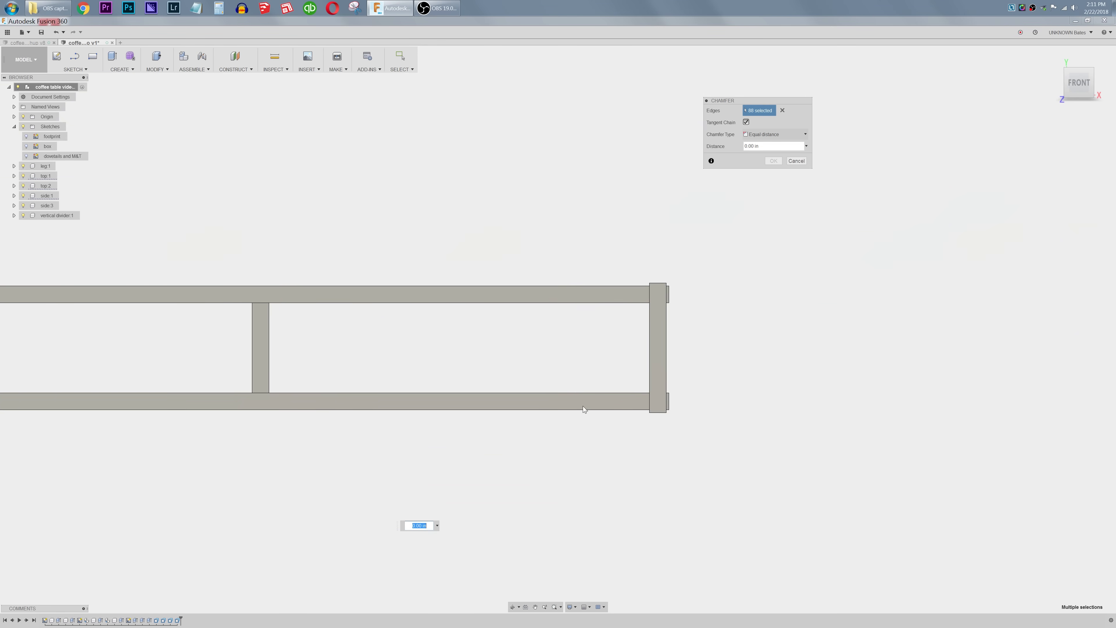
scroll(686, 396, "up", 2)
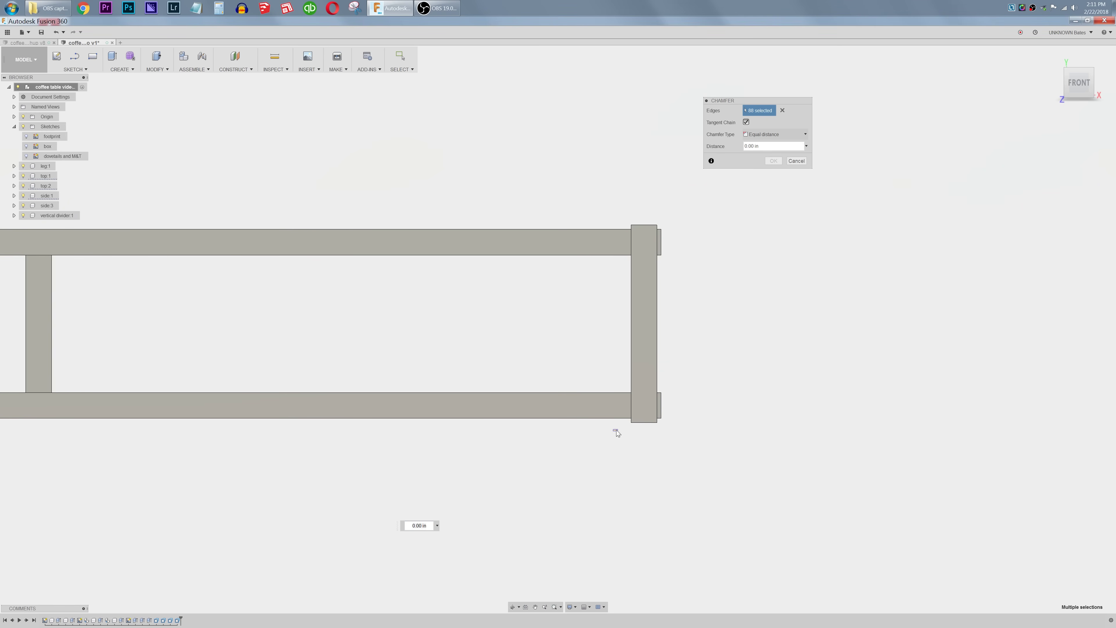
left_click_drag(617, 429, 738, 198)
left_click_drag(603, 197, 673, 227)
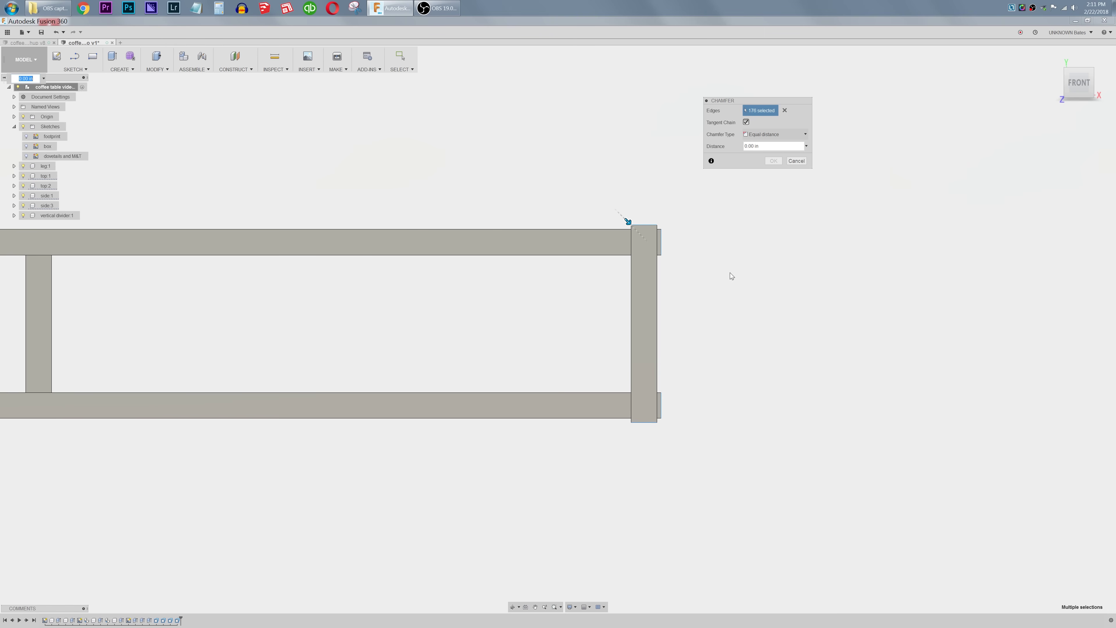
Step: Set the equal-distance chamfer to 0.075 in and apply it to all selected joint edges
middle_click_drag(732, 275, 662, 330, "shift")
scroll(638, 353, "down", 5)
scroll(698, 328, "up", 1)
left_click_drag(765, 145, 727, 143)
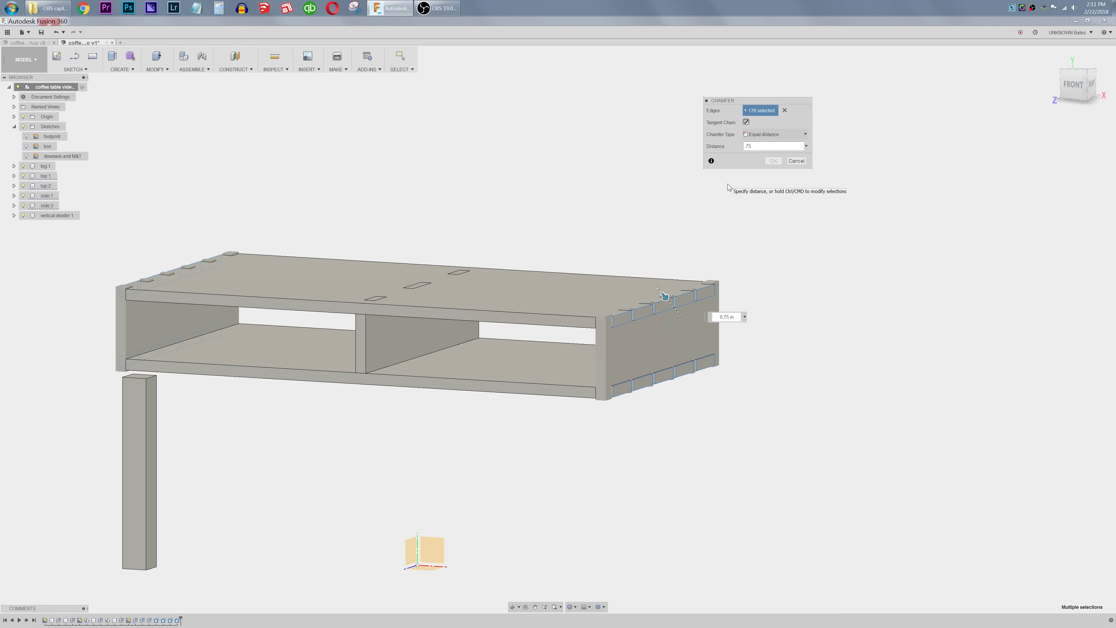
mouse_move(718, 214)
middle_mouse_down("shift")
mouse_move(728, 214)
mouse_move(725, 199)
mouse_move(718, 209)
middle_mouse_up("shift")
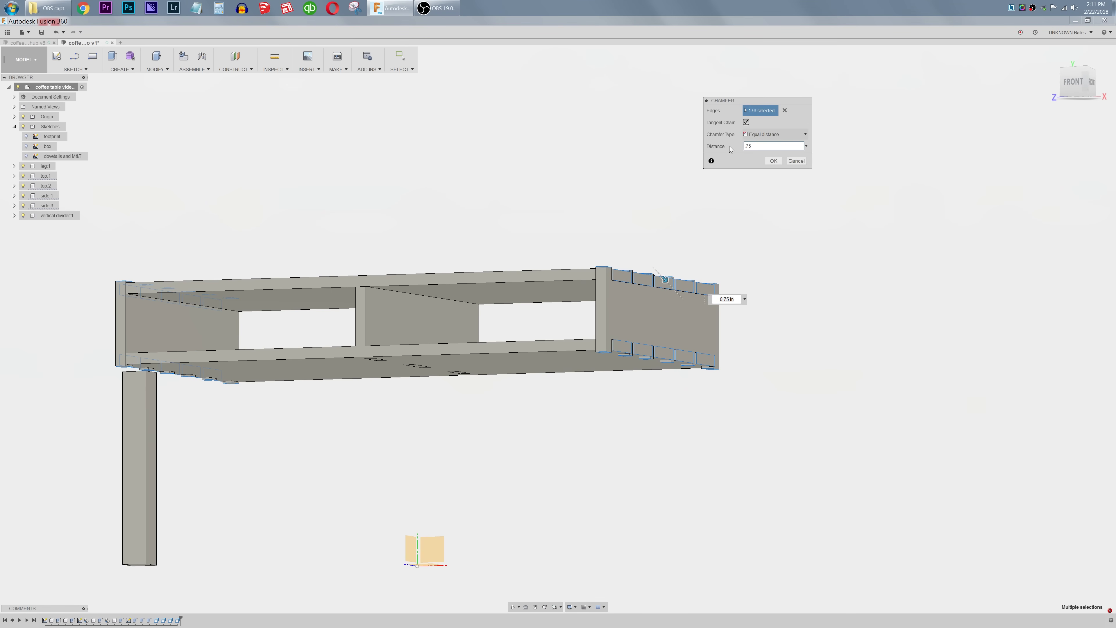
type("0")
middle_click_drag(650, 209, 657, 231, "shift")
middle_click_drag(780, 349, 726, 233, "shift")
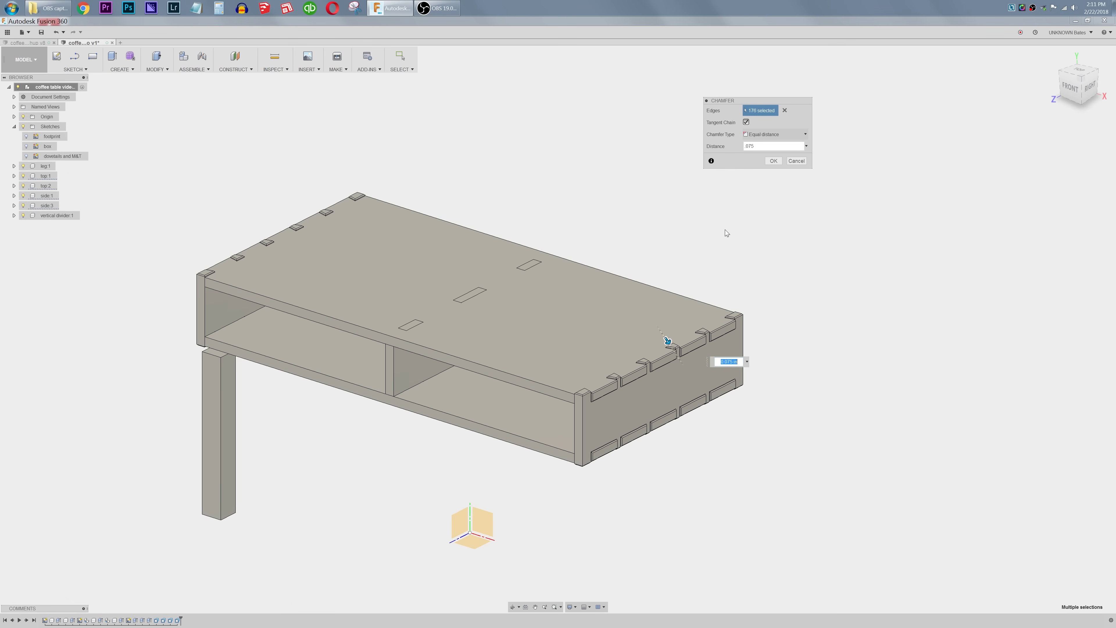
left_click(772, 161)
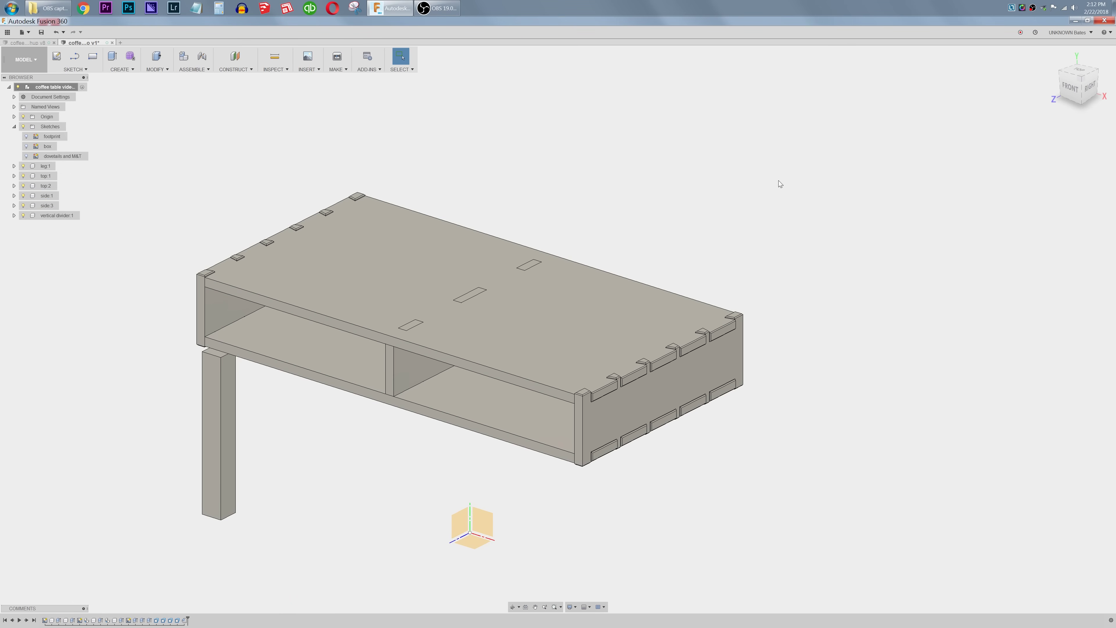
Step: Switch the camera back to perspective projection and inspect the chamfered joints from the front
left_click(1106, 110)
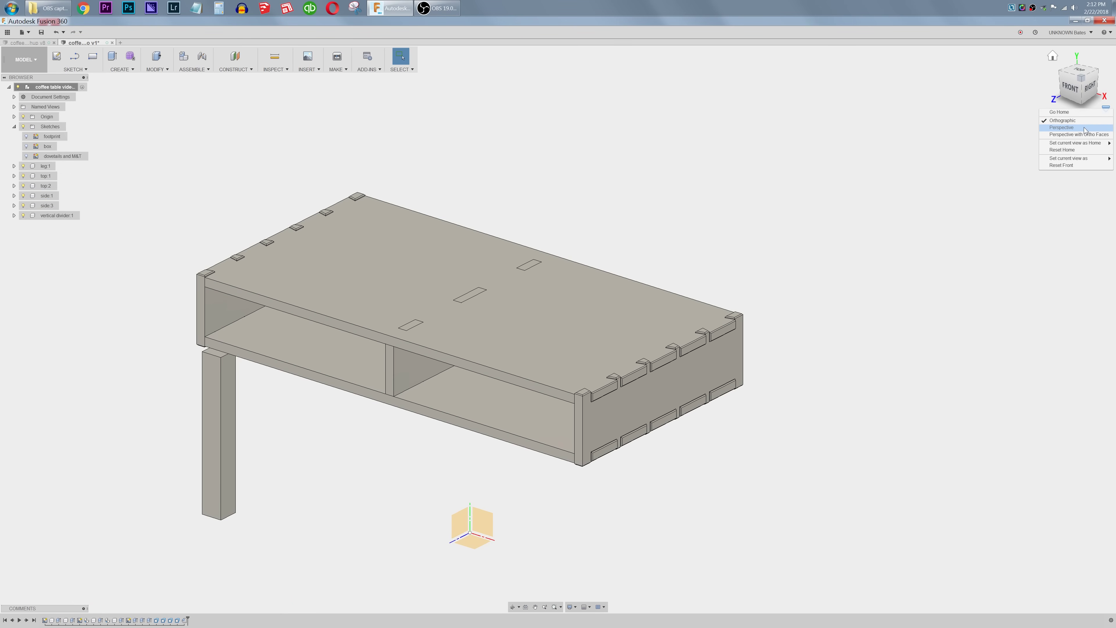
left_click(1086, 131)
middle_click_drag(612, 352, 625, 288, "shift")
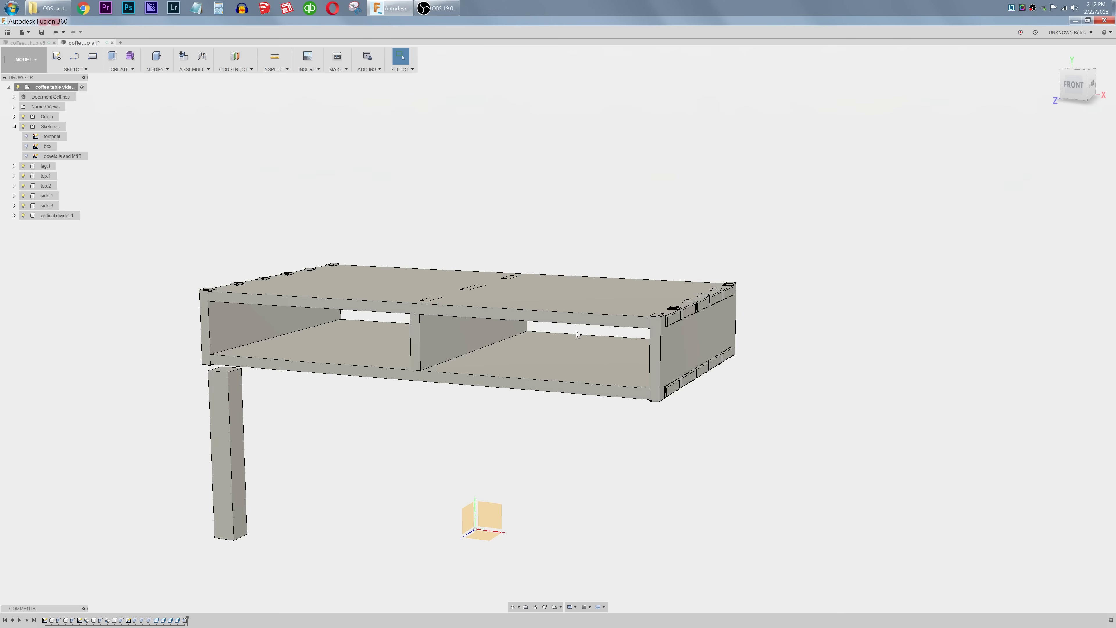
scroll(624, 288, "up", 6)
scroll(625, 288, "down", 8)
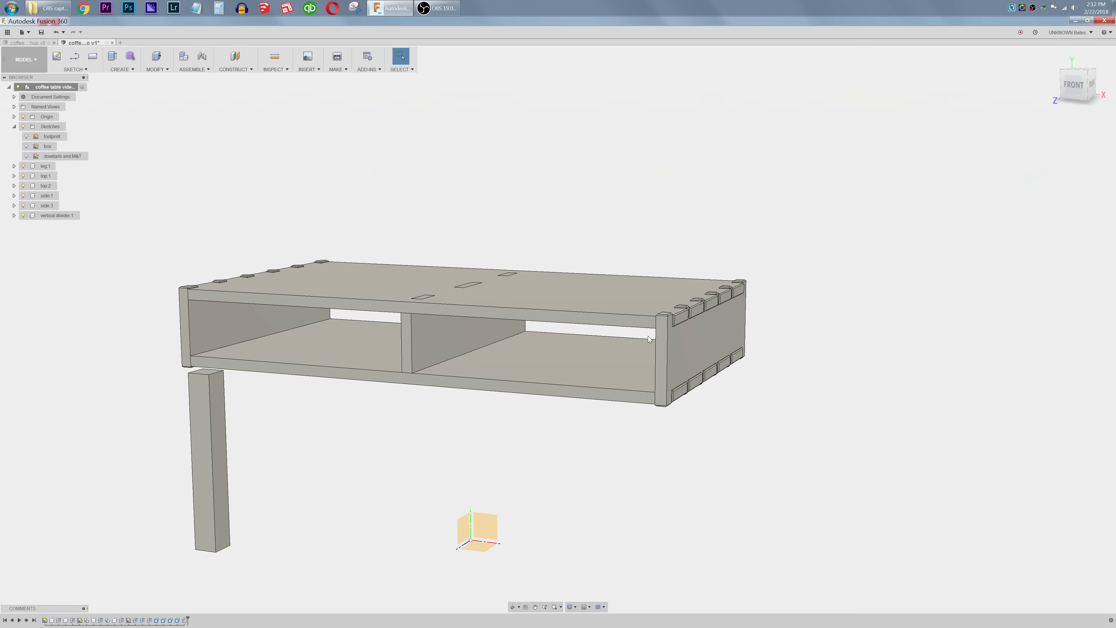
Step: Show the footprint sketch beneath the table alongside the existing leg
middle_click_drag(655, 342, 712, 324, "shift")
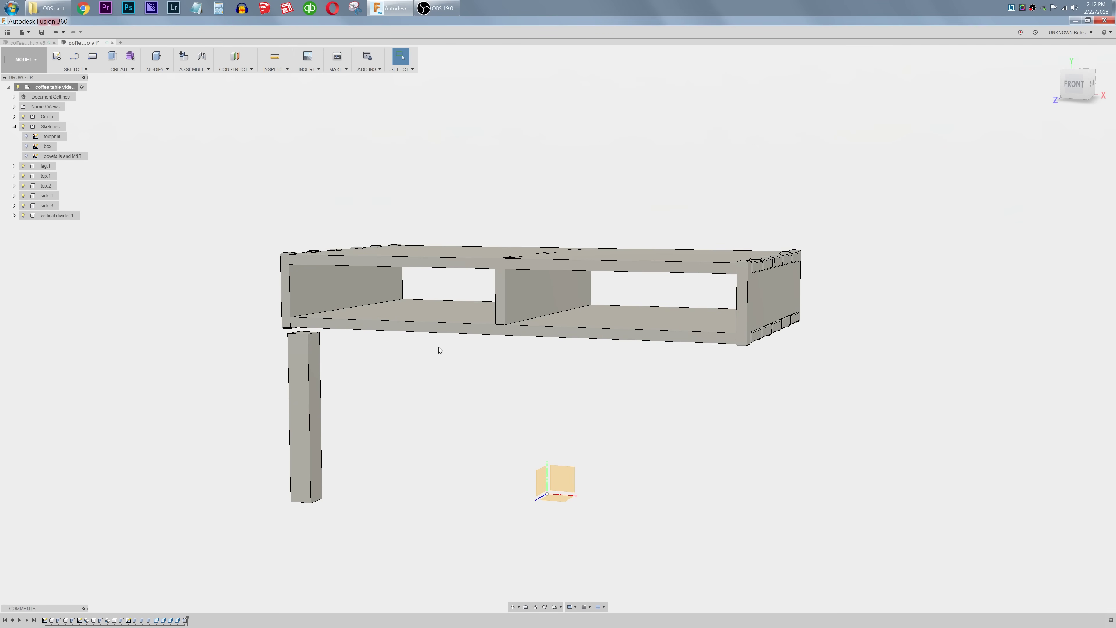
left_click(26, 137)
mouse_move(441, 329)
middle_mouse_down("shift")
mouse_move(628, 329)
mouse_move(640, 365)
mouse_move(614, 386)
middle_mouse_up("shift")
scroll(443, 408, "down", 3)
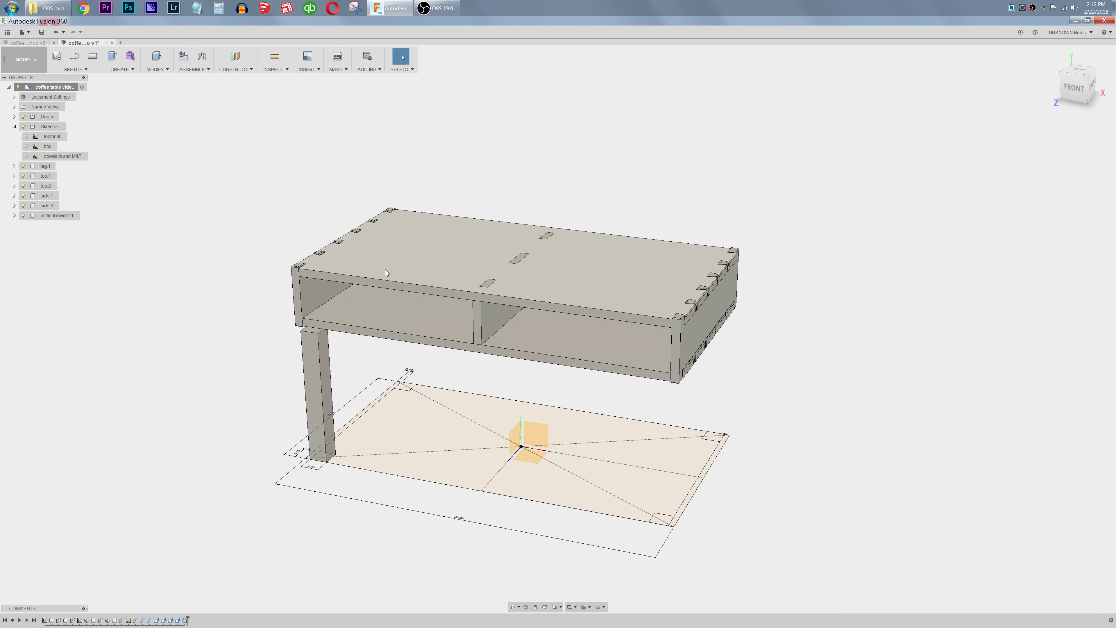
scroll(502, 471, "up", 1)
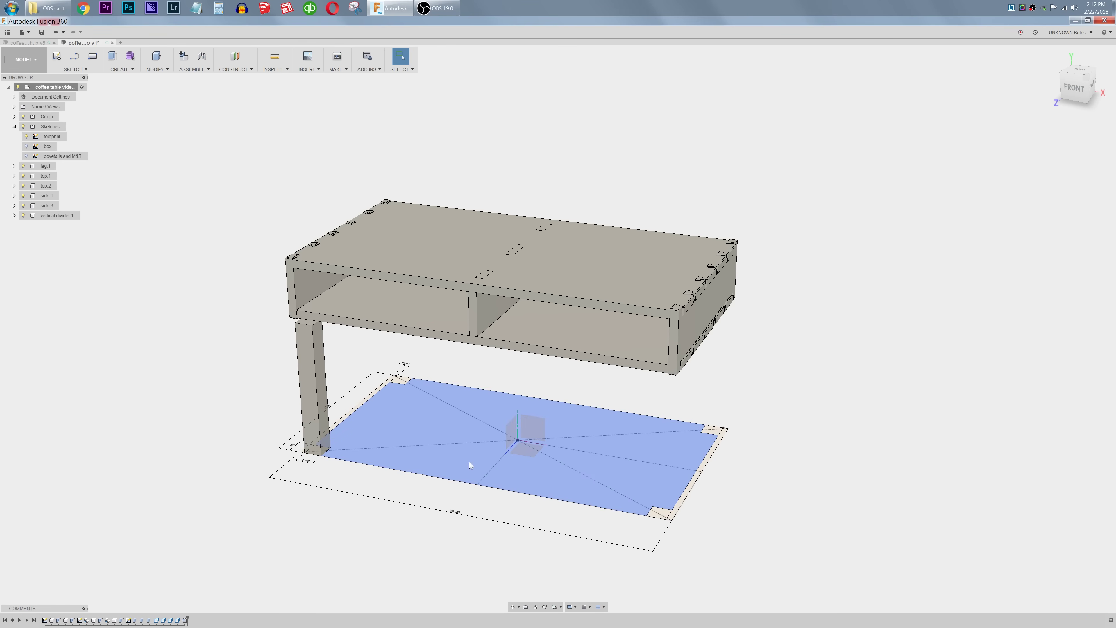
Step: On the leg's inner face, sketch a vertical construction centerline through the midpoint of its top edge, extending below and above it
left_click(322, 396)
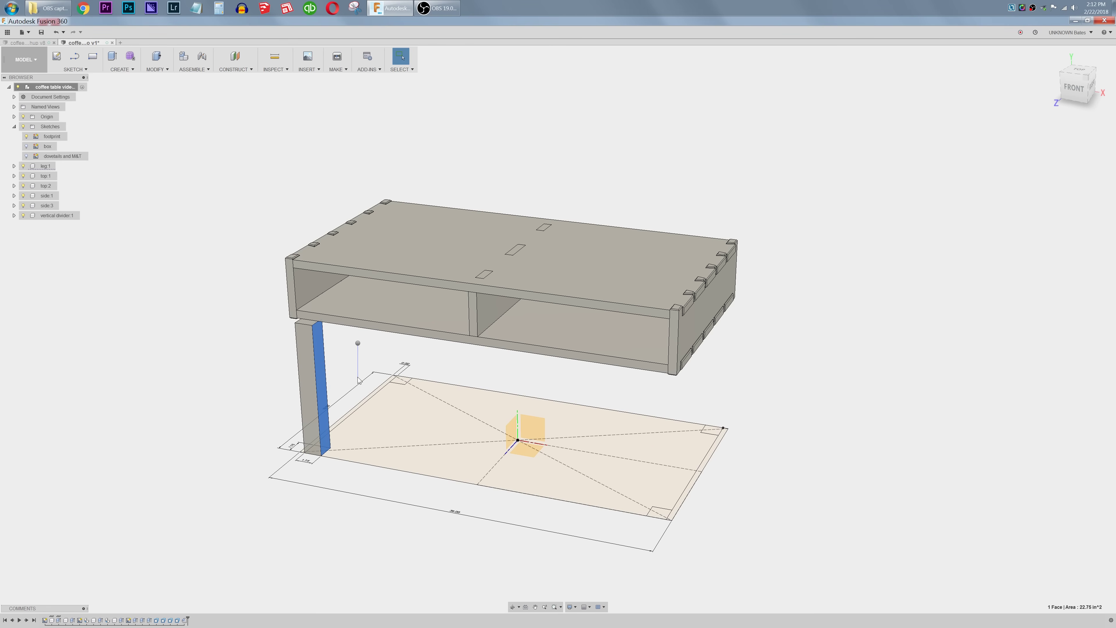
key("l")
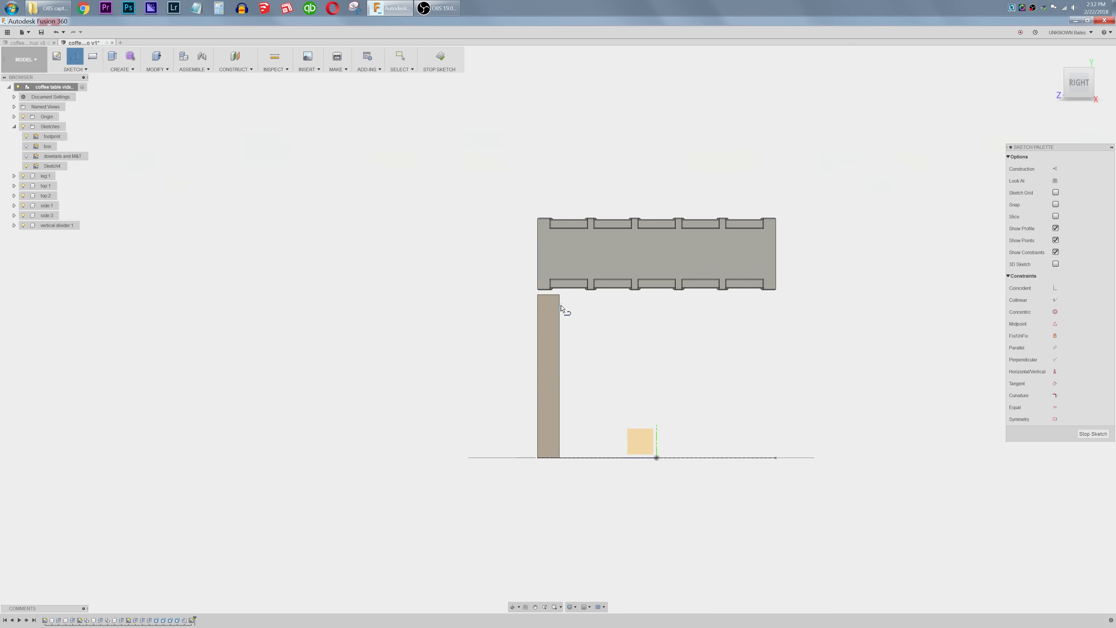
scroll(561, 308, "up", 5)
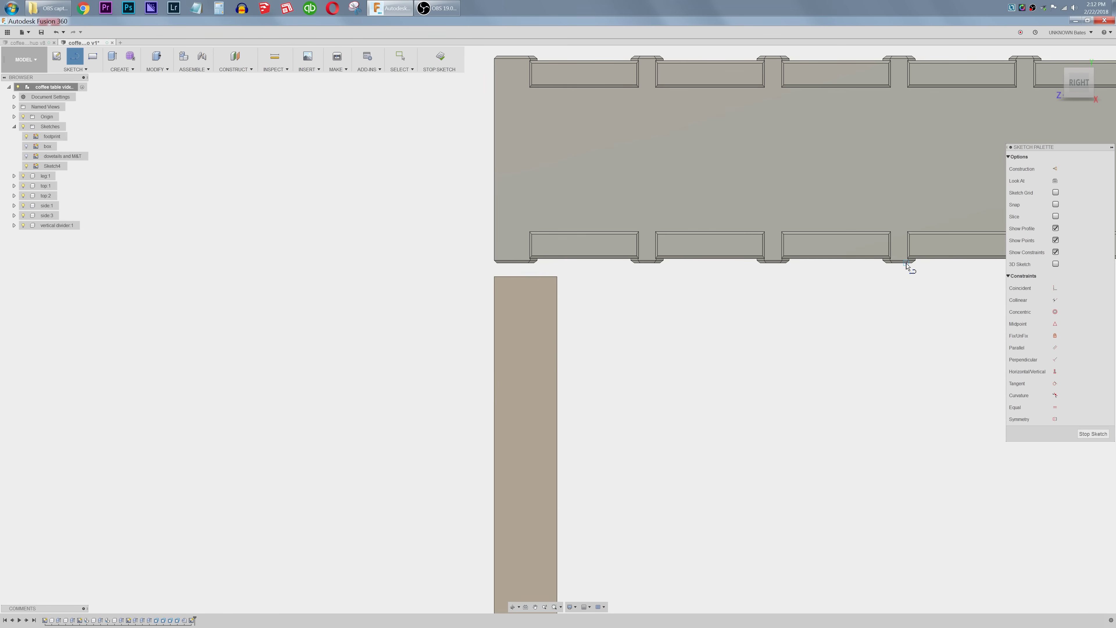
left_click(1055, 170)
left_click(524, 276)
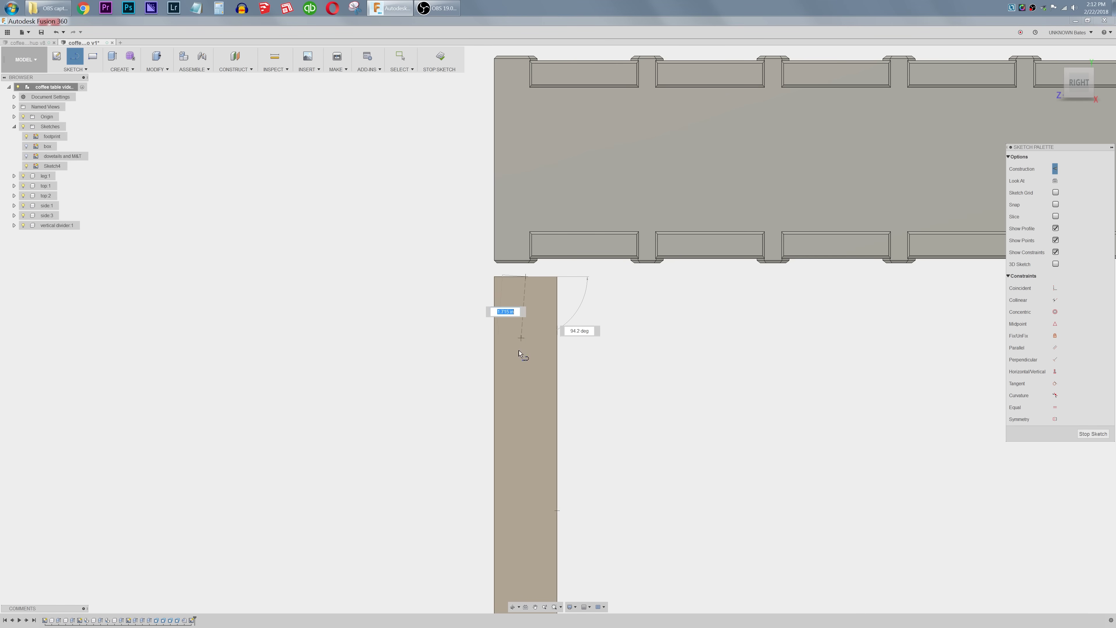
left_click(526, 463)
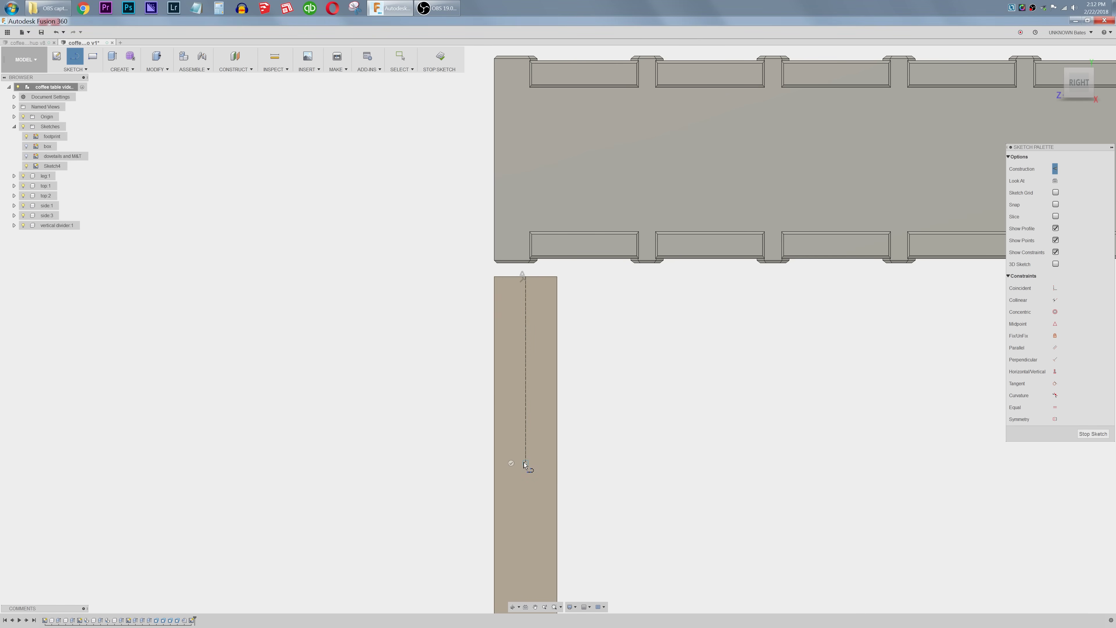
left_click(525, 276)
left_click(525, 179)
left_click(525, 277)
key("Escape")
left_click(554, 313)
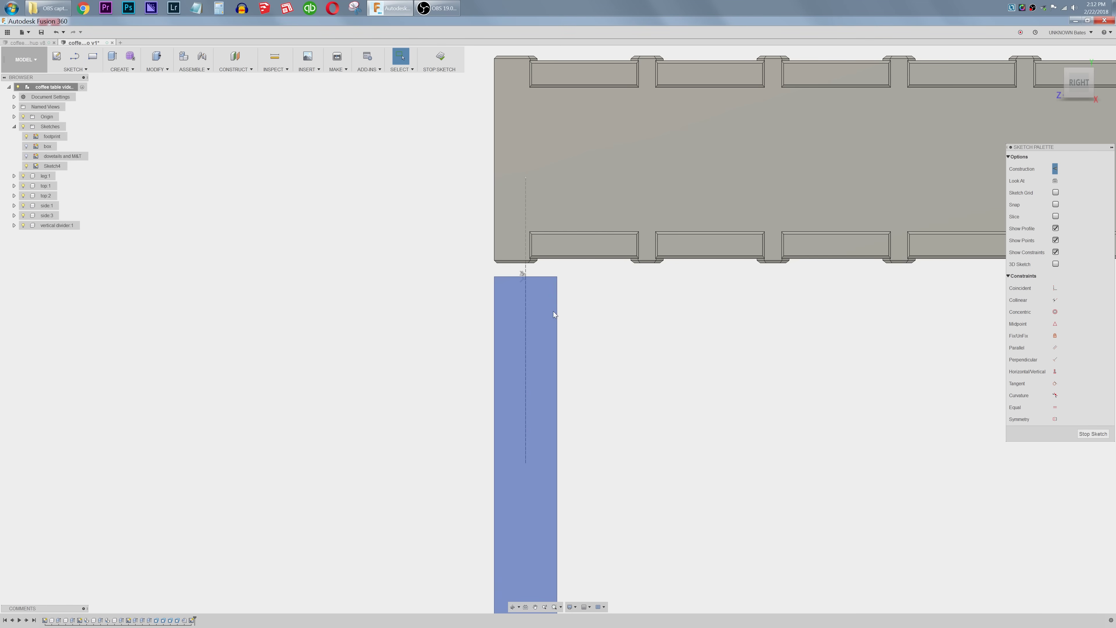
scroll(544, 316, "up", 1)
key("r")
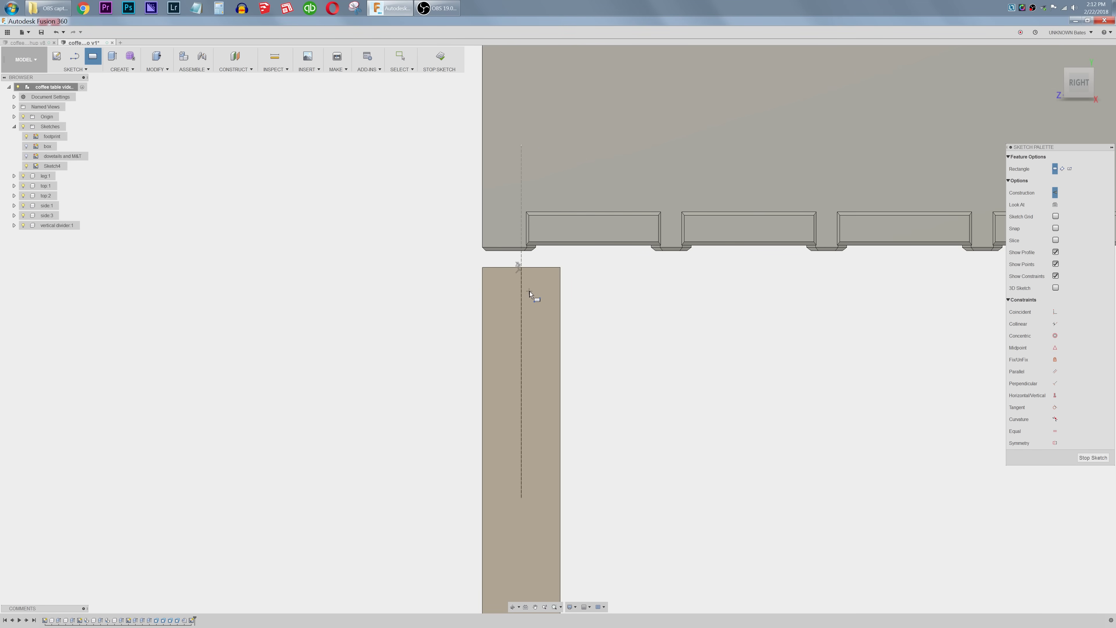
scroll(530, 290, "up", 2)
scroll(530, 290, "up", 3)
scroll(545, 240, "down", 2)
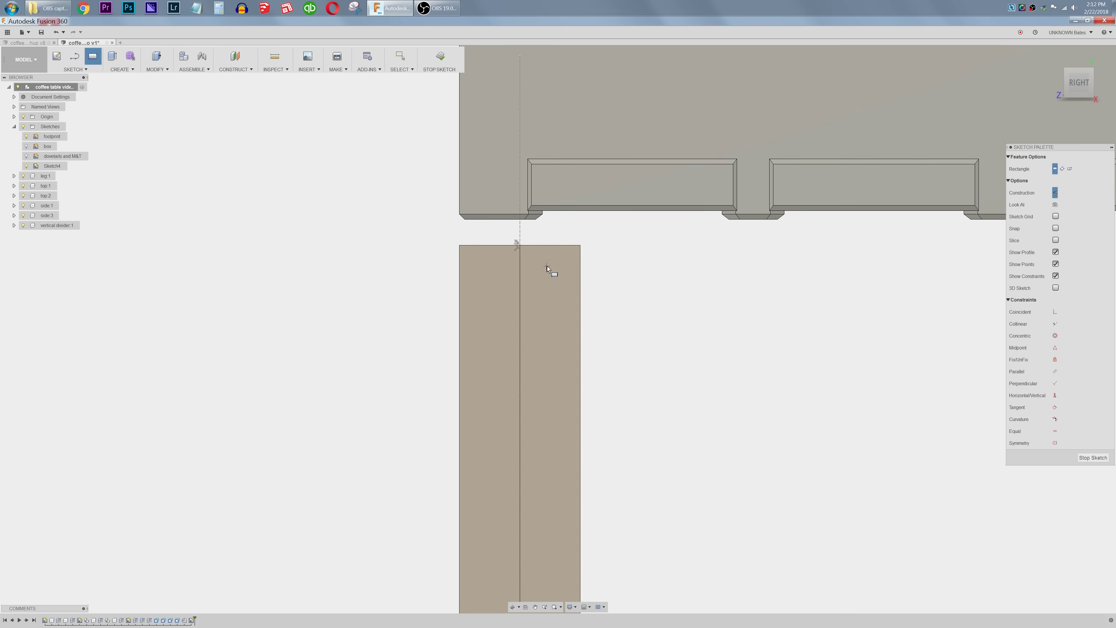
left_click(563, 229)
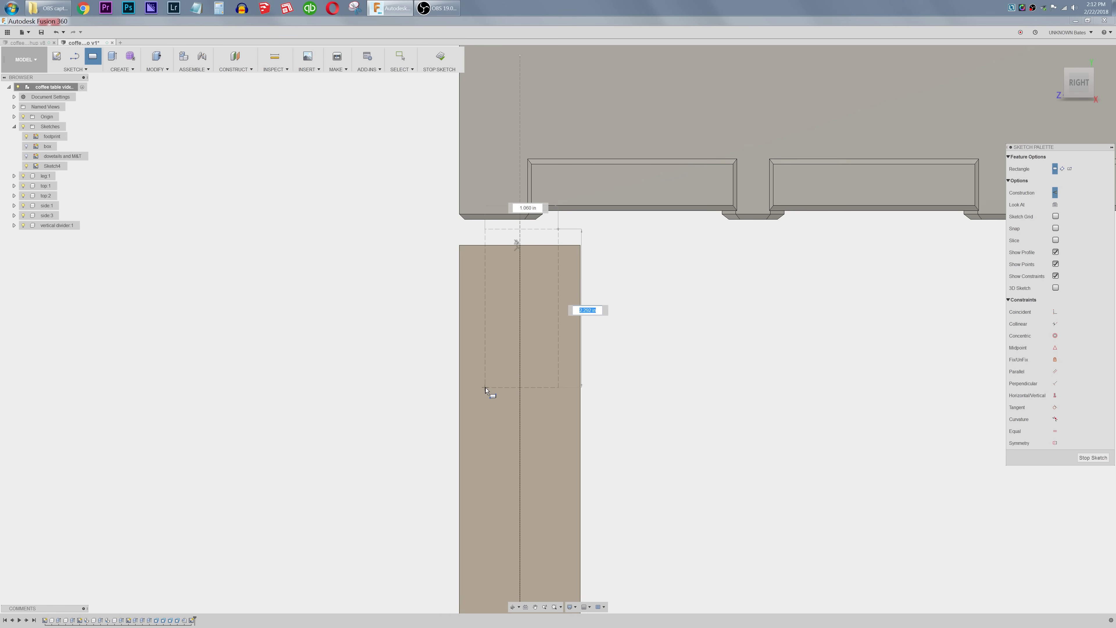
key("Escape")
Step: With construction mode off, draw a center rectangle about 1.12 in wide and 2.43 in high on the centerline at the leg's upper end
left_click(1055, 168)
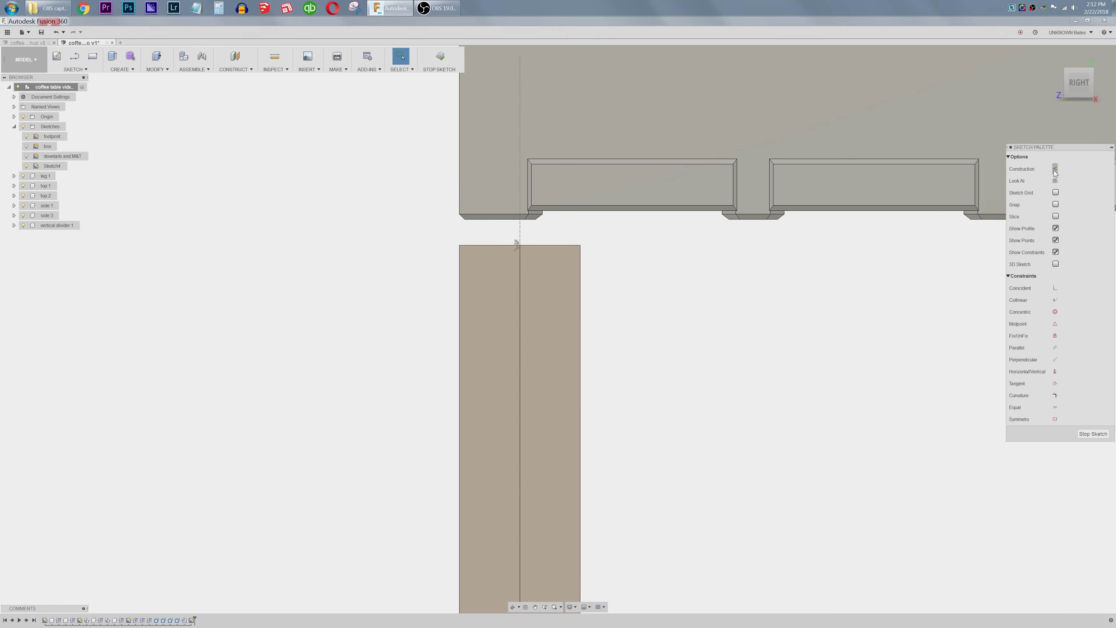
key("r")
left_click(1070, 169)
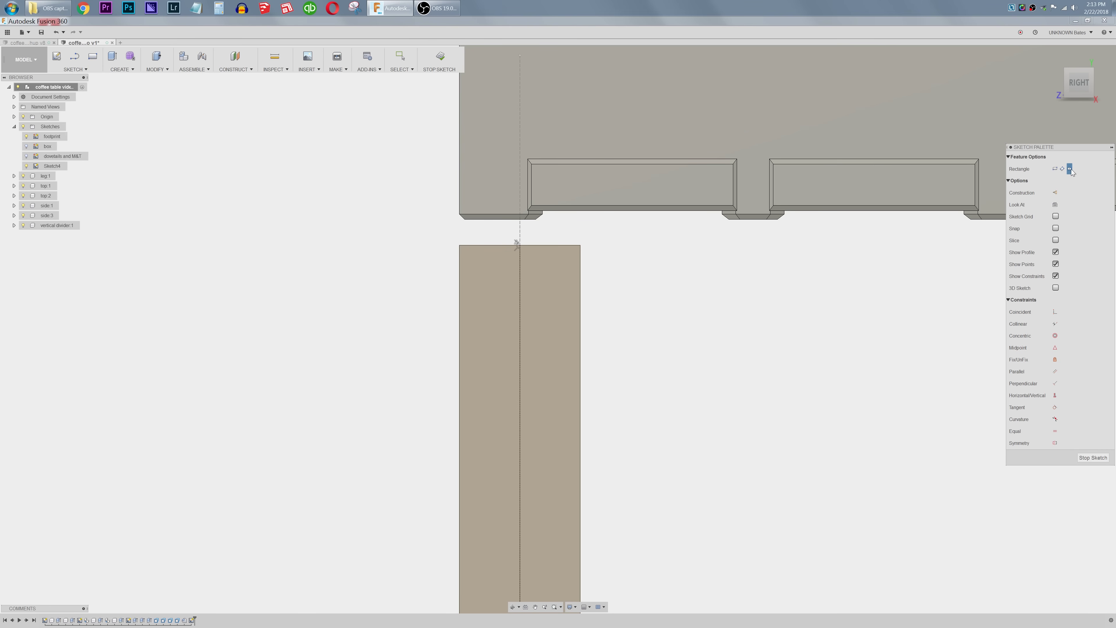
left_click(519, 323)
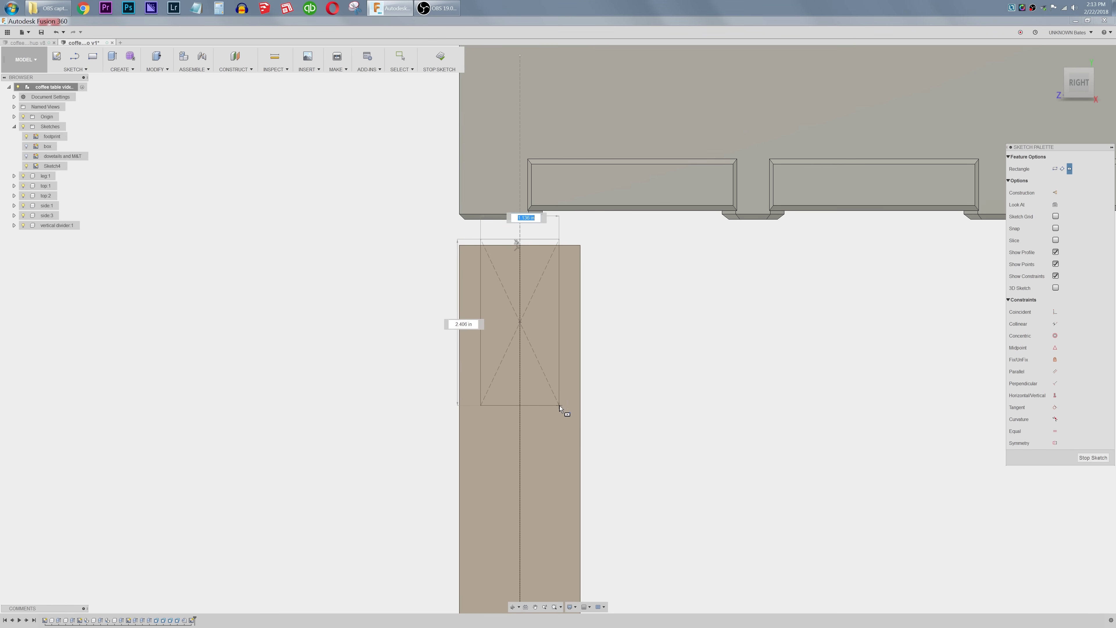
left_click(558, 406)
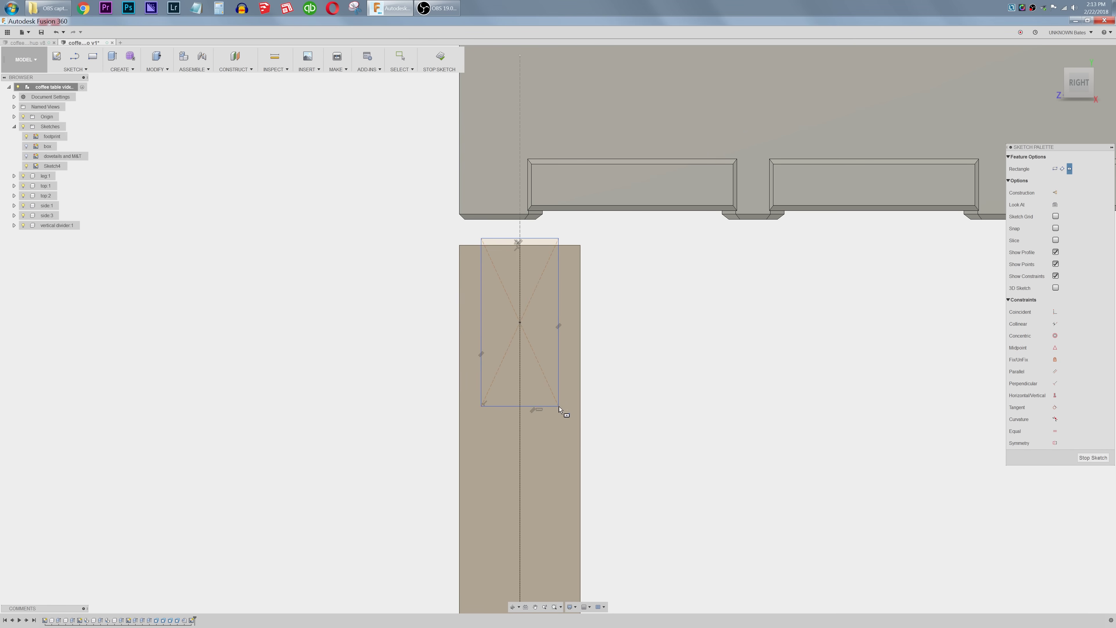
key("Escape")
Step: Make the rectangle's top edge collinear with the lower edge of the table's bottom panel
left_click(552, 241)
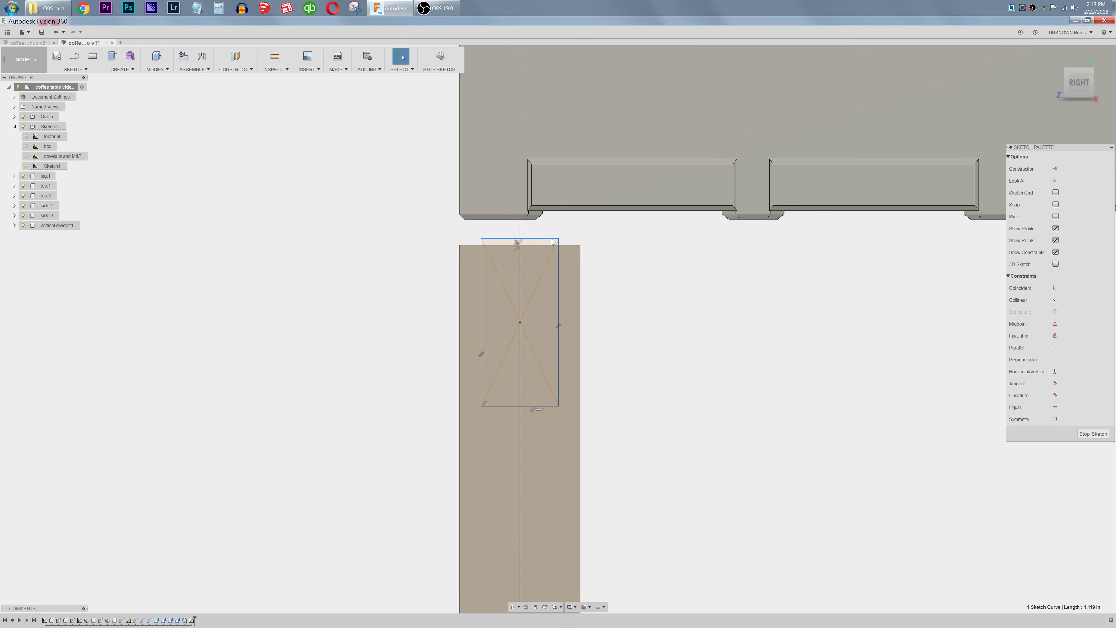
left_click(569, 214, "ctrl")
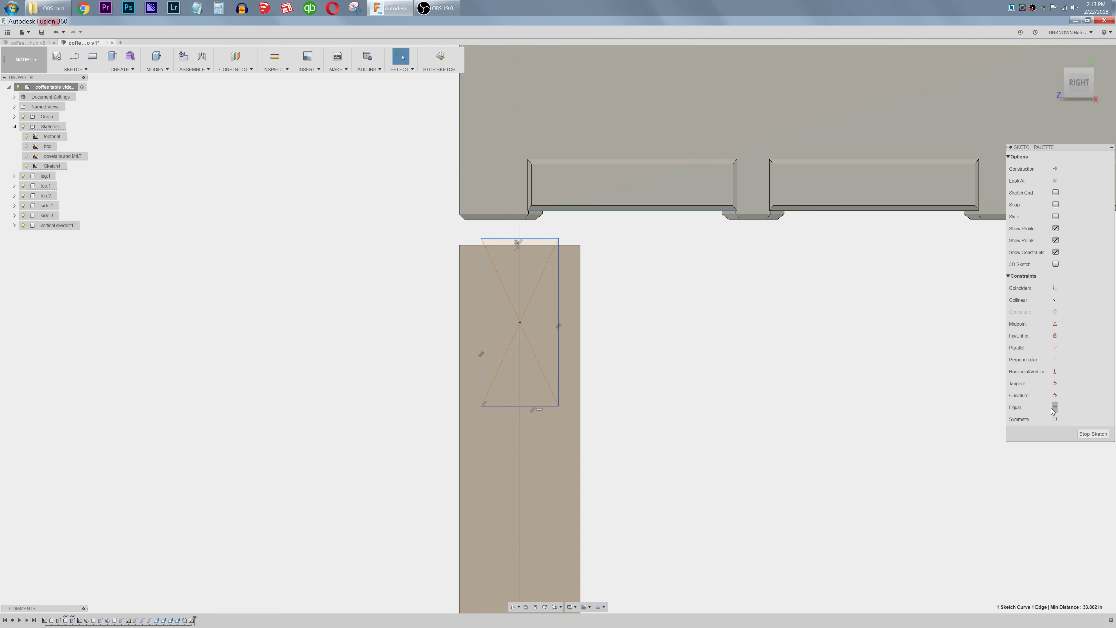
left_click(1056, 301)
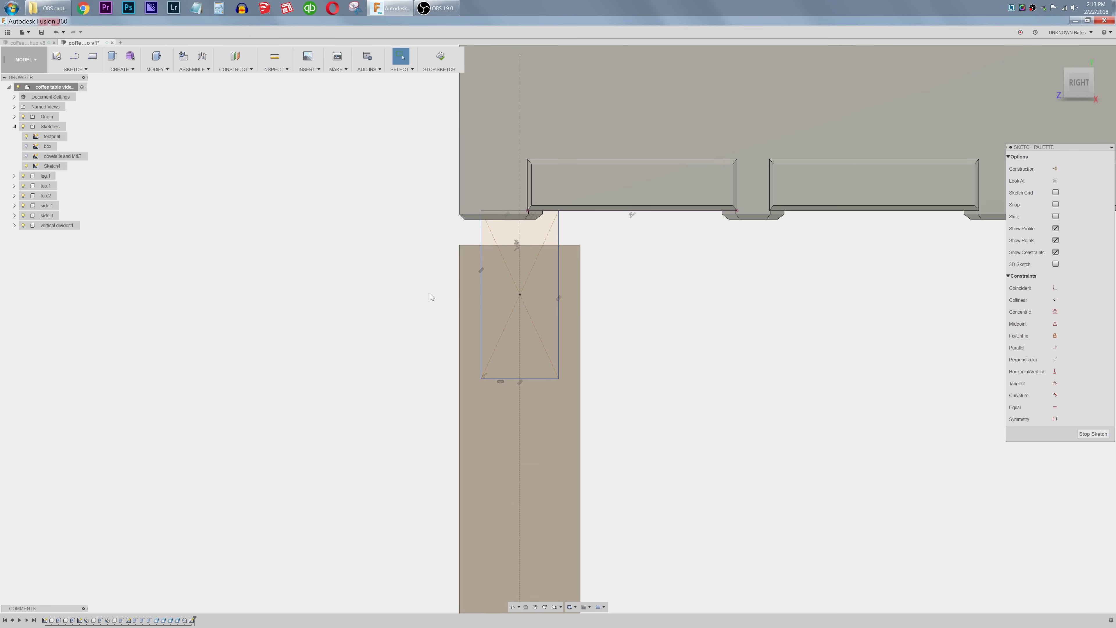
Step: Set the rectangle's height to 3 in with a dimension on its vertical side
key("d")
left_click(481, 297)
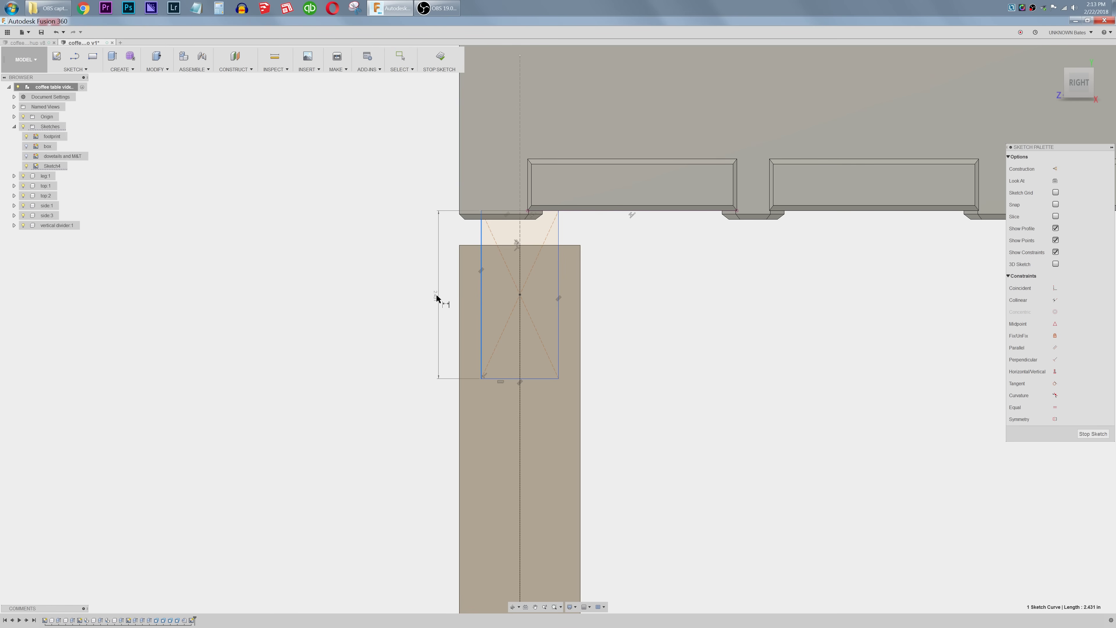
left_click(366, 295)
type("3")
key("Return")
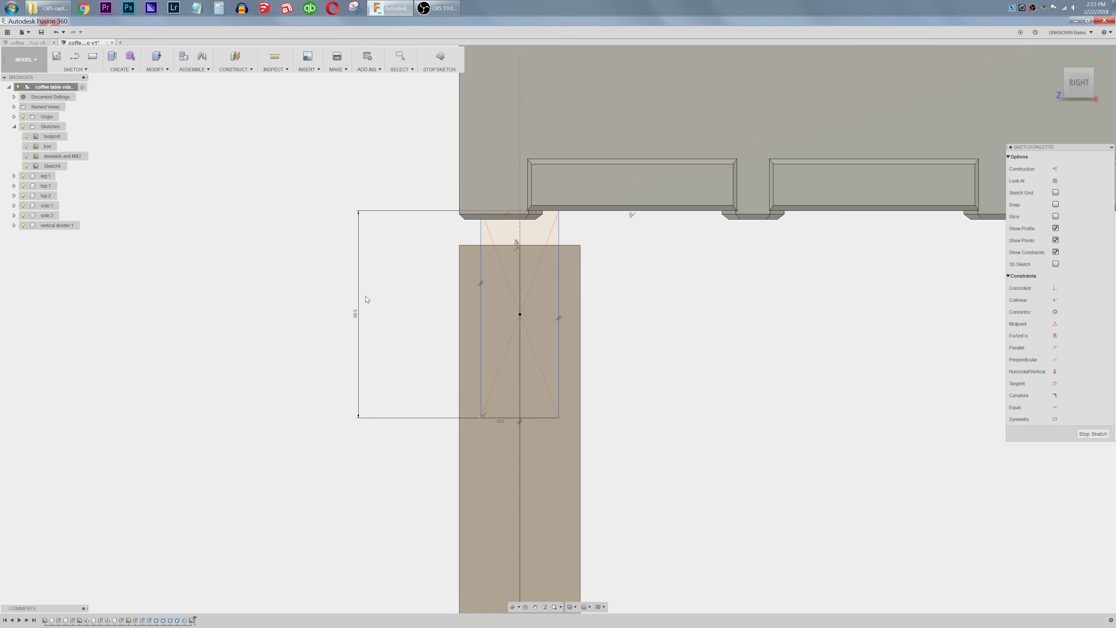
key("Escape")
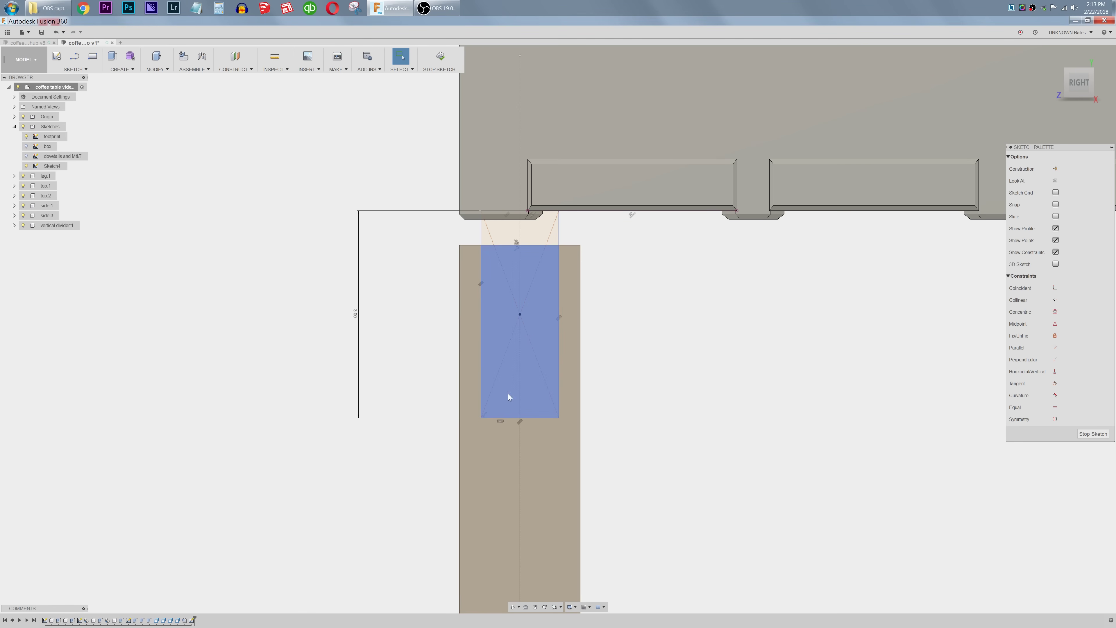
Step: Set the rectangle's width to 0.75 in with a dimension on its bottom edge
key("d")
left_click(505, 418)
left_click(683, 449)
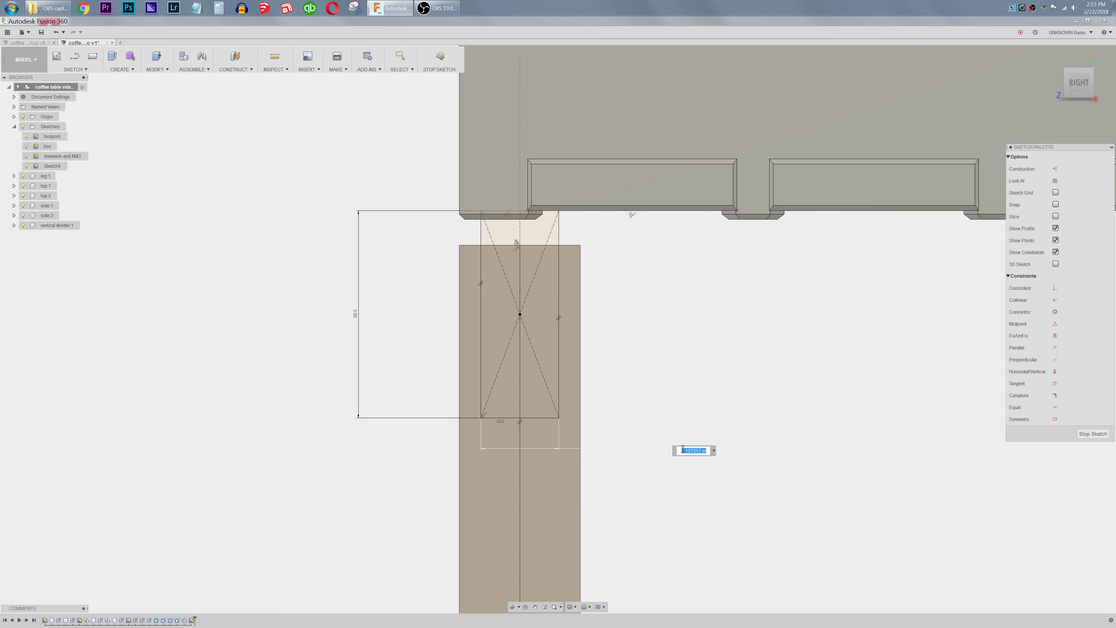
type(".75")
key("Return")
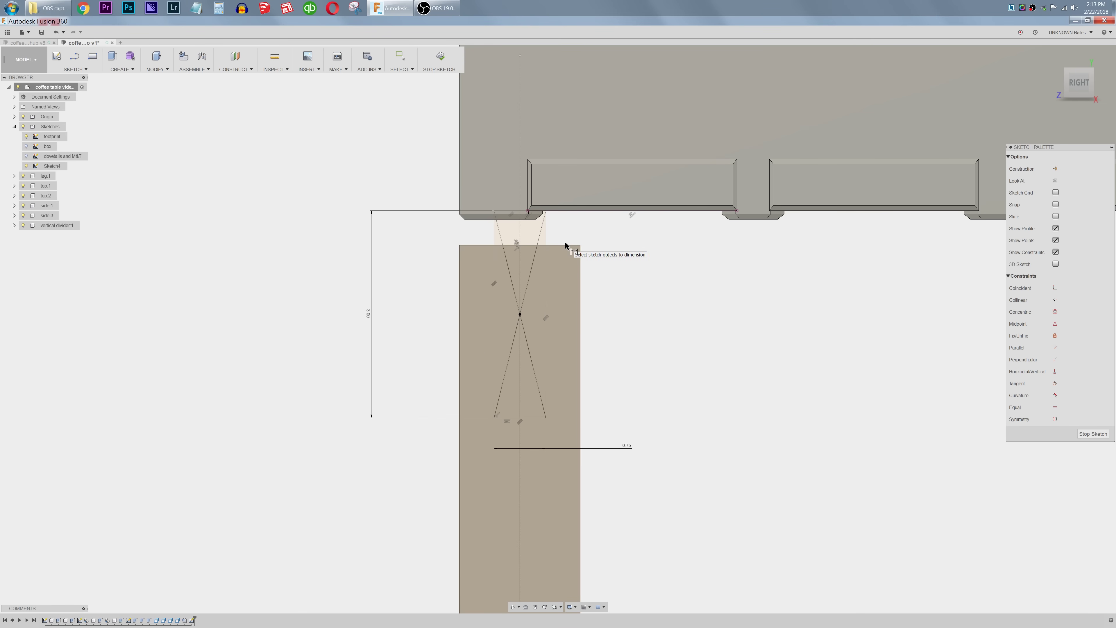
Step: Draw a horizontal line across the rectangle and dimension it 0.75 in below the leg's top edge
key("l")
left_click(494, 290)
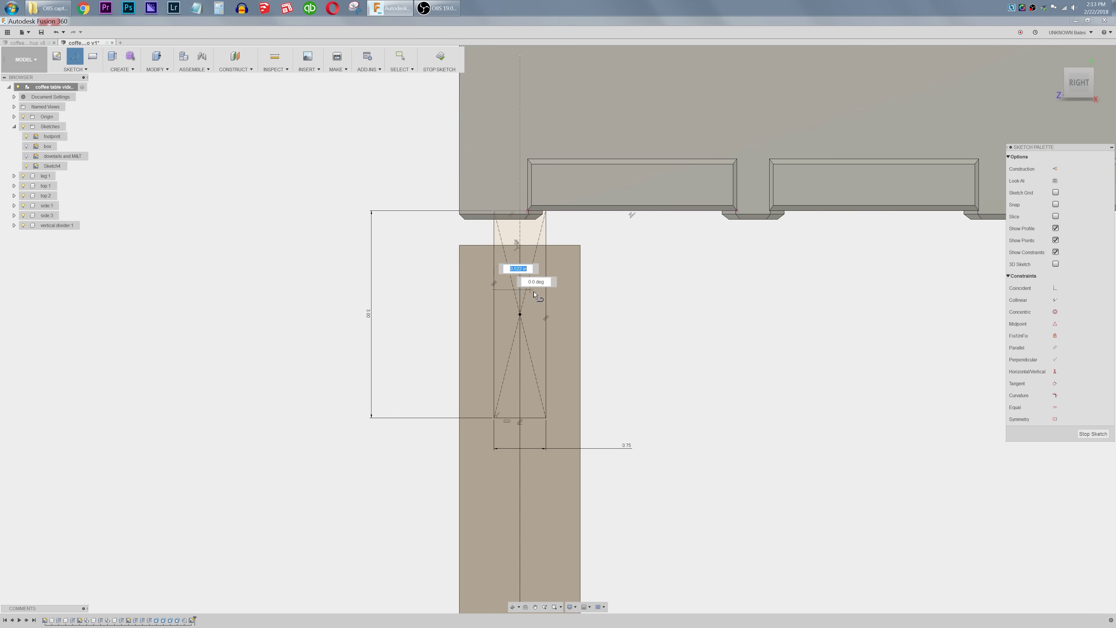
double_click(546, 290)
key("d")
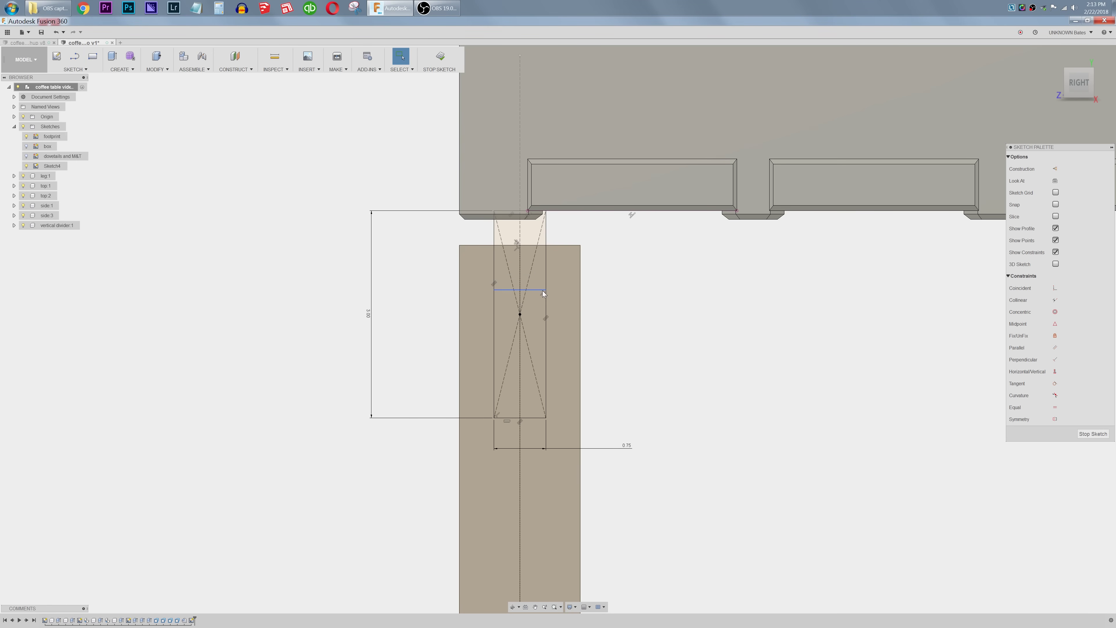
left_click(542, 290)
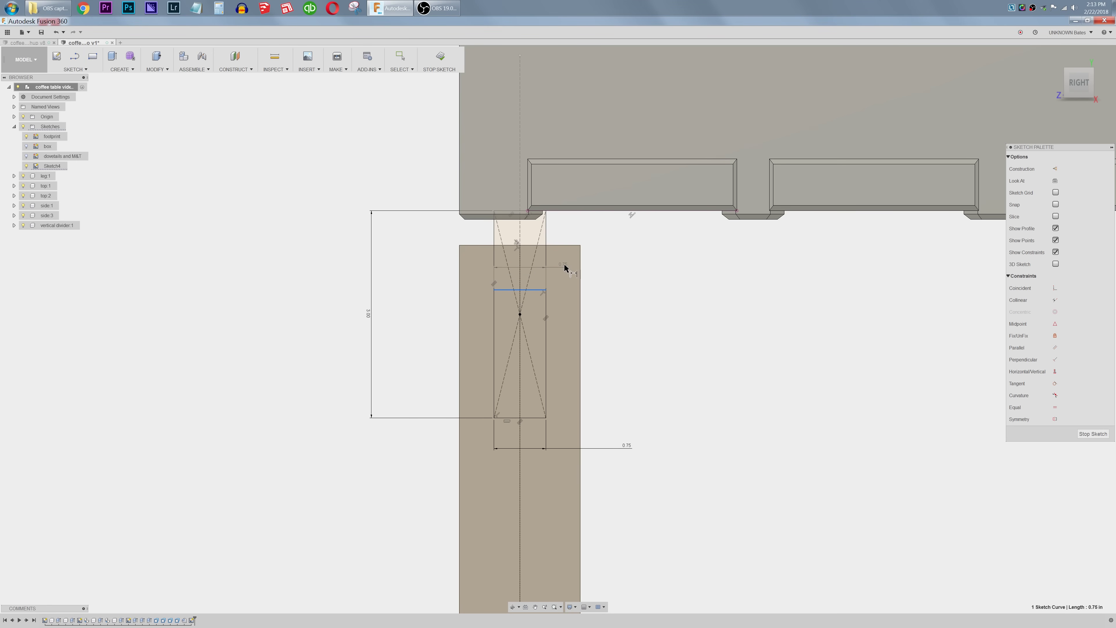
left_click(570, 245)
left_click(629, 272)
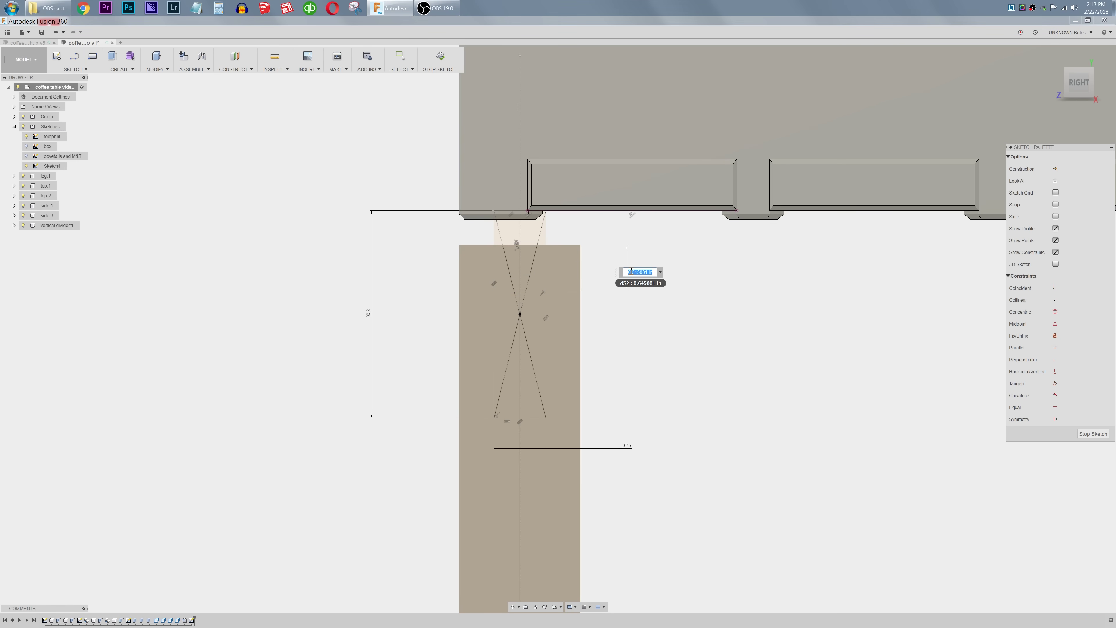
key("BackSpace")
key("Return")
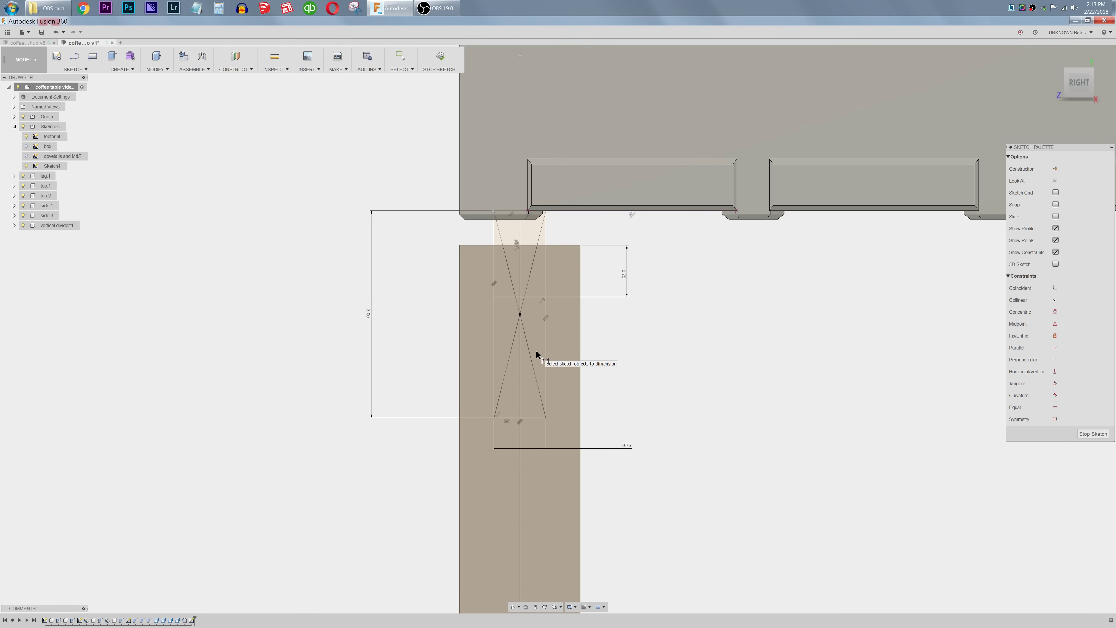
Step: Draw a center rectangle about 0.4 in wide and 1.2 in high on the centerline, inside the lower part of the larger rectangle
key("r")
left_click(1070, 169)
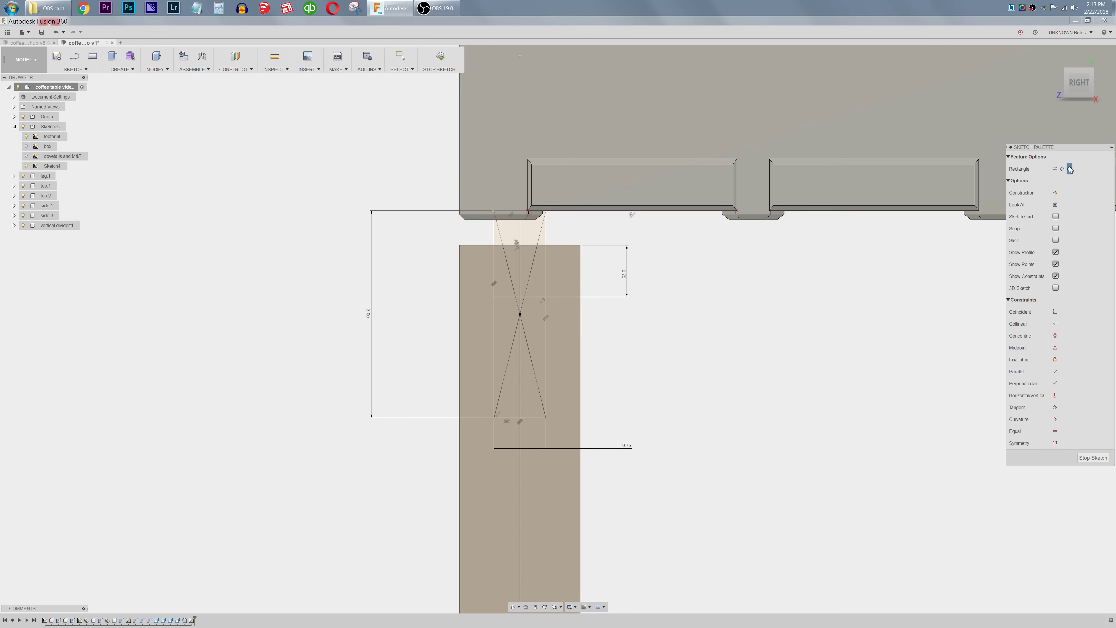
left_click(520, 363)
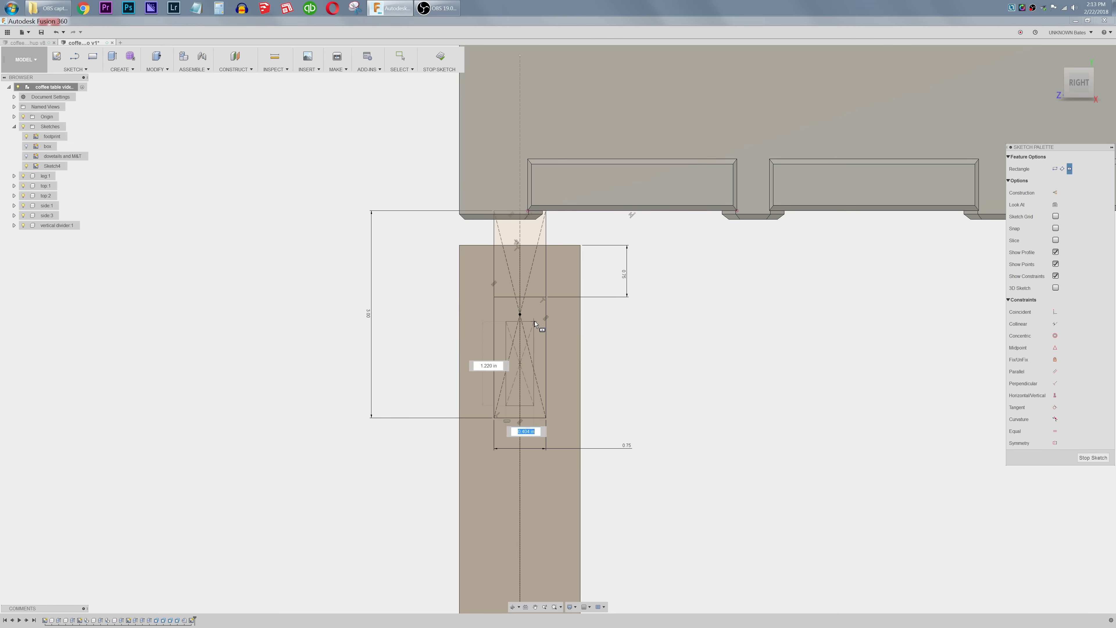
left_click(534, 319)
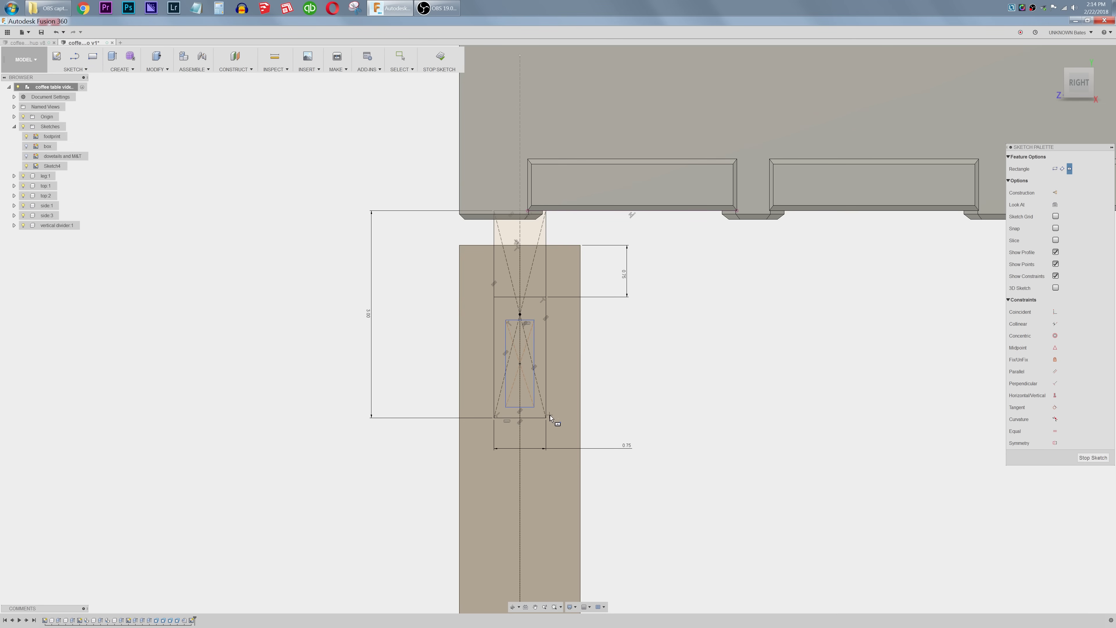
Step: Set the distance between the bottom edges of the inner and outer rectangles to 0.25 in
key("d")
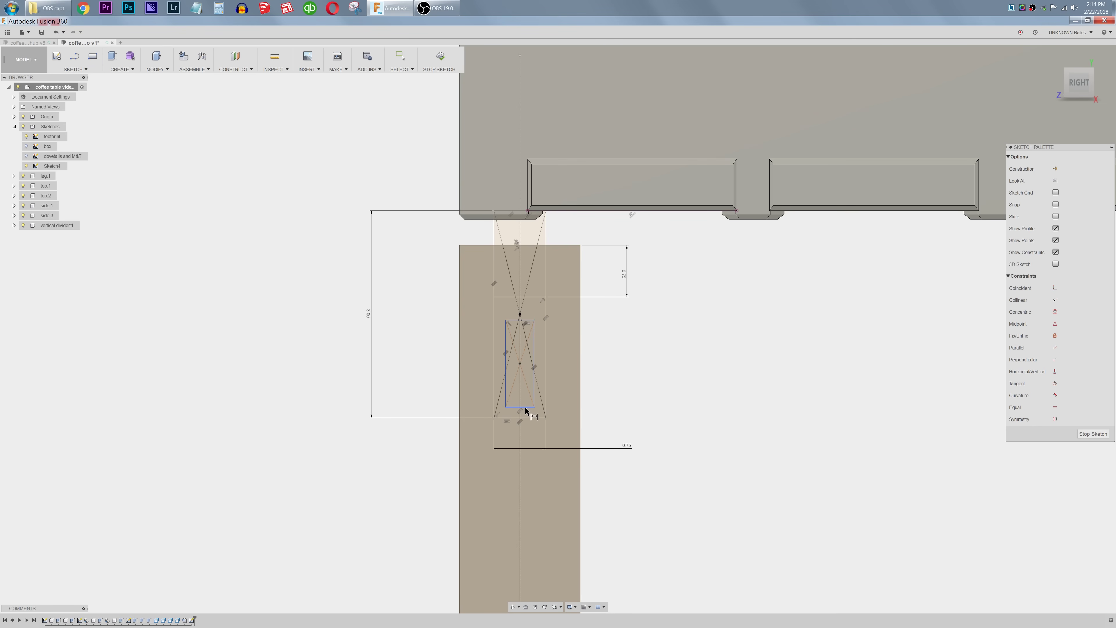
left_click(528, 407)
left_click(532, 417)
left_click(632, 414)
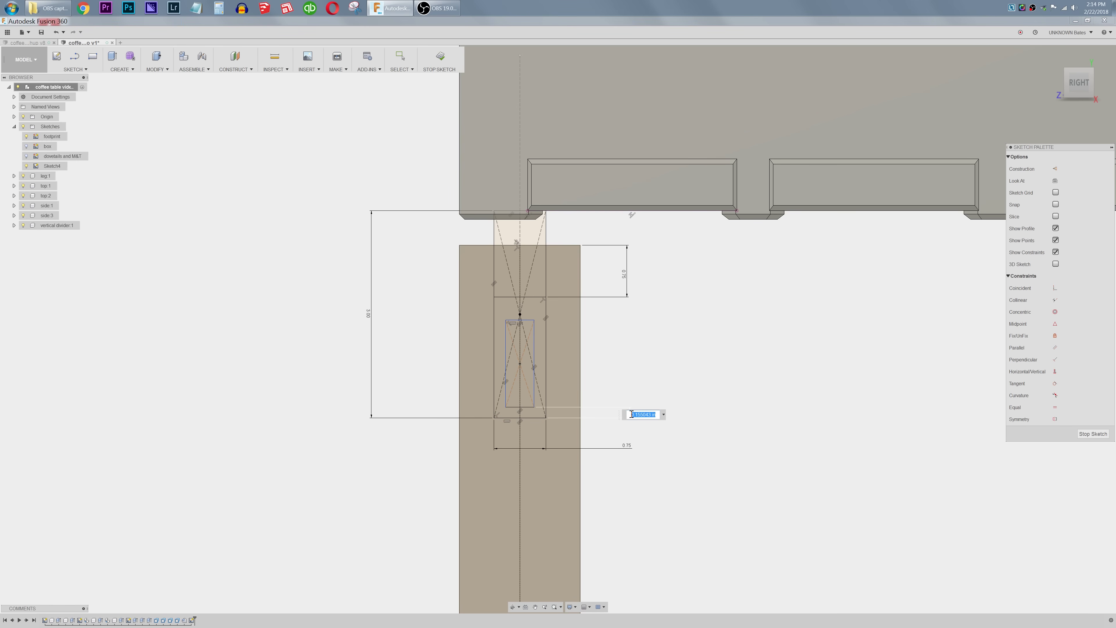
key("Return")
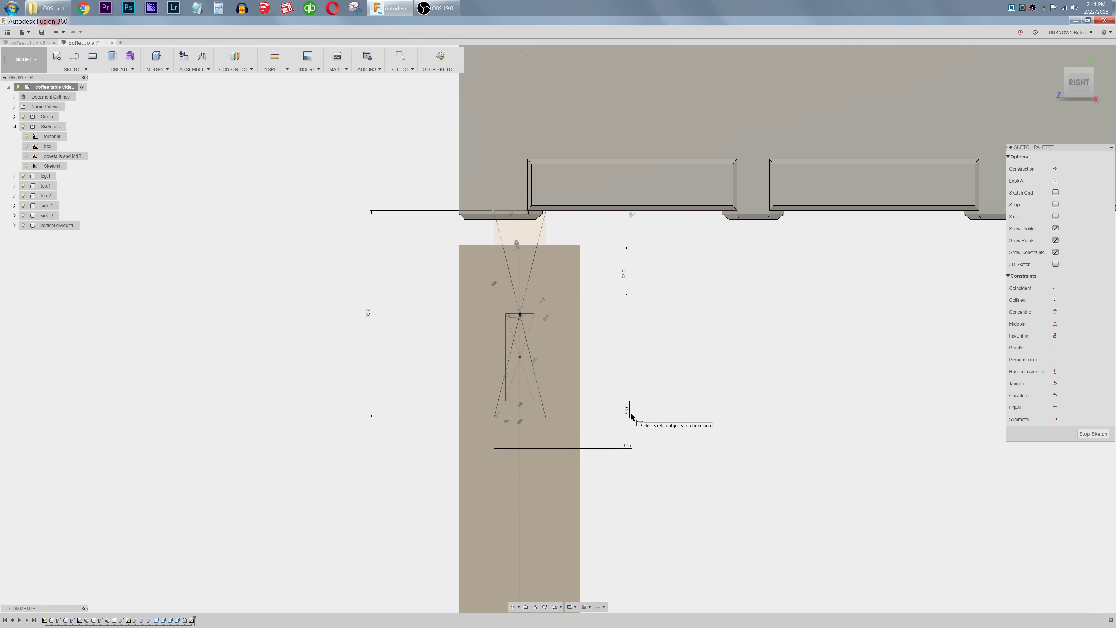
Step: Set the distance between the inner rectangle's top edge and the horizontal line above it to 0.25 in
left_click(527, 314)
left_click(532, 298)
left_click(642, 332)
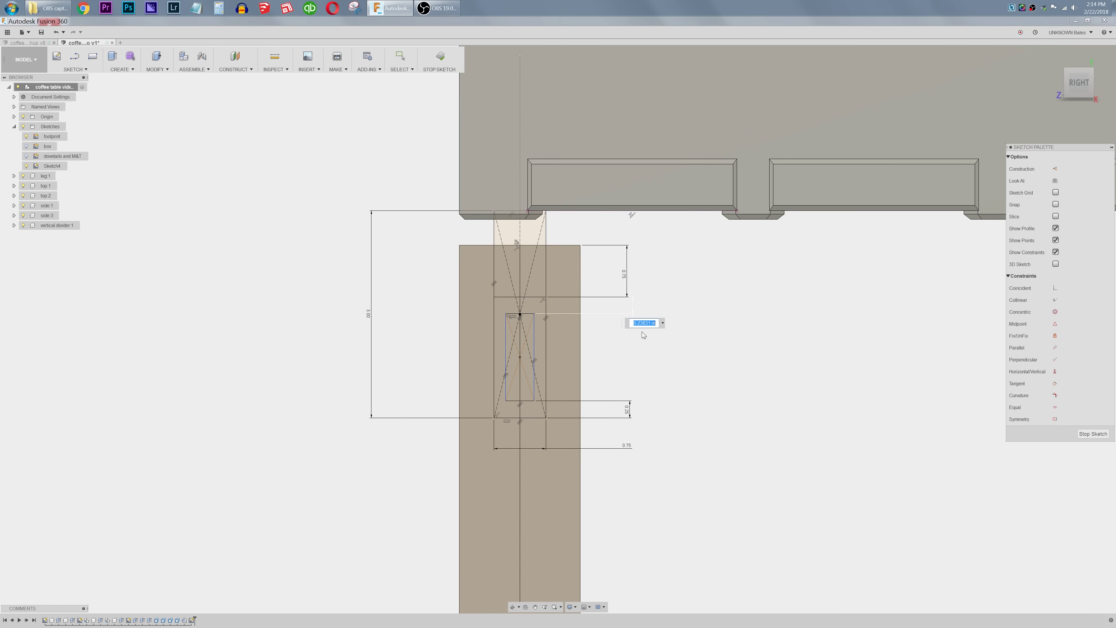
type(".25")
key("Return")
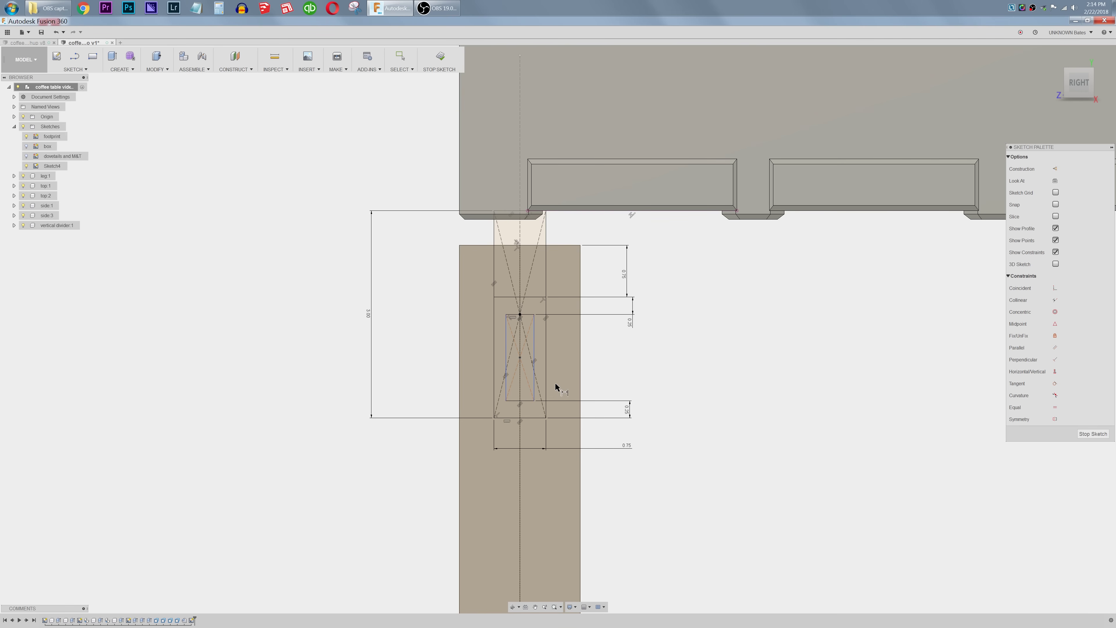
Step: Set the distance between the right edges of the inner and outer rectangles to 0.125 in
left_click(534, 381)
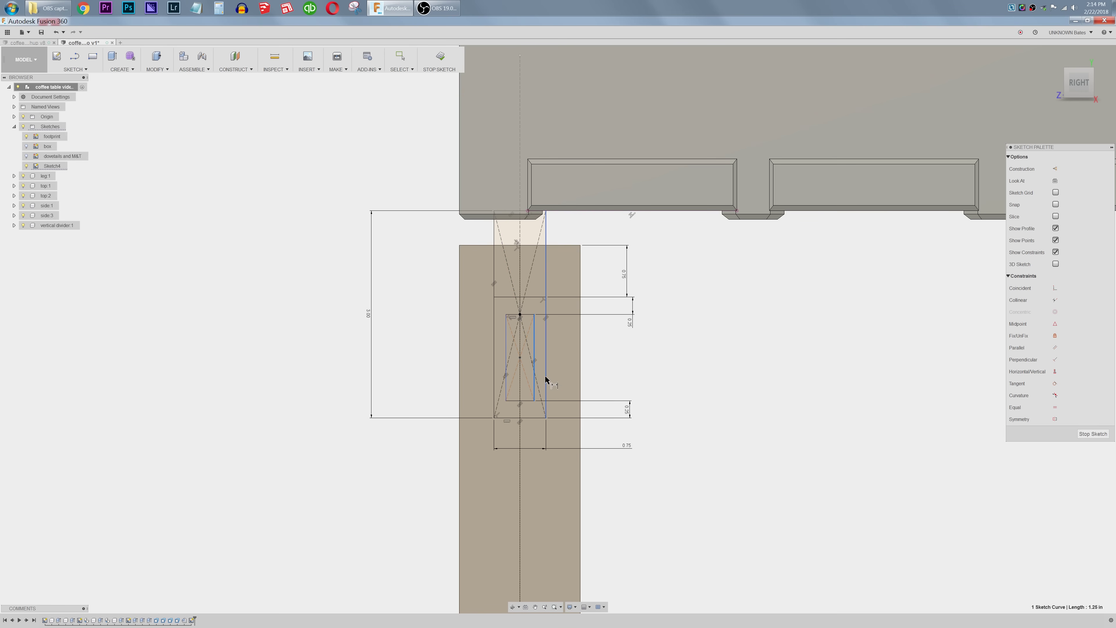
left_click(545, 380)
left_click(677, 363)
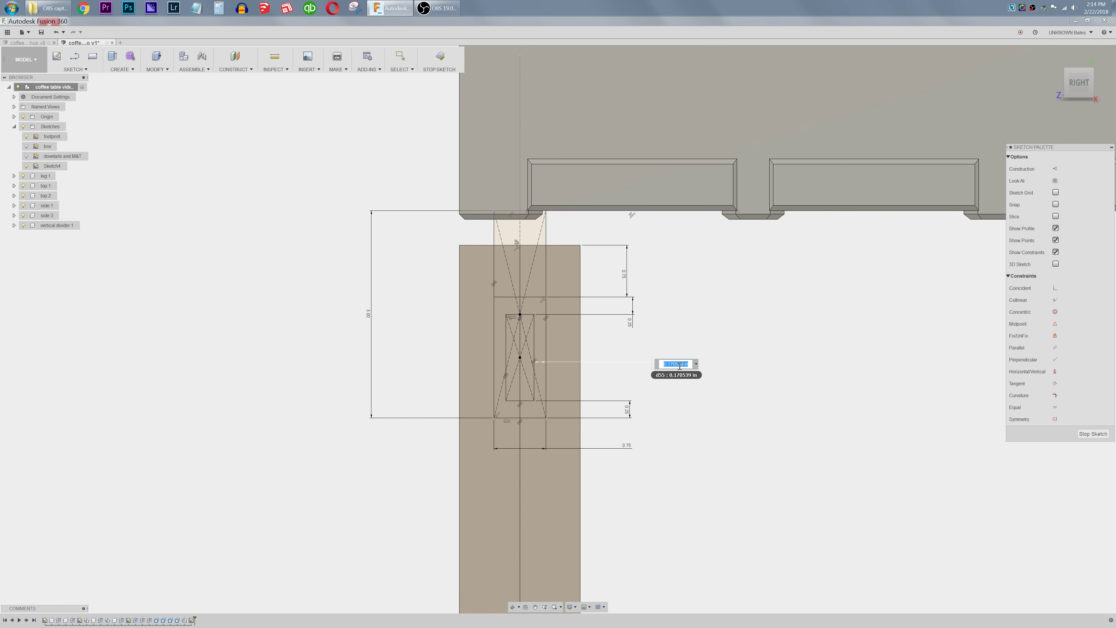
type(".125")
key("Return")
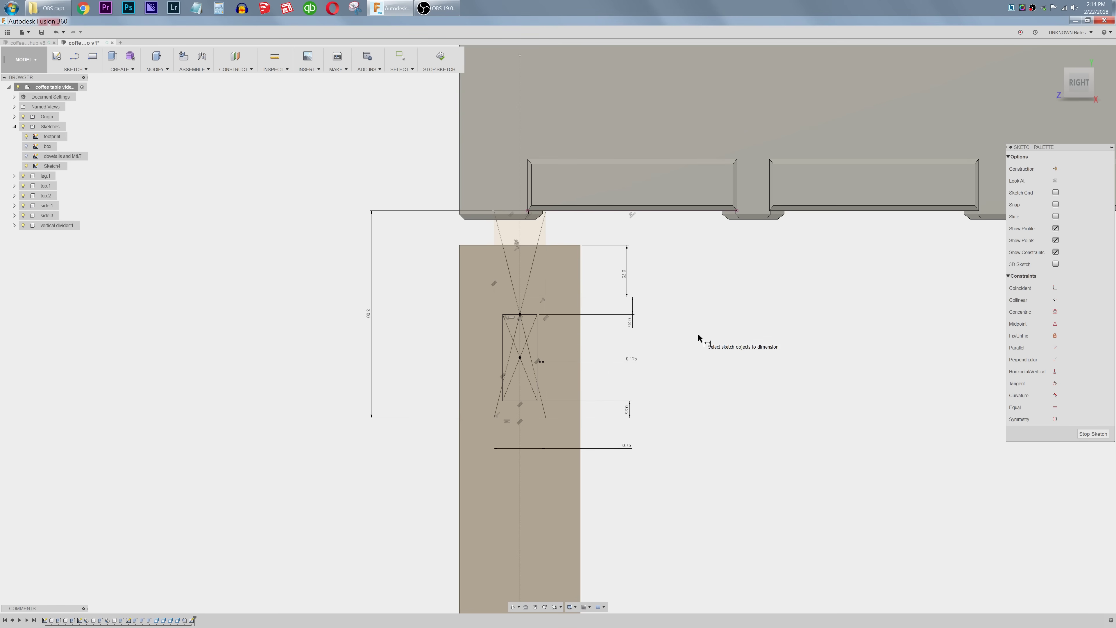
scroll(536, 220, "up", 5)
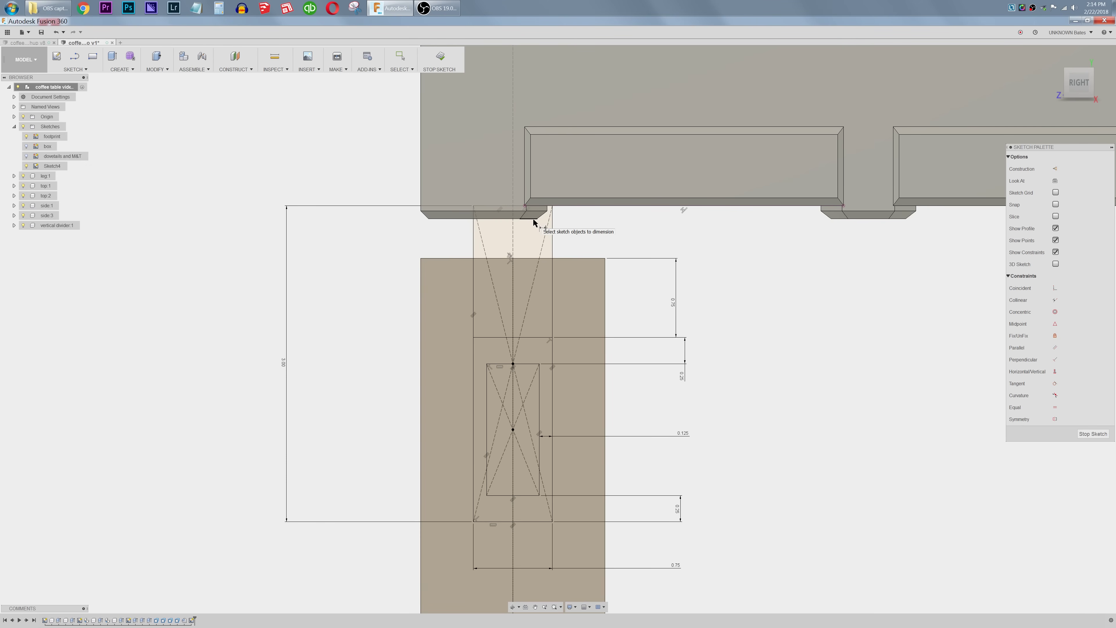
key("r")
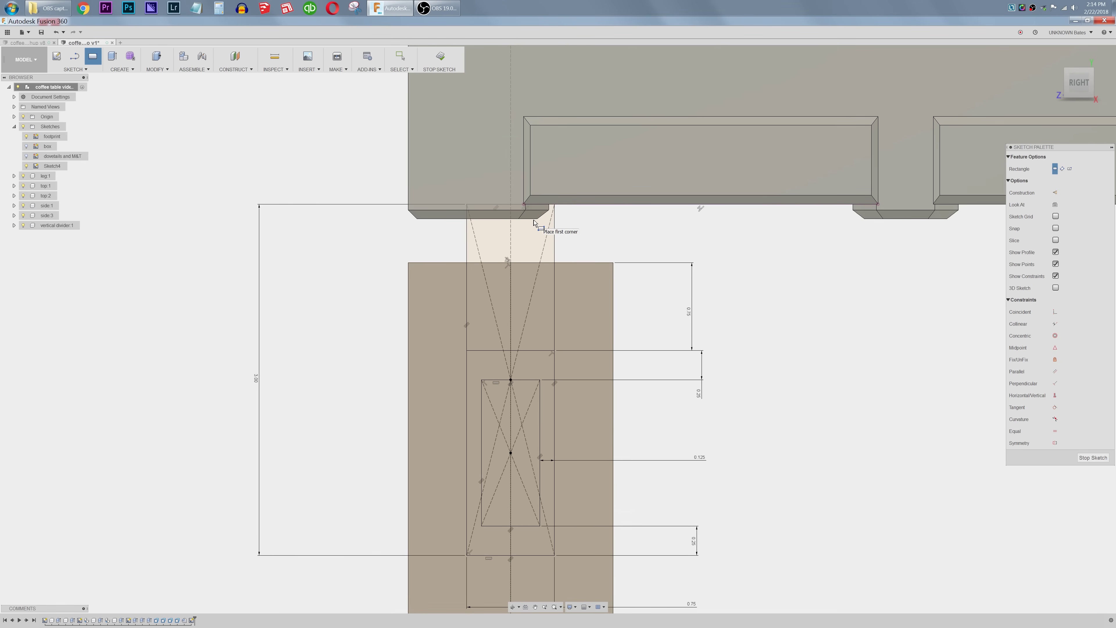
left_click(485, 204)
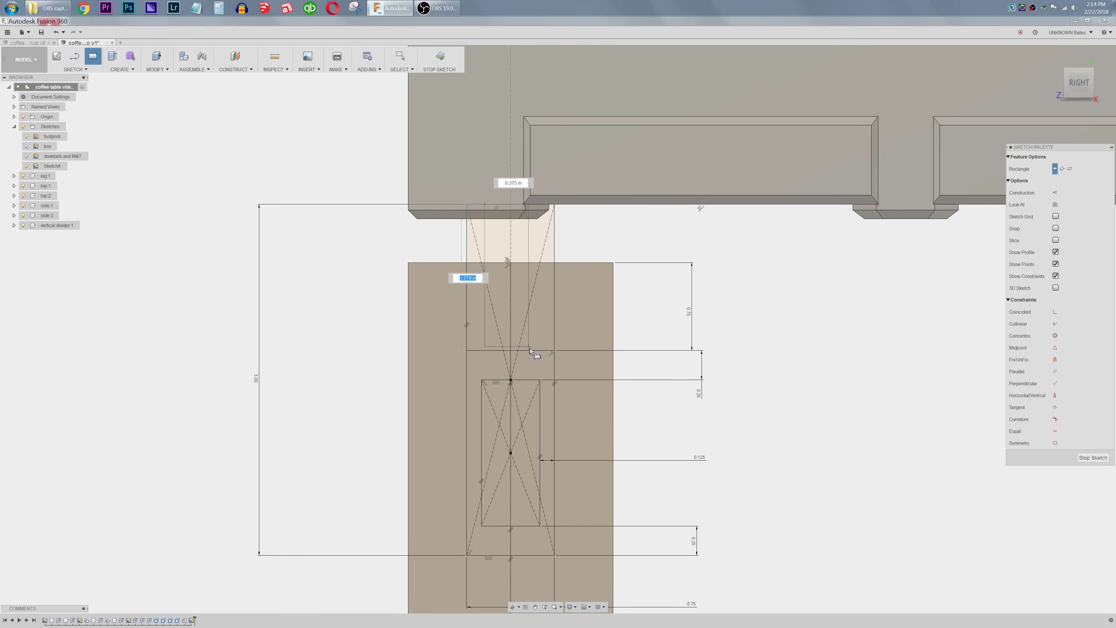
key("Escape")
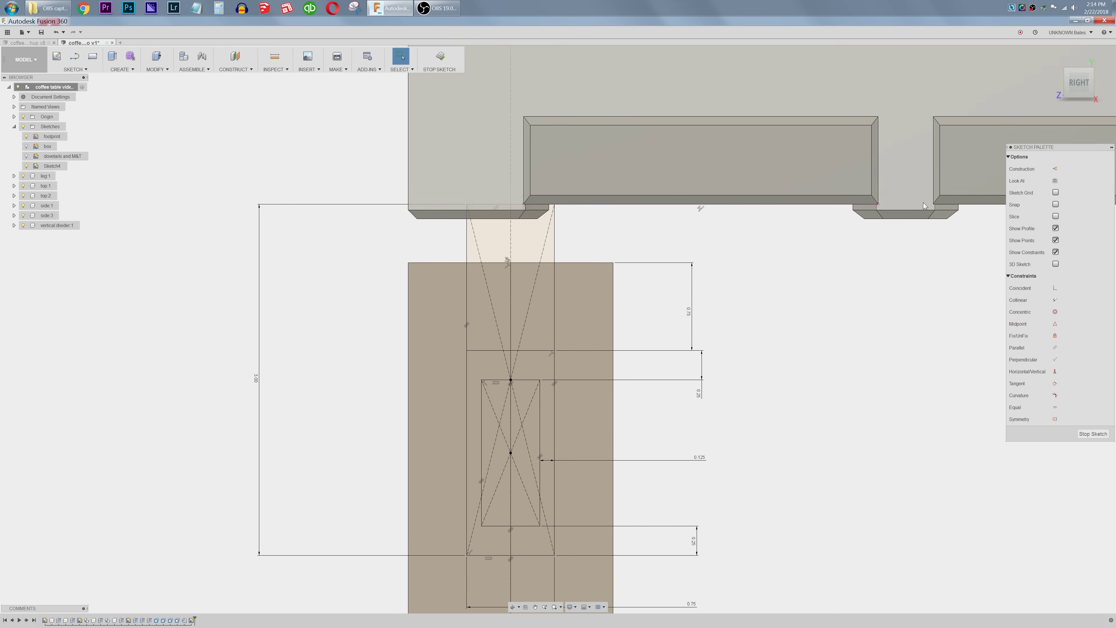
Step: Draw a center rectangle on the centerline, spanning from the outer rectangle's top edge down to the horizontal line
key("r")
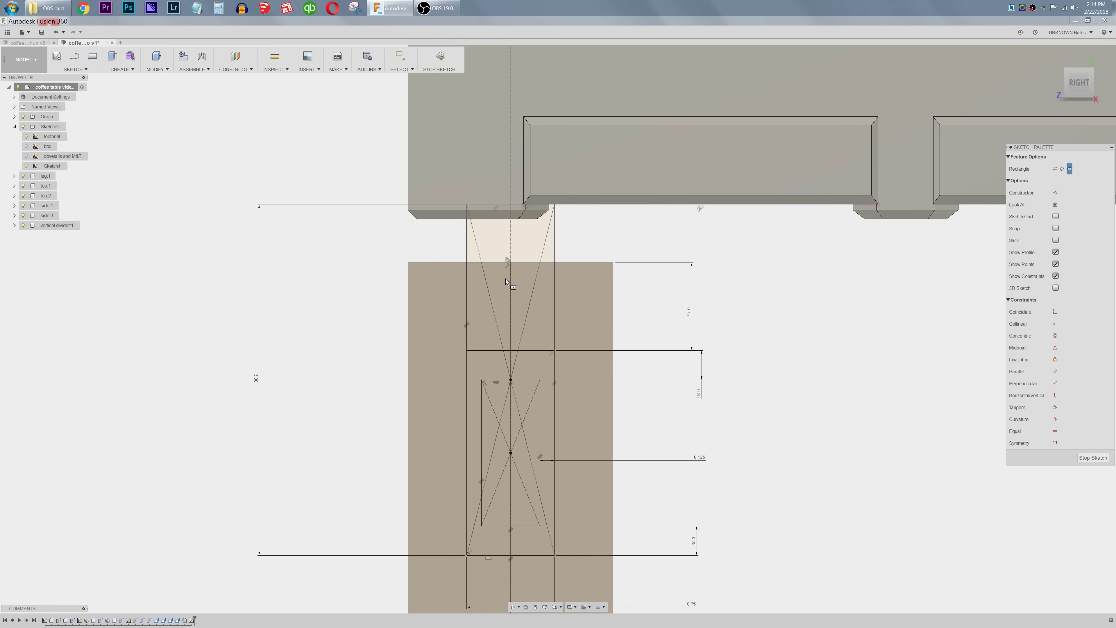
left_click(511, 277)
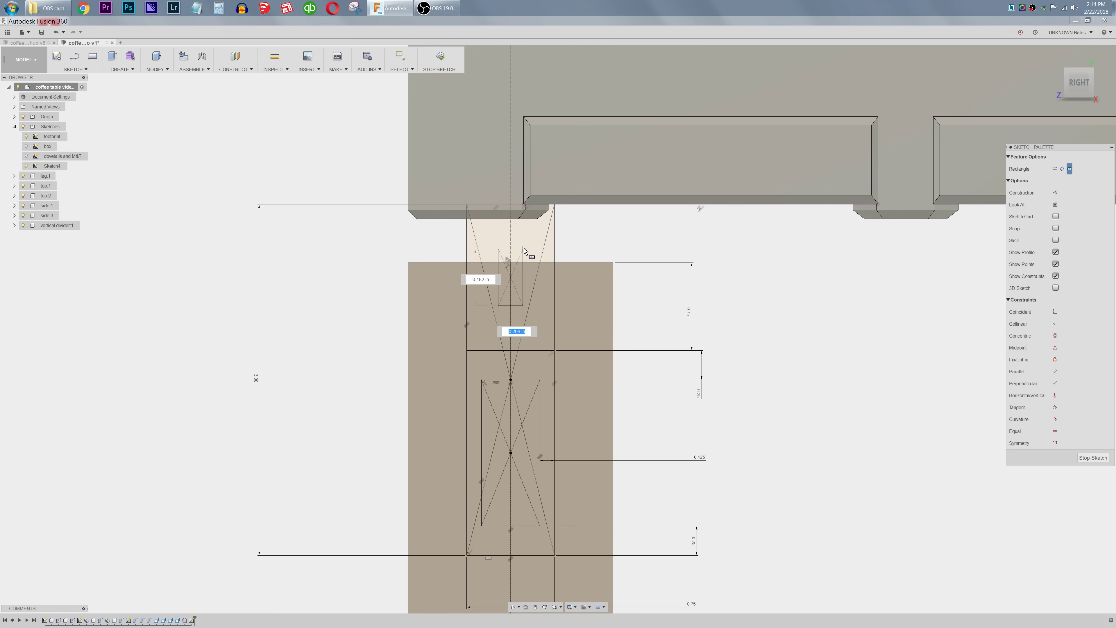
left_click(539, 206)
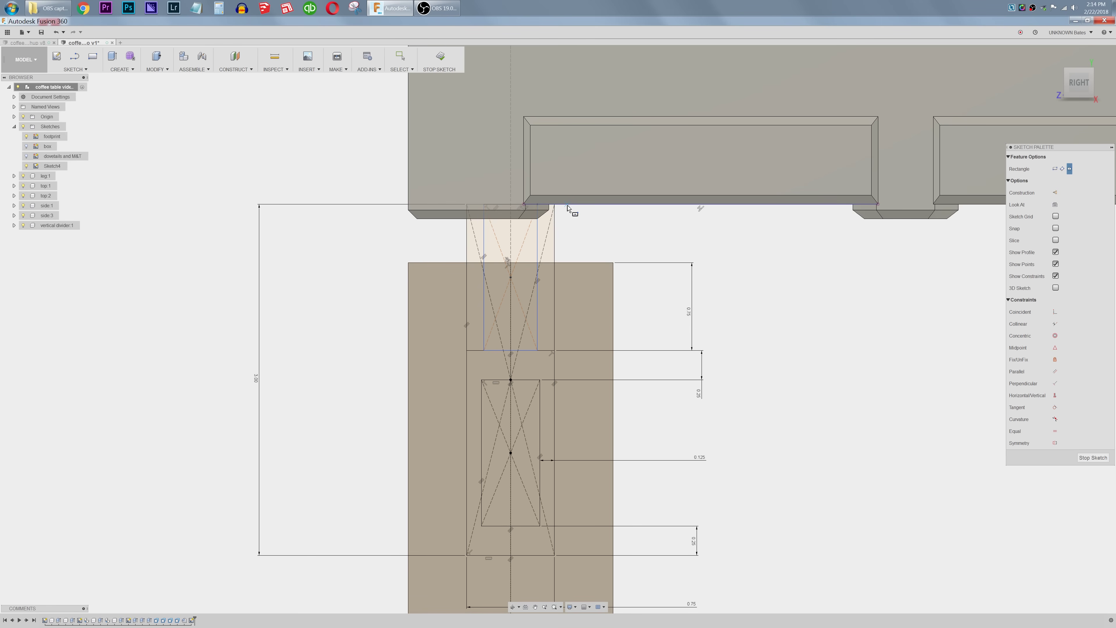
key("Escape")
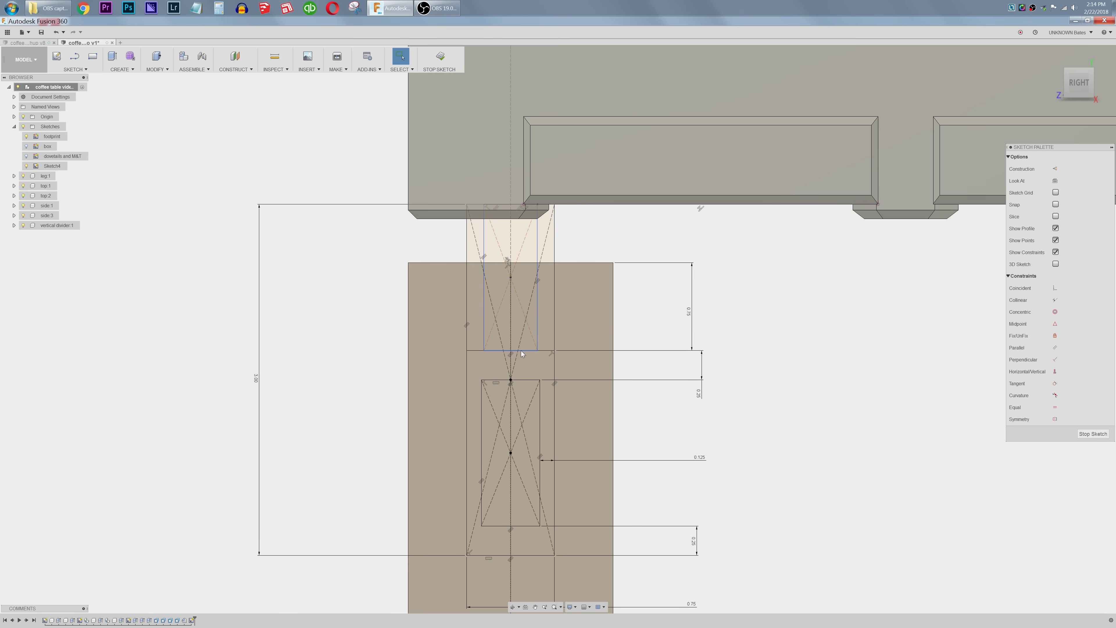
Step: Make the upper inner rectangle's bottom edge collinear with the horizontal line
left_click_drag(521, 351, 522, 337)
left_click(604, 348, "ctrl")
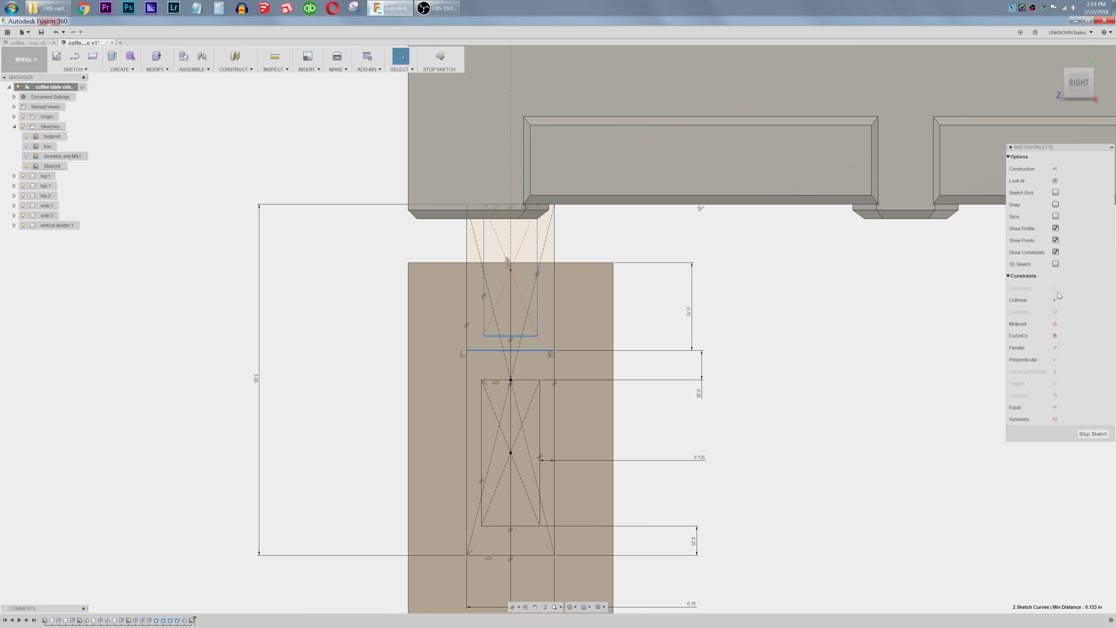
left_click(1054, 300)
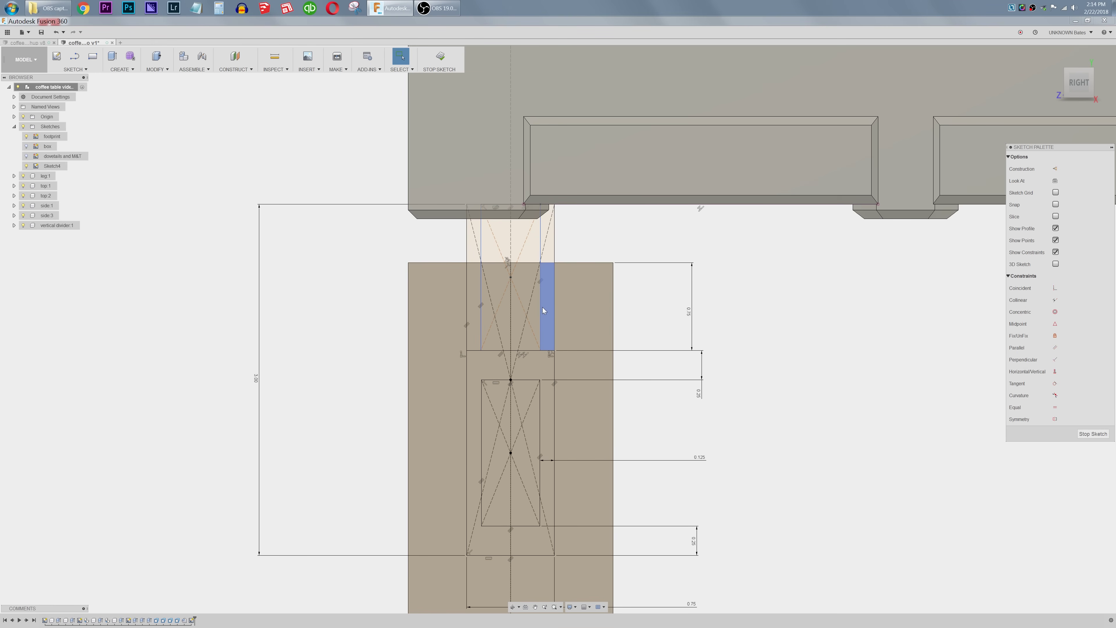
Step: Set the distance between the right edges of the upper inner rectangle and the outer rectangle to 0.125 in
left_click(554, 310)
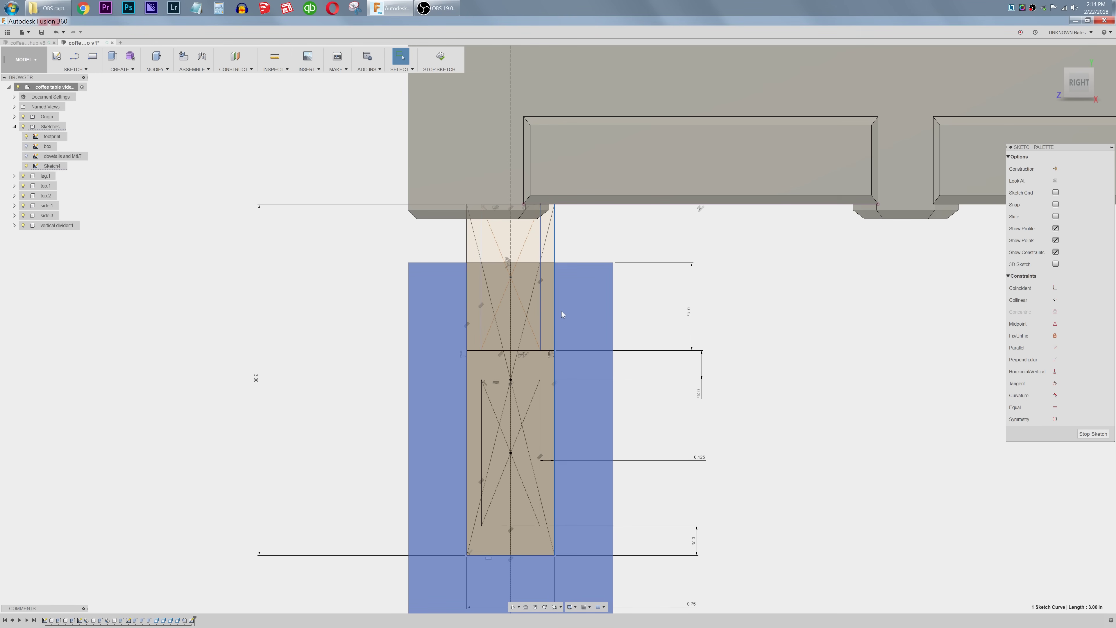
left_click(542, 312)
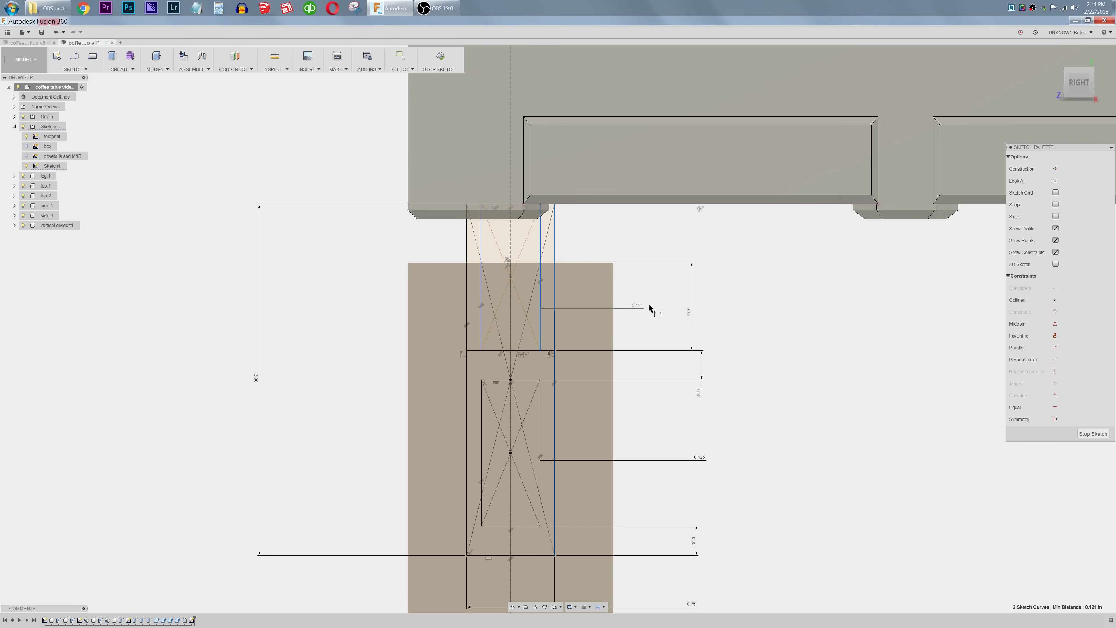
left_click(659, 303)
type(".125")
key("Return")
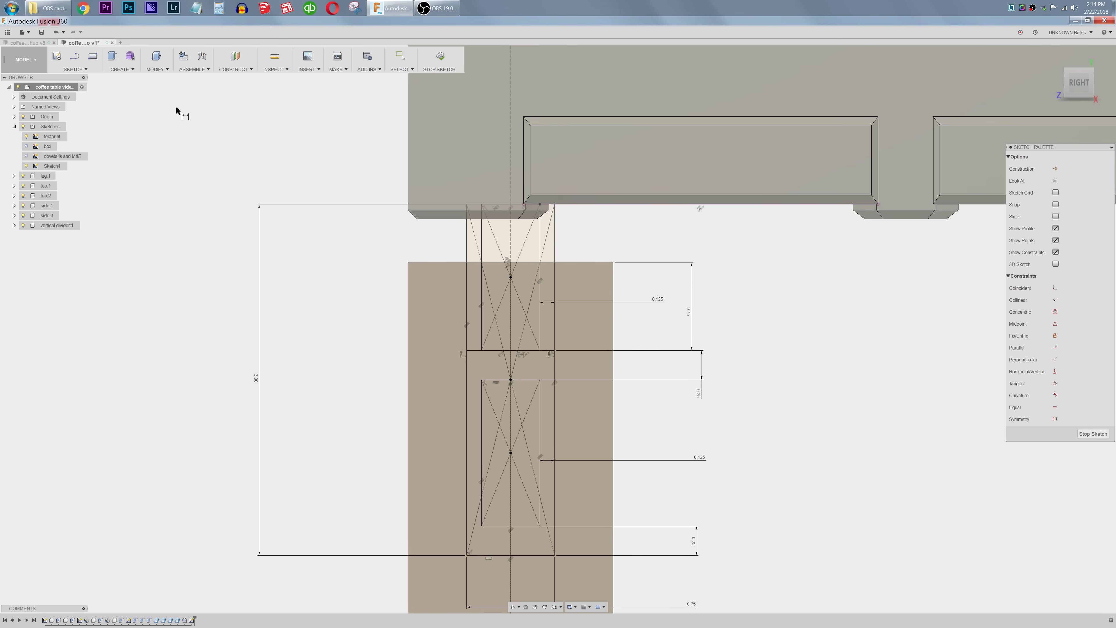
Step: Draw a three-point arc from the upper inner rectangle's top-left corner to the left end of the horizontal line
left_click(84, 70)
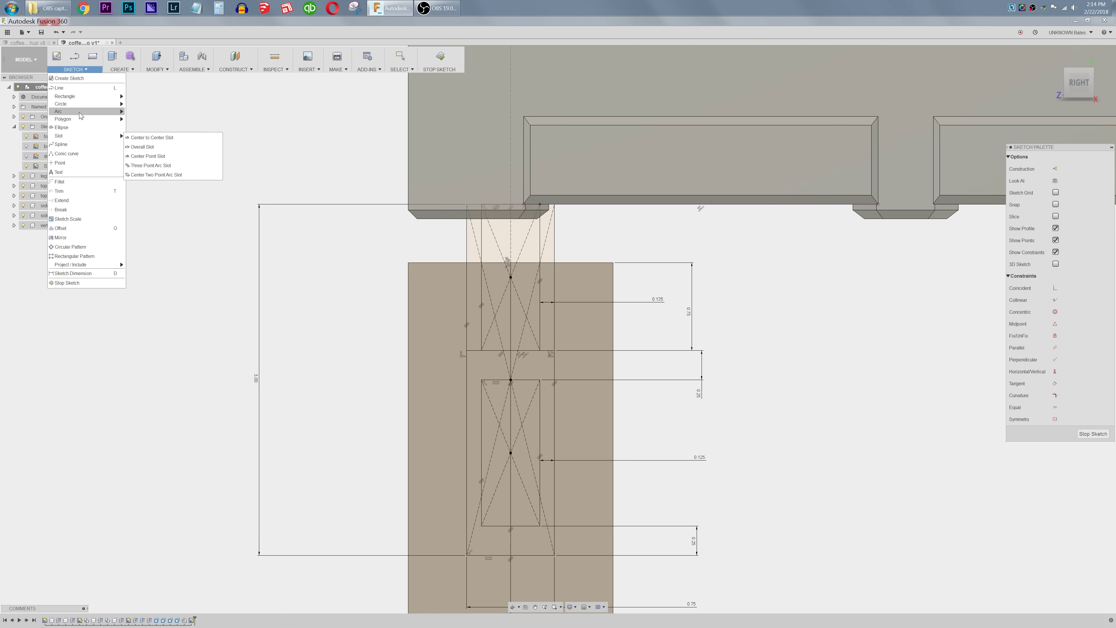
mouse_move(122, 116)
left_click(156, 122)
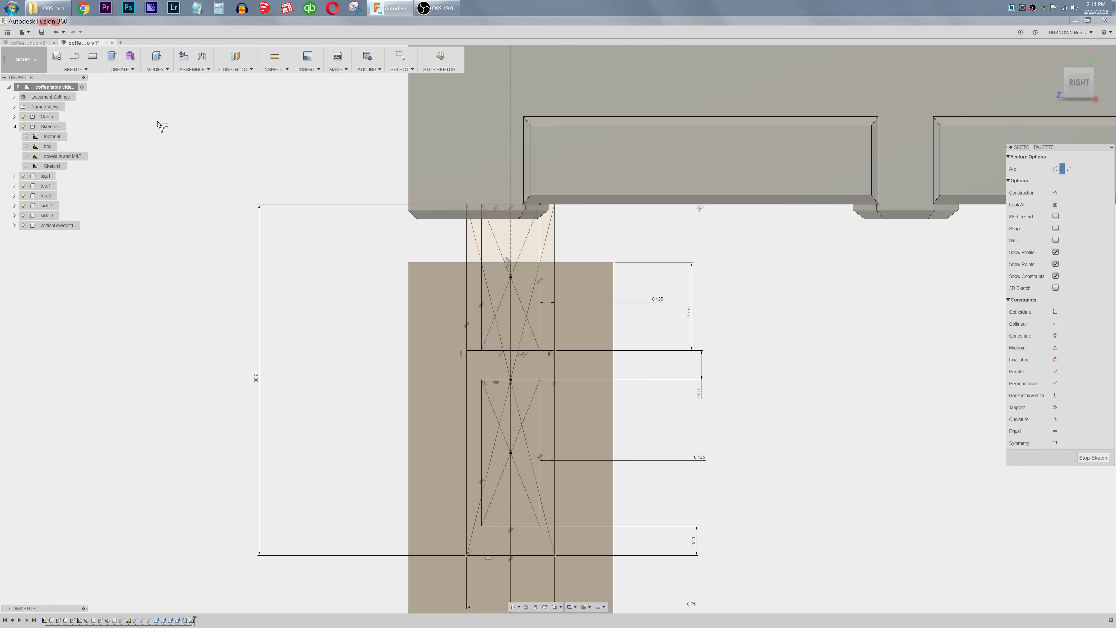
left_click(482, 204)
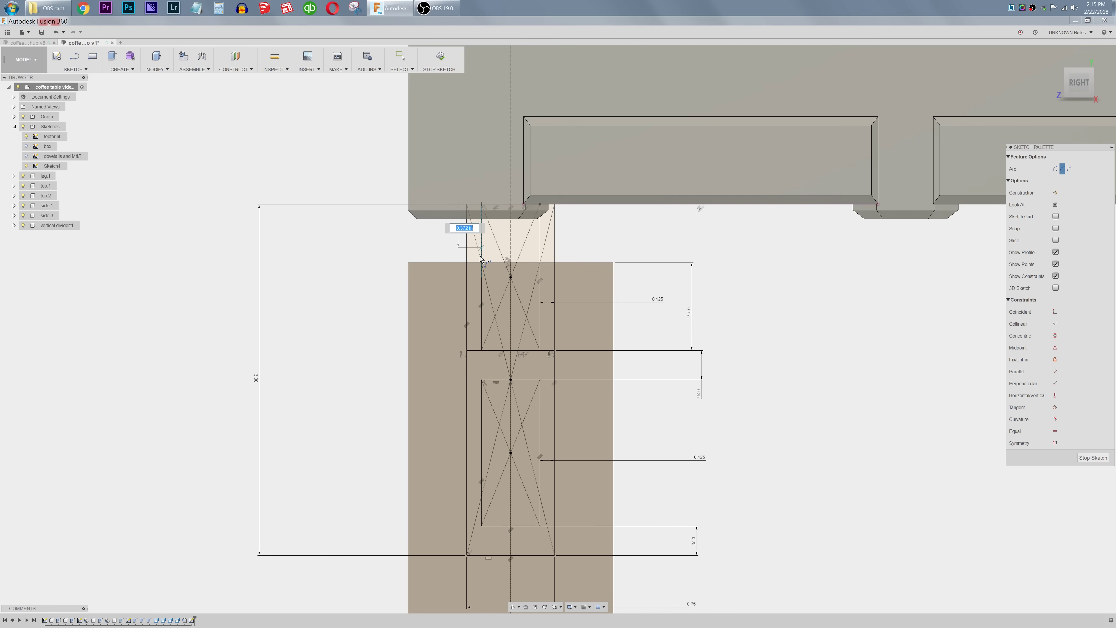
left_click(468, 343)
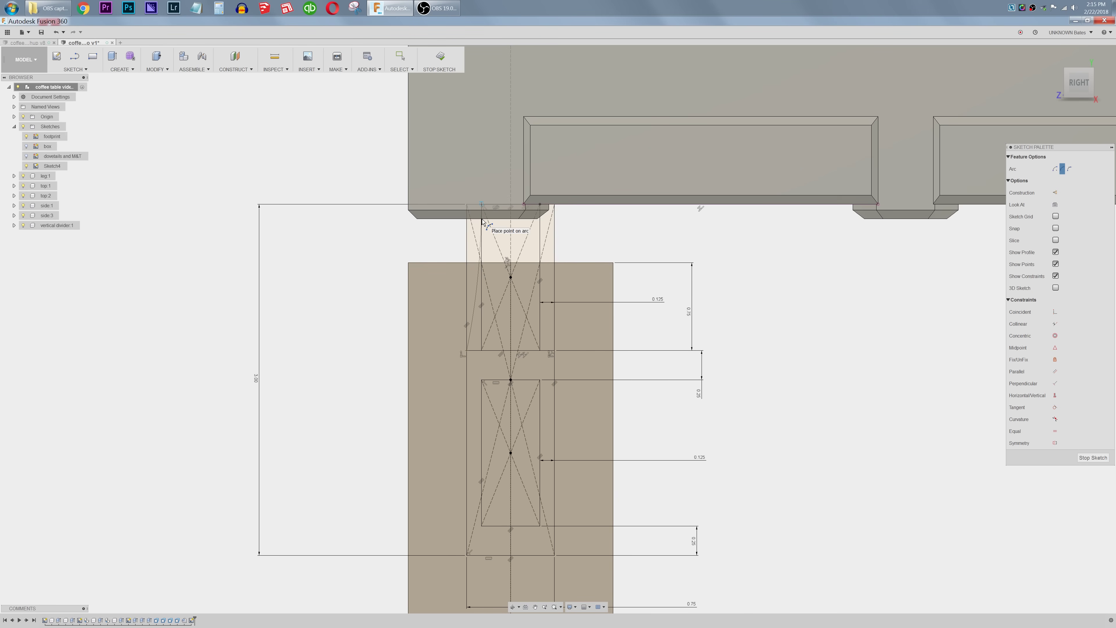
scroll(483, 220, "up", 6)
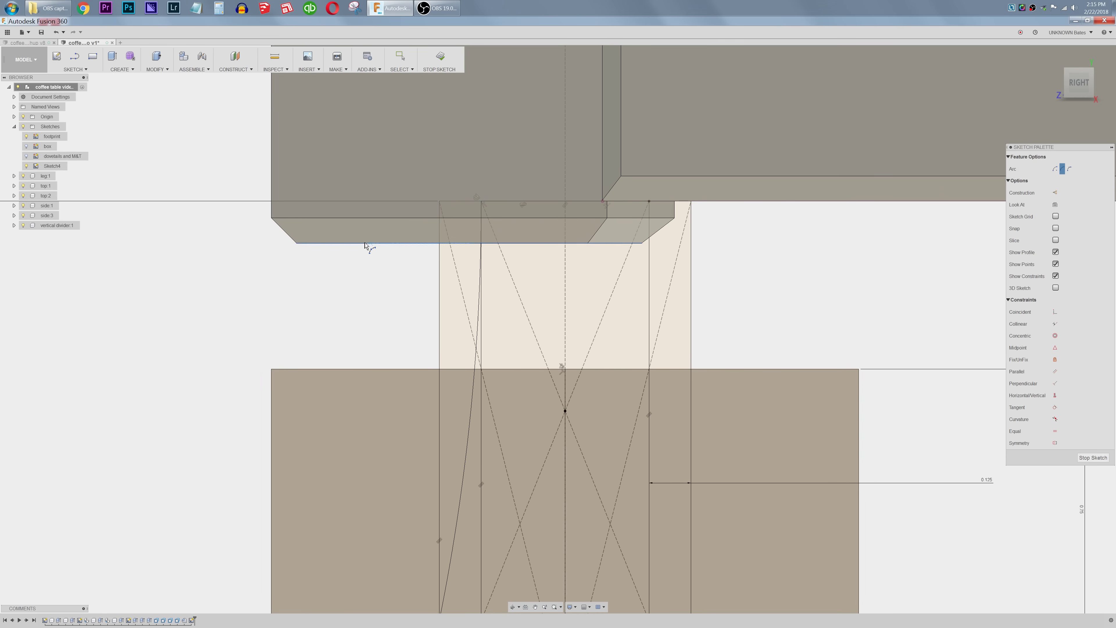
Step: Draw a matching arc from the upper inner rectangle's top-right corner to the right end of the horizontal line
scroll(360, 246, "down", 4)
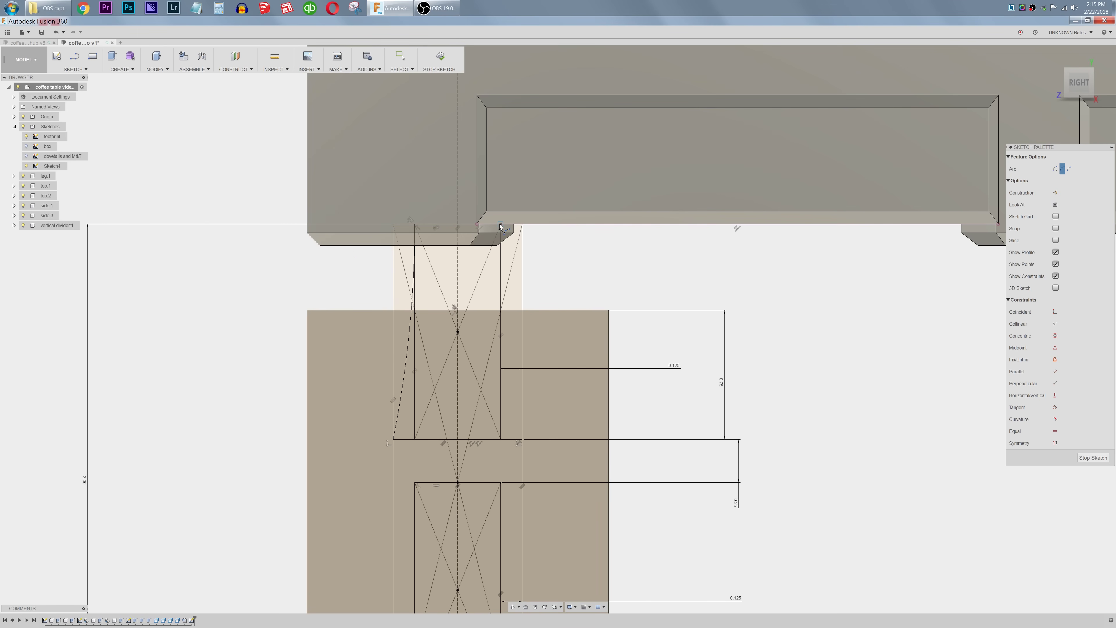
left_click(501, 225)
left_click(522, 439)
scroll(567, 310, "down", 5)
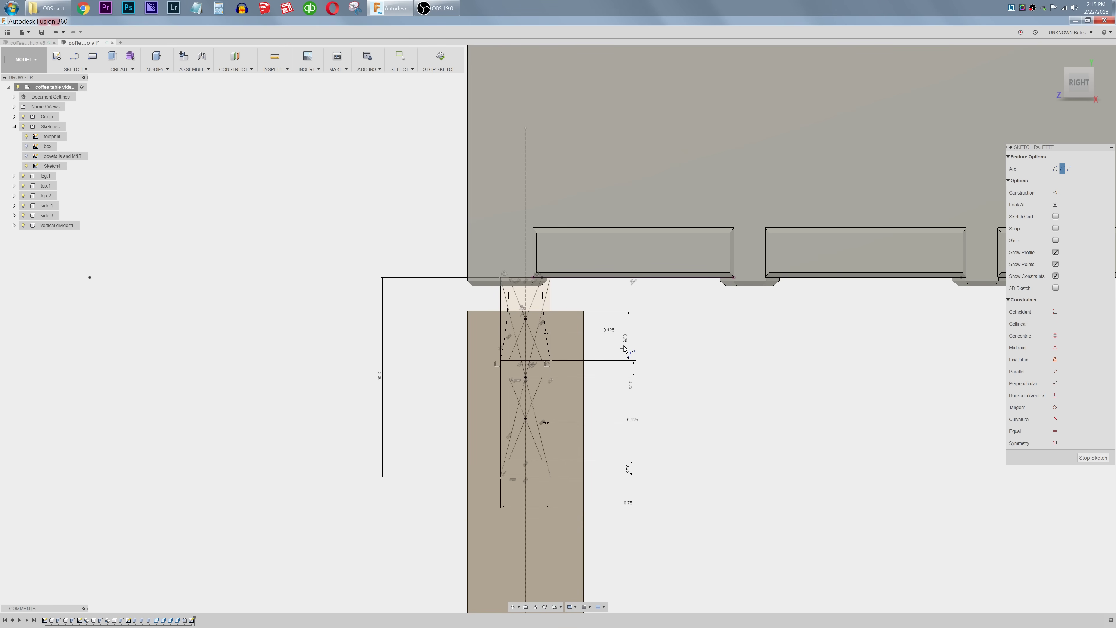
key("Escape")
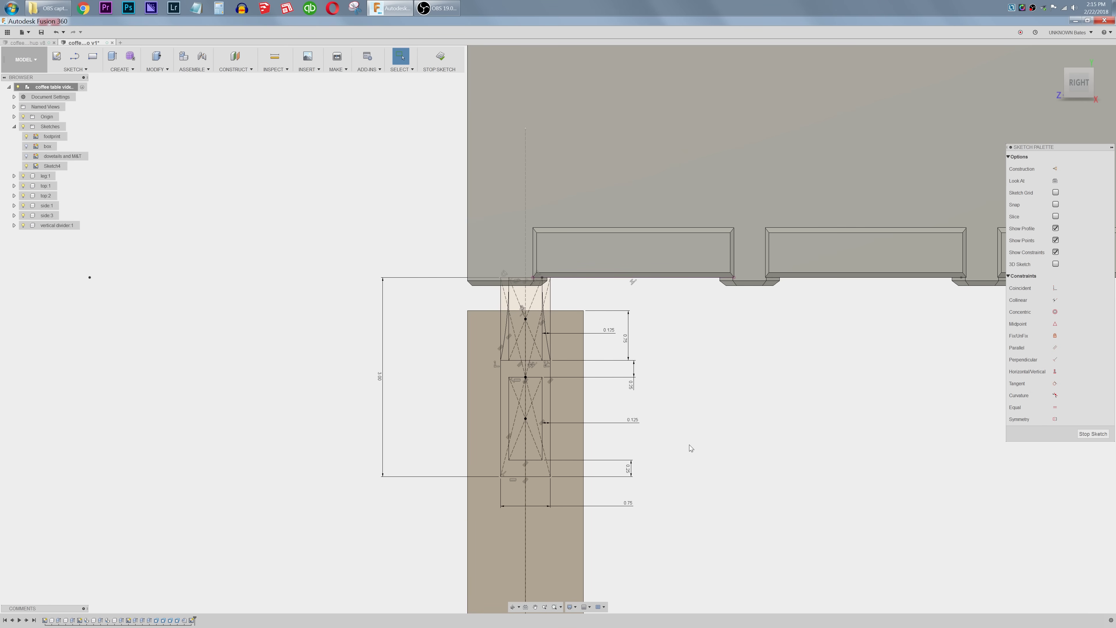
Step: Start extruding the lower inner rectangle with its start set to From Object, using the sketch point at the leg's outer bottom corner
right_click_drag(689, 445, 764, 368)
scroll(294, 336, "down", 2)
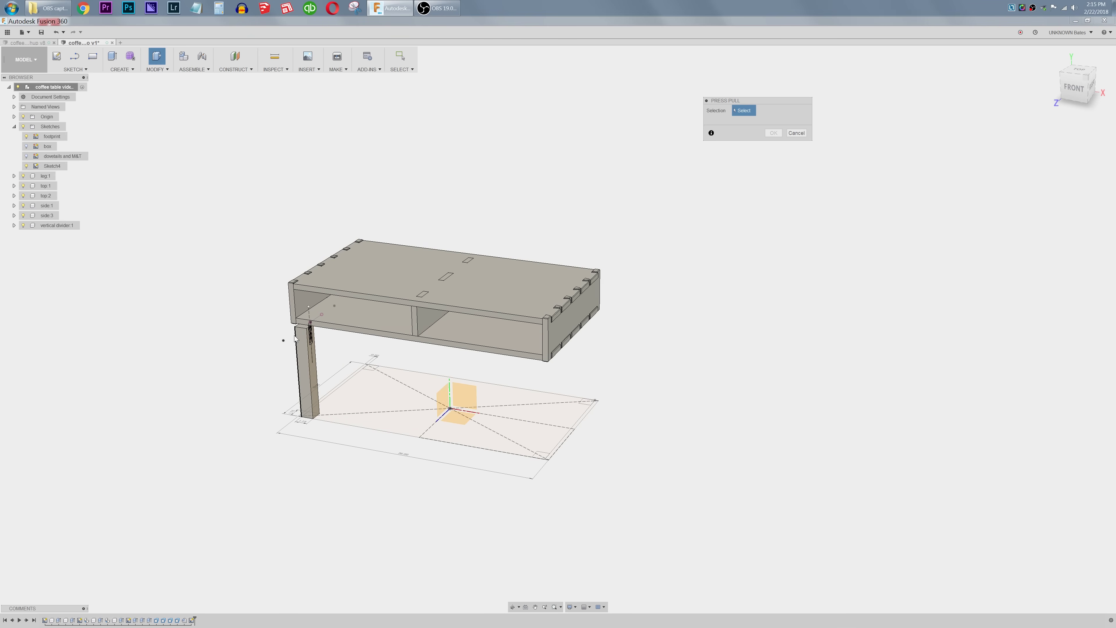
scroll(295, 336, "up", 6)
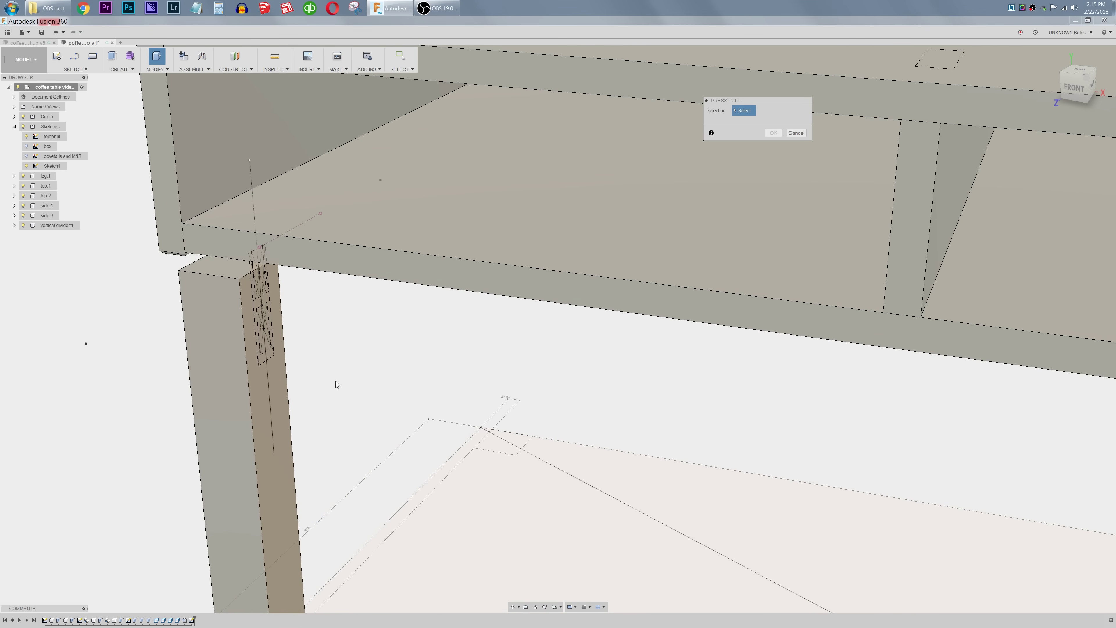
left_click(267, 350)
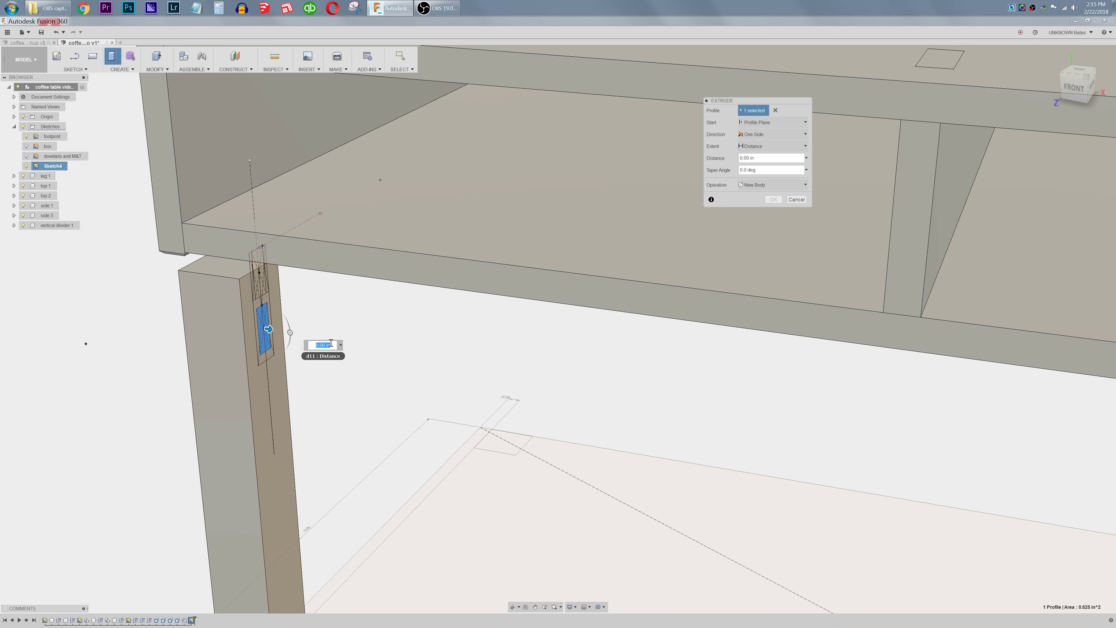
left_click(774, 122)
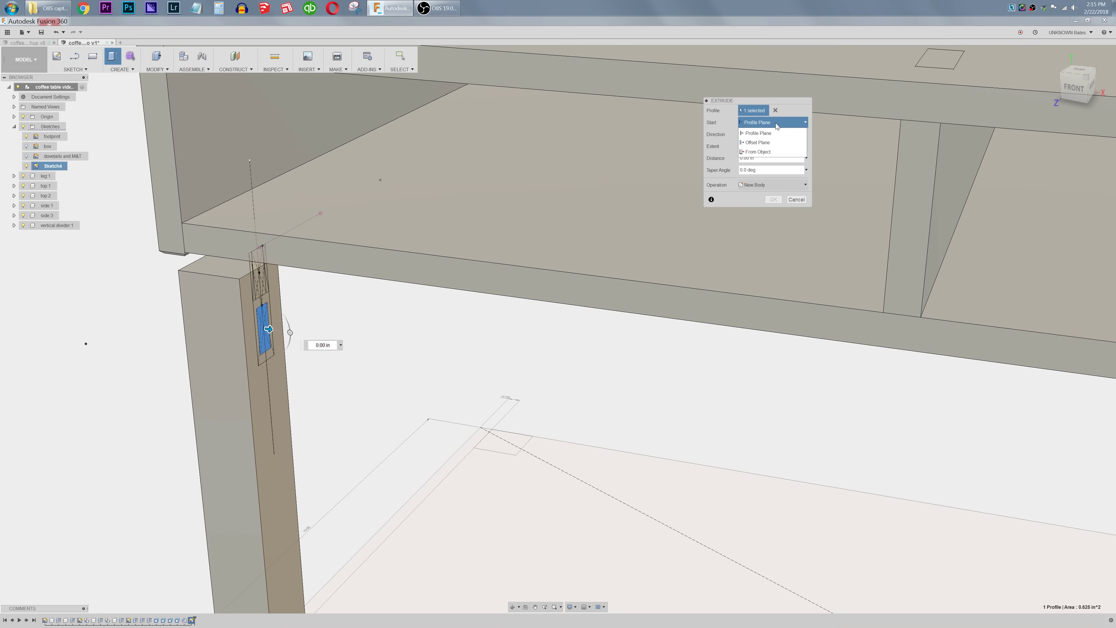
left_click(758, 154)
scroll(383, 365, "down", 5)
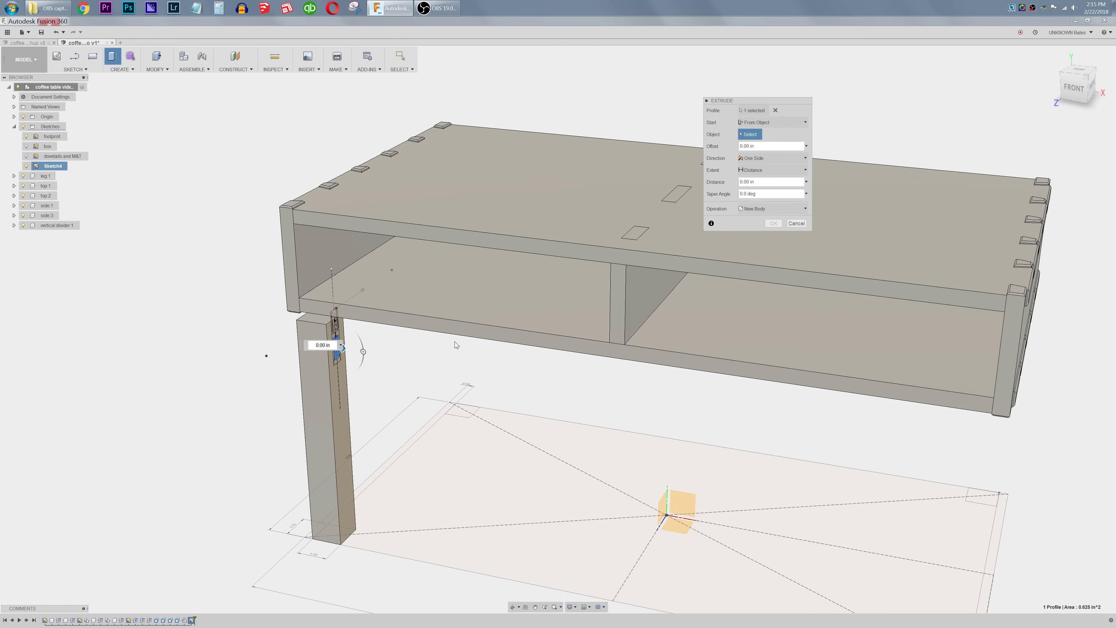
left_click(312, 539)
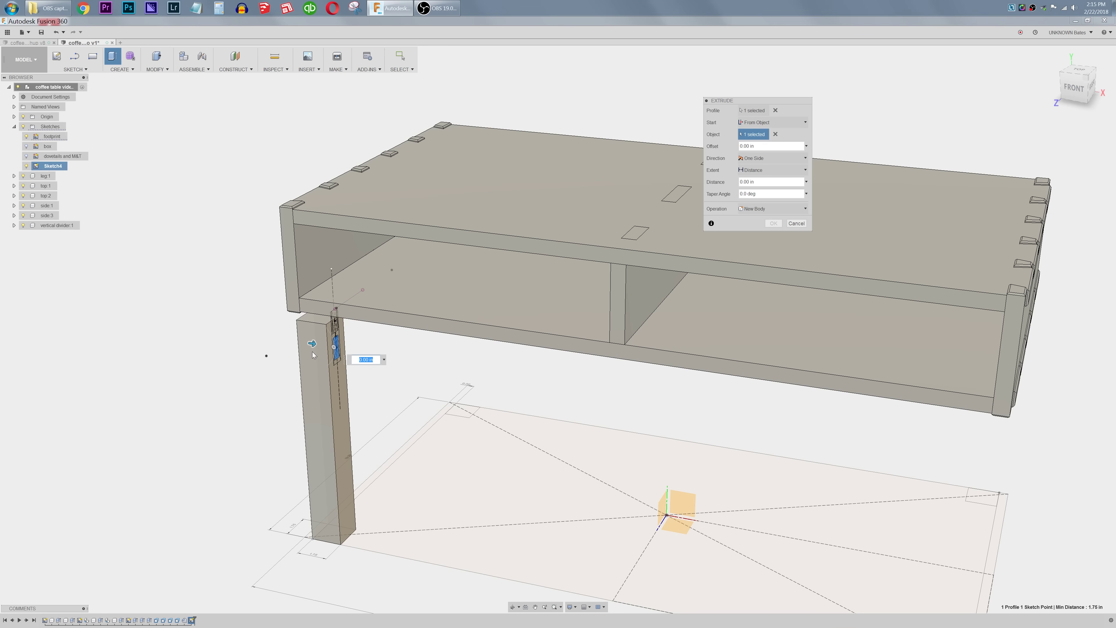
scroll(215, 322, "down", 2)
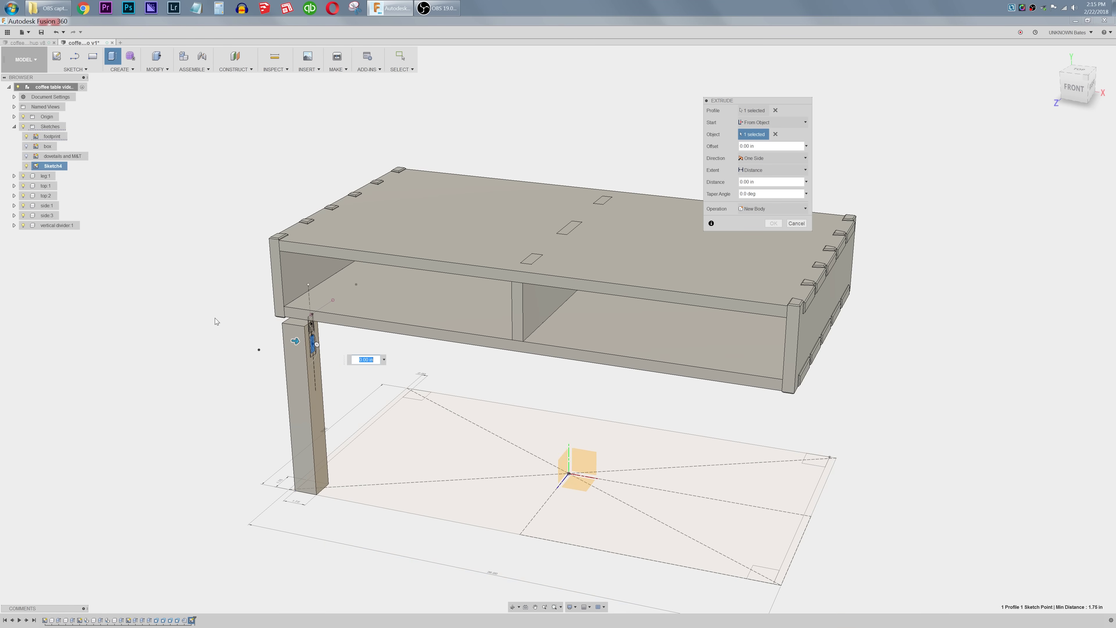
Step: Extrude the lower inner rectangle to the outer front corner point at the far end of the footprint as a new component
scroll(216, 322, "down", 2)
left_click(769, 170)
left_click(758, 191)
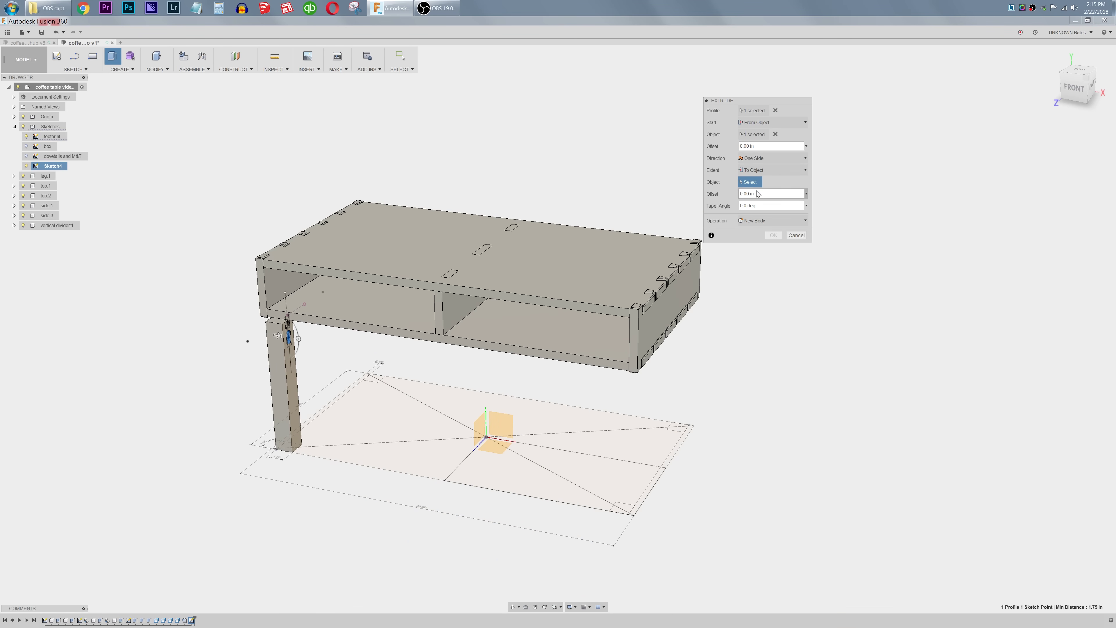
left_click(630, 514)
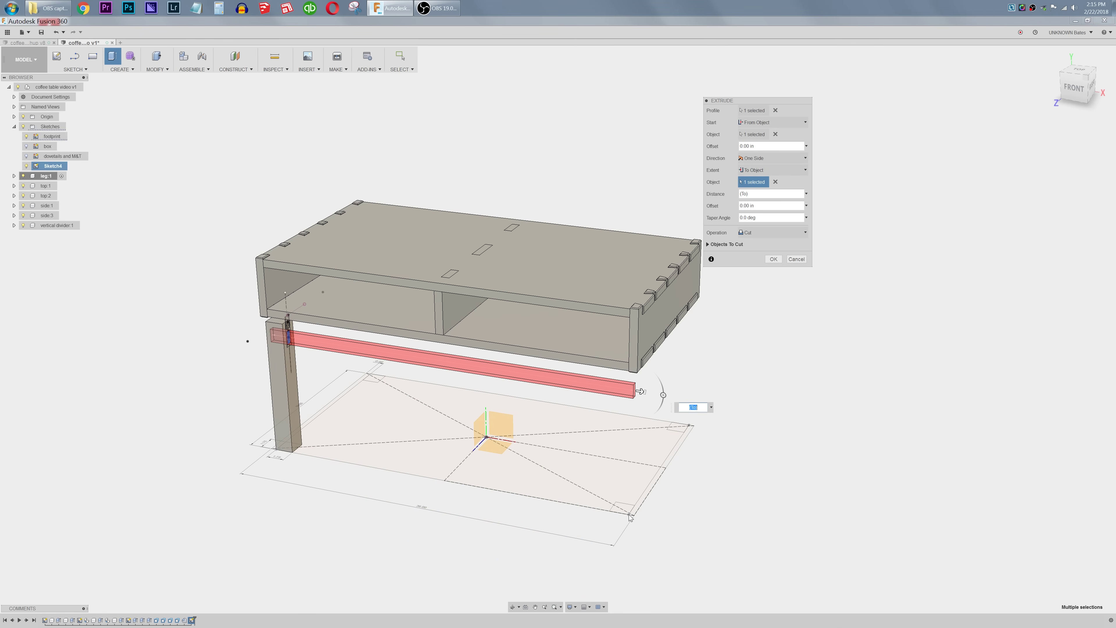
left_click(750, 232)
left_click(761, 271)
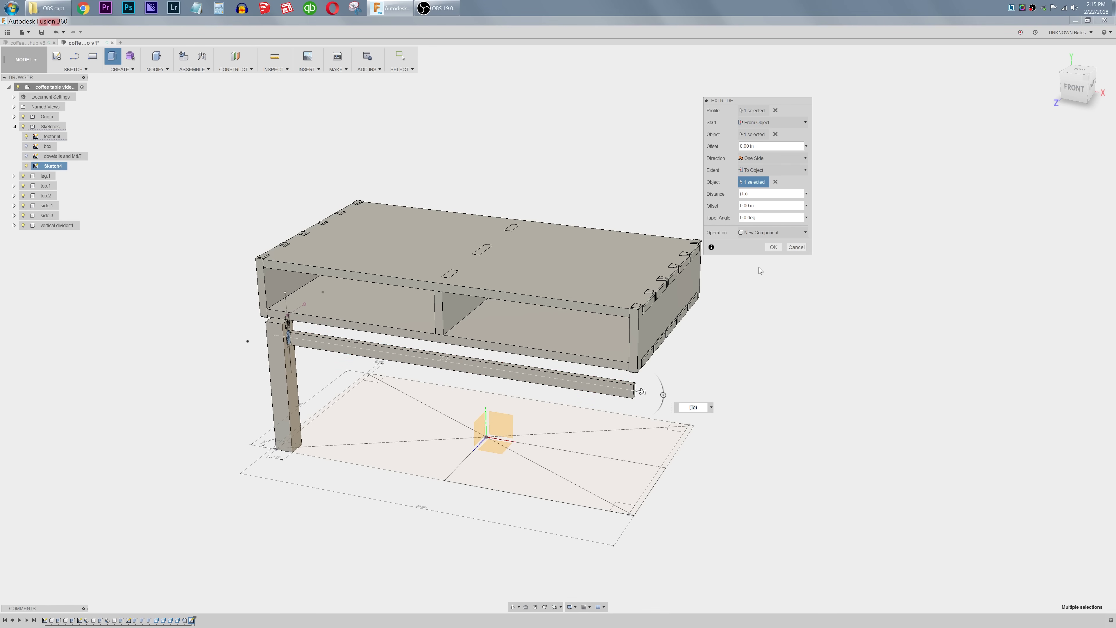
left_click(773, 247)
Step: Rename the new stretcher component and its profile sketch as front rail
double_click(53, 236)
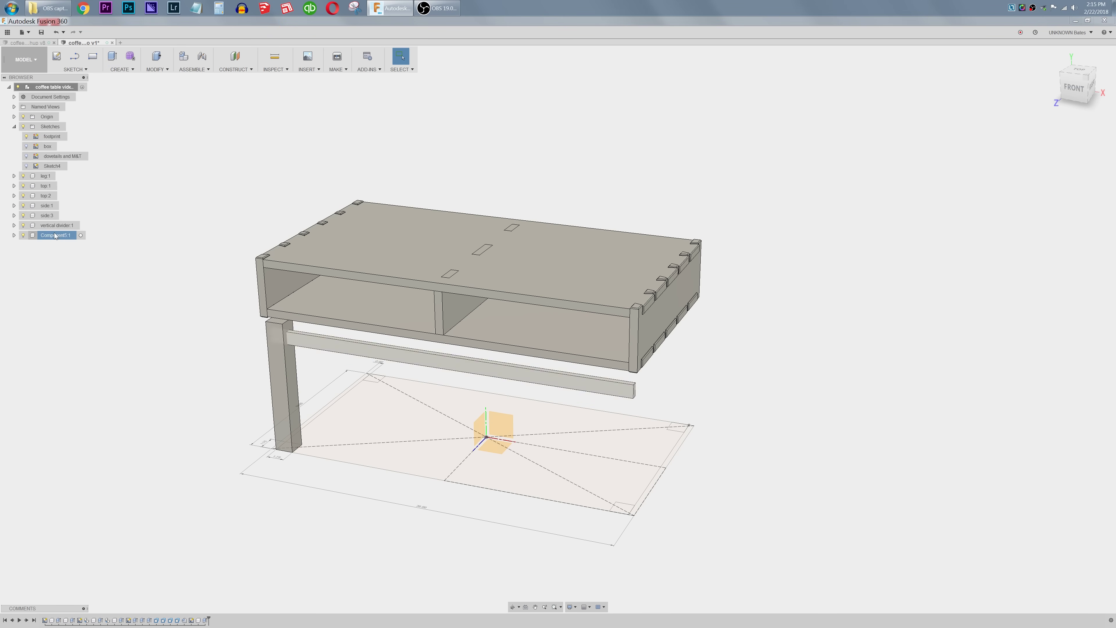
type("fr")
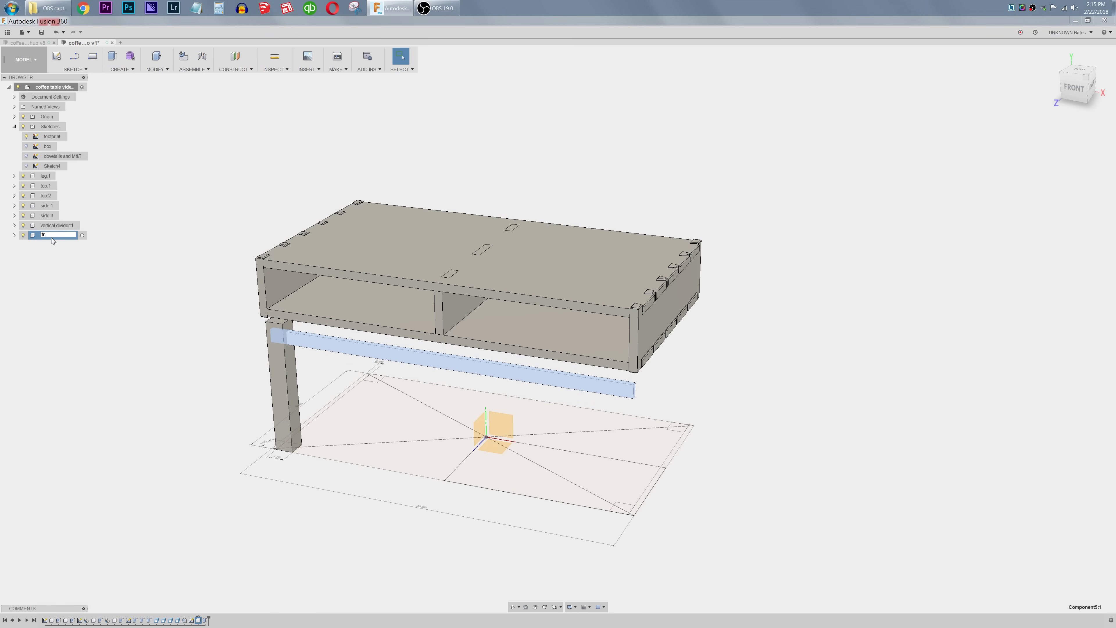
type("ont rail")
key("Return")
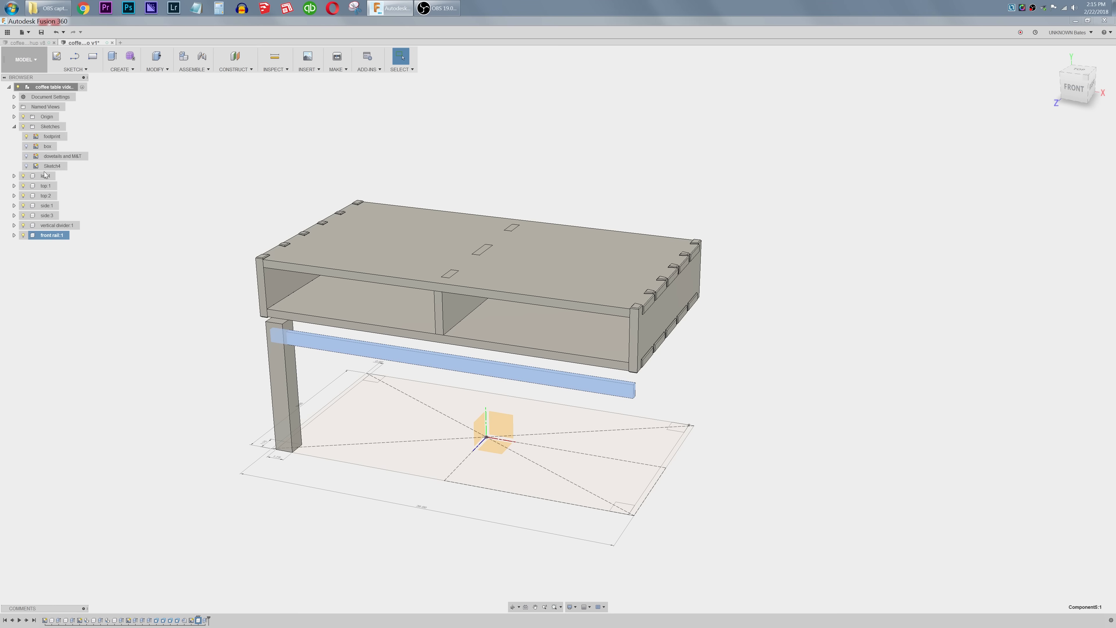
left_click(53, 166)
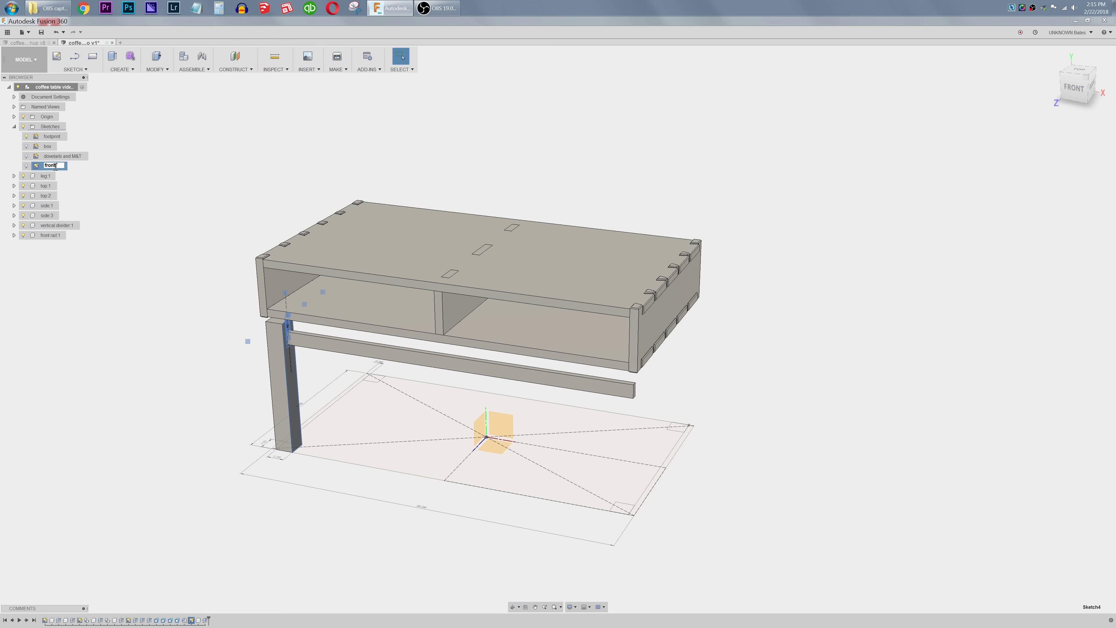
key("Return")
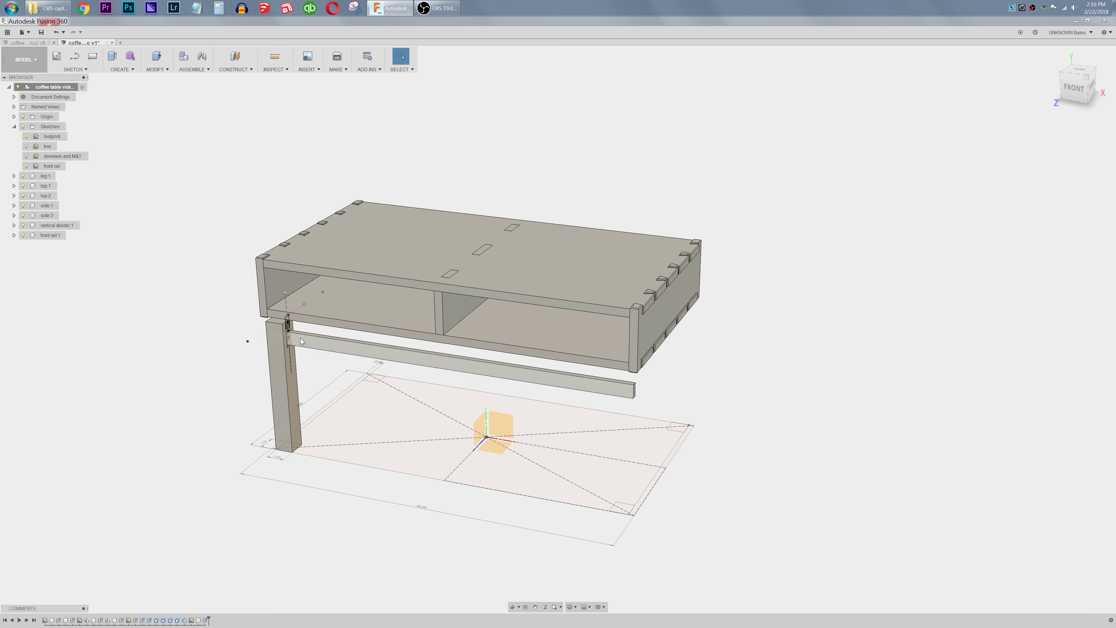
Step: Start an extrusion of the front rail sketch, selecting the area around the lower inner rectangle and the upper tapered areas between the two arcs
scroll(292, 337, "down", 1)
scroll(292, 337, "up", 6)
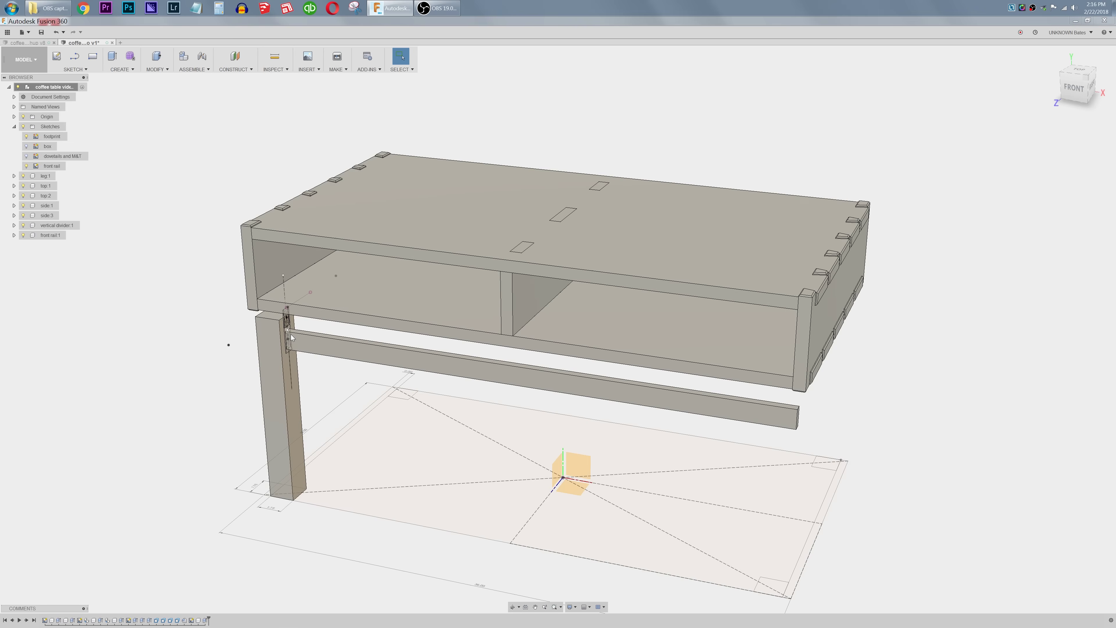
scroll(292, 337, "down", 1)
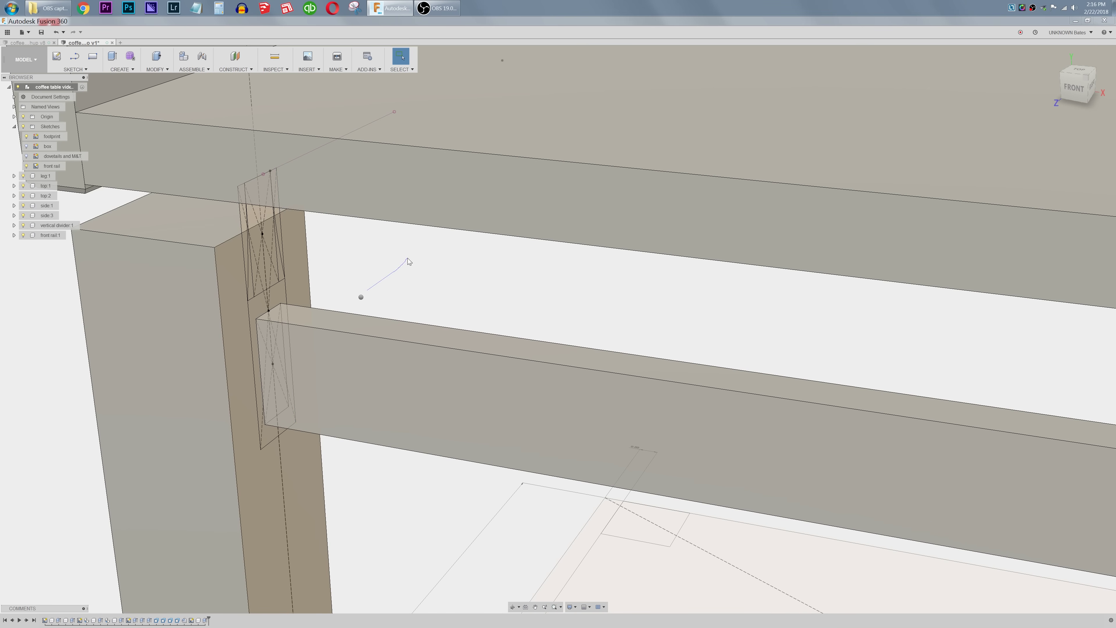
key("q")
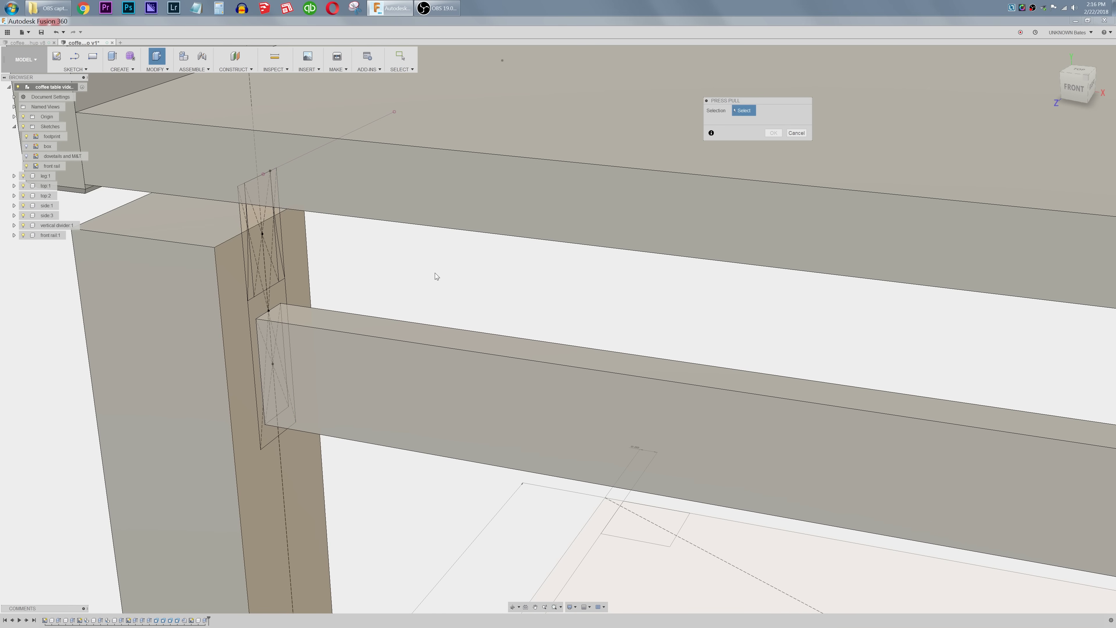
left_click(277, 306)
left_click(264, 289)
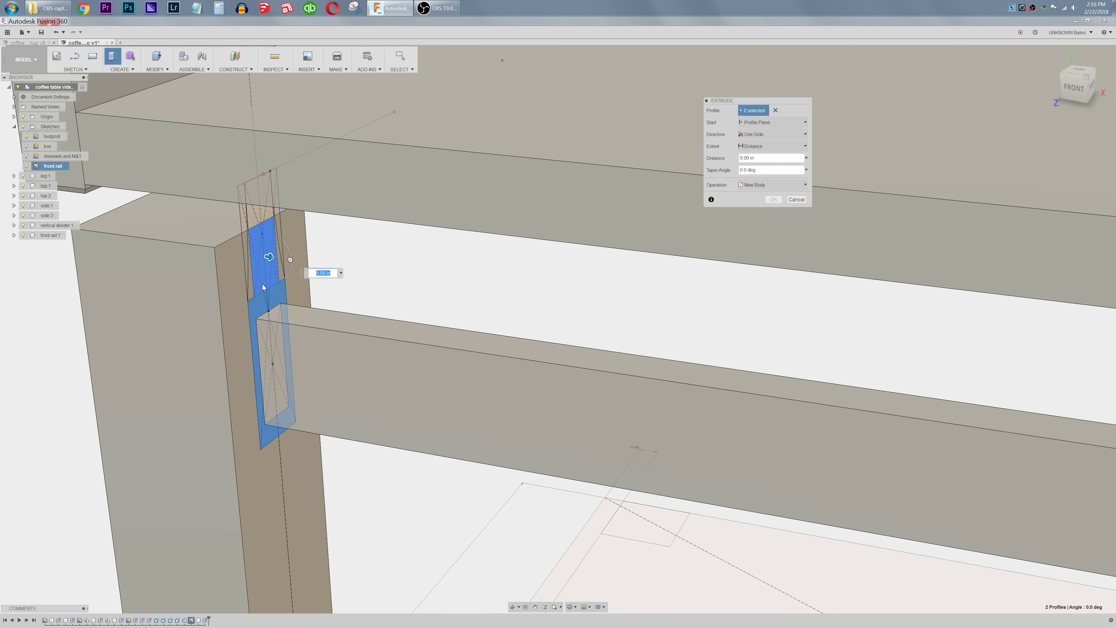
left_click(260, 213)
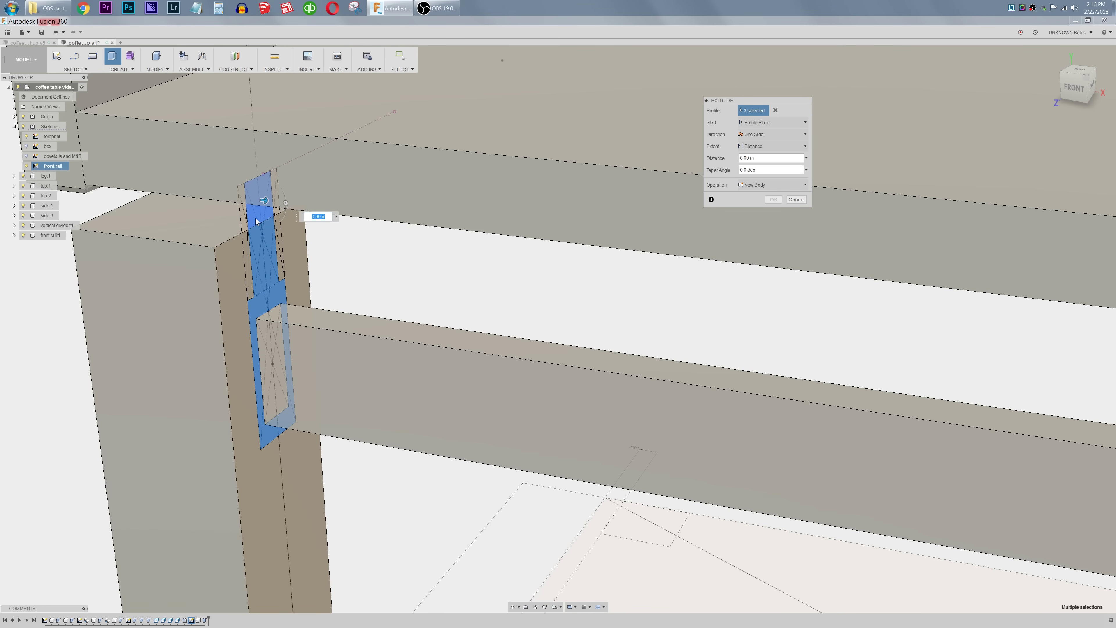
left_click(281, 269)
scroll(273, 213, "up", 6)
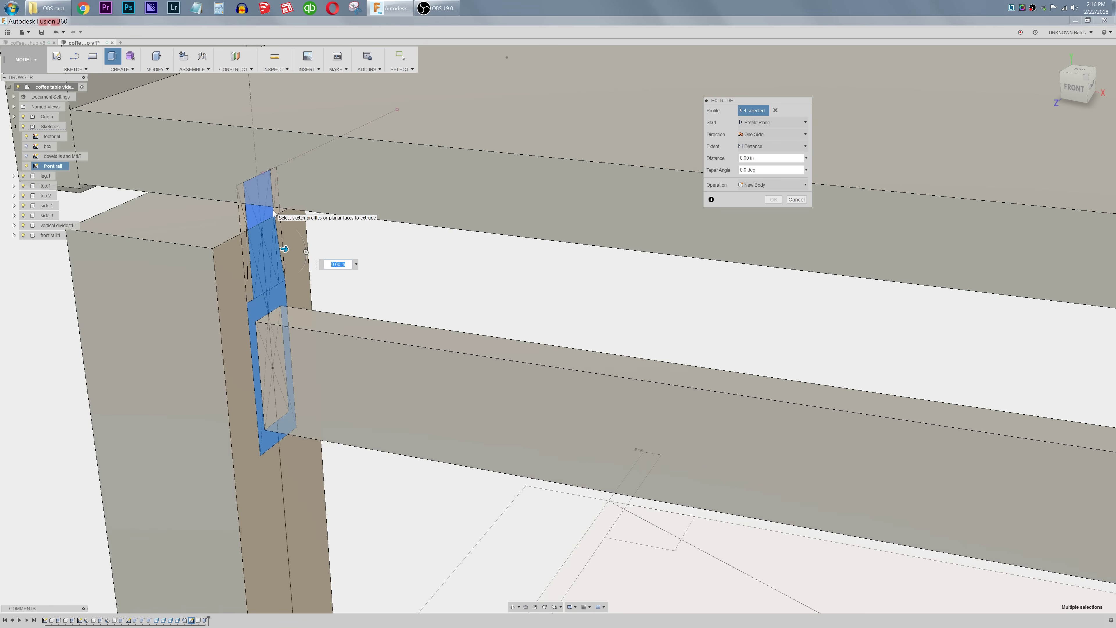
mouse_move(272, 213)
middle_mouse_down("shift")
mouse_move(269, 205)
mouse_move(273, 219)
middle_mouse_up("shift")
left_click(275, 219)
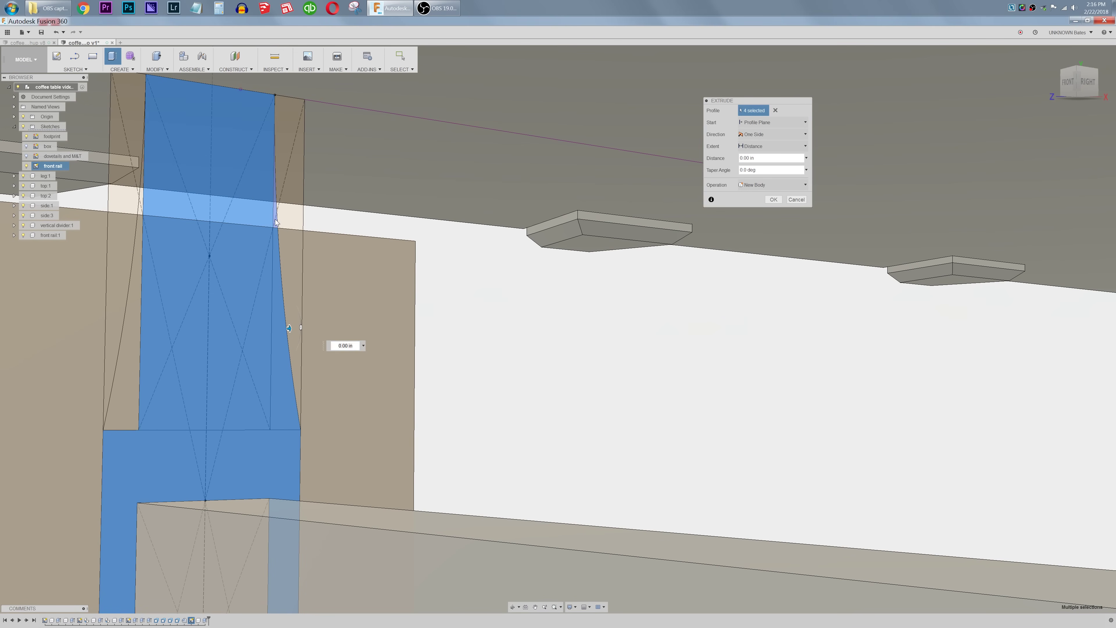
left_click(141, 214)
left_click(141, 223)
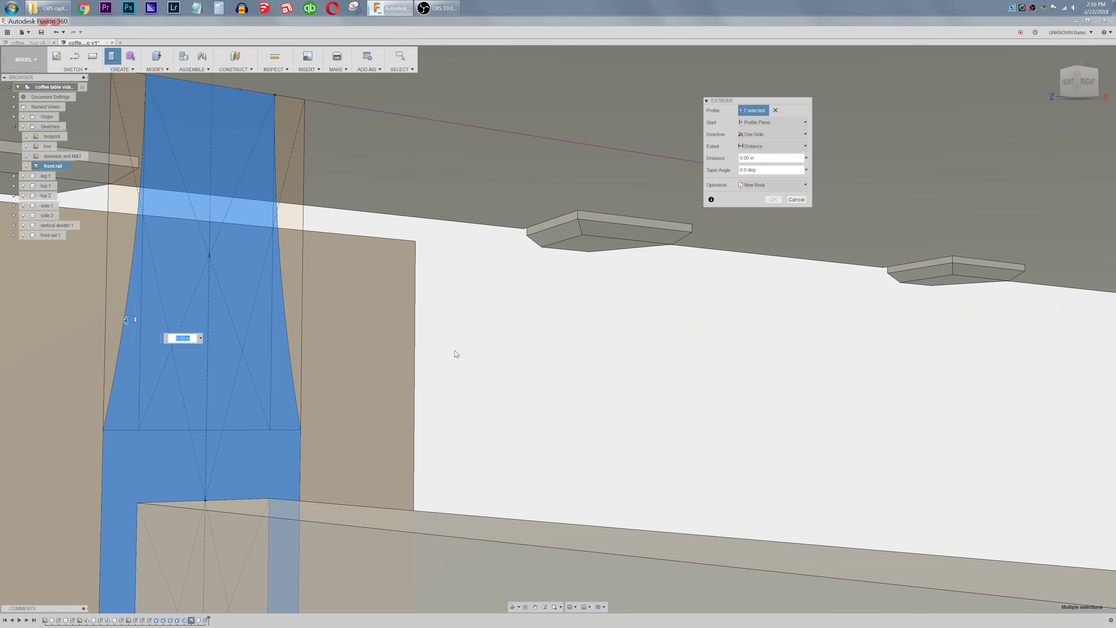
Step: Set the extrusion's extent to To Object, ending at the far front leg's inner footprint corner, with the Join operation
scroll(460, 347, "down", 5)
scroll(412, 345, "down", 8)
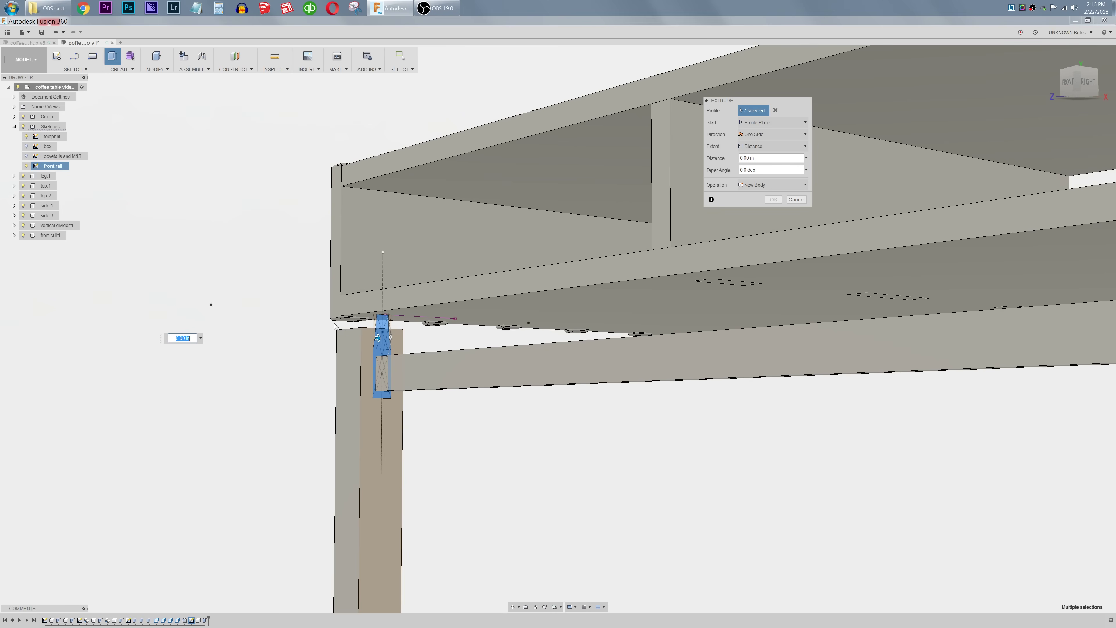
middle_click_drag(259, 283, 382, 299, "shift")
scroll(199, 245, "down", 4)
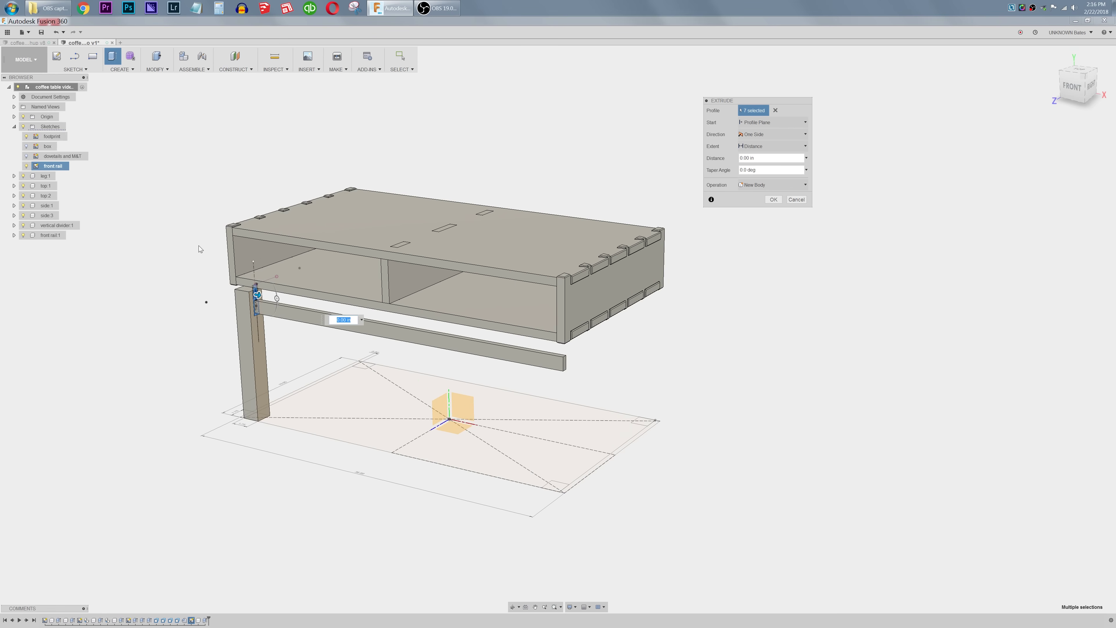
left_click(755, 134)
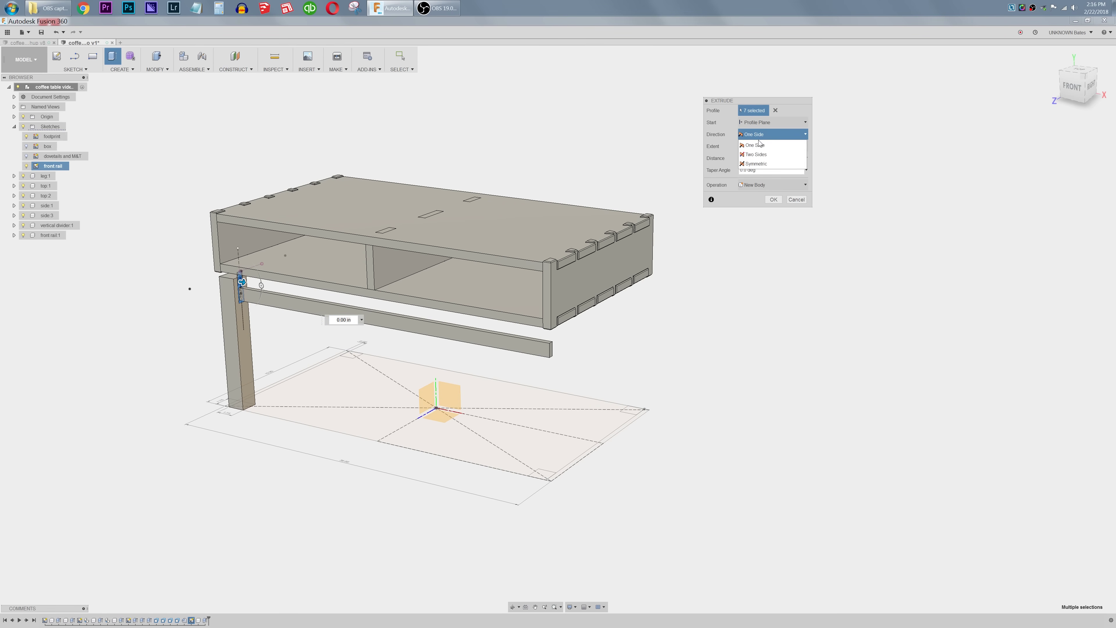
left_click(757, 145)
left_click(756, 145)
left_click(757, 166)
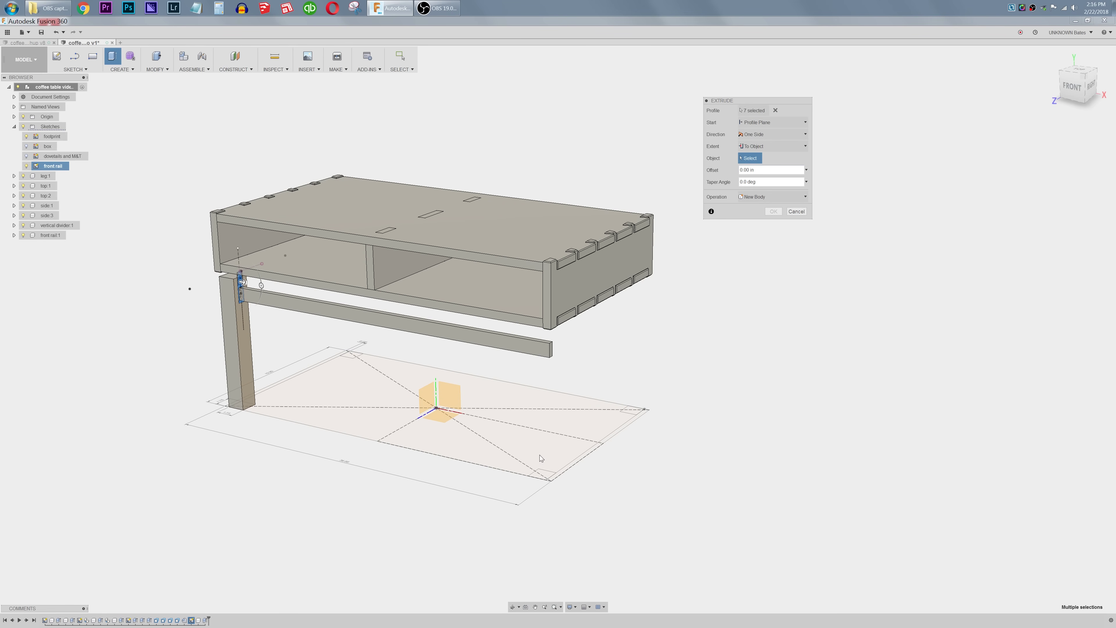
left_click(530, 478)
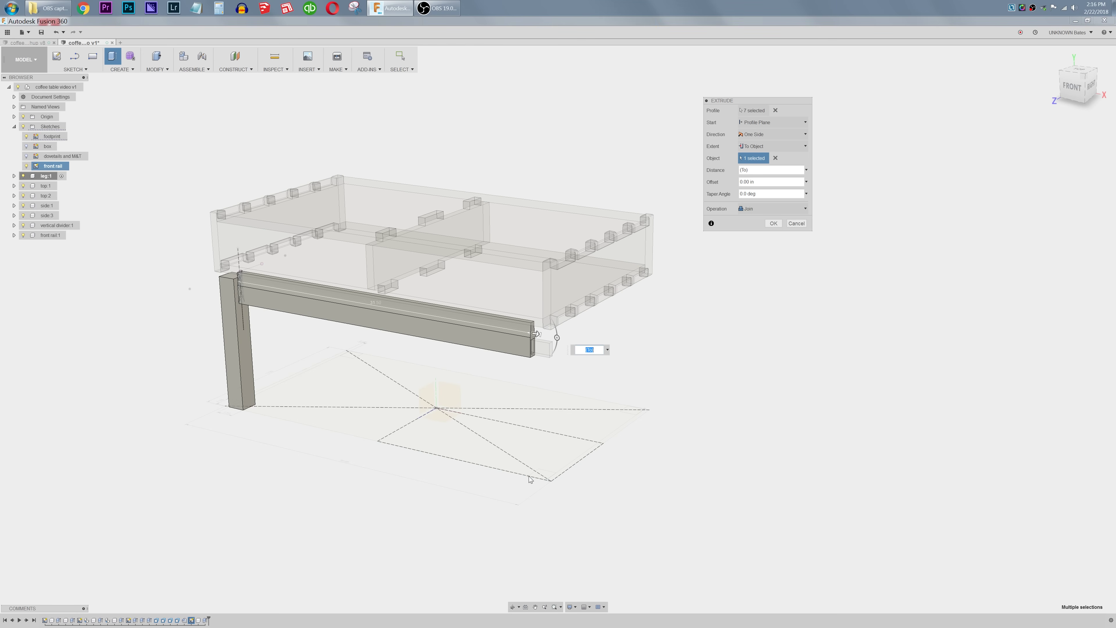
left_click(751, 210)
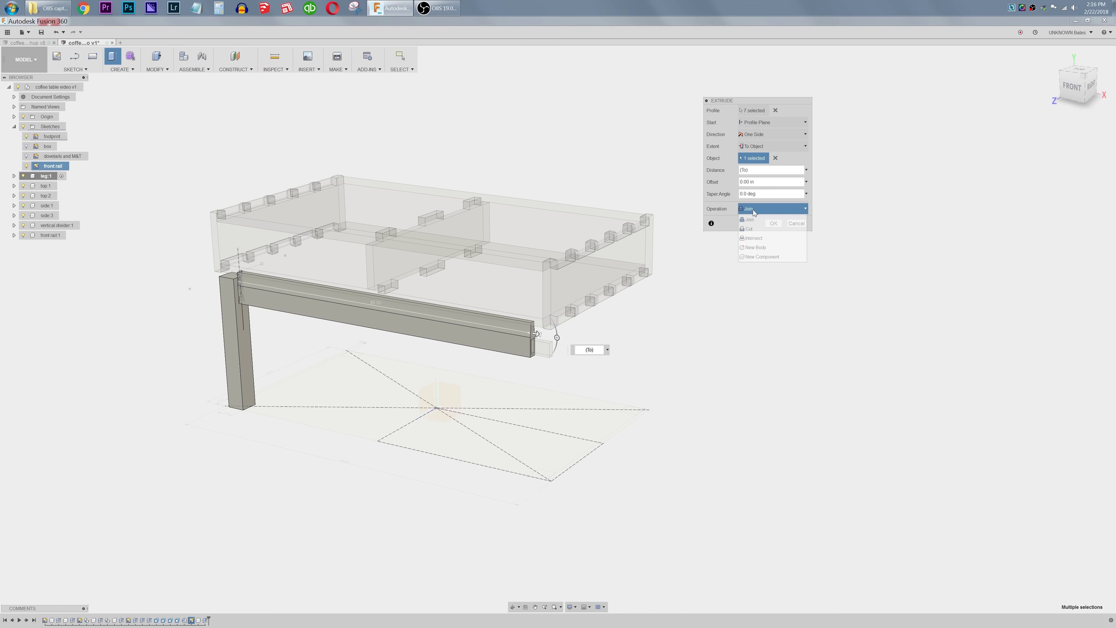
left_click(758, 222)
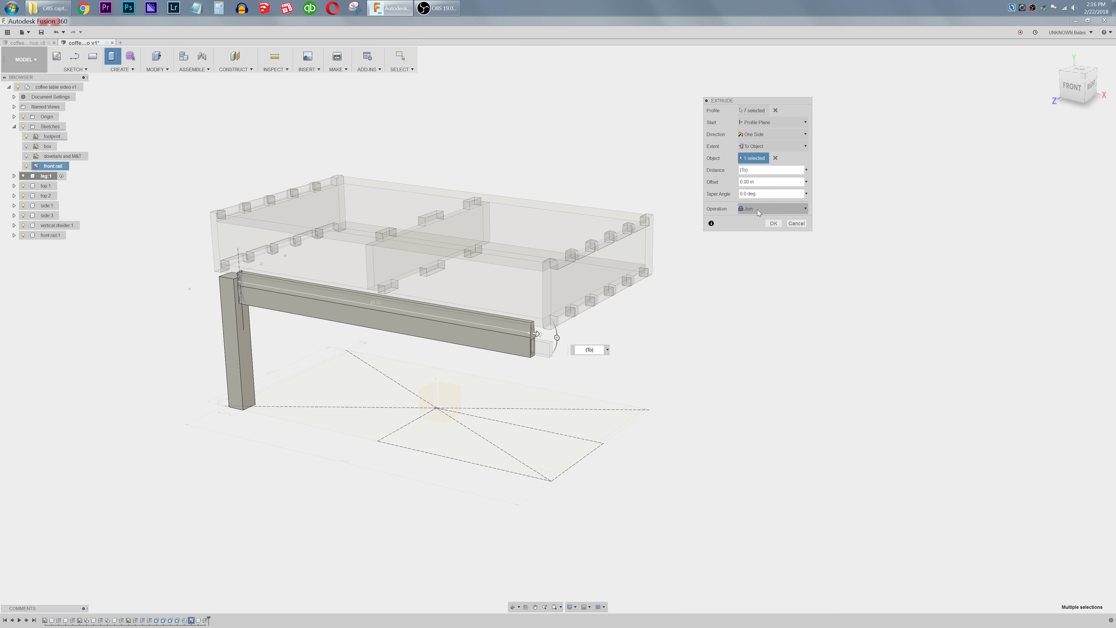
Step: Complete the joined extrusion with the leg:1 and top:1 components hidden, and show both components again
left_click(23, 176)
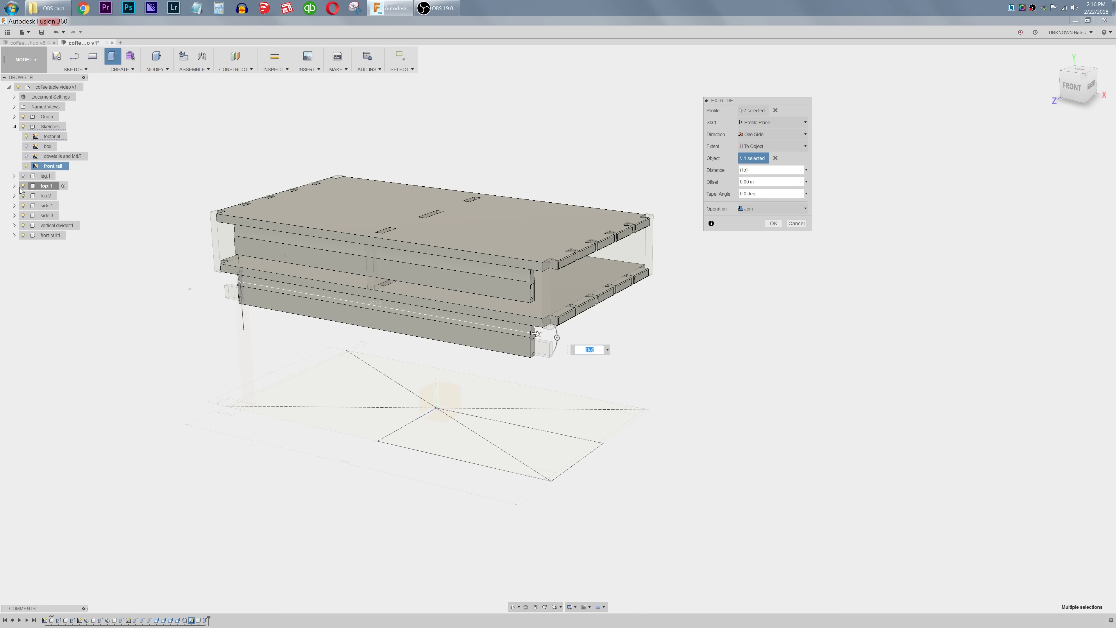
left_click(23, 187)
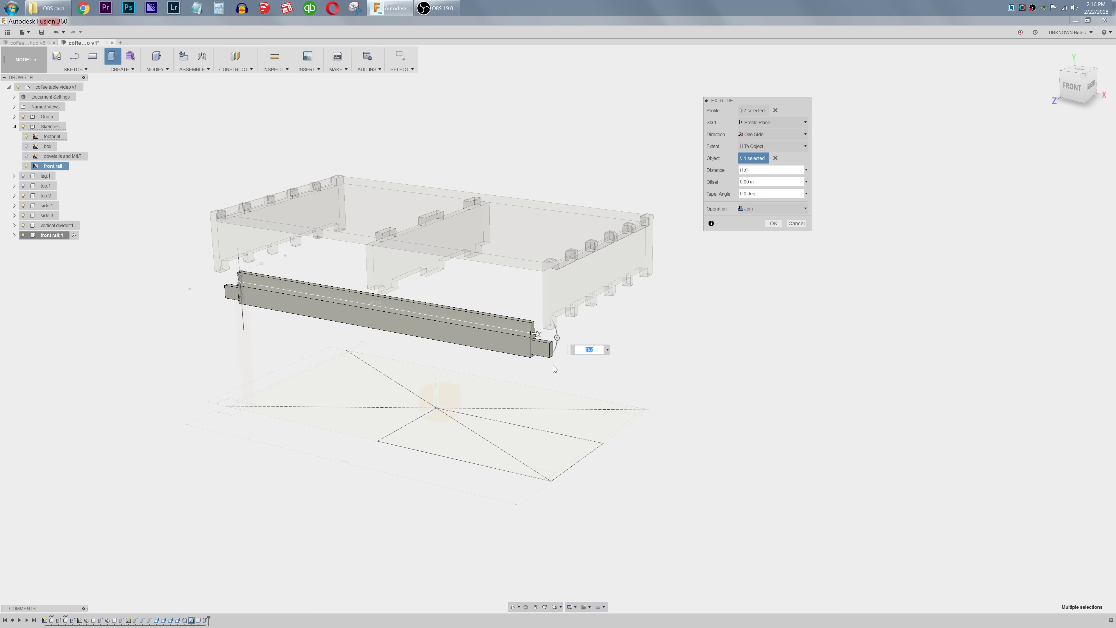
left_click(774, 223)
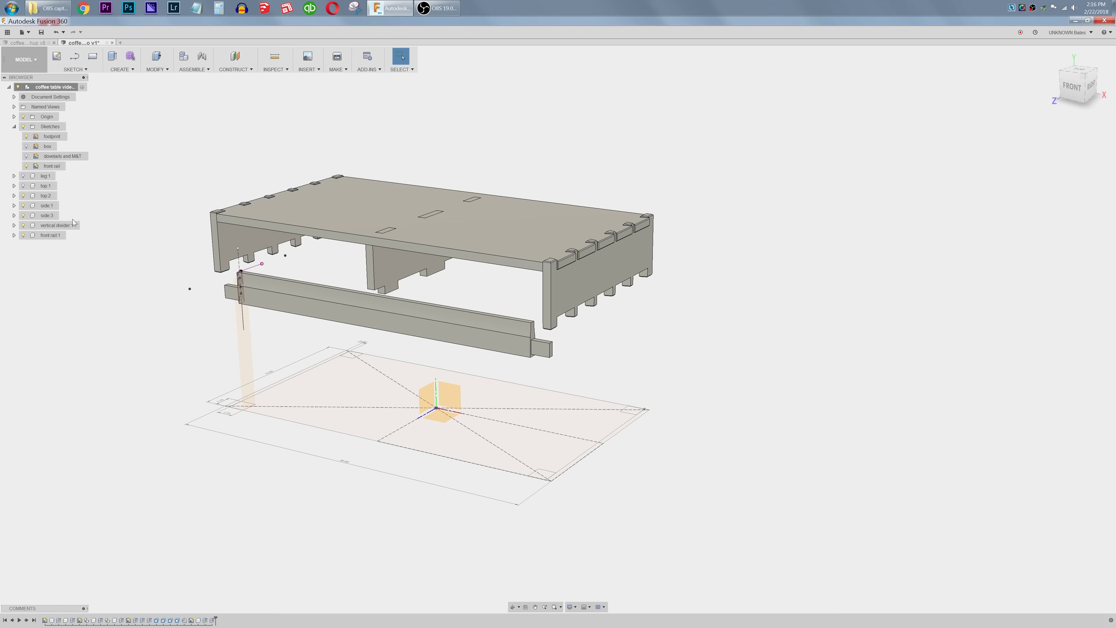
left_click(23, 186)
left_click(23, 176)
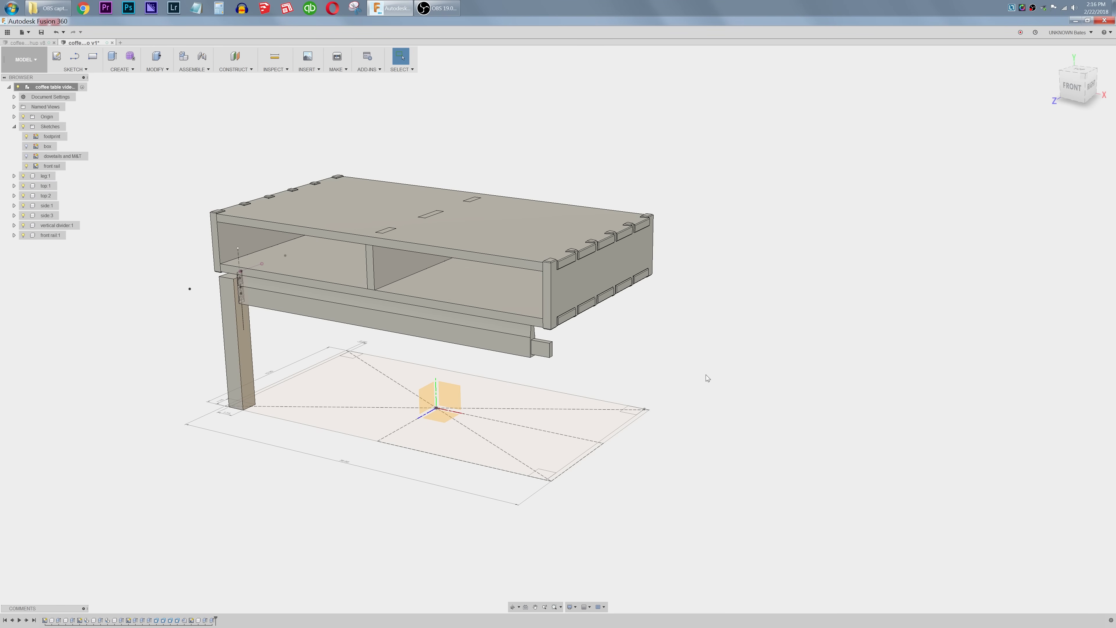
Step: Start an extrusion of the front rail sketch's lower inner tenon rectangle at the leg
middle_click_drag(246, 251, 257, 231, "shift")
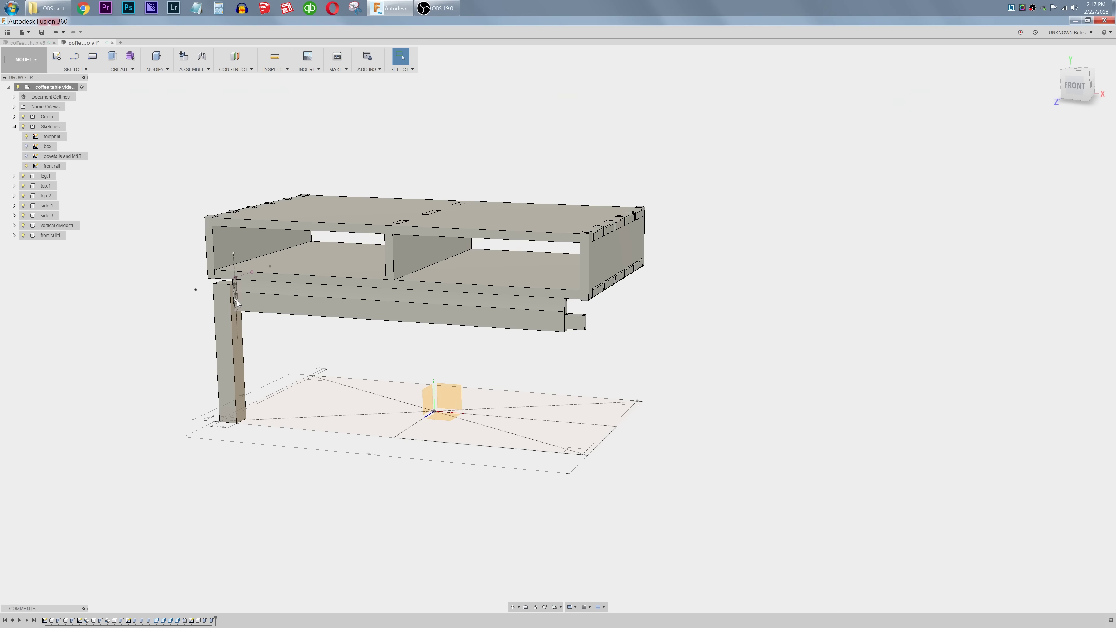
middle_click_drag(247, 306, 424, 332, "shift")
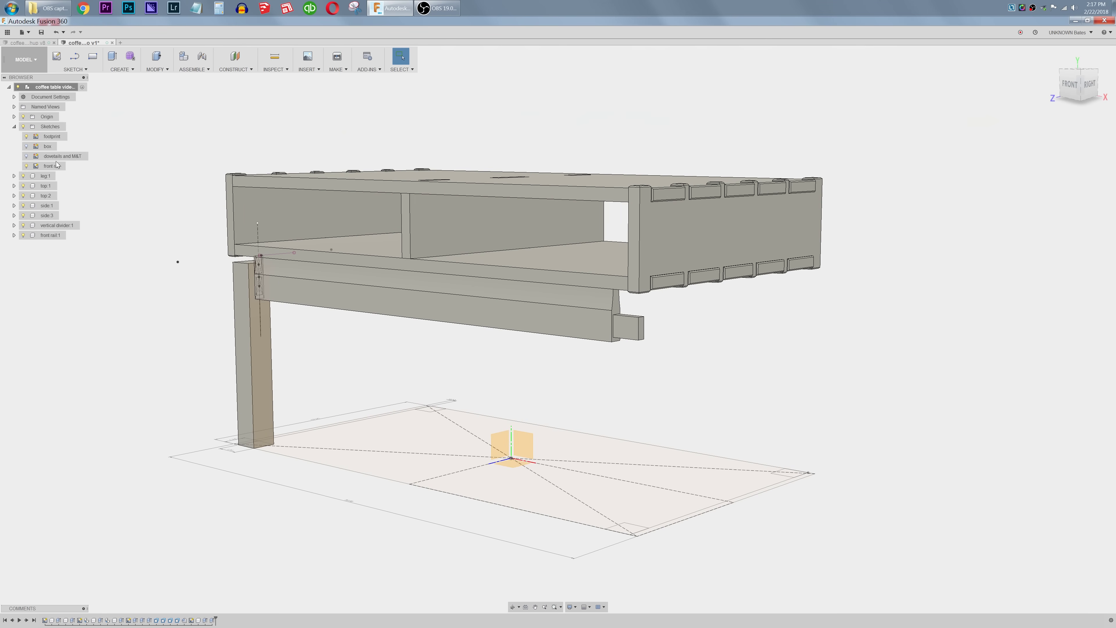
left_click(46, 166)
left_click(188, 247)
key("q")
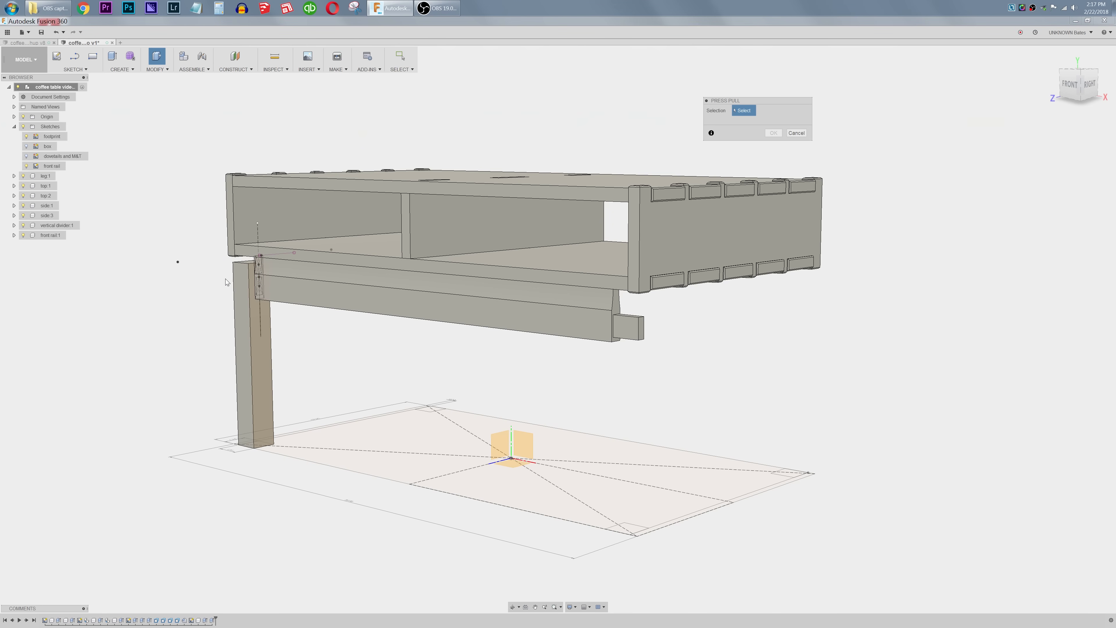
scroll(248, 305, "up", 6)
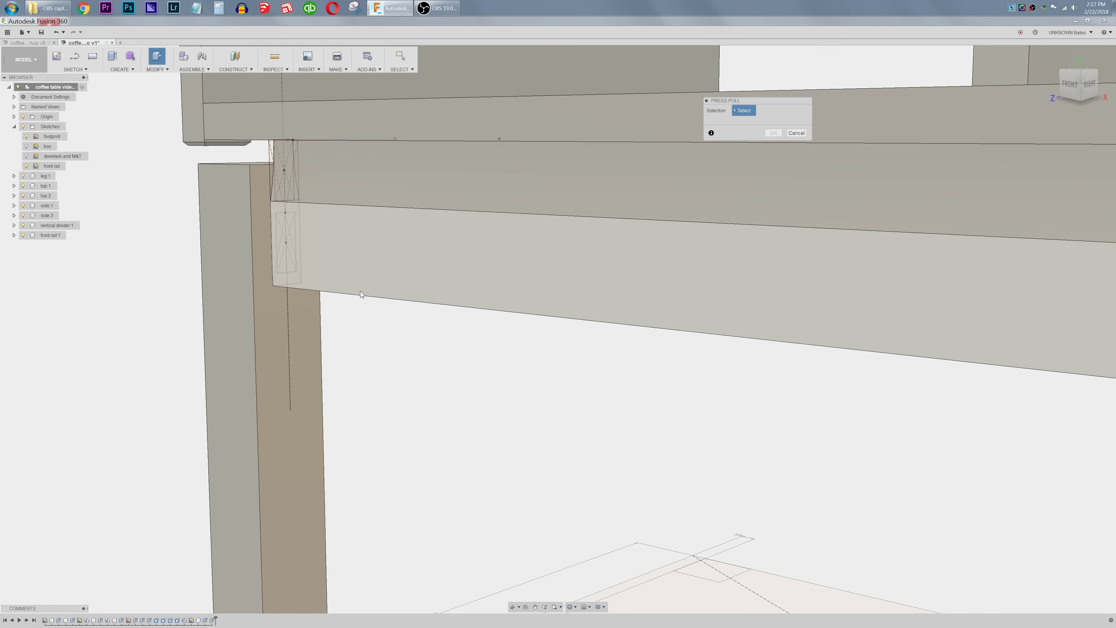
left_click(290, 256)
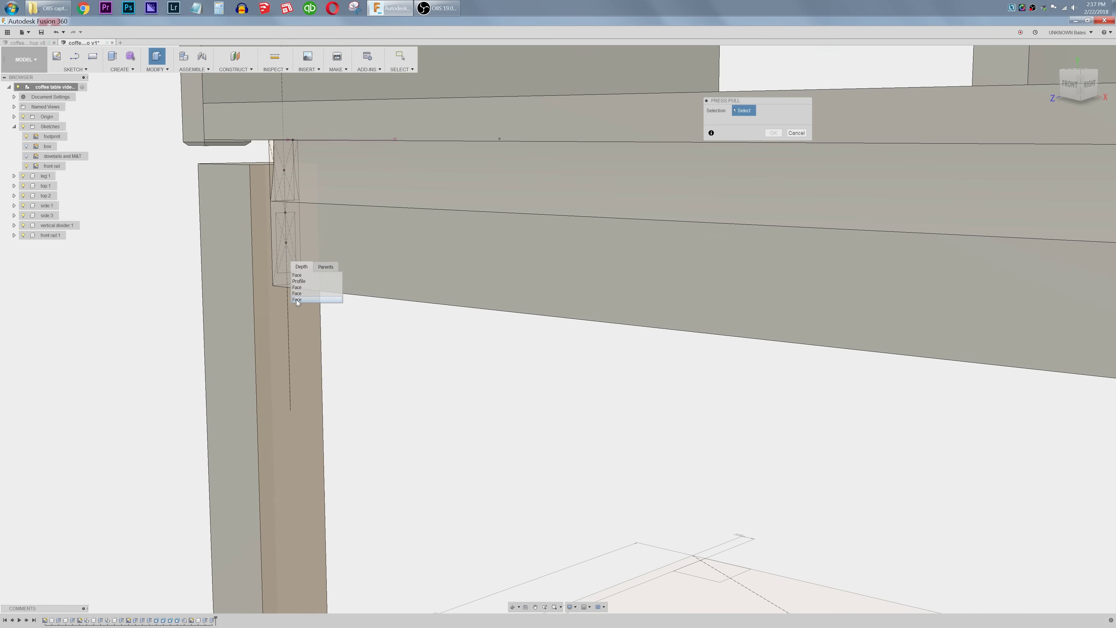
left_click(302, 283)
middle_click_drag(334, 284, 370, 285, "shift")
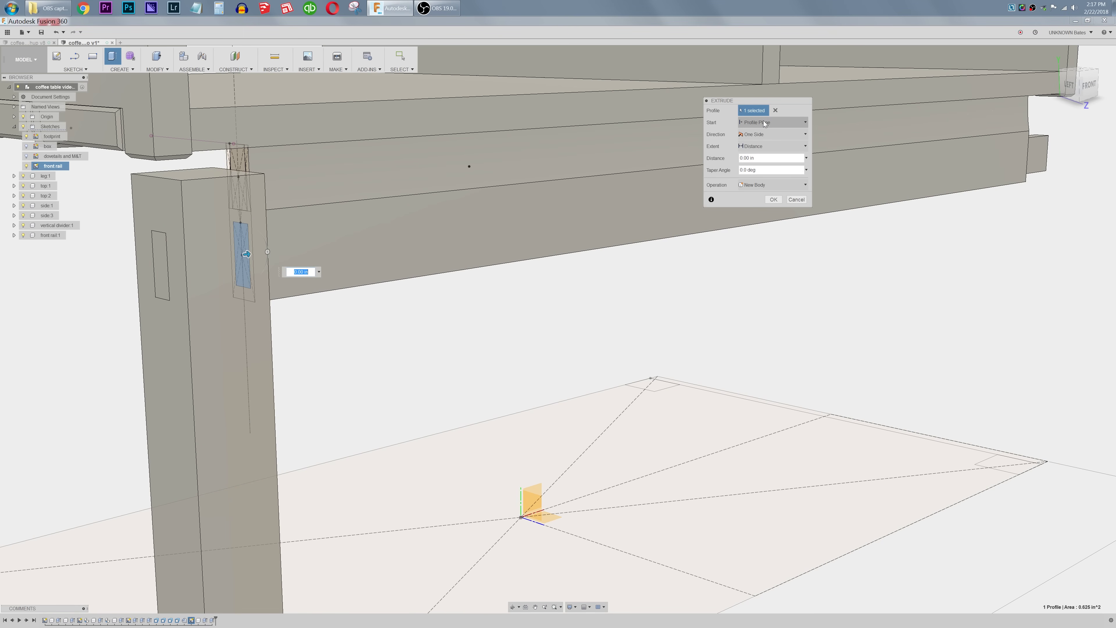
Step: Cut the tenon profile through the leg with the extent To Object at the leg's outer face, excluding the front rail body
left_click(767, 146)
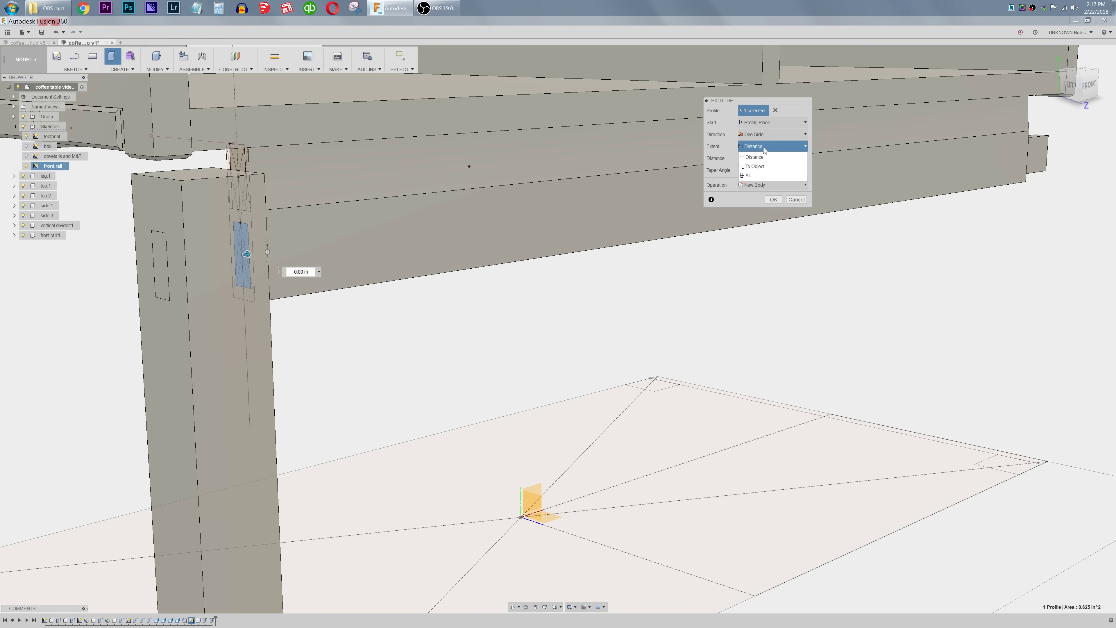
left_click(762, 165)
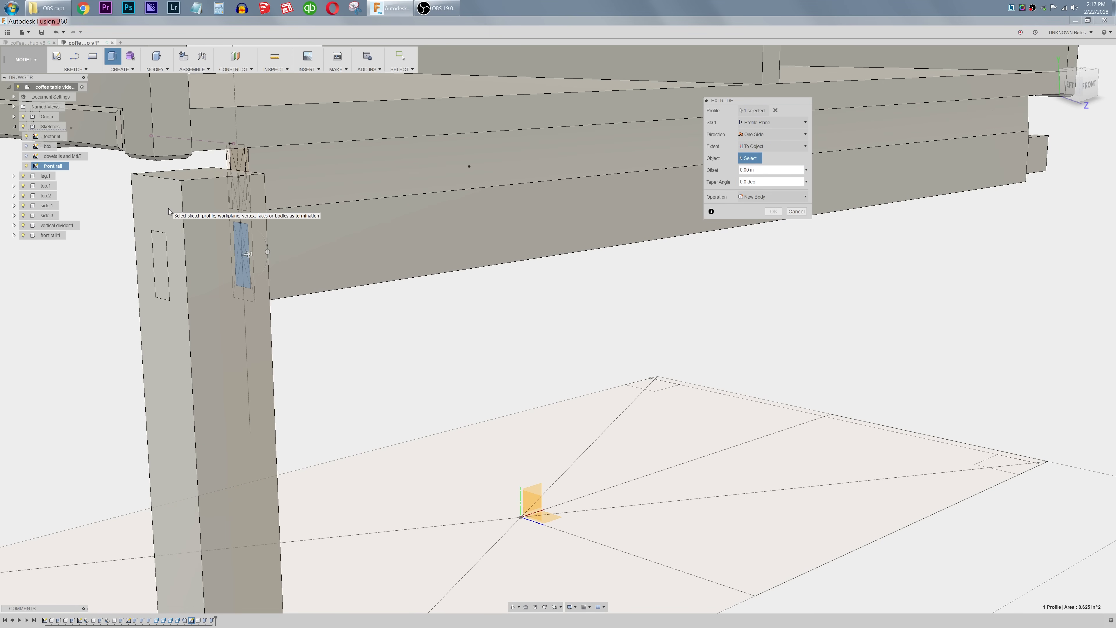
left_click(169, 211)
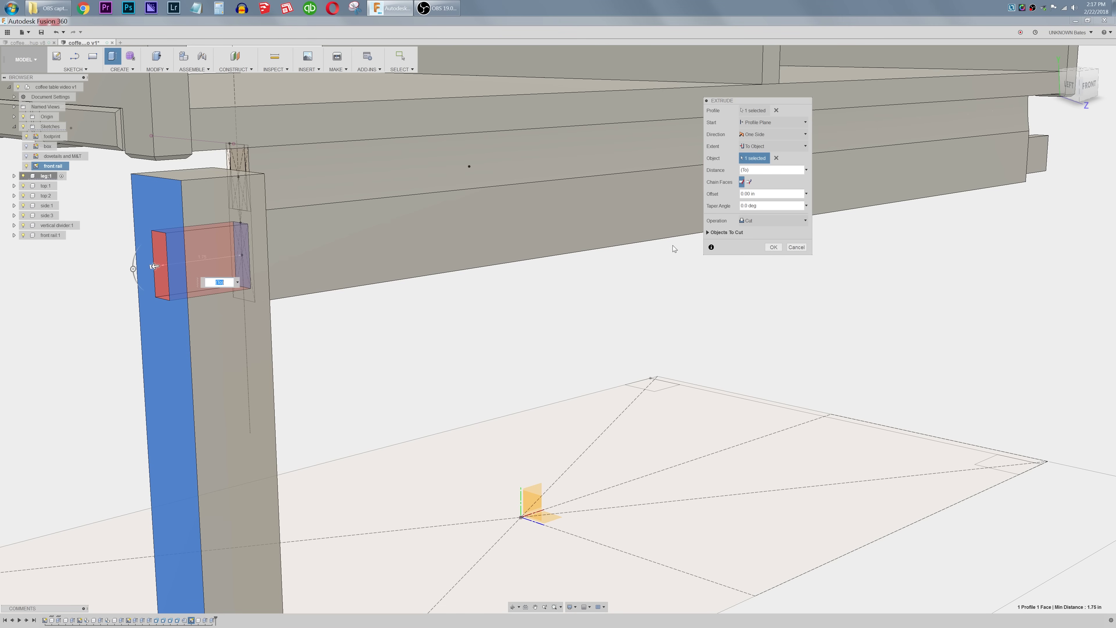
left_click(756, 221)
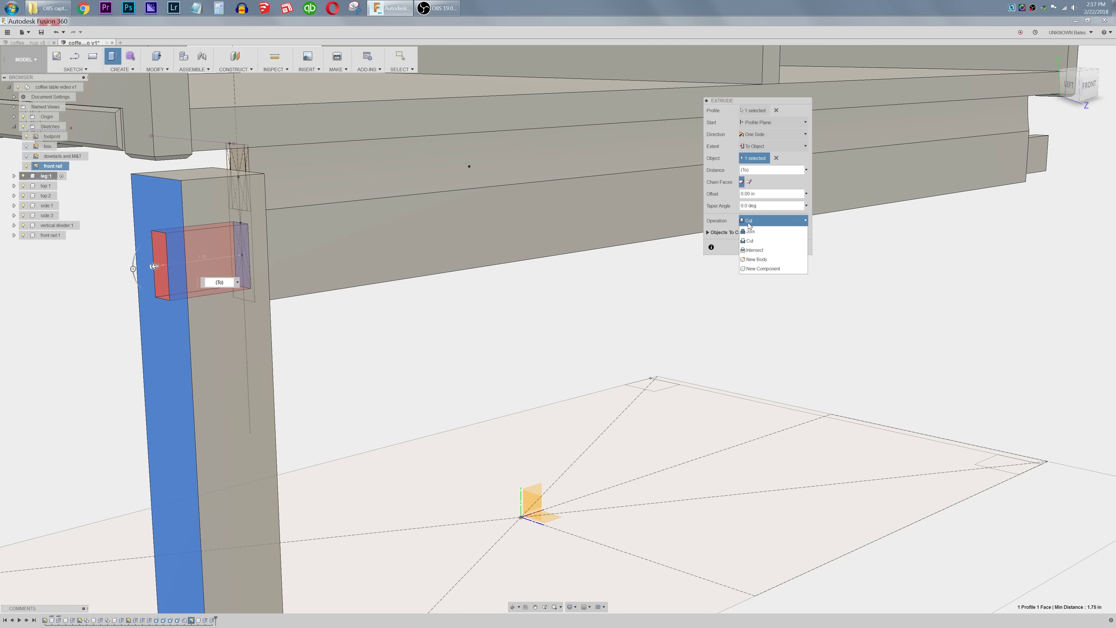
left_click(708, 233)
left_click(710, 233)
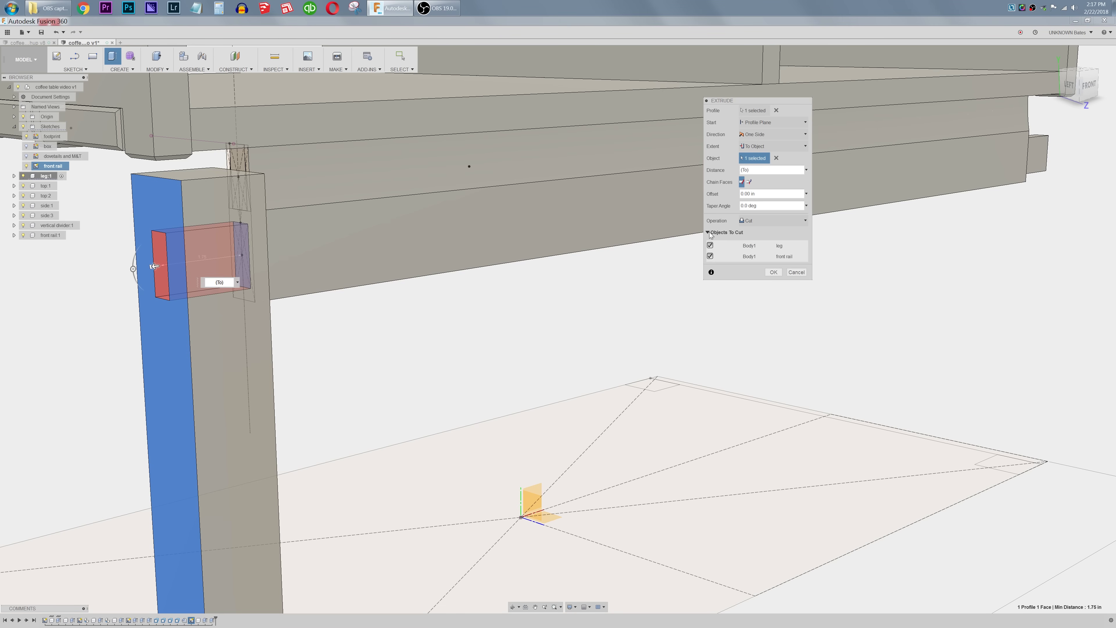
left_click(709, 257)
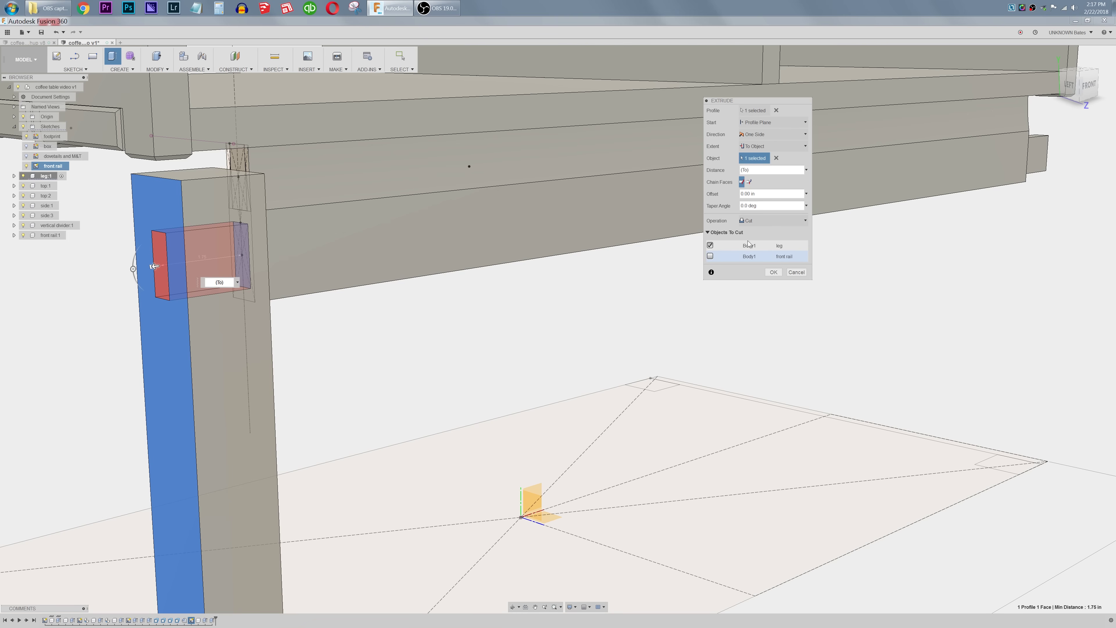
left_click(776, 272)
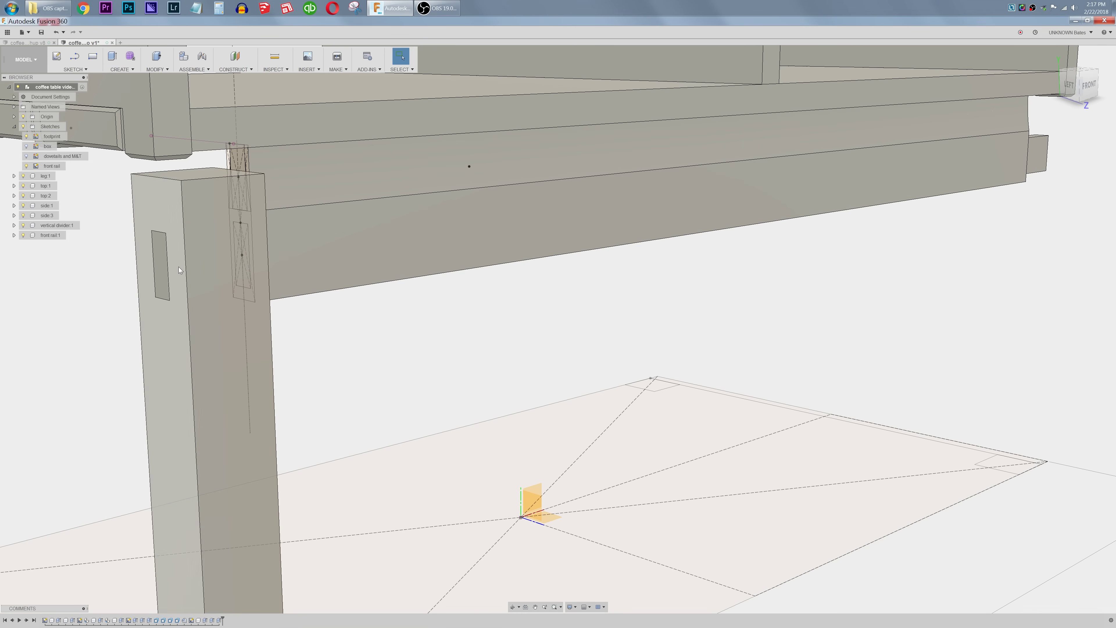
Step: Hide the front rail sketch and inspect the rail's tapered end profile and protruding tenon
scroll(181, 275, "down", 5)
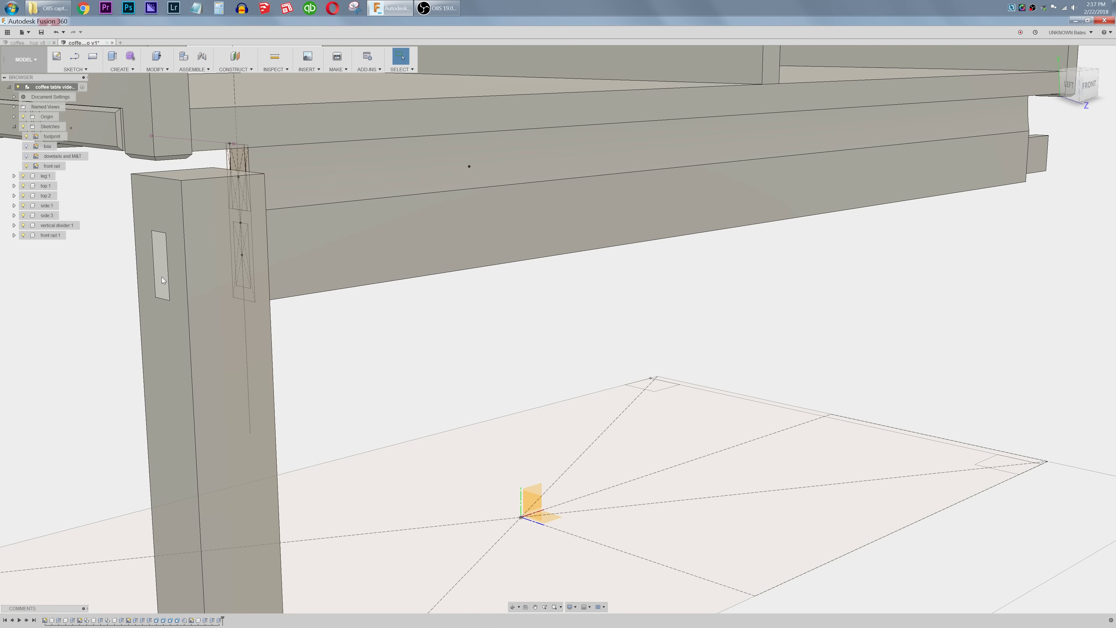
mouse_move(481, 342)
middle_mouse_down("shift")
mouse_move(481, 332)
mouse_move(518, 344)
mouse_move(482, 338)
middle_mouse_up("shift")
left_click(30, 166)
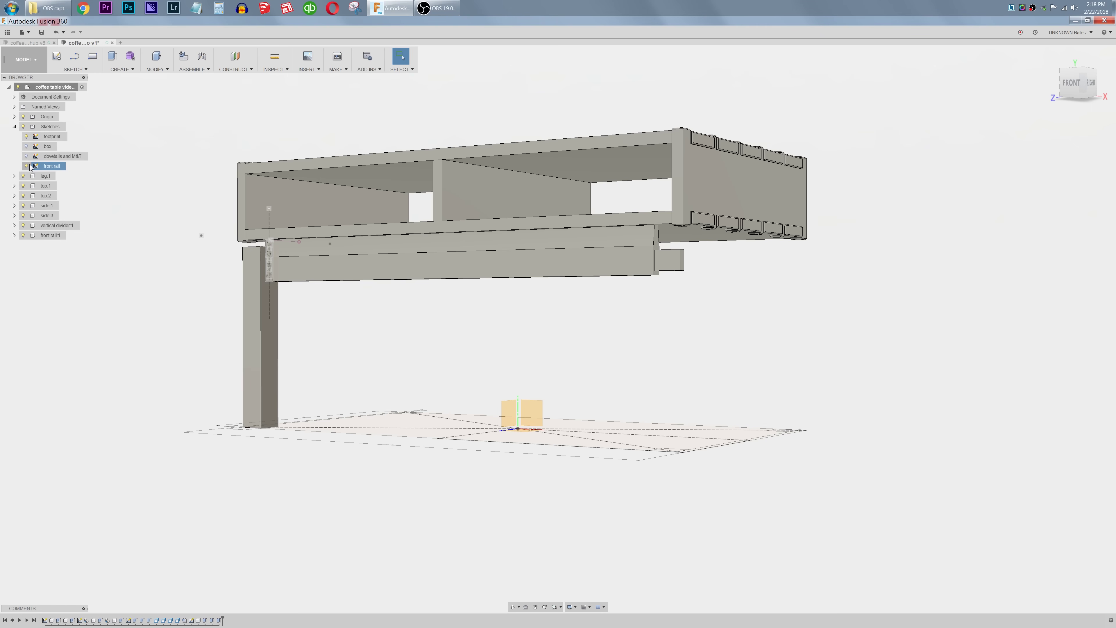
left_click(26, 166)
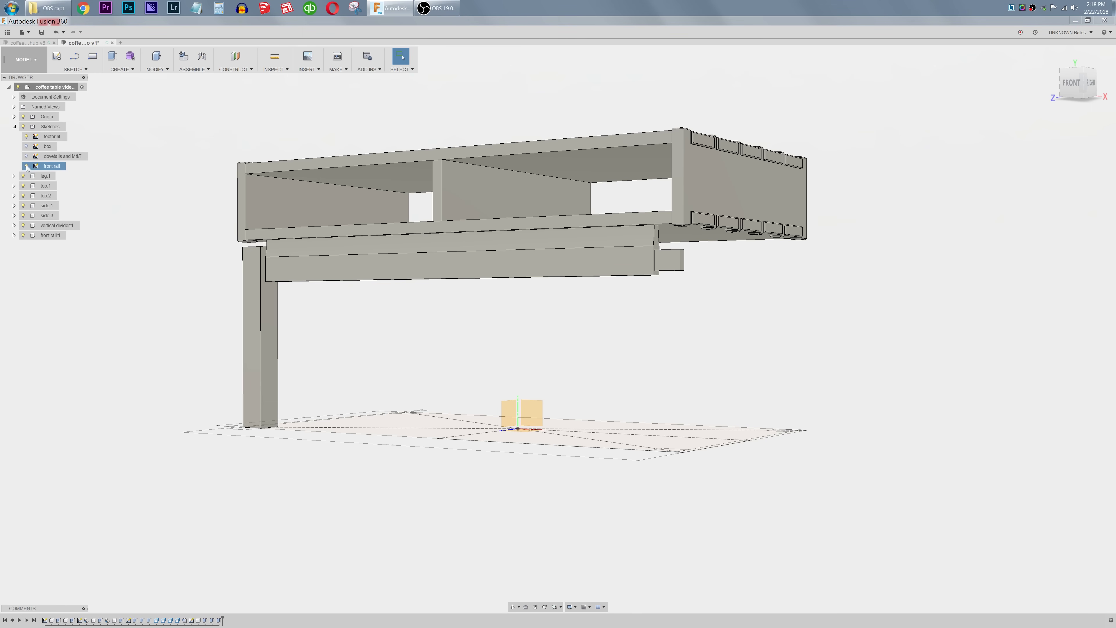
middle_click_drag(451, 223, 490, 233, "shift")
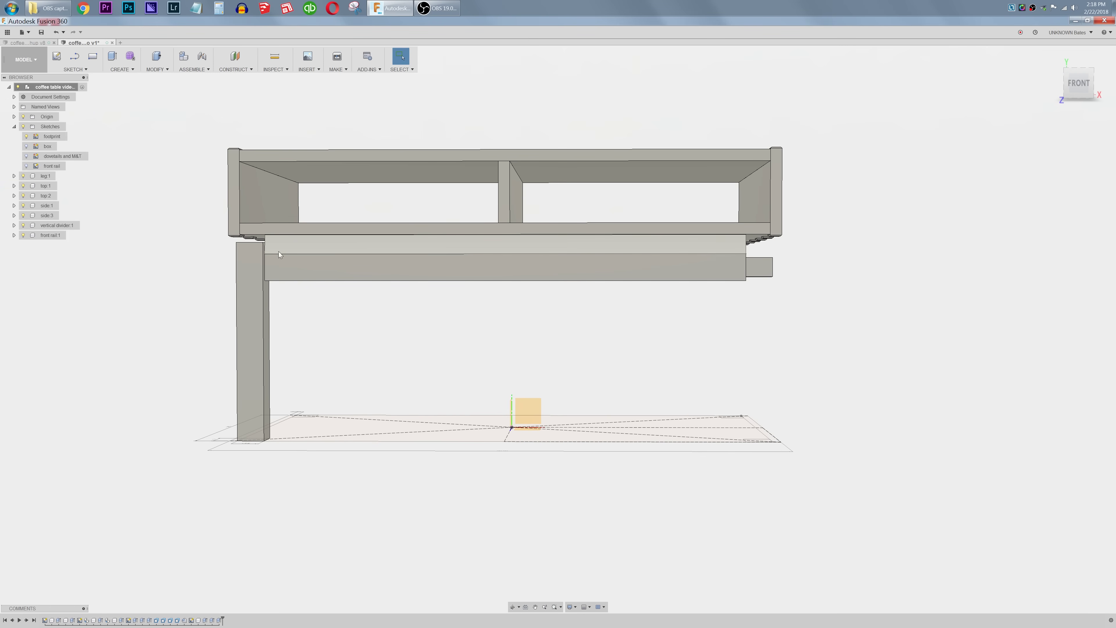
middle_click_drag(356, 246, 629, 254, "shift")
scroll(302, 261, "up", 5)
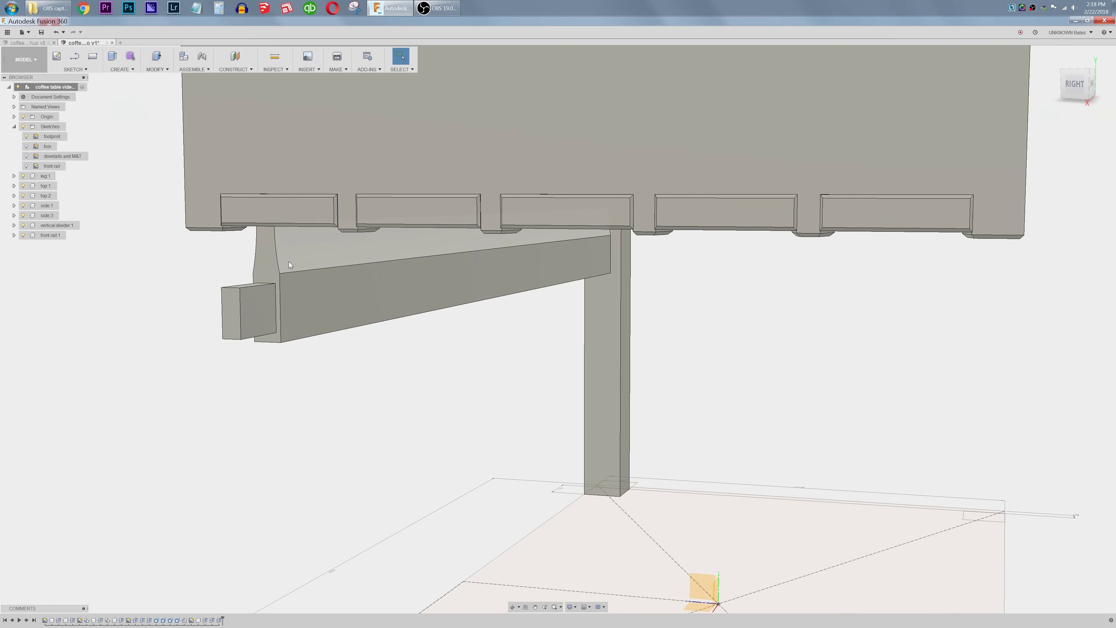
middle_click_drag(271, 257, 265, 228, "shift")
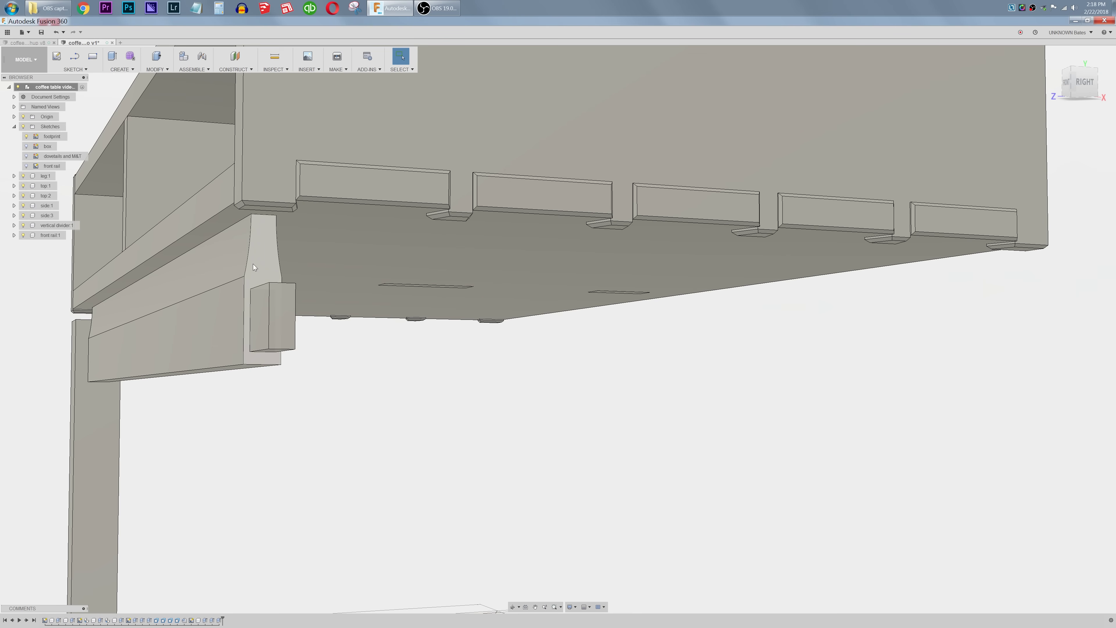
scroll(627, 316, "down", 3)
middle_click_drag(627, 316, 455, 280, "shift")
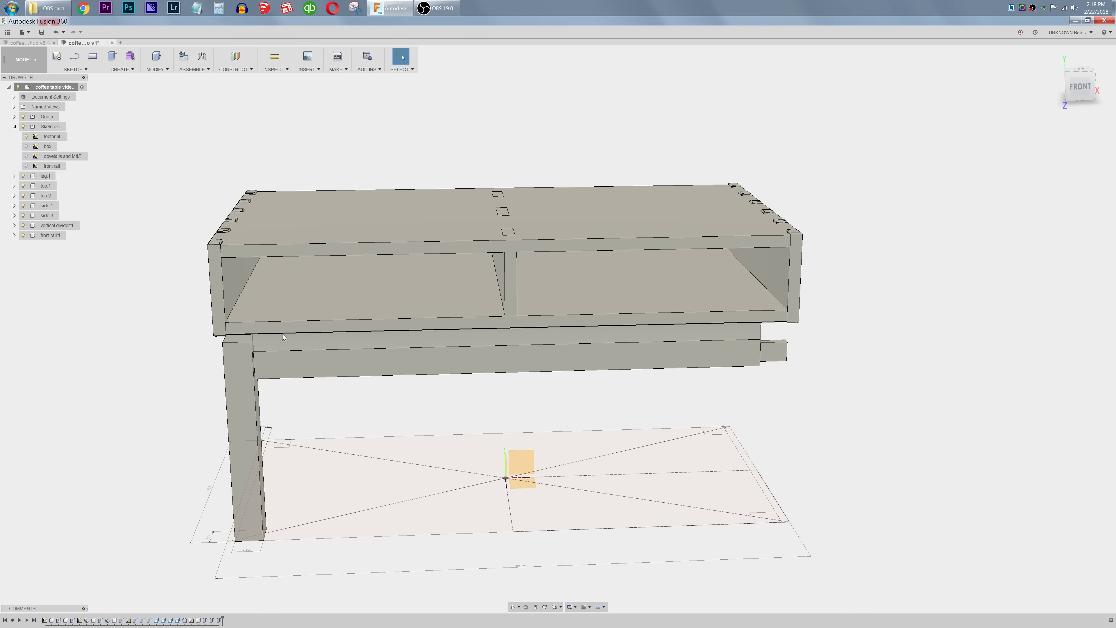
left_click(490, 355)
key("q")
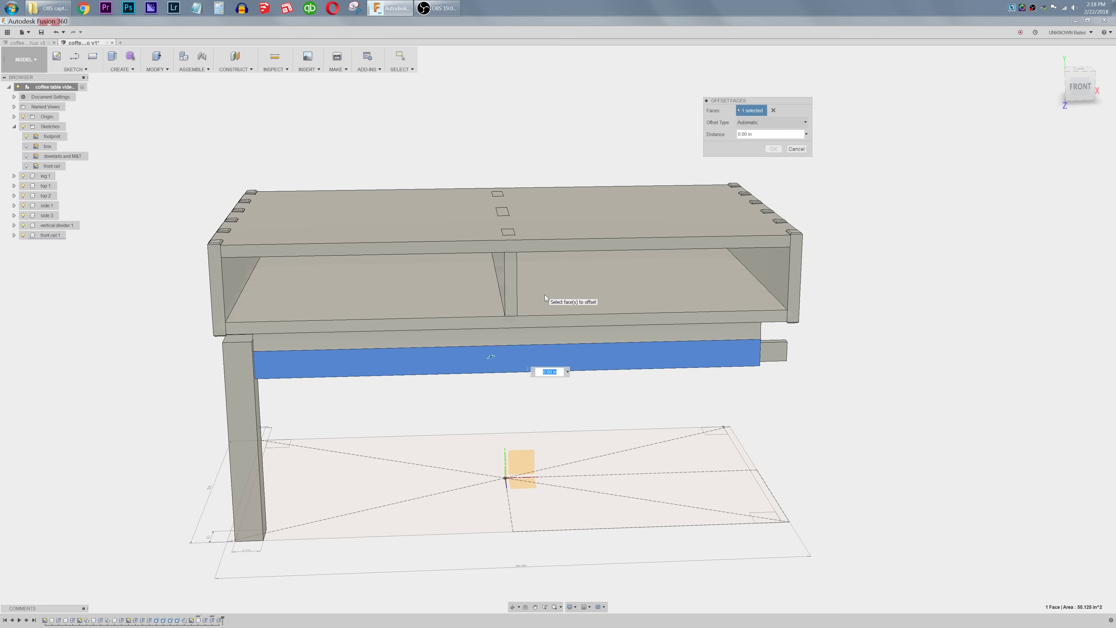
key("Escape")
Step: Create a sketch on the front rail's lower front face and draw a rectangle spanning the tapered band's height beside the leg
left_click(500, 357)
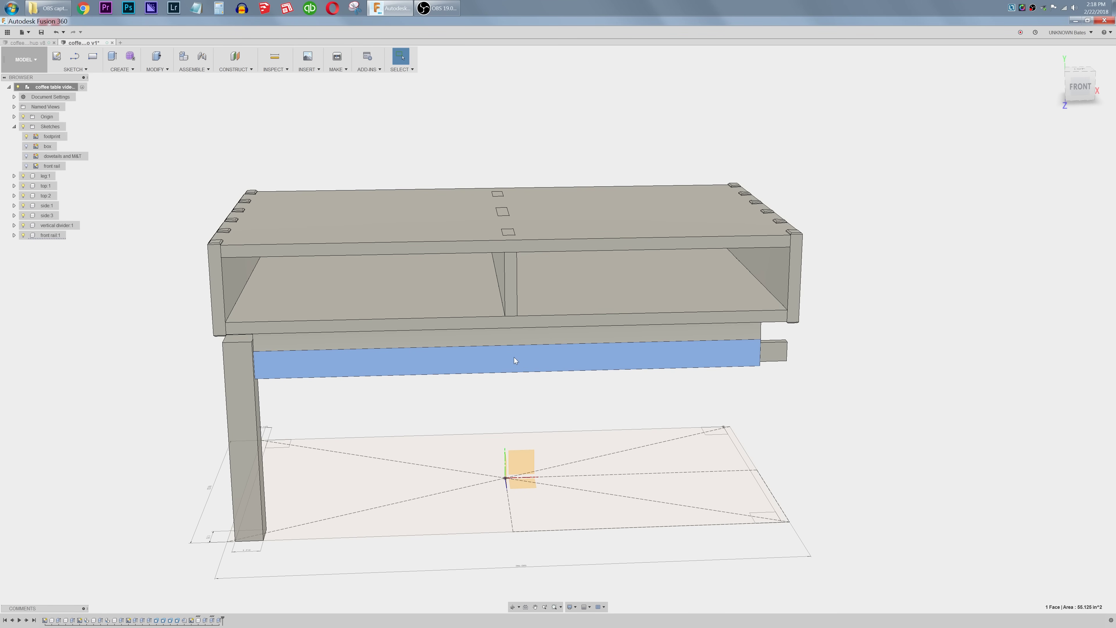
right_click_drag(577, 355, 579, 397)
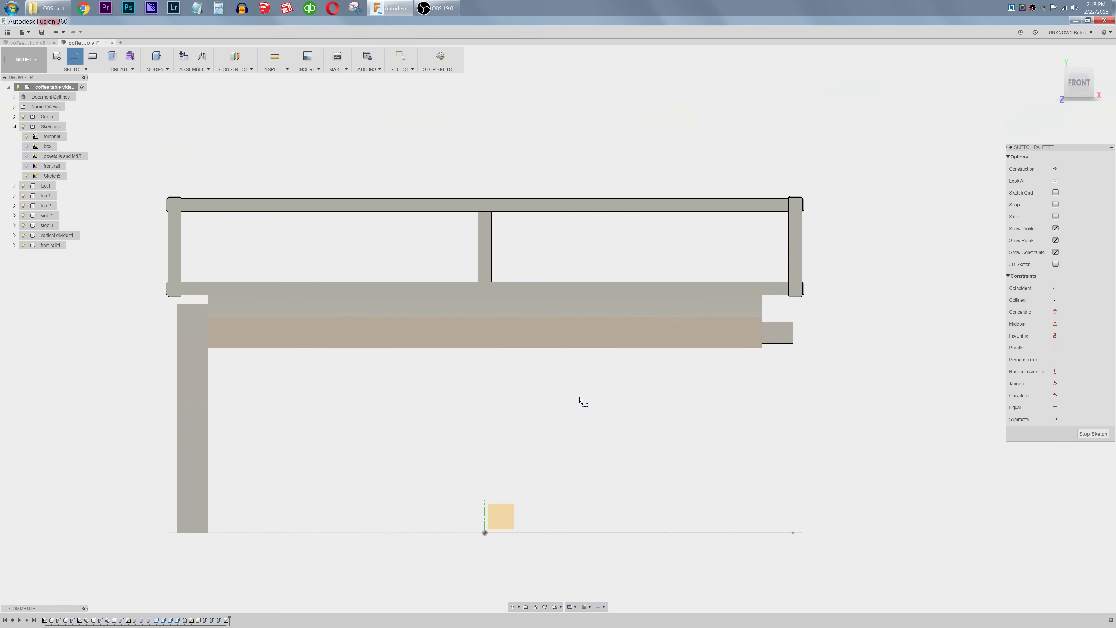
key("r")
scroll(205, 317, "up", 3)
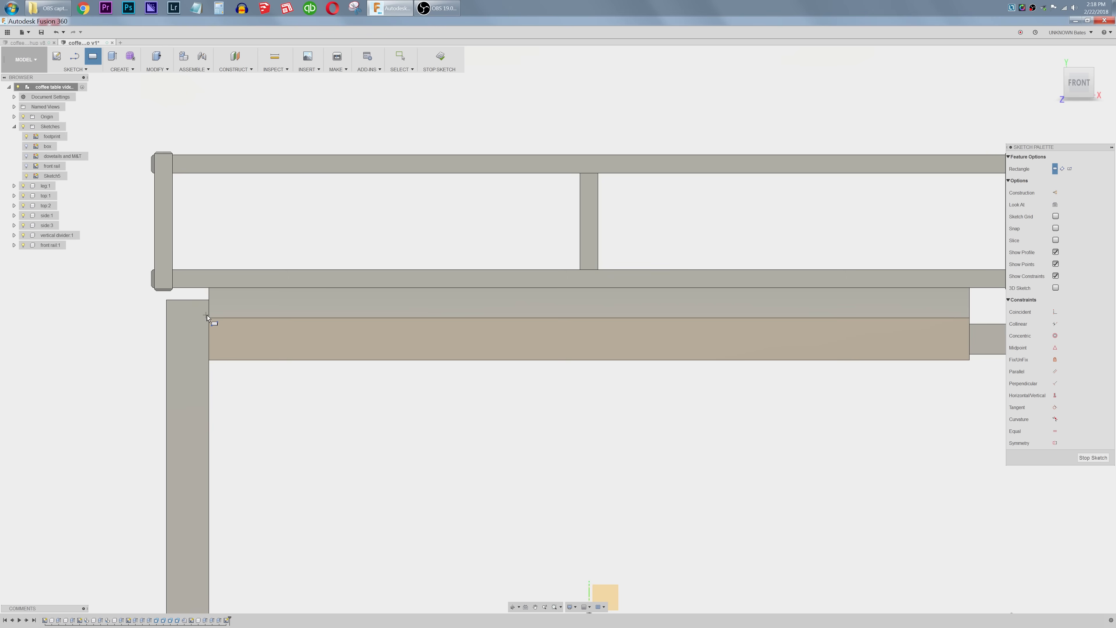
left_click(208, 317)
left_click(324, 289)
Step: Dimension the rectangle's width as 3 in
key("d")
left_click(286, 317)
left_click(287, 395)
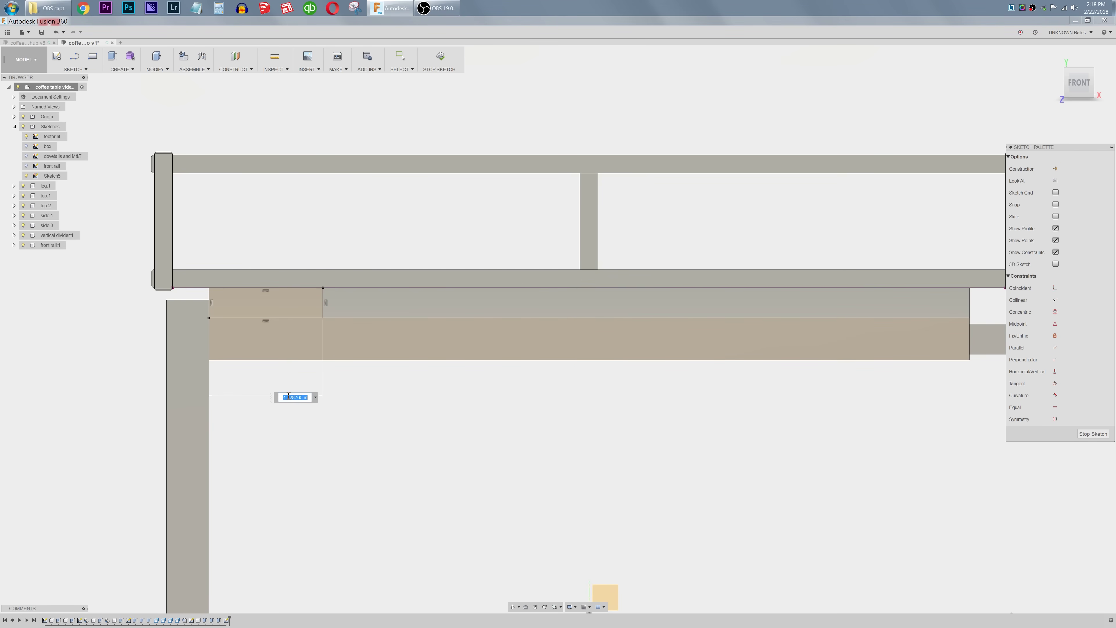
type("3")
key("Return")
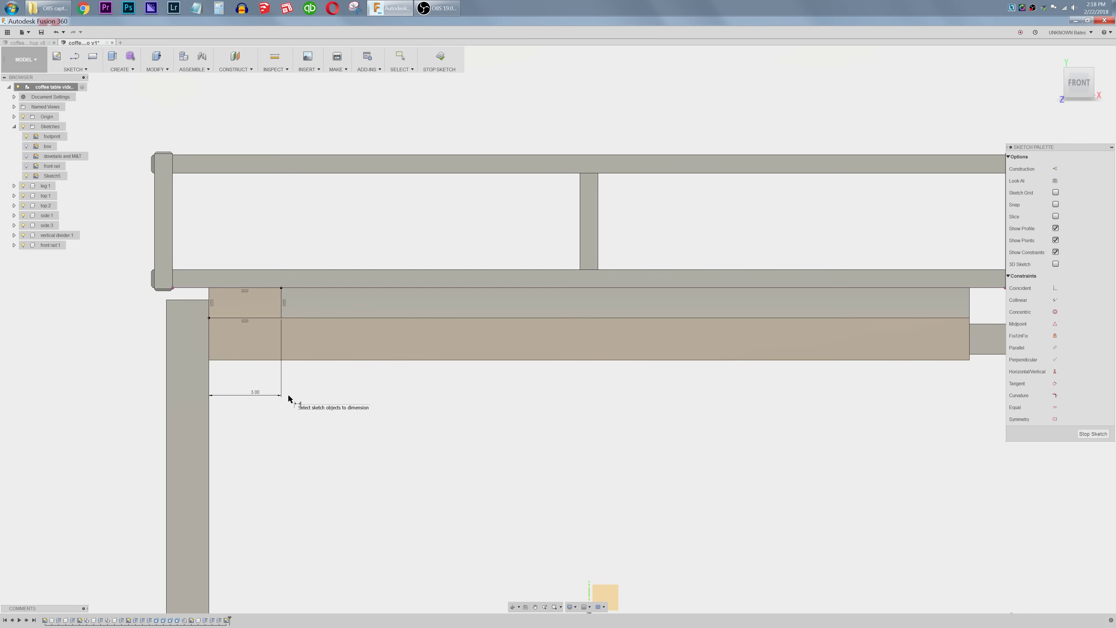
Step: Draw a three-point arc from the rectangle's lower corner at the leg to its opposite upper corner, bowing downward
left_click(76, 69)
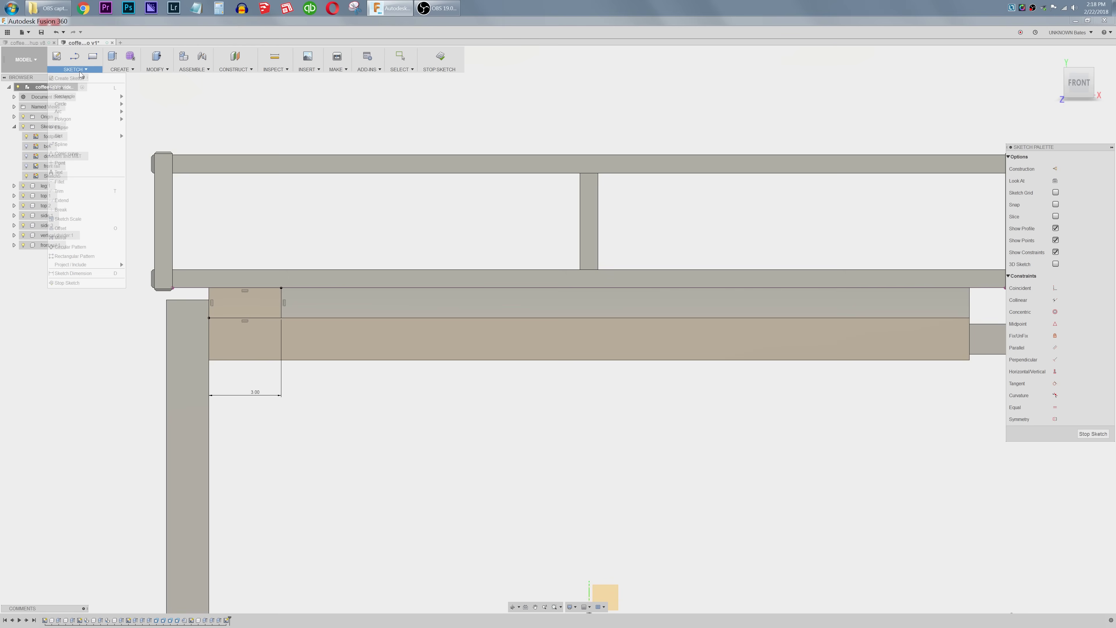
mouse_move(110, 113)
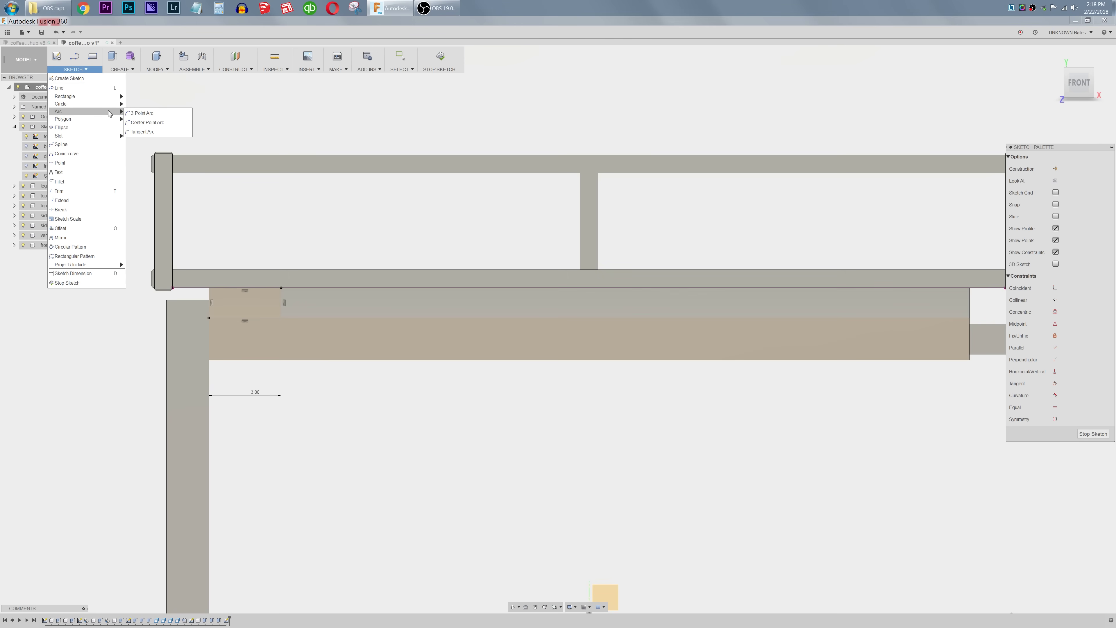
left_click(137, 113)
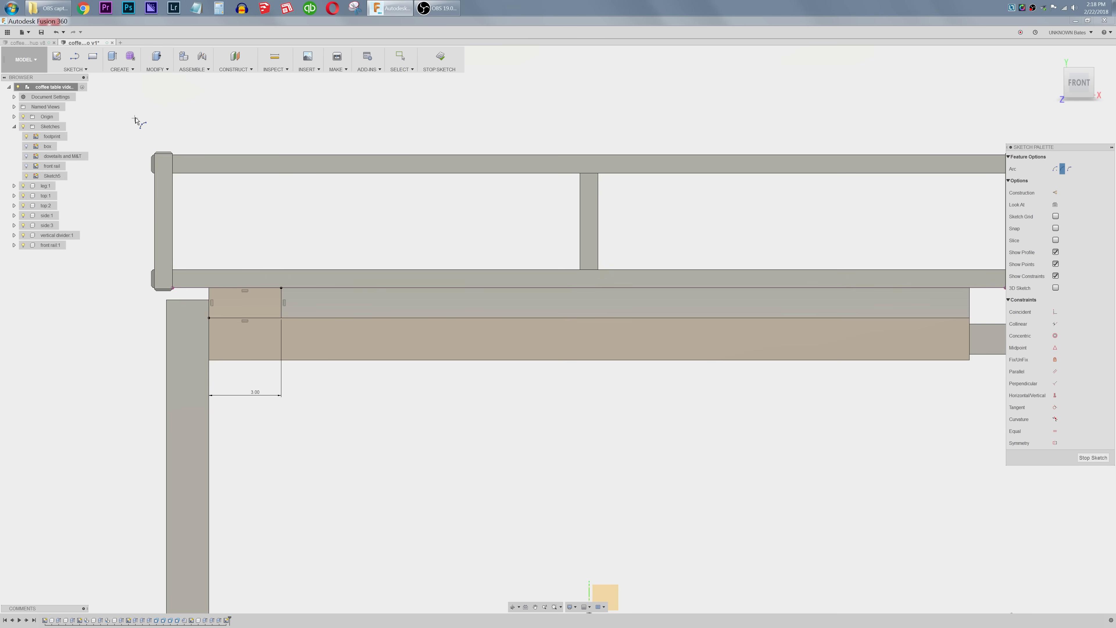
left_click(208, 318)
left_click(281, 288)
left_click(247, 309)
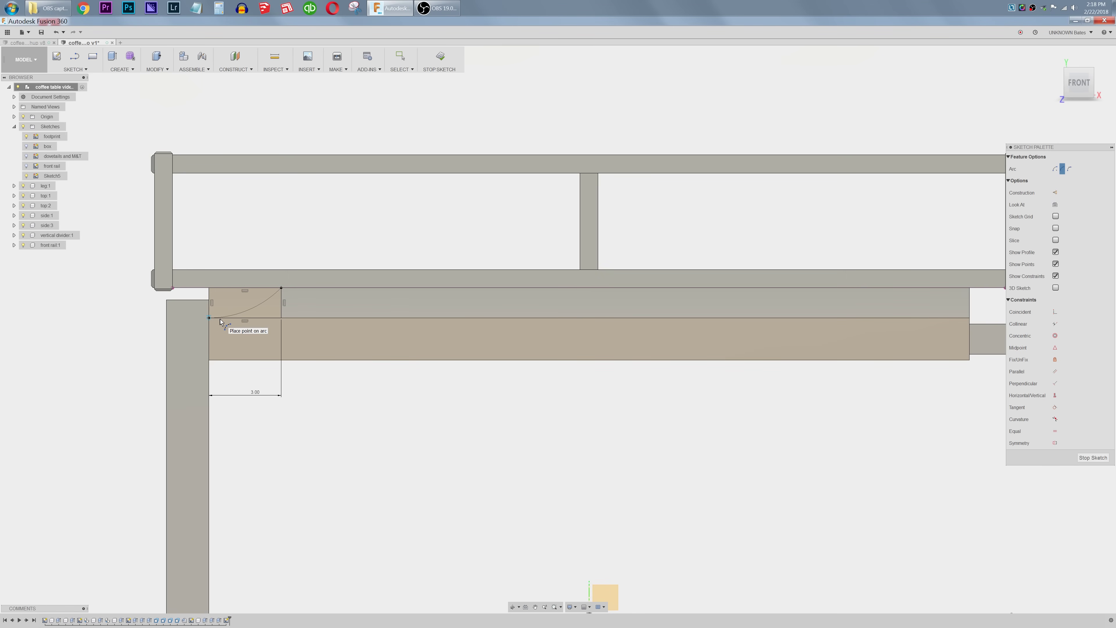
Step: Draw a vertical construction line about 4.4 in long downward from the midpoint of the front rail's bottom edge
scroll(134, 316, "down", 3)
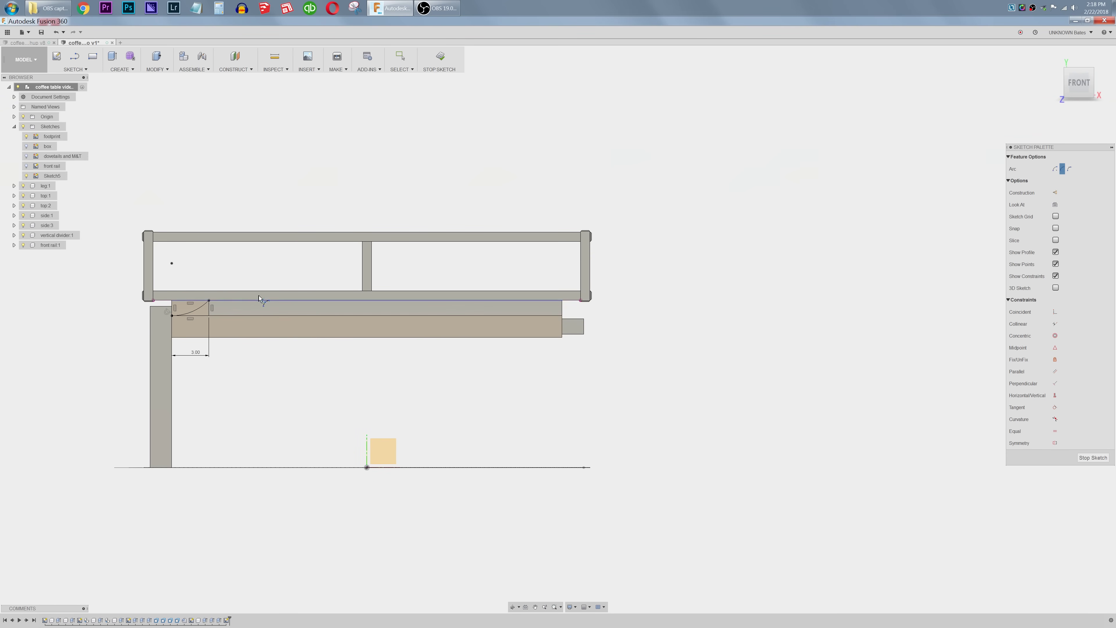
key("l")
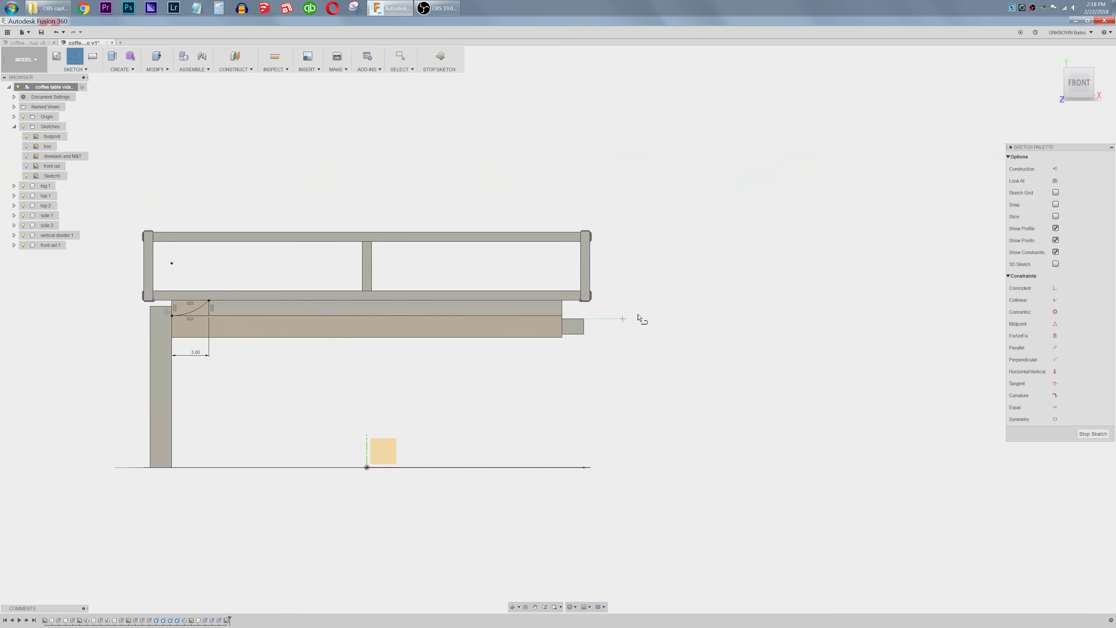
left_click(1055, 171)
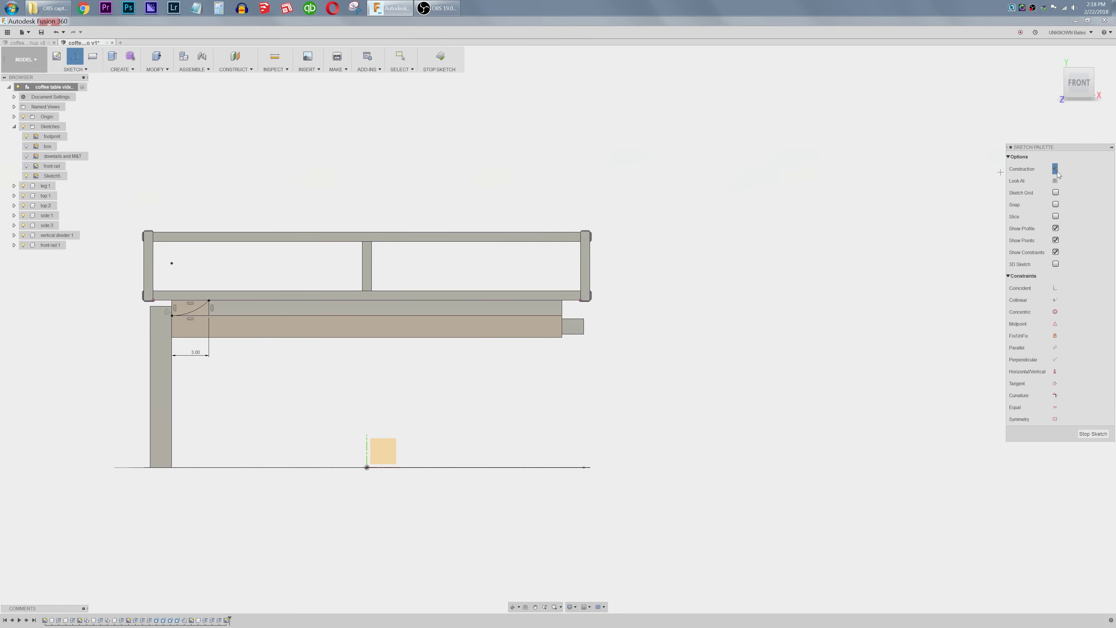
left_click(364, 338)
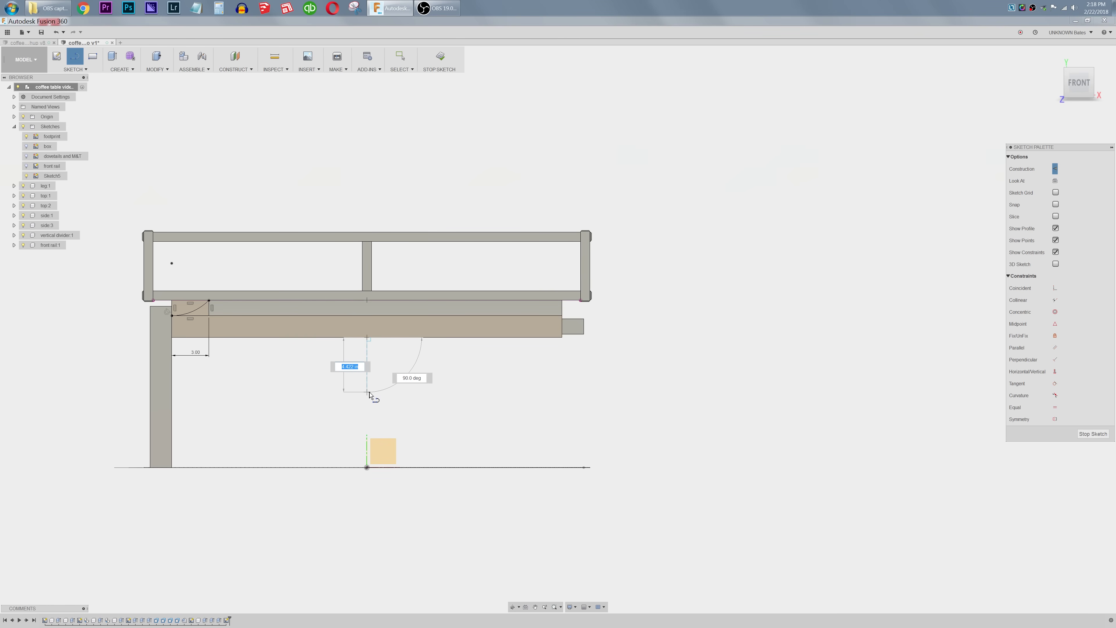
left_click(368, 392)
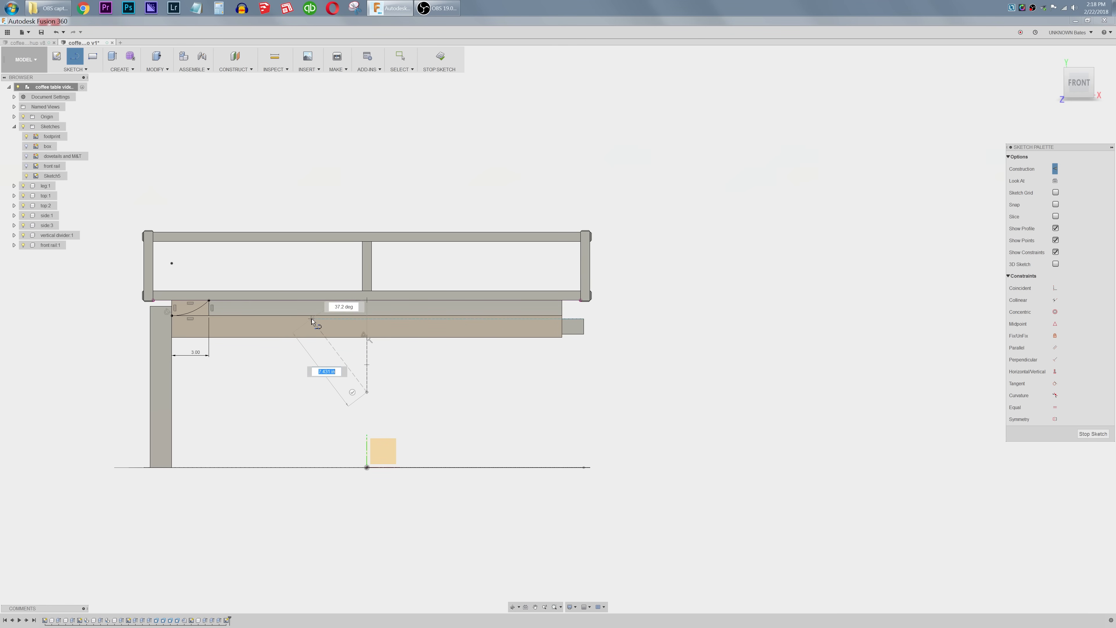
Step: Mirror the rectangle and arc across the vertical construction line to the front rail's opposite end
key("Escape")
left_click(75, 69)
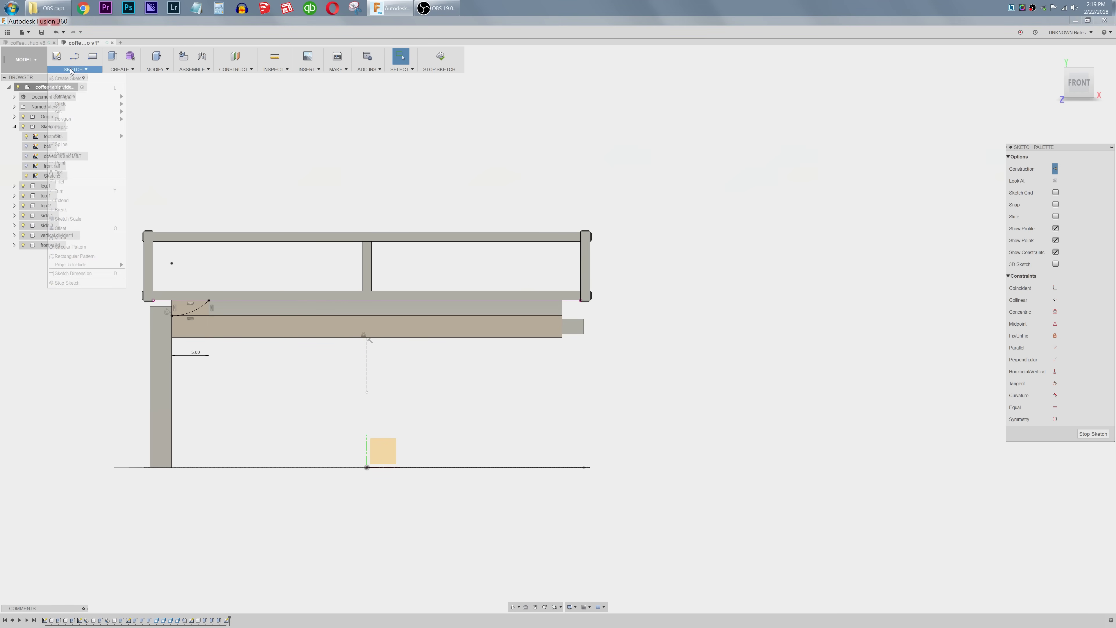
left_click(106, 237)
left_click_drag(163, 281, 216, 361)
left_click(746, 123)
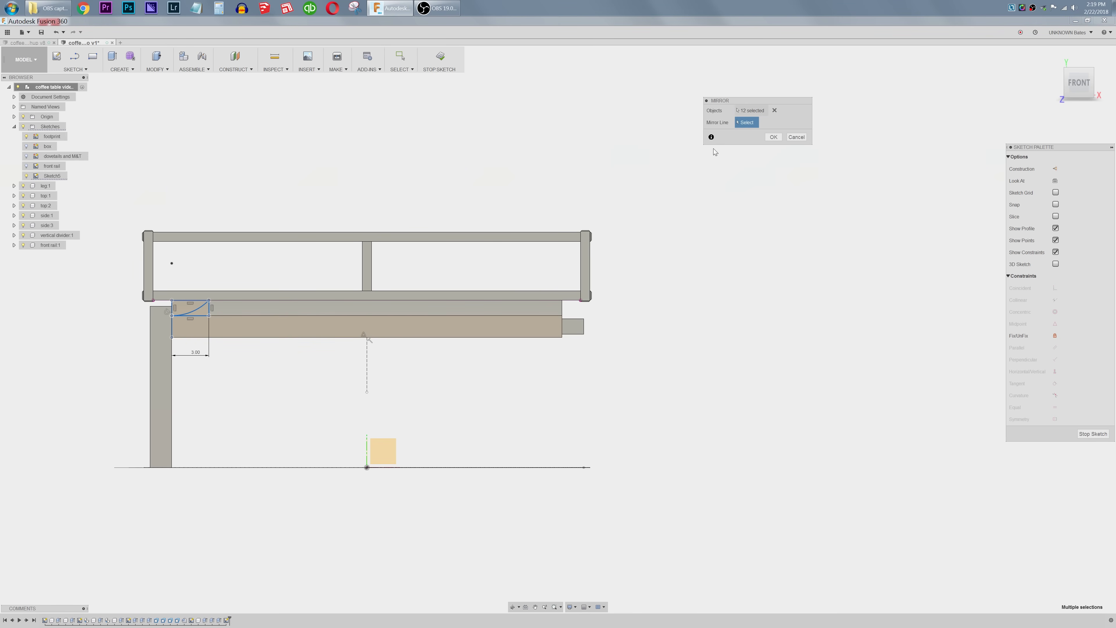
left_click(368, 364)
left_click(773, 138)
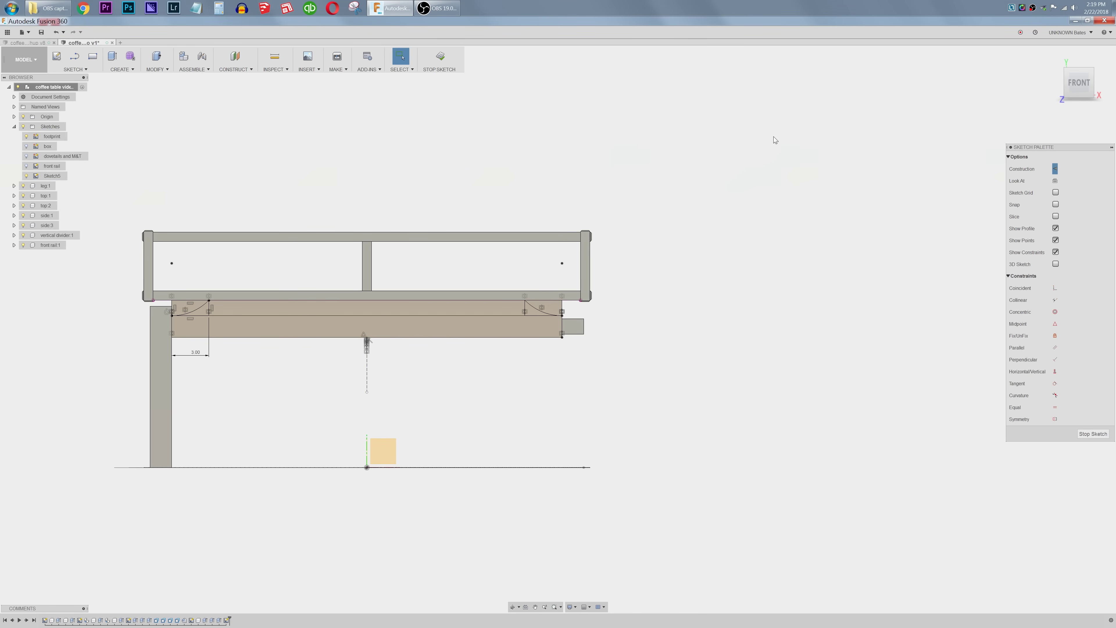
Step: Extrude the two corner profiles above the arcs up to the front rail's lower back face
middle_click_drag(630, 326, 461, 337, "shift")
key("e")
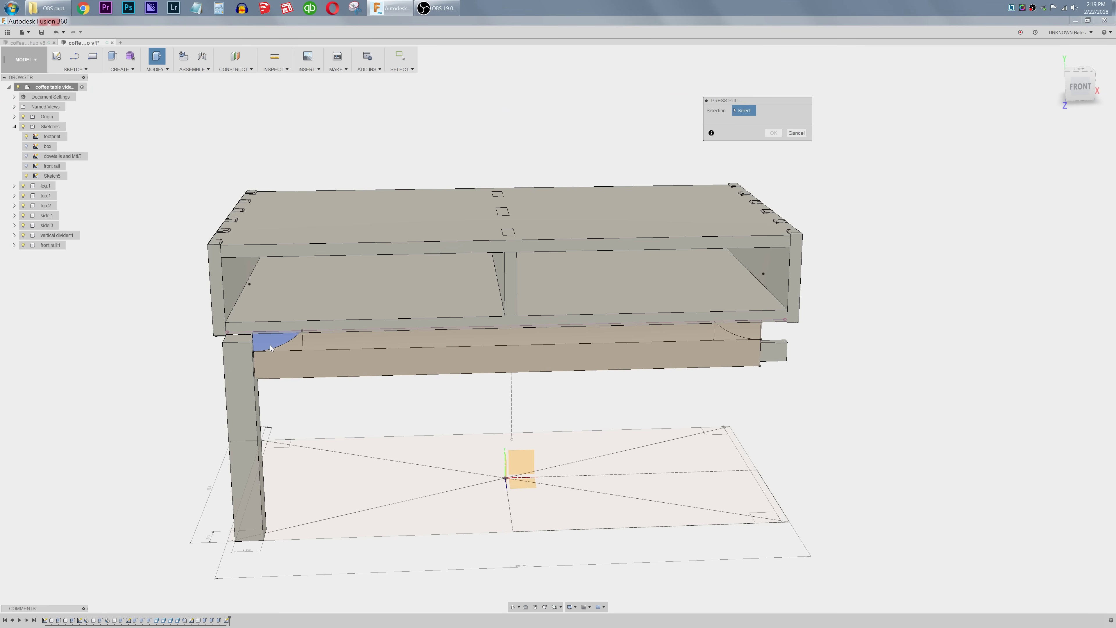
left_click(275, 340)
left_click(743, 330)
middle_click_drag(707, 358, 638, 357, "shift")
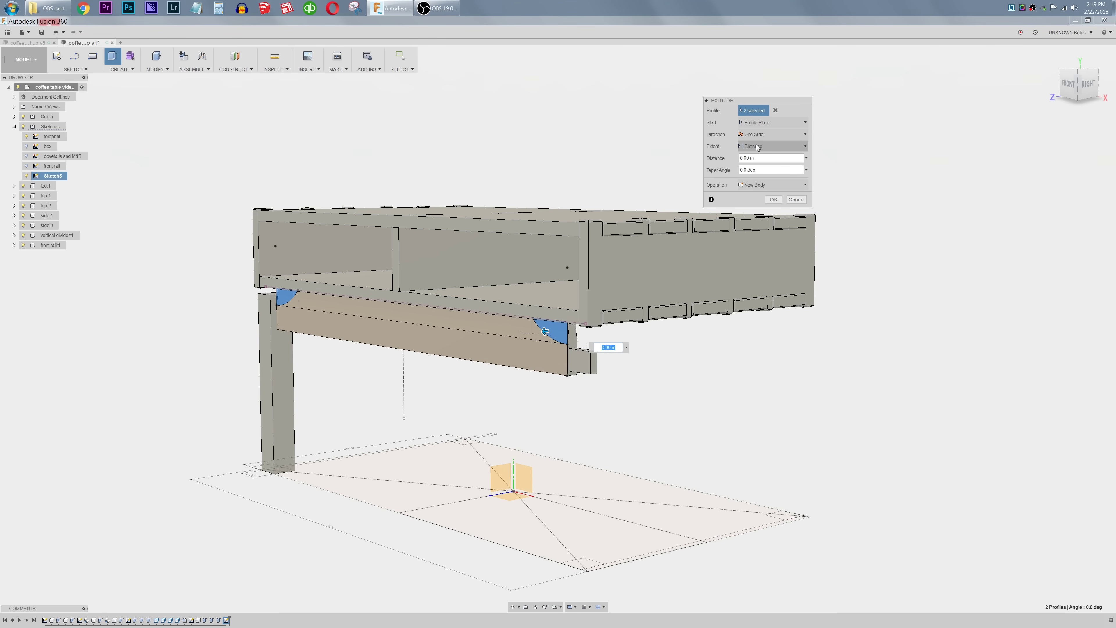
left_click(772, 146)
left_click(758, 164)
middle_click_drag(677, 313, 630, 314, "shift")
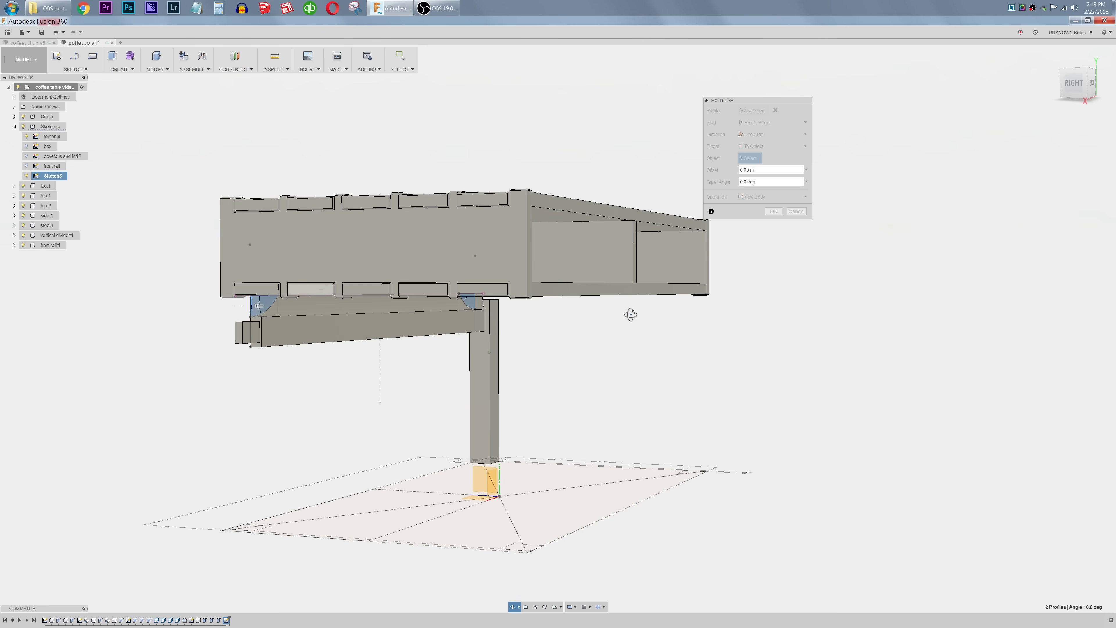
left_click(415, 326)
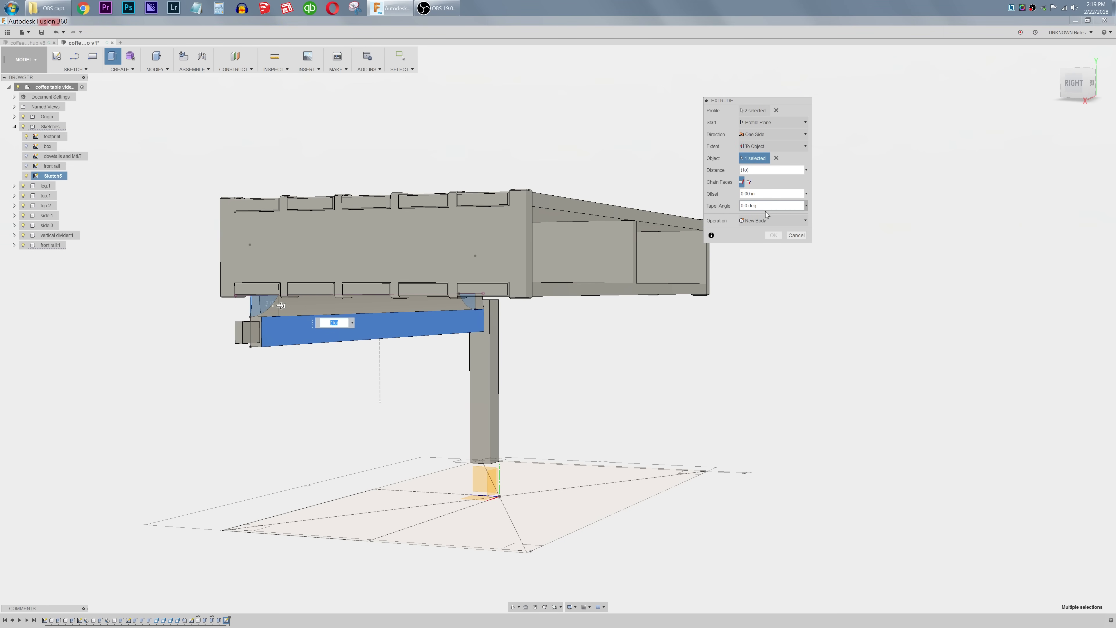
Step: Set the extrusion to Cut, switch its Chain Faces option to the alternative setting, and apply it to the front rail's body
left_click(766, 220)
left_click(753, 243)
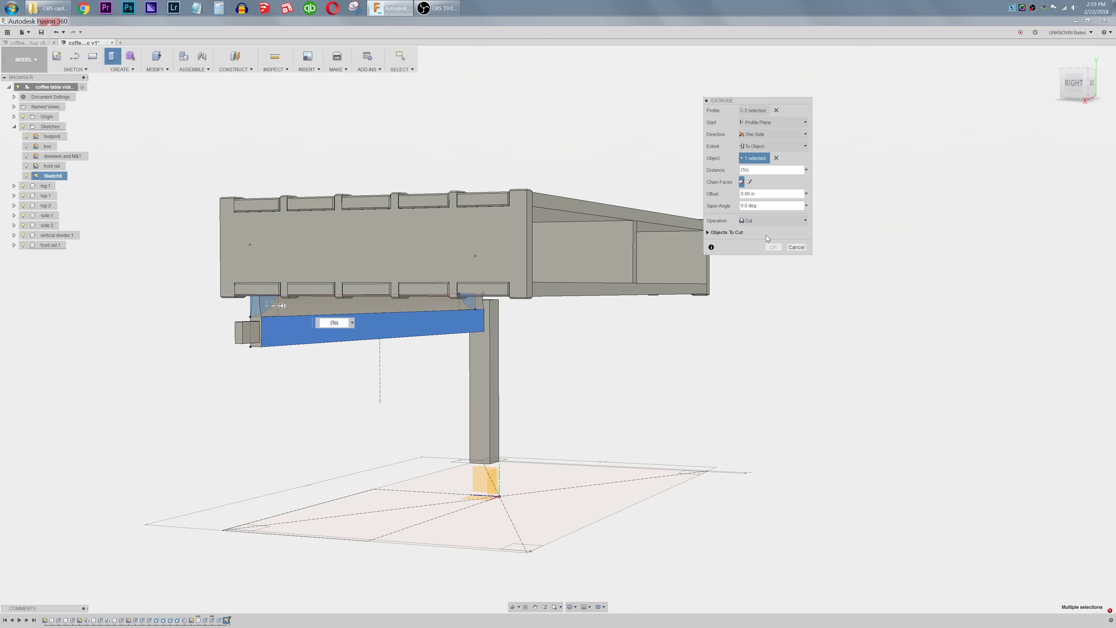
left_click(708, 232)
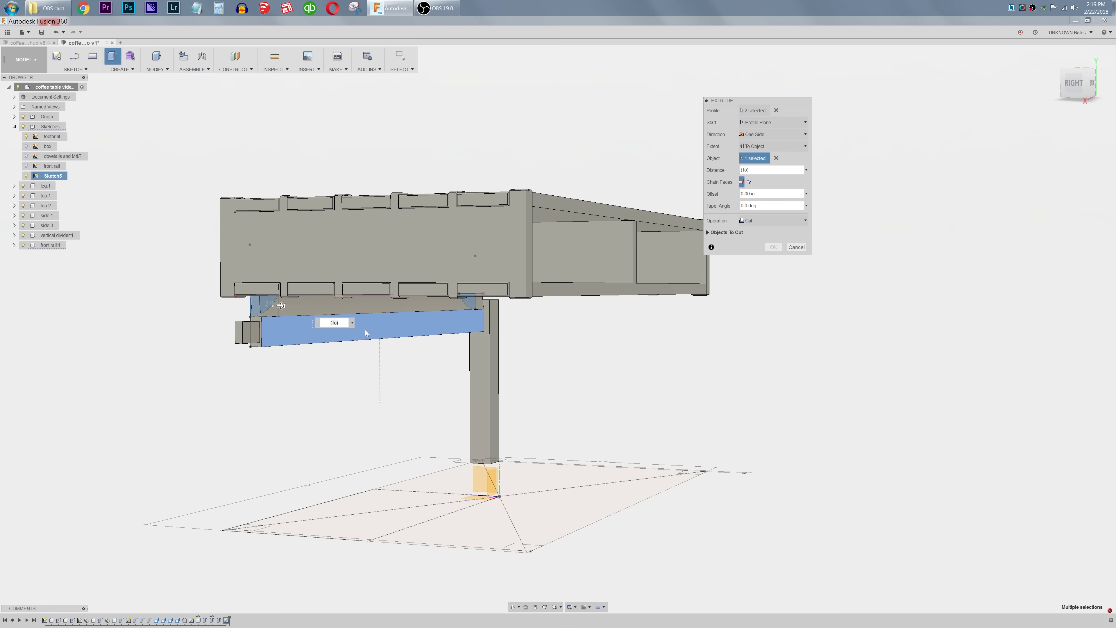
middle_click_drag(366, 333, 396, 327, "shift")
middle_click_drag(561, 336, 532, 334, "shift")
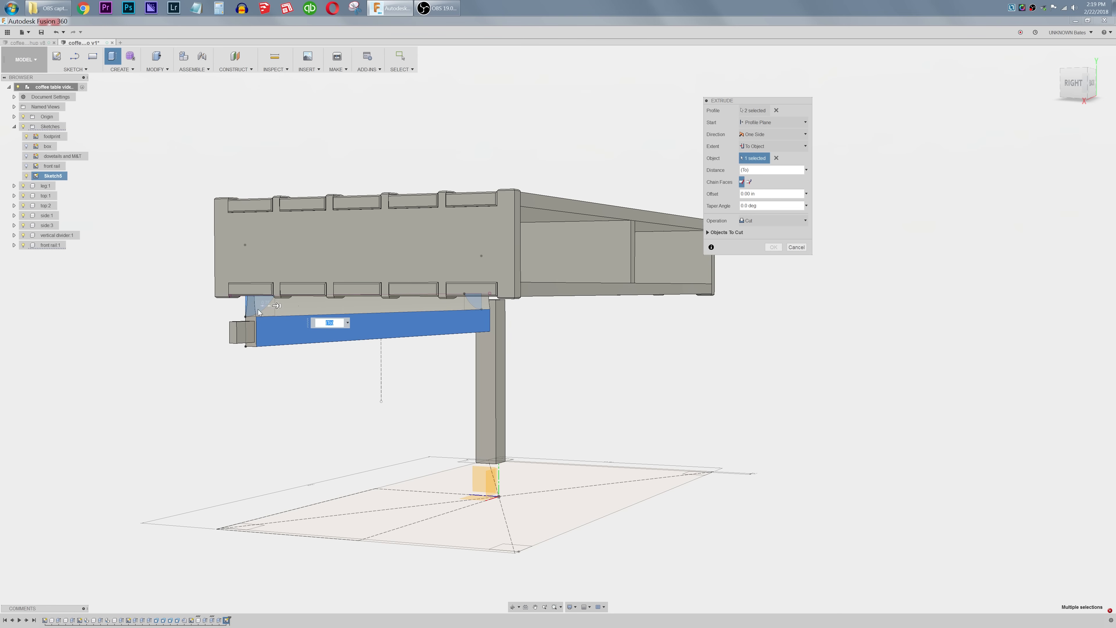
middle_click_drag(472, 307, 476, 307, "shift")
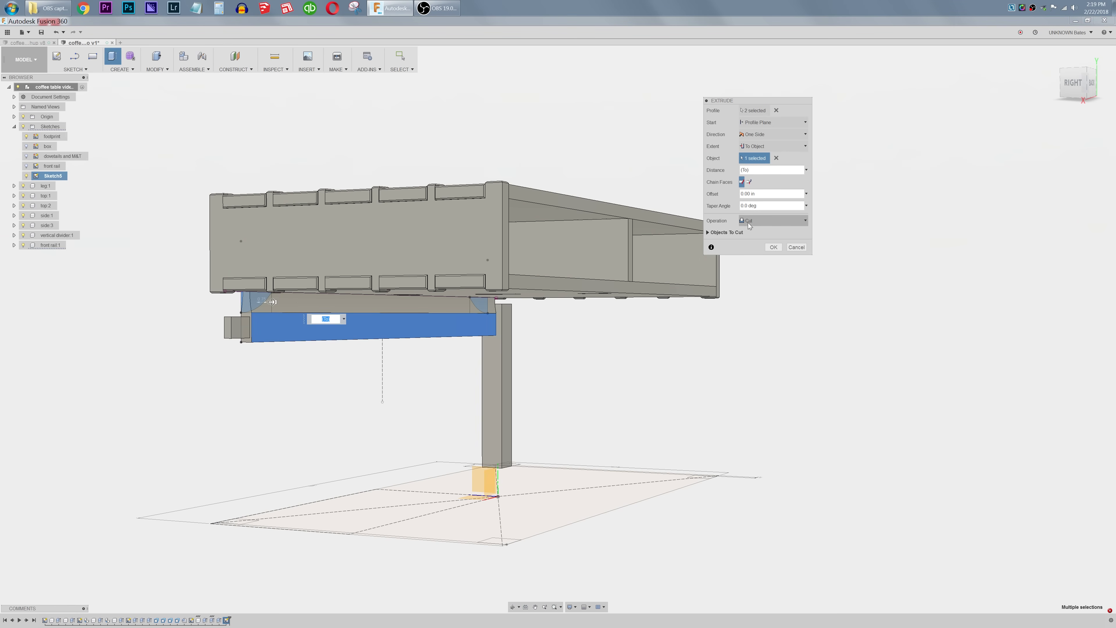
left_click(749, 182)
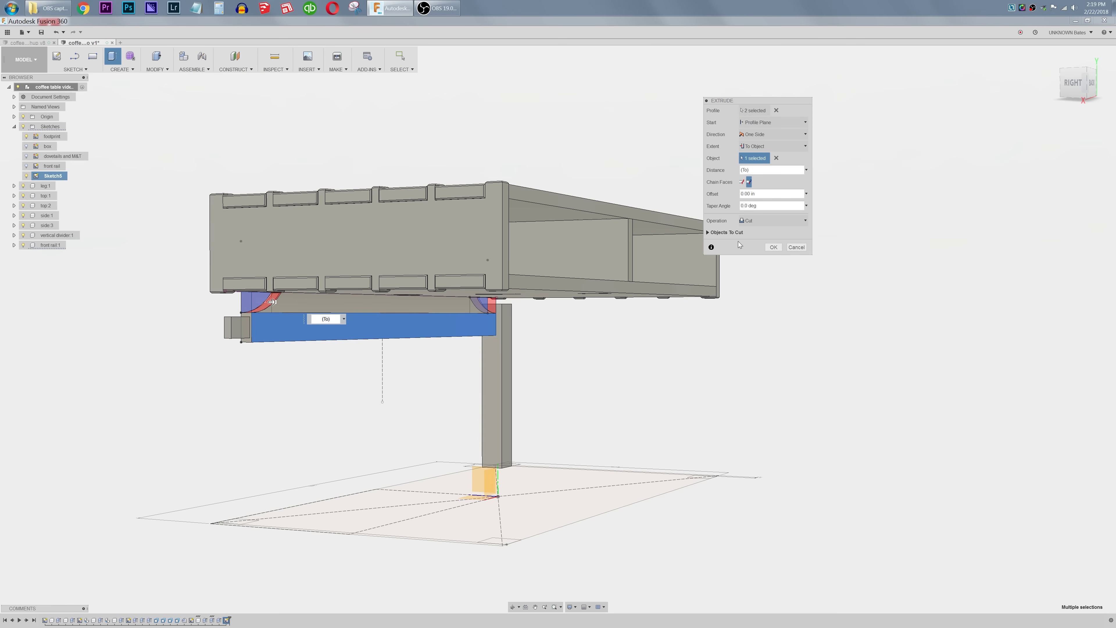
left_click(708, 232)
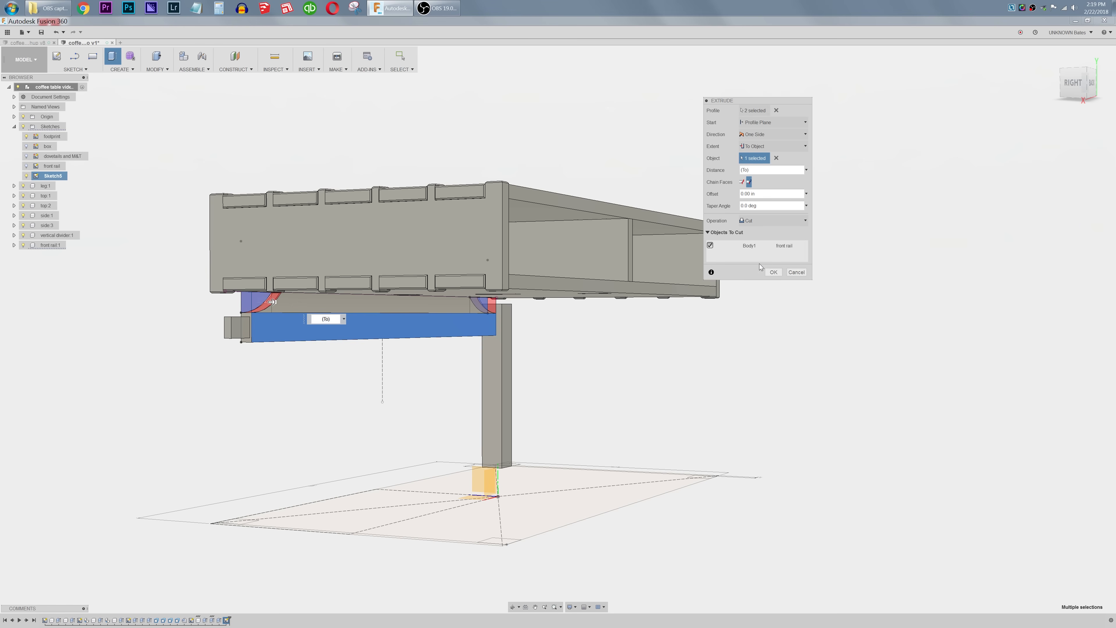
left_click(773, 272)
middle_click_drag(708, 281, 418, 380, "shift")
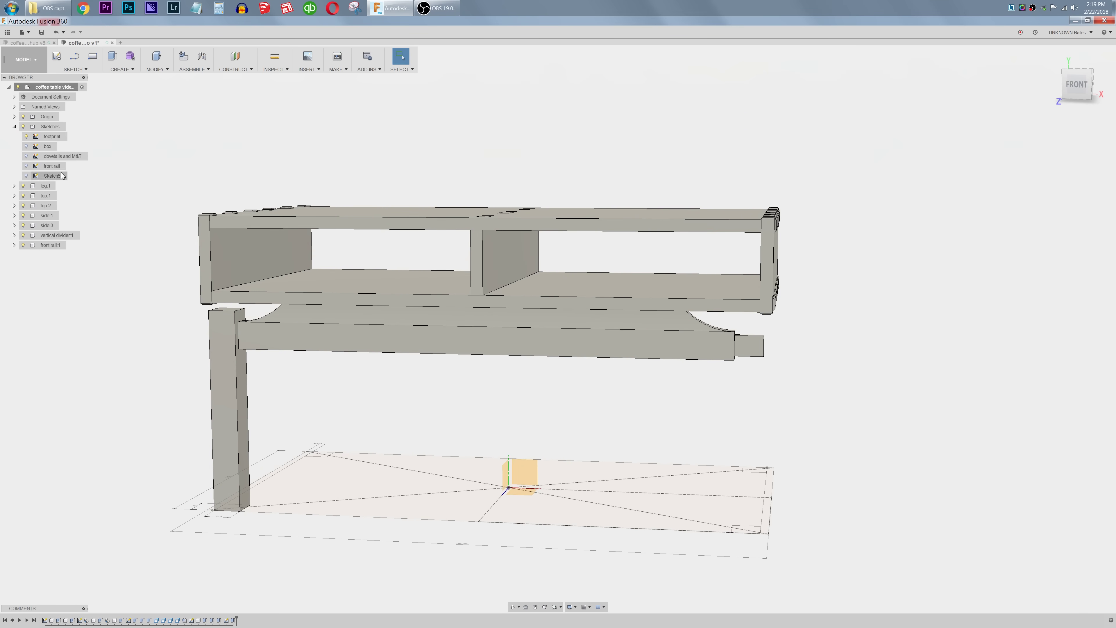
Step: Rename the arc profile sketch as "front rail arc"
double_click(53, 176)
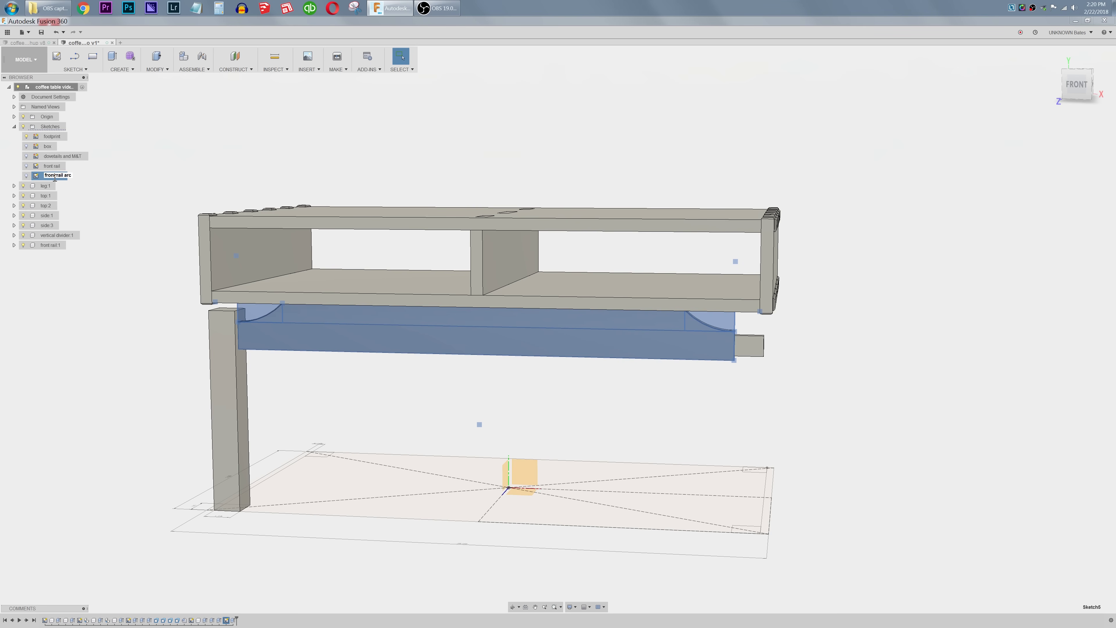
key("Return")
left_click(99, 243)
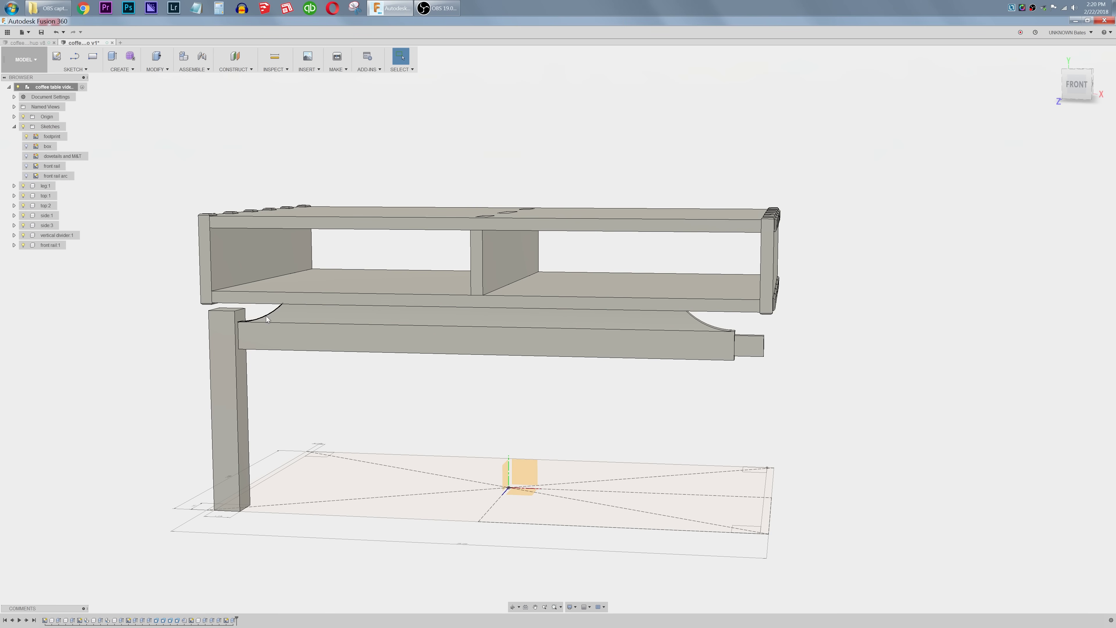
Step: Create a sketch on the leg's back face and draw a vertical construction centreline between its top and bottom edge midpoints
middle_click_drag(282, 339, 624, 377, "shift")
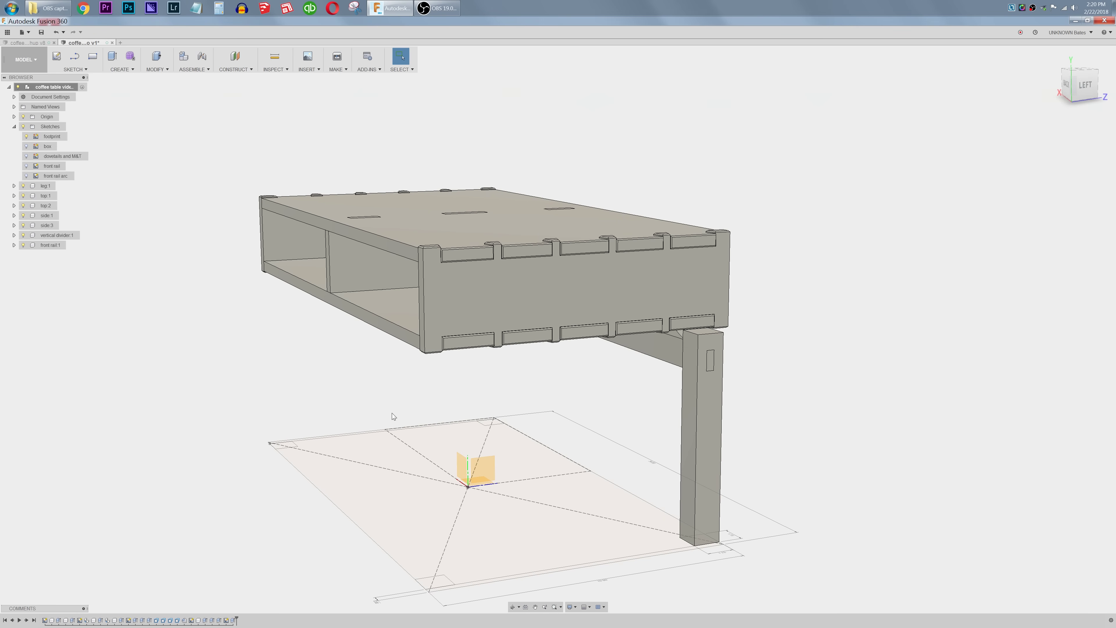
left_click(689, 384)
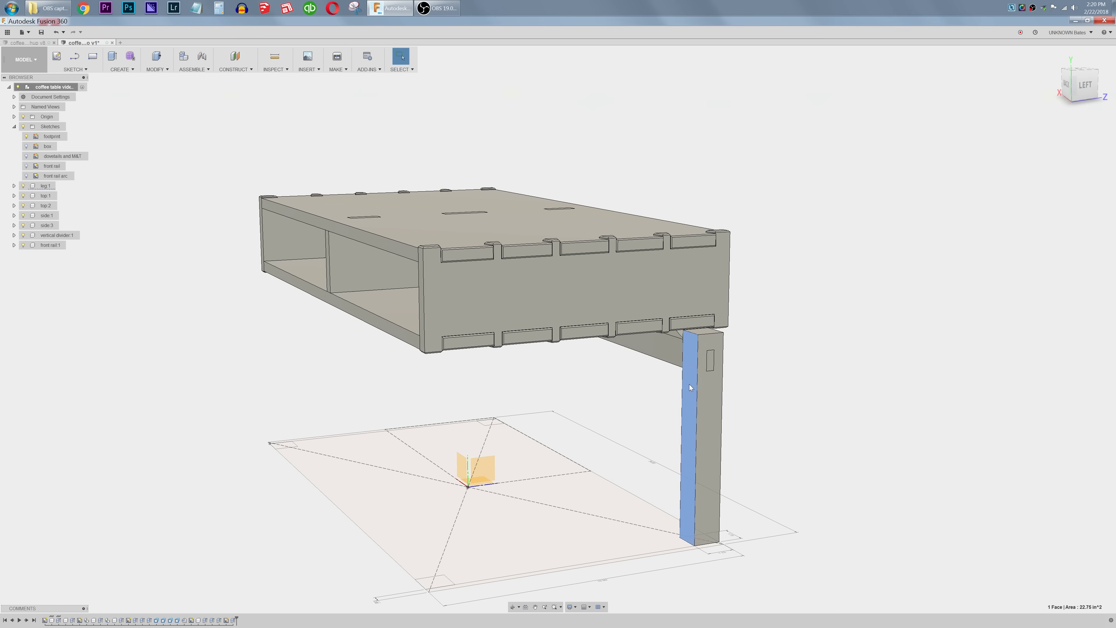
middle_click_drag(775, 296, 772, 353, "shift")
key("r")
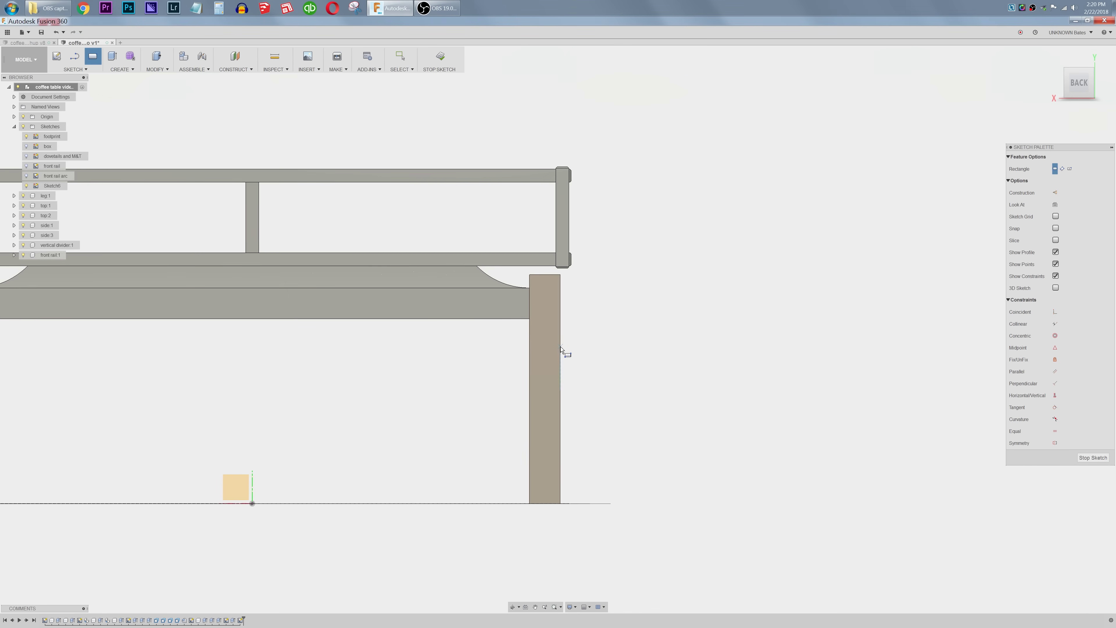
scroll(628, 369, "up", 3)
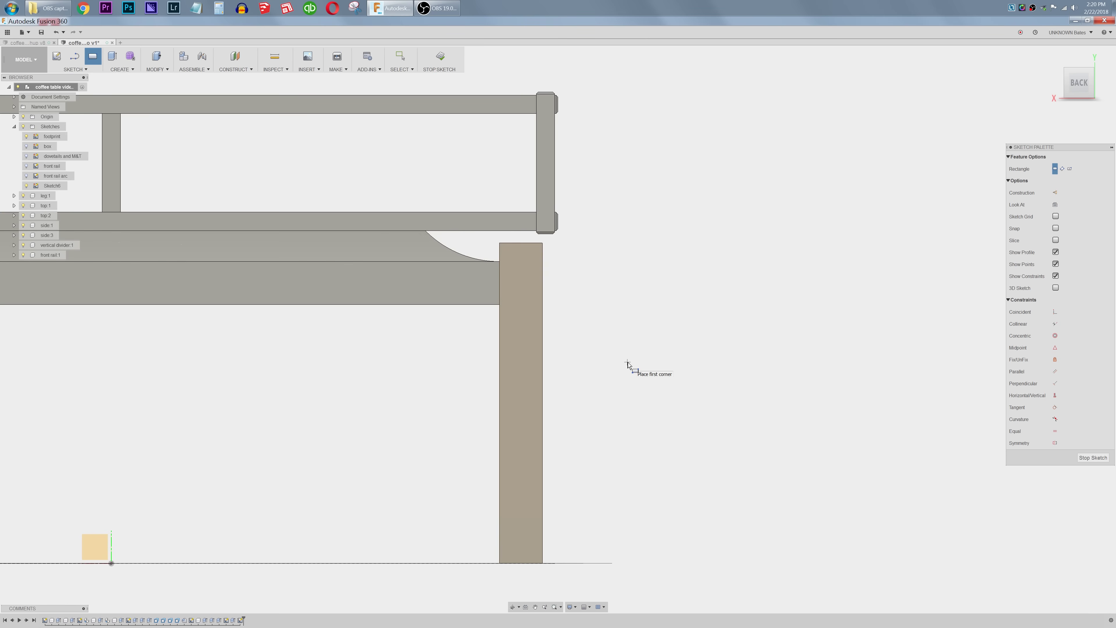
key("l")
left_click(1054, 168)
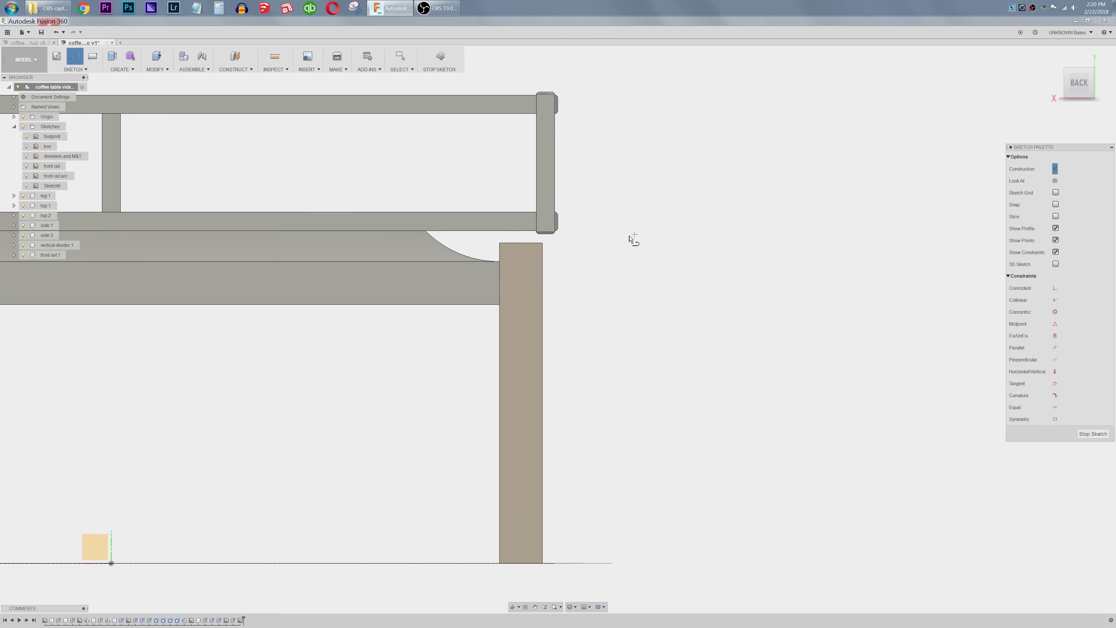
left_click(520, 242)
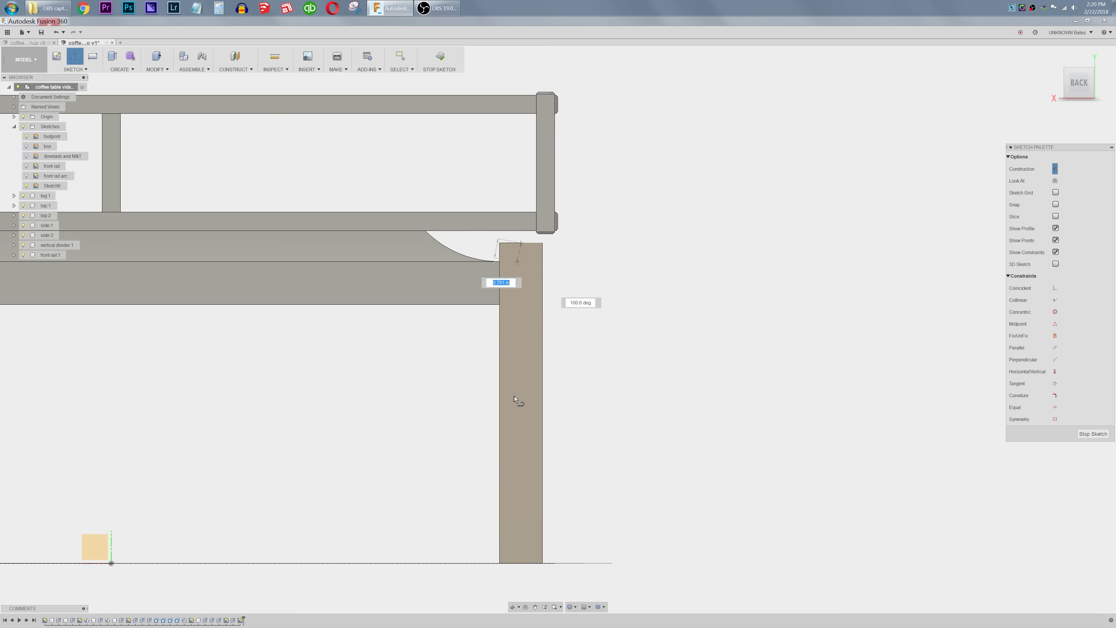
double_click(521, 563)
key("r")
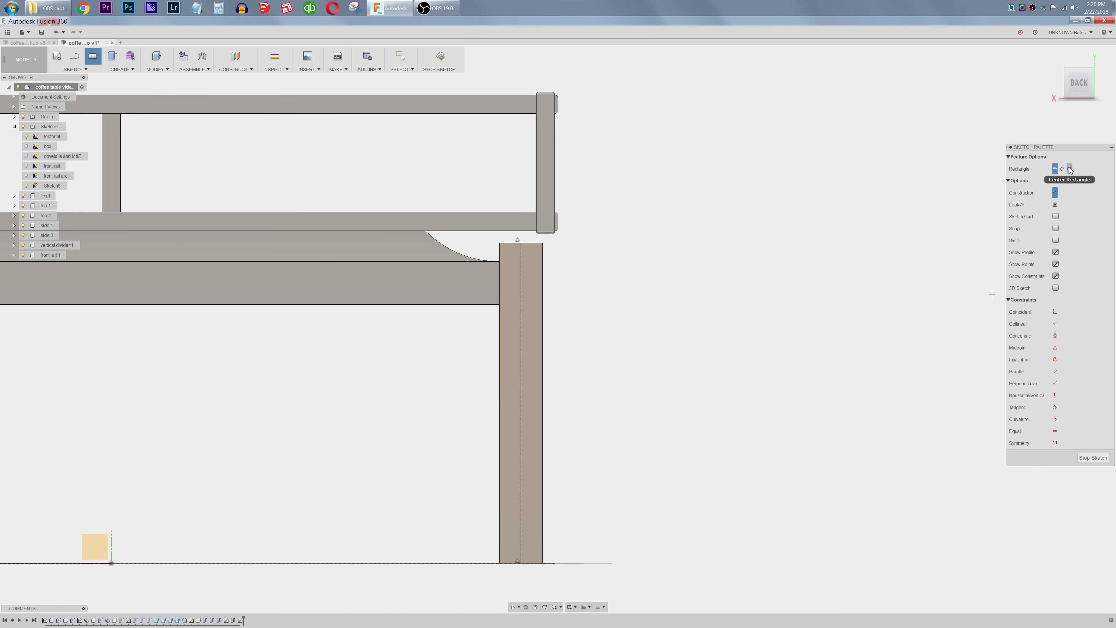
left_click(521, 326)
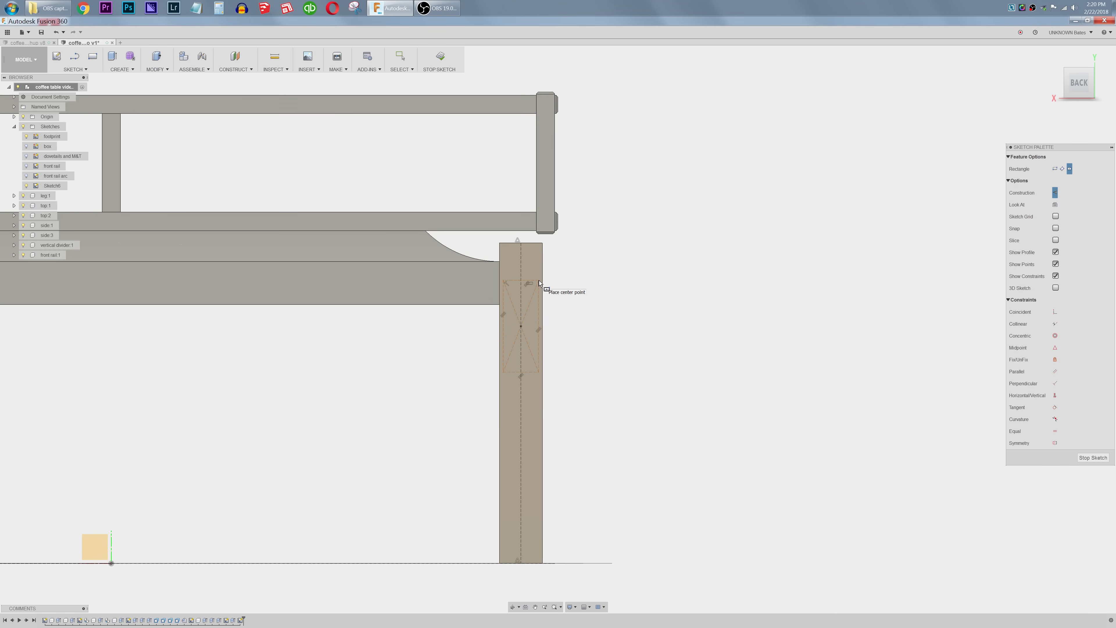
key("Escape")
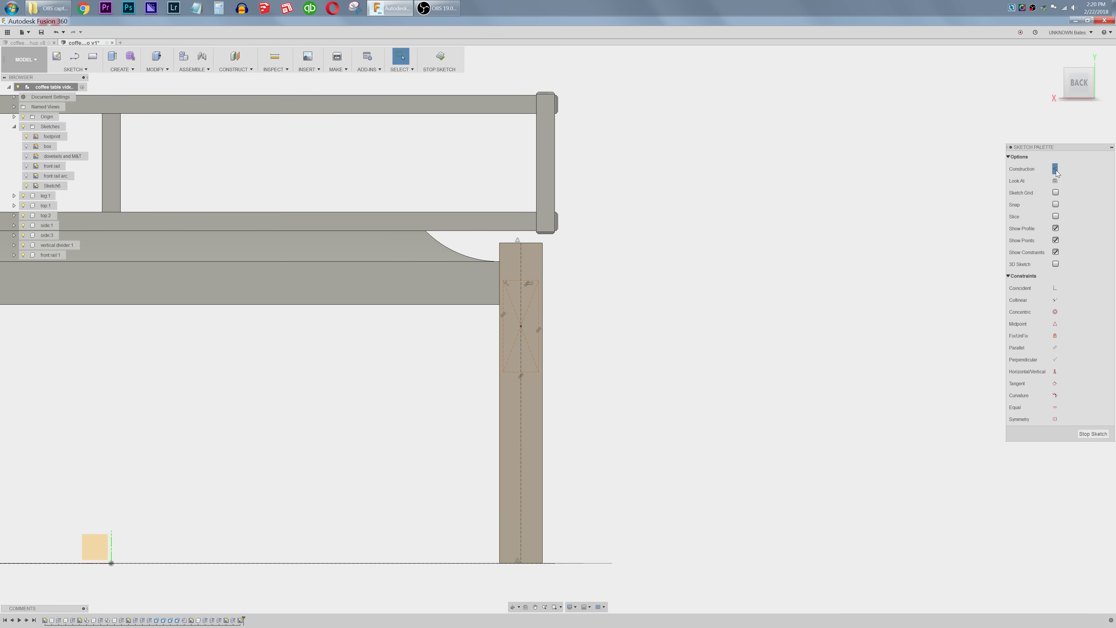
key("r")
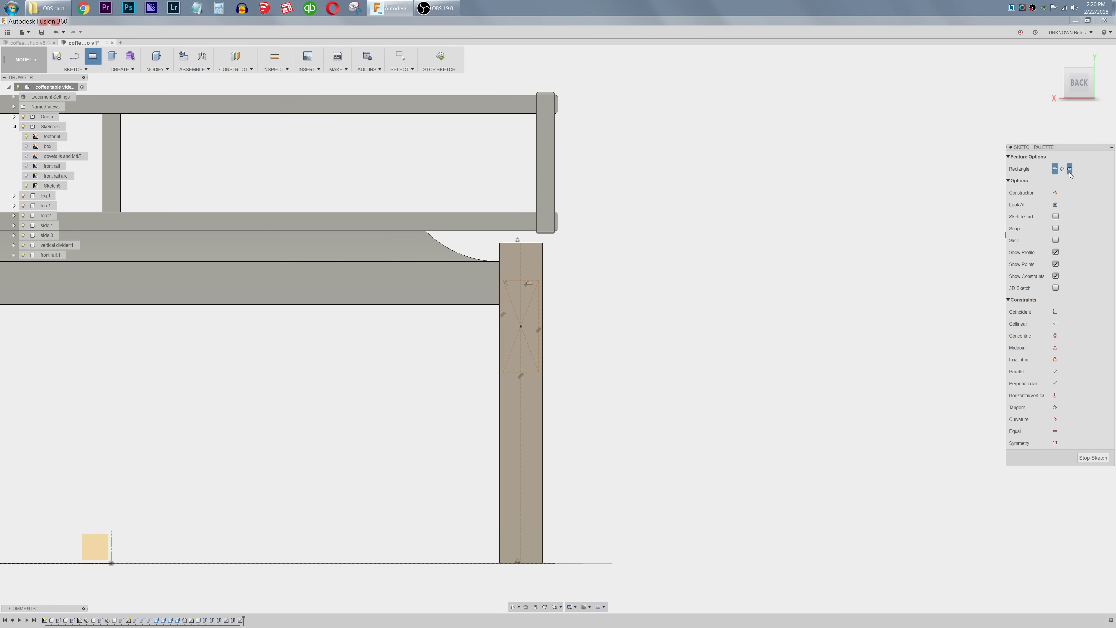
key("Escape")
left_click(524, 382)
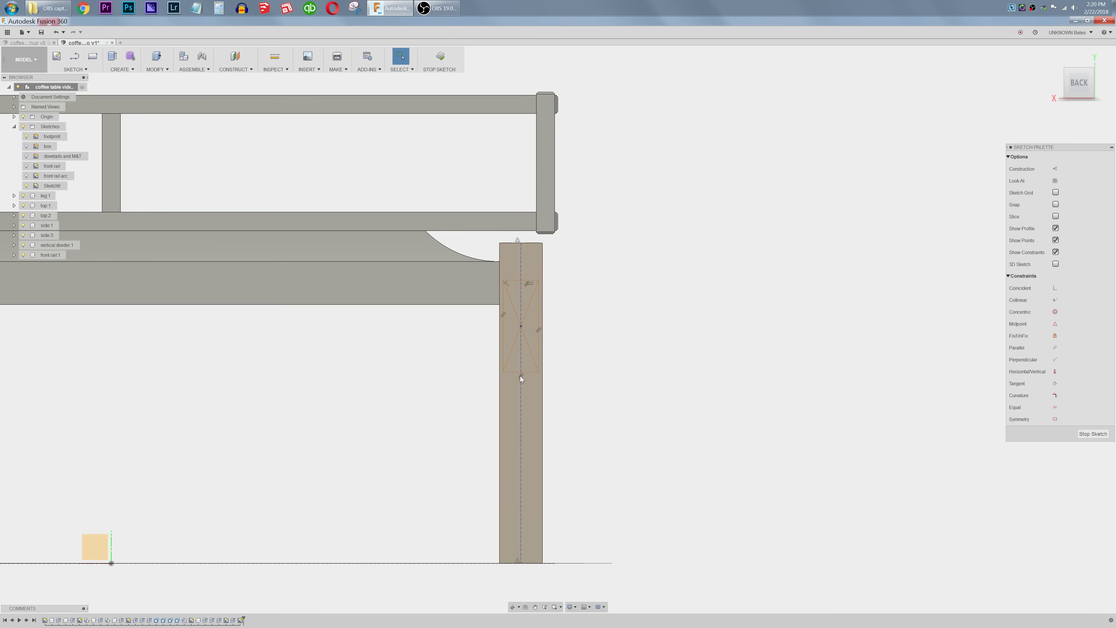
left_click_drag(490, 269, 562, 391)
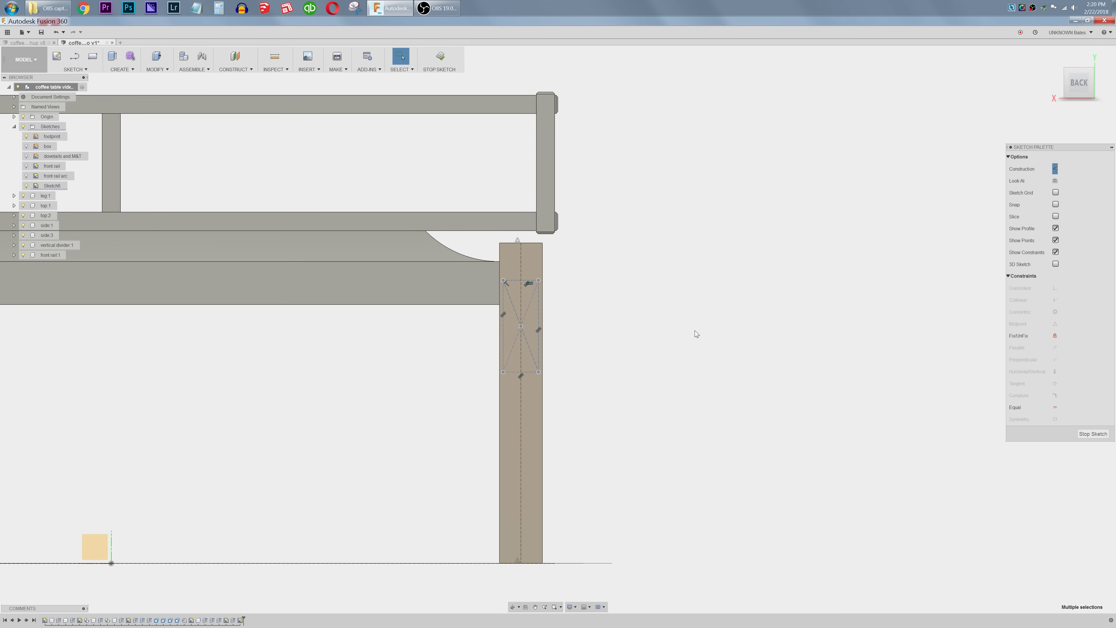
key("Delete")
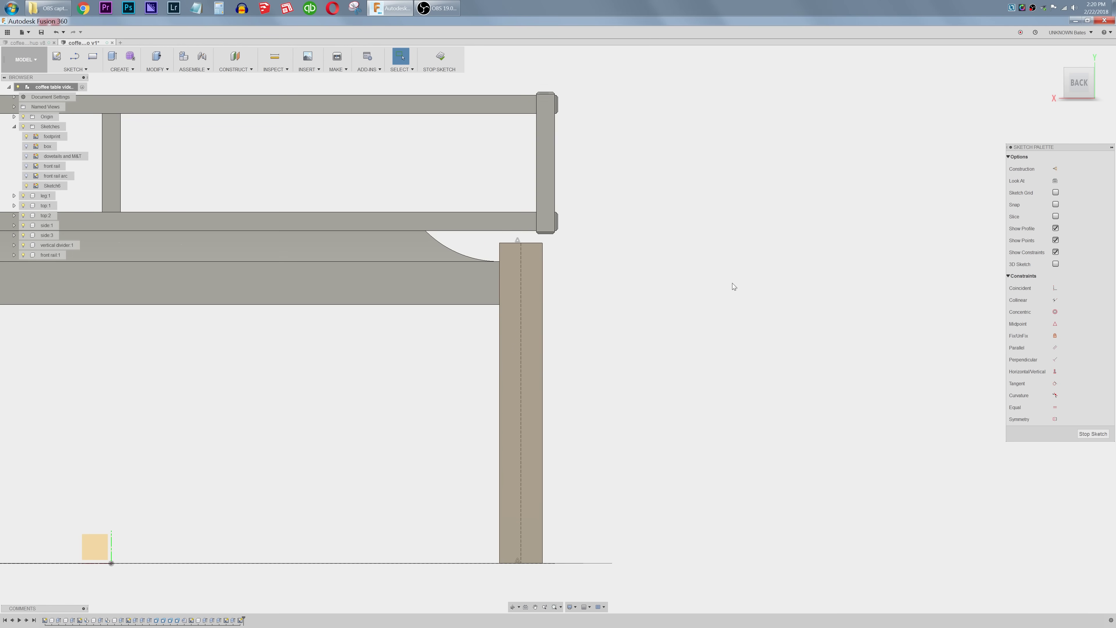
Step: Draw a centre rectangle about 1.2 in wide on the leg's centreline and a smaller concentric rectangle inside it
key("r")
left_click(1070, 169)
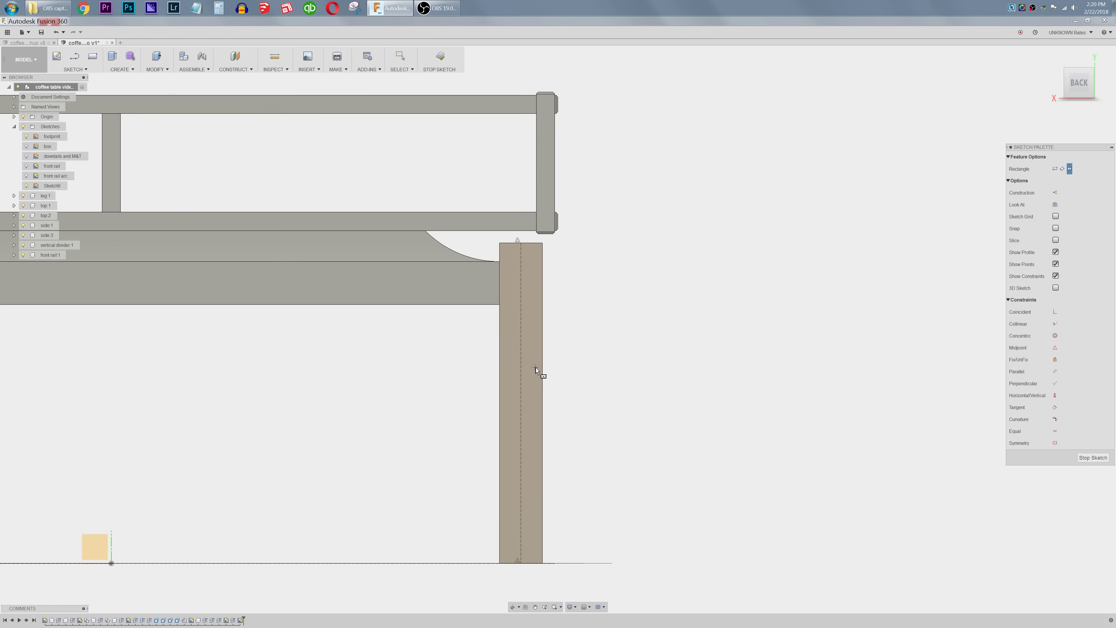
left_click(521, 369)
left_click(536, 315)
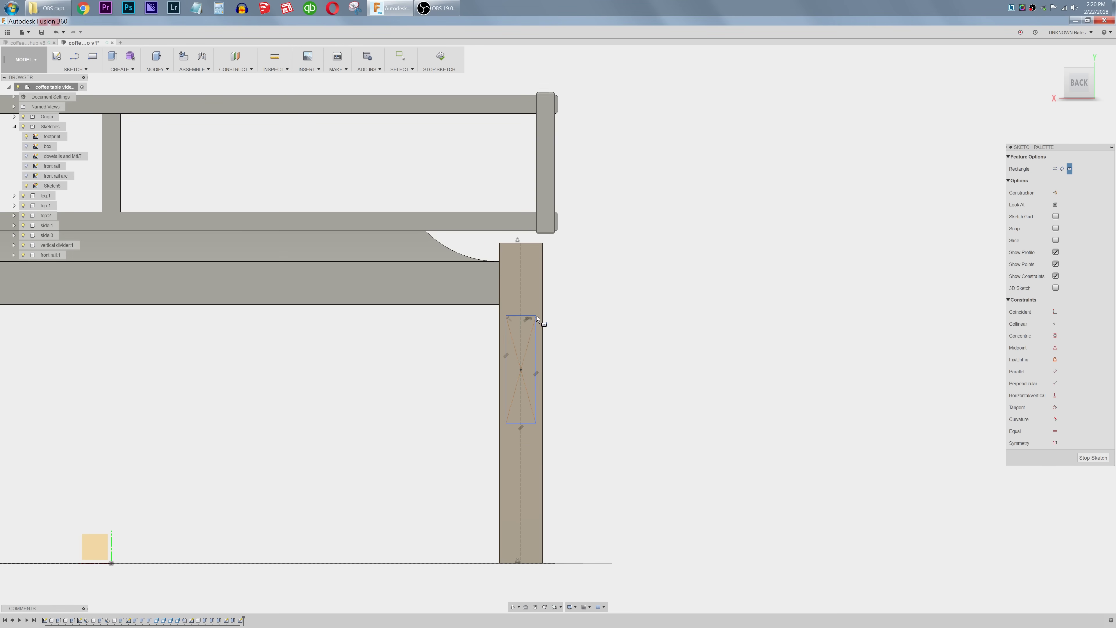
left_click(521, 370)
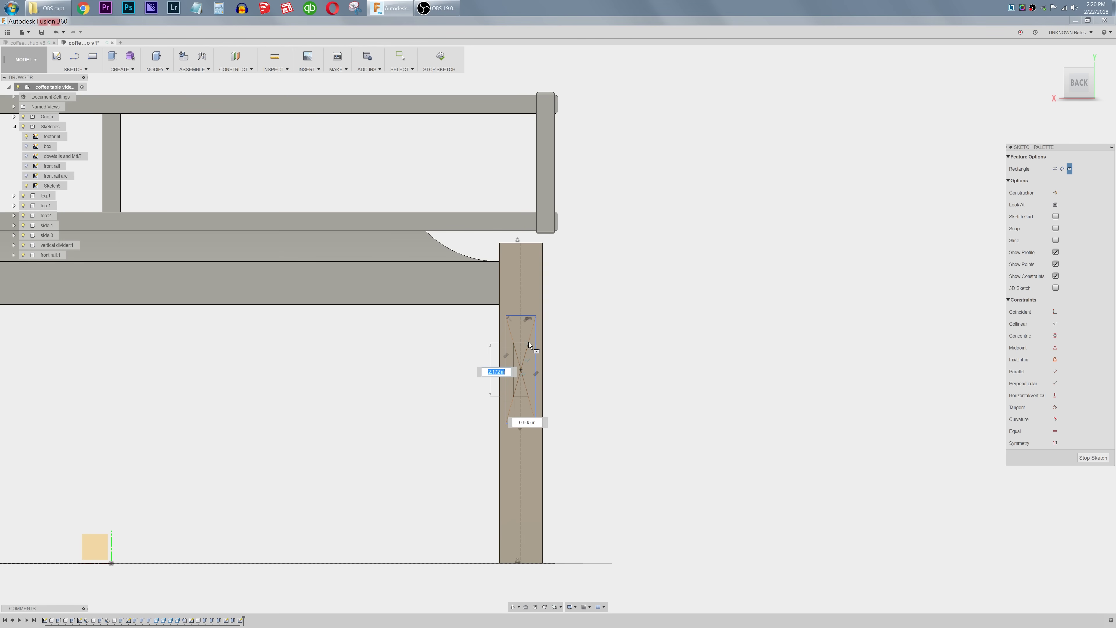
left_click(529, 400)
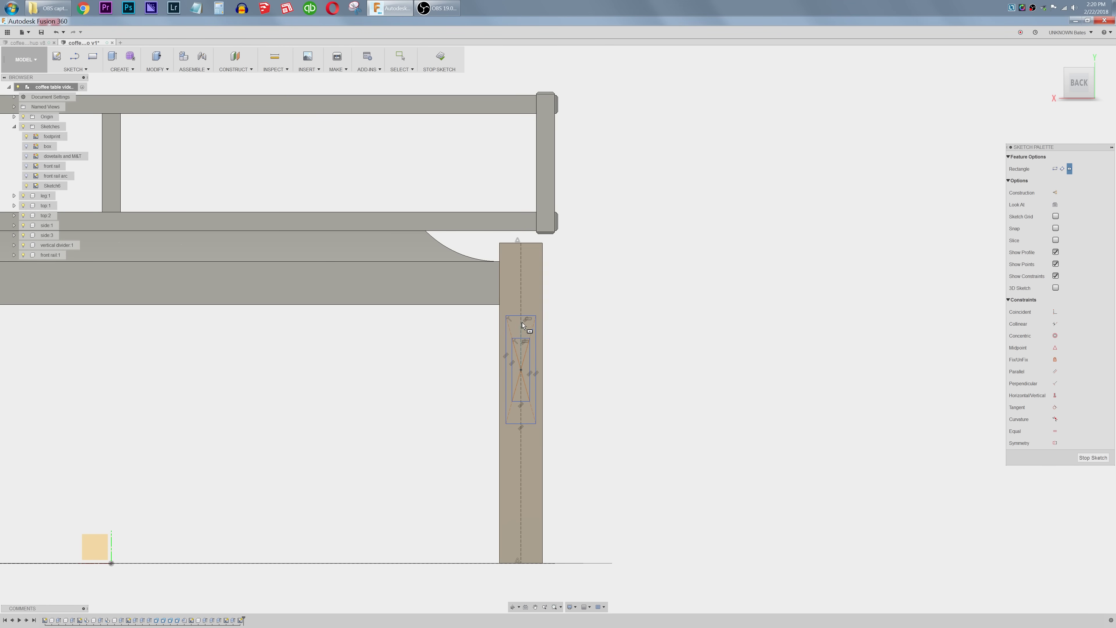
key("Escape")
Step: Make the outer rectangle's top edge collinear with the front rail's bottom edge
left_click(511, 316)
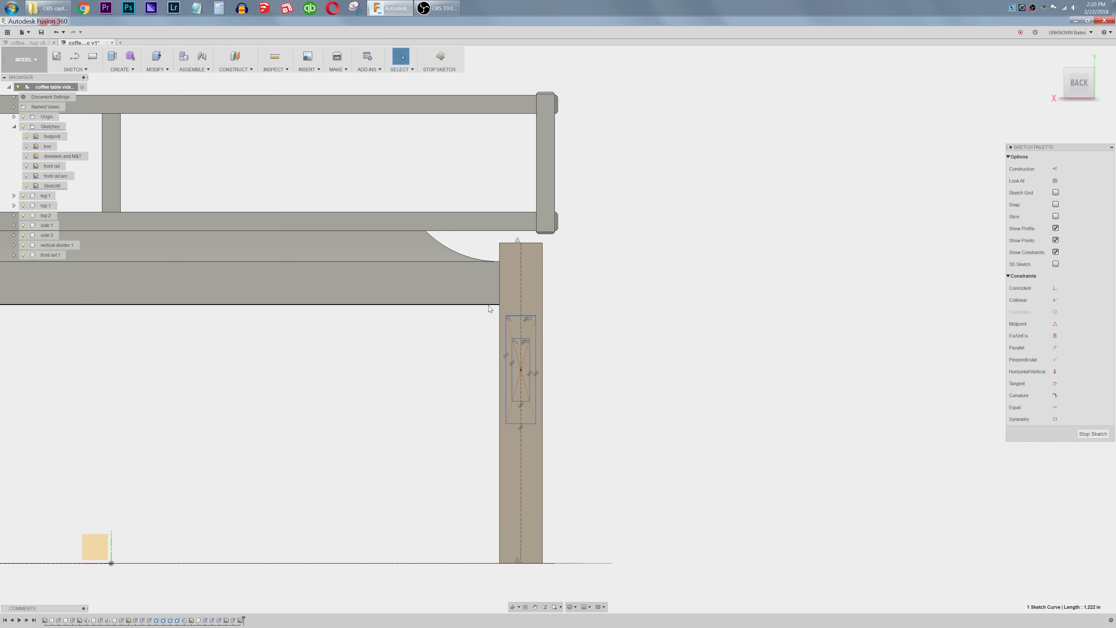
left_click(490, 307, "ctrl")
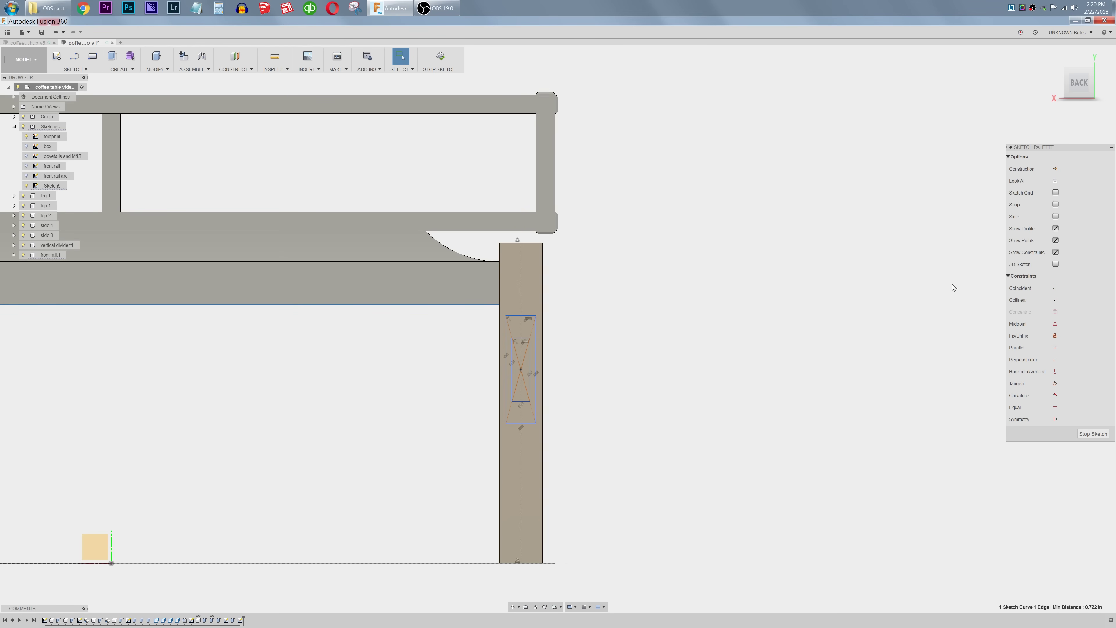
left_click(1048, 299)
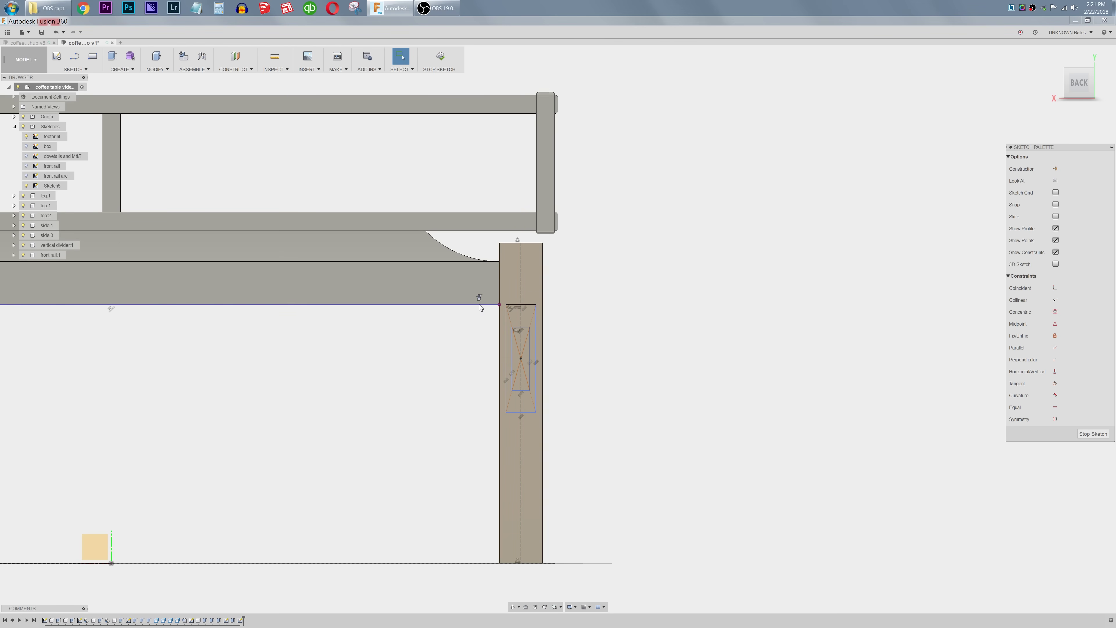
Step: Try to dimension the outer rectangle's height at 1.75 in, then undo that value
left_click(535, 330)
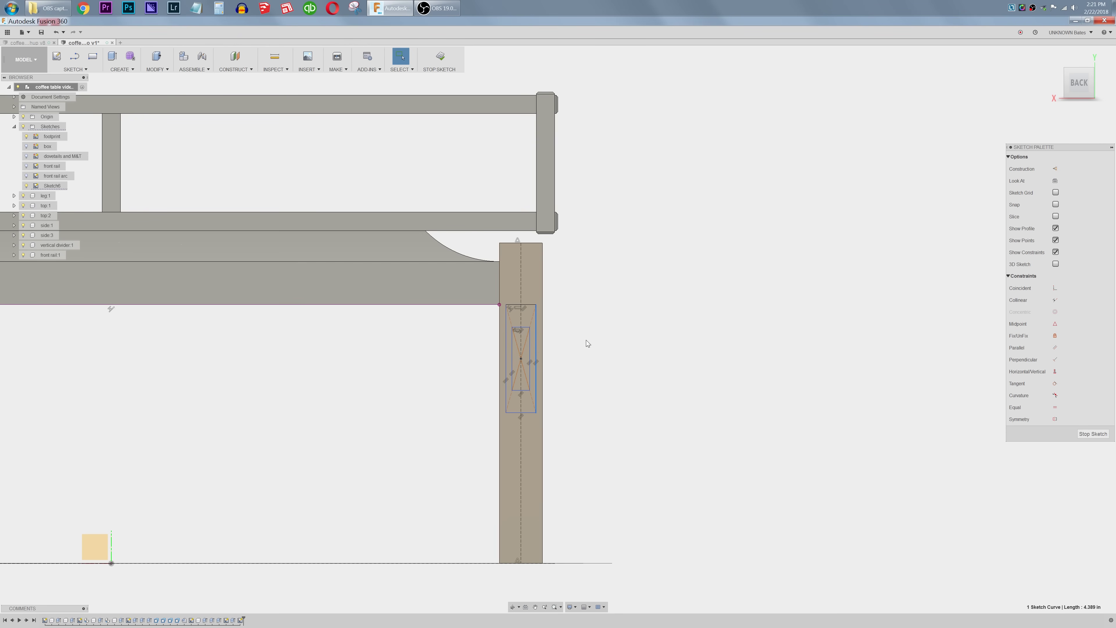
key("d")
left_click(536, 352)
left_click(586, 357)
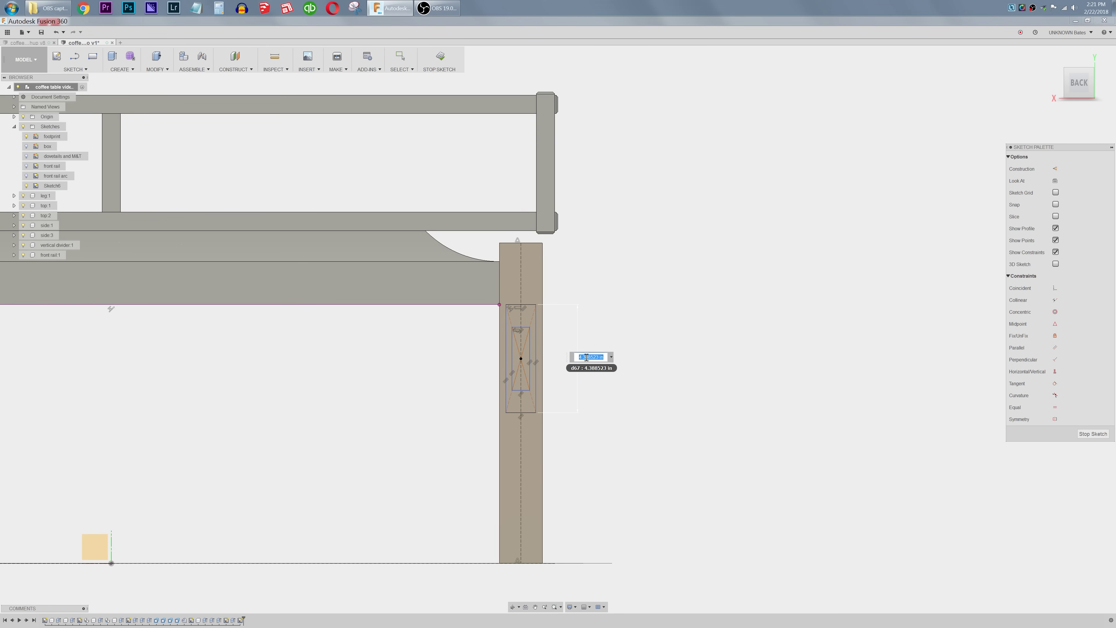
type("1.75")
key("Return")
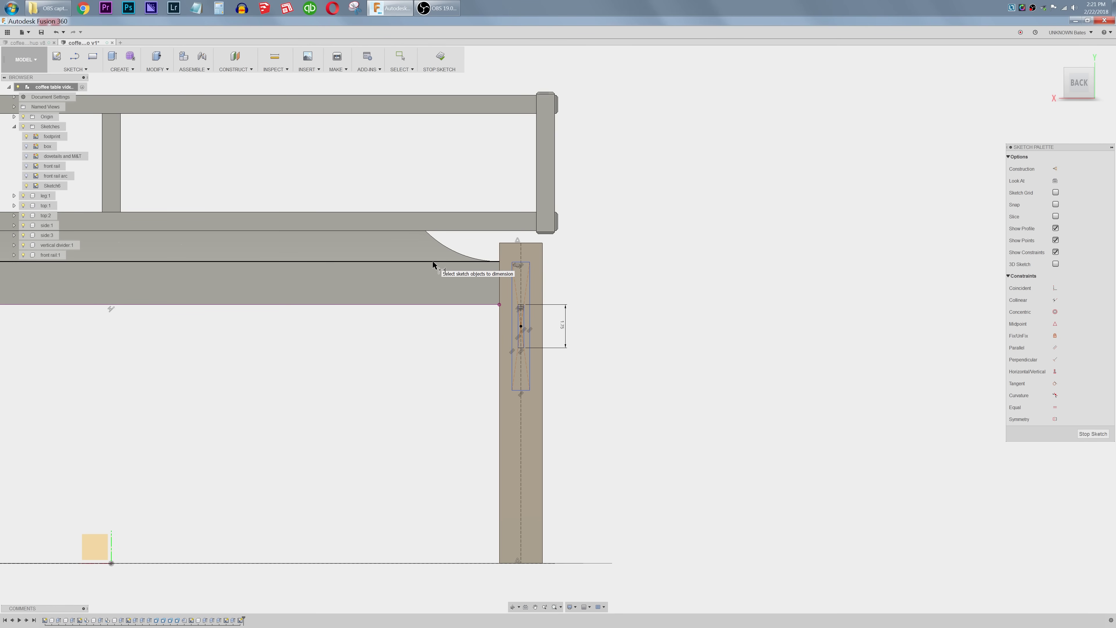
key("Escape")
key("ctrl+z")
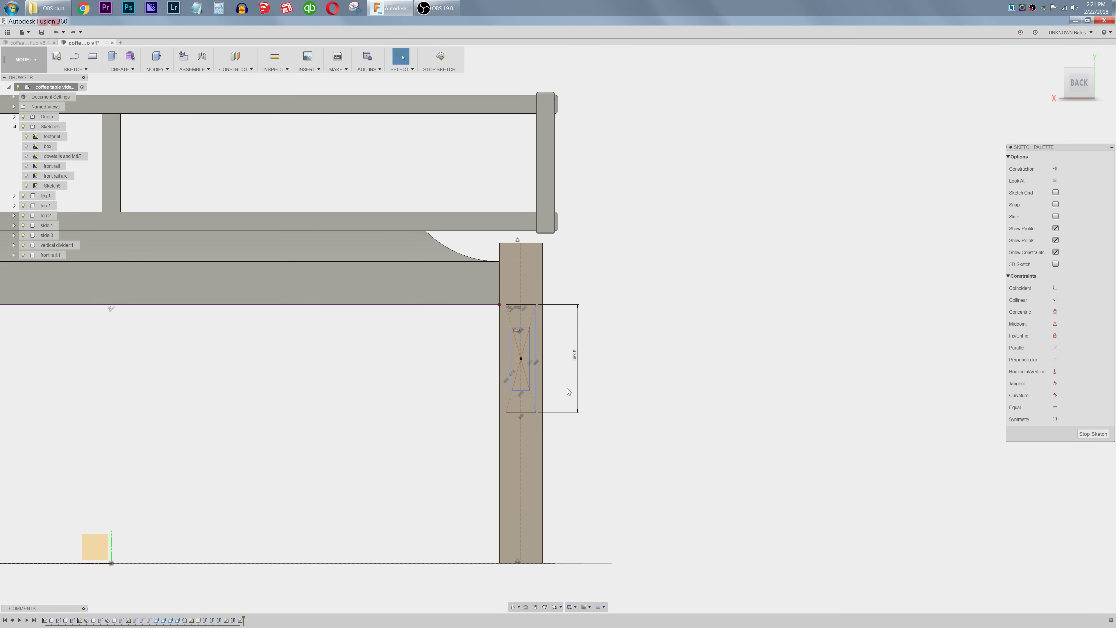
Step: Delete the outer rectangle's height dimension and enlarge the rectangle by pulling on its bottom edge
left_click(516, 412)
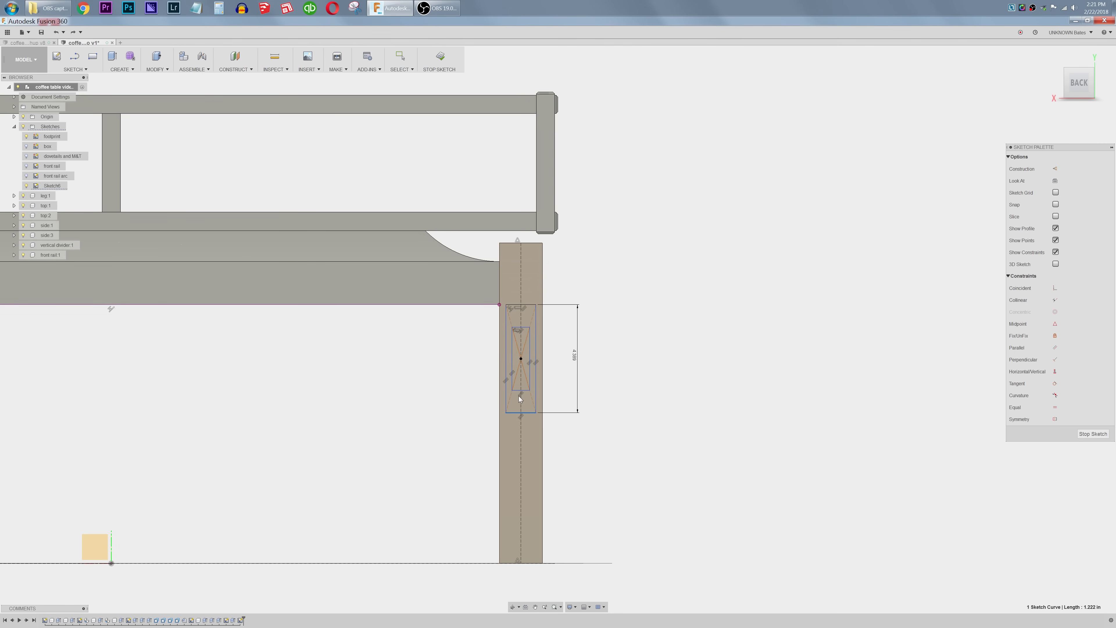
left_click(575, 354)
key("Delete")
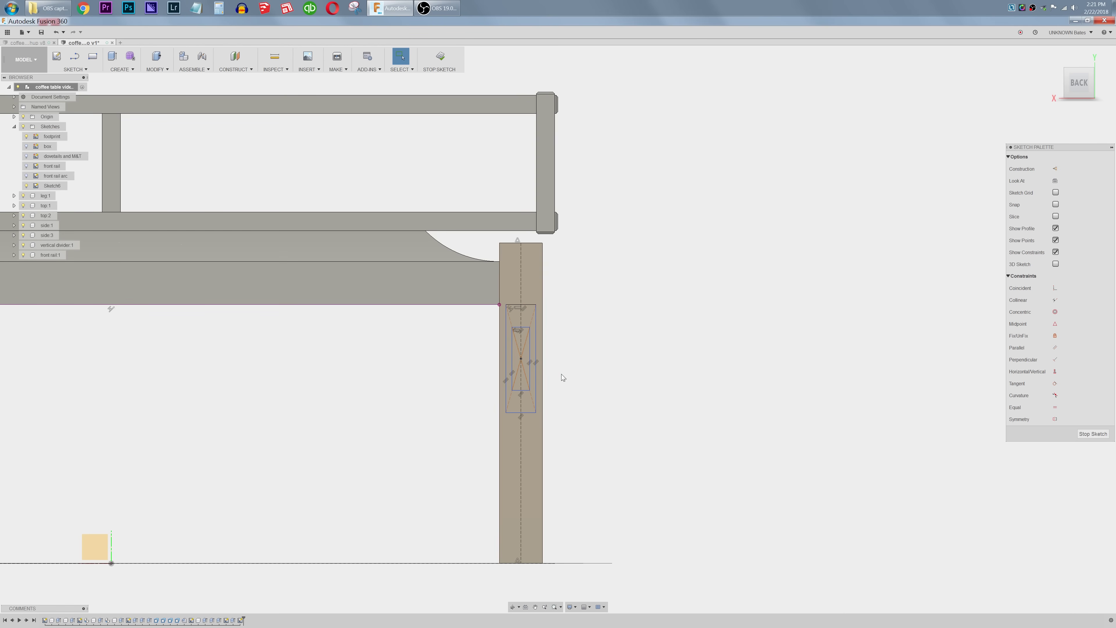
mouse_move(511, 412)
left_mouse_down()
mouse_move(530, 308)
mouse_move(533, 367)
left_mouse_up()
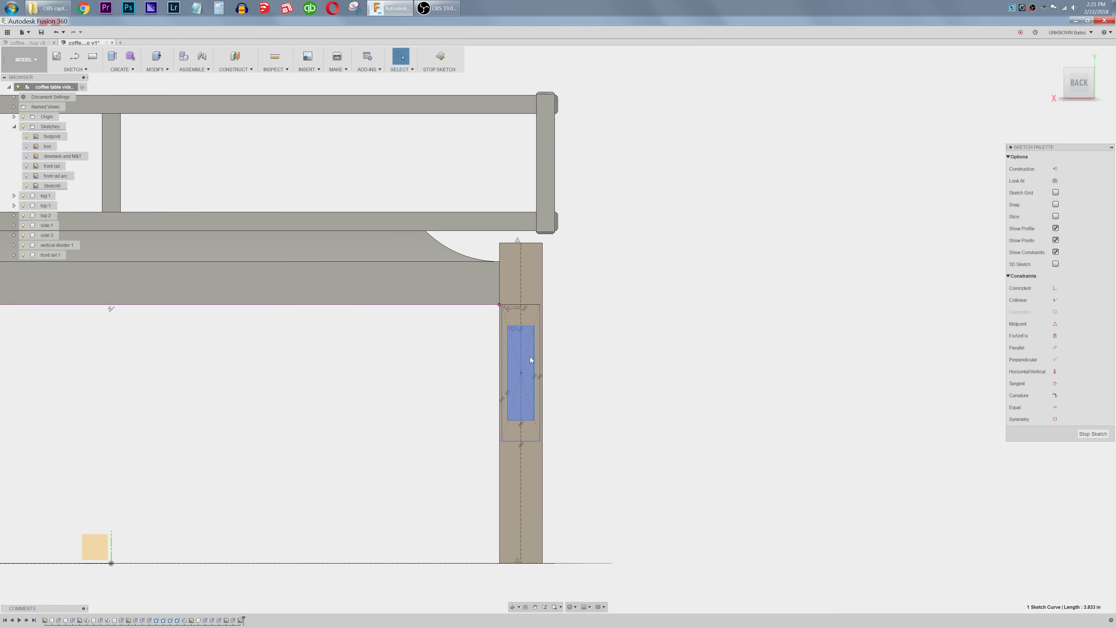
Step: Delete the inner rectangle and the leftover corner points inside the outer rectangle
double_click(529, 330)
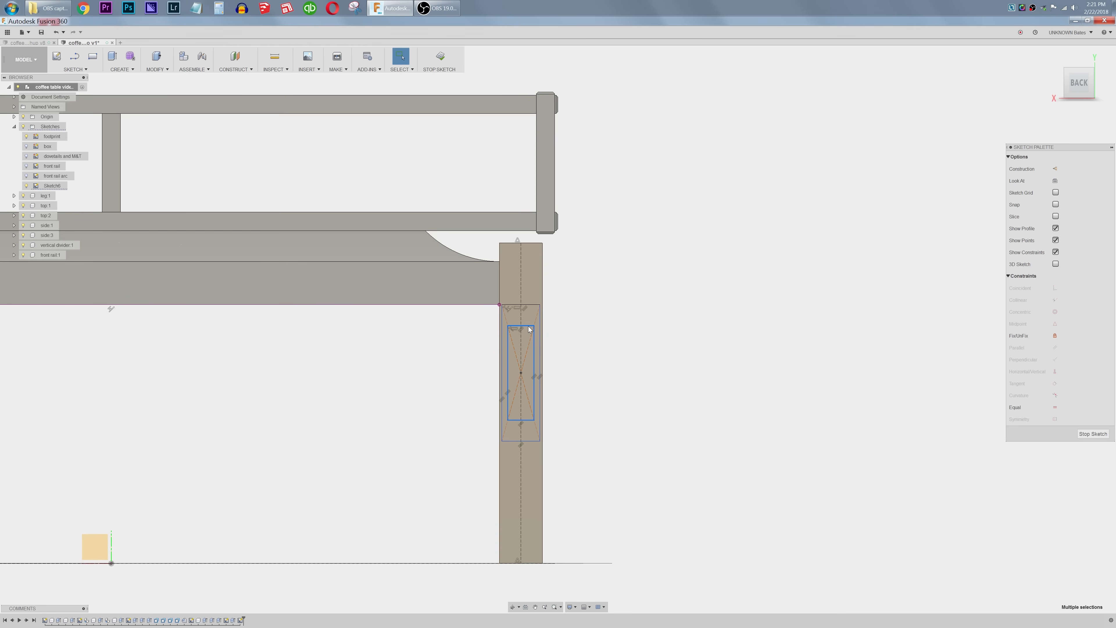
key("Delete")
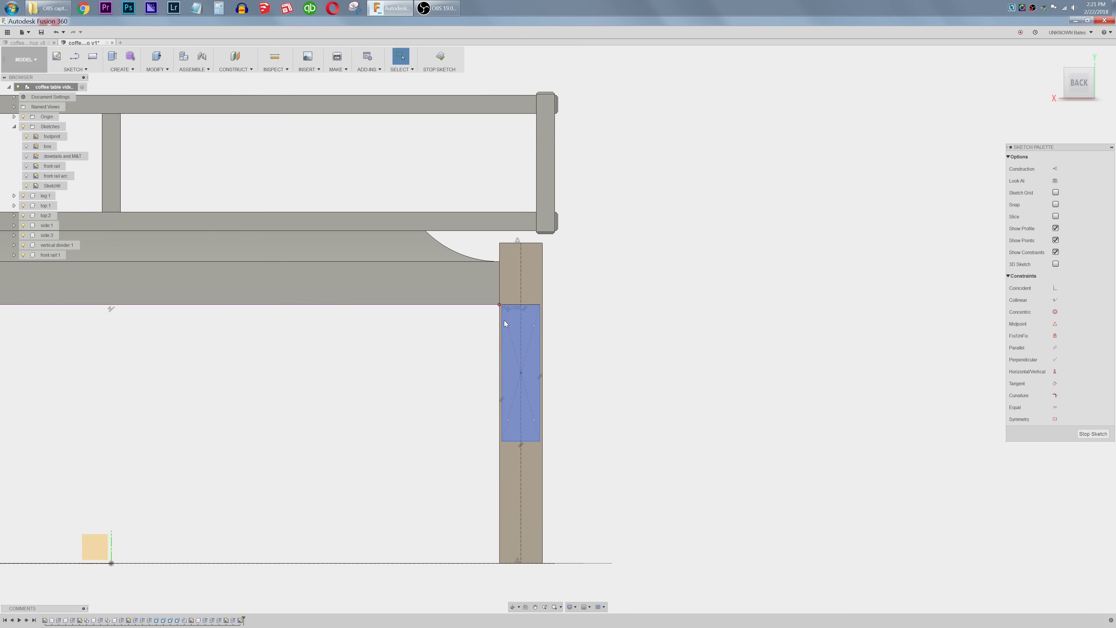
left_click_drag(504, 320, 539, 429)
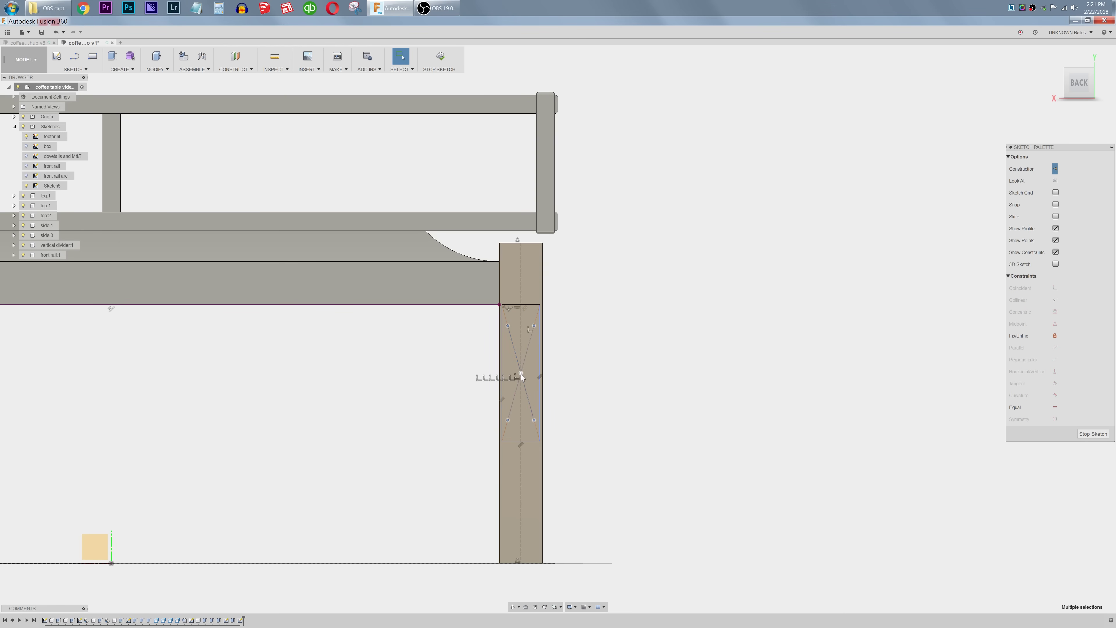
left_click(571, 390)
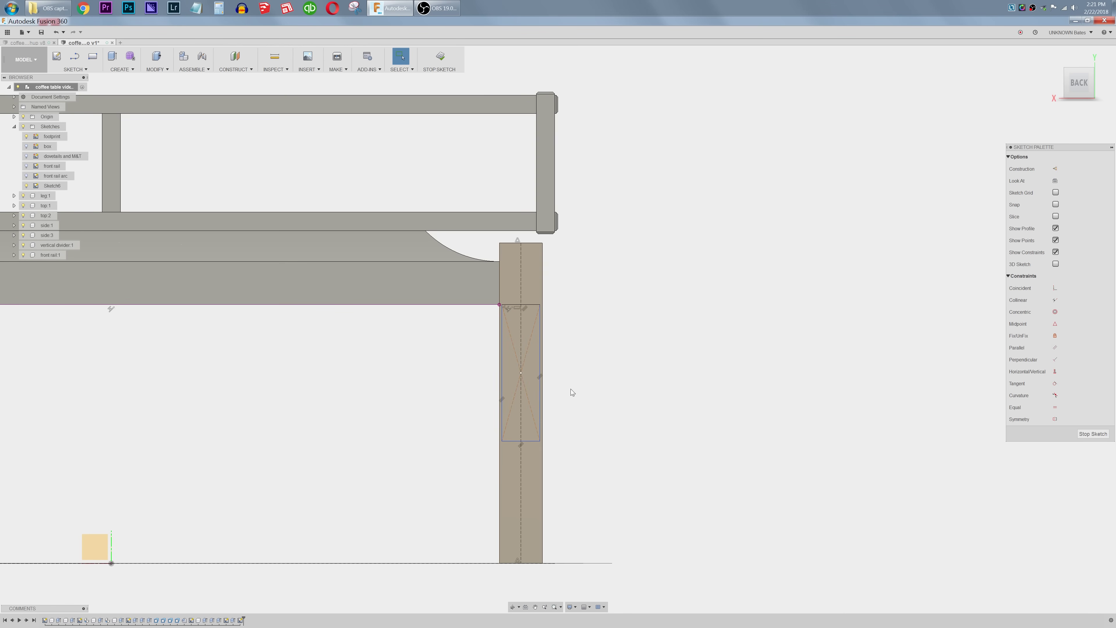
Step: Dimension the remaining rectangle's height at 1.75 in
key("d")
left_click(538, 403)
left_click(584, 405)
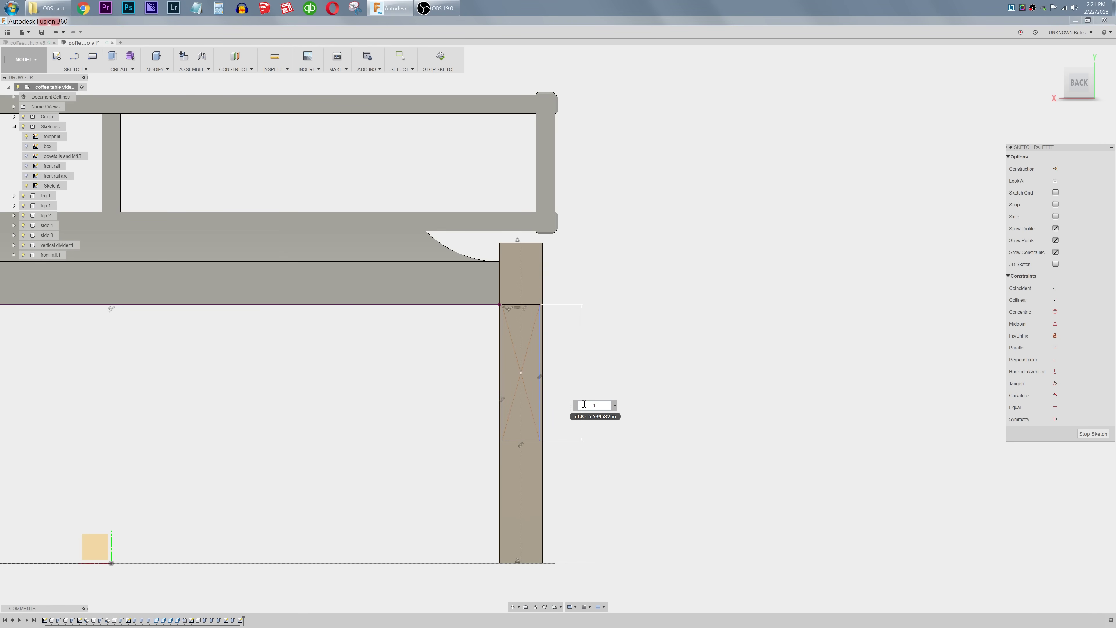
key("Return")
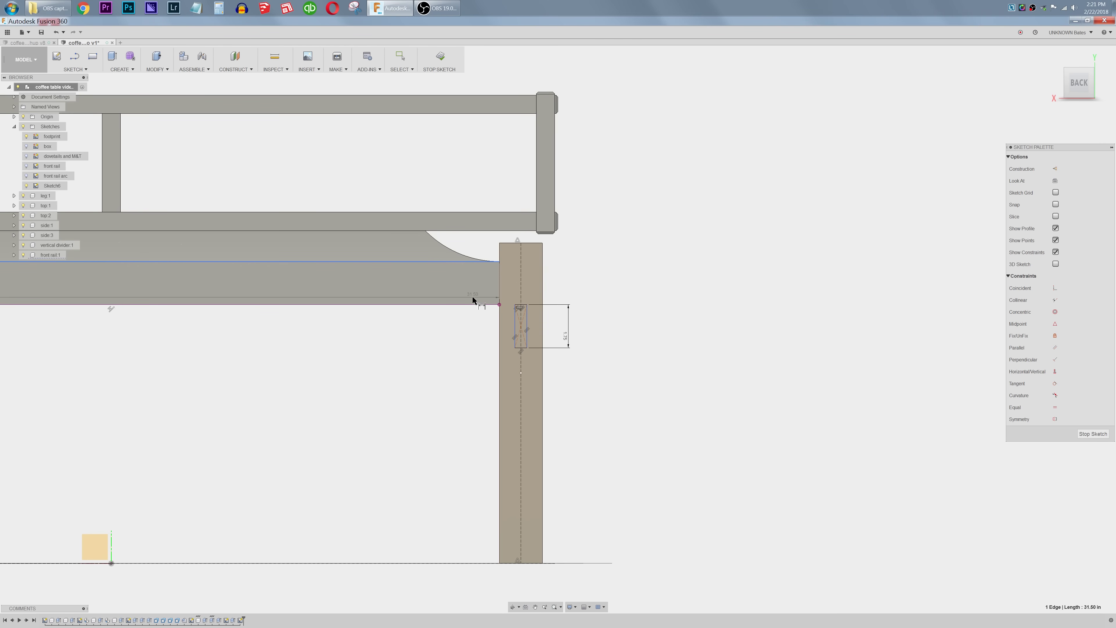
Step: Dimension the width between the rectangle's two vertical sides at 0.75 in
left_click(473, 306)
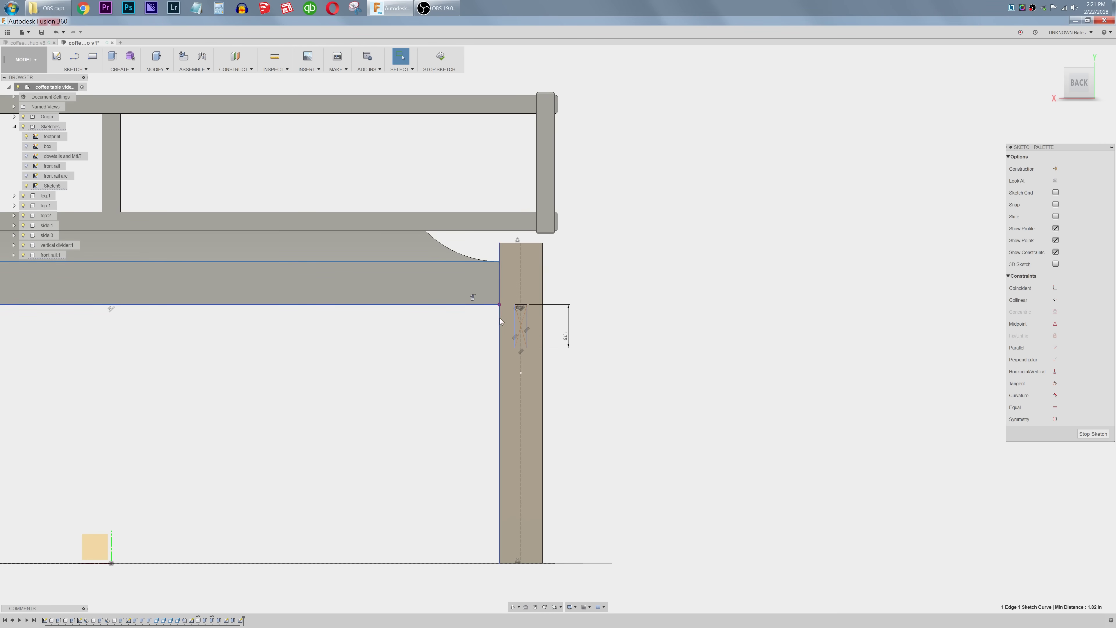
left_click(515, 325)
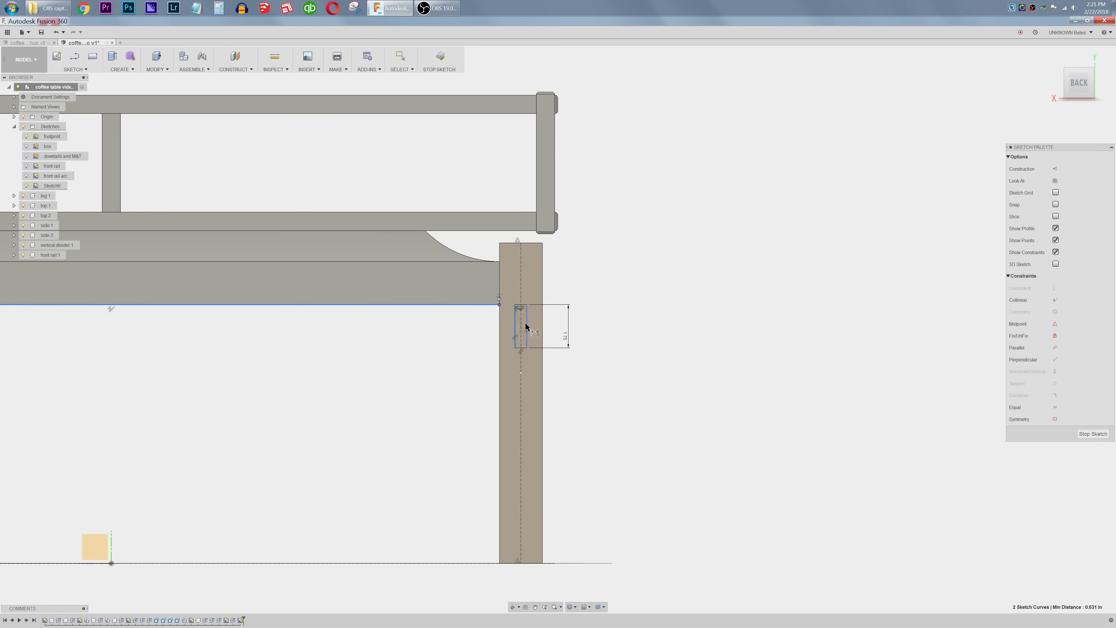
left_click(527, 325)
left_click(599, 390)
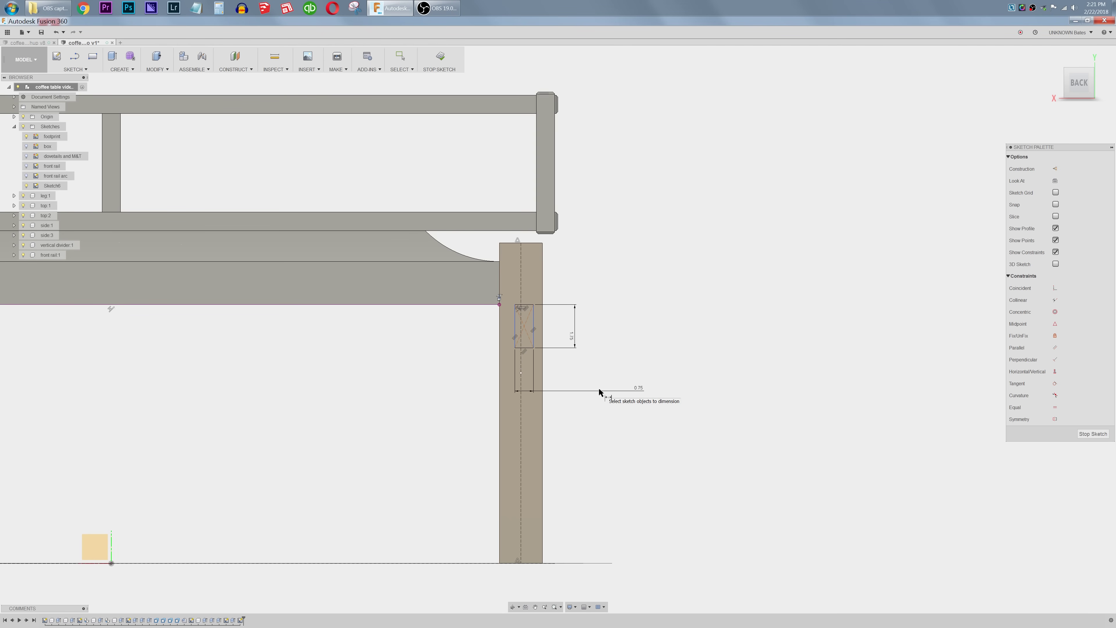
key("Return")
key("Escape")
Step: Delete the dimensioned rectangle and draw a new centre rectangle about 1 in wide on the leg's centreline, just below the front rail
left_click_drag(457, 413, 661, 301)
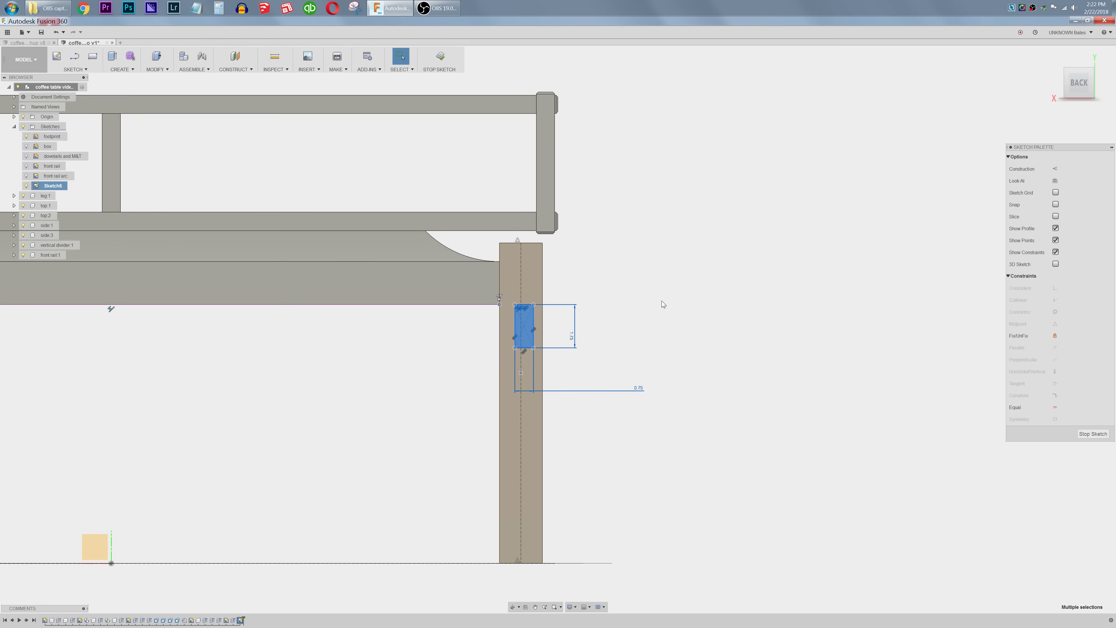
key("Delete")
key("r")
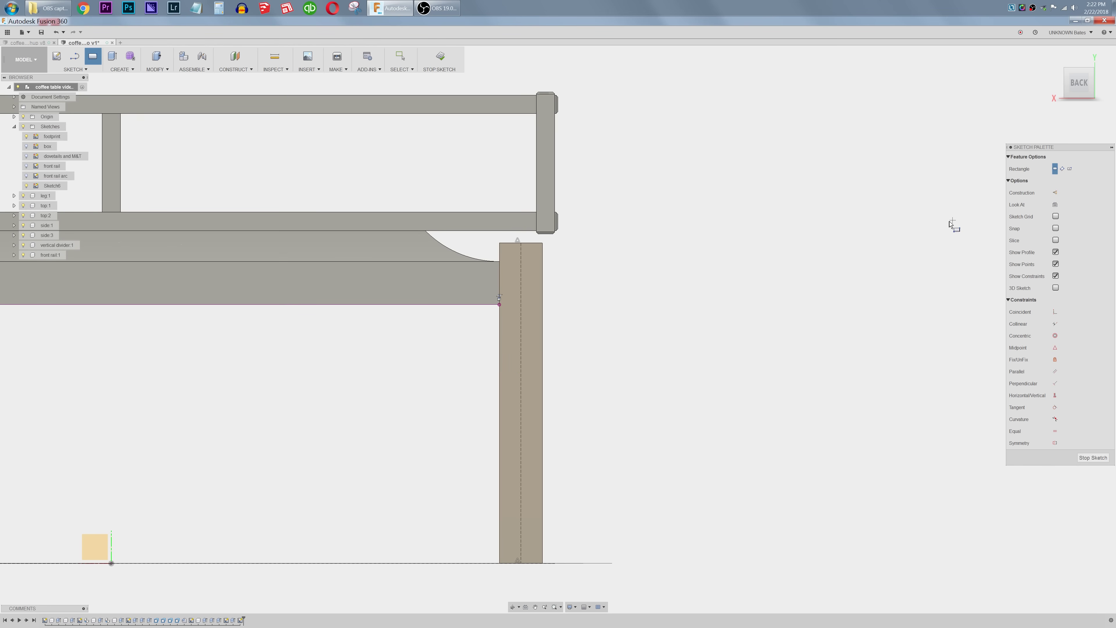
left_click(1070, 168)
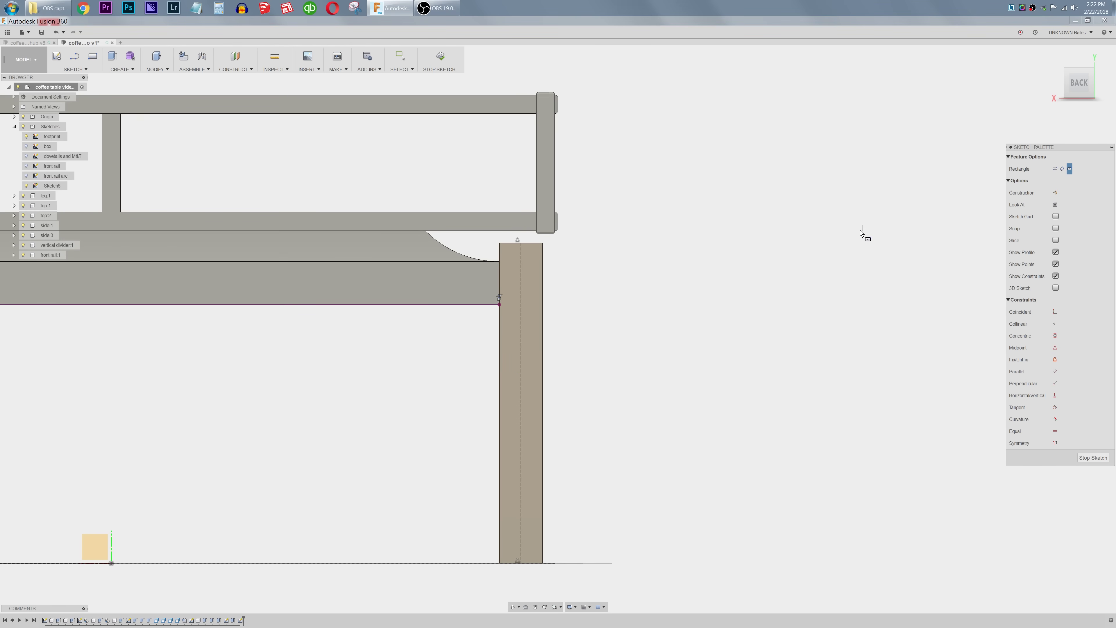
left_click(521, 339)
left_click(533, 367)
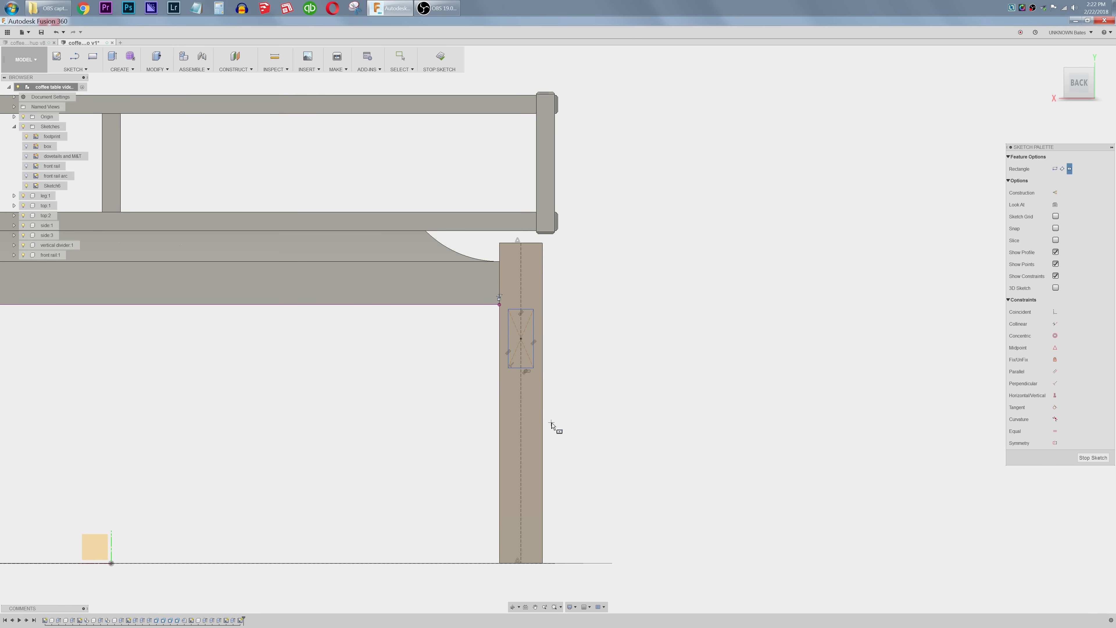
Step: Dimension the new rectangle 0.75 in wide and 1.75 in high
key("d")
left_click(526, 368)
left_click(529, 394)
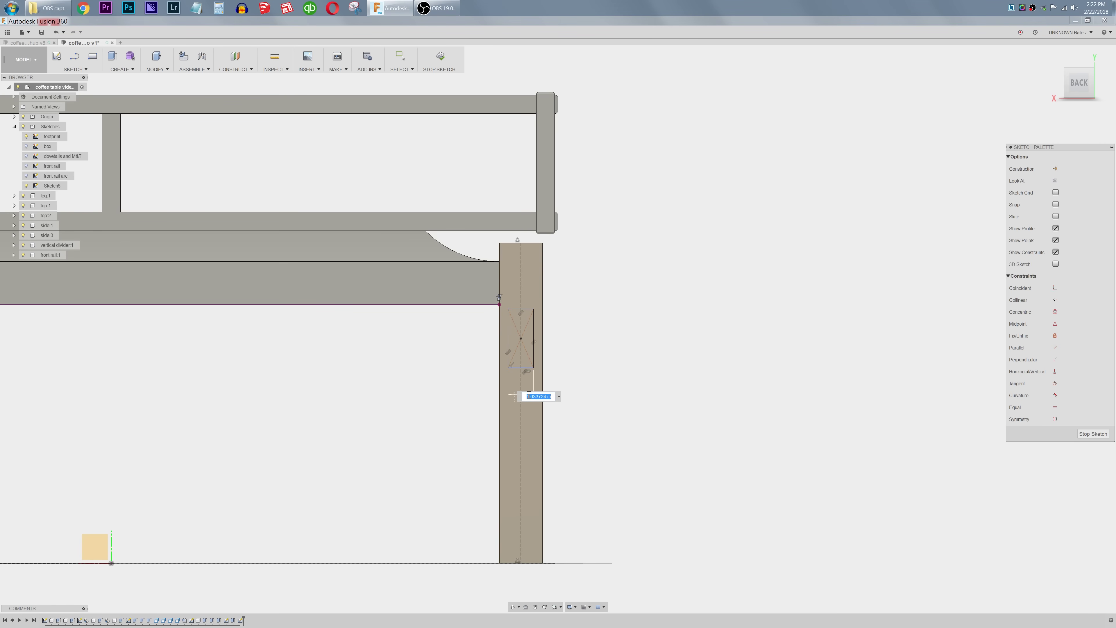
type(".75")
key("Return")
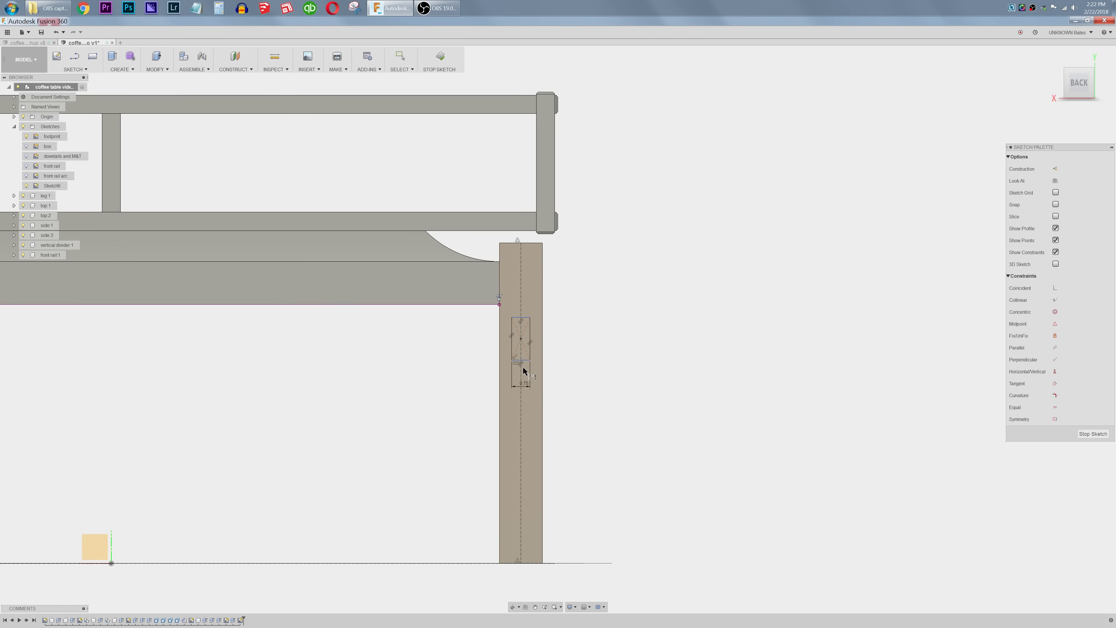
left_click(529, 338)
left_click(576, 339)
type("1.7")
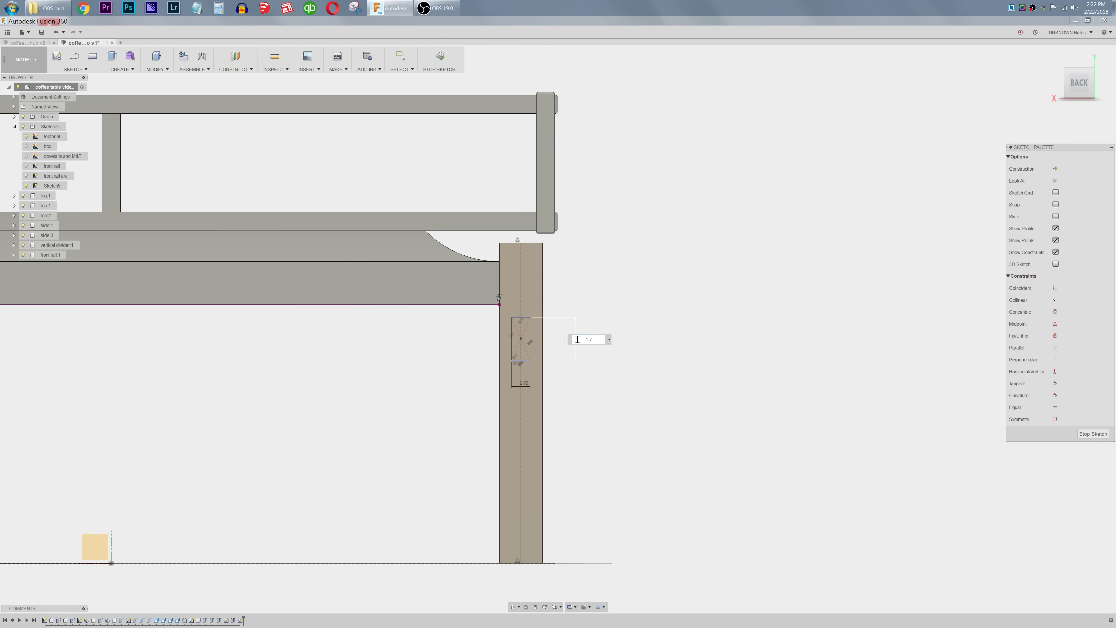
type("5")
key("Return")
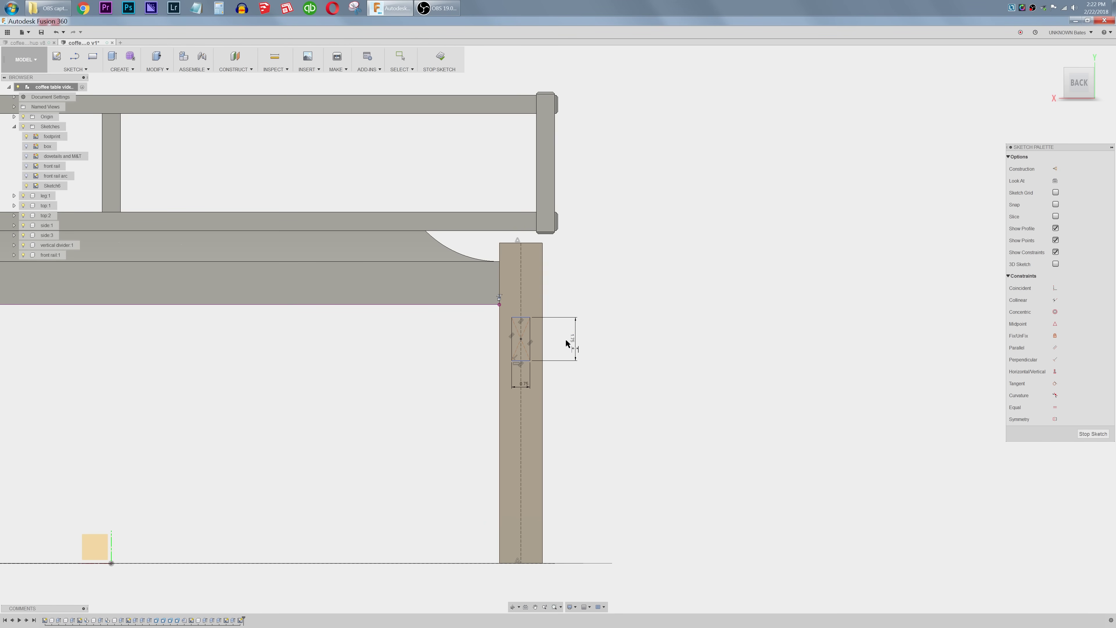
Step: Constrain the 0.75 in wide rectangle's top edge collinear with the front rail's bottom edge
mouse_move(527, 360)
left_mouse_down()
mouse_move(523, 375)
mouse_move(524, 355)
left_mouse_up()
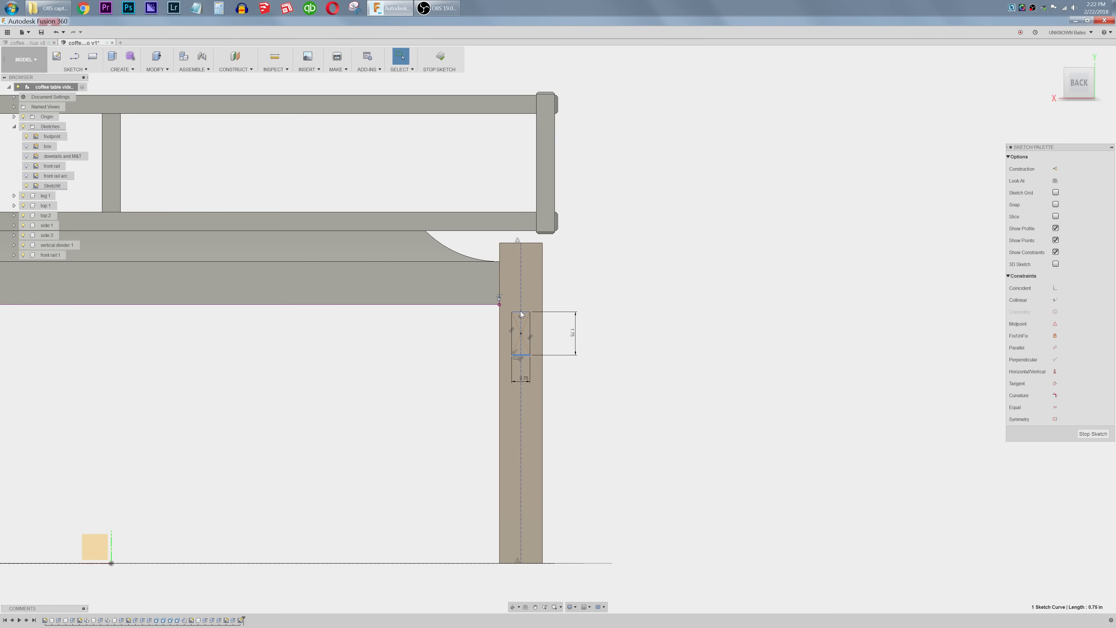
left_click(485, 304, "ctrl")
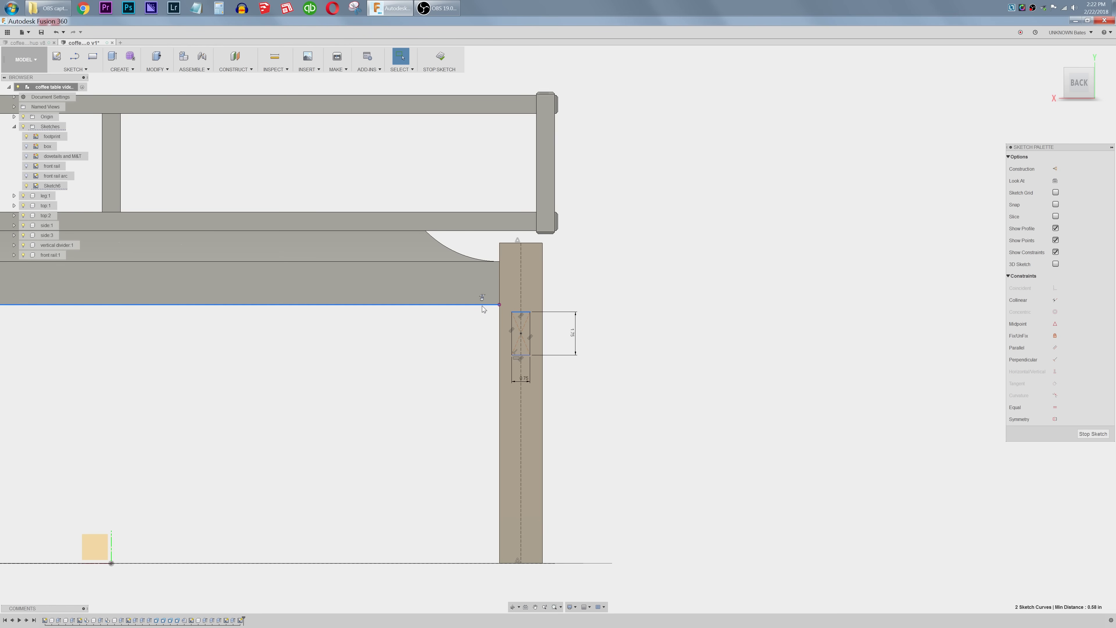
left_click(1054, 300)
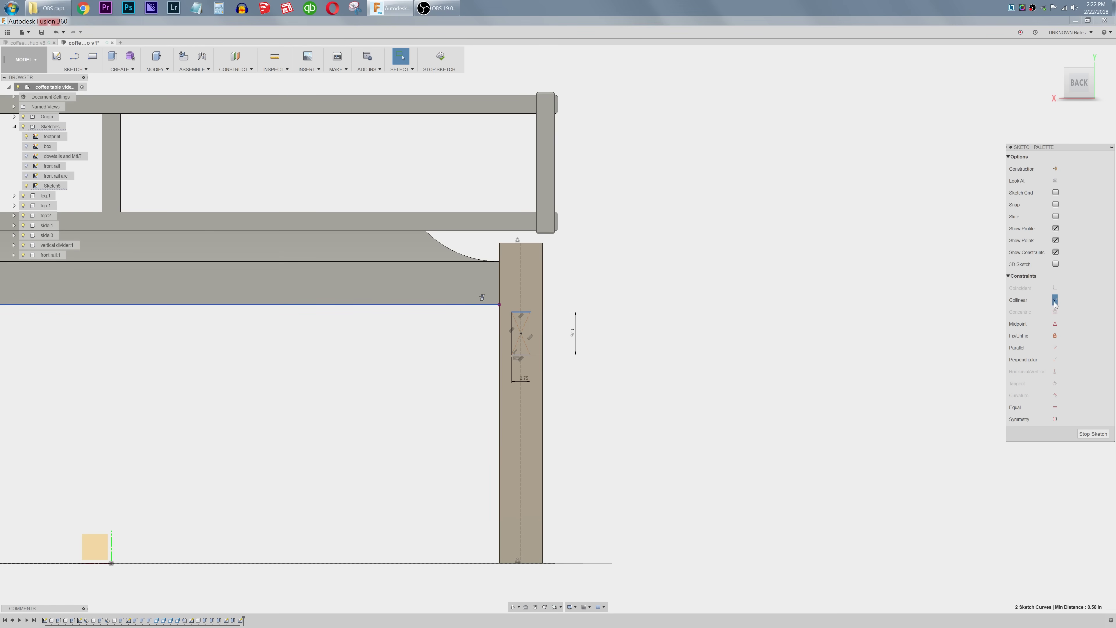
Step: Draw a smaller centre rectangle inside the 0.75 × 1.75 in rectangle, sharing its centre point
scroll(523, 329, "down", 2)
scroll(523, 326, "up", 5)
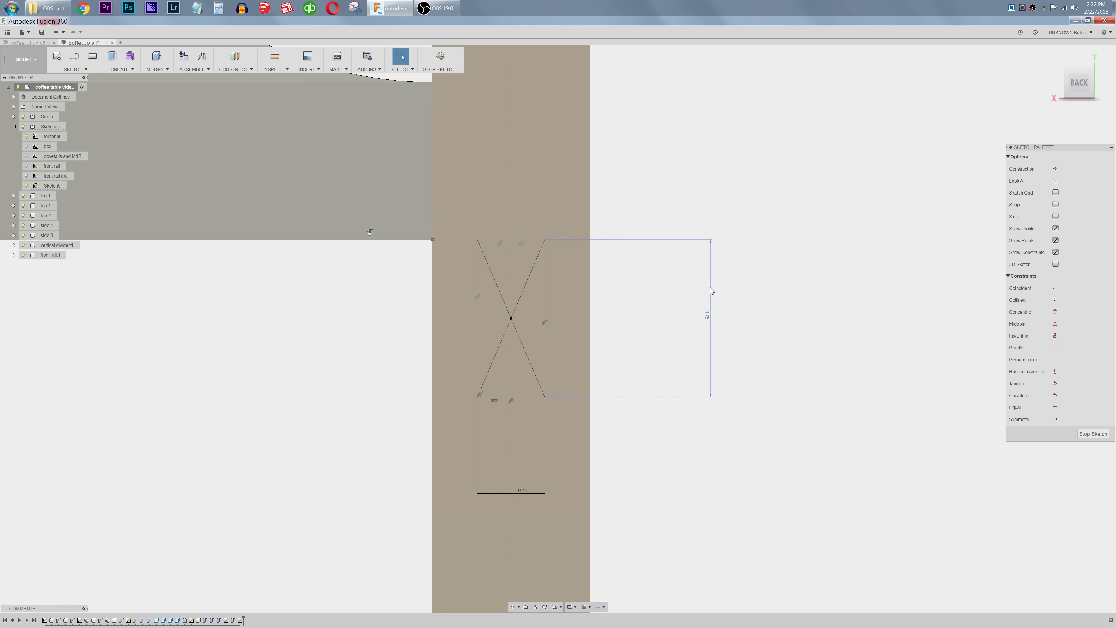
key("r")
left_click(1069, 170)
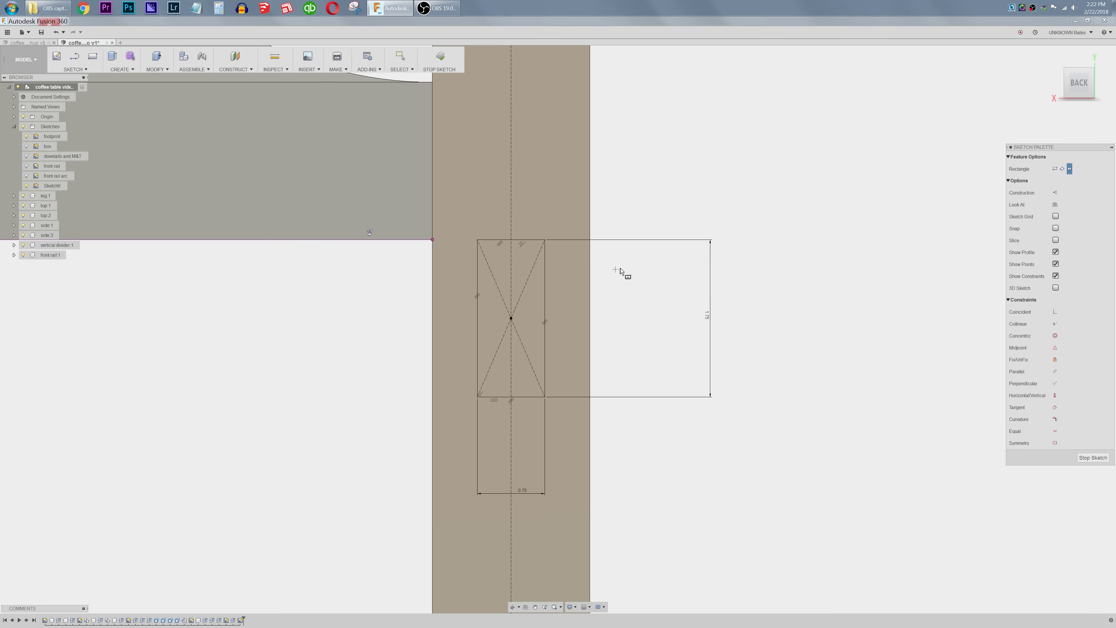
left_click(511, 318)
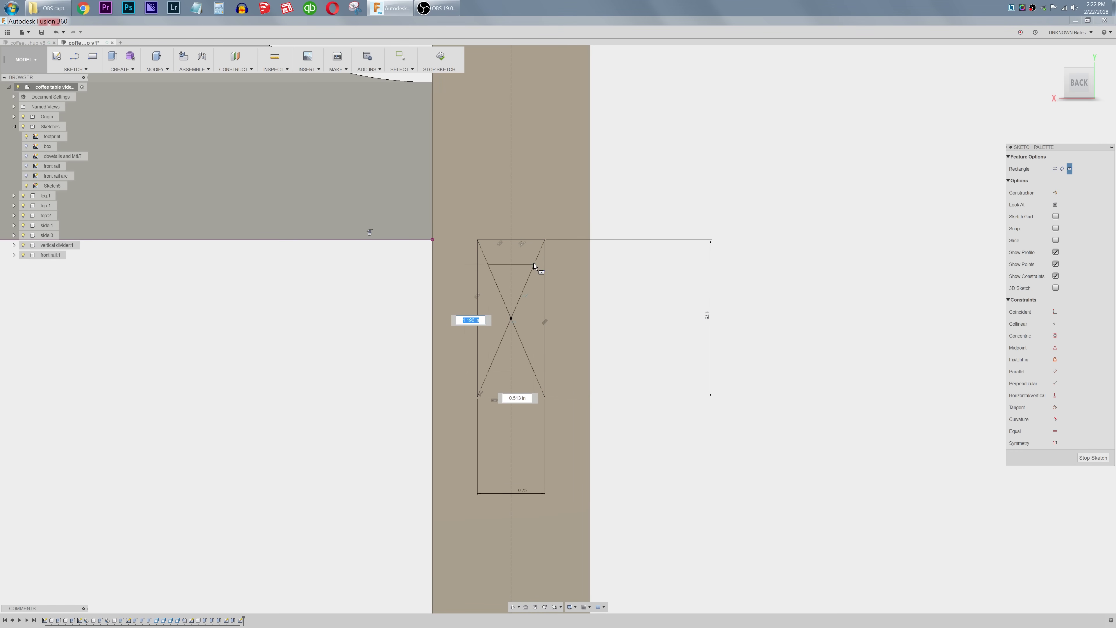
left_click(540, 284)
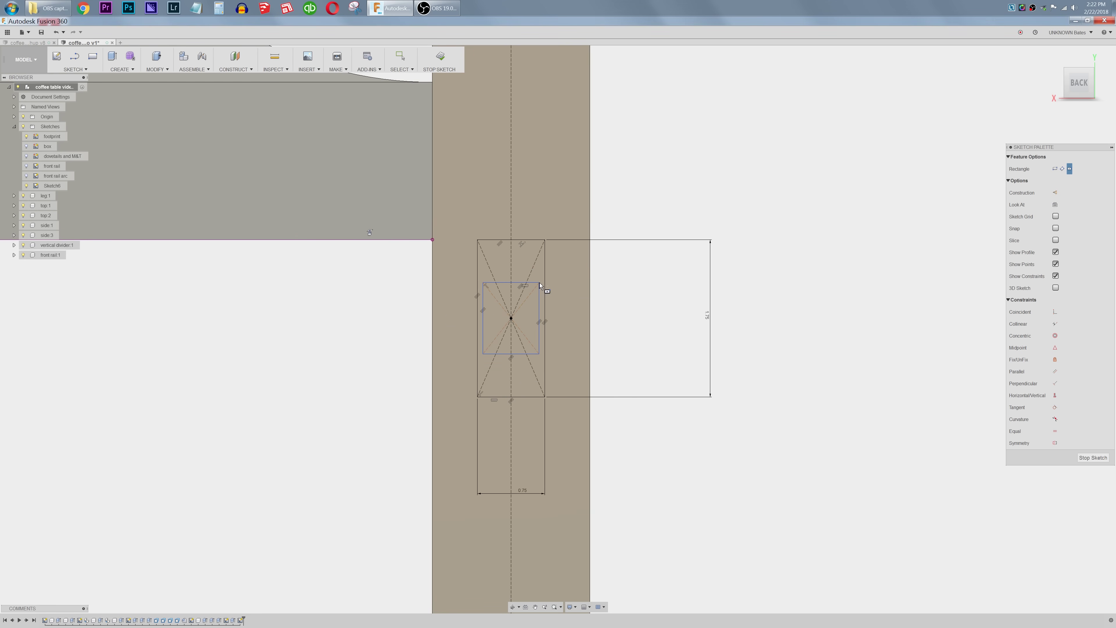
key("Escape")
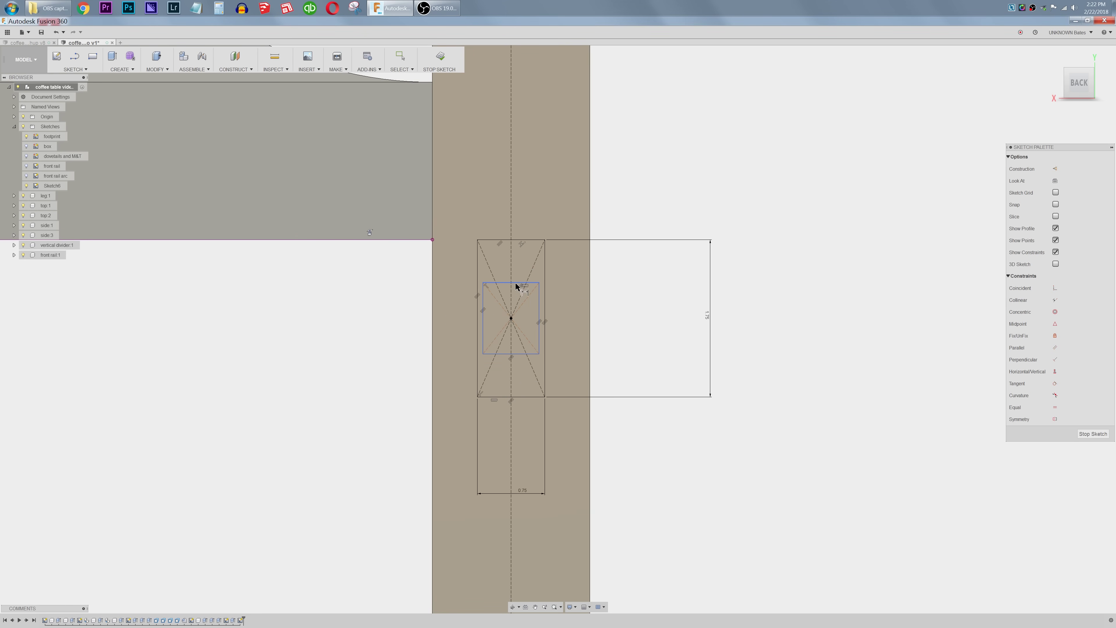
Step: Dimension the inner rectangle's top edge 0.25 in below the outer rectangle's top edge
left_click(517, 283)
left_click(527, 240)
left_click(624, 263)
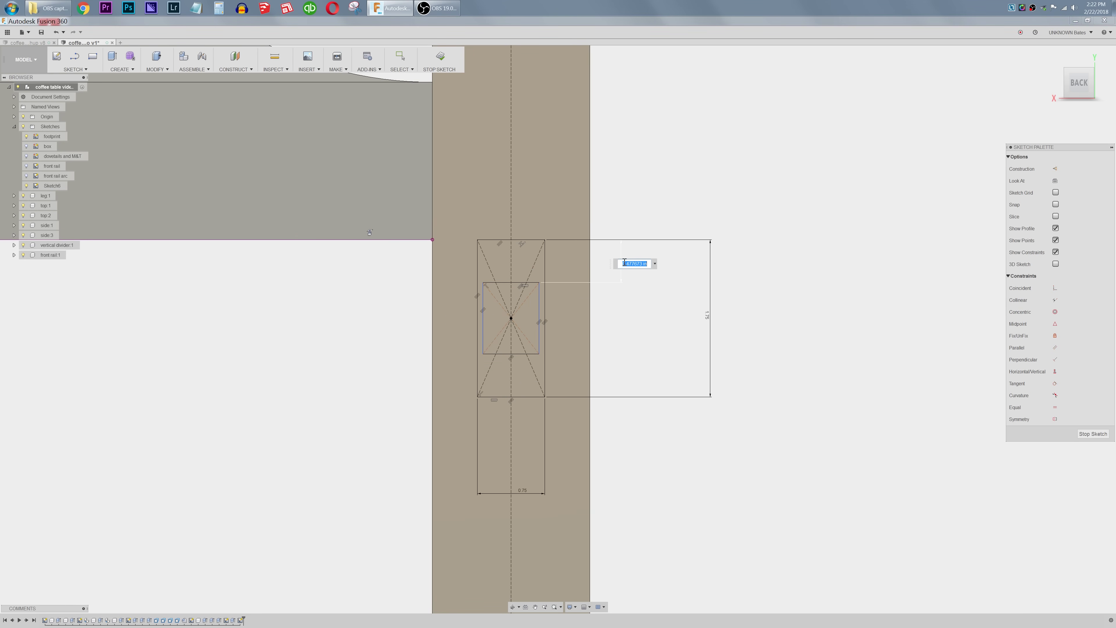
type(".25")
key("Return")
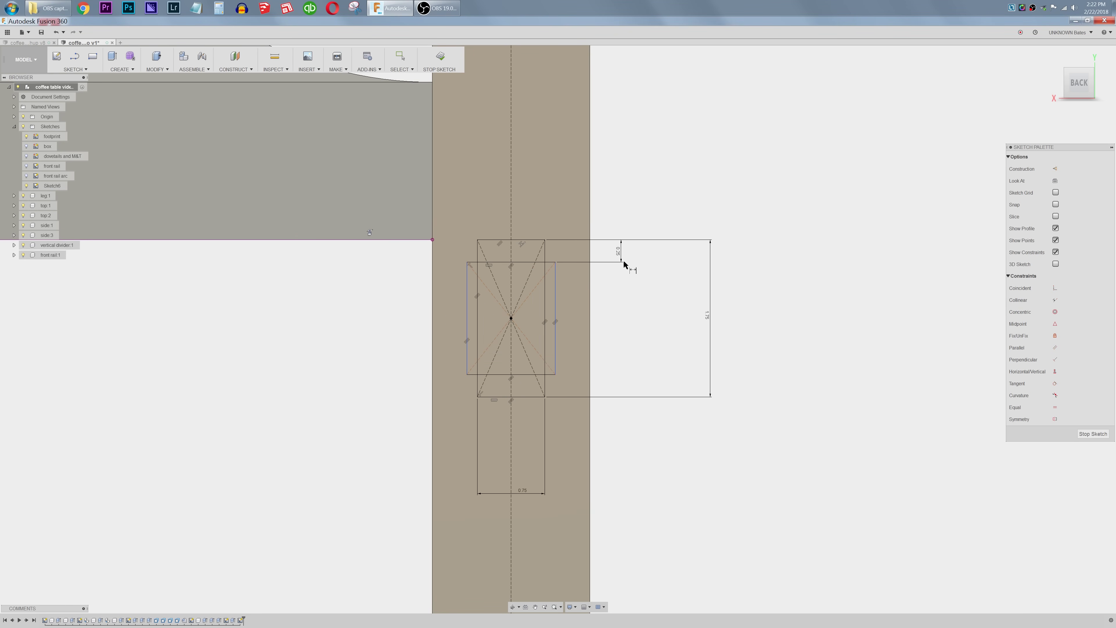
key("Escape")
Step: Narrow the inner rectangle so it fits inside the outer one, and dimension the gap between their side edges 0.125 in
left_click(548, 295)
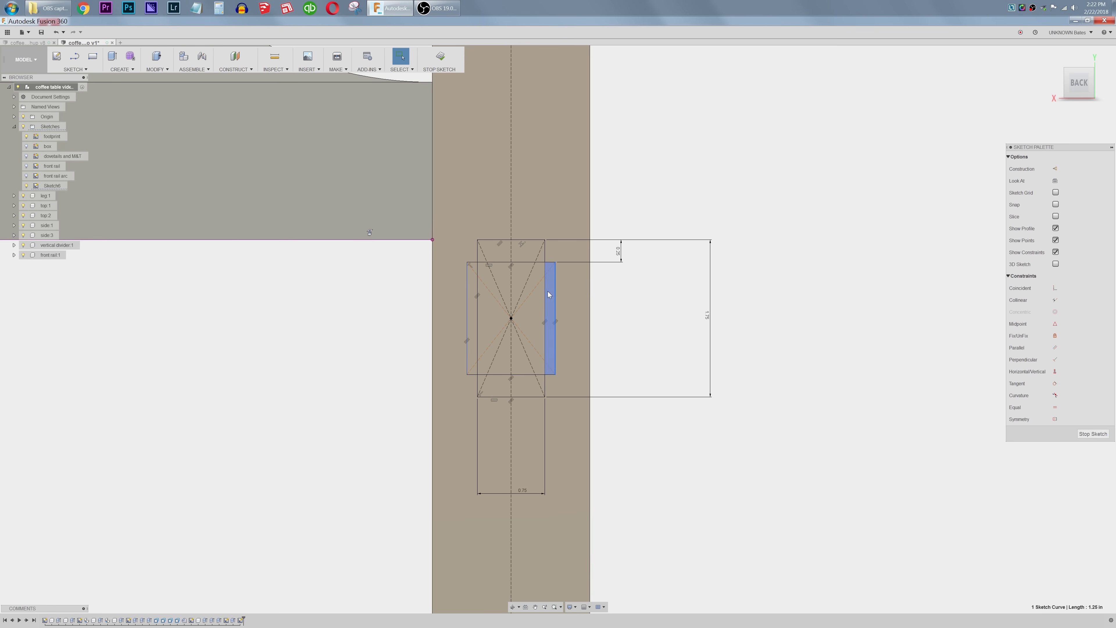
left_click_drag(548, 295, 536, 297)
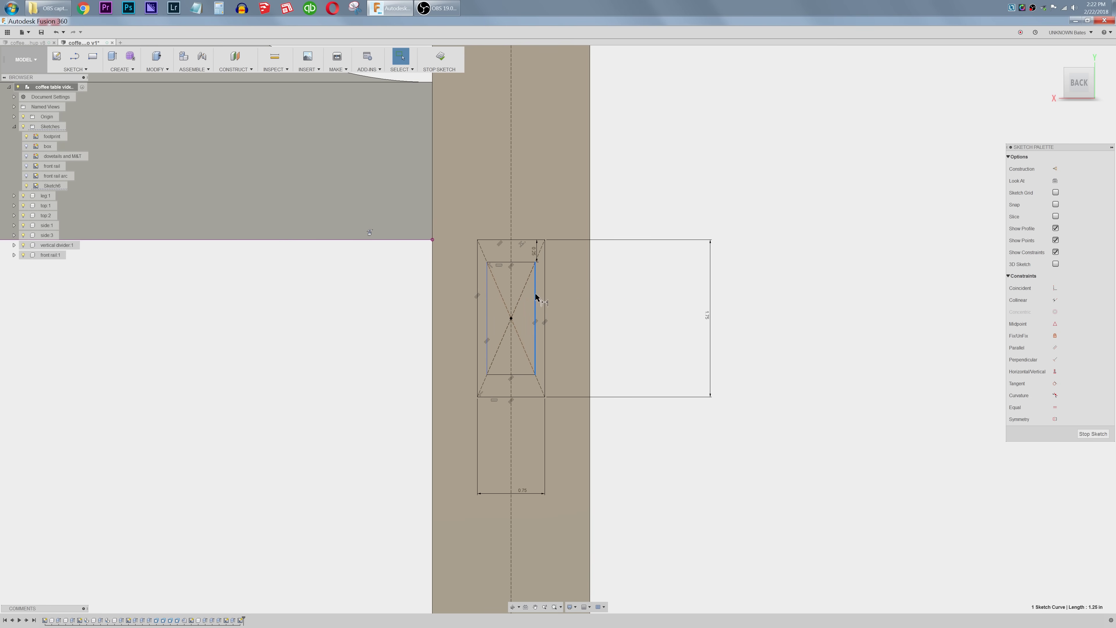
key("d")
left_click(536, 294)
left_click(545, 294)
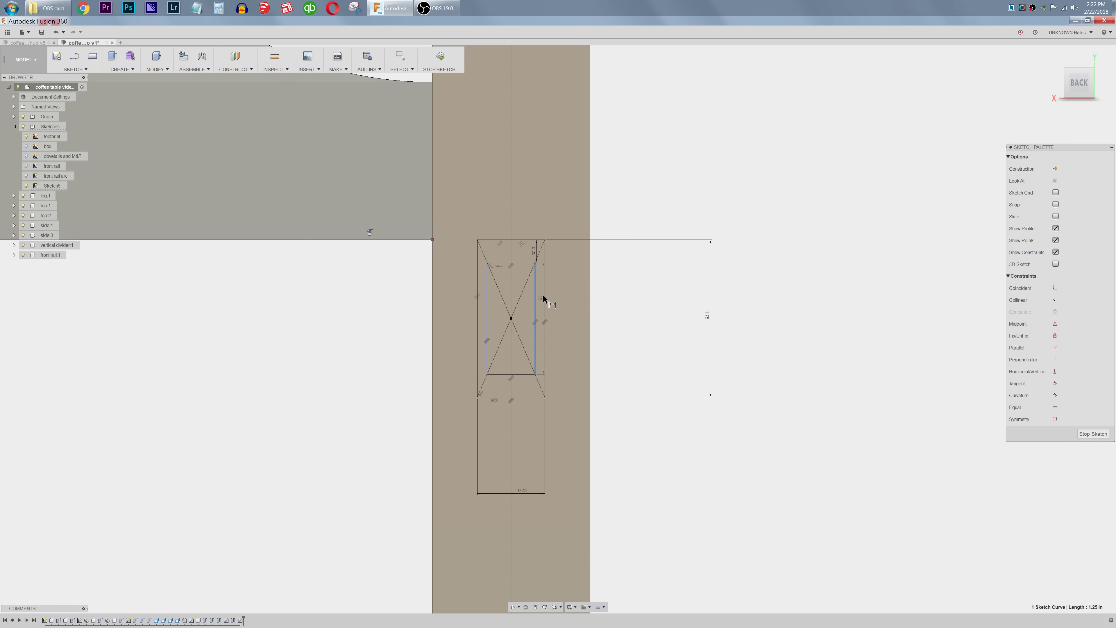
left_click(618, 297)
type(".12")
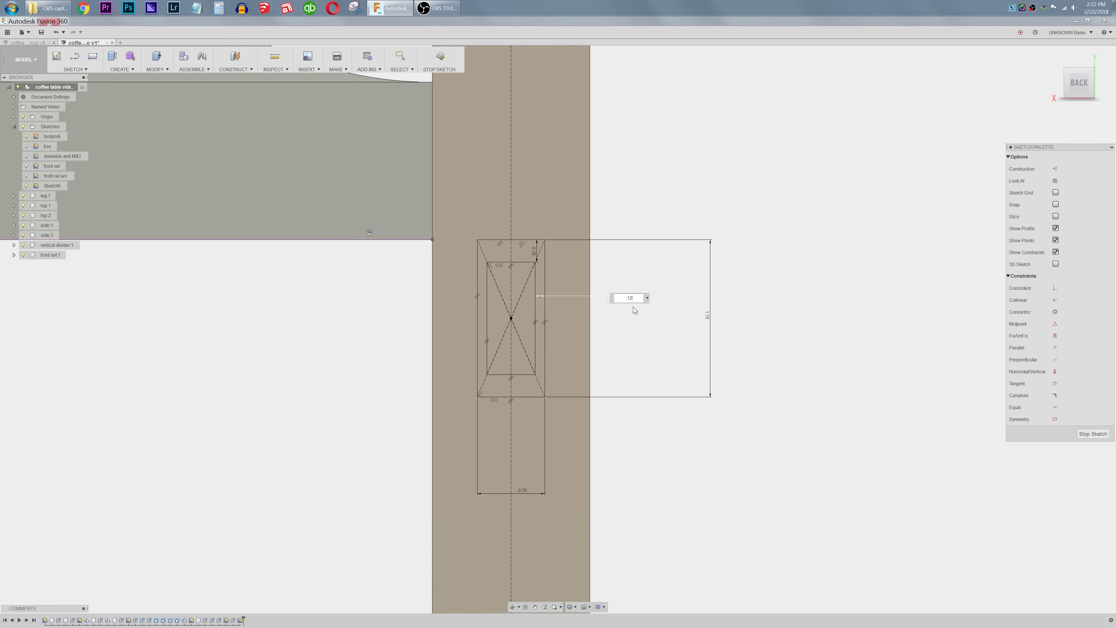
type("5")
key("Return")
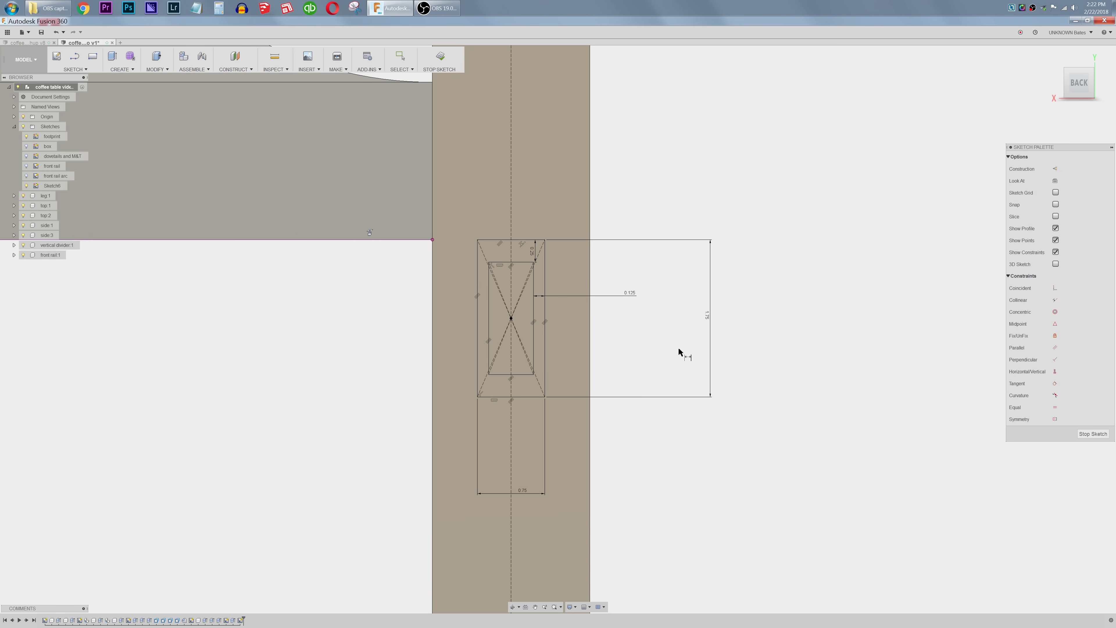
Step: Begin extruding the inner rectangle, with the start set to From Object at the footprint sketch point by the leg's base
middle_click_drag(678, 350, 534, 330, "shift")
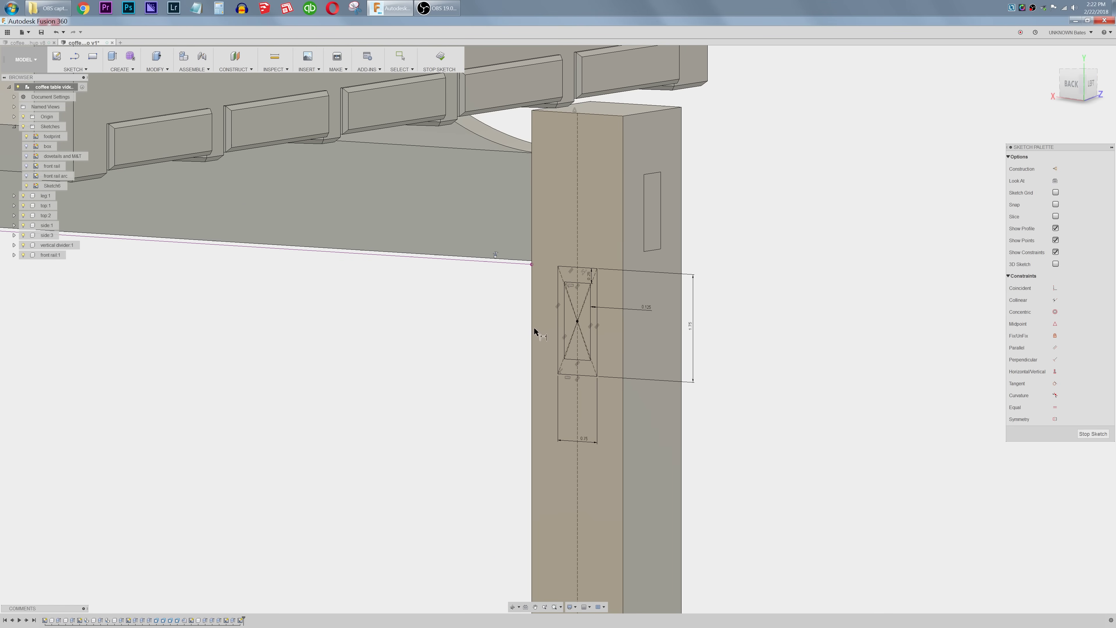
scroll(535, 328, "down", 5)
scroll(643, 344, "down", 3)
right_click_drag(646, 346, 741, 264)
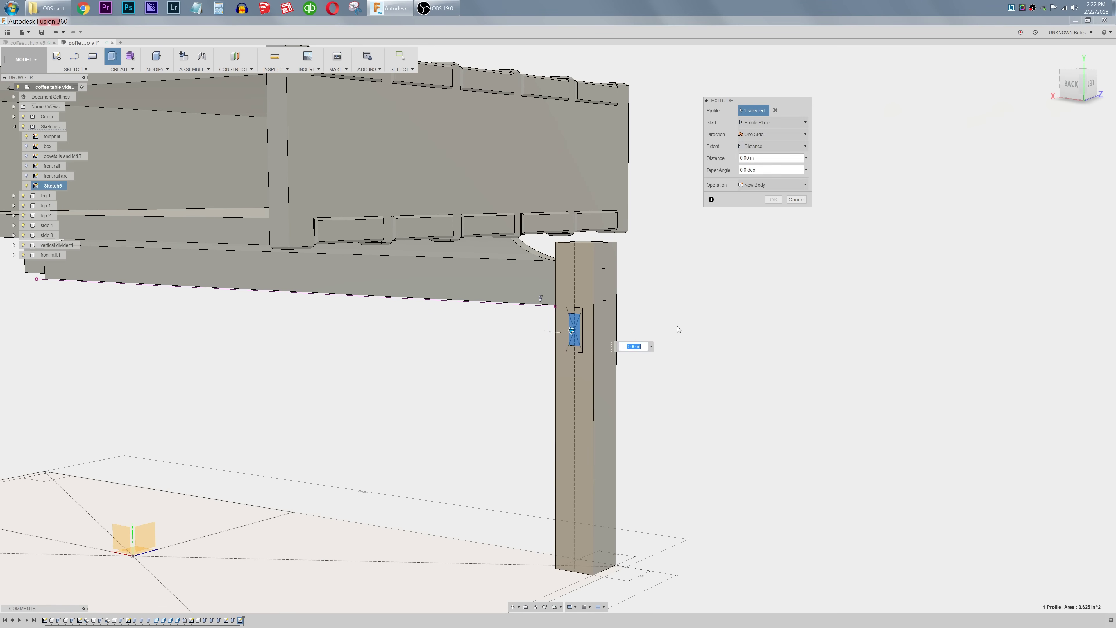
middle_click_drag(677, 325, 629, 368, "shift")
scroll(628, 368, "up", 2)
scroll(631, 365, "down", 6)
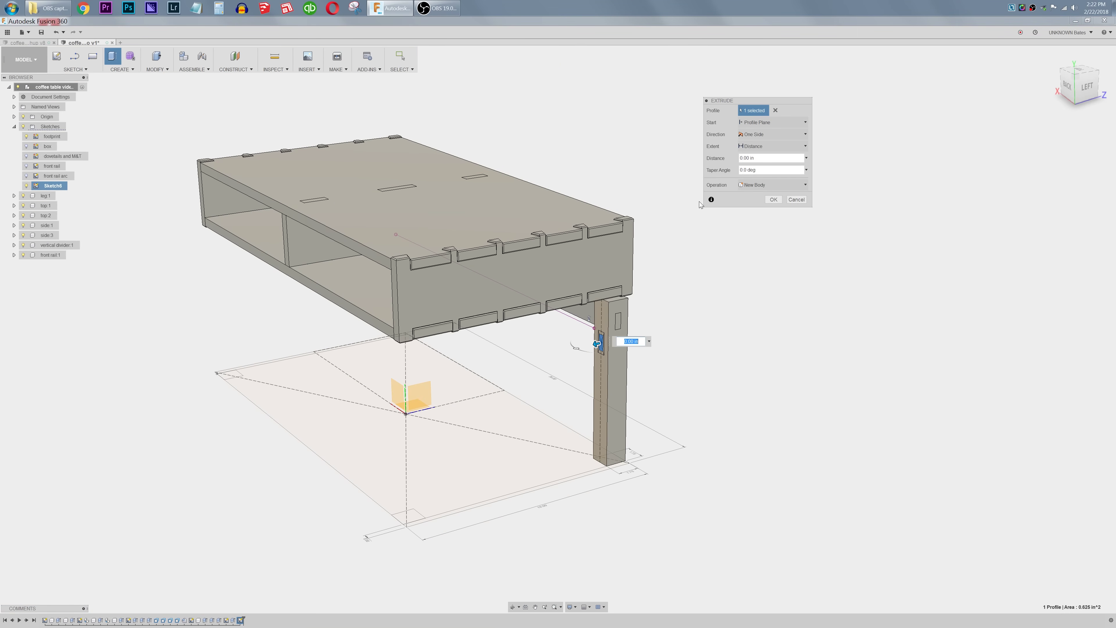
left_click(767, 122)
left_click(764, 151)
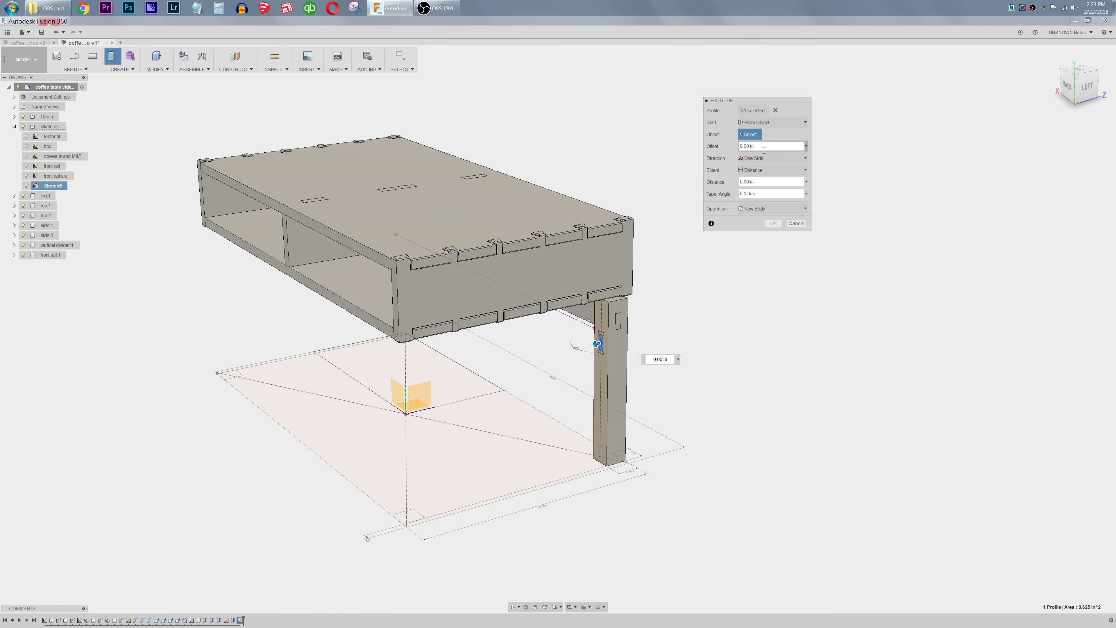
left_click(627, 464)
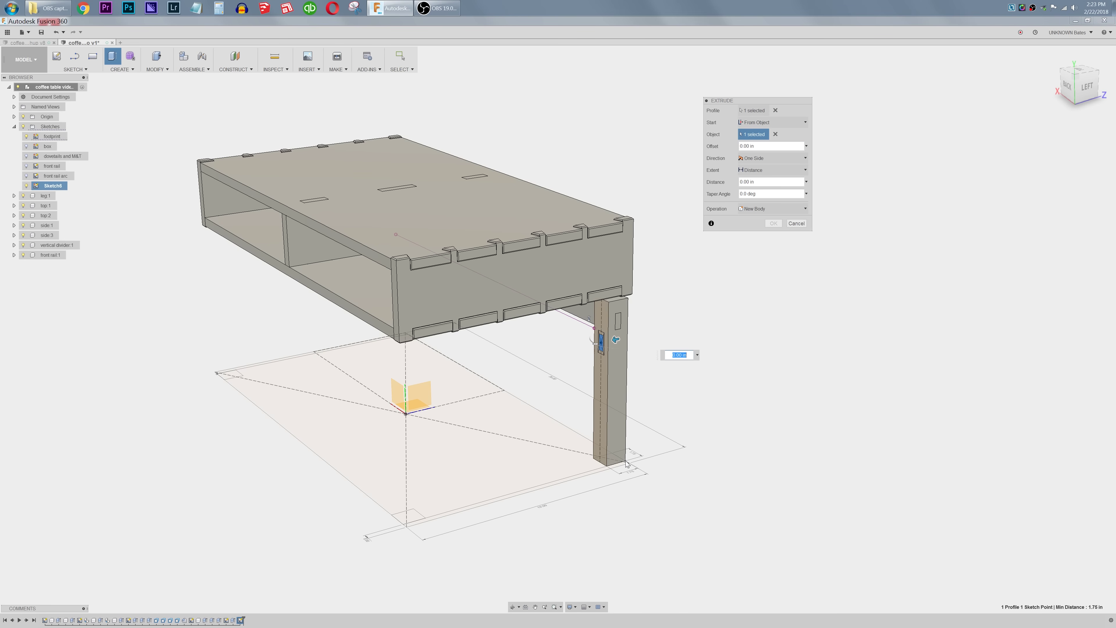
Step: Set the extrusion's extent to the opposite footprint corner point and create it as a new component
left_click(767, 170)
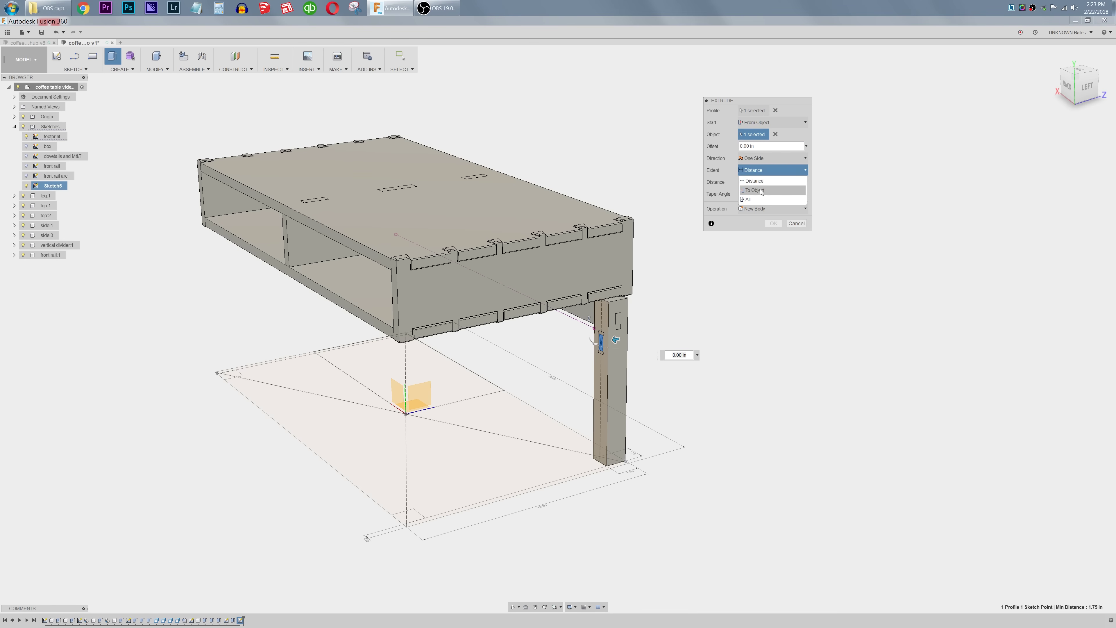
left_click(766, 190)
left_click(405, 527)
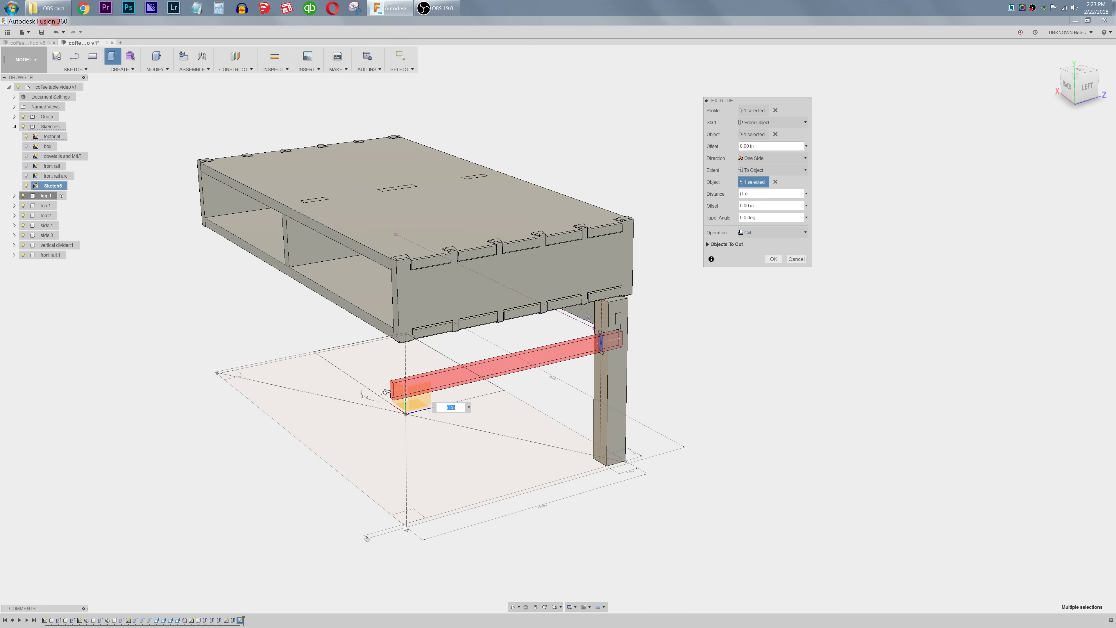
left_click(771, 232)
left_click(759, 283)
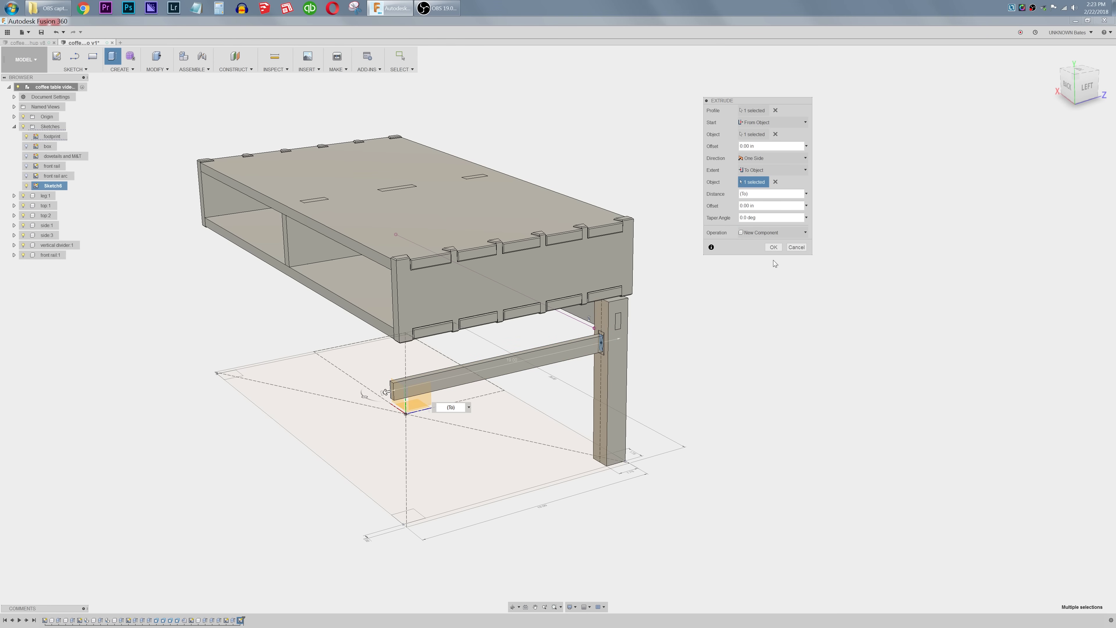
left_click(773, 259)
Step: Rename the new rail component "short rail" and the front rail component "long rail"
left_click(54, 268)
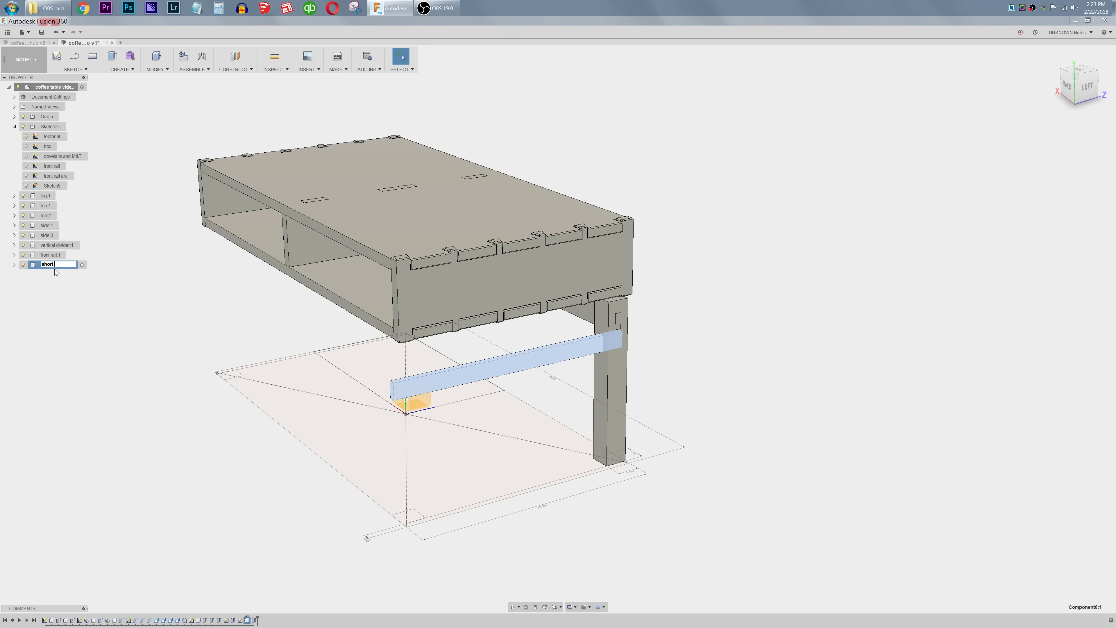
type("short rail")
key("Return")
left_click(49, 257)
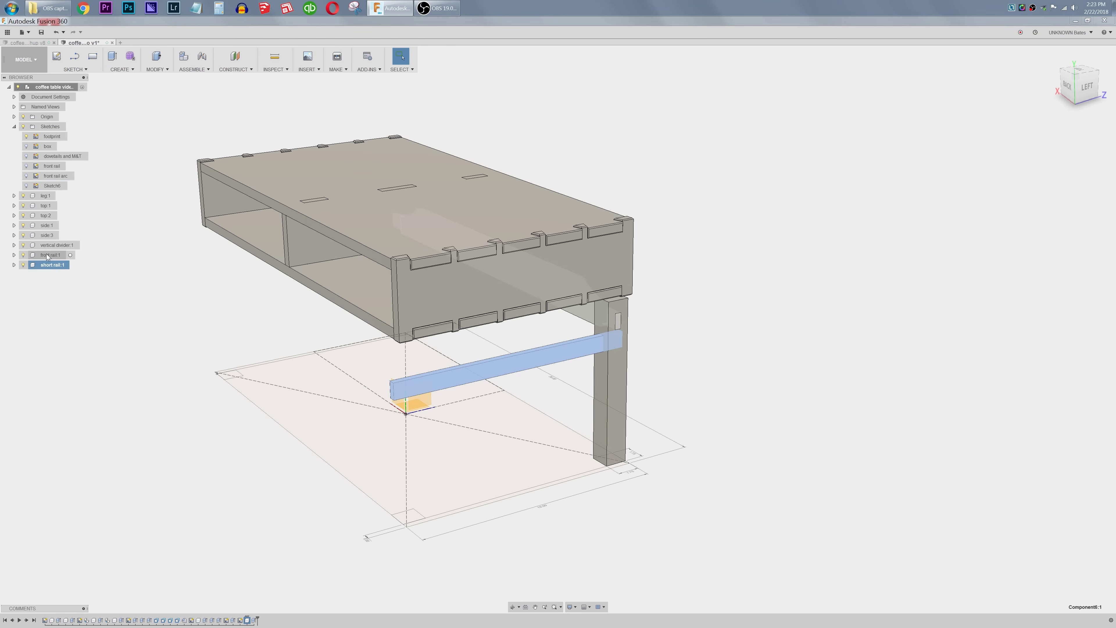
type("long")
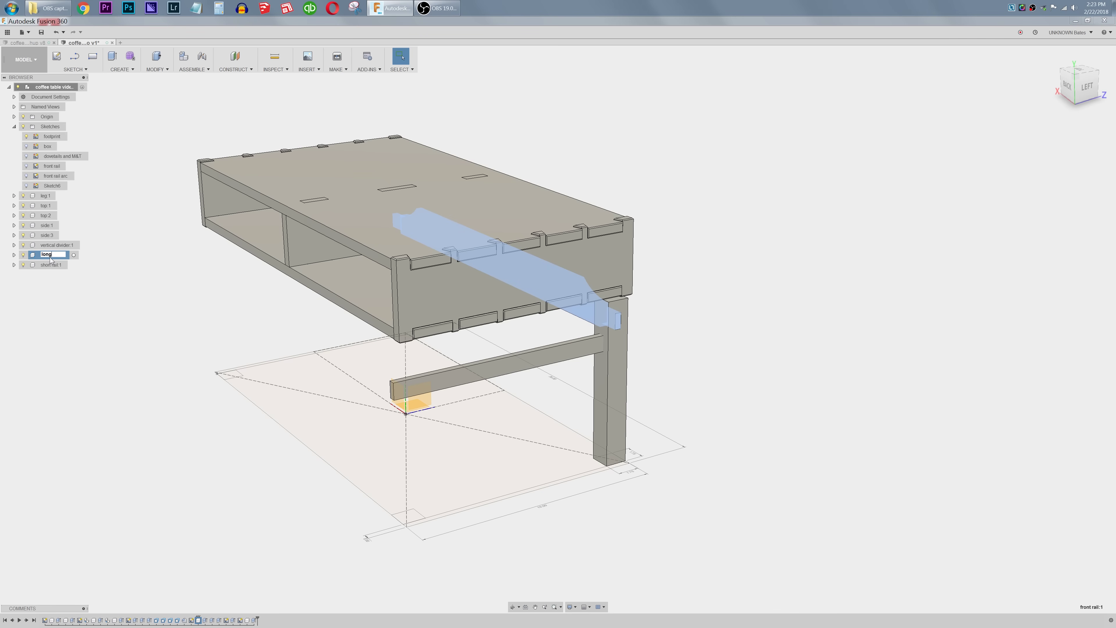
type(" rail")
key("Return")
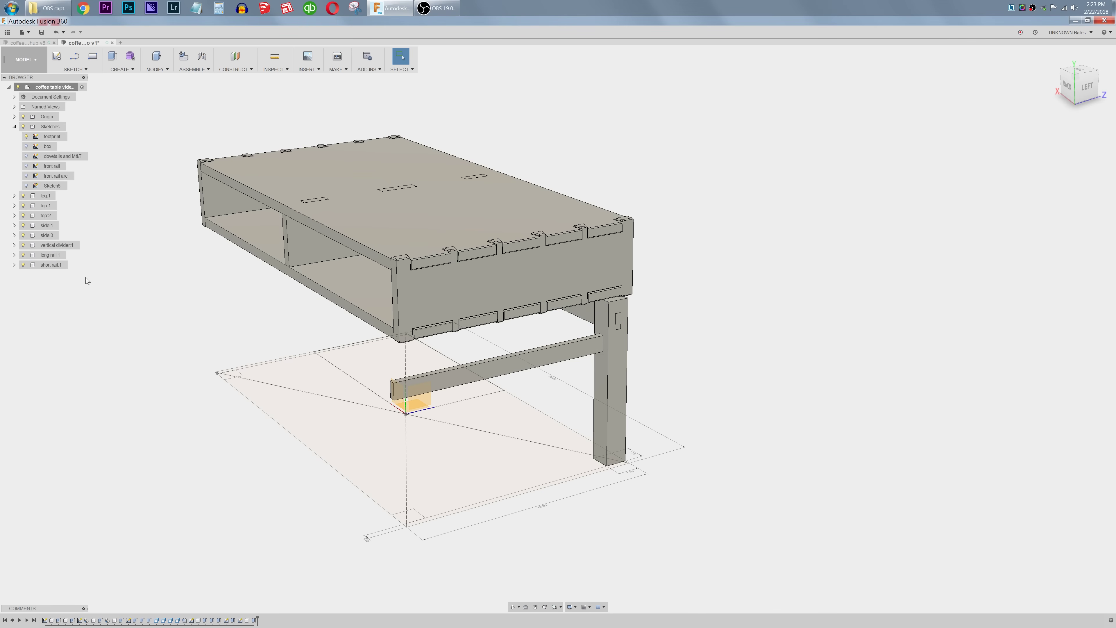
Step: Rename the sketch containing the nested rectangles "short rail"
left_click(549, 357)
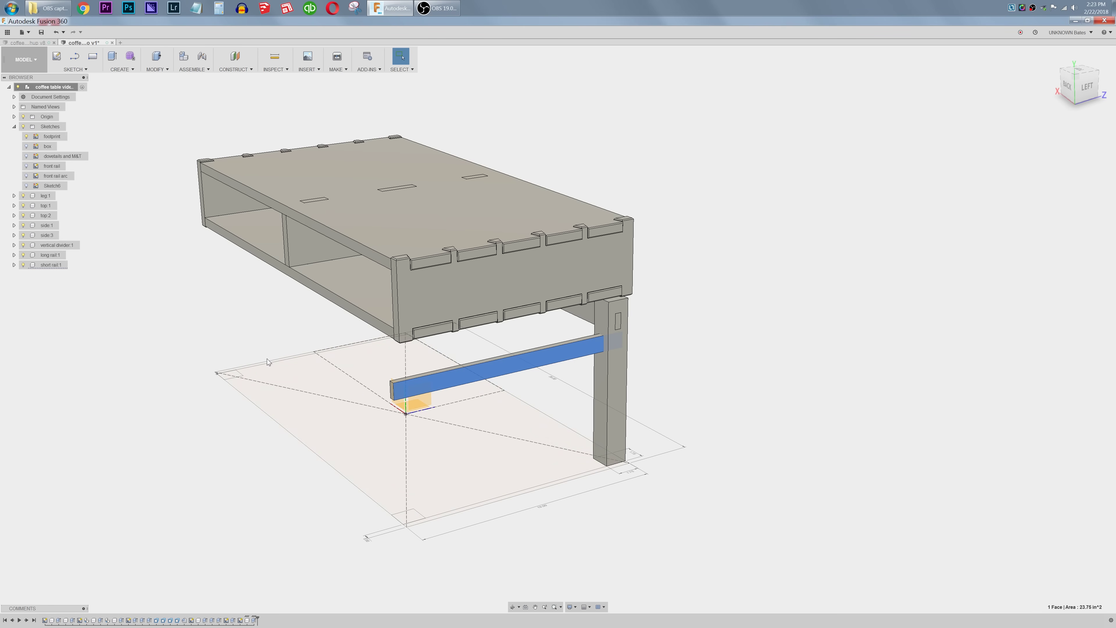
left_click(57, 187)
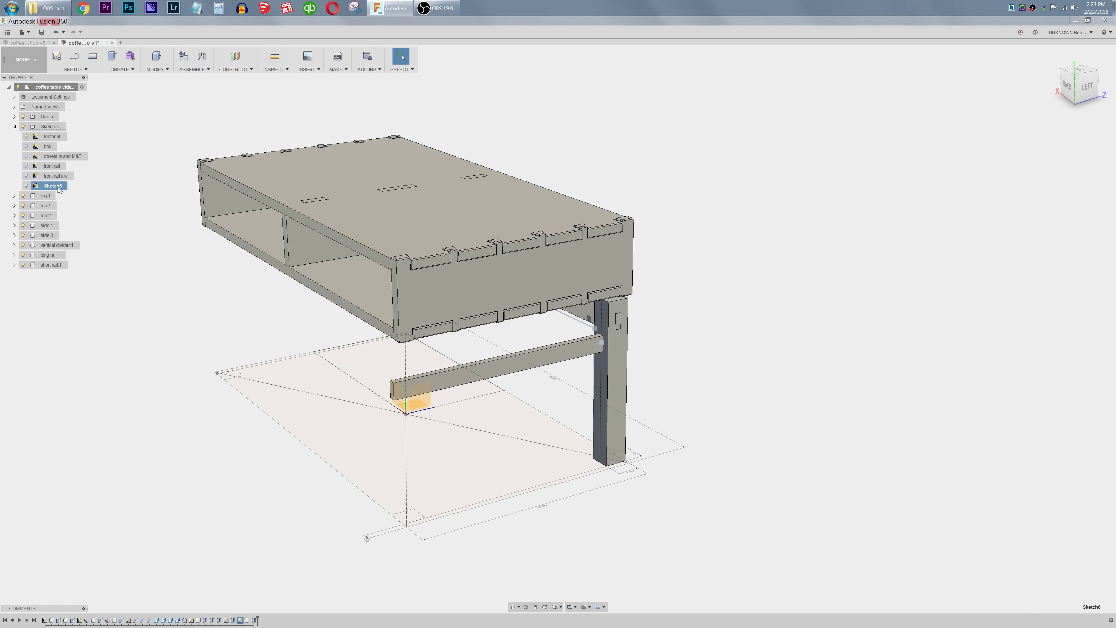
type("short rail")
key("Return")
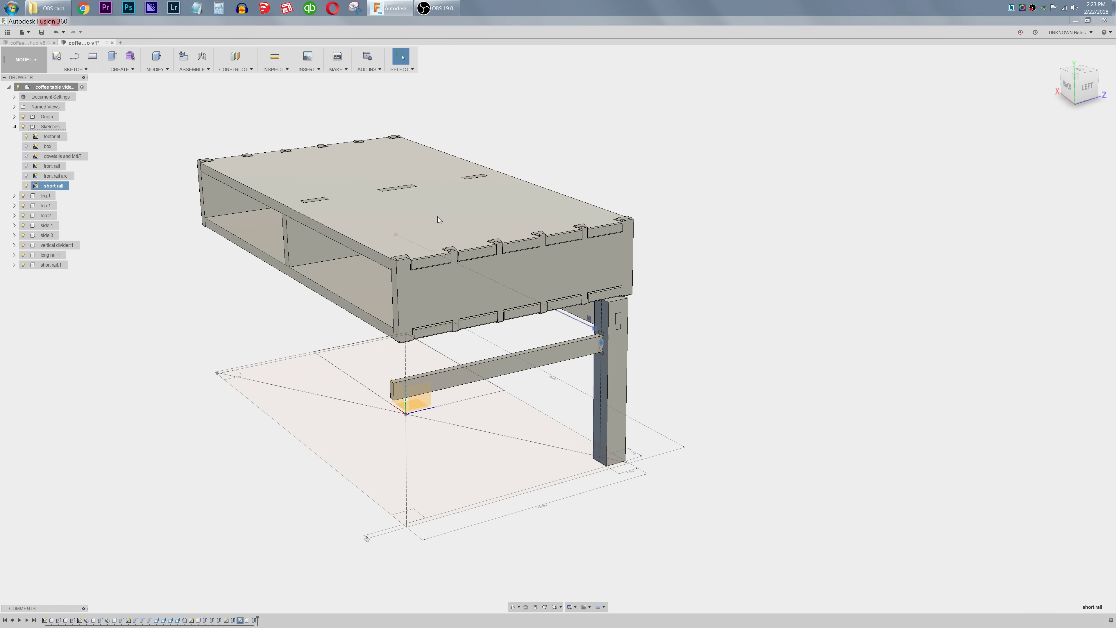
Step: Extrude the outer rectangle's border profile to the inner footprint point at the far end, joining it only to the short rail by temporarily hiding the leg
key("q")
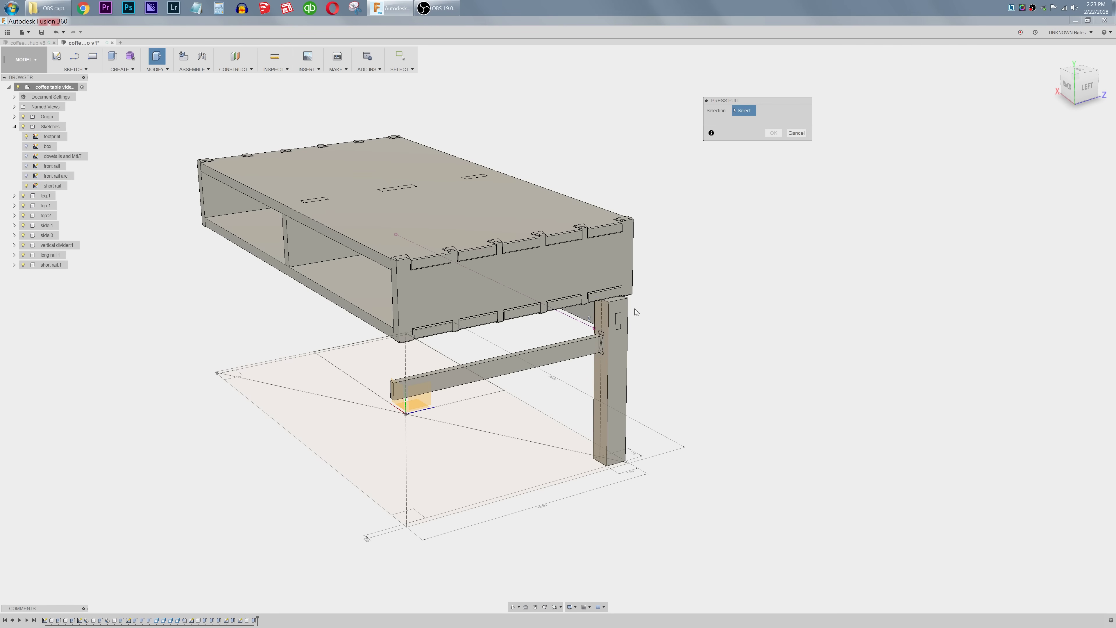
left_click(603, 336)
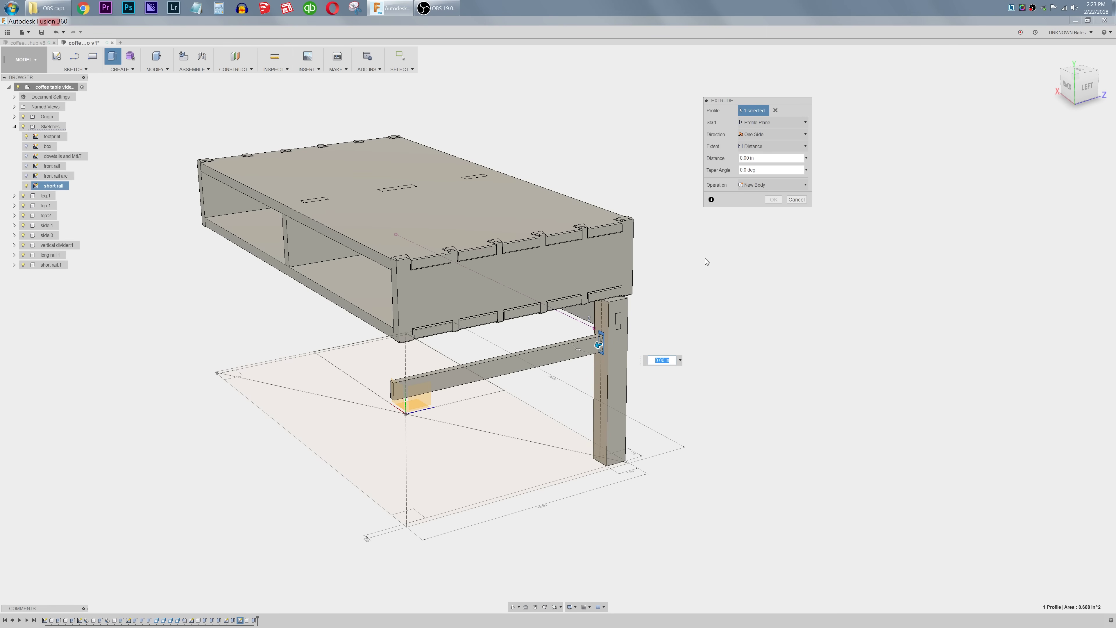
left_click(787, 147)
left_click(756, 166)
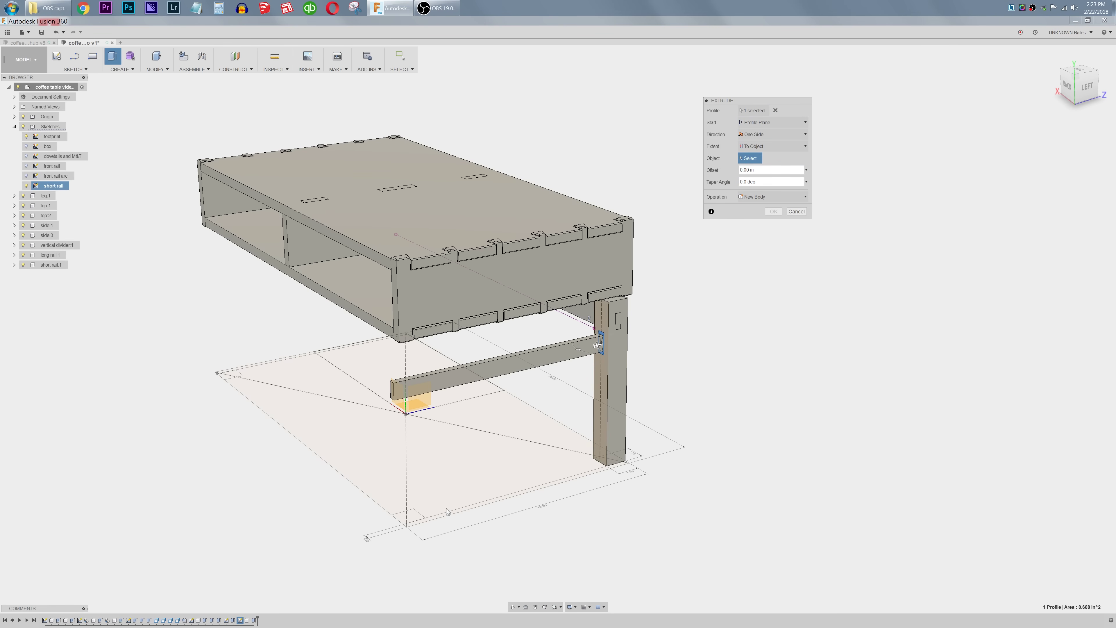
left_click(426, 519)
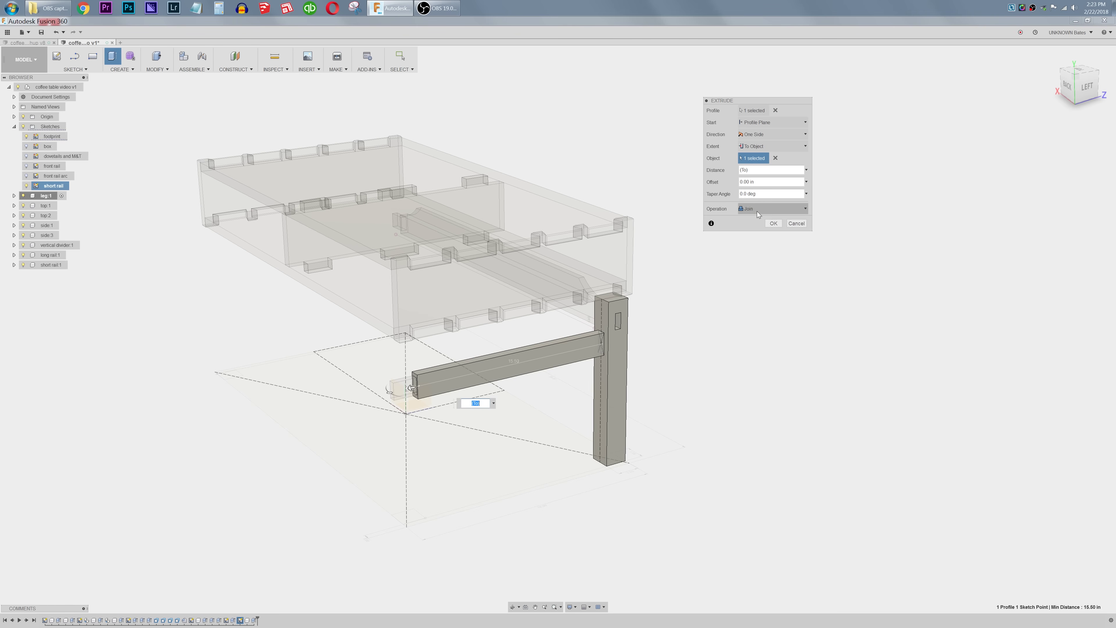
left_click(23, 196)
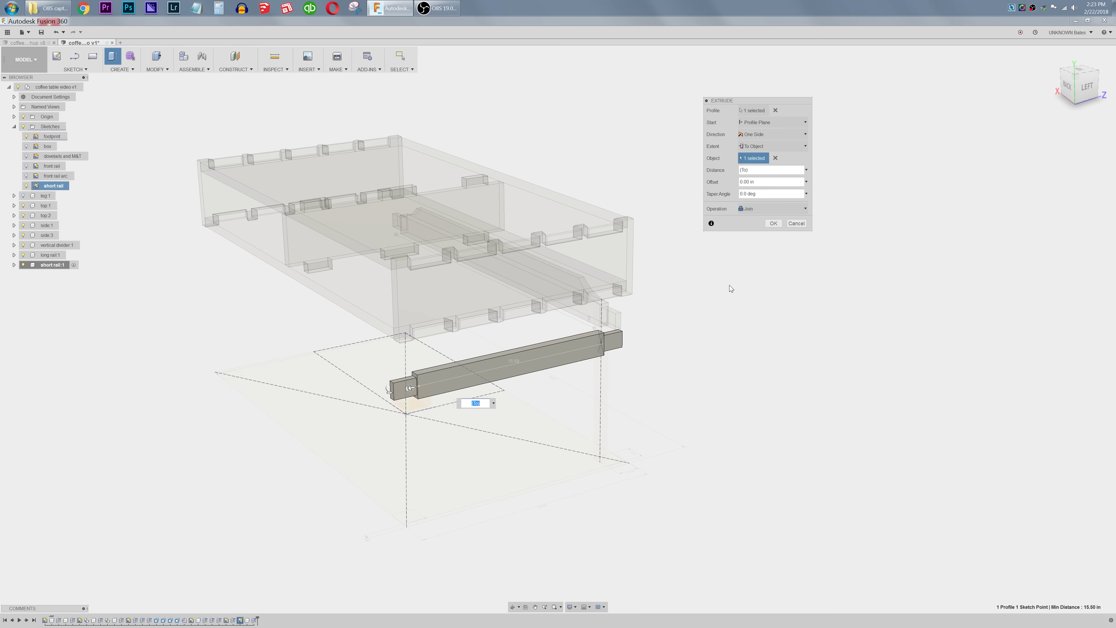
left_click(773, 222)
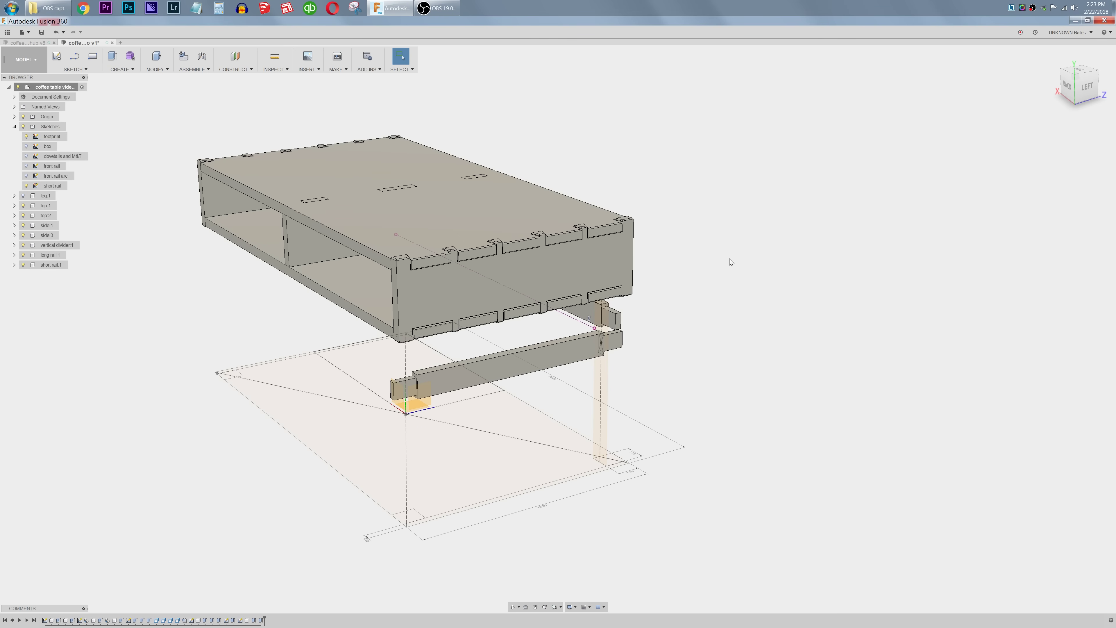
left_click(23, 195)
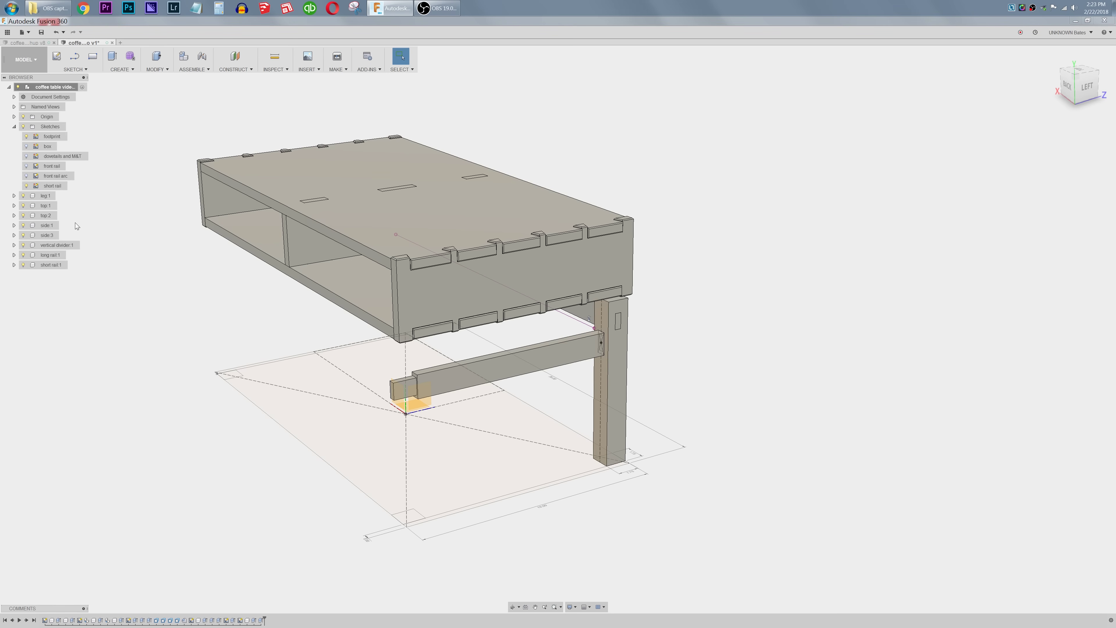
Step: Copy the leg component point to point from its bottom outer corner to the footprint's front corner at the long rail's free end
middle_click_drag(664, 293, 566, 304, "shift")
scroll(715, 404, "up", 2)
scroll(714, 402, "down", 5)
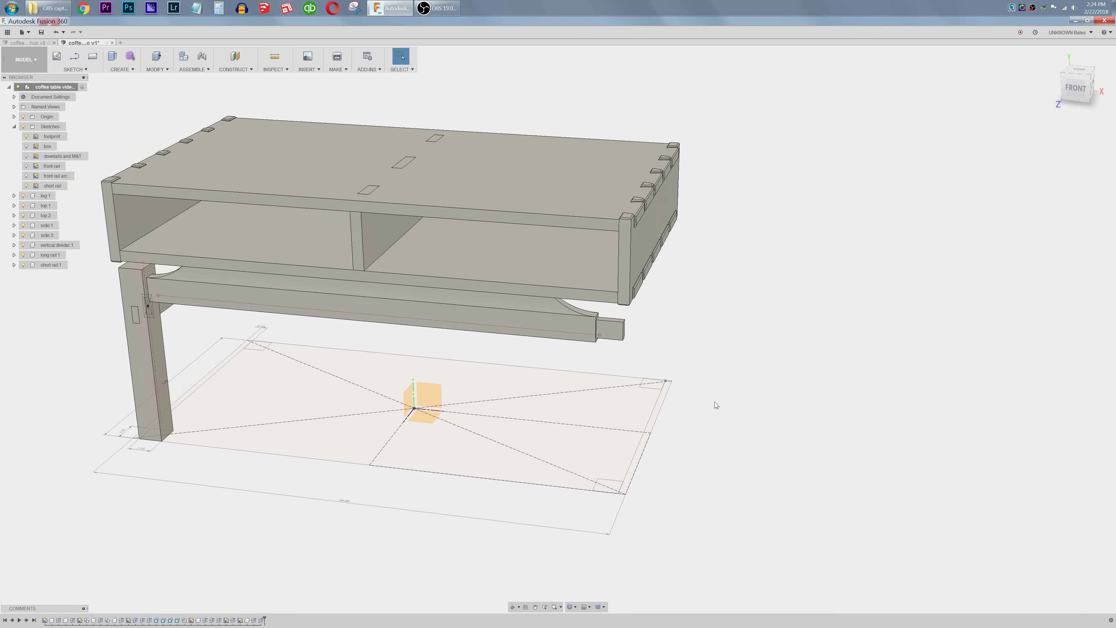
scroll(492, 421, "up", 5)
middle_click_drag(518, 442, 530, 418, "shift")
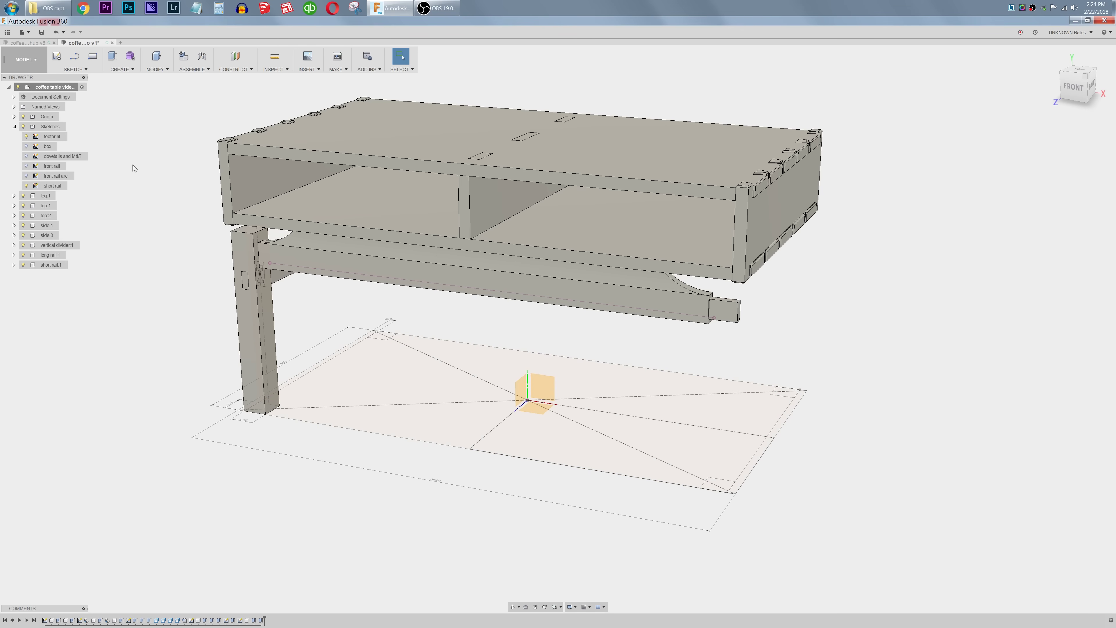
left_click(262, 327)
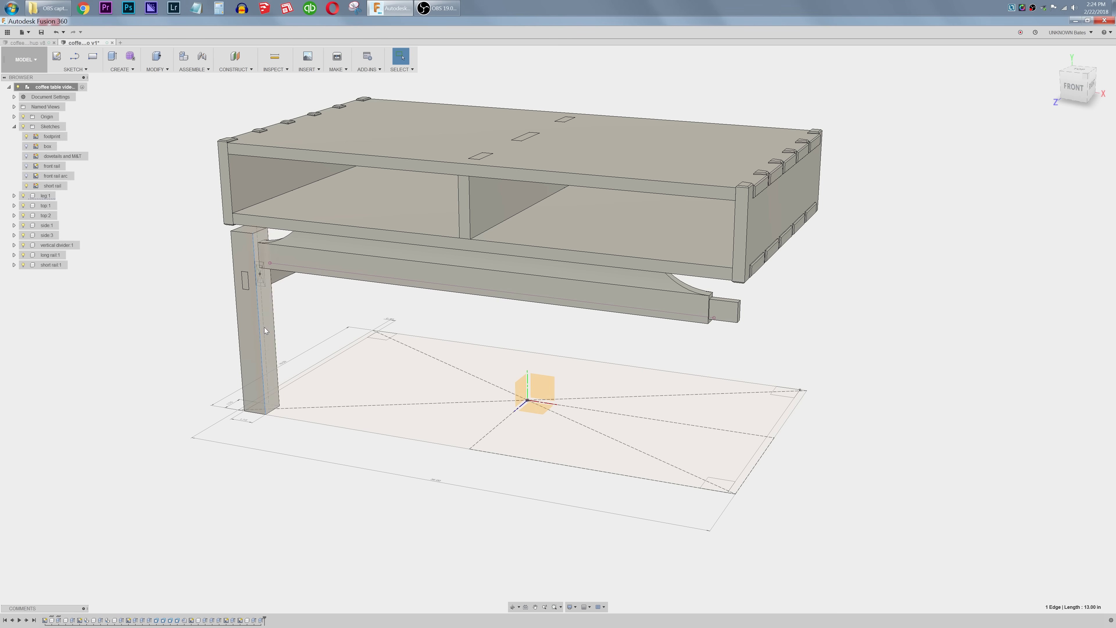
left_click(670, 509)
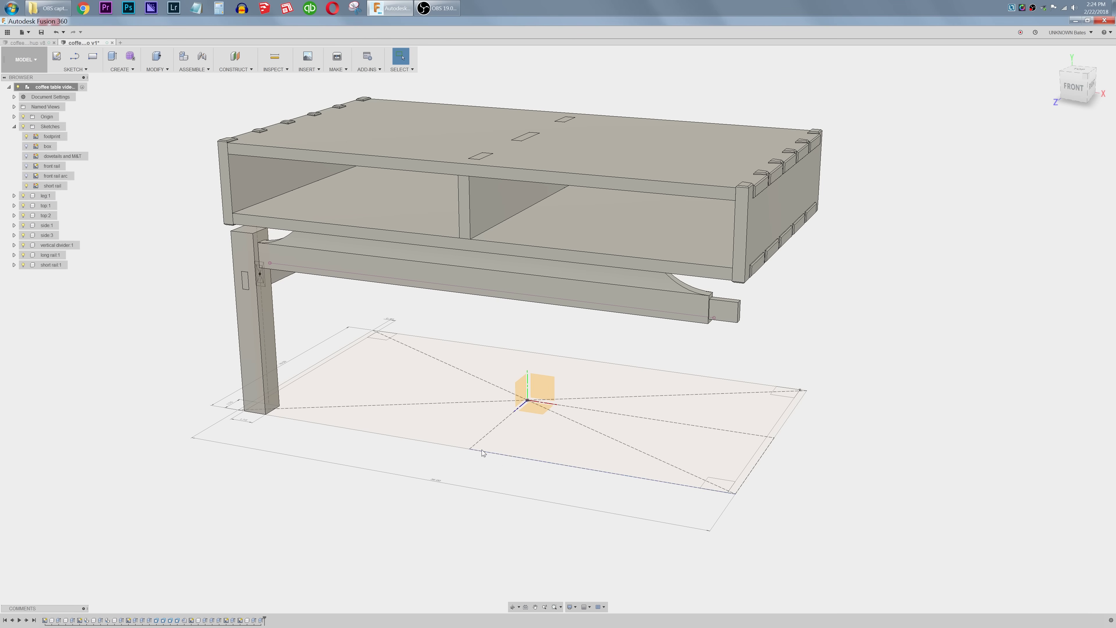
key("m")
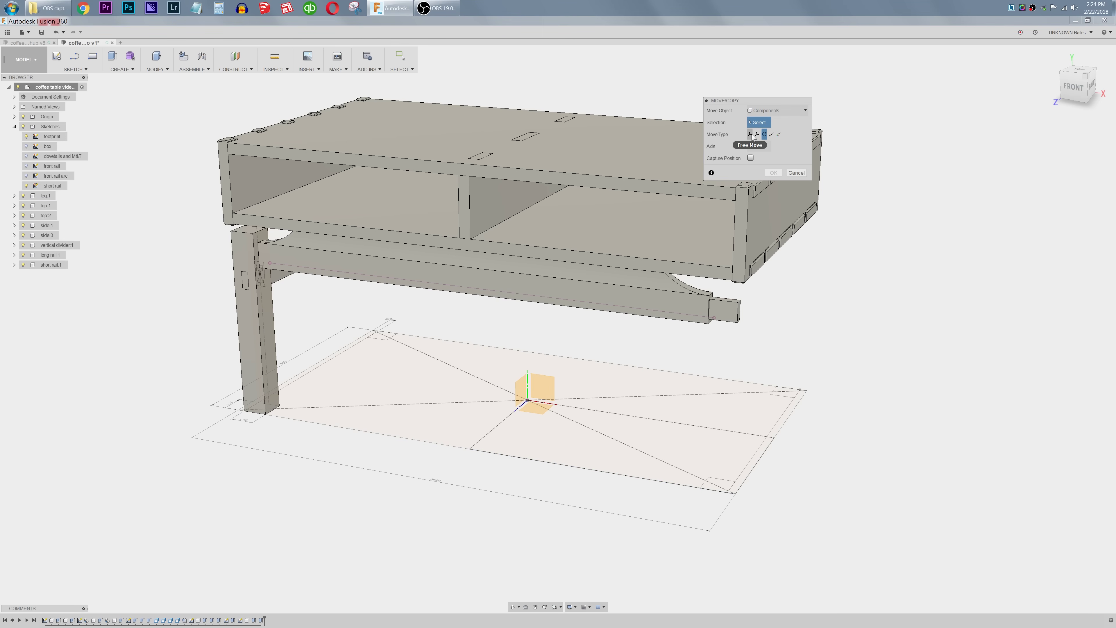
left_click(775, 110)
left_click(243, 326)
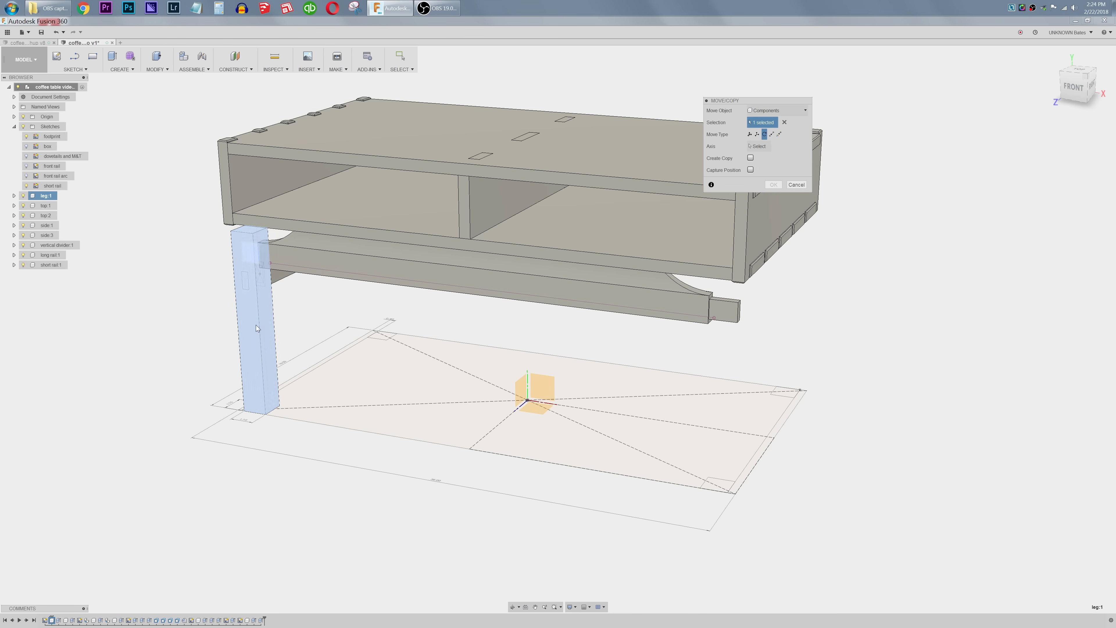
left_click(772, 134)
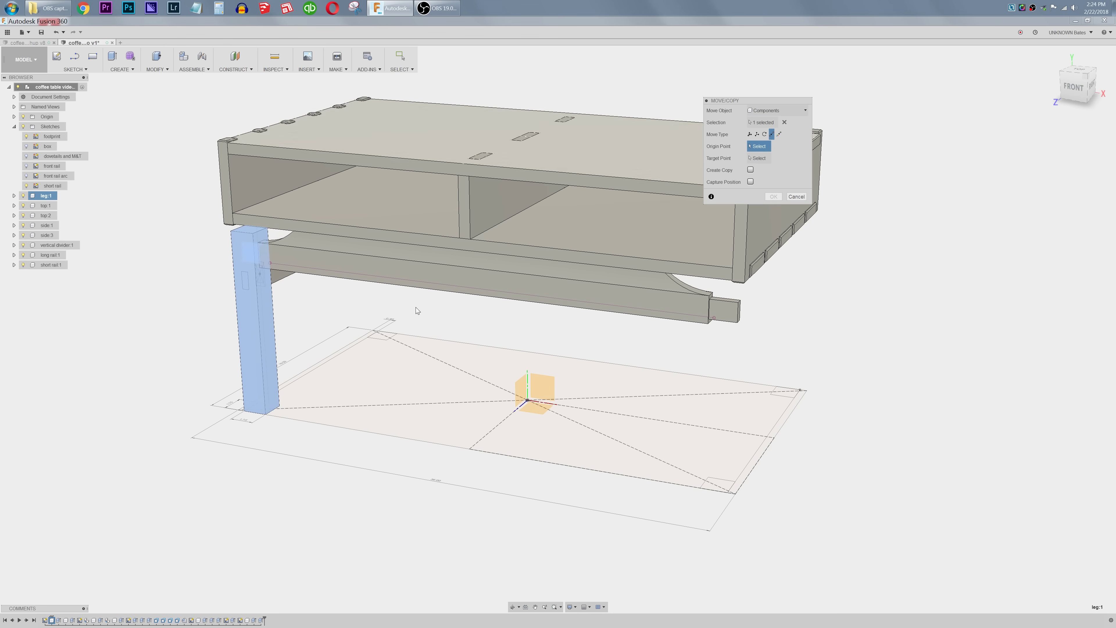
left_click(266, 419)
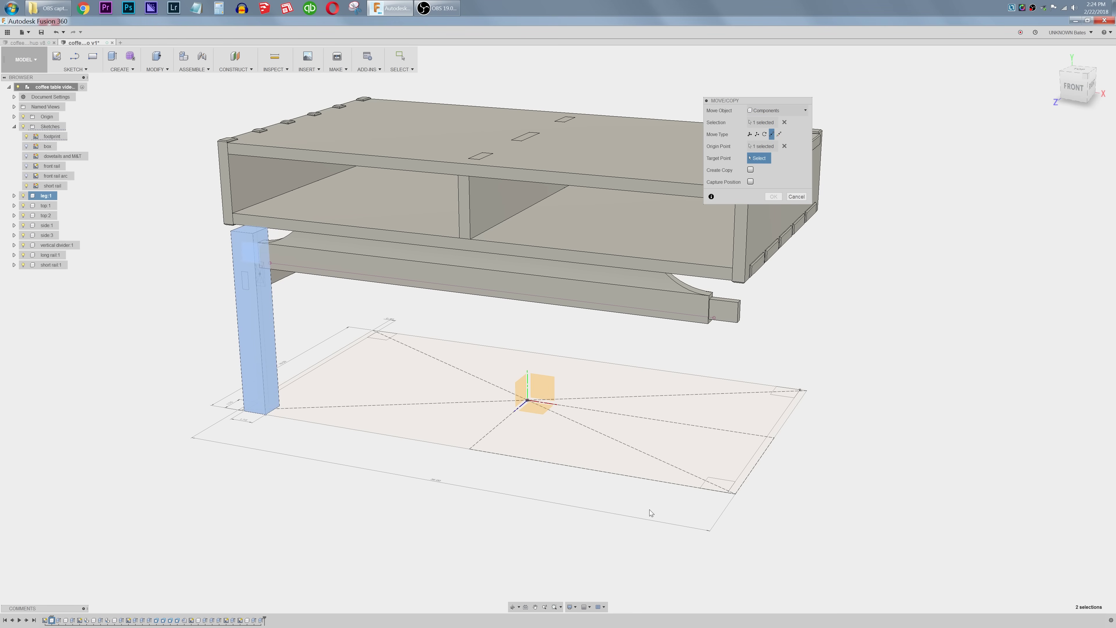
left_click(730, 493)
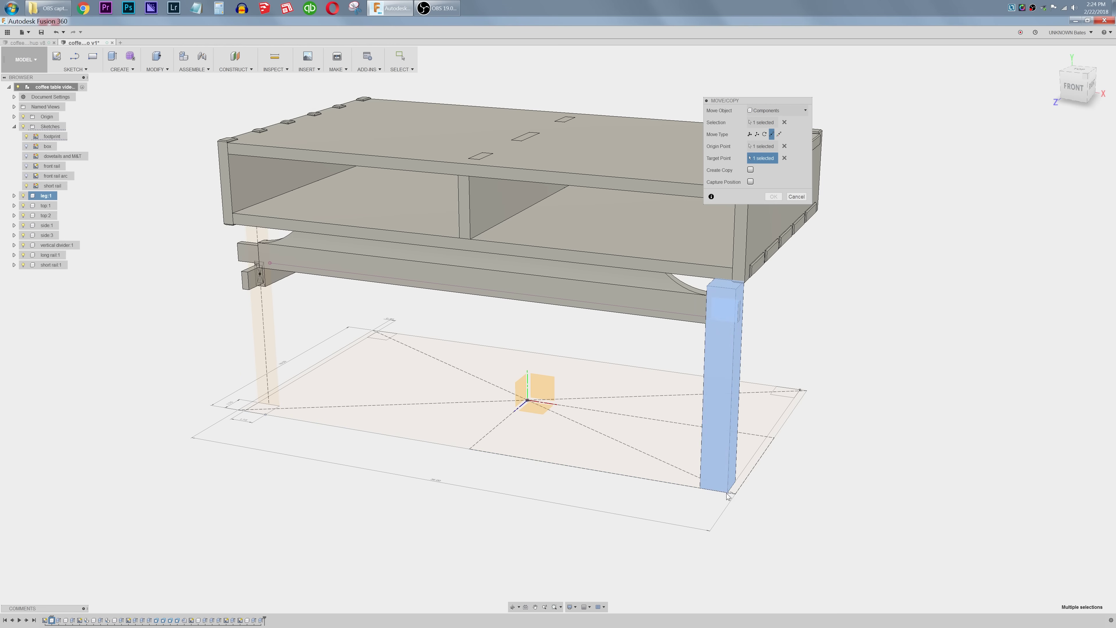
left_click(751, 170)
left_click(773, 197)
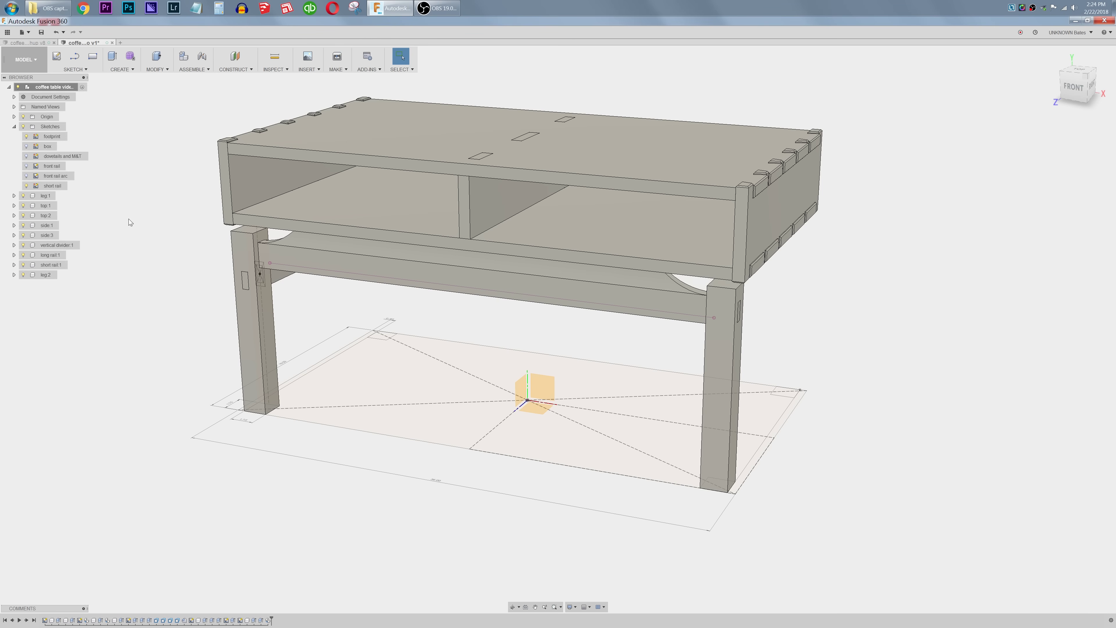
Step: Preview a 13 in outward extrusion of the original leg's front face, cancel it, and undo the leg copy
left_click(27, 185)
left_click(247, 315)
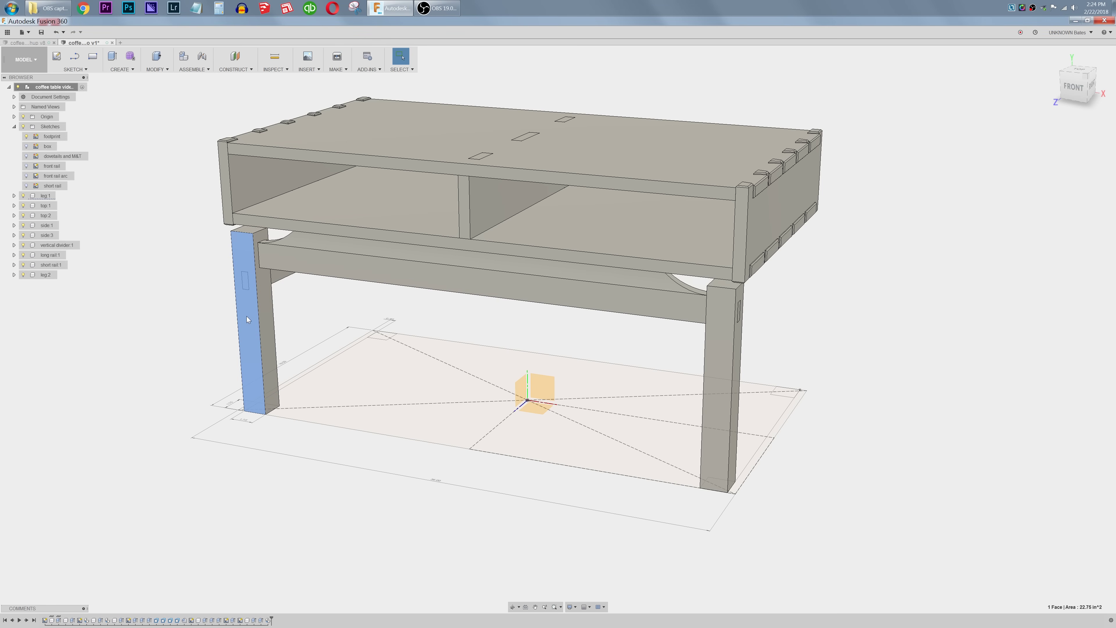
key("e")
left_click_drag(242, 320, 95, 381)
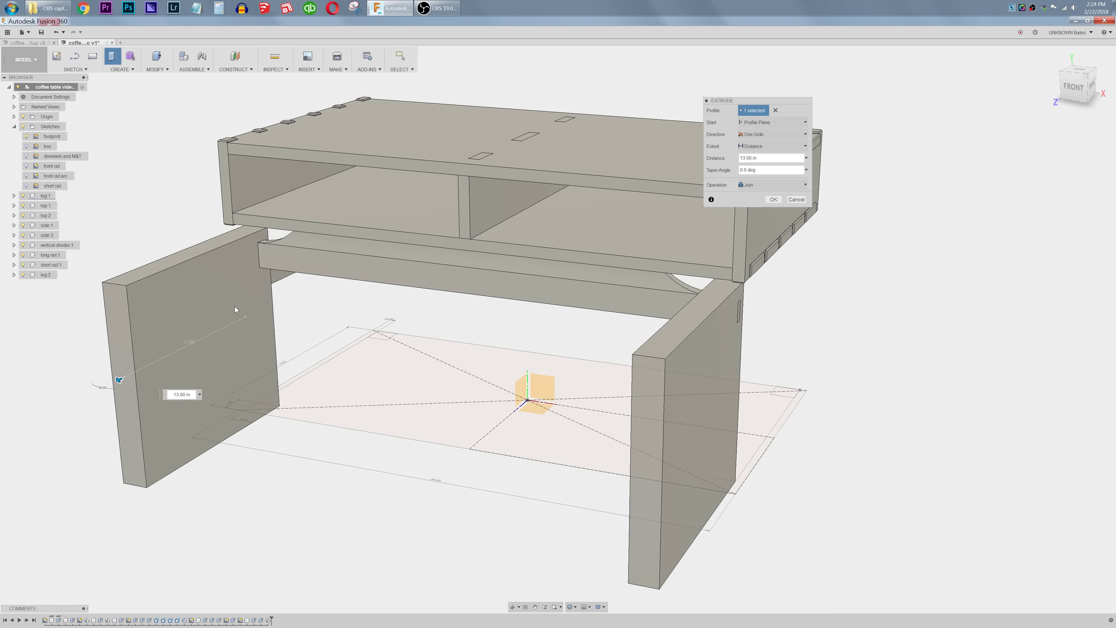
key("Return")
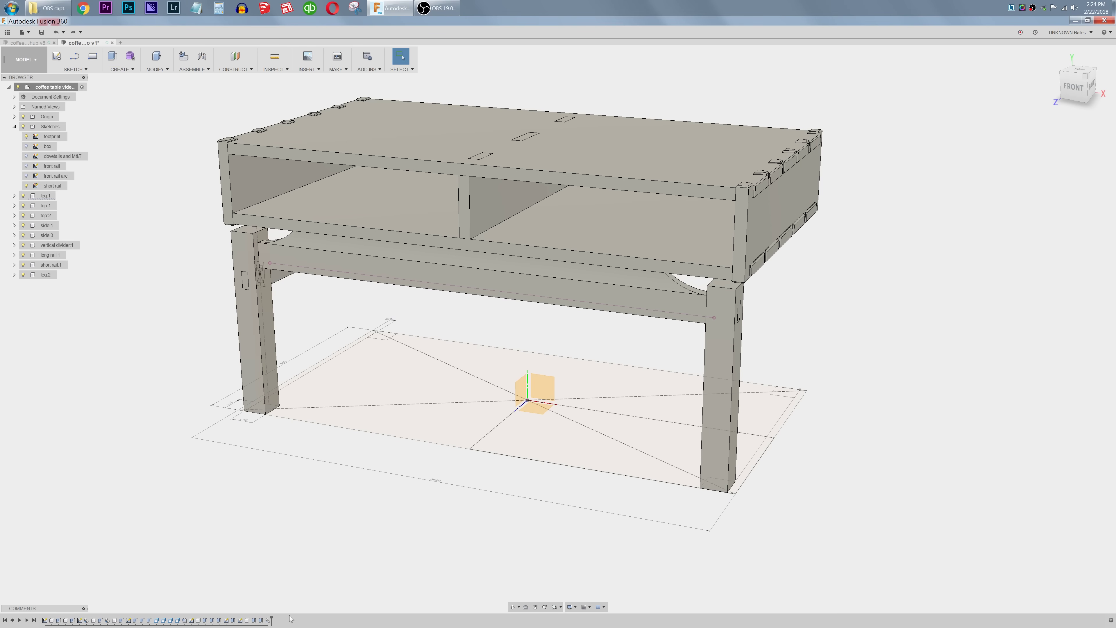
key("ctrl+z")
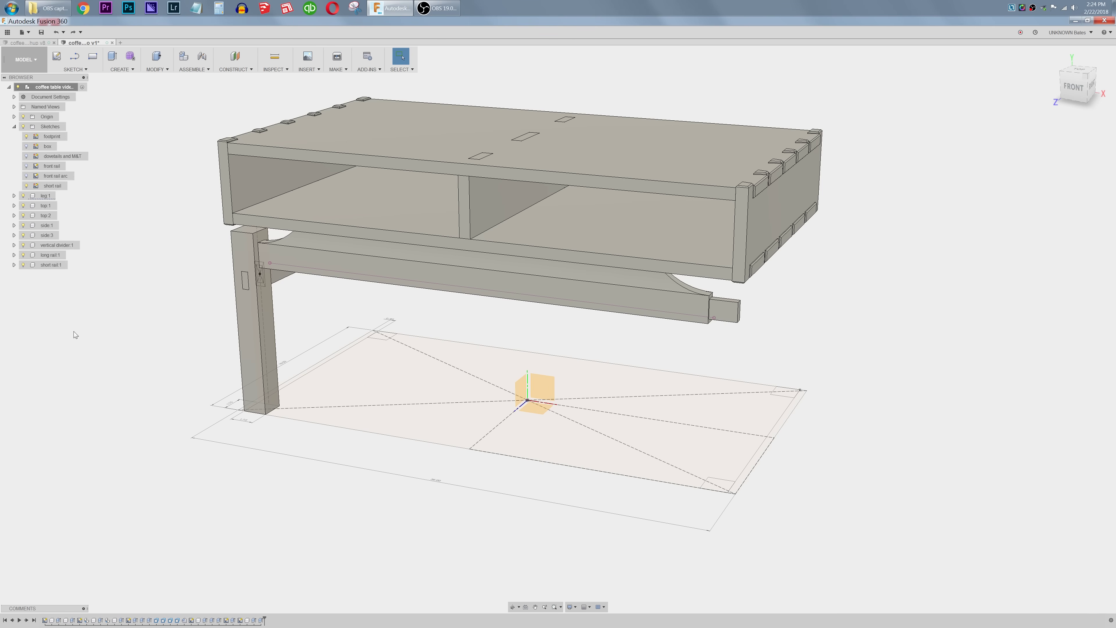
Step: Hide the short rail sketch
left_click(27, 186)
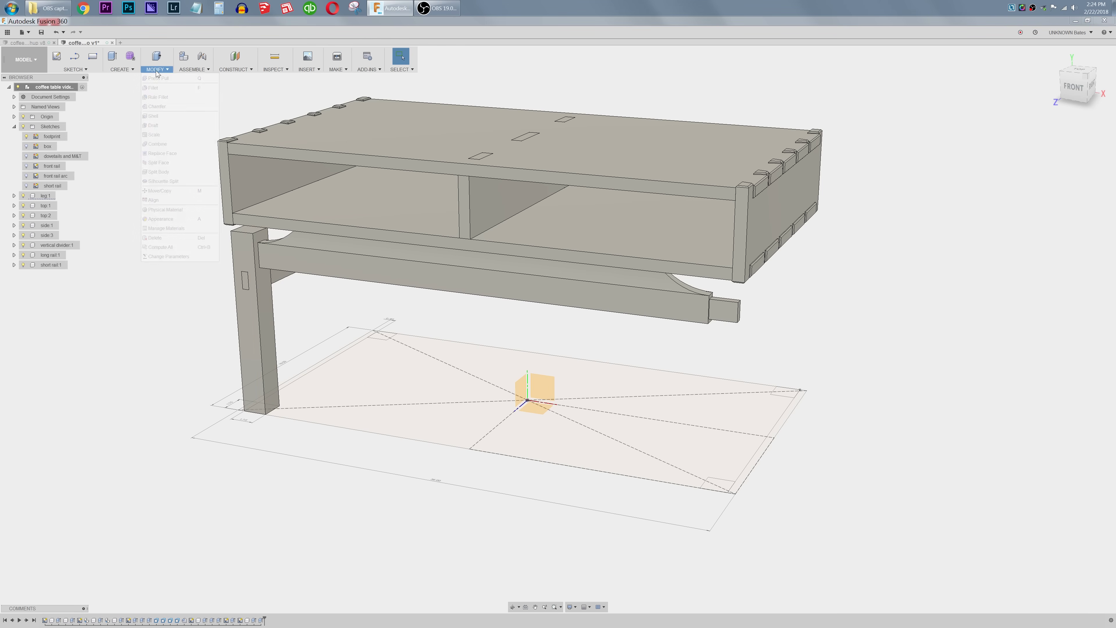
Step: Mirror the leg component across the vertical origin plane midway along the table's length
left_click(122, 68)
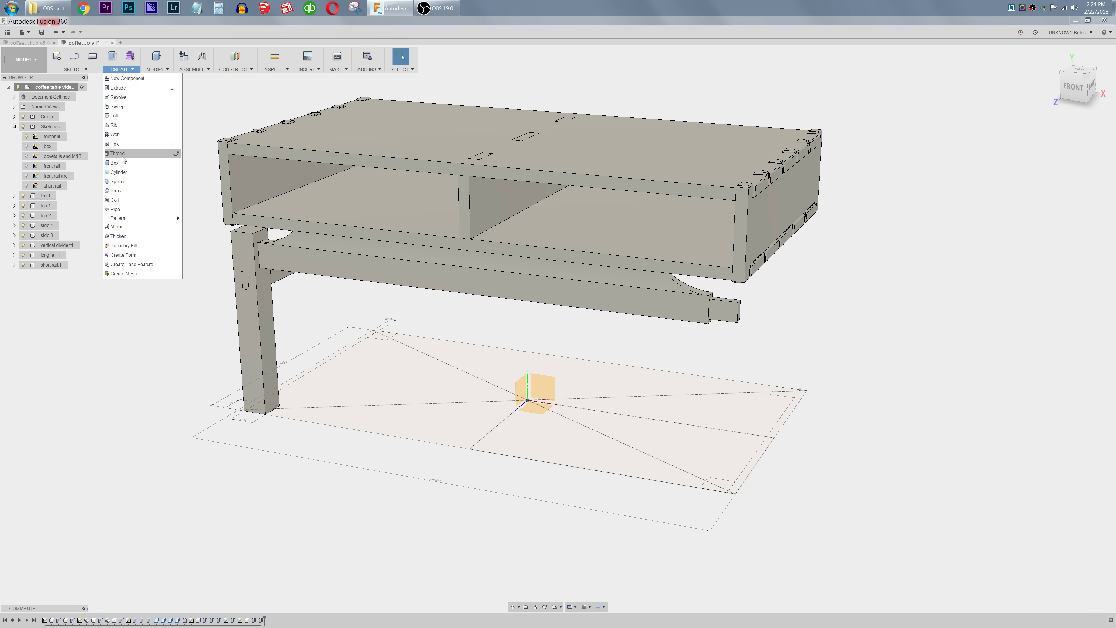
left_click(117, 226)
left_click(769, 111)
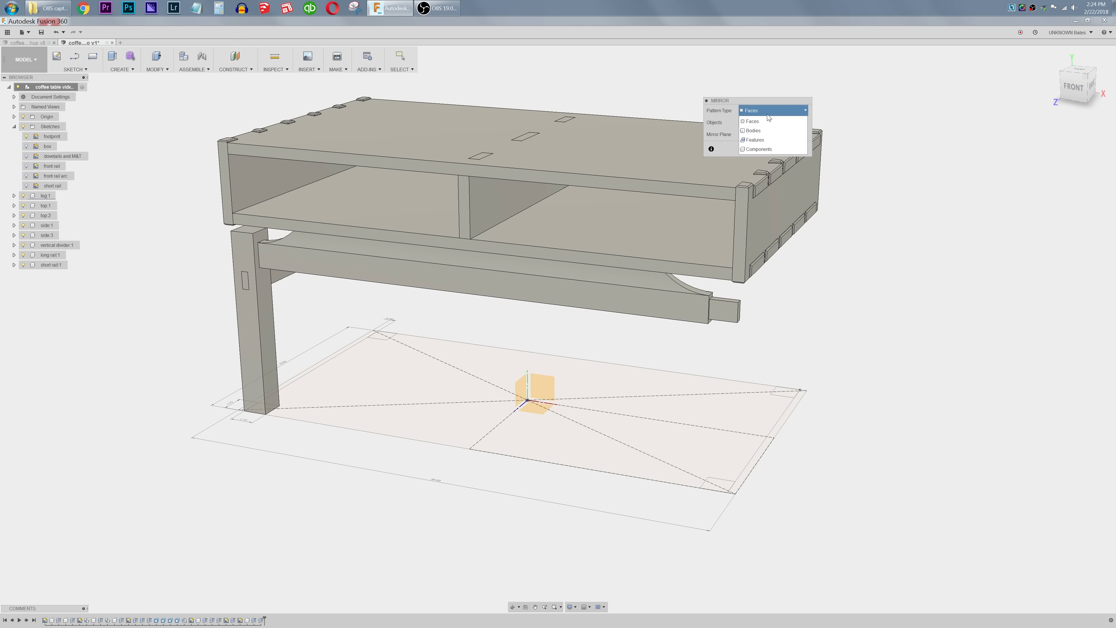
left_click(753, 149)
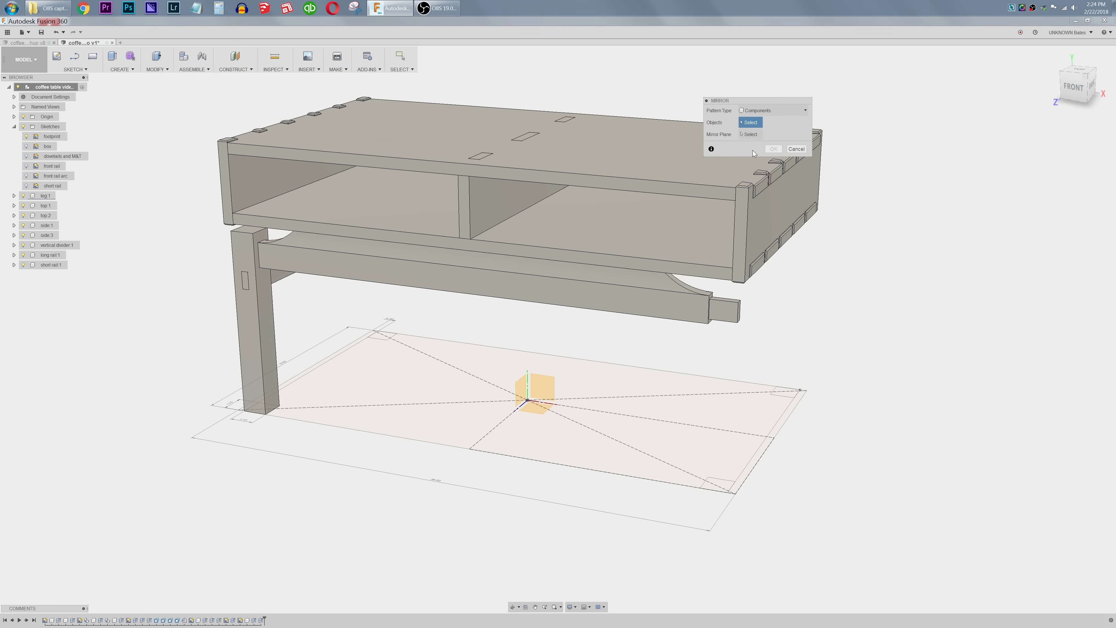
left_click(270, 358)
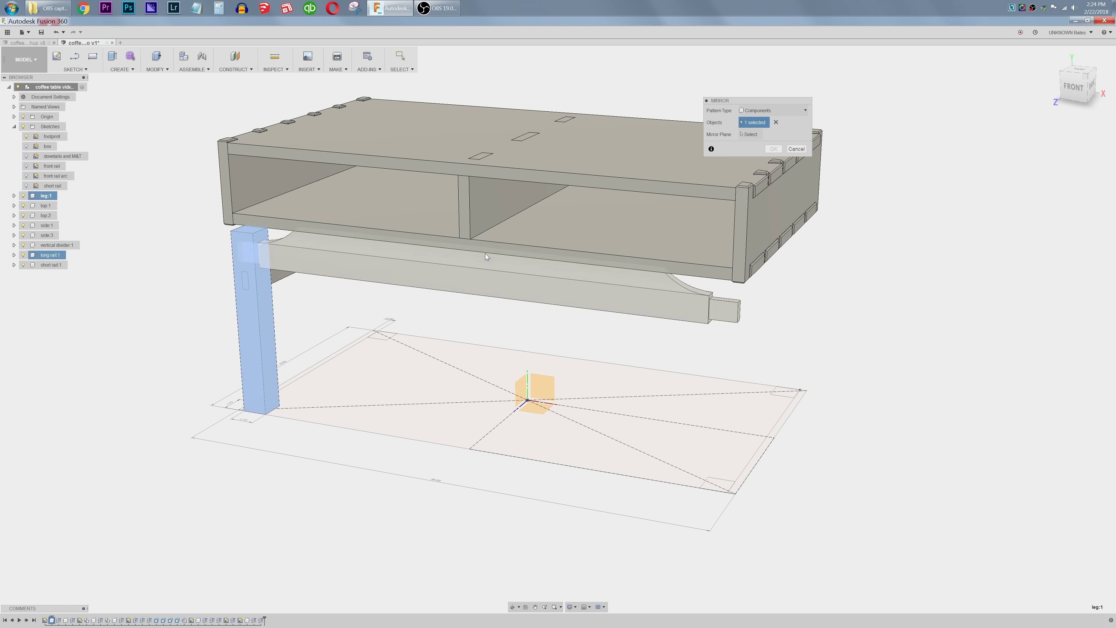
left_click(522, 387)
key("Return")
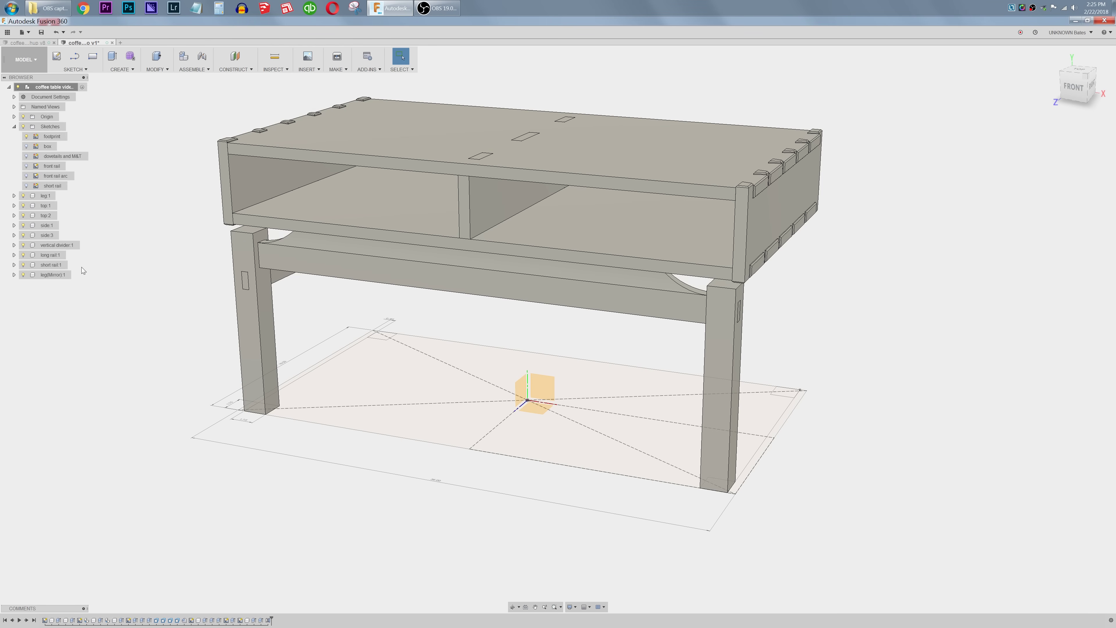
Step: Preview a 14.5 in outward extrusion of the original leg's front face with the mirrored leg in place, and cancel it
left_click(55, 277)
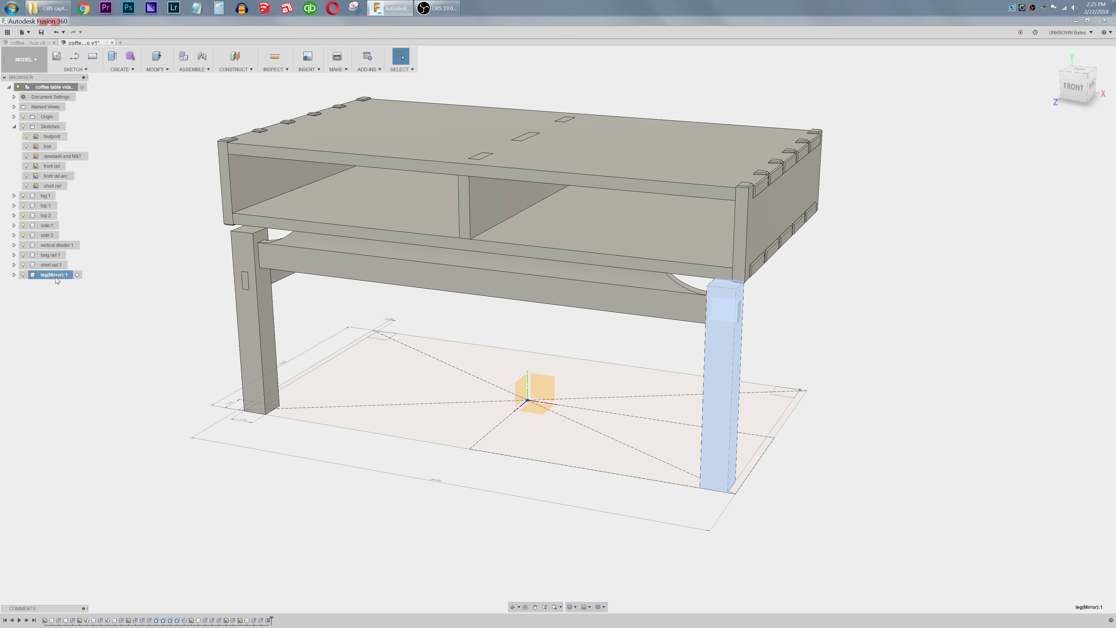
key("Escape")
left_click(246, 310)
key("e")
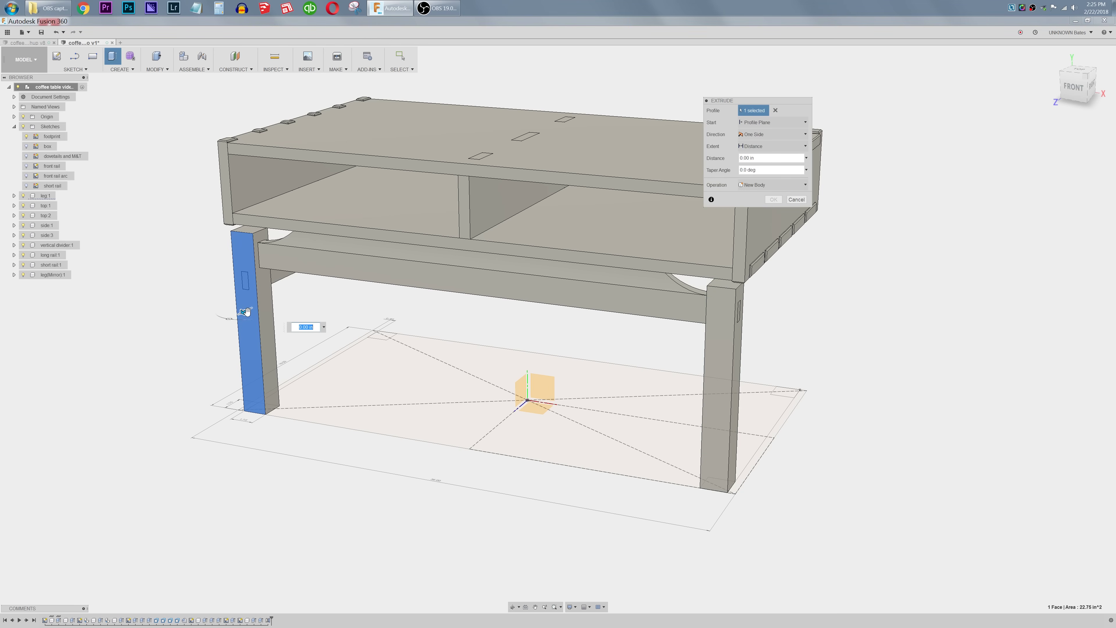
left_click_drag(246, 312, 98, 360)
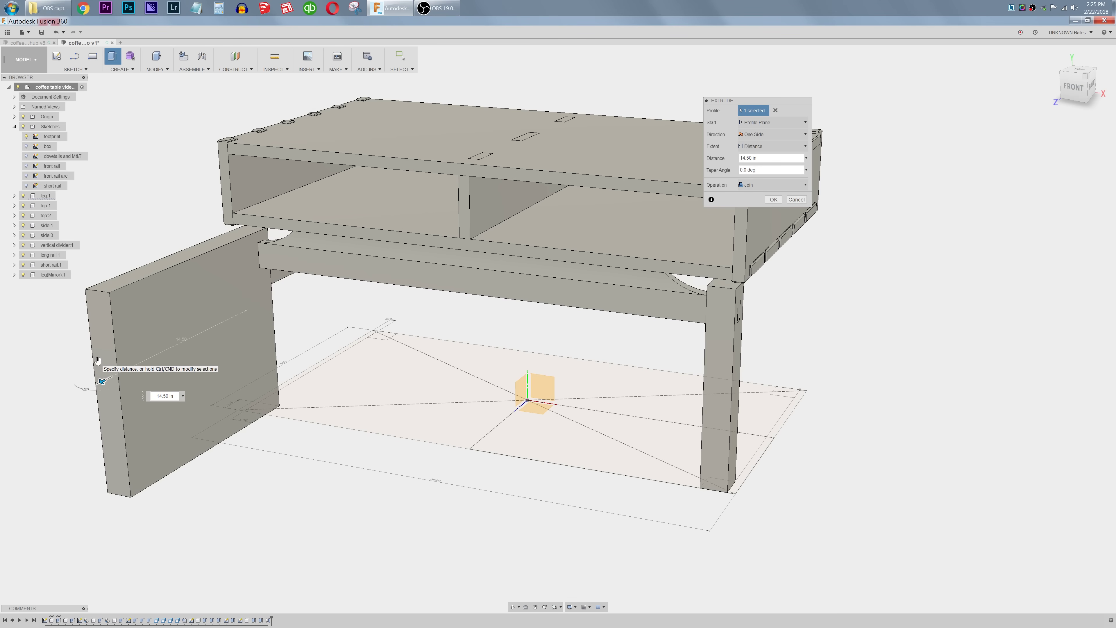
key("Escape")
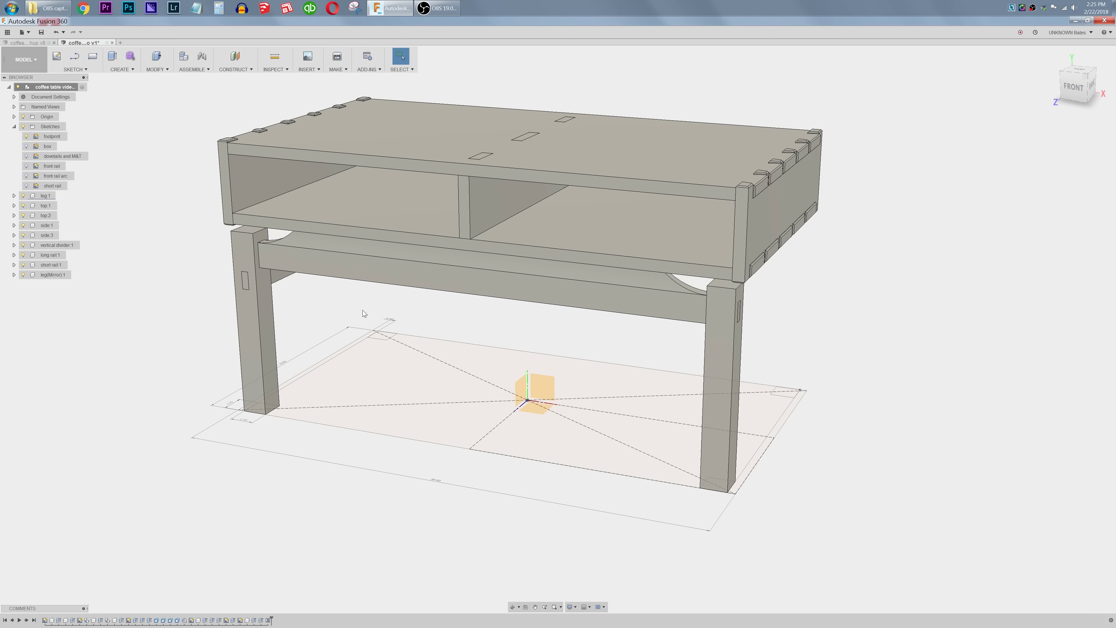
Step: Undo the mirroring of the leg component
left_click(722, 341)
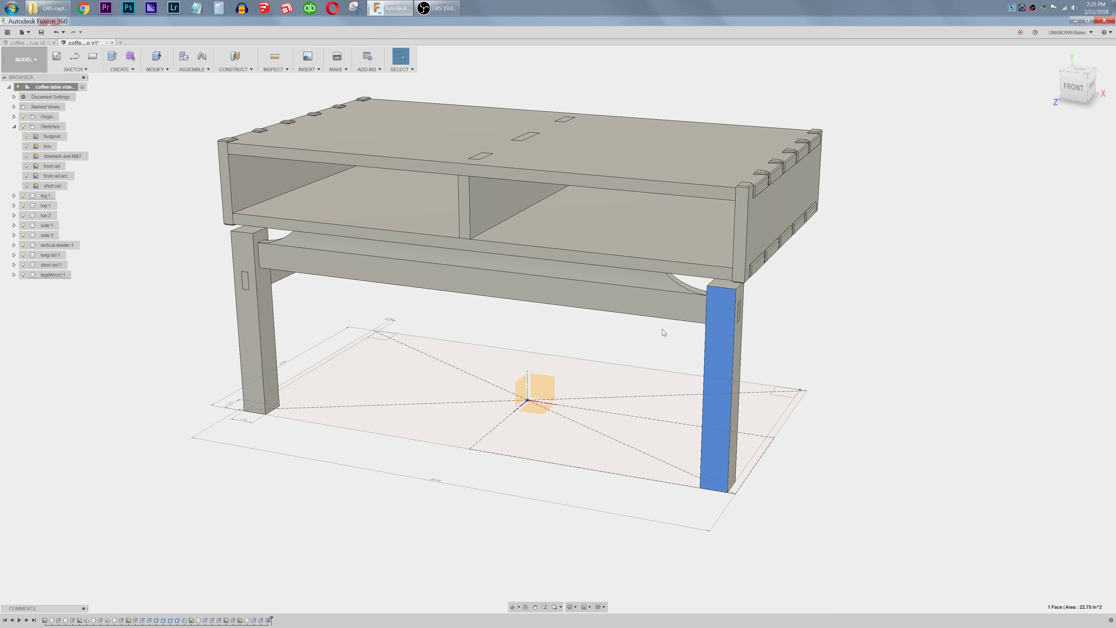
left_click(646, 336)
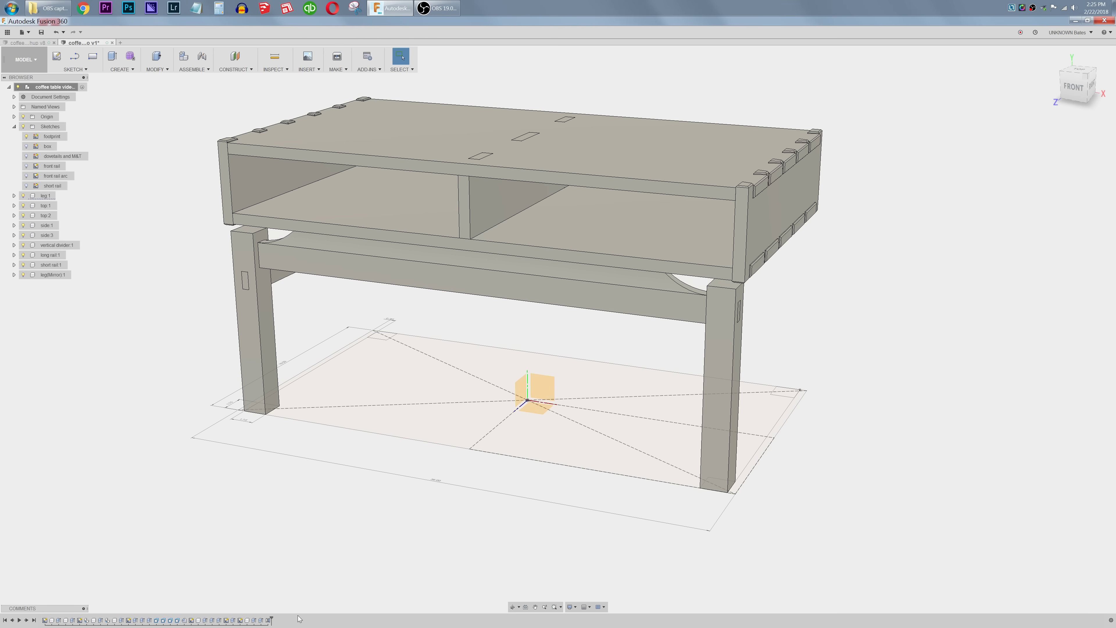
key("ctrl+z")
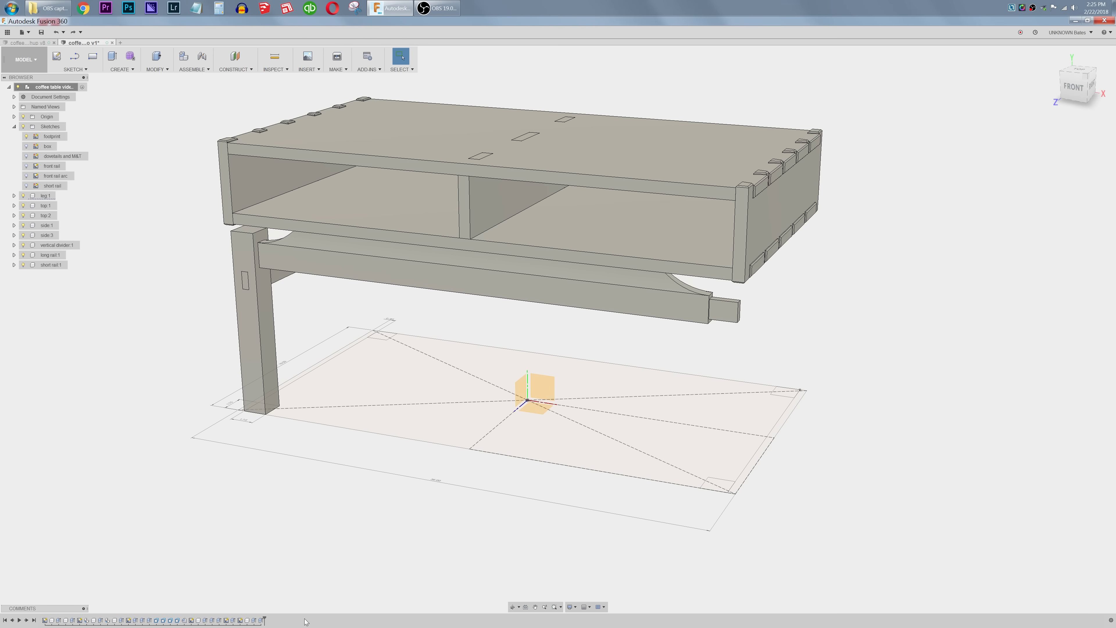
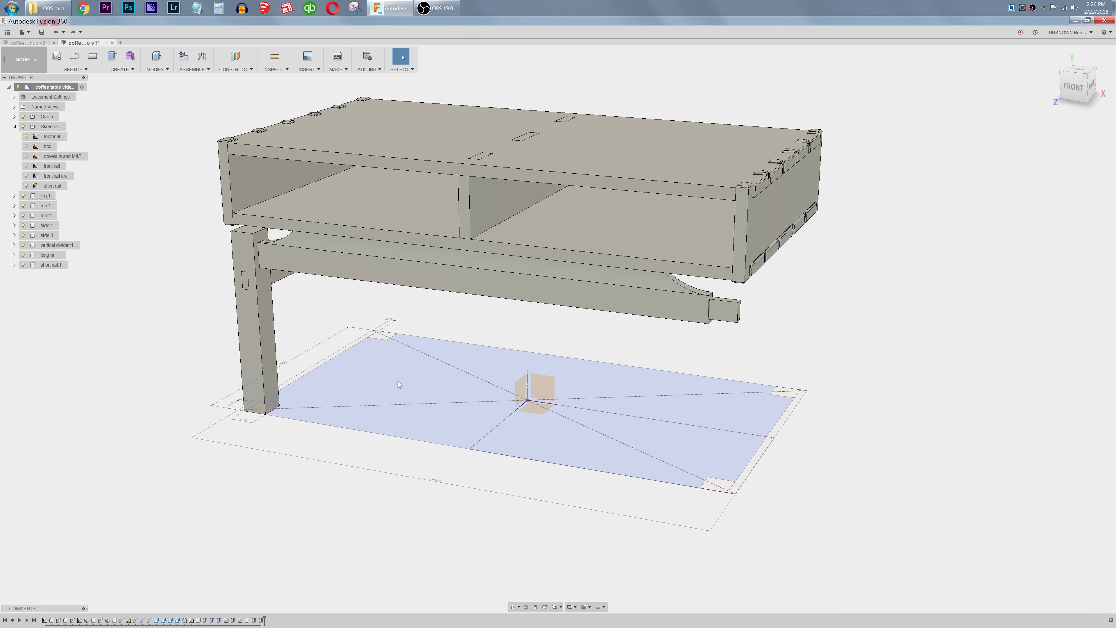
Step: Chamfer all the leg's top and bottom perimeter edges with an equal distance of 0.25 in
mouse_move(501, 351)
middle_mouse_down("shift")
mouse_move(554, 345)
mouse_move(539, 349)
middle_mouse_up("shift")
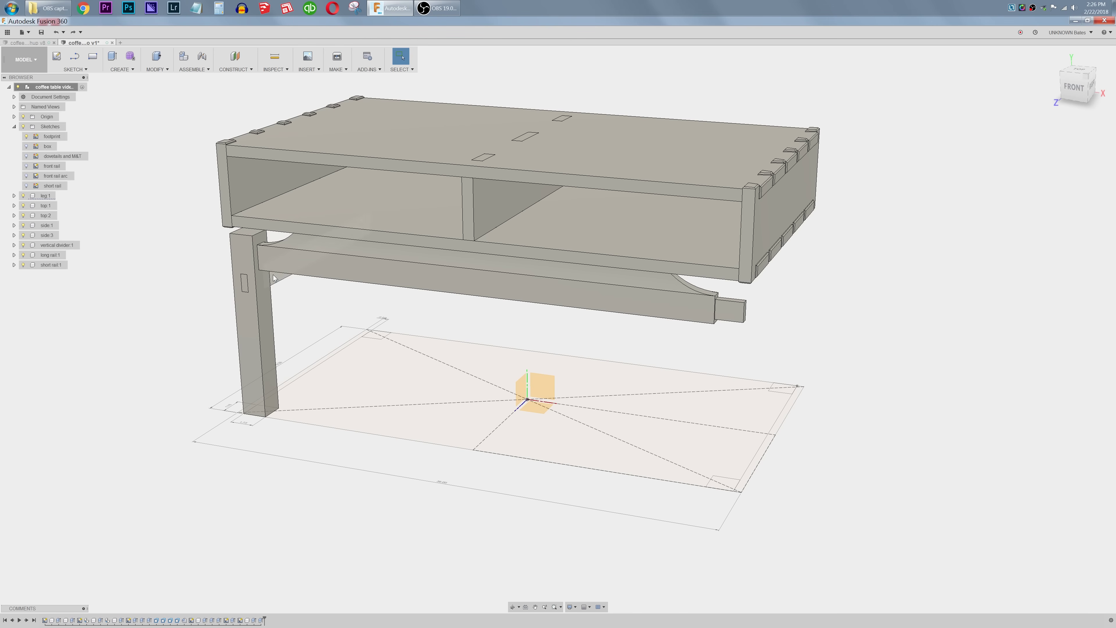
middle_click_drag(277, 278, 270, 260, "shift")
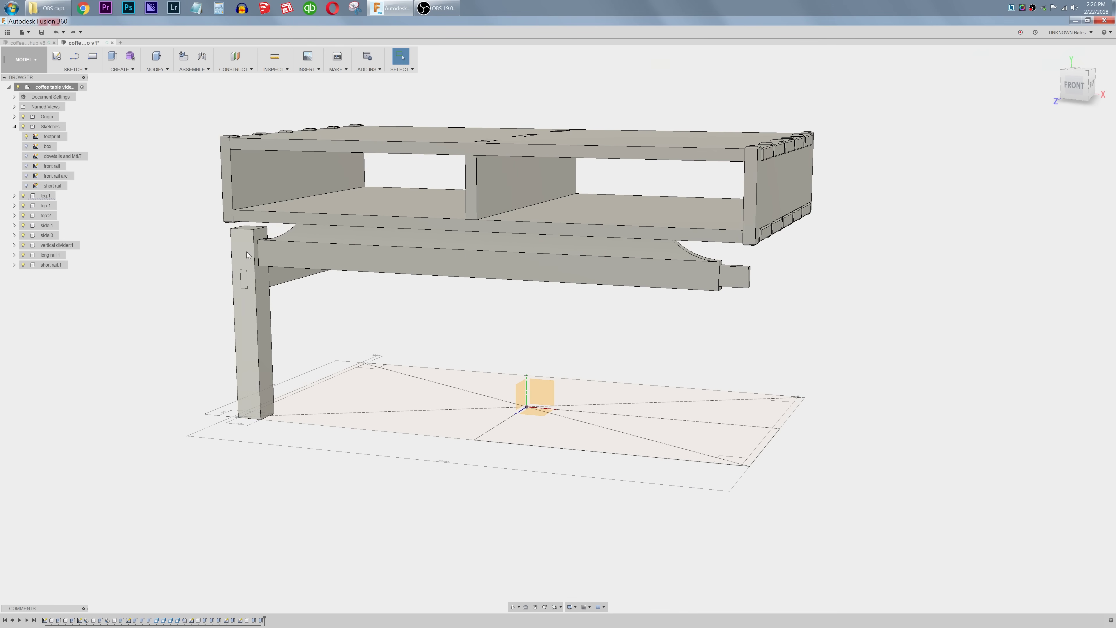
scroll(246, 230, "up", 4)
scroll(228, 231, "up", 2)
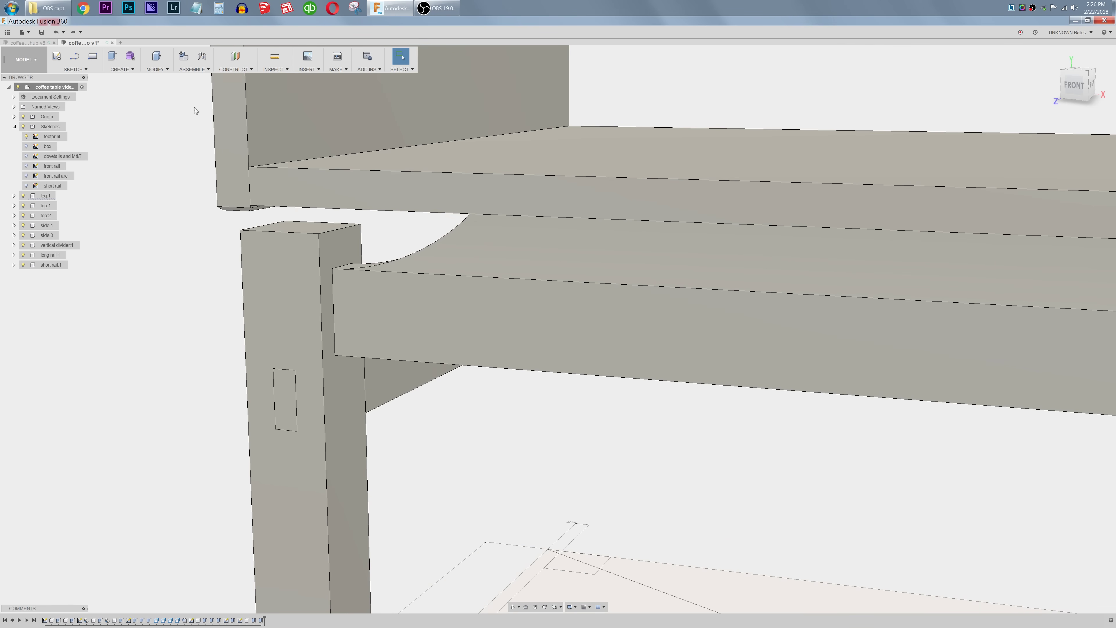
left_click(157, 69)
left_click(161, 113)
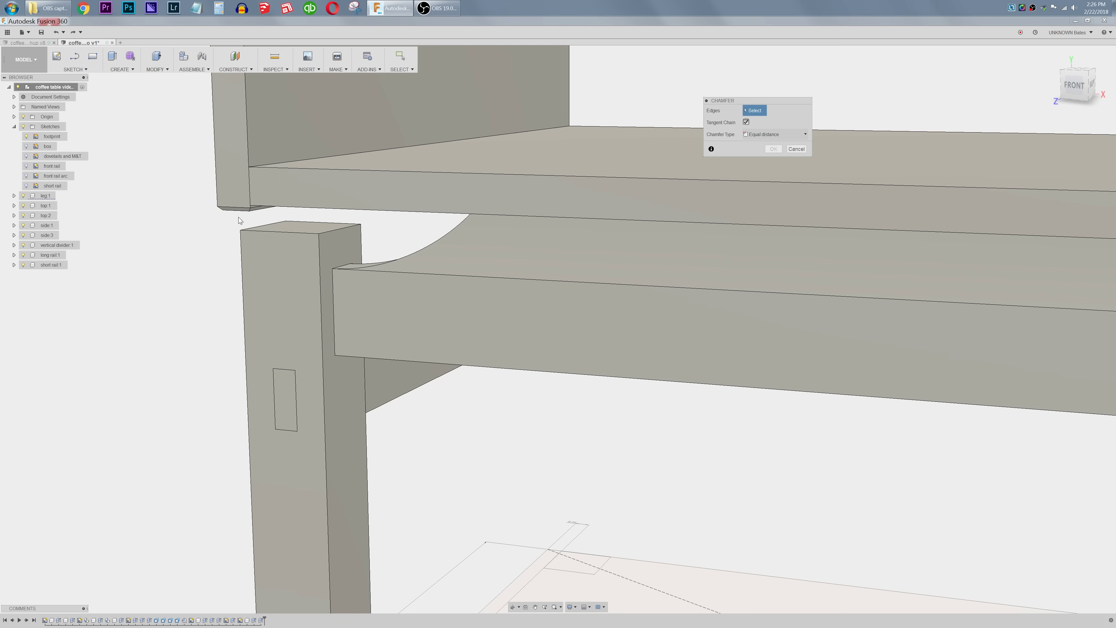
left_click(351, 230)
scroll(365, 253, "down", 2)
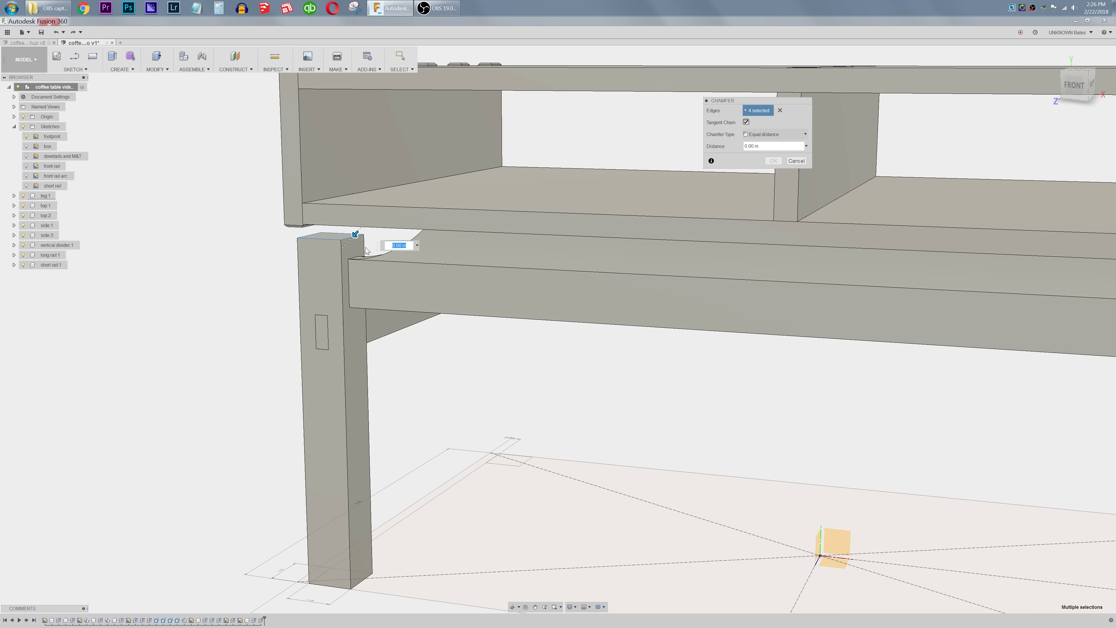
left_click(329, 578)
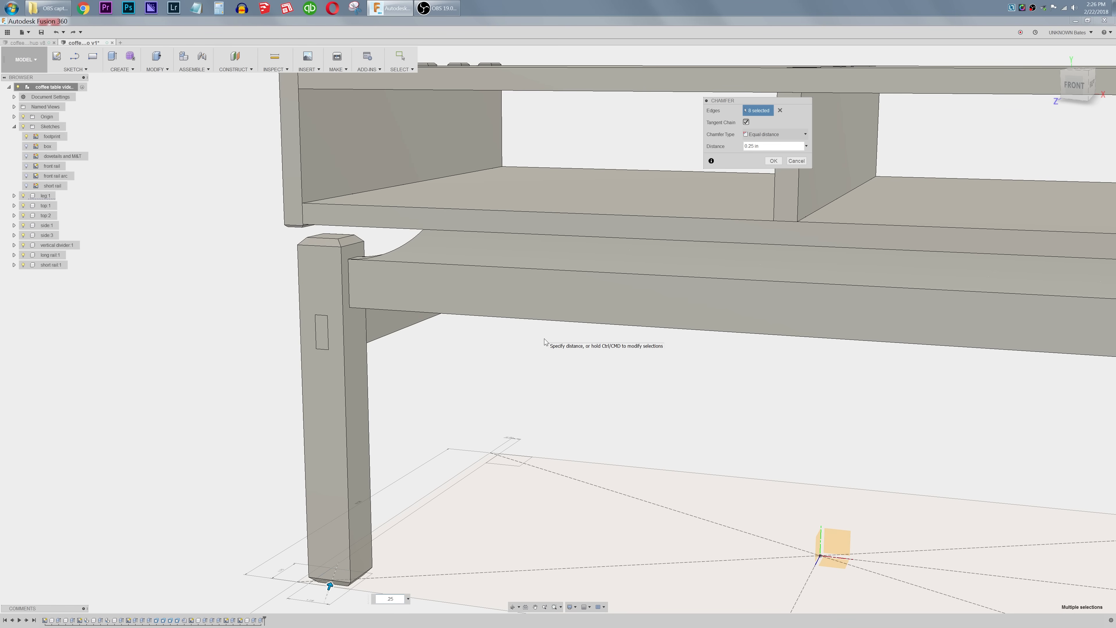
key("Return")
scroll(275, 327, "down", 3)
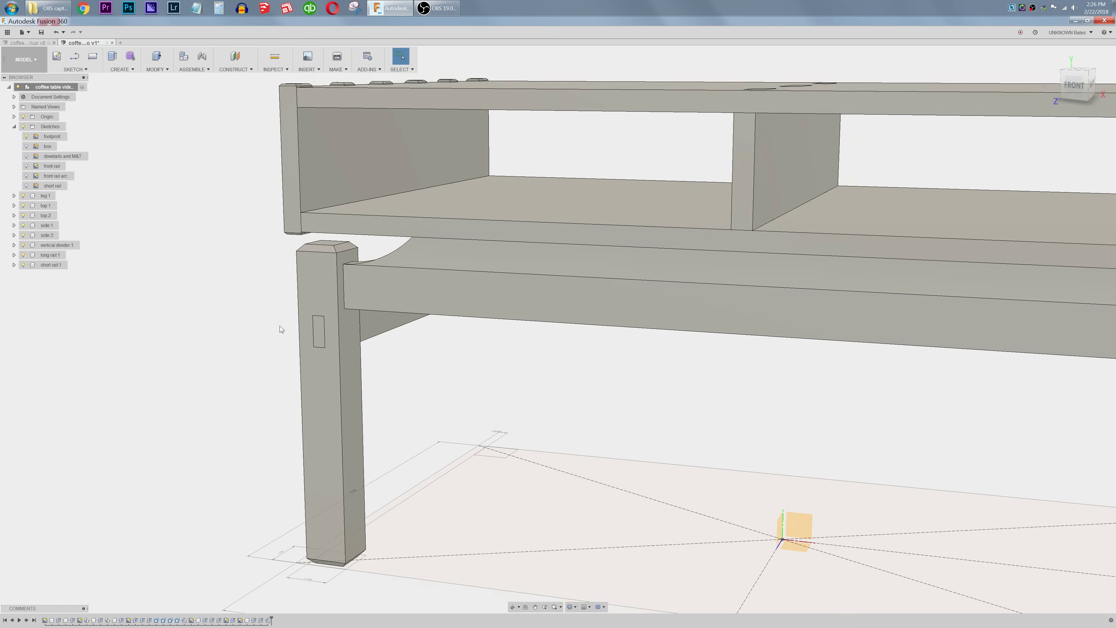
Step: Mirror the chamfered leg component across the vertical origin plane midway along the table's length
scroll(269, 333, "down", 2)
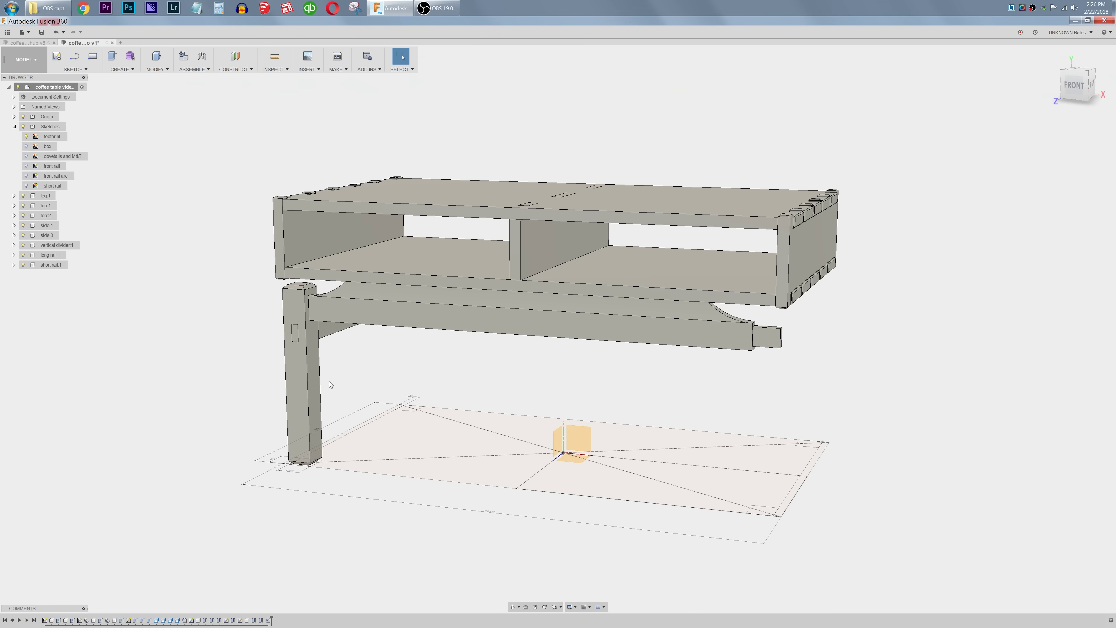
left_click(51, 265)
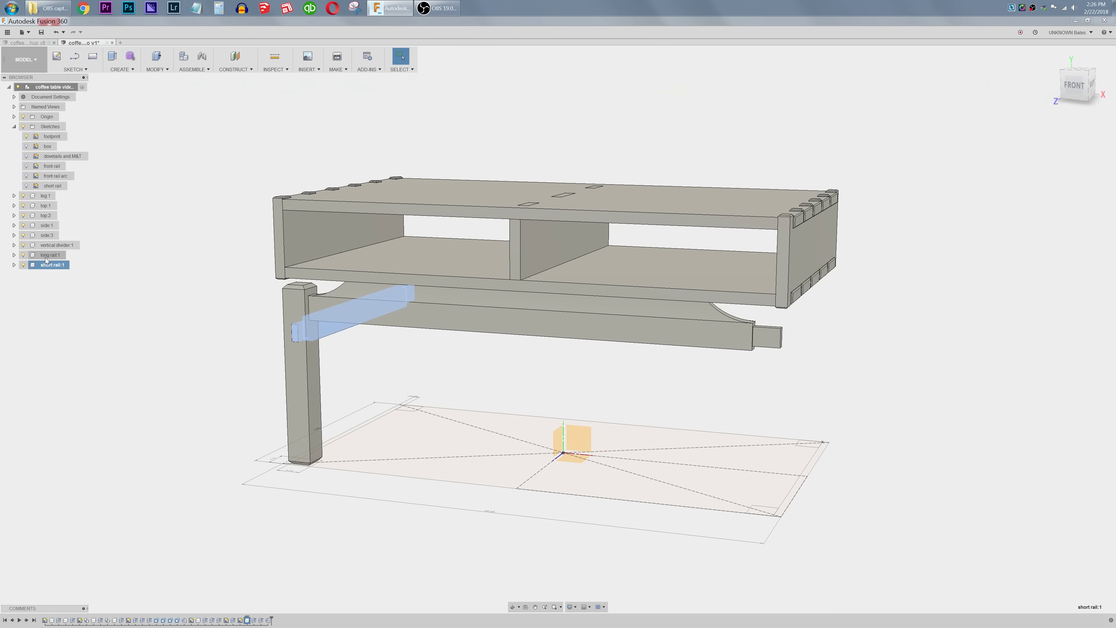
left_click(45, 197)
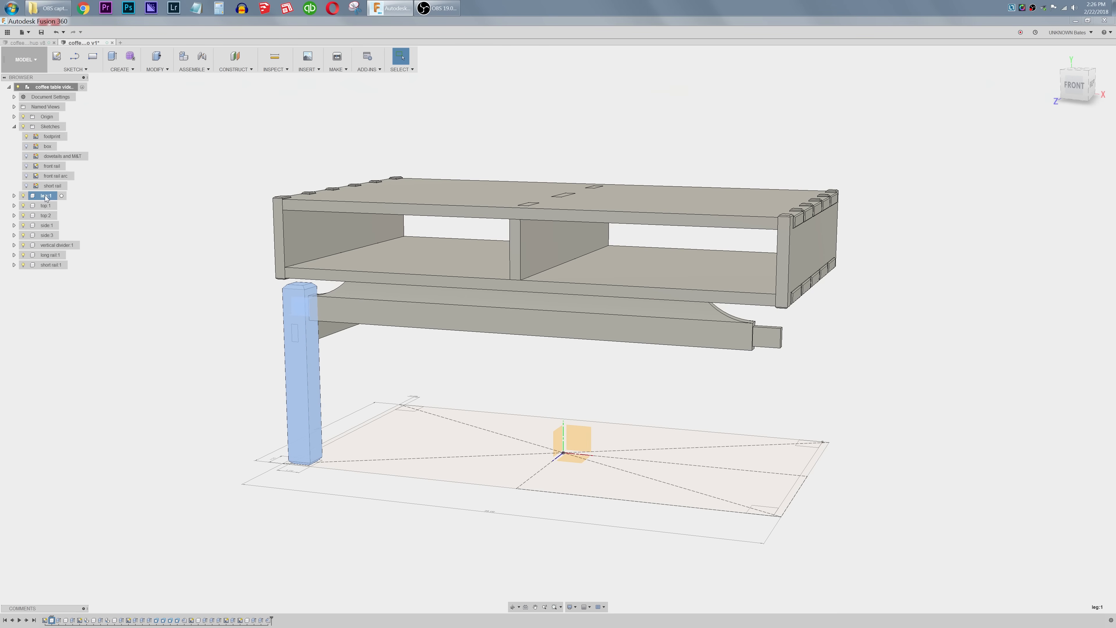
scroll(184, 268, "up", 2)
scroll(185, 265, "down", 5)
scroll(329, 301, "up", 1)
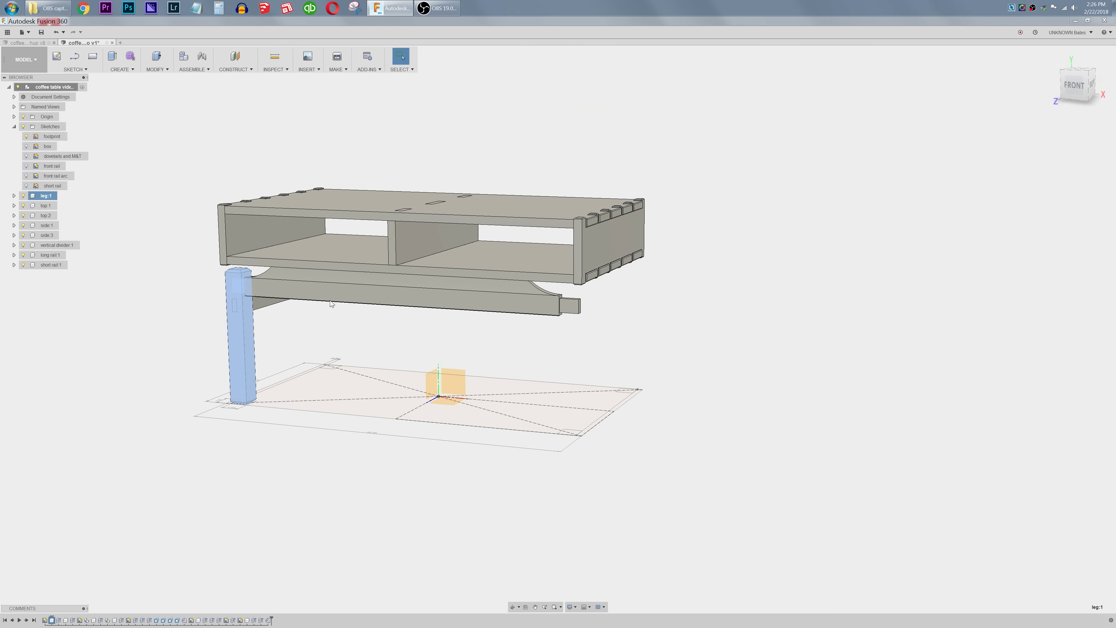
middle_click_drag(329, 300, 328, 330, "shift")
left_click(132, 70)
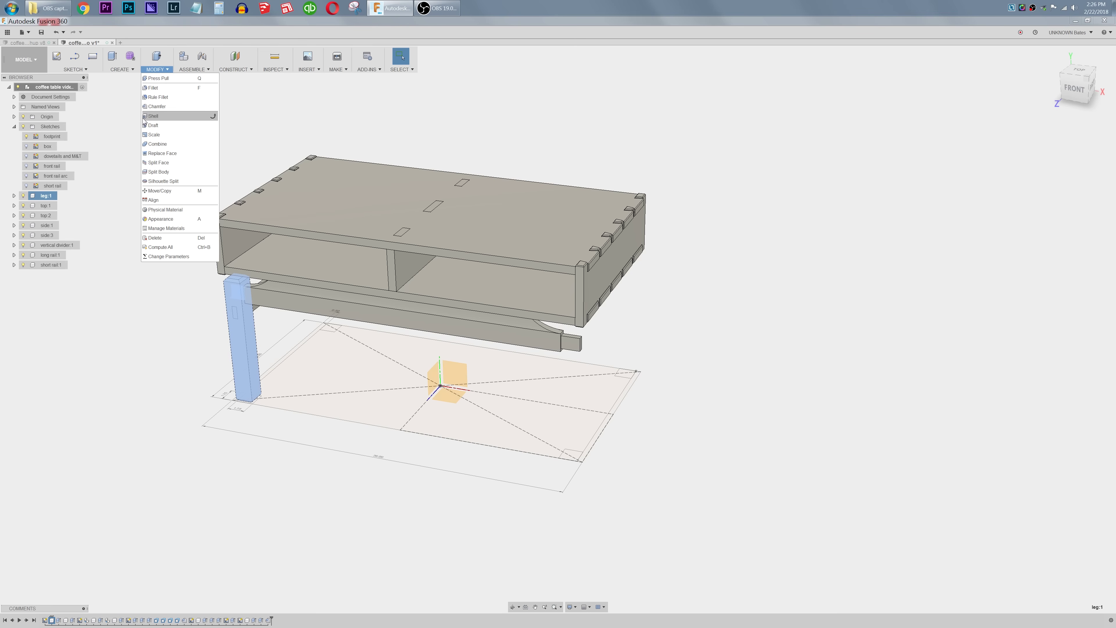
left_click(117, 226)
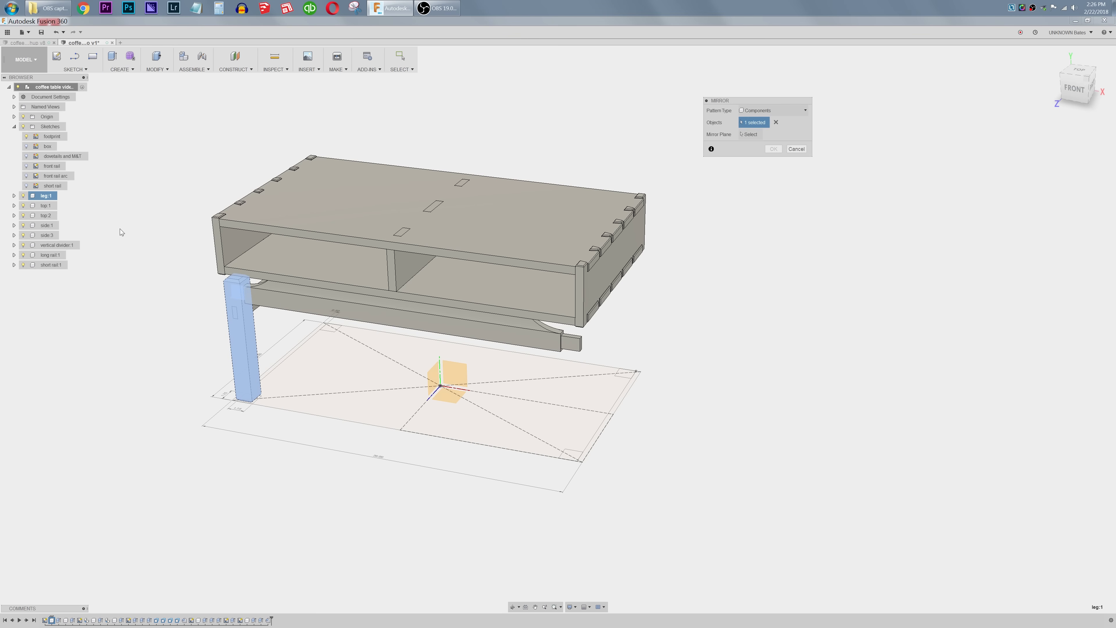
left_click(744, 137)
left_click(425, 373)
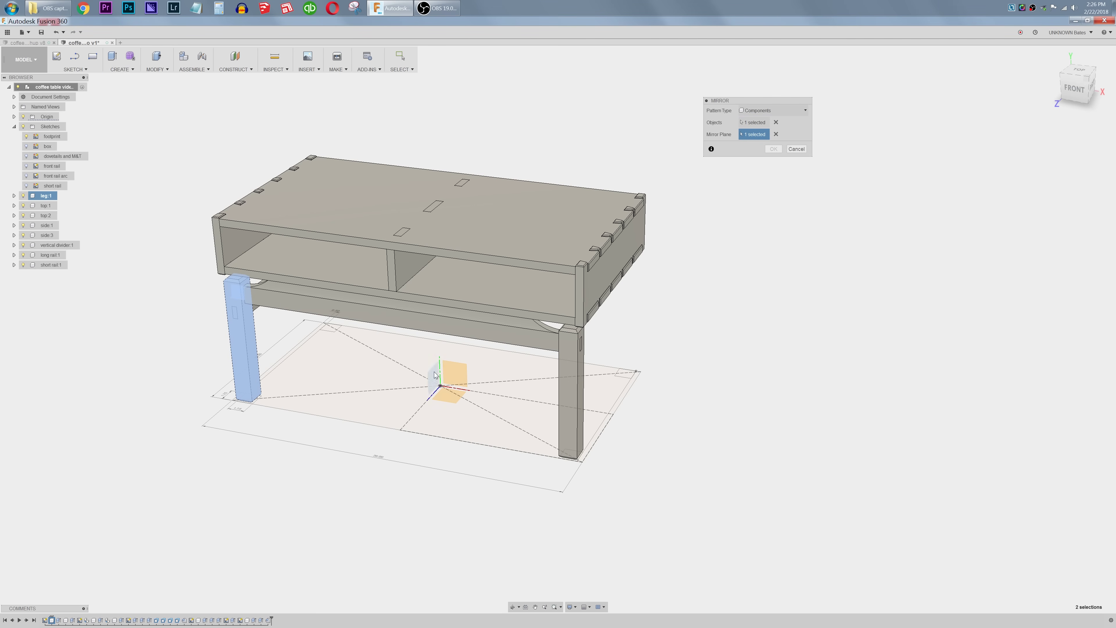
left_click(774, 148)
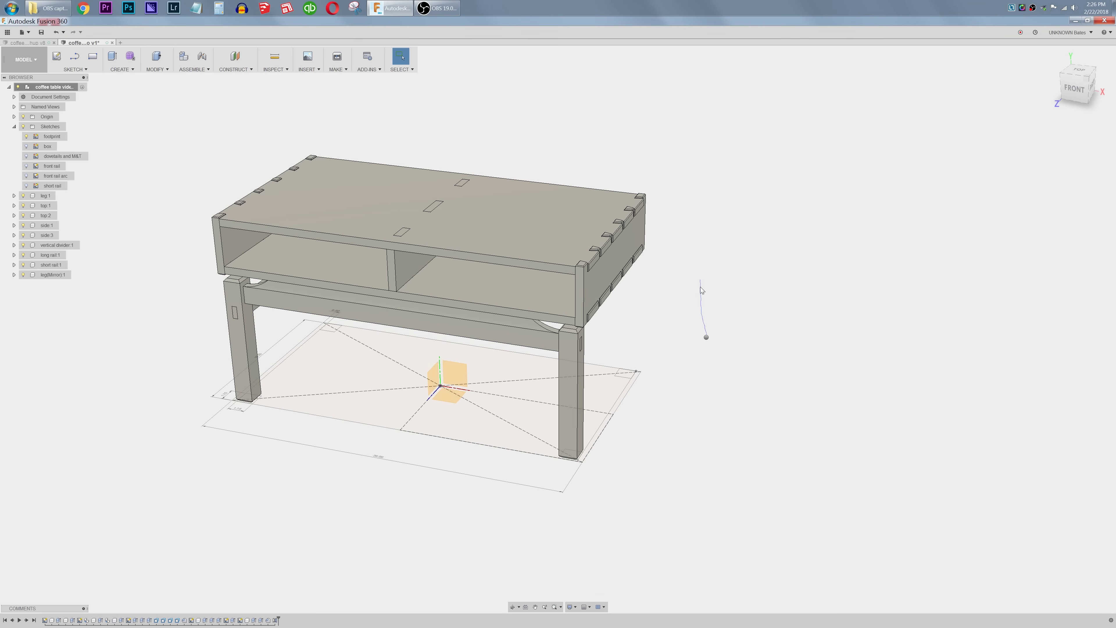
Step: Cancel a mirror of the two front legs and remove the mirrored leg from the design
right_click_drag(702, 290, 696, 261)
left_click(571, 387)
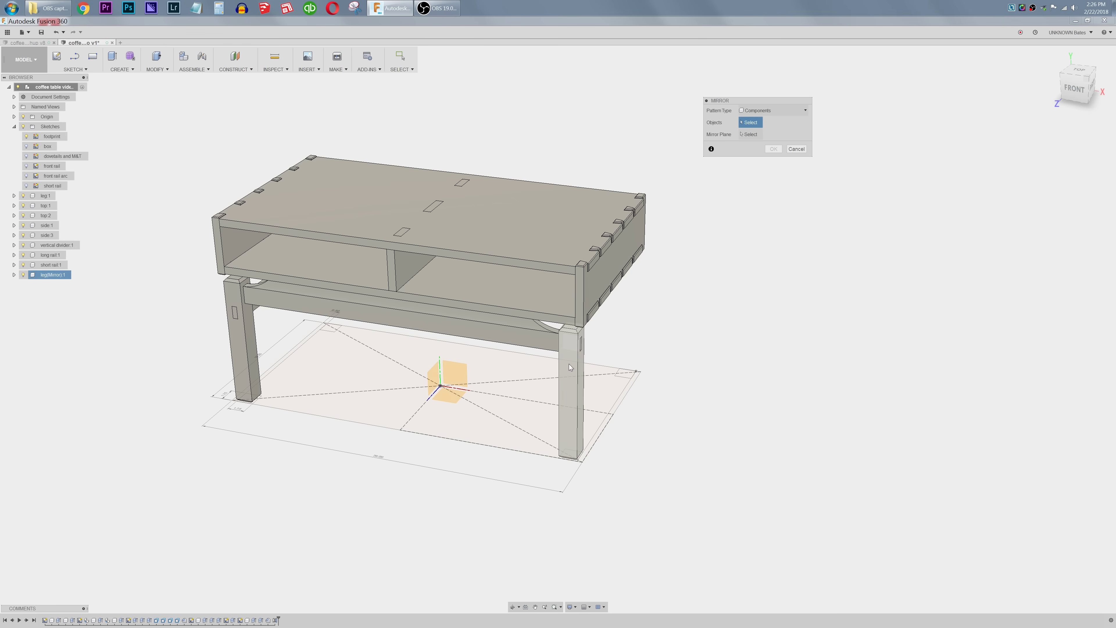
left_click(240, 350)
middle_click_drag(534, 334, 521, 309, "shift")
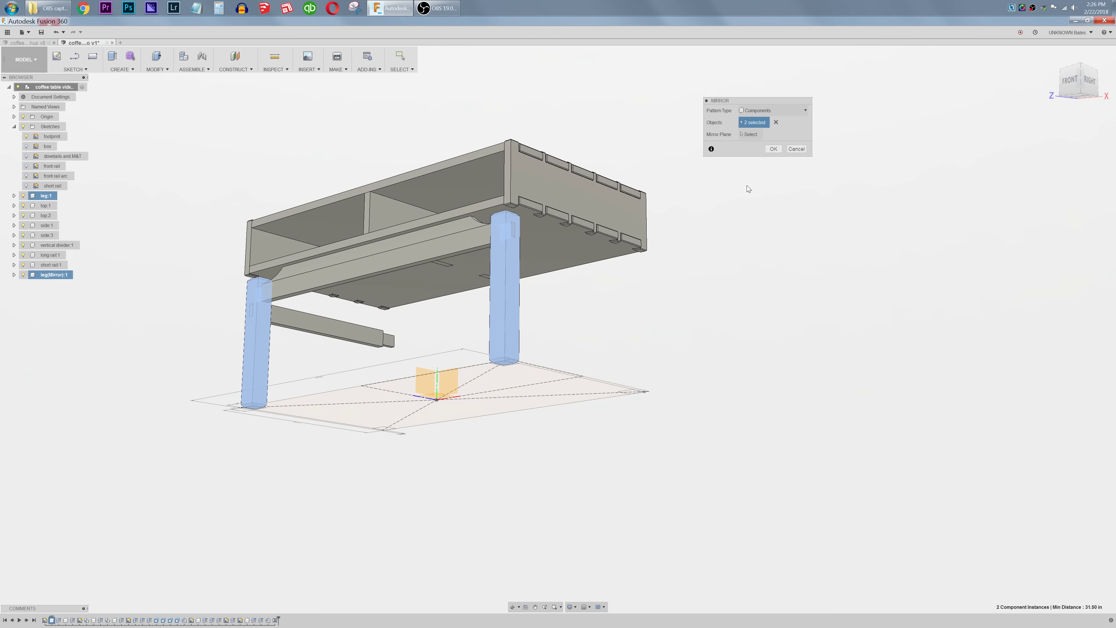
left_click(789, 150)
left_click_drag(278, 620, 272, 620)
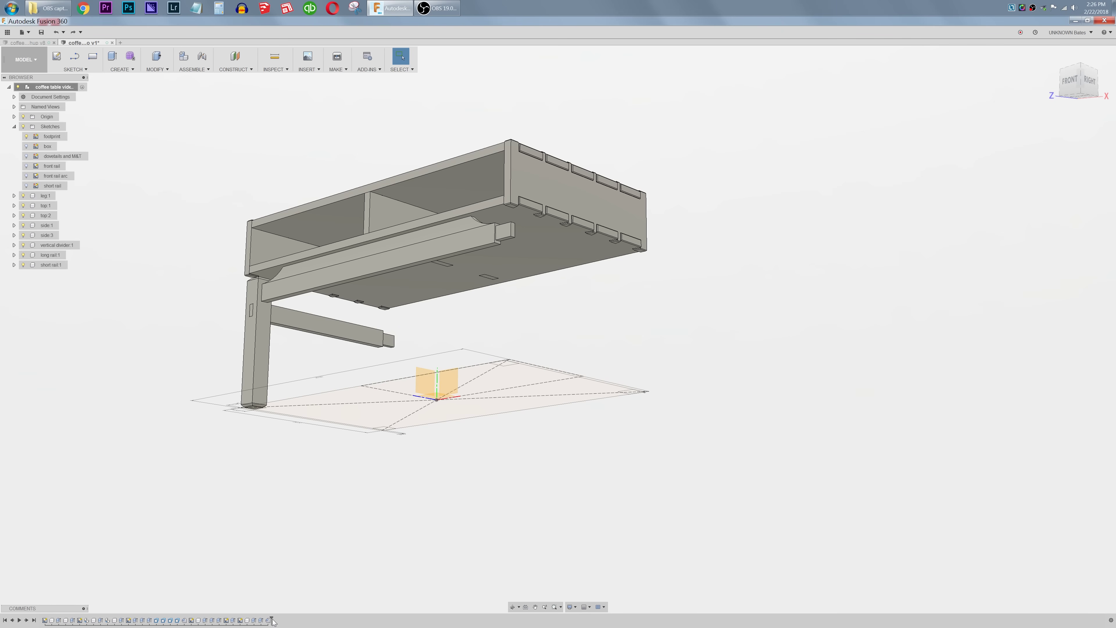
Step: Mirror the leg and short rail components together across the vertical origin plane midway along the table's length
middle_click_drag(510, 441, 527, 454, "shift")
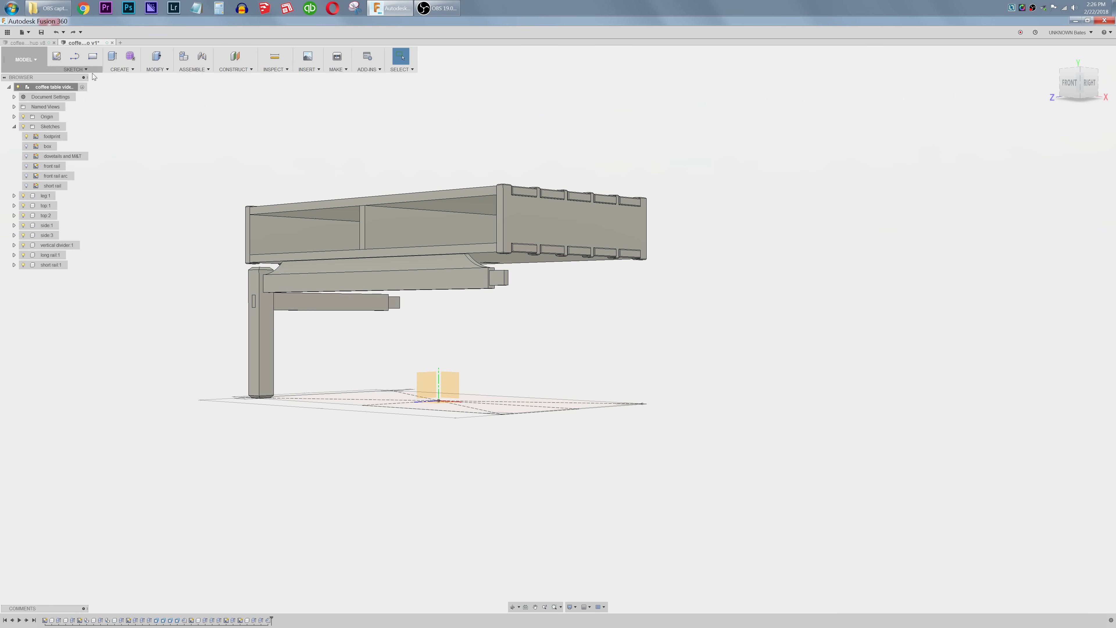
left_click(117, 69)
left_click(117, 226)
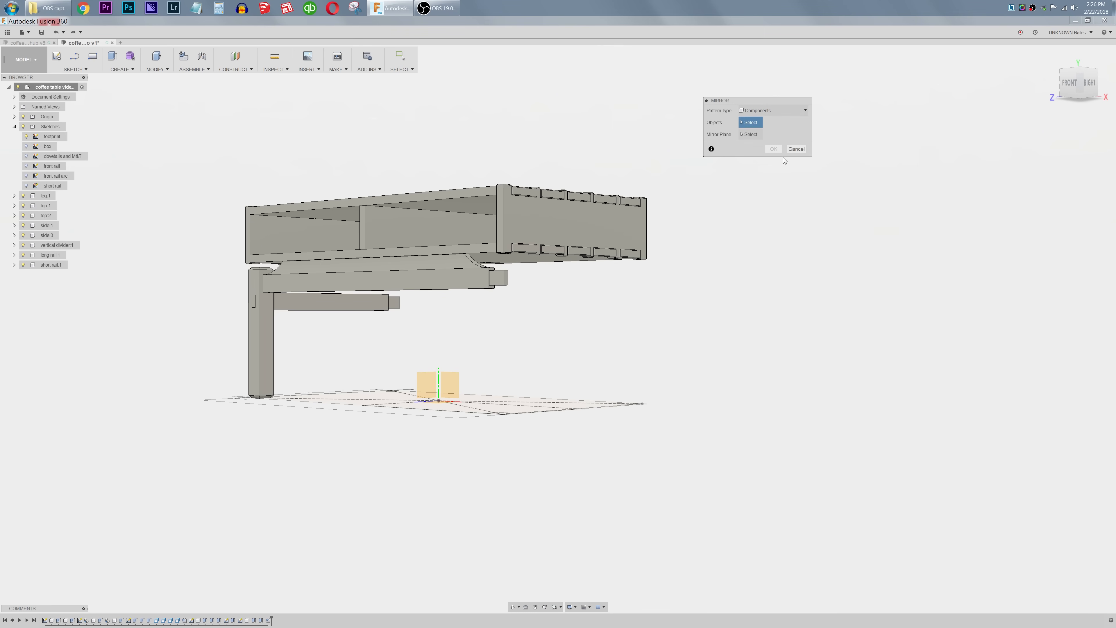
left_click(334, 303)
left_click(264, 332)
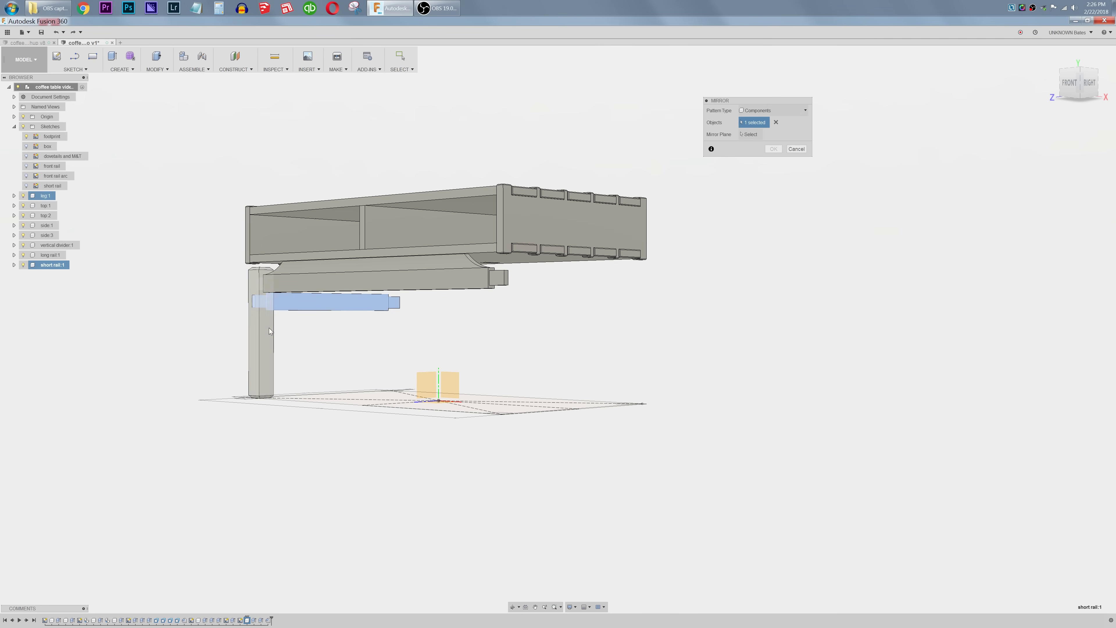
left_click(750, 134)
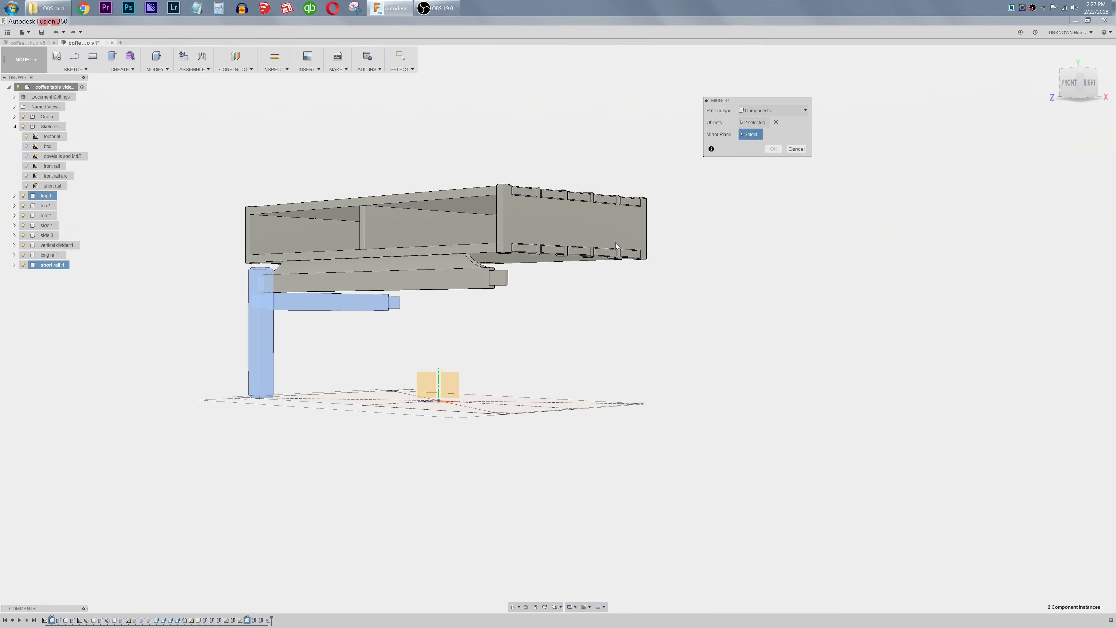
left_click(433, 378)
left_click(772, 149)
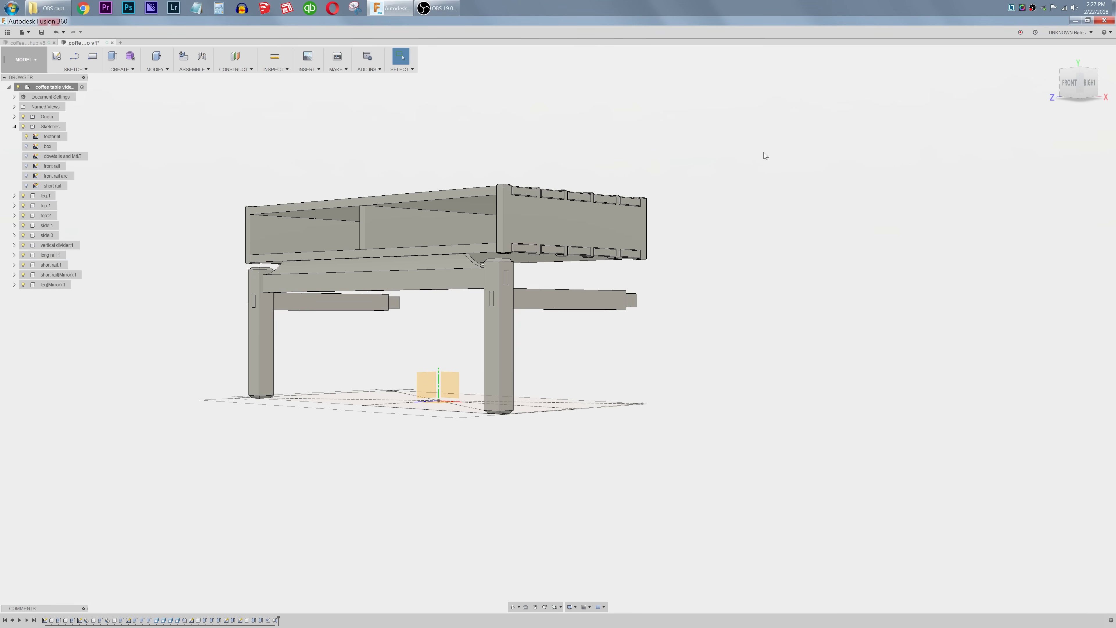
Step: Mirror the two front legs and the long rail across the vertical origin plane midway along the table's depth
right_click_drag(712, 288, 715, 205)
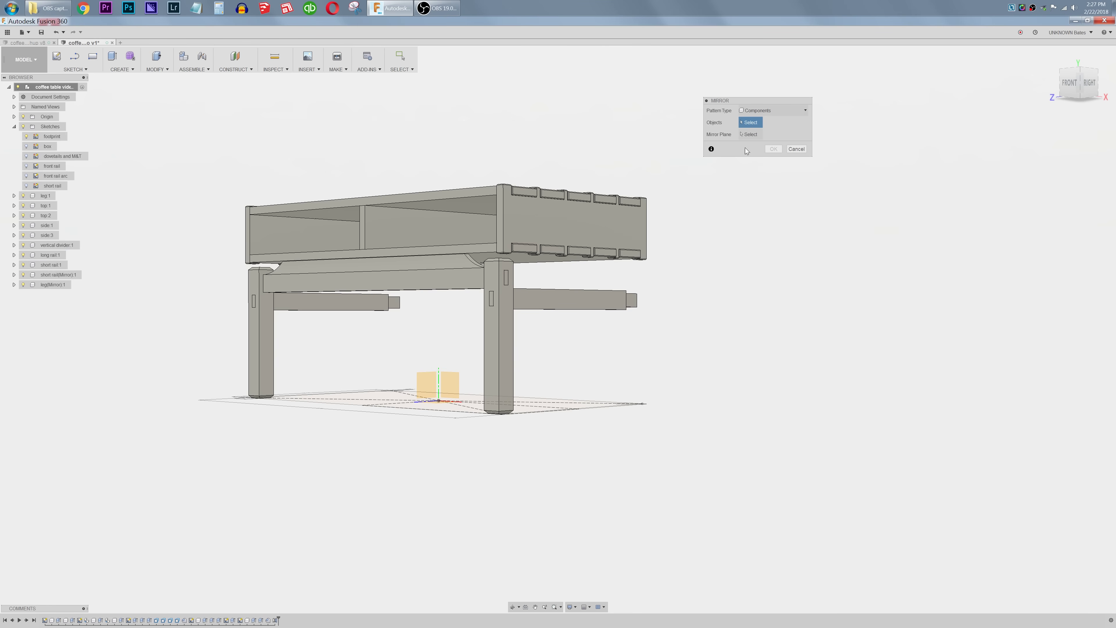
left_click(504, 359)
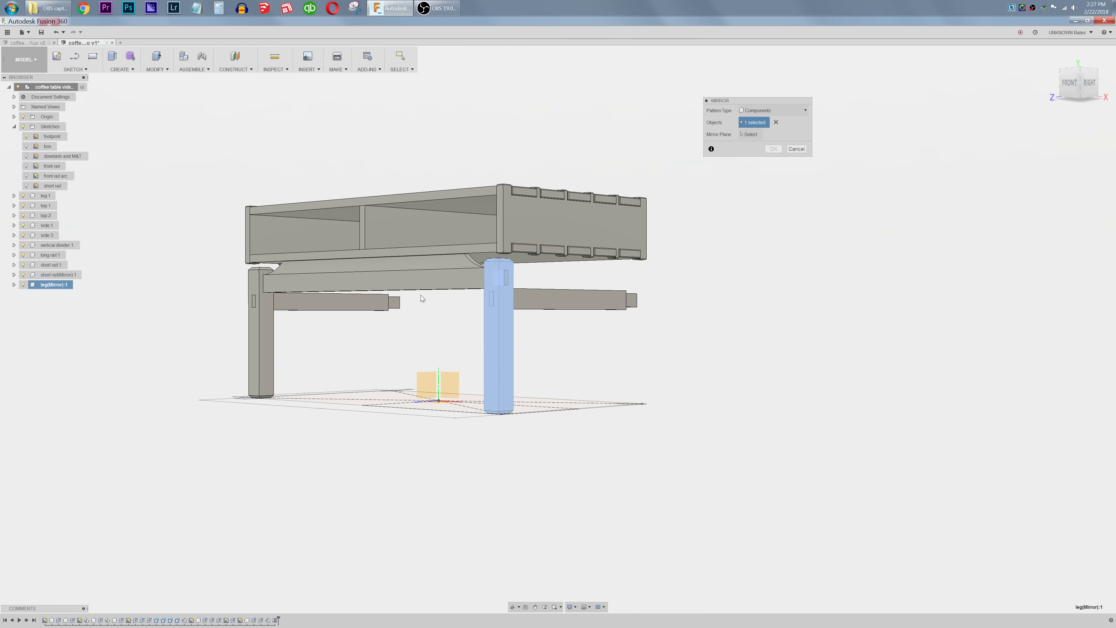
left_click(416, 281)
left_click(262, 357)
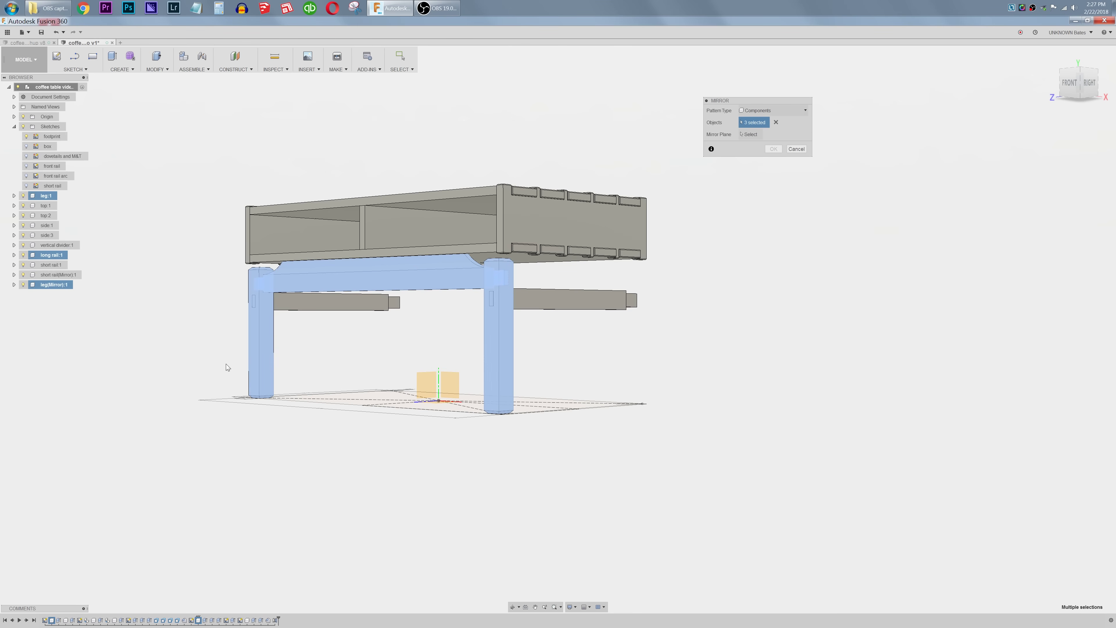
left_click(448, 385)
left_click(777, 150)
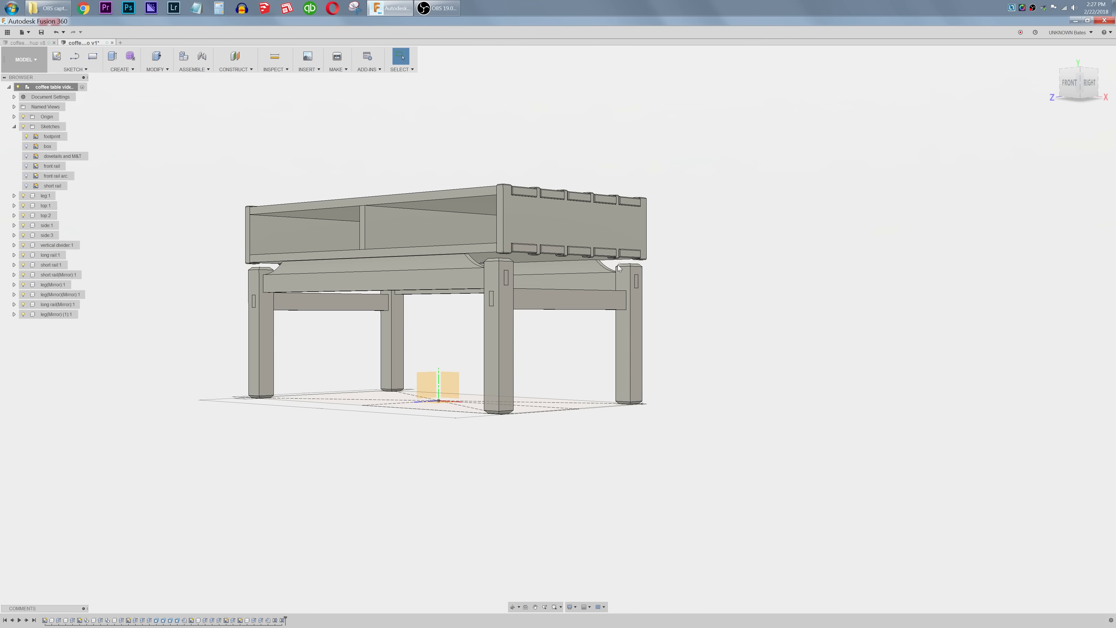
Step: Hide the footprint sketch beneath the table
middle_click_drag(637, 266, 443, 277, "shift")
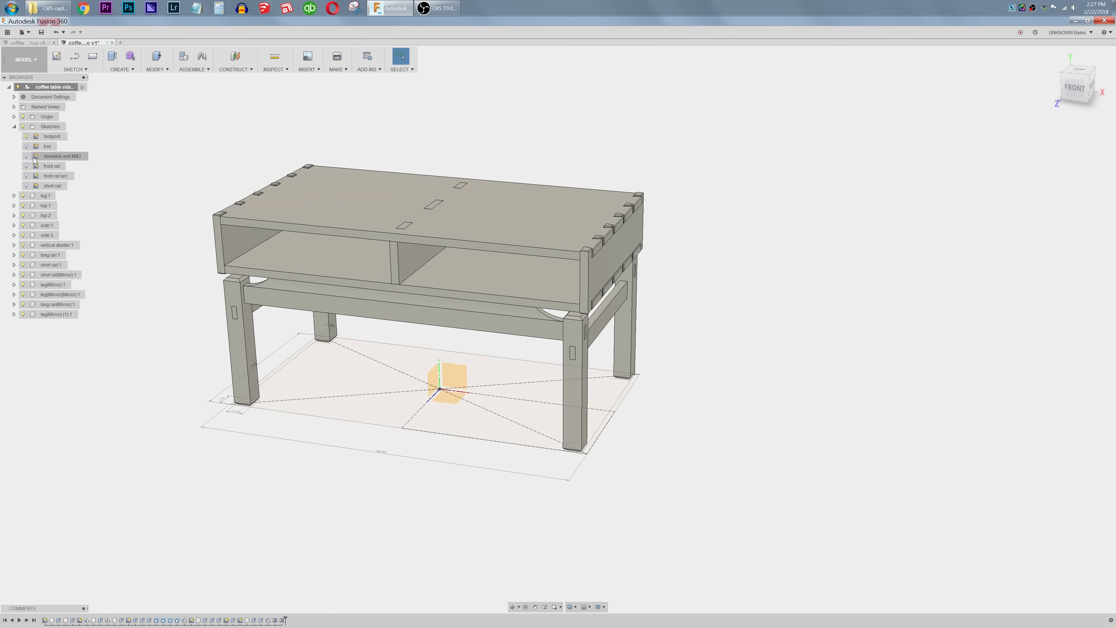
left_click(26, 137)
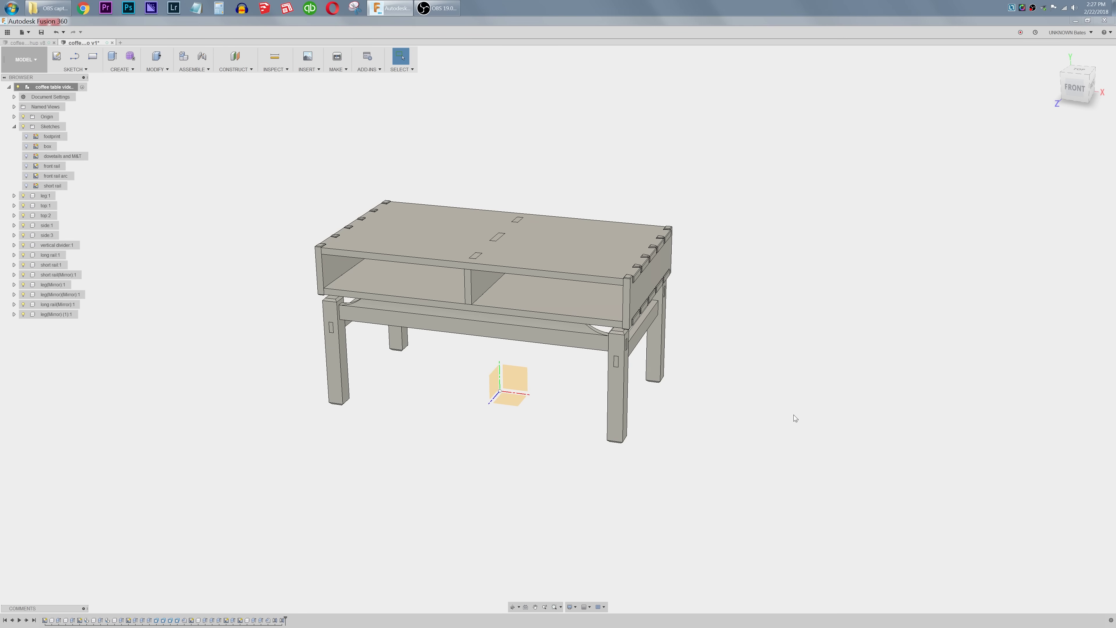
middle_click_drag(794, 415, 610, 420, "shift")
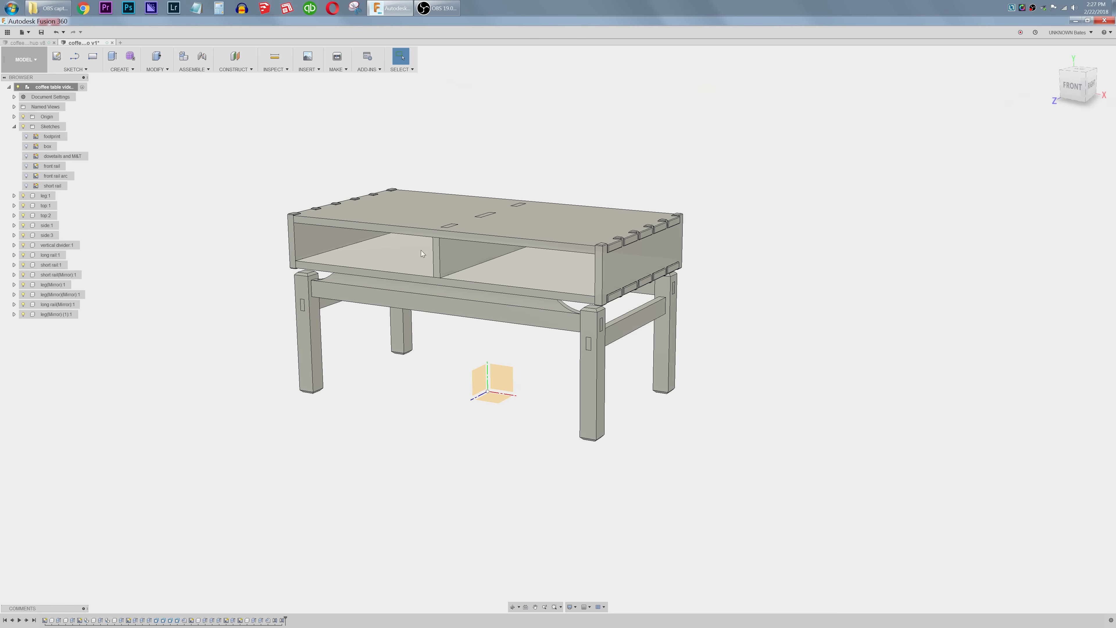
Step: Open the Appearance settings clear of the model and search the material library for "maho"
key("a")
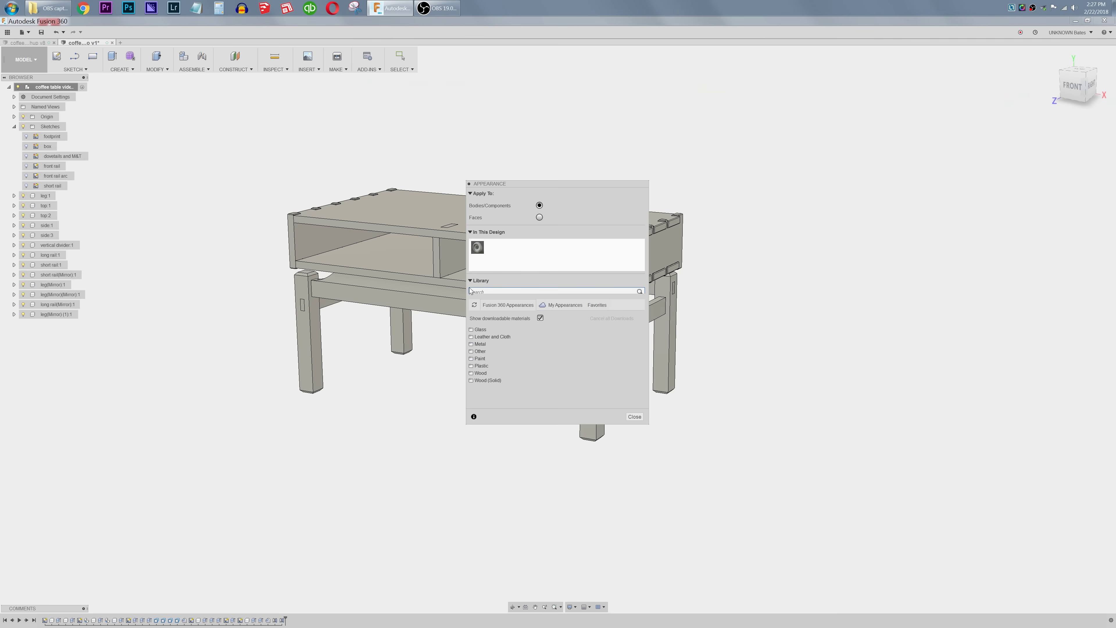
left_click_drag(528, 184, 826, 129)
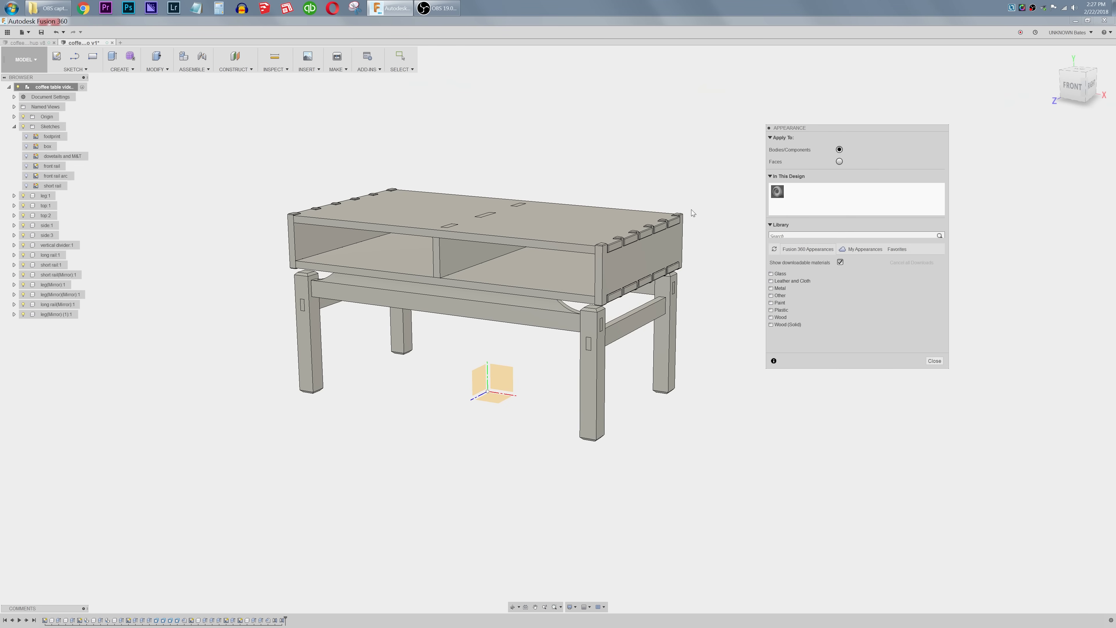
left_click(794, 235)
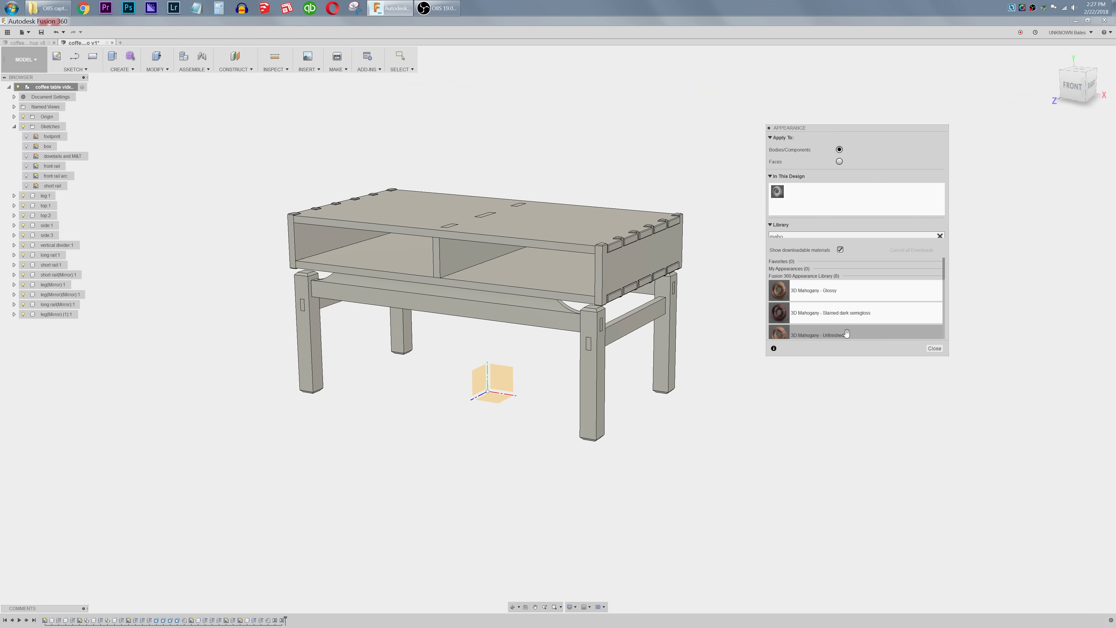
Step: Try to apply 3D Mahogany - Unfinished to both top, both side and the vertical divider components through a model face
left_click(617, 259)
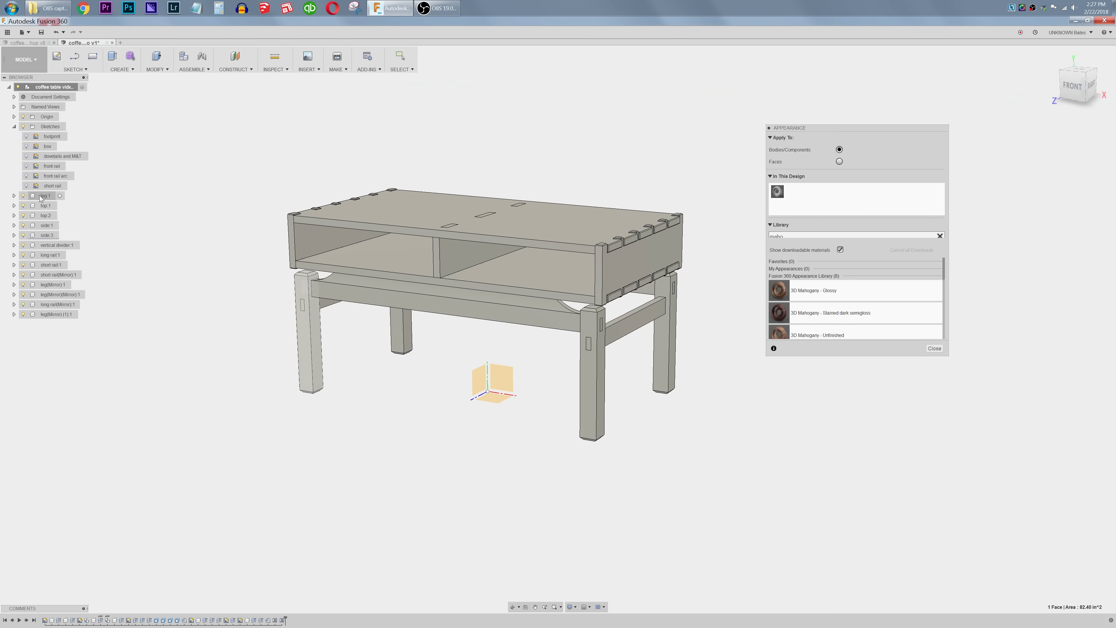
left_click(46, 205)
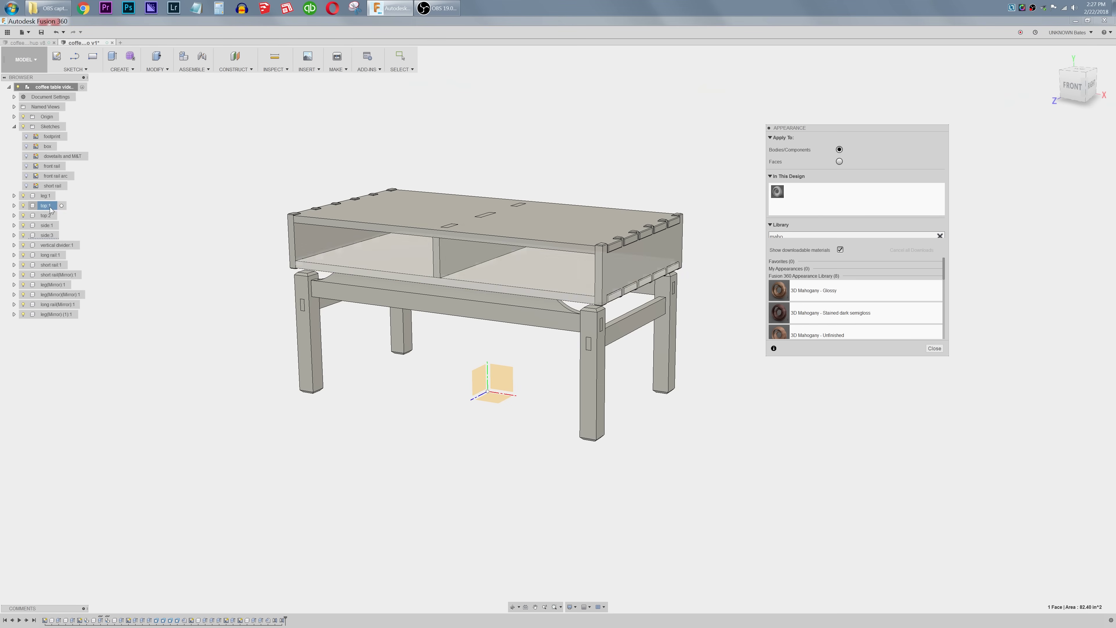
left_click(47, 215, "ctrl")
left_click(48, 225, "ctrl")
left_click(47, 235, "ctrl")
left_click(58, 245, "ctrl")
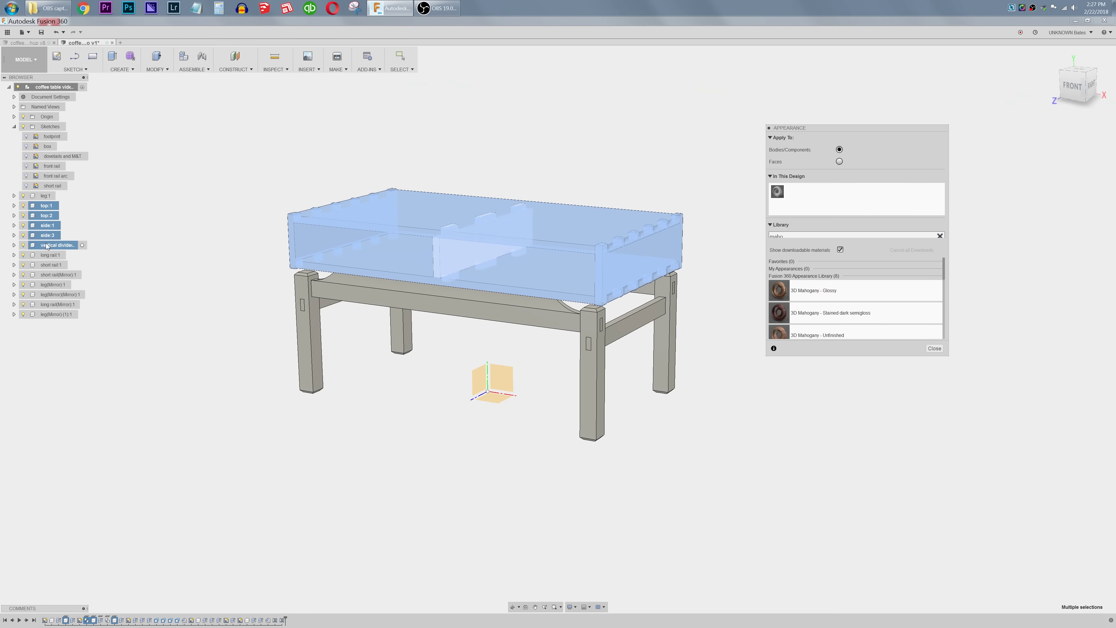
left_click_drag(819, 334, 607, 234)
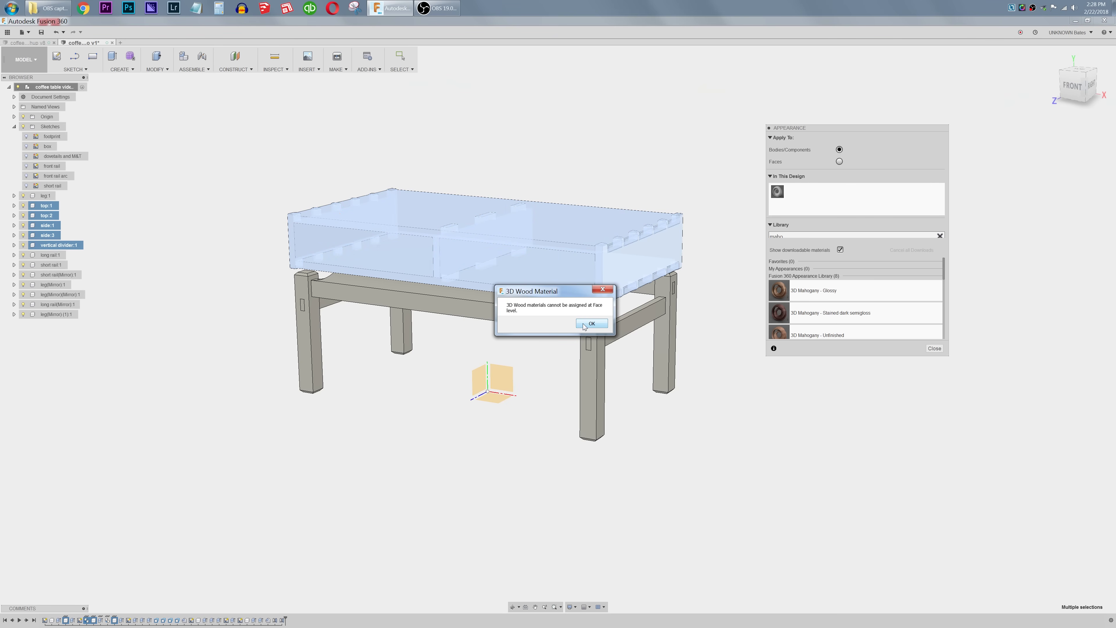
left_click(591, 324)
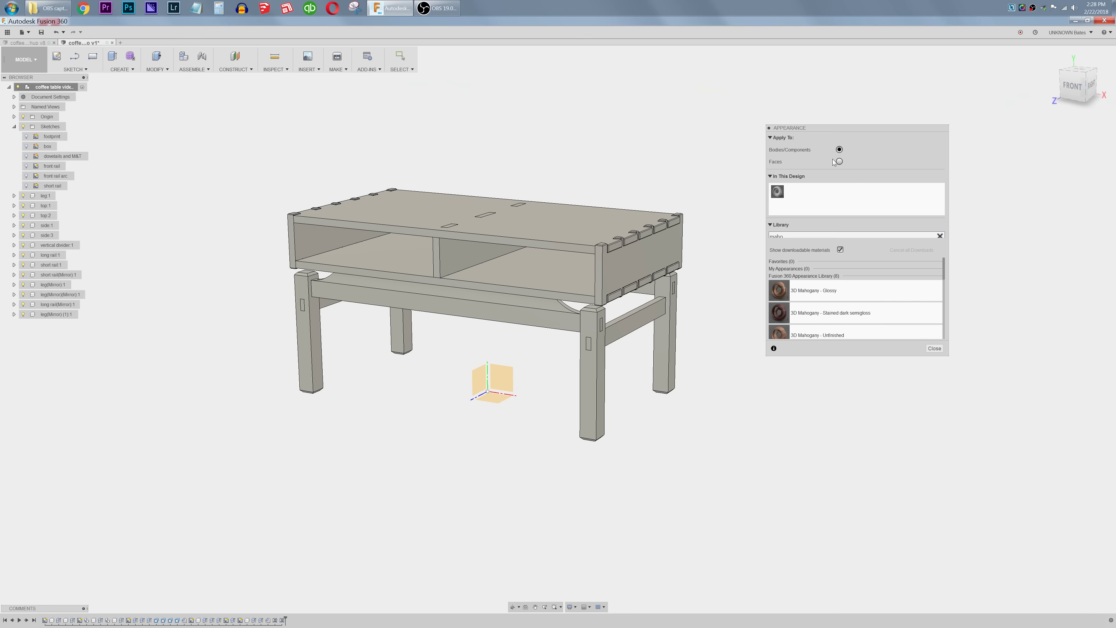
Step: Apply the 3D Mahogany - Unfinished appearance to both top, both side and the vertical divider components at component level
left_click(56, 247)
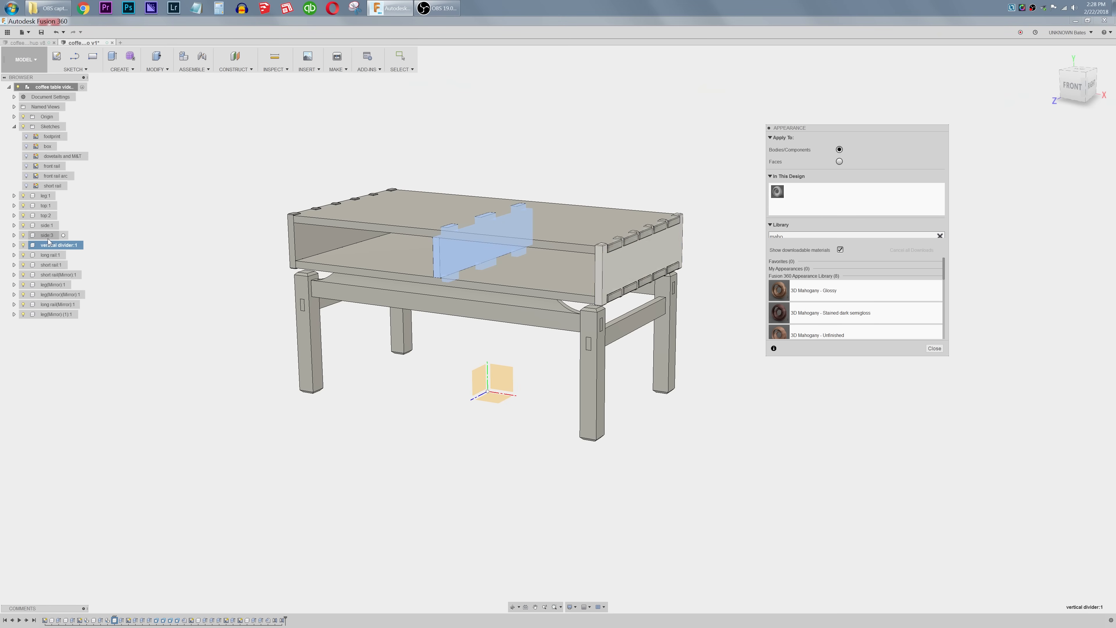
left_click(47, 235, "ctrl")
left_click(47, 225, "ctrl")
left_click(47, 215, "ctrl")
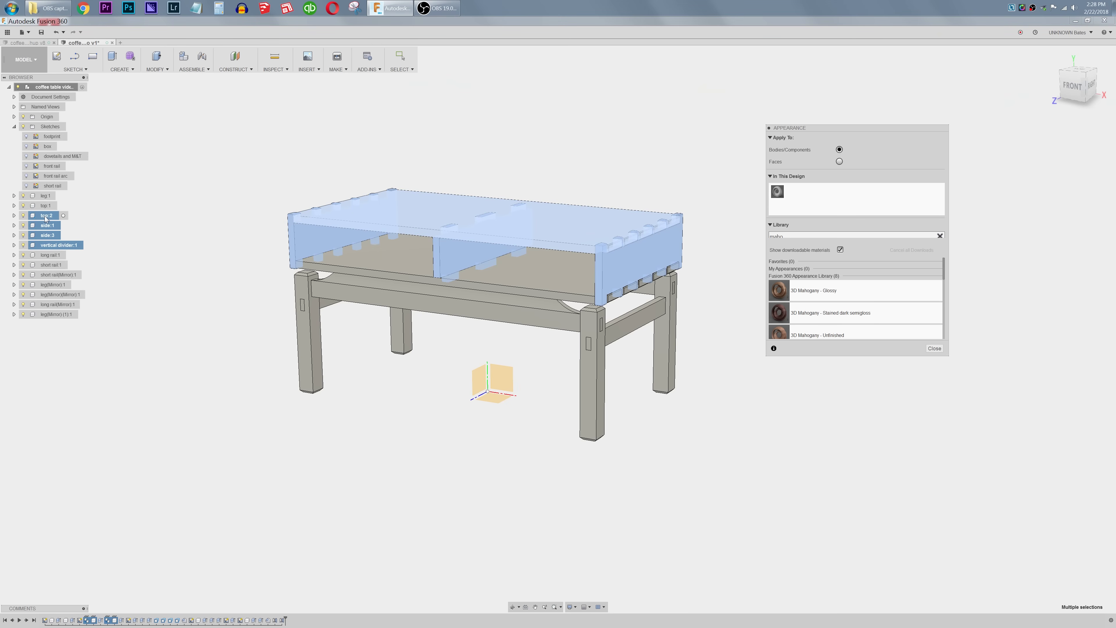
left_click(46, 205, "ctrl")
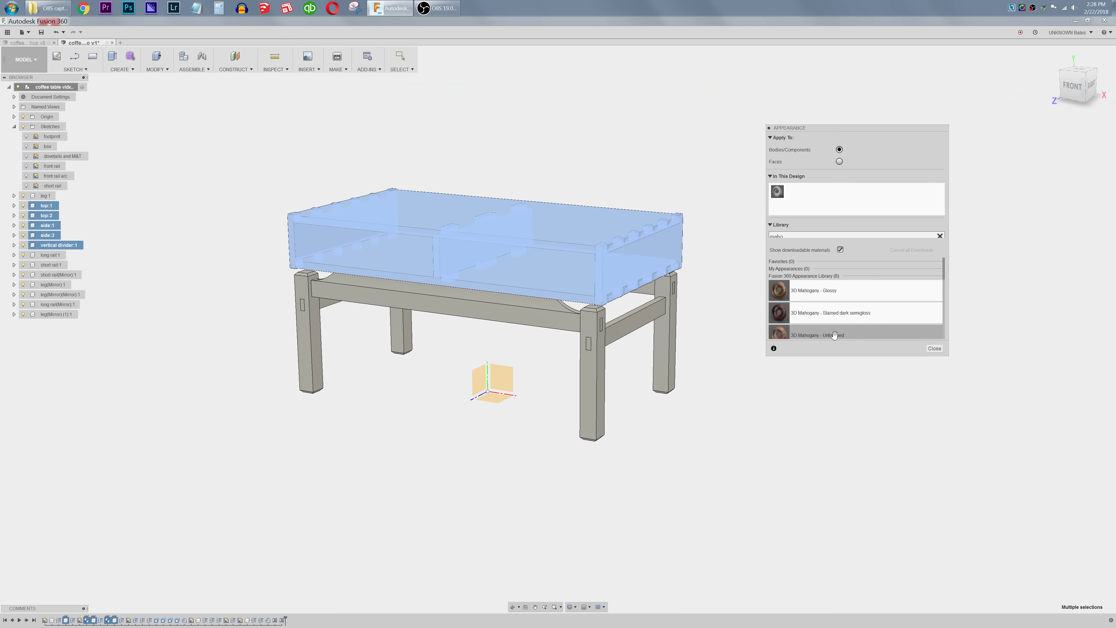
left_click_drag(838, 336, 44, 217)
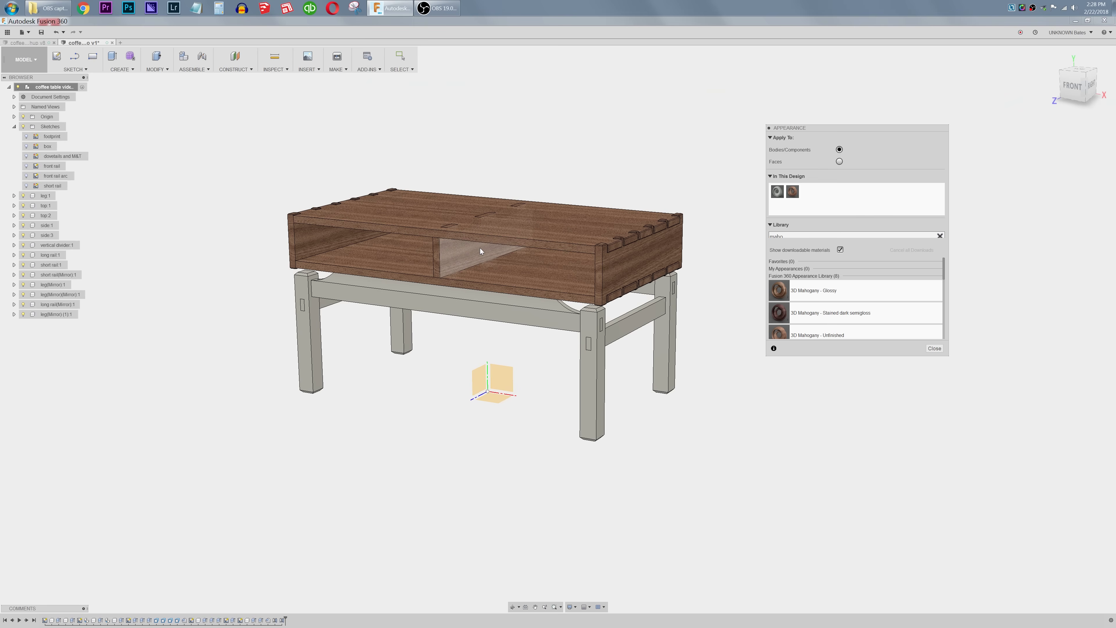
Step: Apply the 3D Maple - Unfinished appearance to all four legs, both long rails and both short rails, finding it with the library search "maple"
left_click(42, 196)
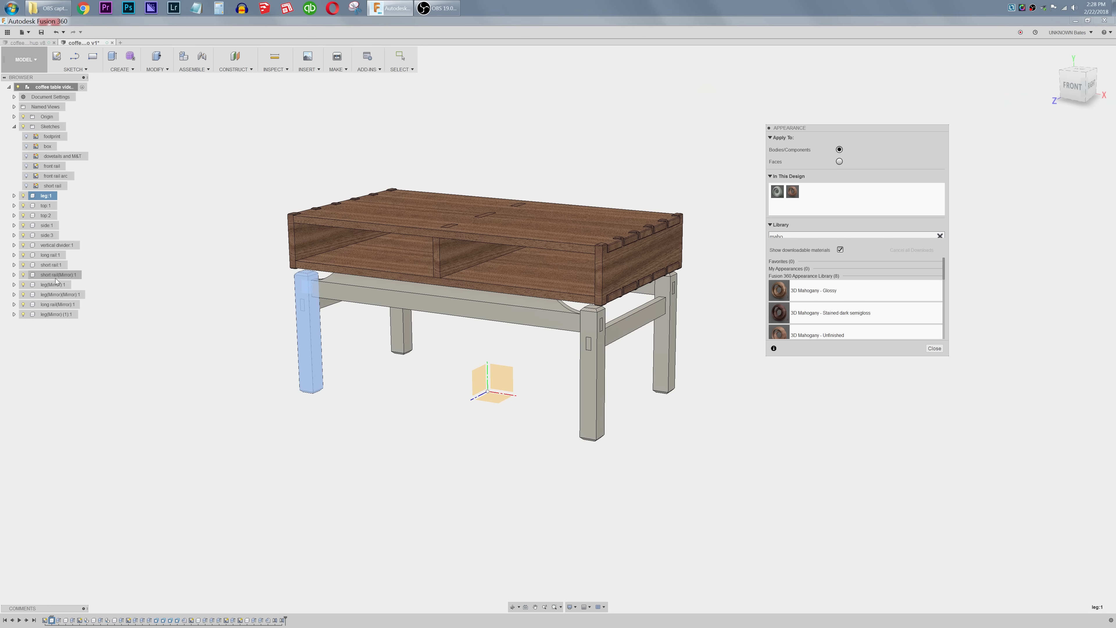
left_click(52, 265, "ctrl")
left_click(56, 254, "ctrl")
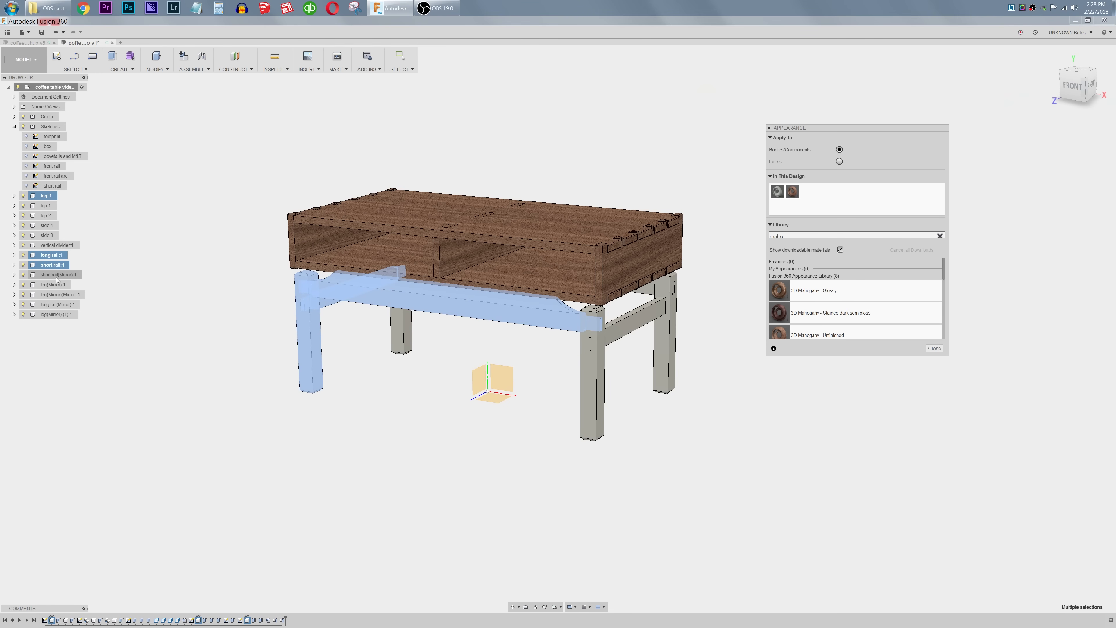
left_click(56, 275, "ctrl")
left_click(56, 285, "ctrl")
left_click(56, 294, "ctrl")
left_click(56, 305, "ctrl")
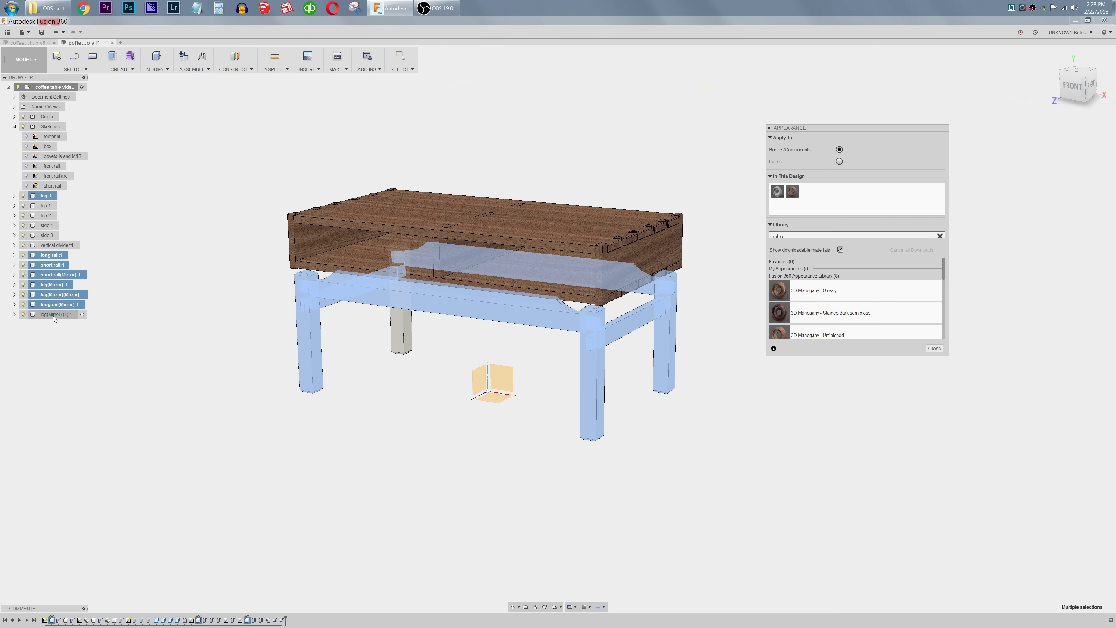
left_click(53, 315, "ctrl")
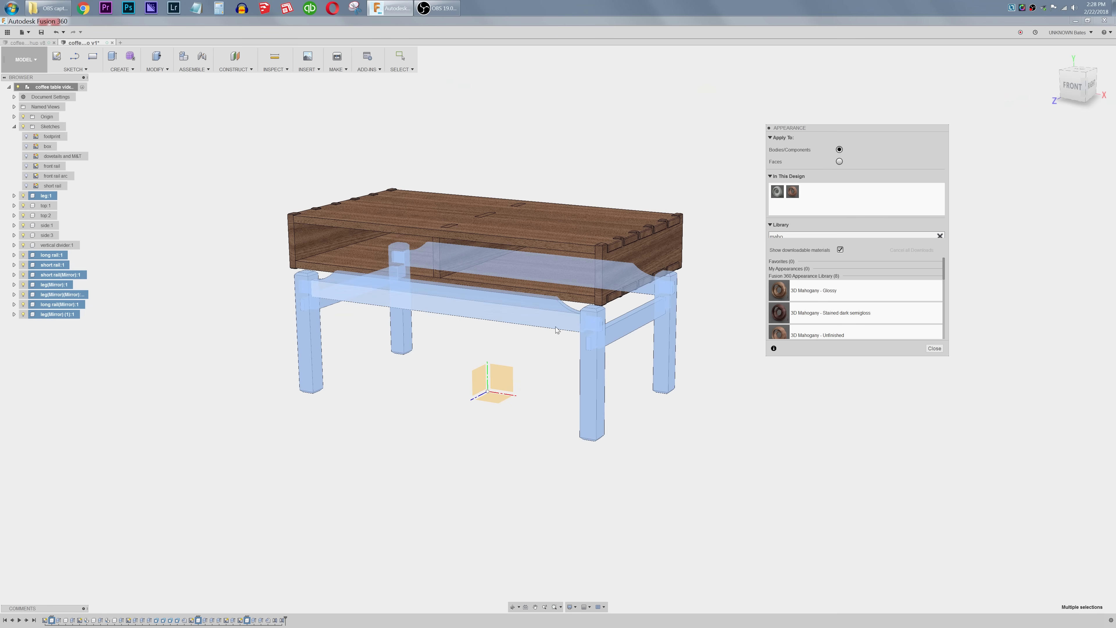
middle_click_drag(566, 327, 553, 308, "shift")
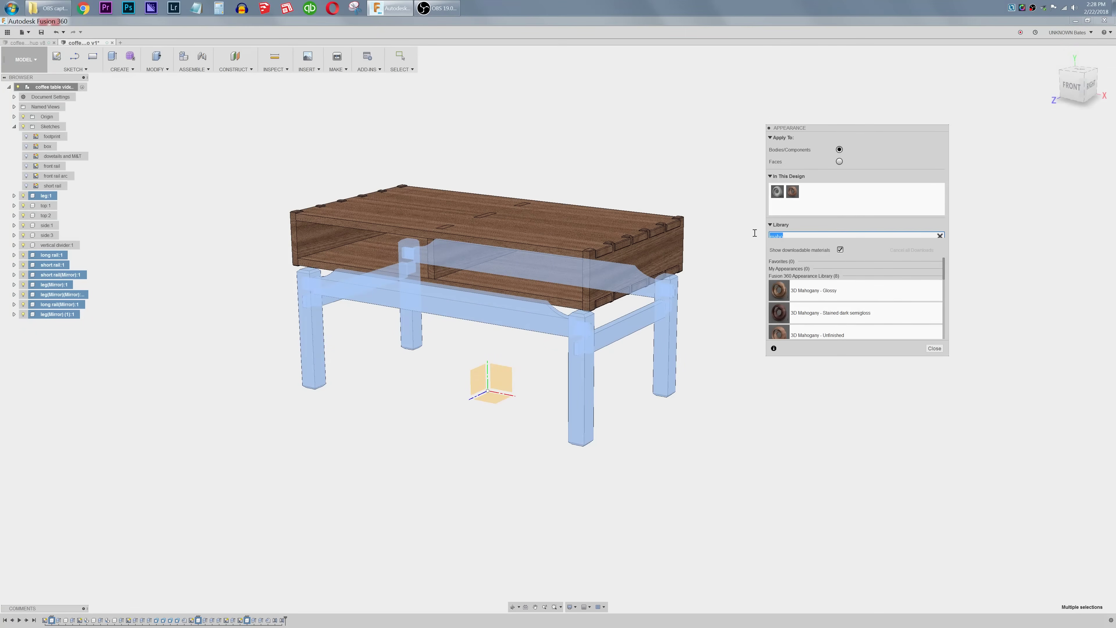
type("maple")
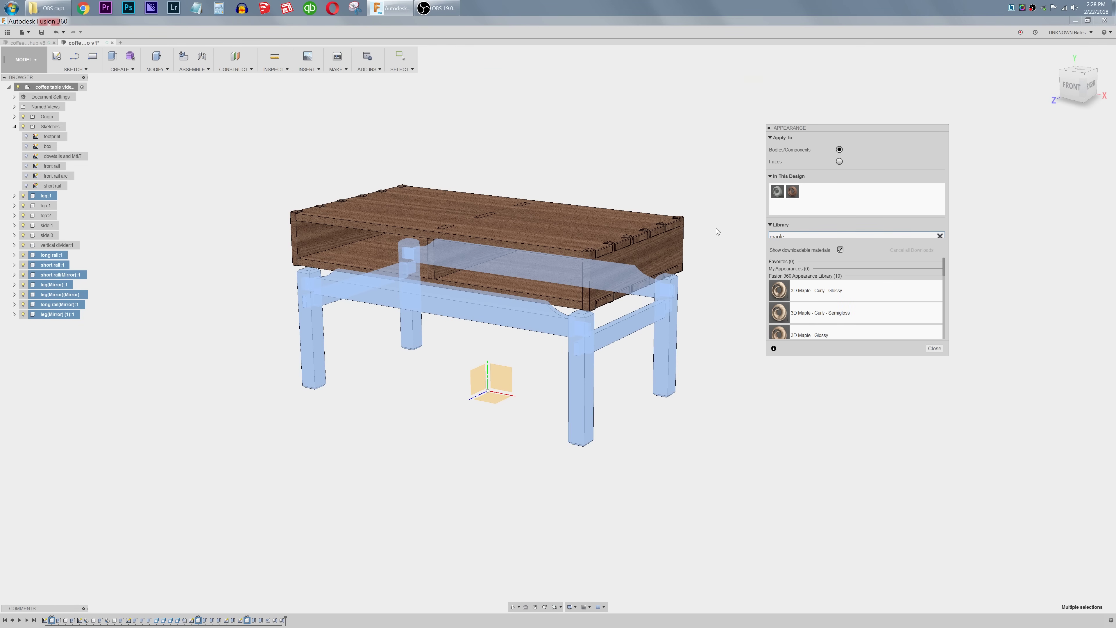
scroll(865, 324, "down", 4)
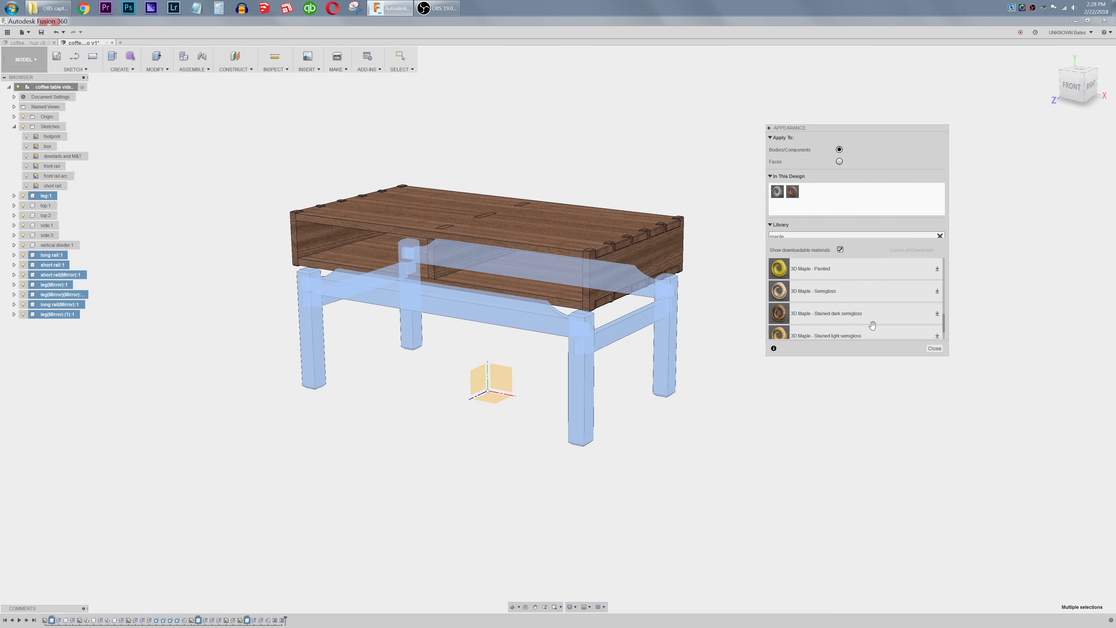
left_click_drag(871, 324, 67, 314)
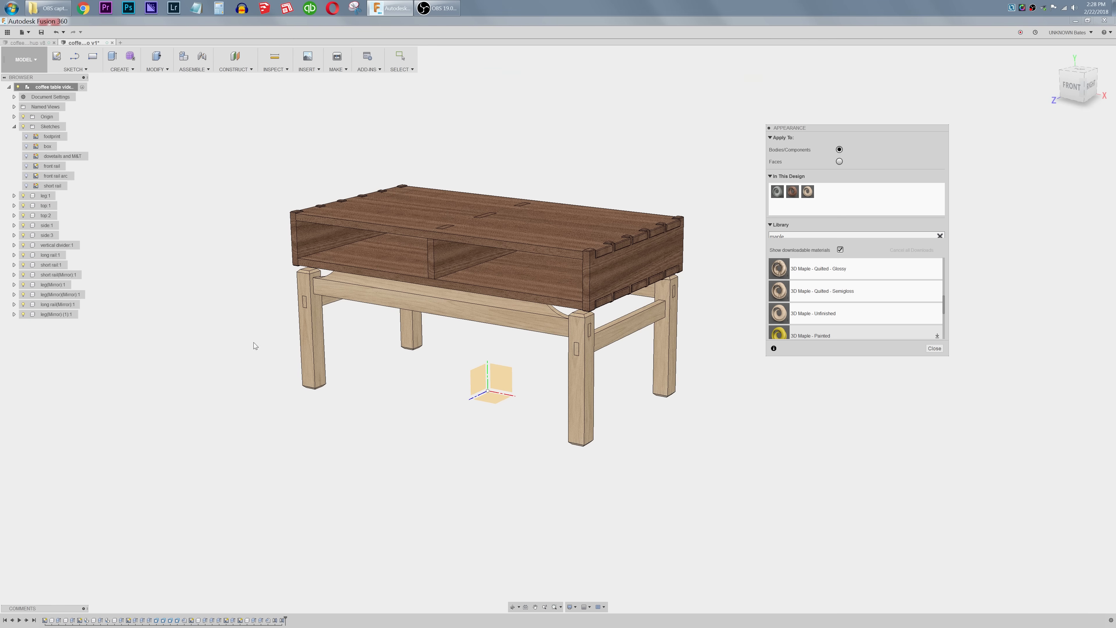
mouse_move(436, 386)
middle_mouse_down("shift")
mouse_move(478, 373)
mouse_move(438, 383)
middle_mouse_up("shift")
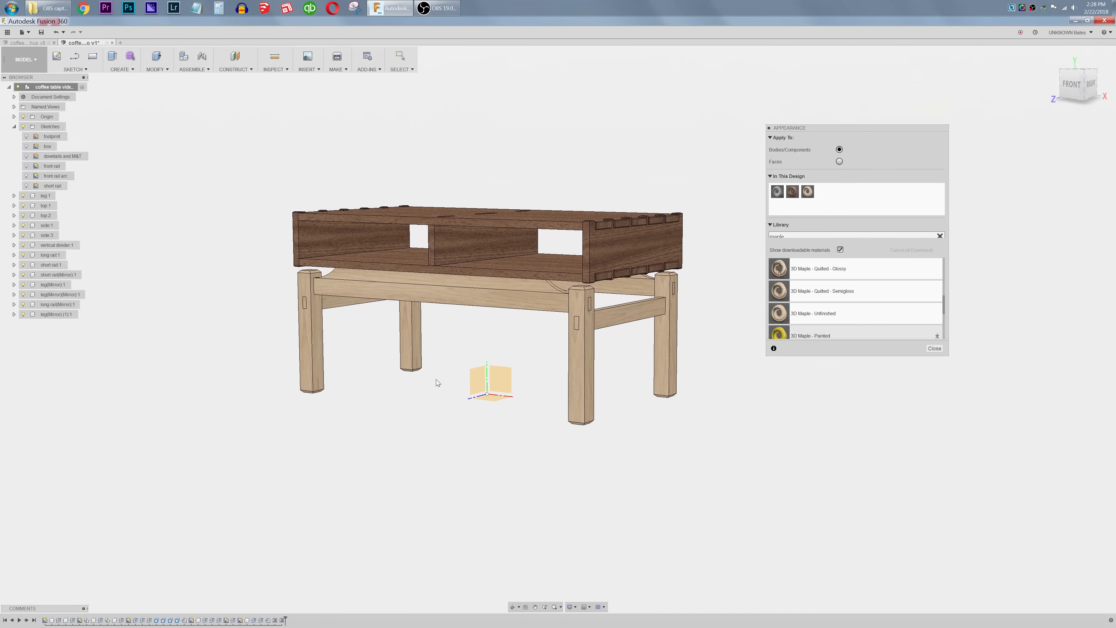
key("Escape")
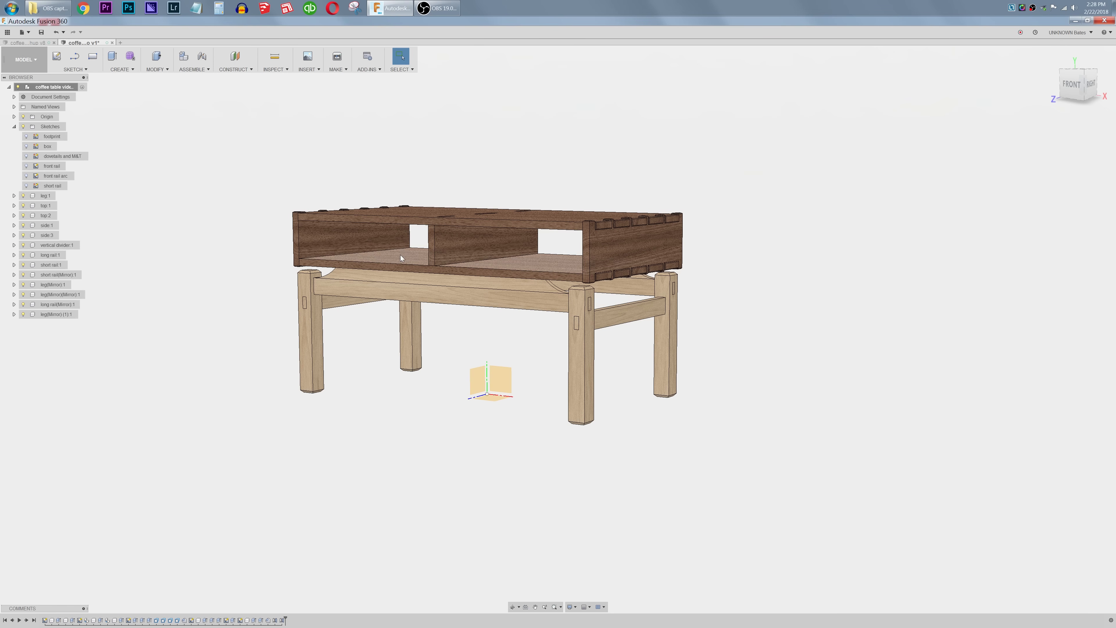
Step: Frame the table from its front right corner, switch to the Render workspace and start an in-canvas render
scroll(505, 293, "up", 1)
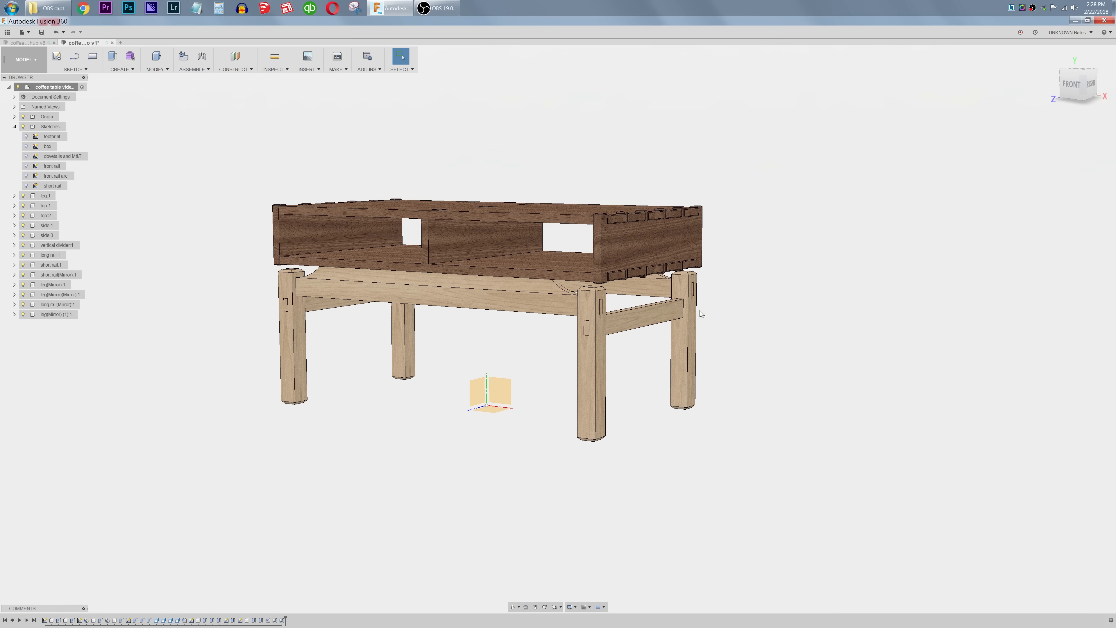
scroll(644, 420, "down", 1)
scroll(260, 355, "up", 2)
scroll(602, 307, "up", 1)
middle_click_drag(602, 307, 599, 308, "shift")
left_click(27, 62)
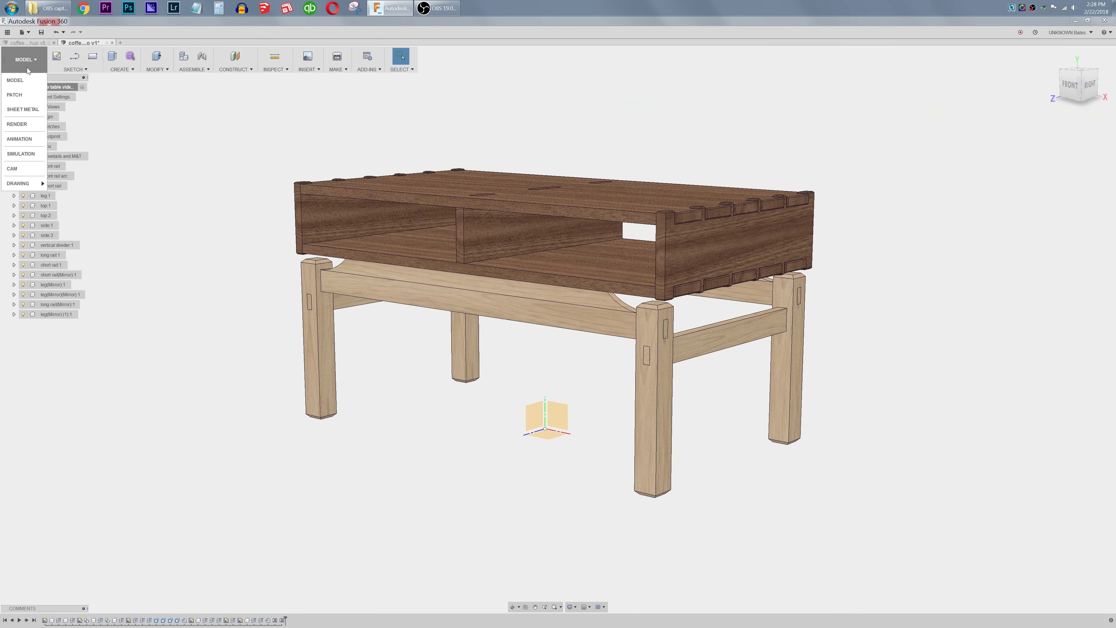
left_click(18, 126)
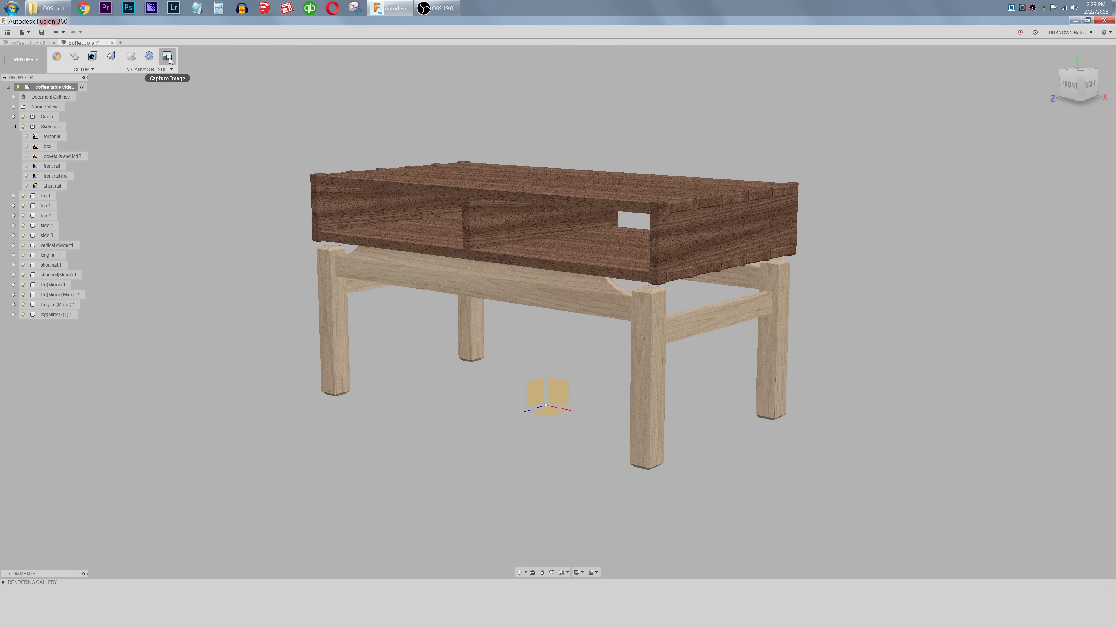
right_click(239, 134)
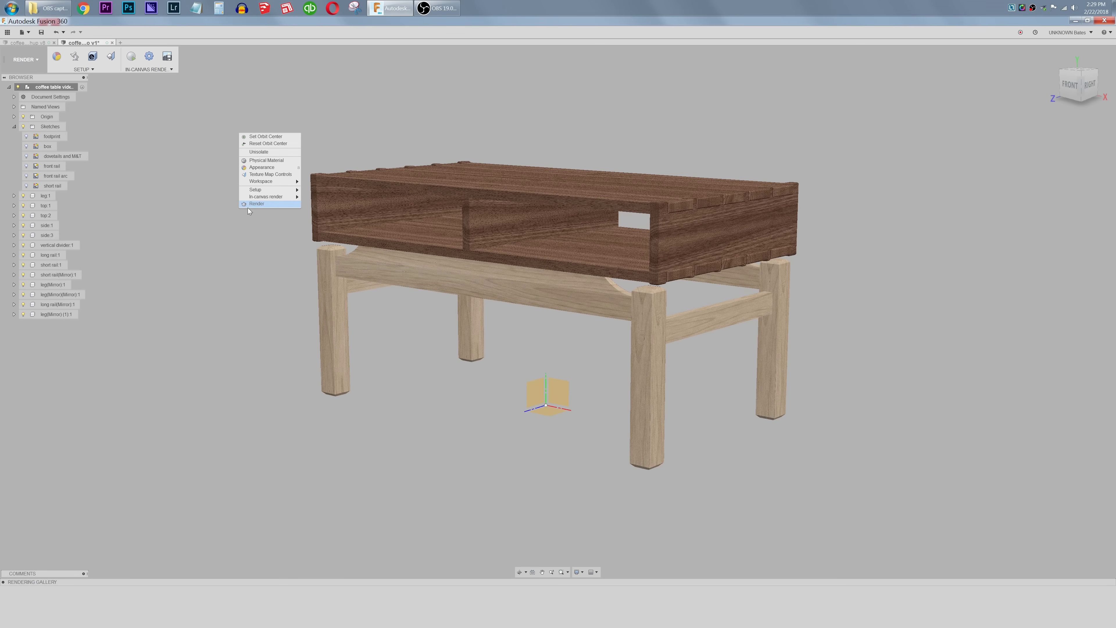
left_click(132, 58)
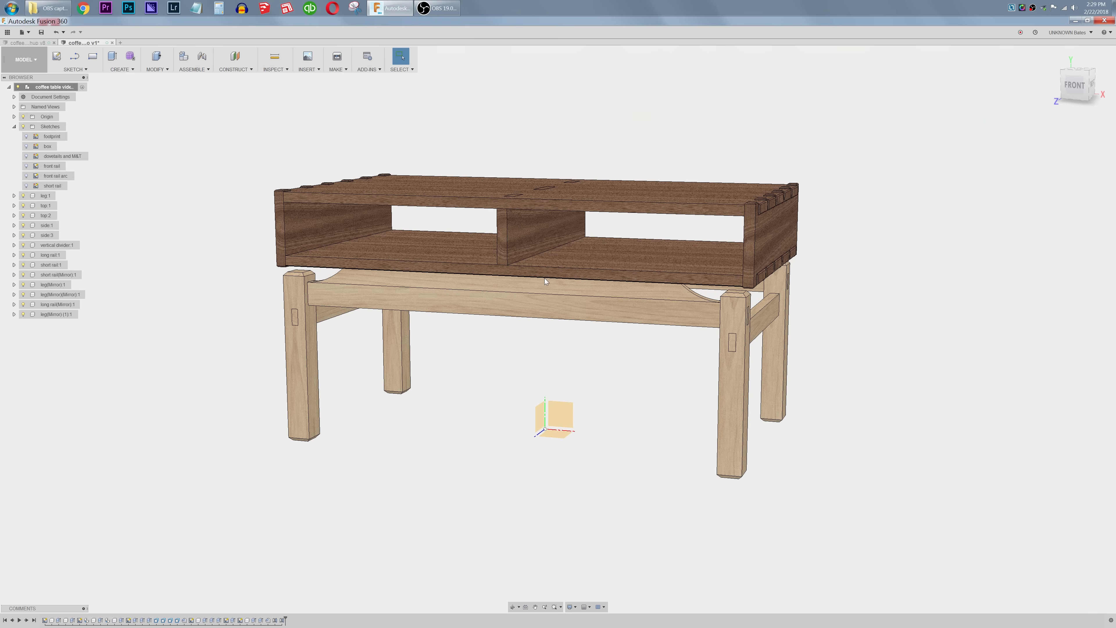
Step: Hide the origin planes and axes beneath the table in the Model workspace
mouse_move(545, 278)
middle_mouse_down("shift")
mouse_move(568, 270)
mouse_move(541, 280)
middle_mouse_up("shift")
scroll(203, 264, "down", 2)
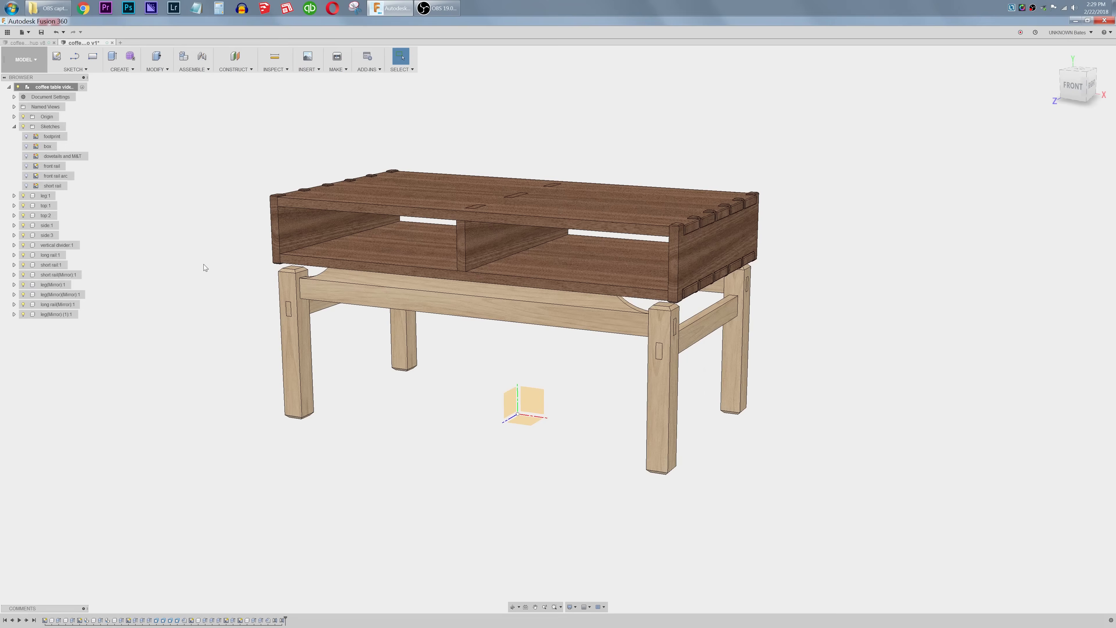
left_click(23, 116)
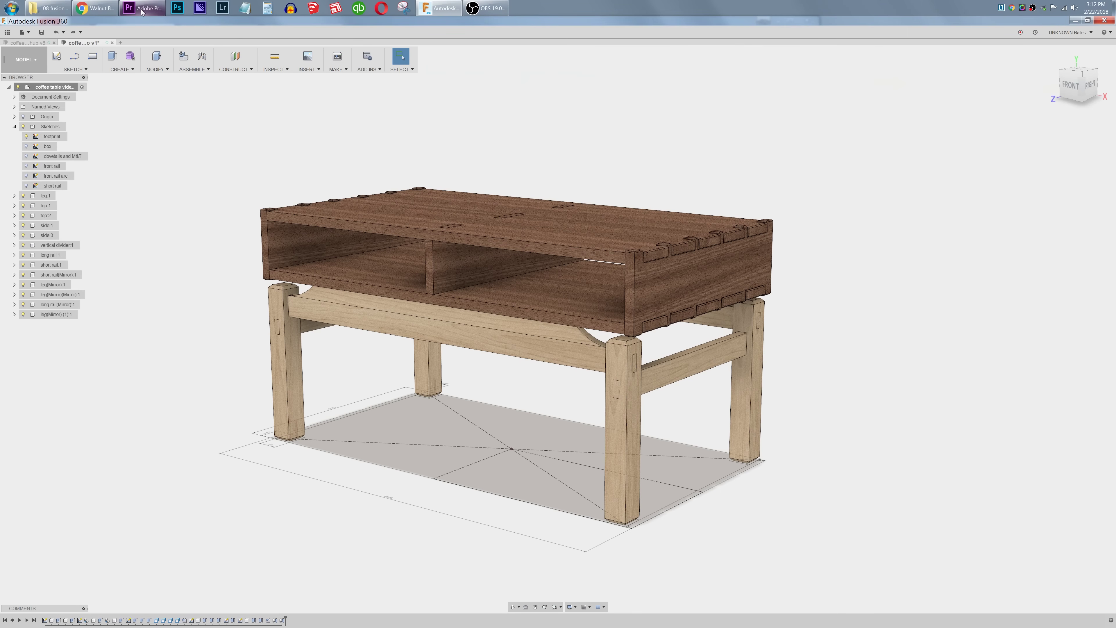
mouse_move(142, 11)
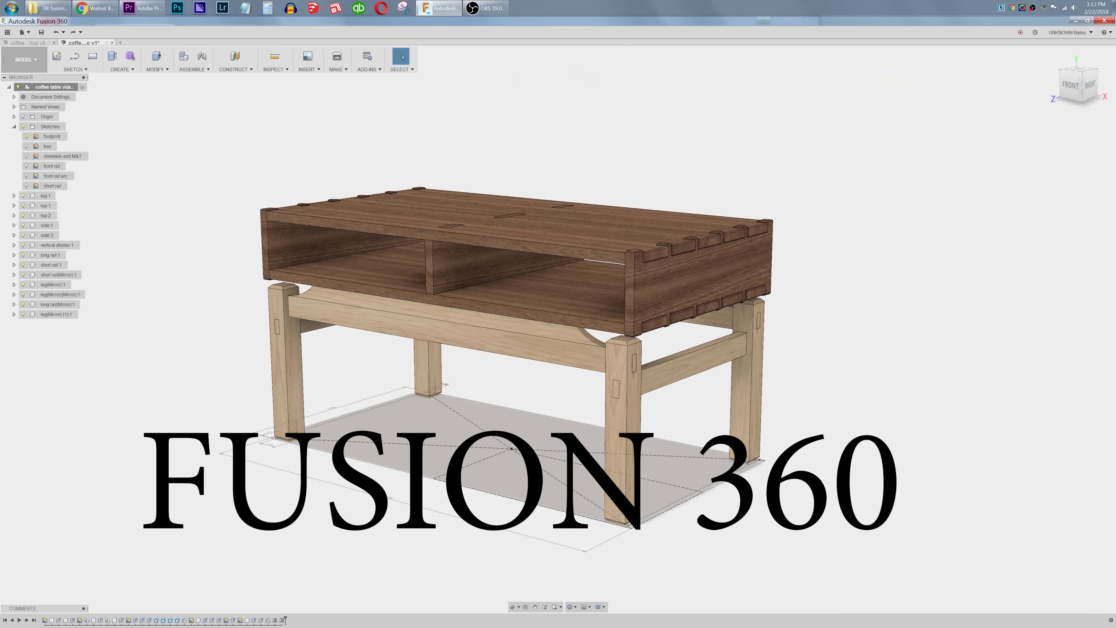
left_click(152, 69)
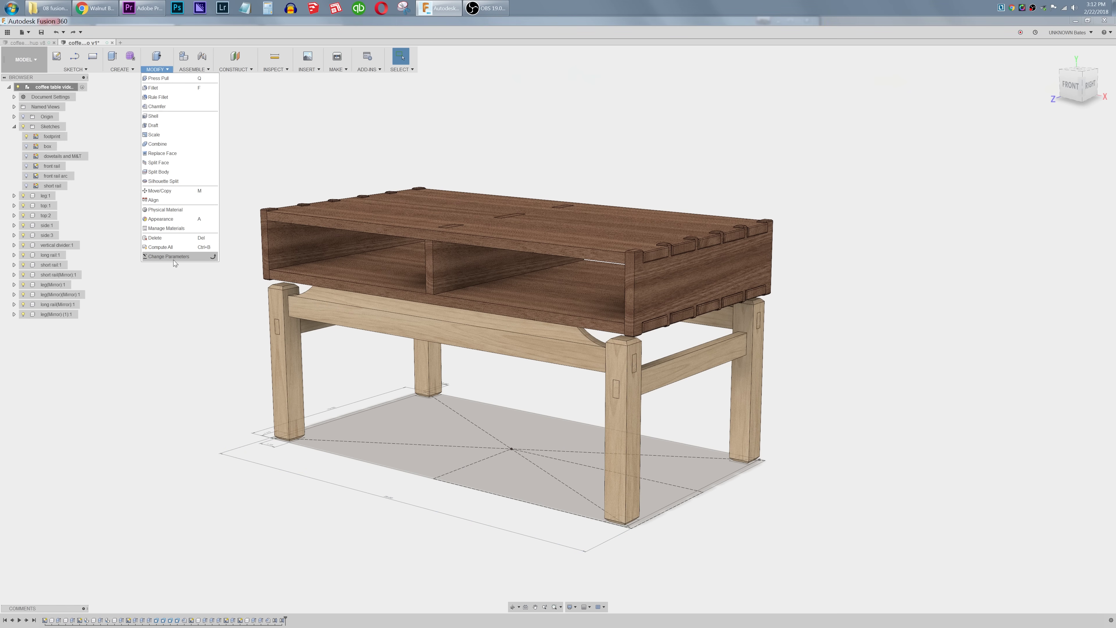
left_click(594, 417)
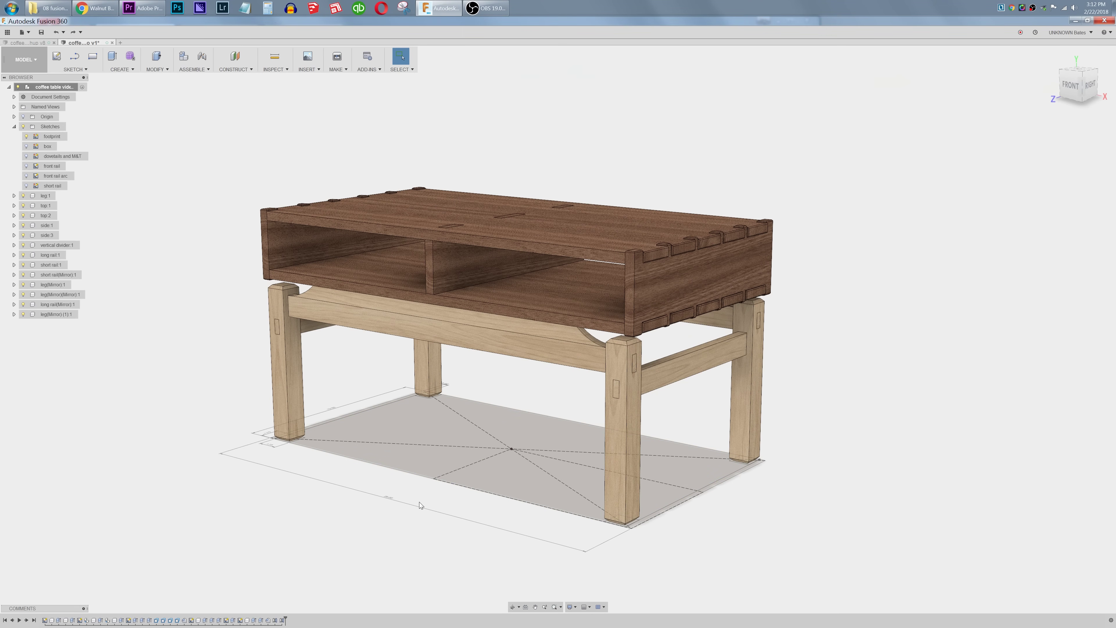
double_click(389, 499)
key("Escape")
left_click(46, 139)
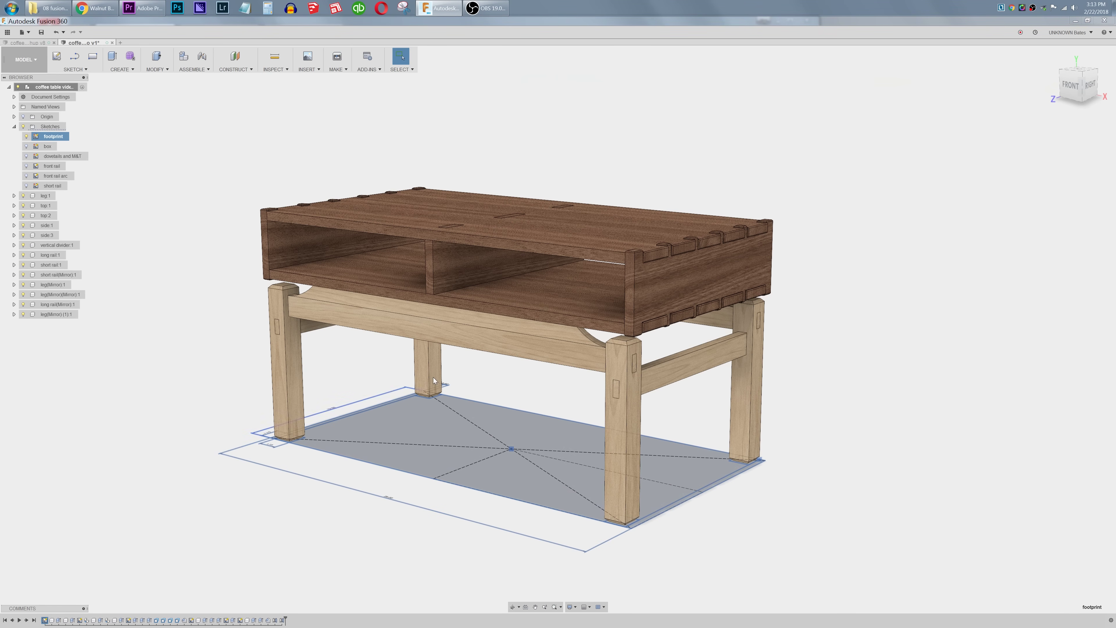
right_click(42, 138)
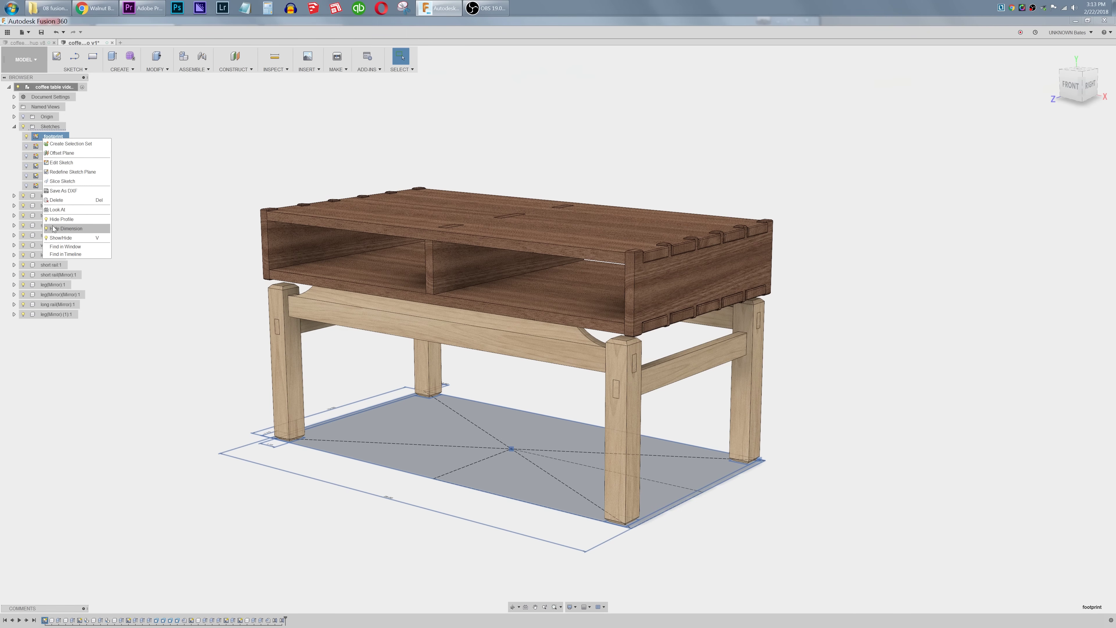
left_click(155, 401)
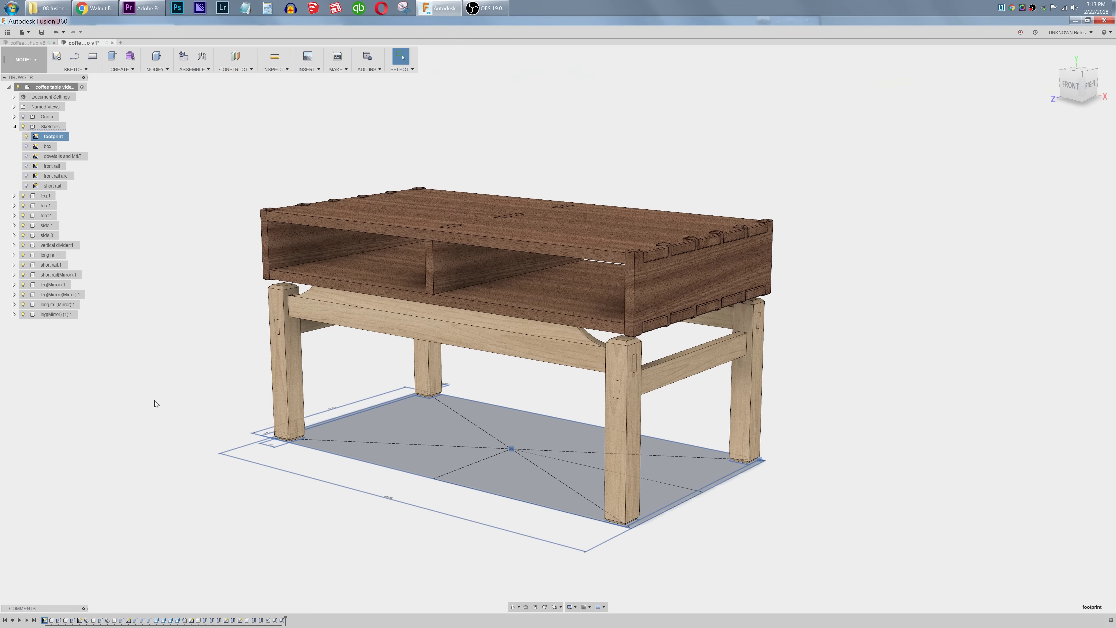
Step: Set the long dimension of the footprint sketch to 33 in directly in the model view
double_click(389, 501)
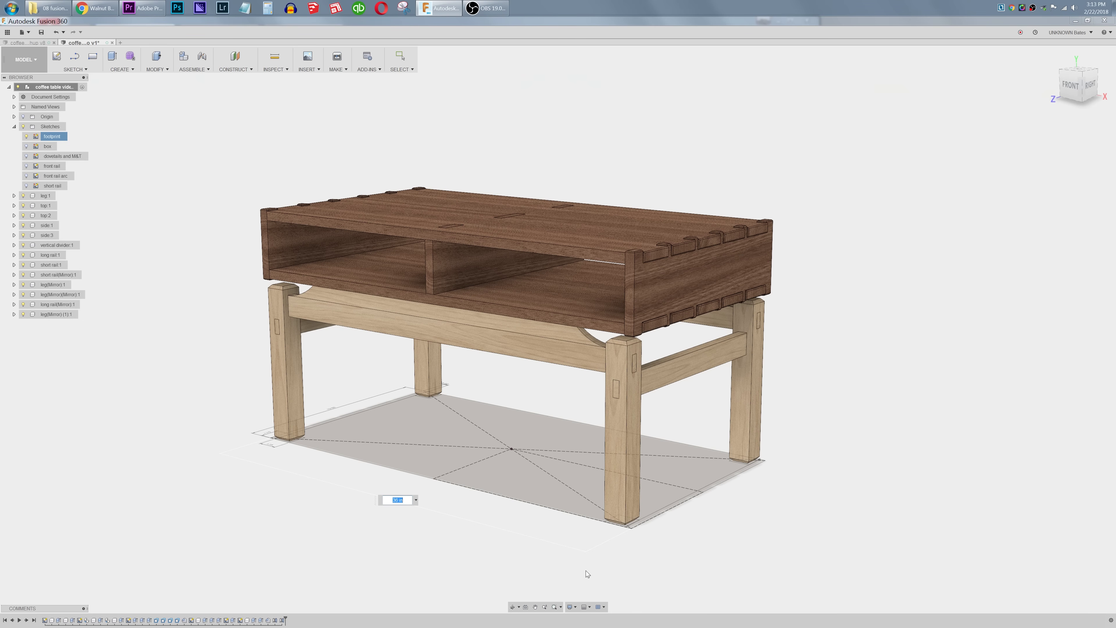
type("33")
key("Return")
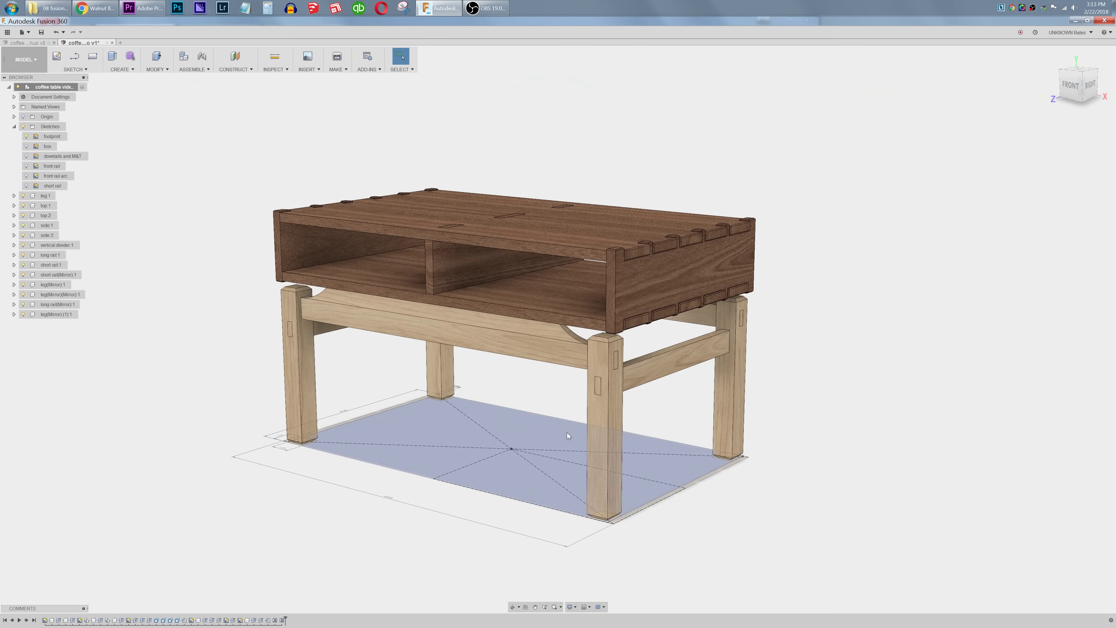
Step: Set the long dimension of the footprint sketch to 45 in to lengthen the whole table
middle_click_drag(567, 433, 585, 409, "shift")
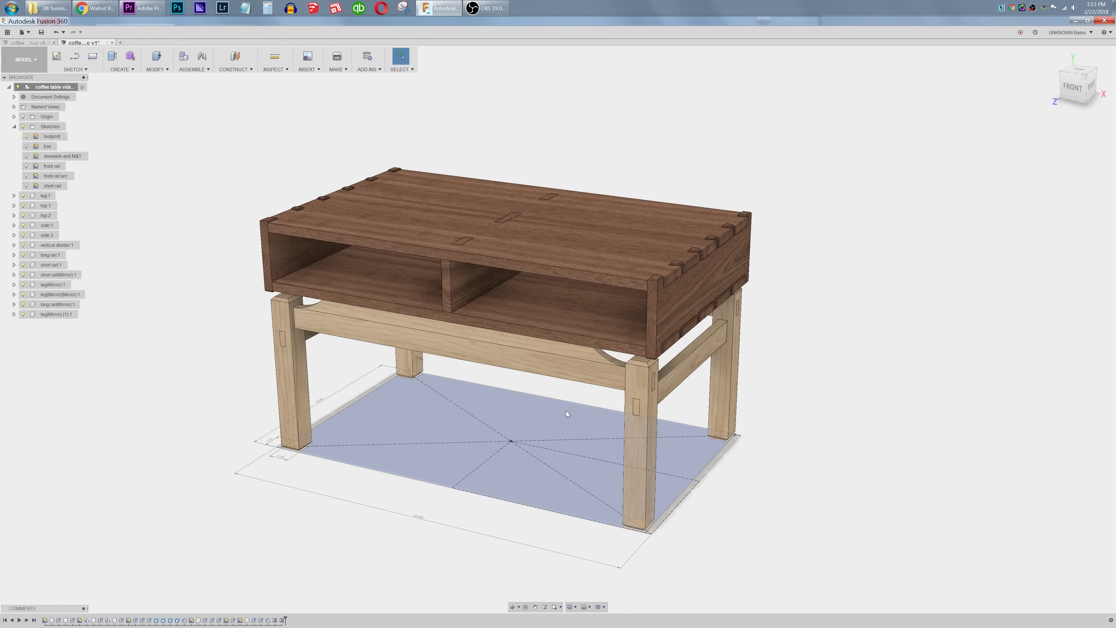
double_click(420, 518)
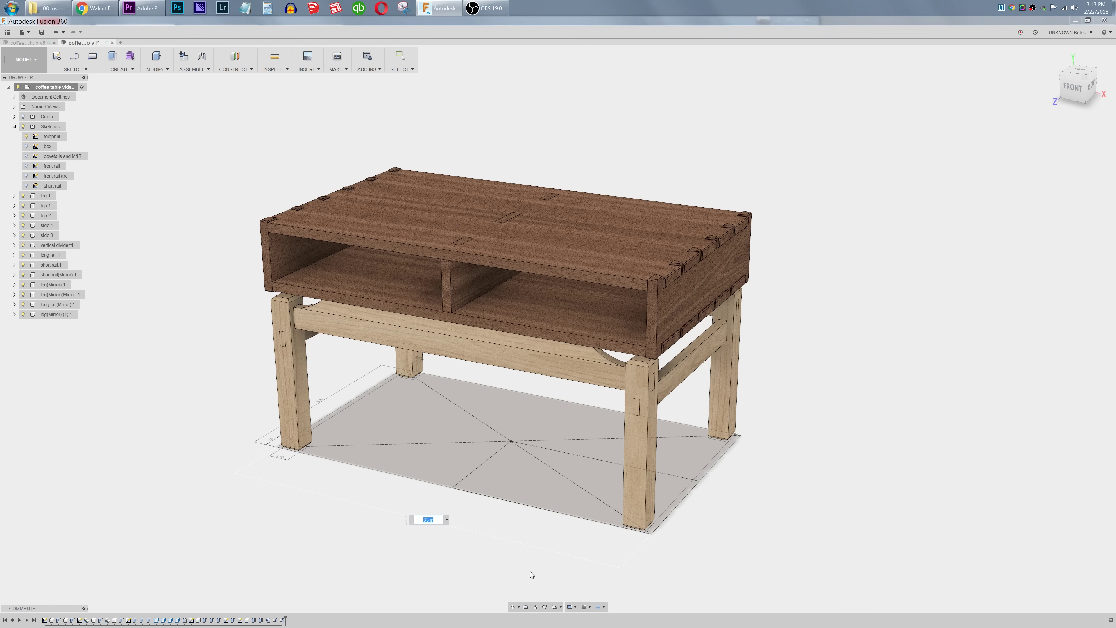
type("45")
key("Return")
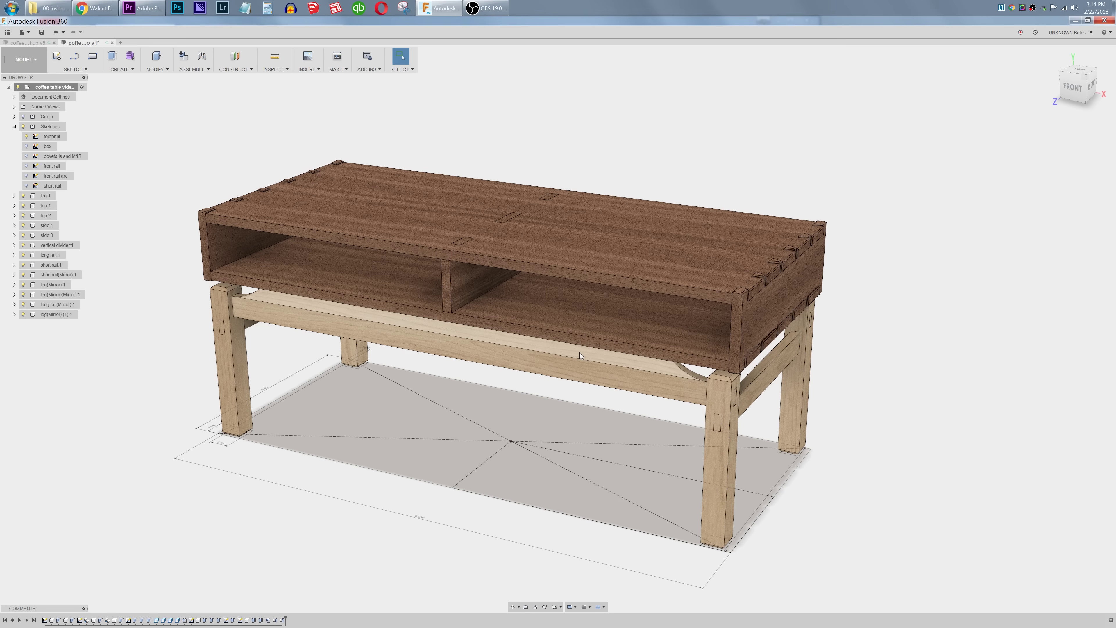
Step: Set the footprint sketch's front-to-back depth dimension to 25 in
double_click(263, 389)
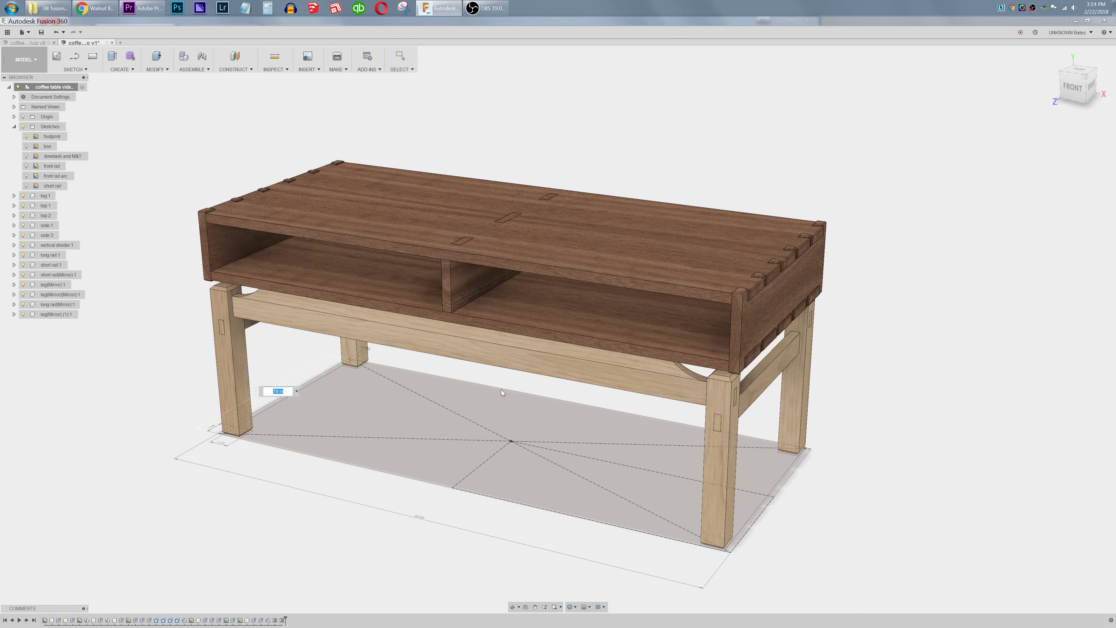
type("25")
key("Return")
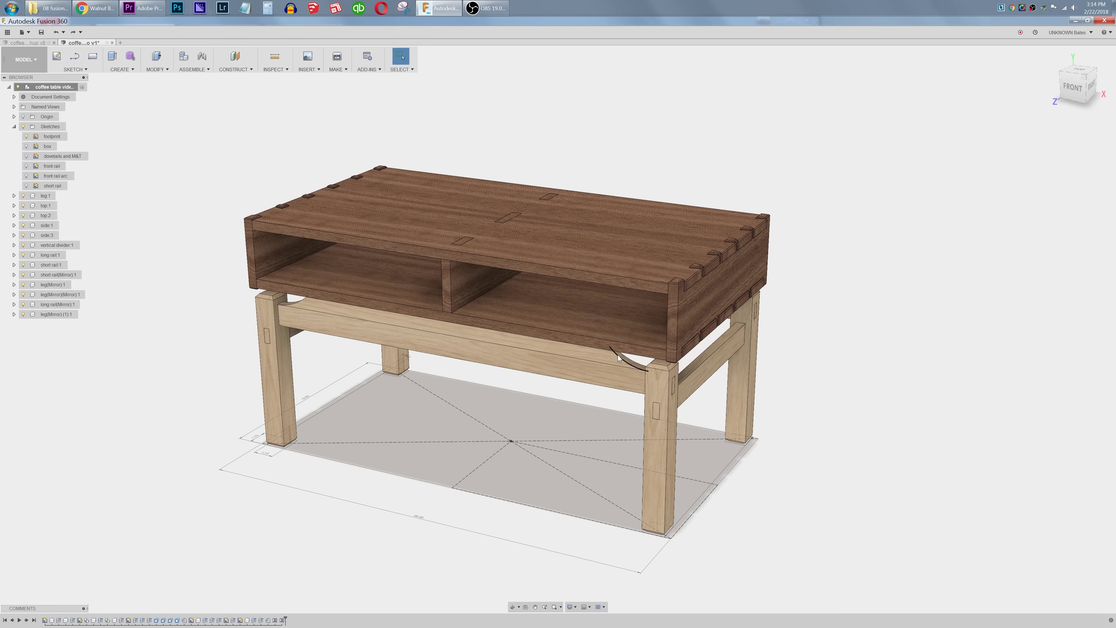
Step: Edit the original leg's extrusion and reduce its distance so the table base becomes shorter
middle_click_drag(687, 325, 780, 341, "shift")
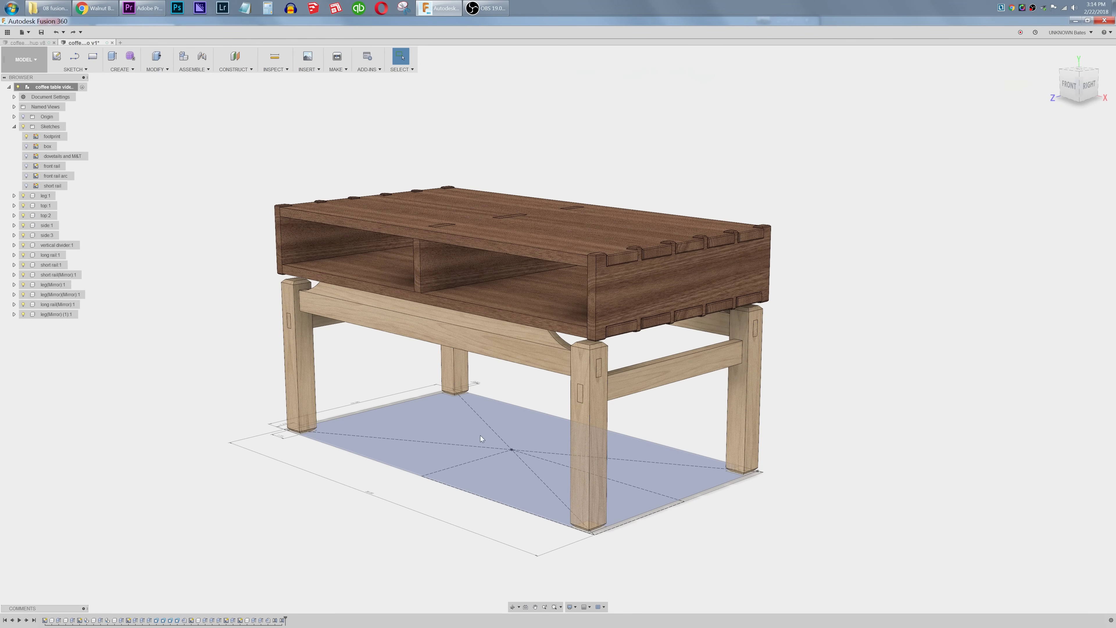
middle_click_drag(480, 436, 518, 443, "shift")
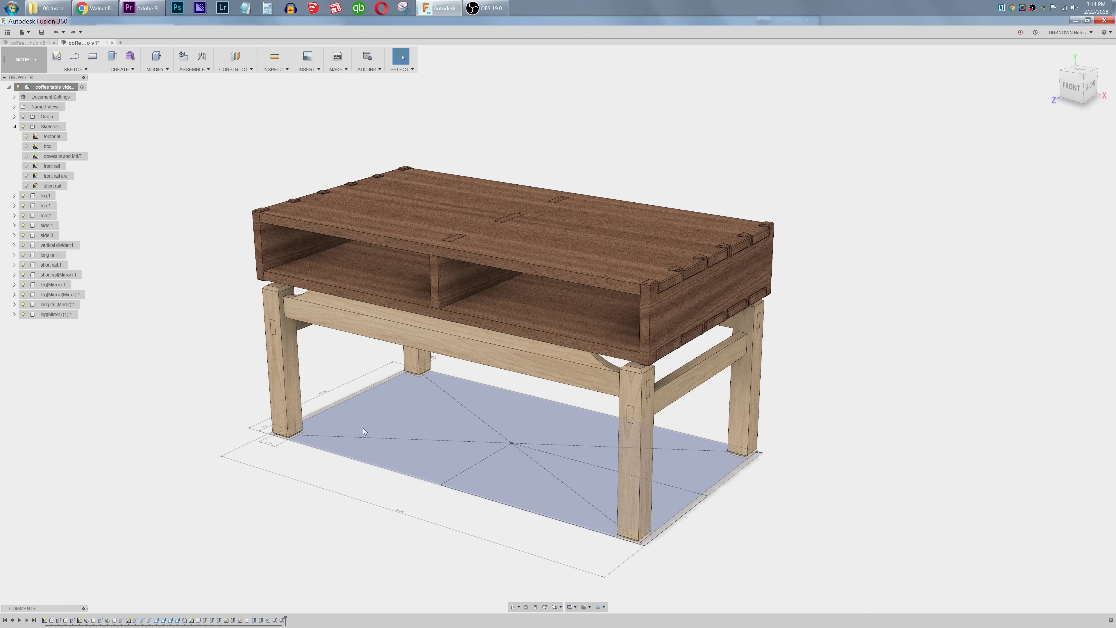
double_click(58, 620)
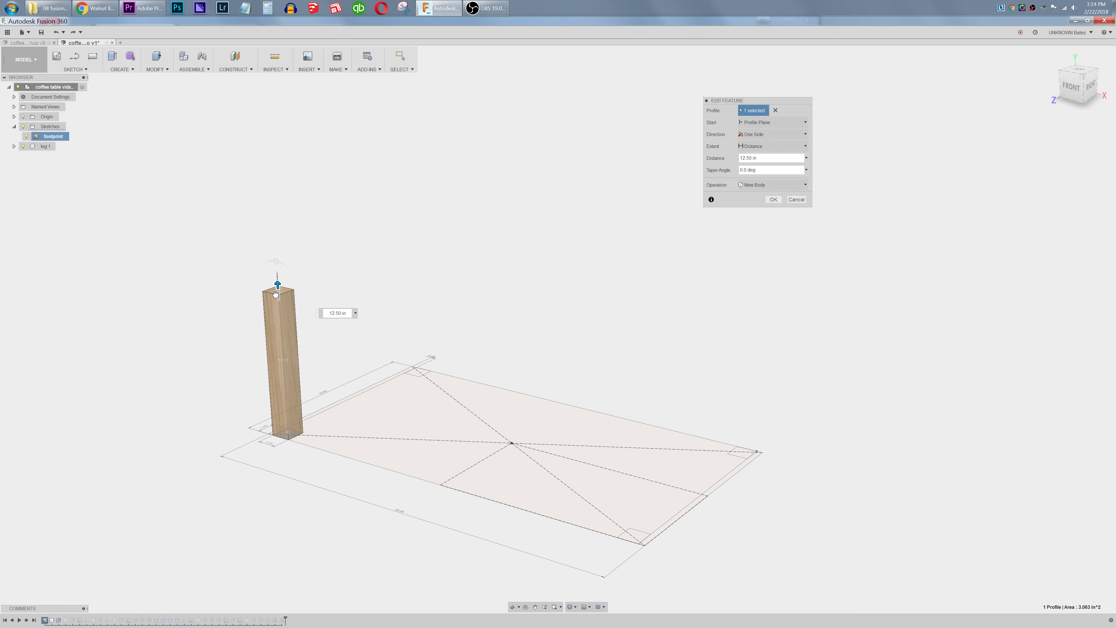
left_click_drag(275, 294, 276, 325)
key("Return")
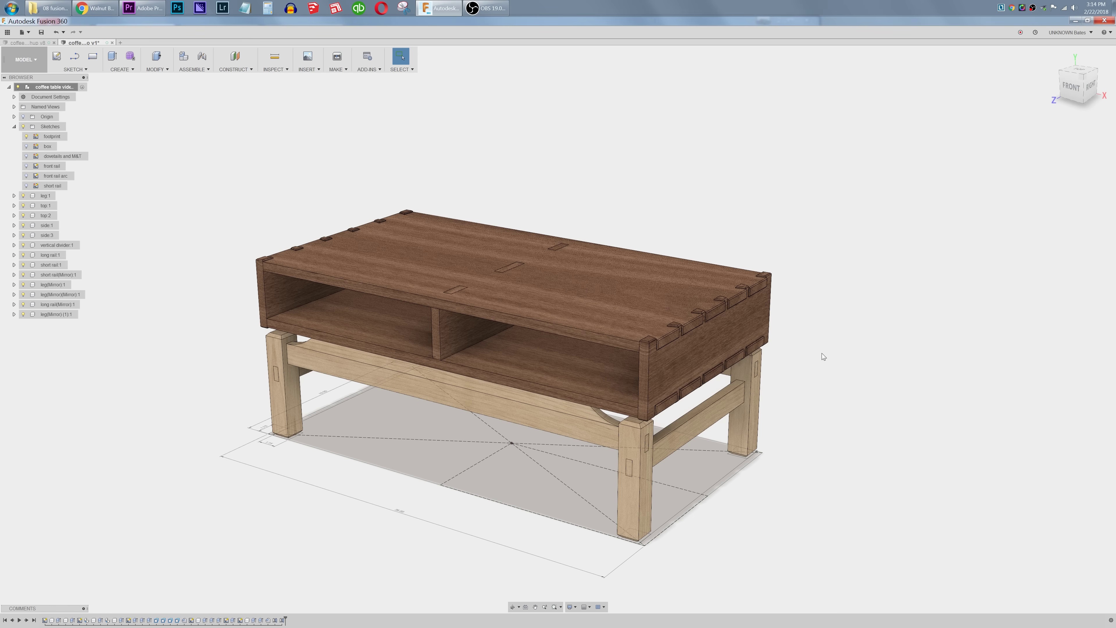
Step: Hide the footprint sketch beneath the finished table
mouse_move(821, 354)
middle_mouse_down("shift")
mouse_move(830, 337)
mouse_move(819, 346)
mouse_move(810, 337)
middle_mouse_up("shift")
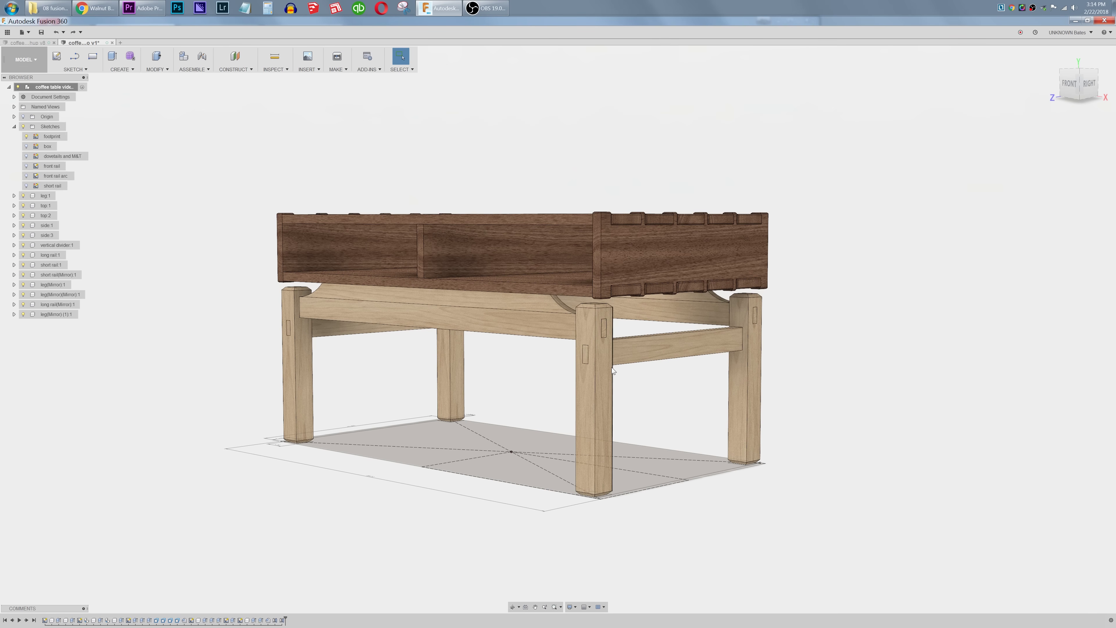
mouse_move(611, 368)
middle_mouse_down("shift")
mouse_move(658, 379)
mouse_move(621, 379)
middle_mouse_up("shift")
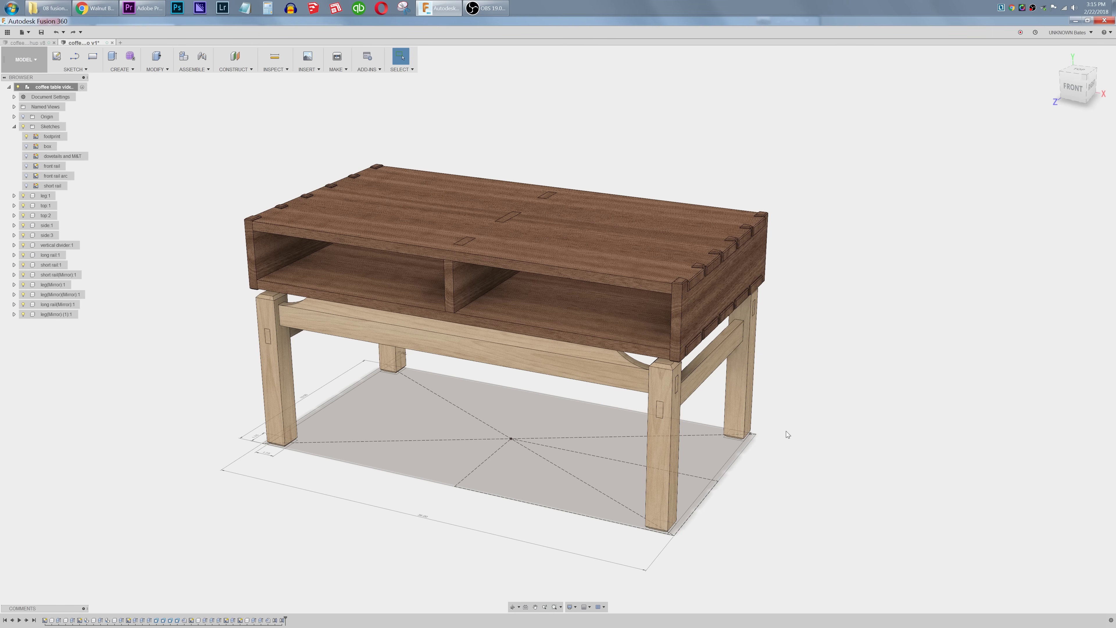
left_click(26, 136)
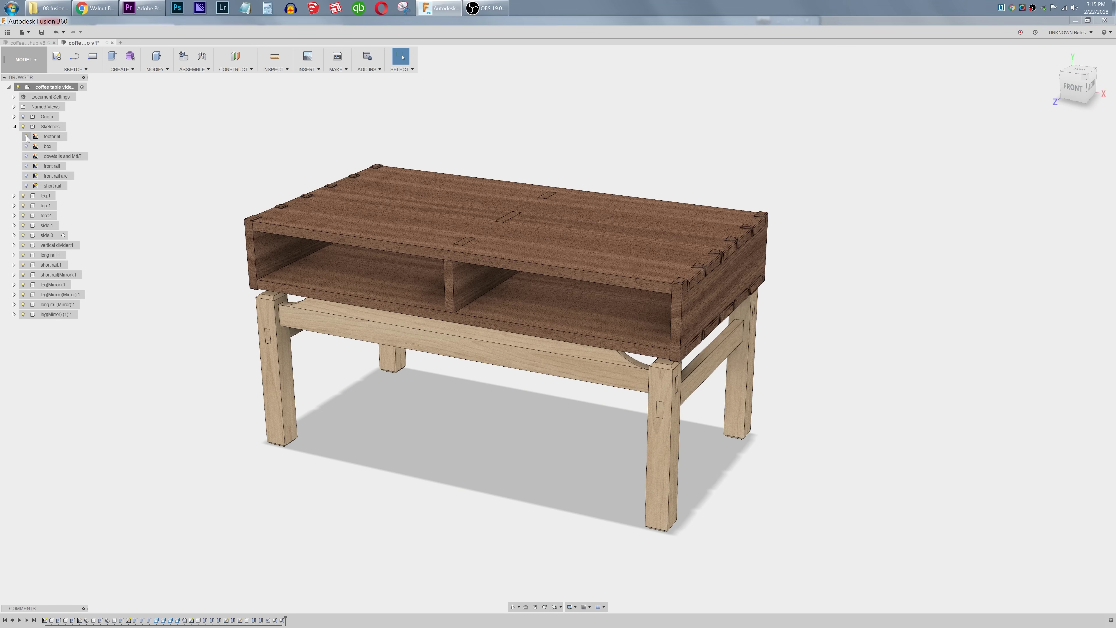